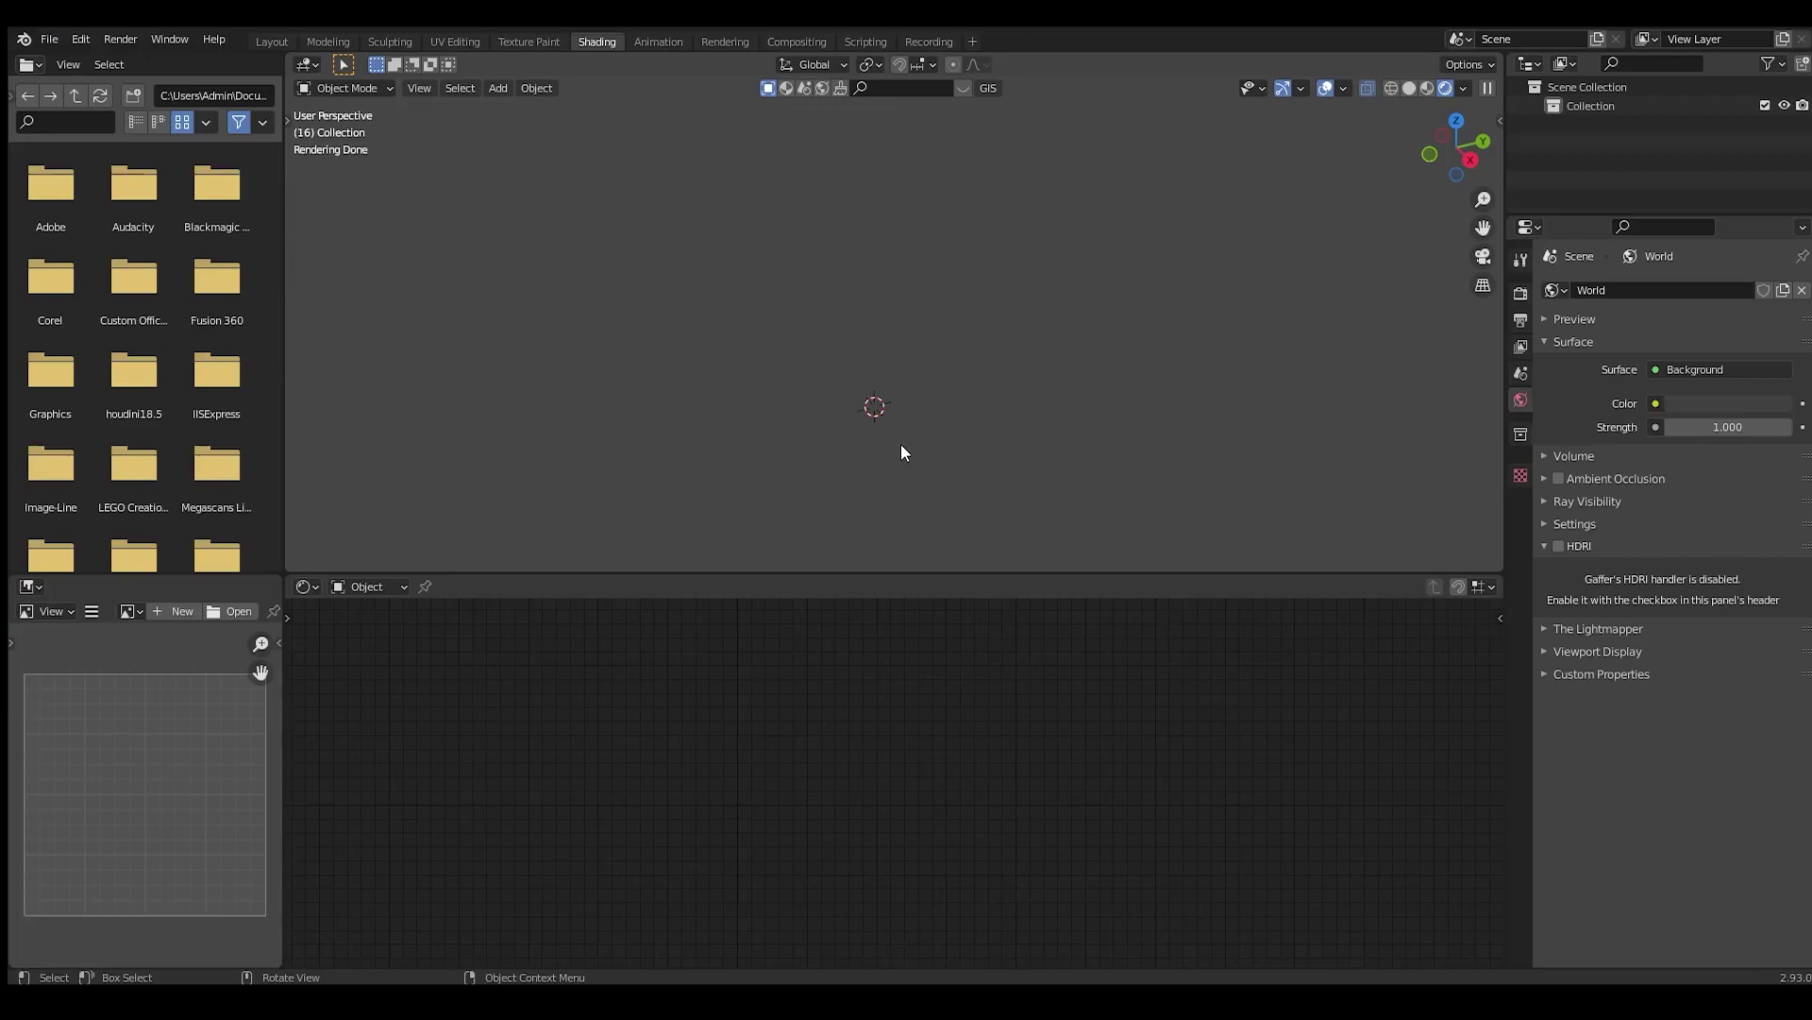
Add a plane mesh to the empty scene
key("Delete")
middle_click_drag(901, 446, 885, 317)
key("shift+a")
mouse_move(944, 281)
left_click(1006, 286)
middle_click_drag(1006, 285, 893, 359)
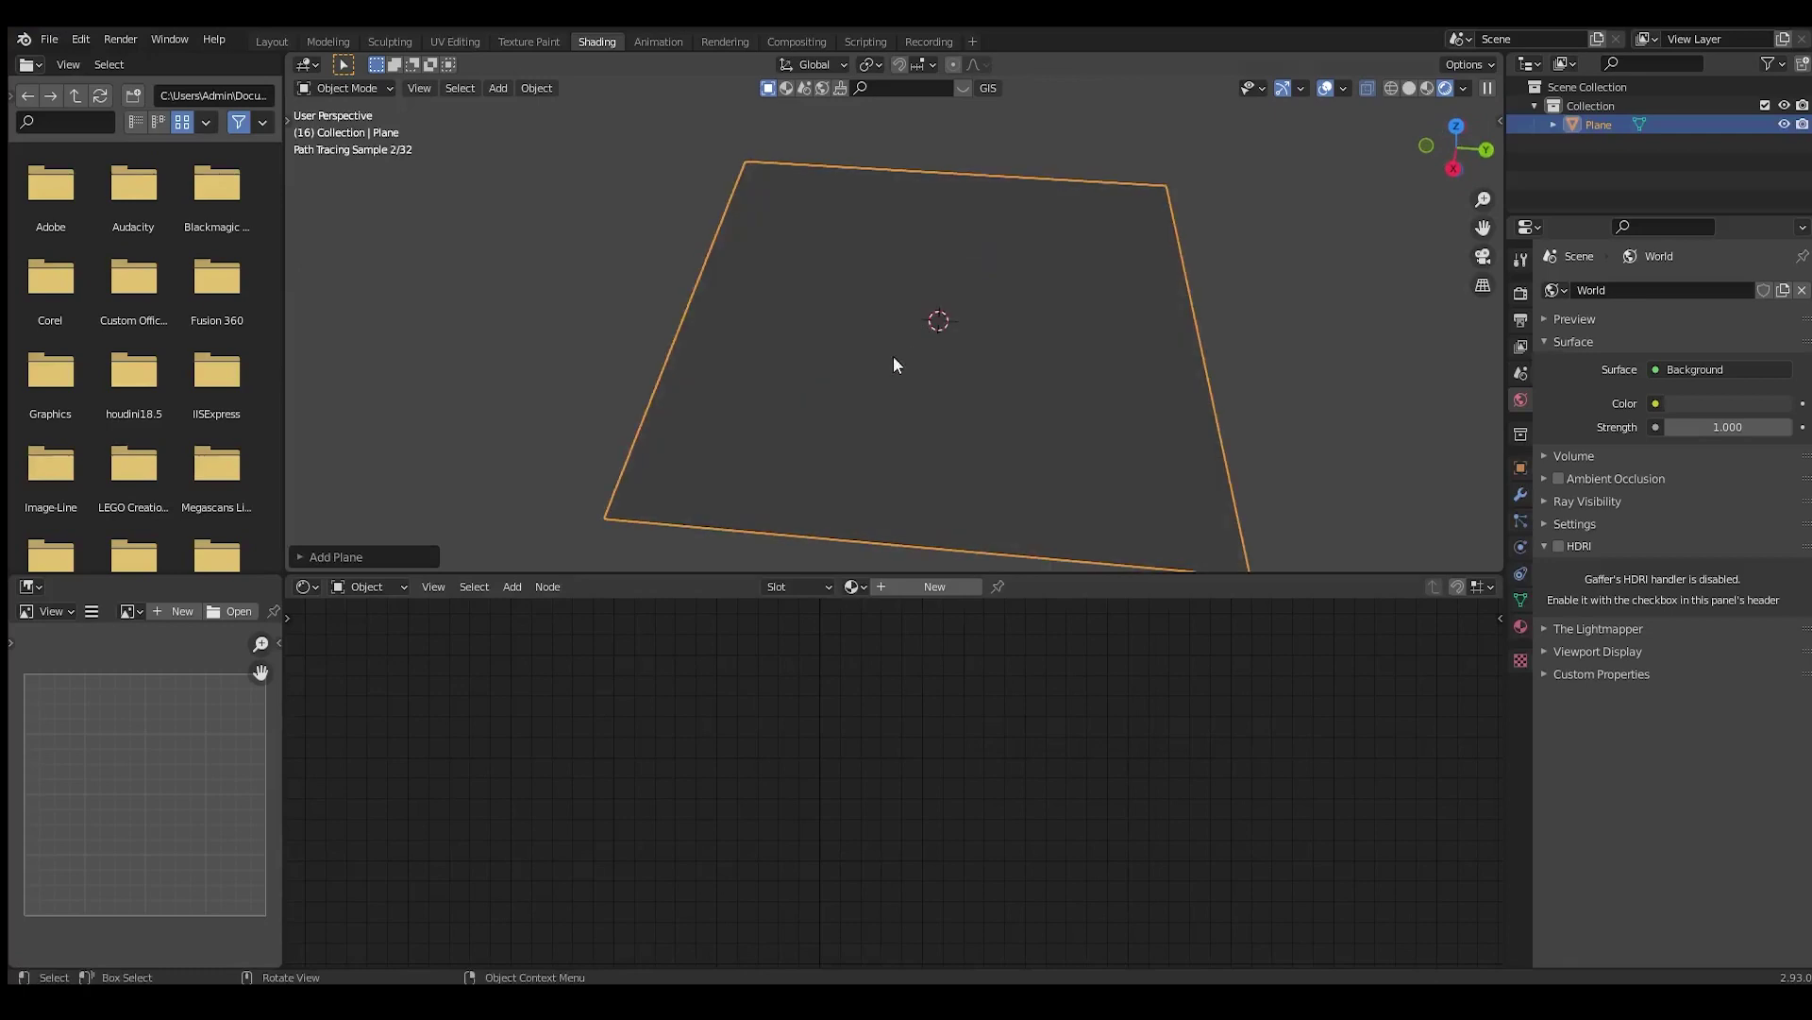
Create a new material for the plane
left_click(908, 588)
scroll(824, 675, "down", 2)
middle_click_drag(934, 443, 989, 410)
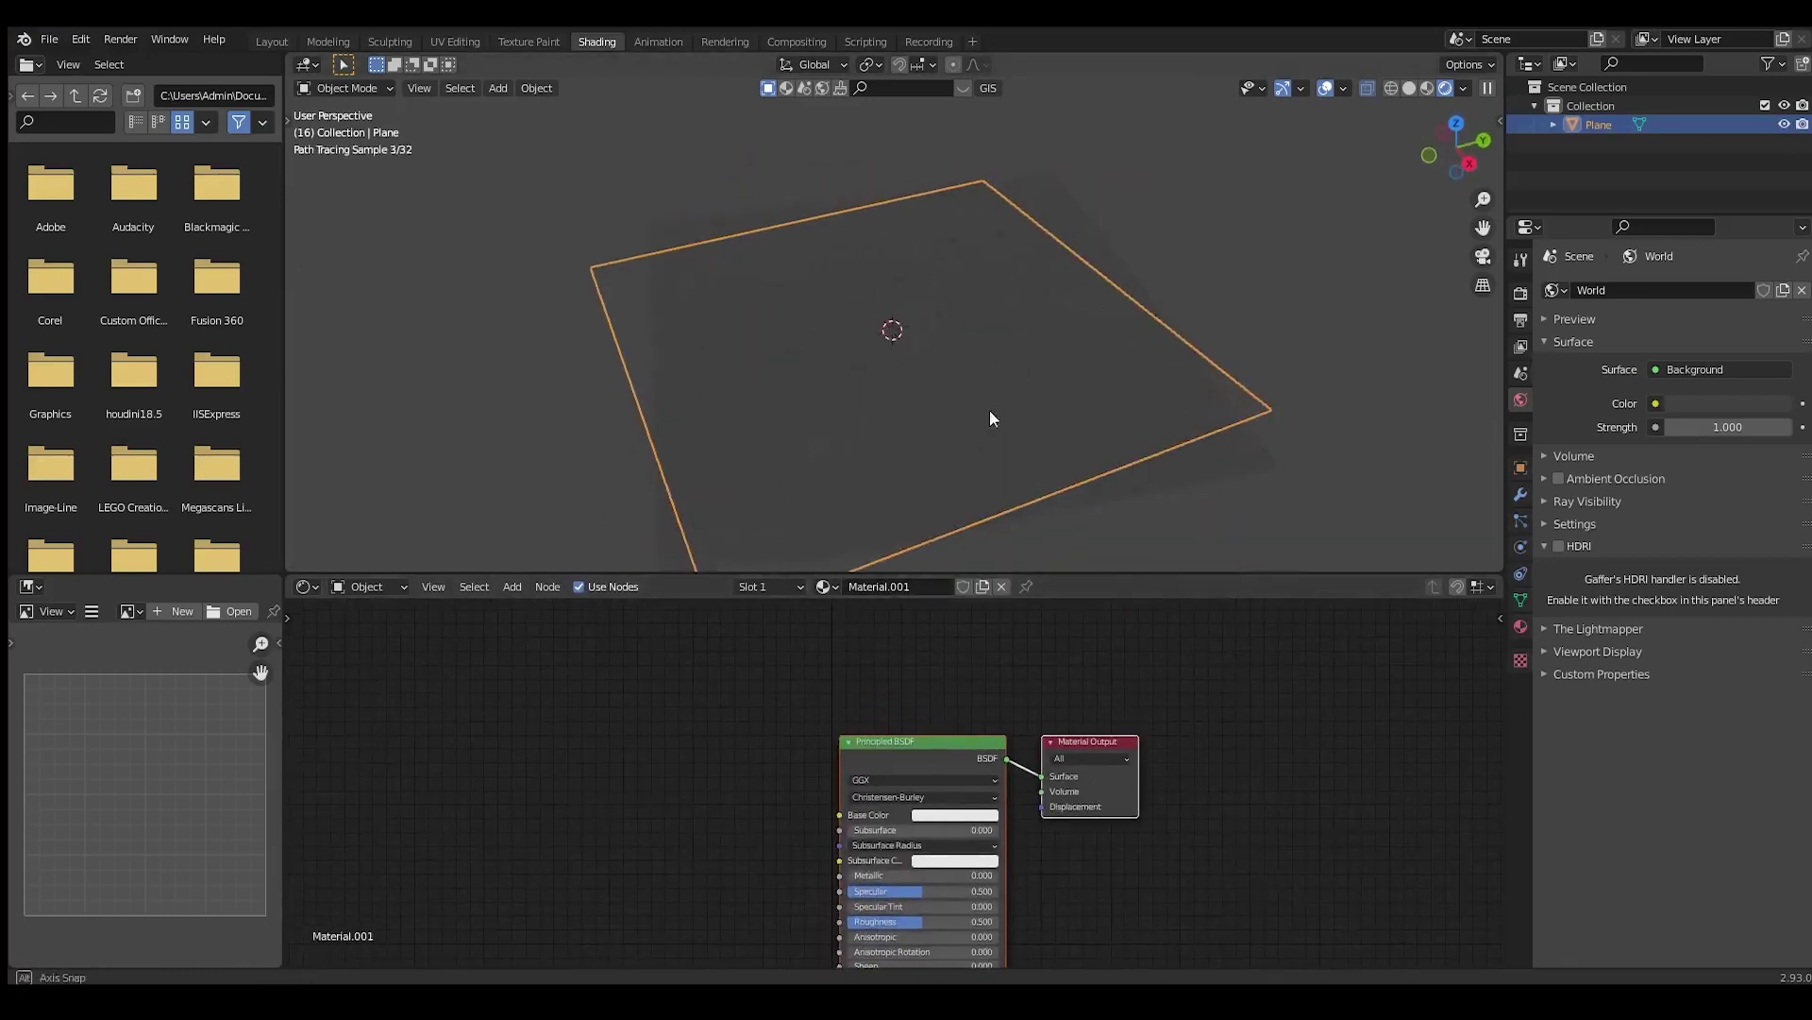
scroll(661, 674, "up", 2)
Add a UV Map node to the material and preview its output on the plane
key("shift+a")
left_click(661, 674)
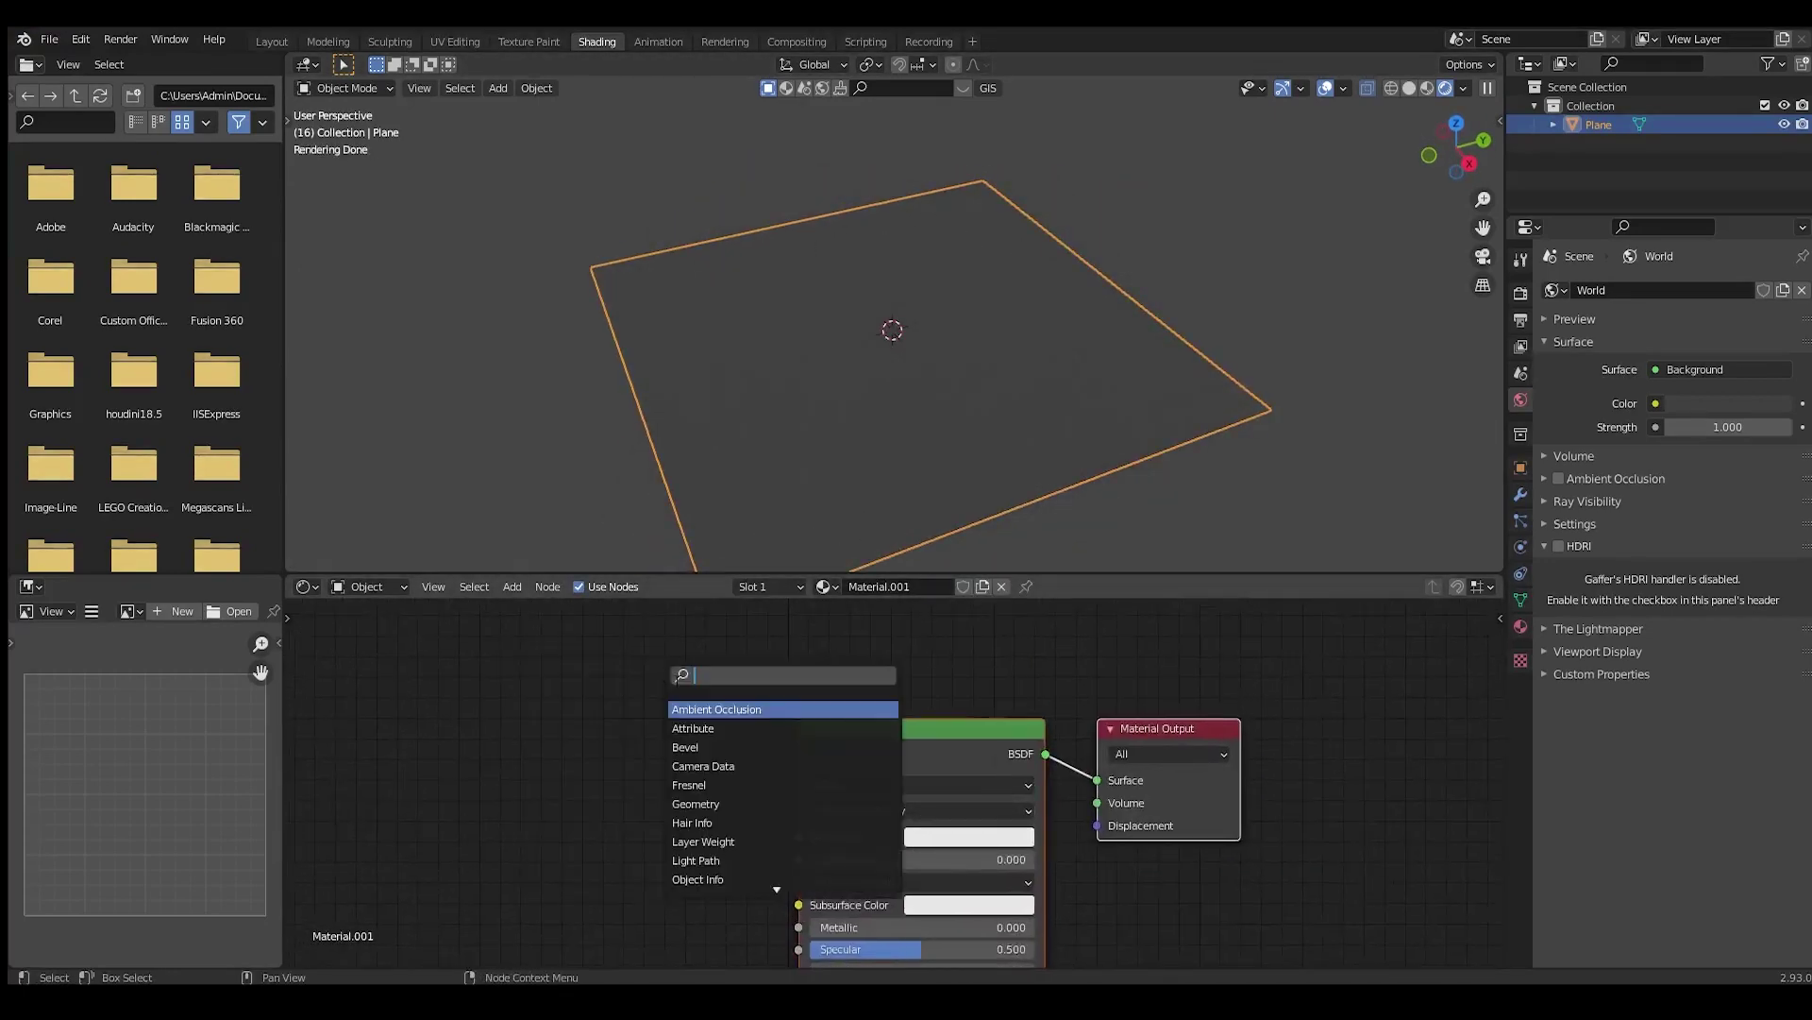
type("uv")
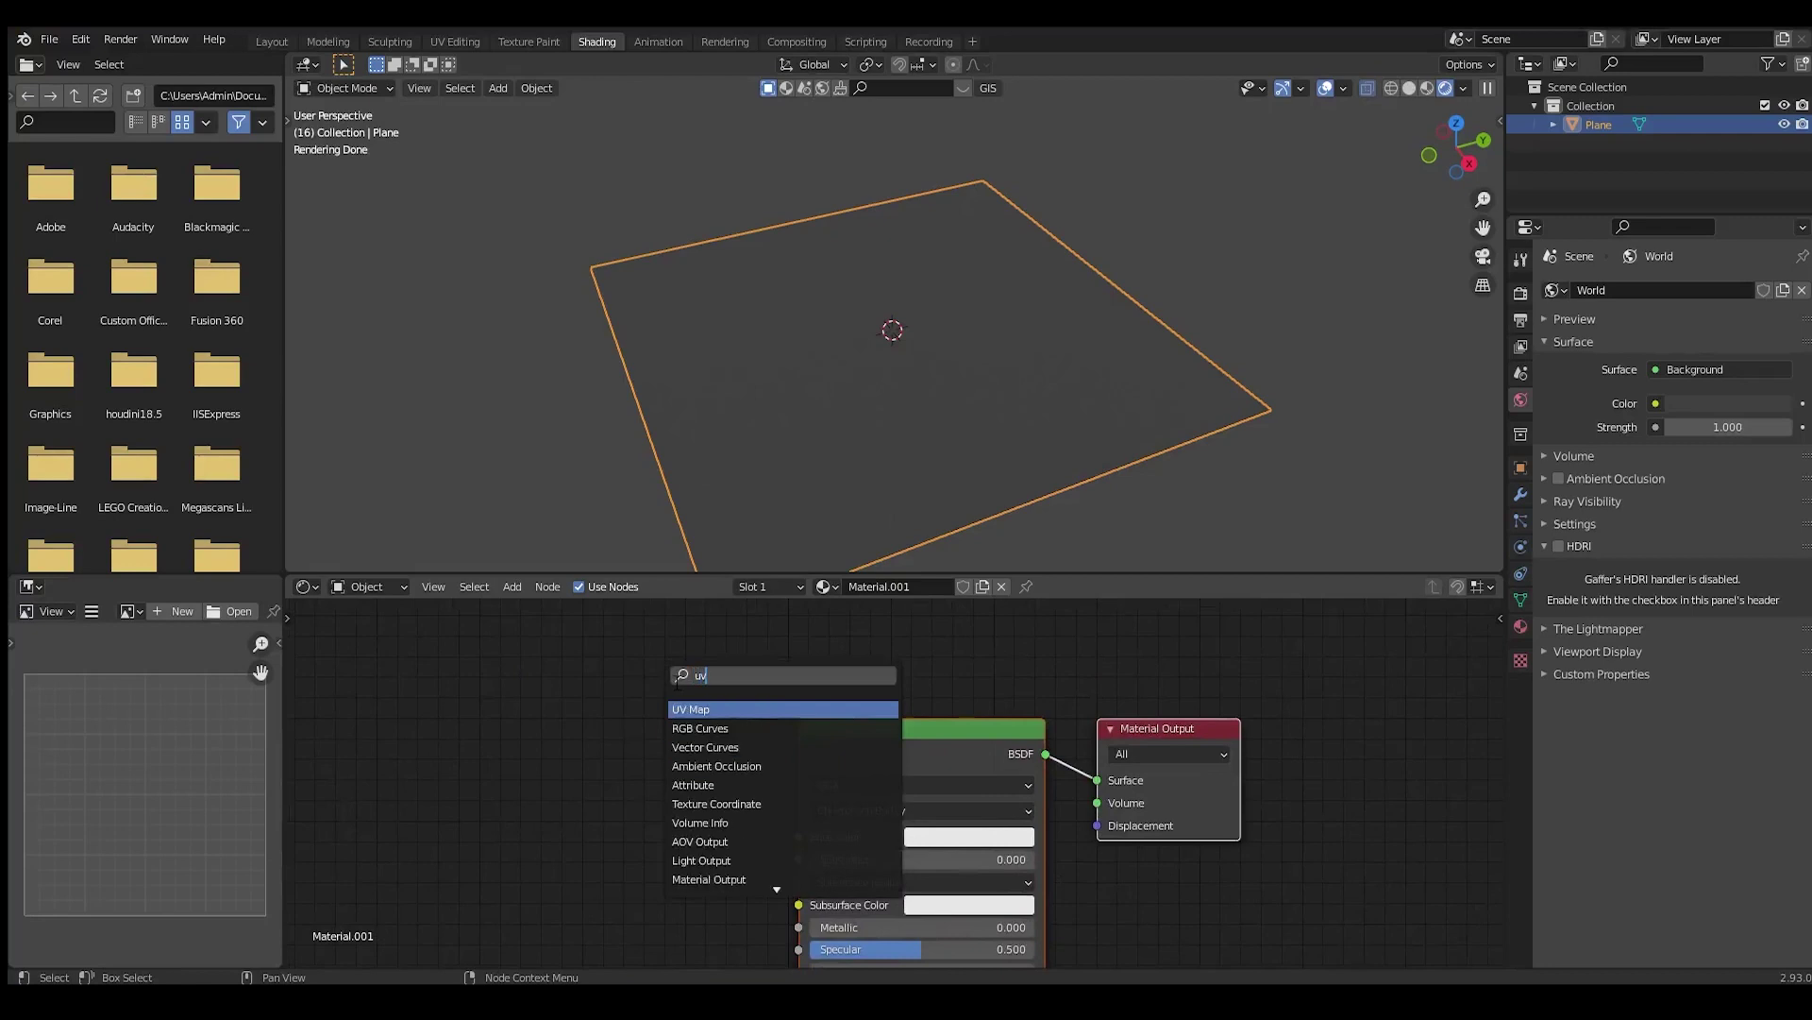
key("Return")
left_click(525, 727)
left_click(525, 727, "ctrl+shift")
Delete the Principled BSDF node and move the UV Map node away from the Material Output
left_click(925, 740)
key("Delete")
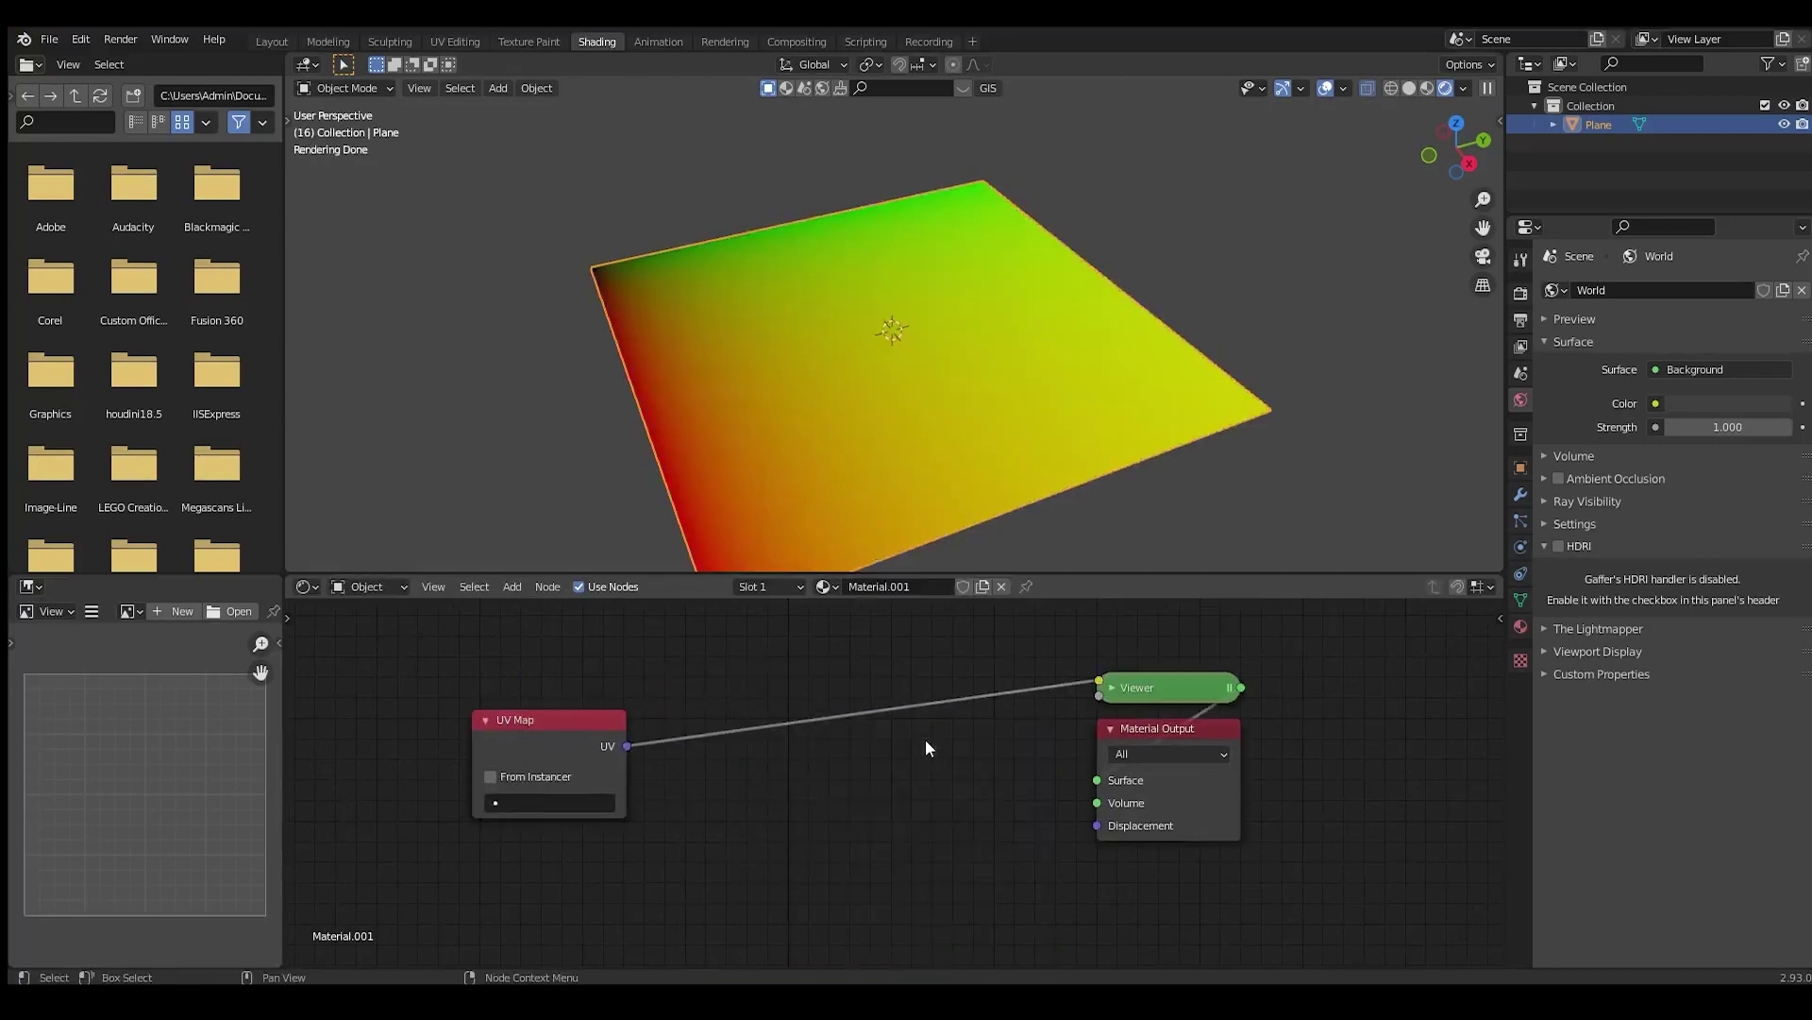
key("Home")
left_click_drag(561, 761, 443, 753)
Switch the Image Editor area to the UV Editor
middle_click_drag(727, 487, 859, 506)
scroll(799, 427, "down", 3)
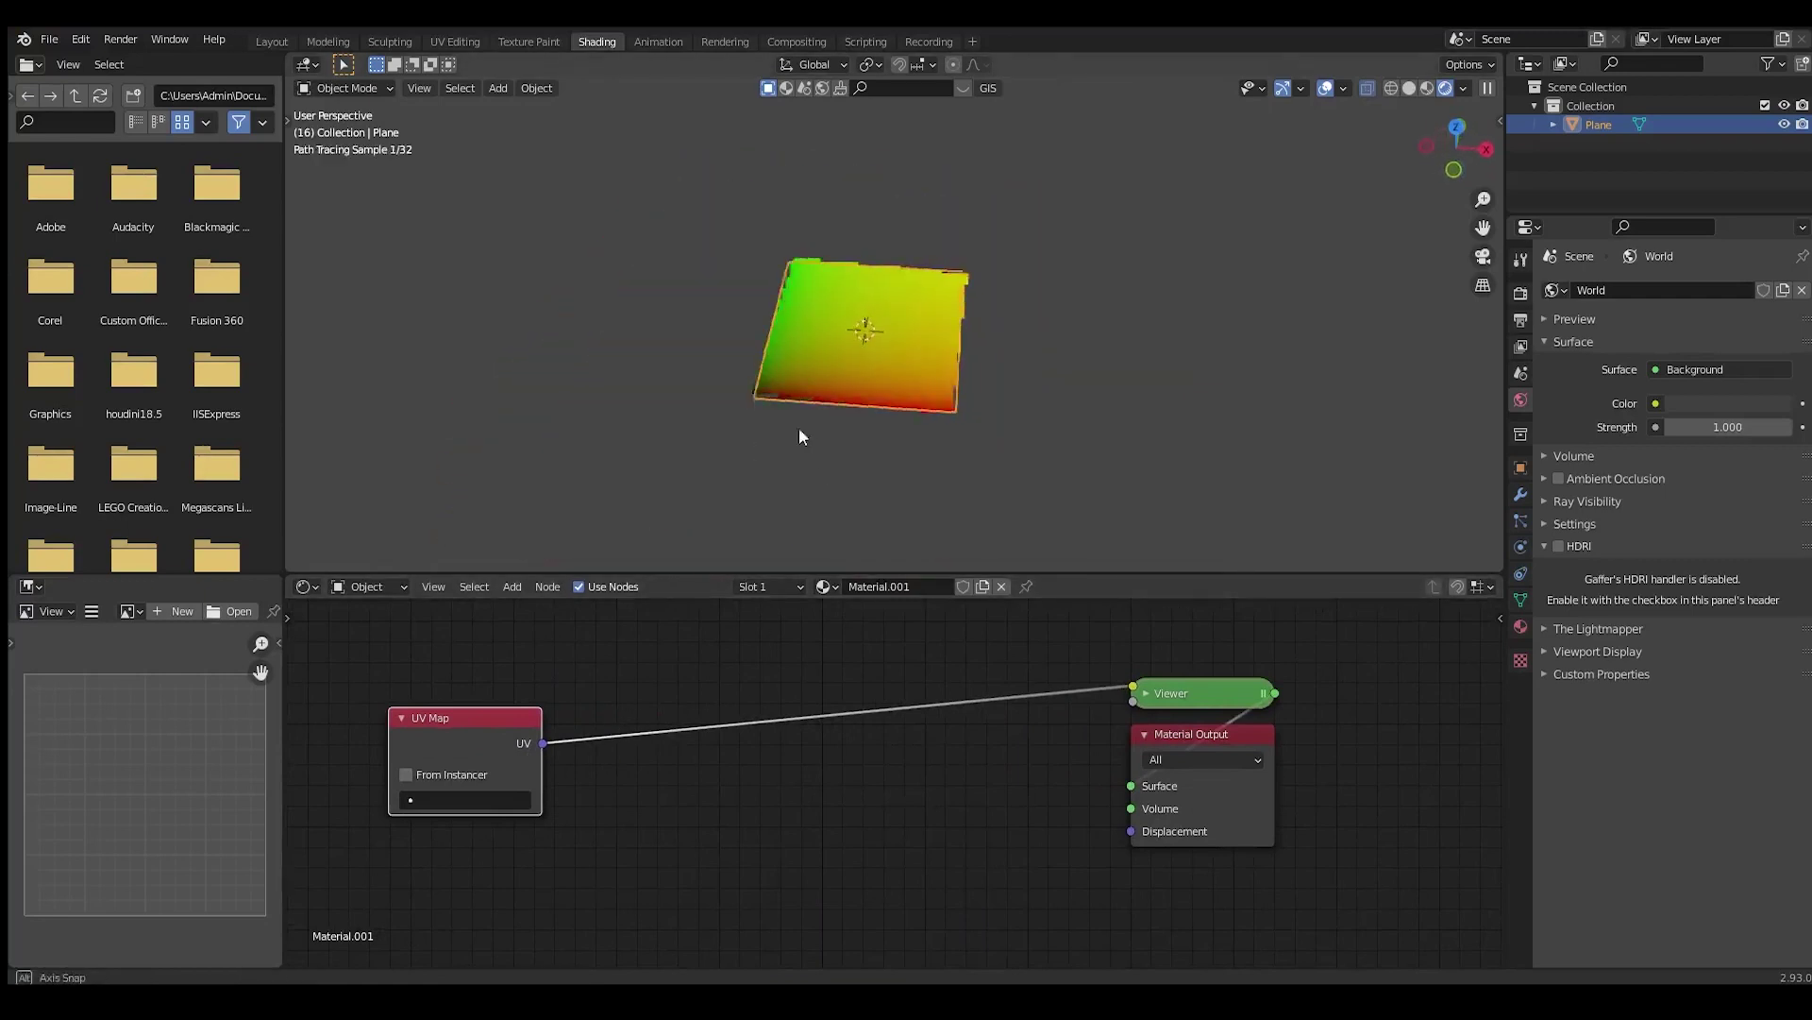
middle_click_drag(798, 426, 869, 422)
middle_click_drag(852, 308, 948, 300)
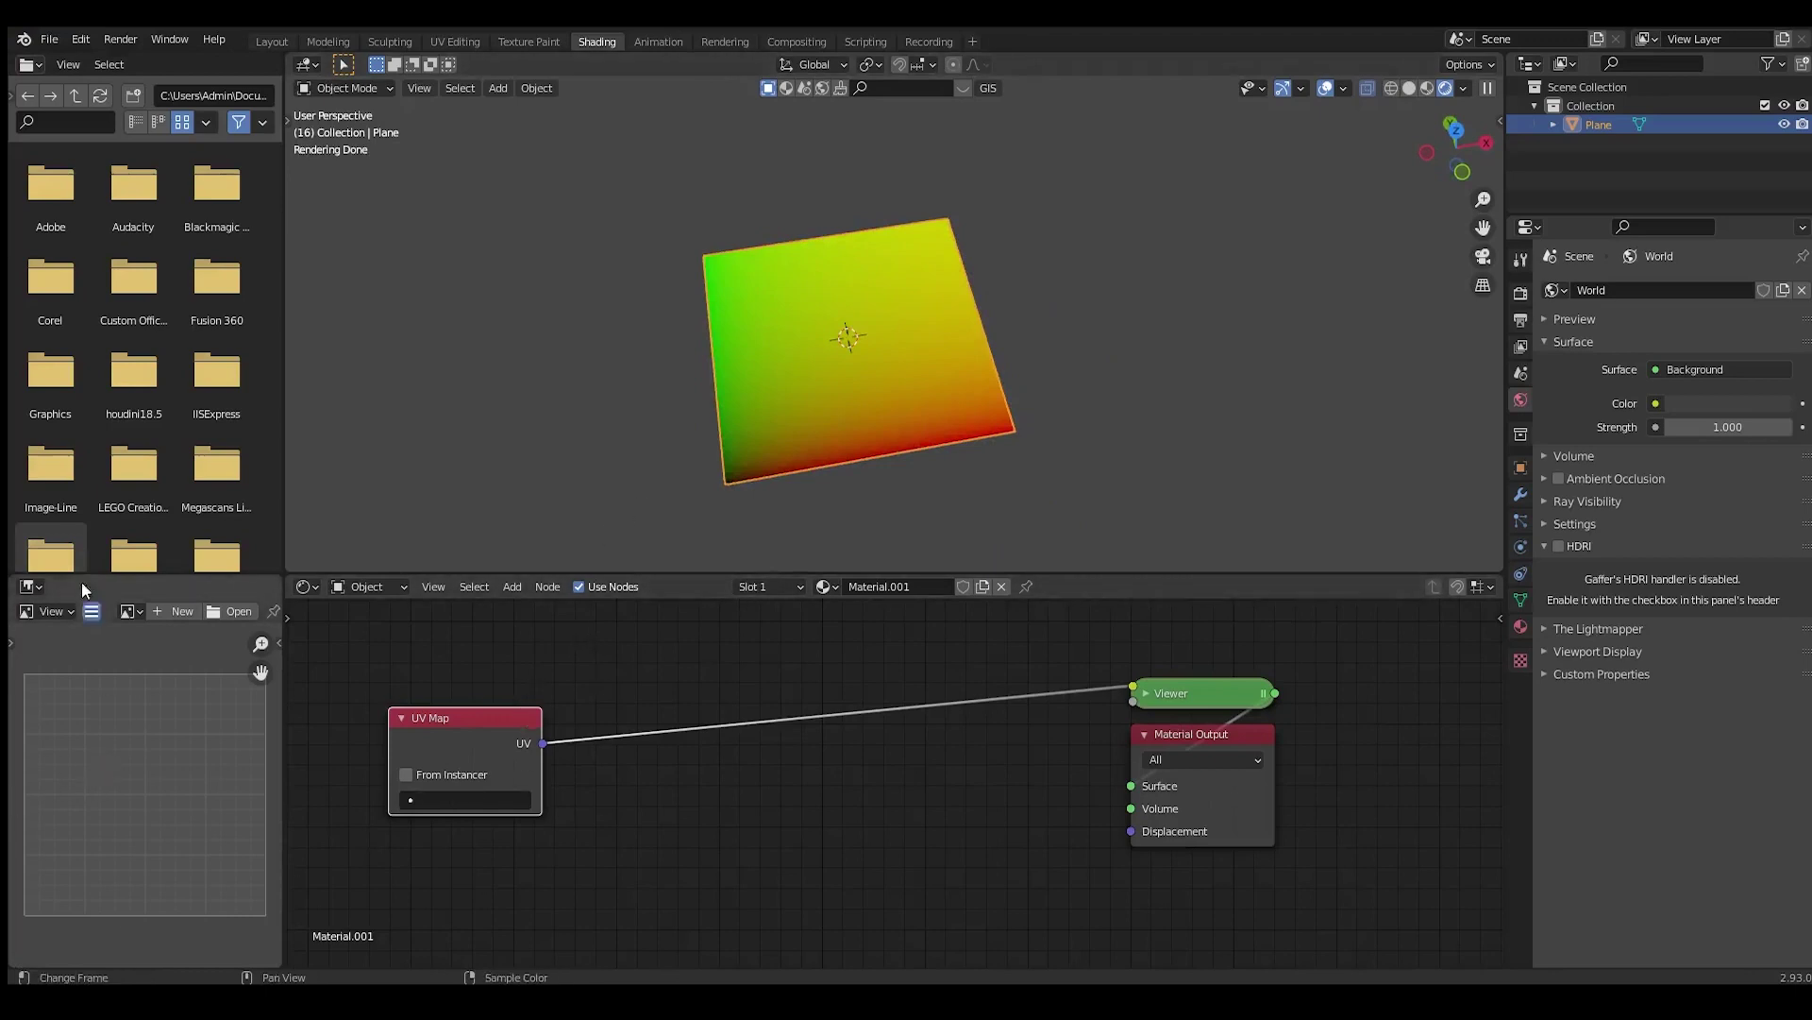
left_click(32, 587)
left_click(98, 668)
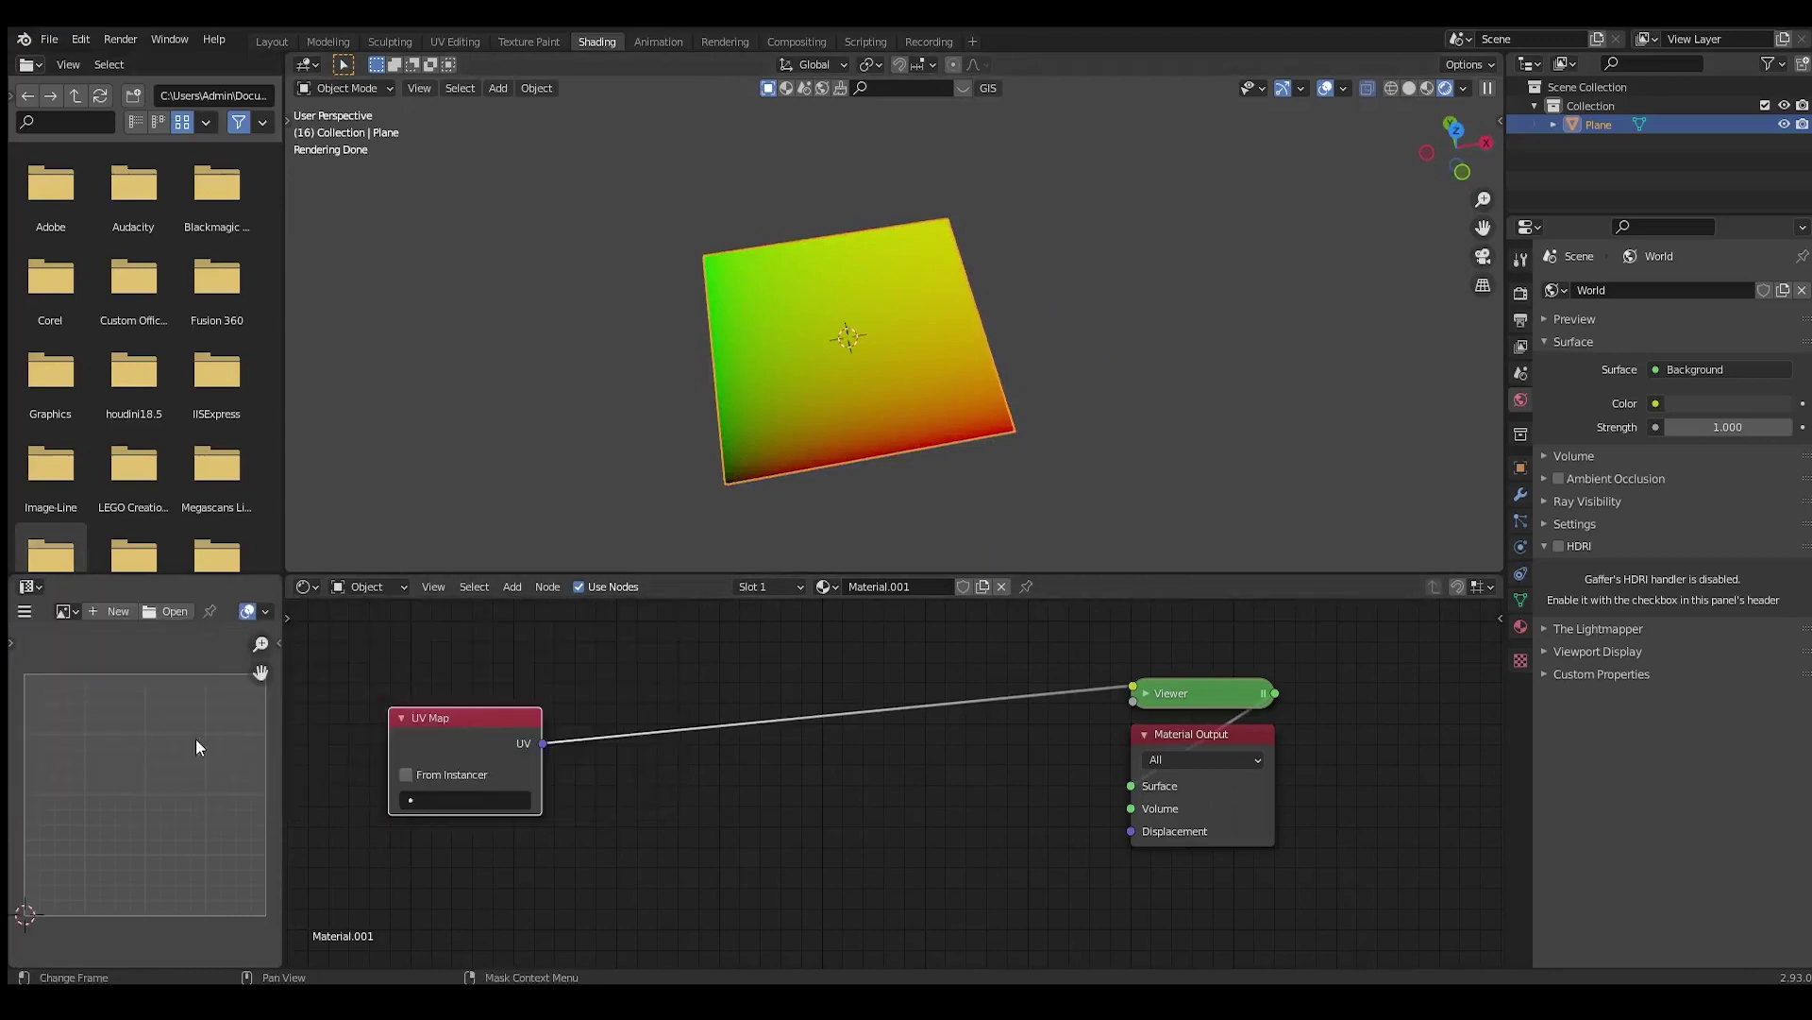
Move the UV Map node farther from the Viewer node to make room between them
middle_click_drag(914, 321, 918, 360)
scroll(775, 642, "down", 1)
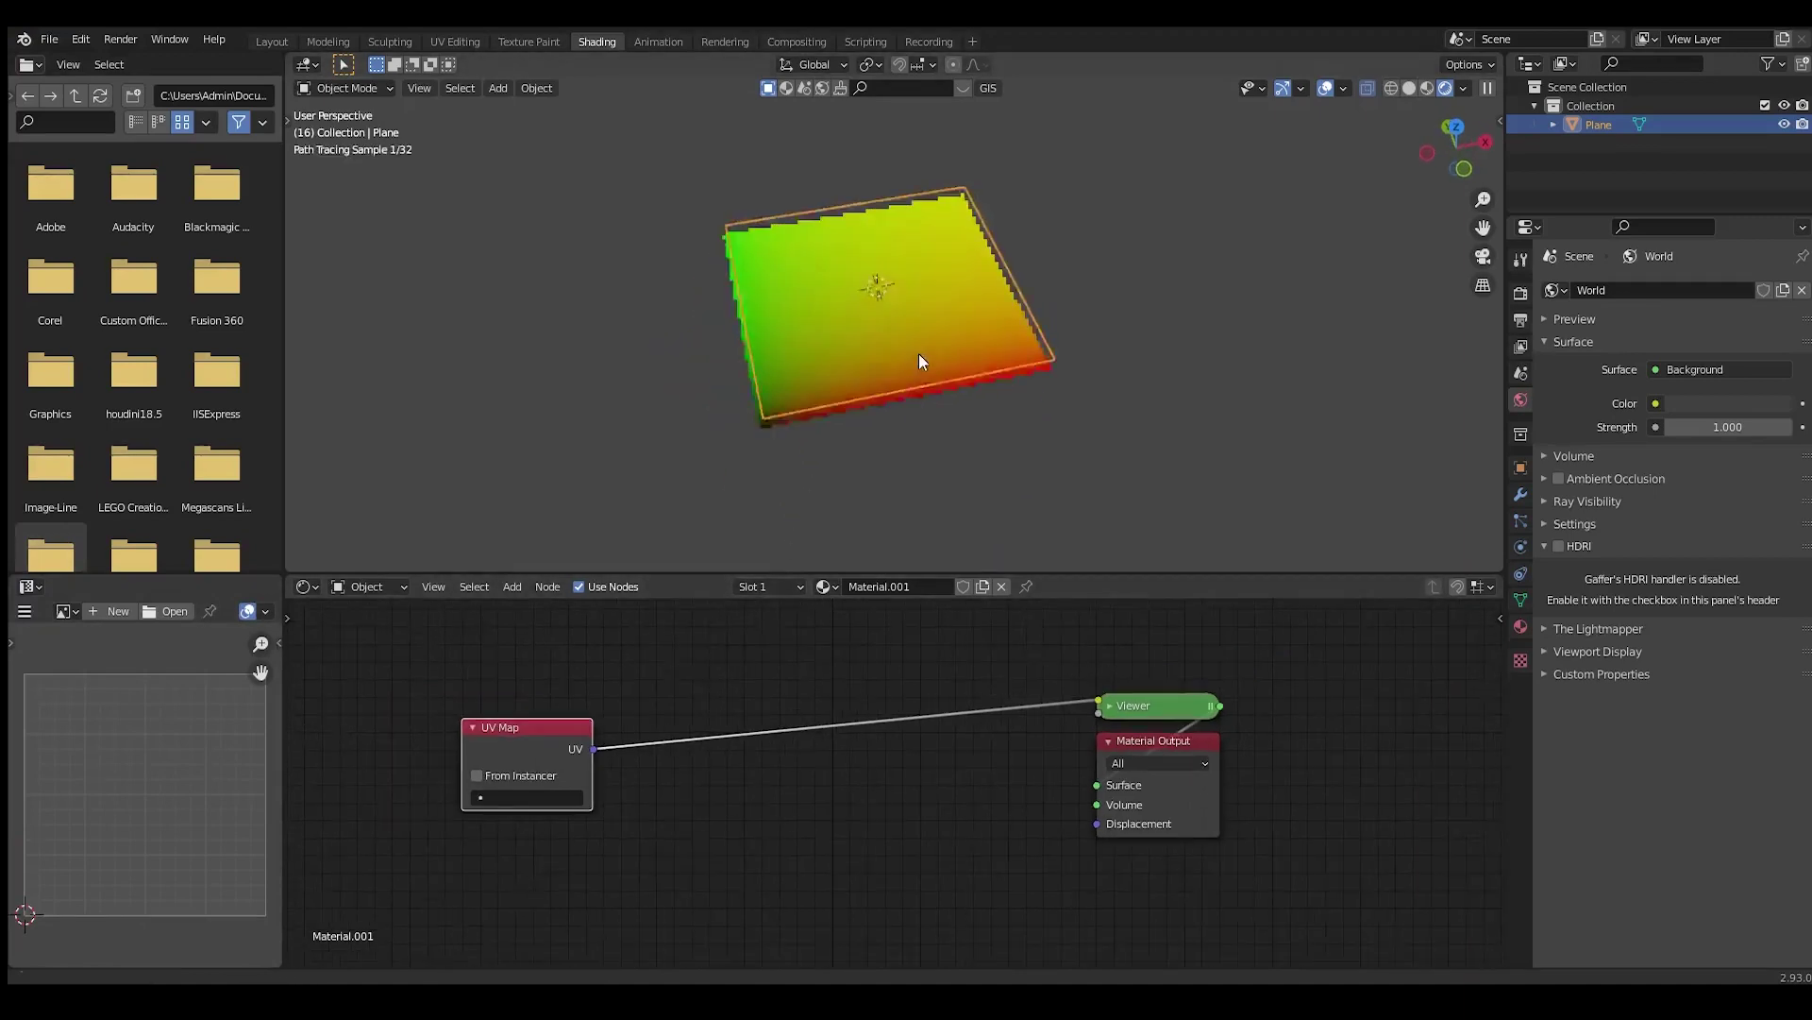
scroll(920, 353, "up", 3)
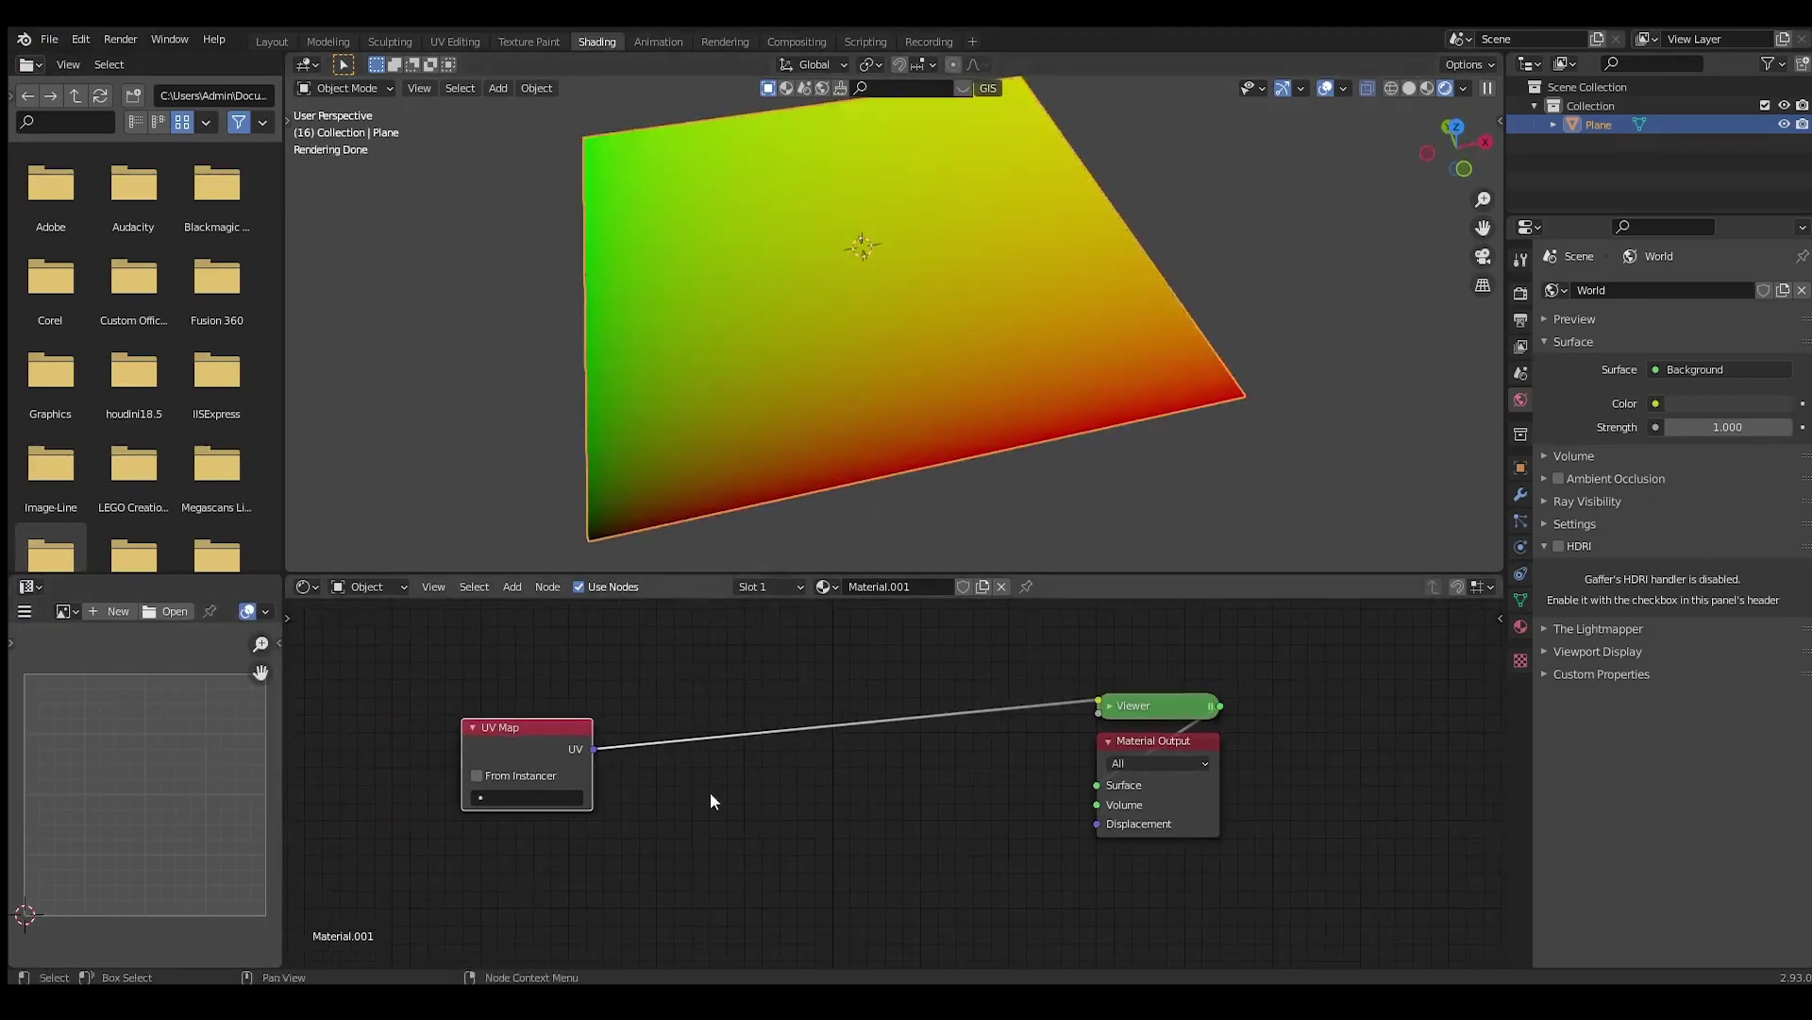
middle_click_drag(710, 793, 934, 785)
left_click_drag(759, 744, 557, 746)
middle_click_drag(760, 730, 862, 756)
scroll(643, 756, "up", 1)
left_click_drag(644, 756, 618, 721)
middle_click_drag(831, 732, 699, 793)
scroll(699, 792, "up", 1)
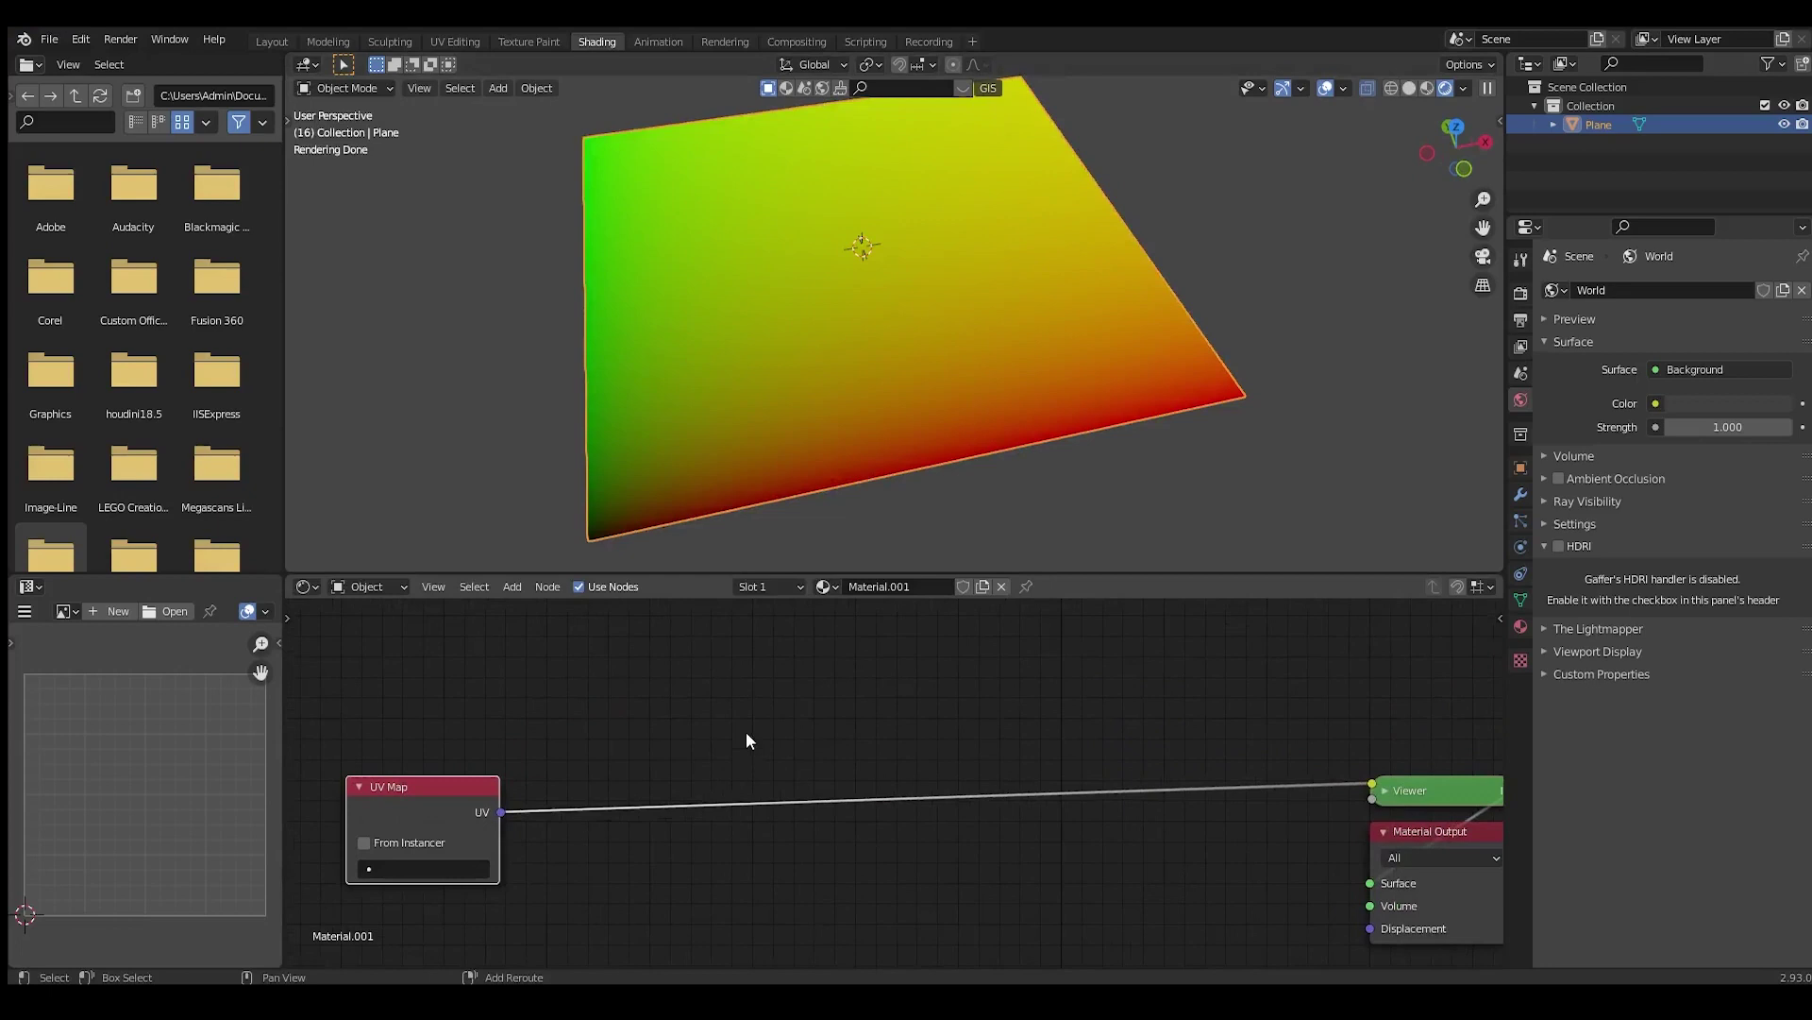
Add a Separate XYZ node on the link between UV Map and Viewer, feeding the Viewer from X
key("shift+a")
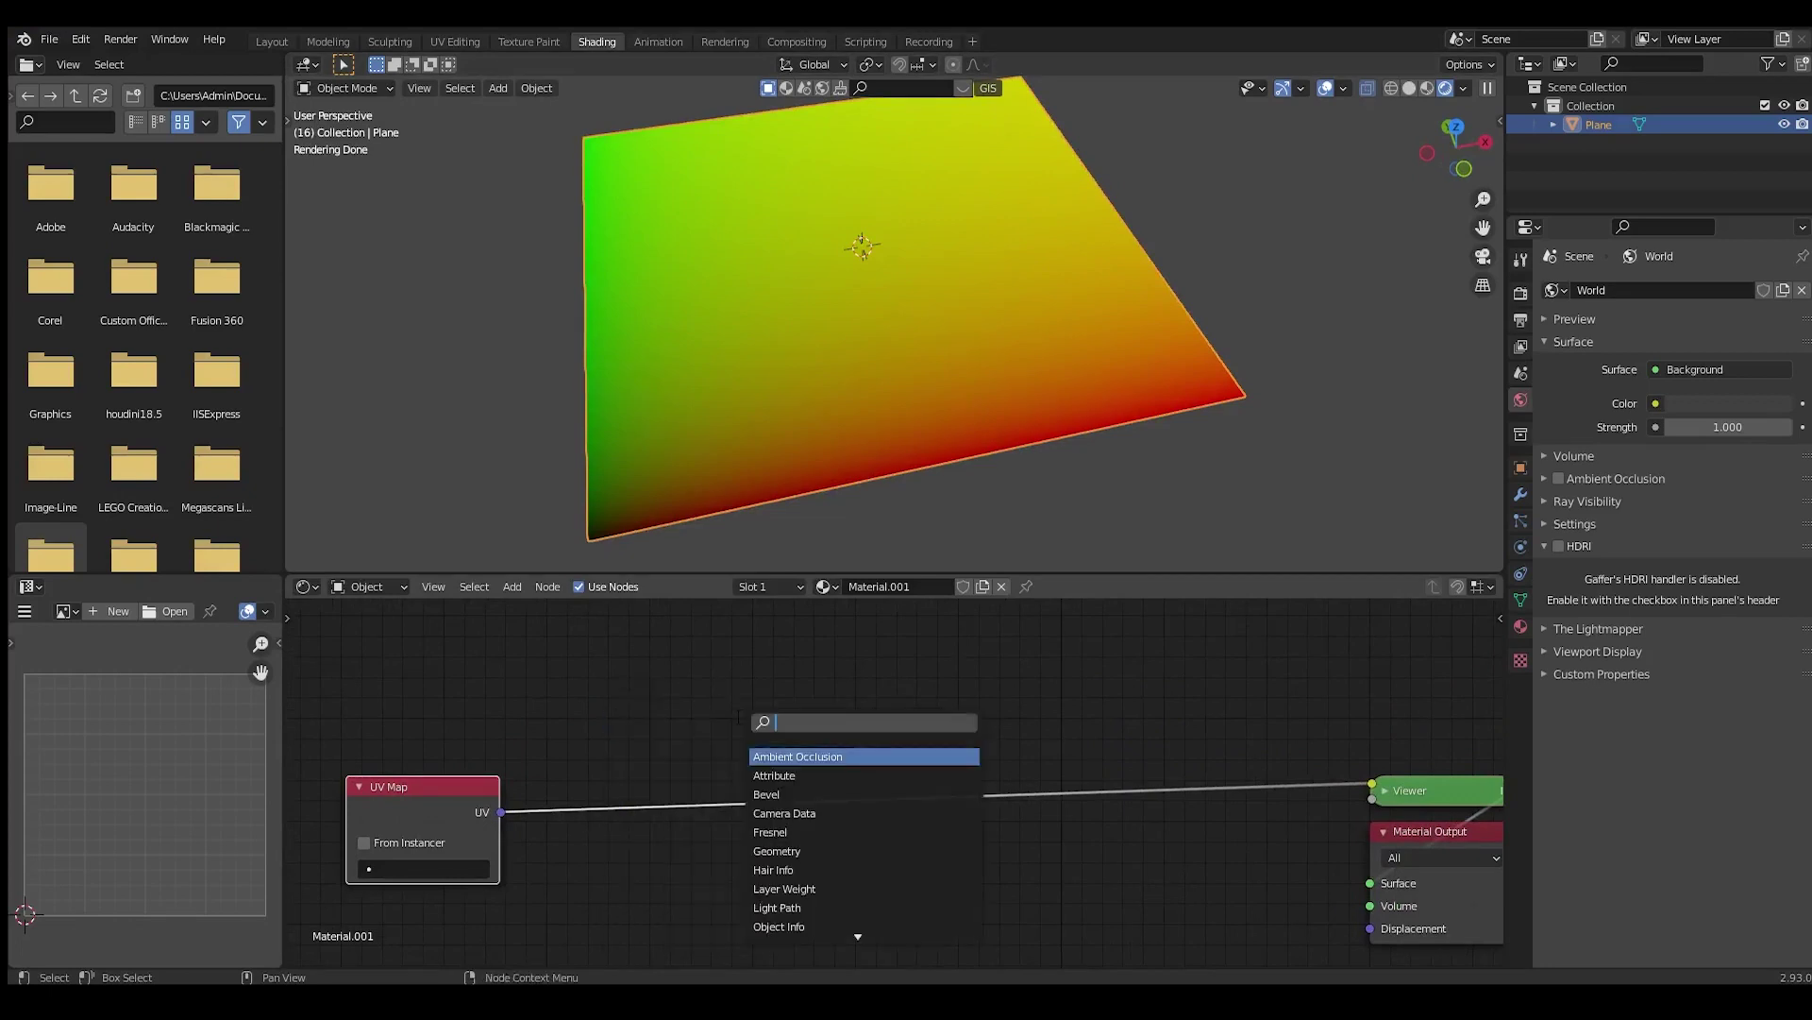
type("xy")
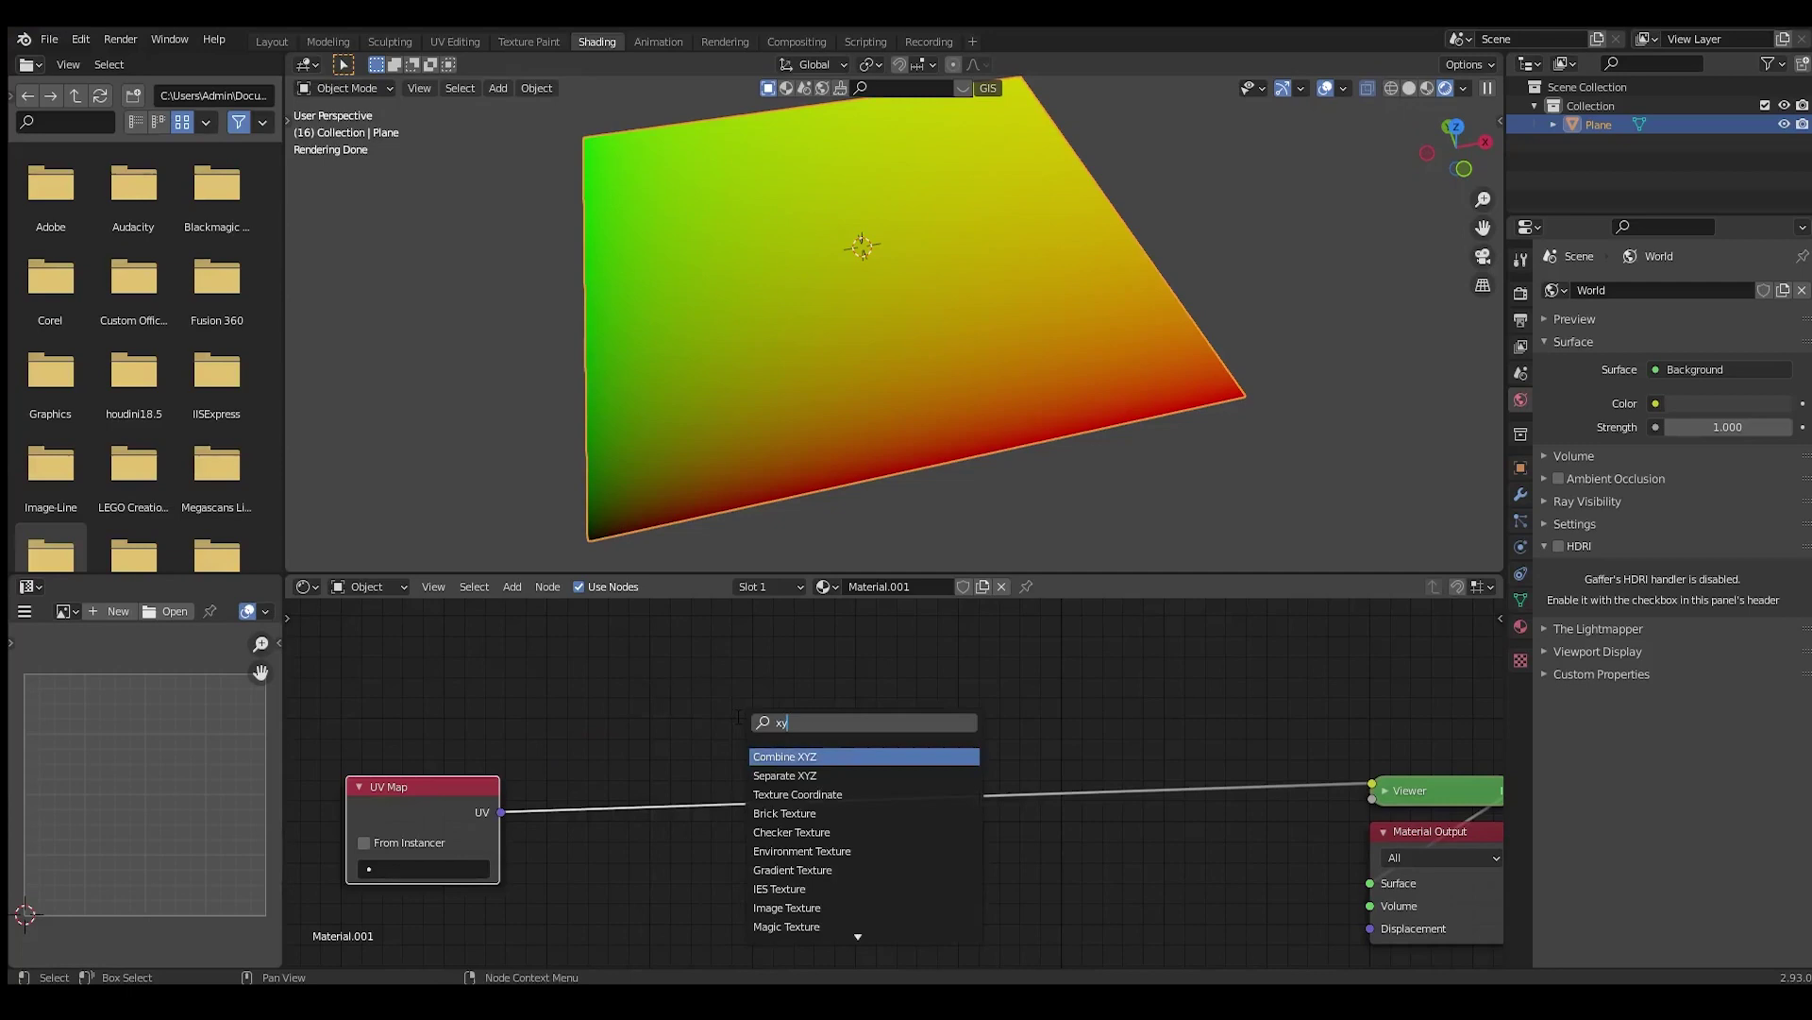
key("Down")
key("Return")
left_click(557, 717)
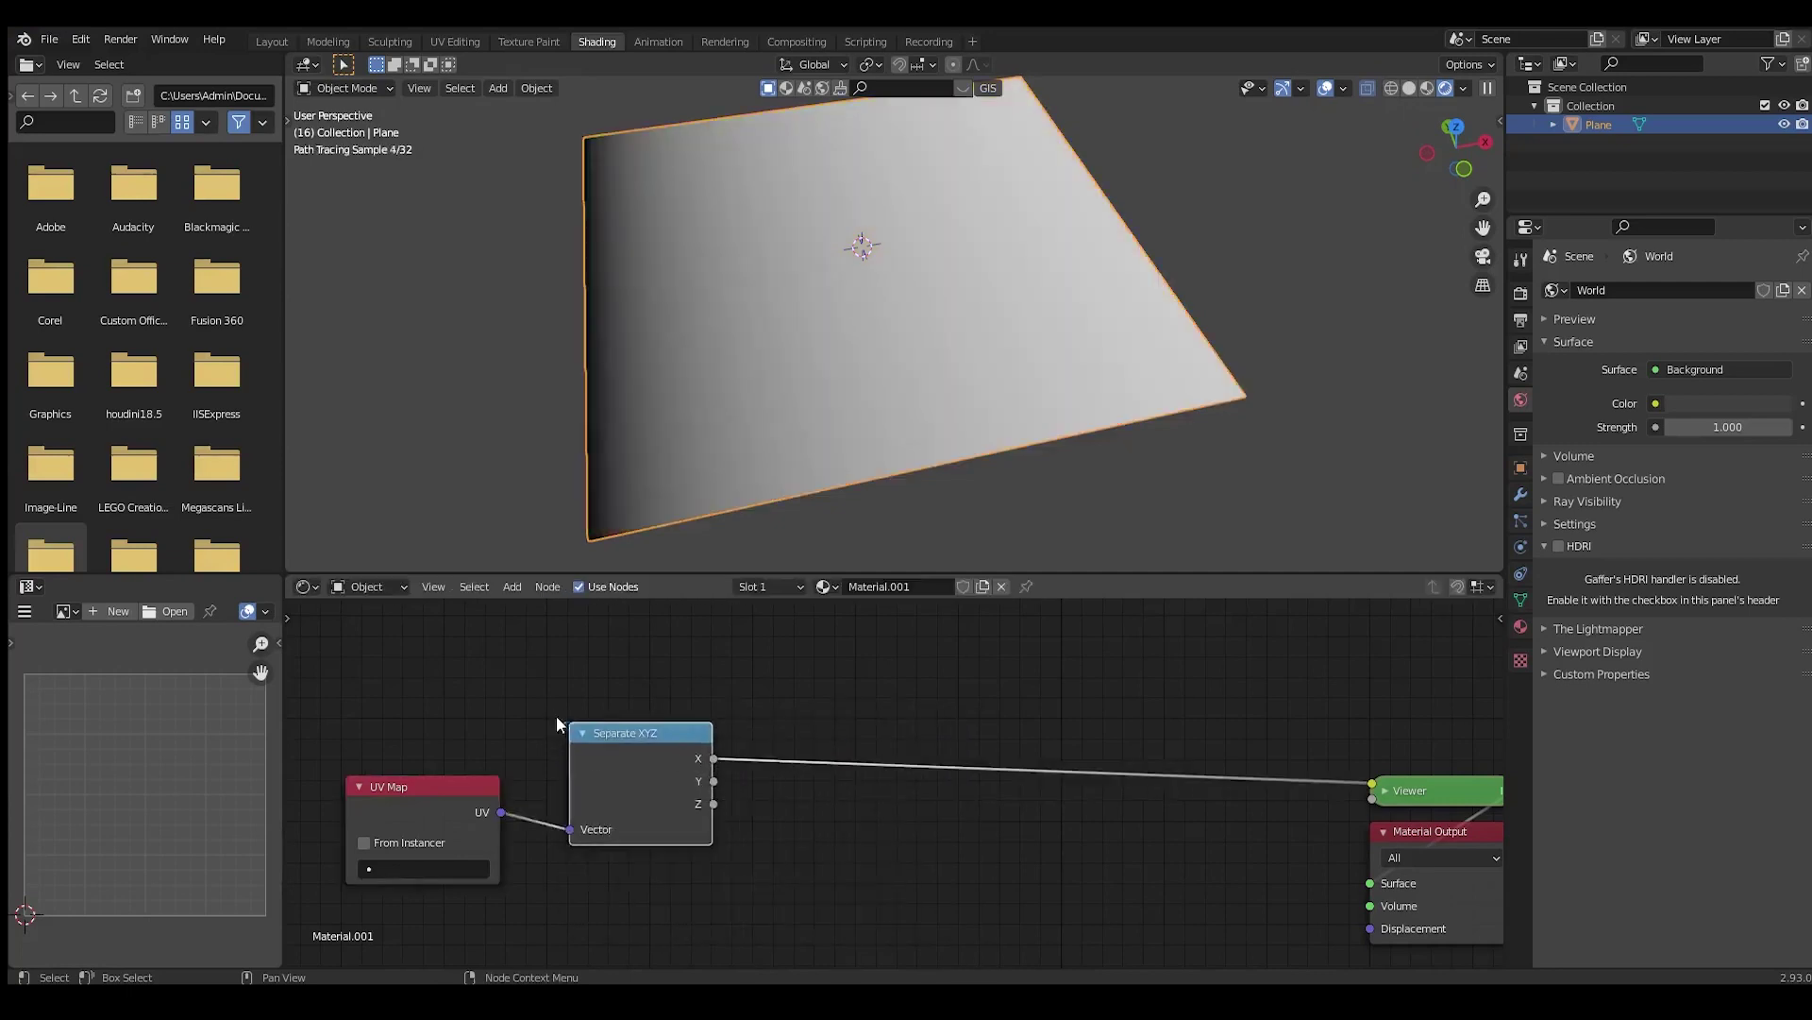
scroll(736, 787, "up", 2)
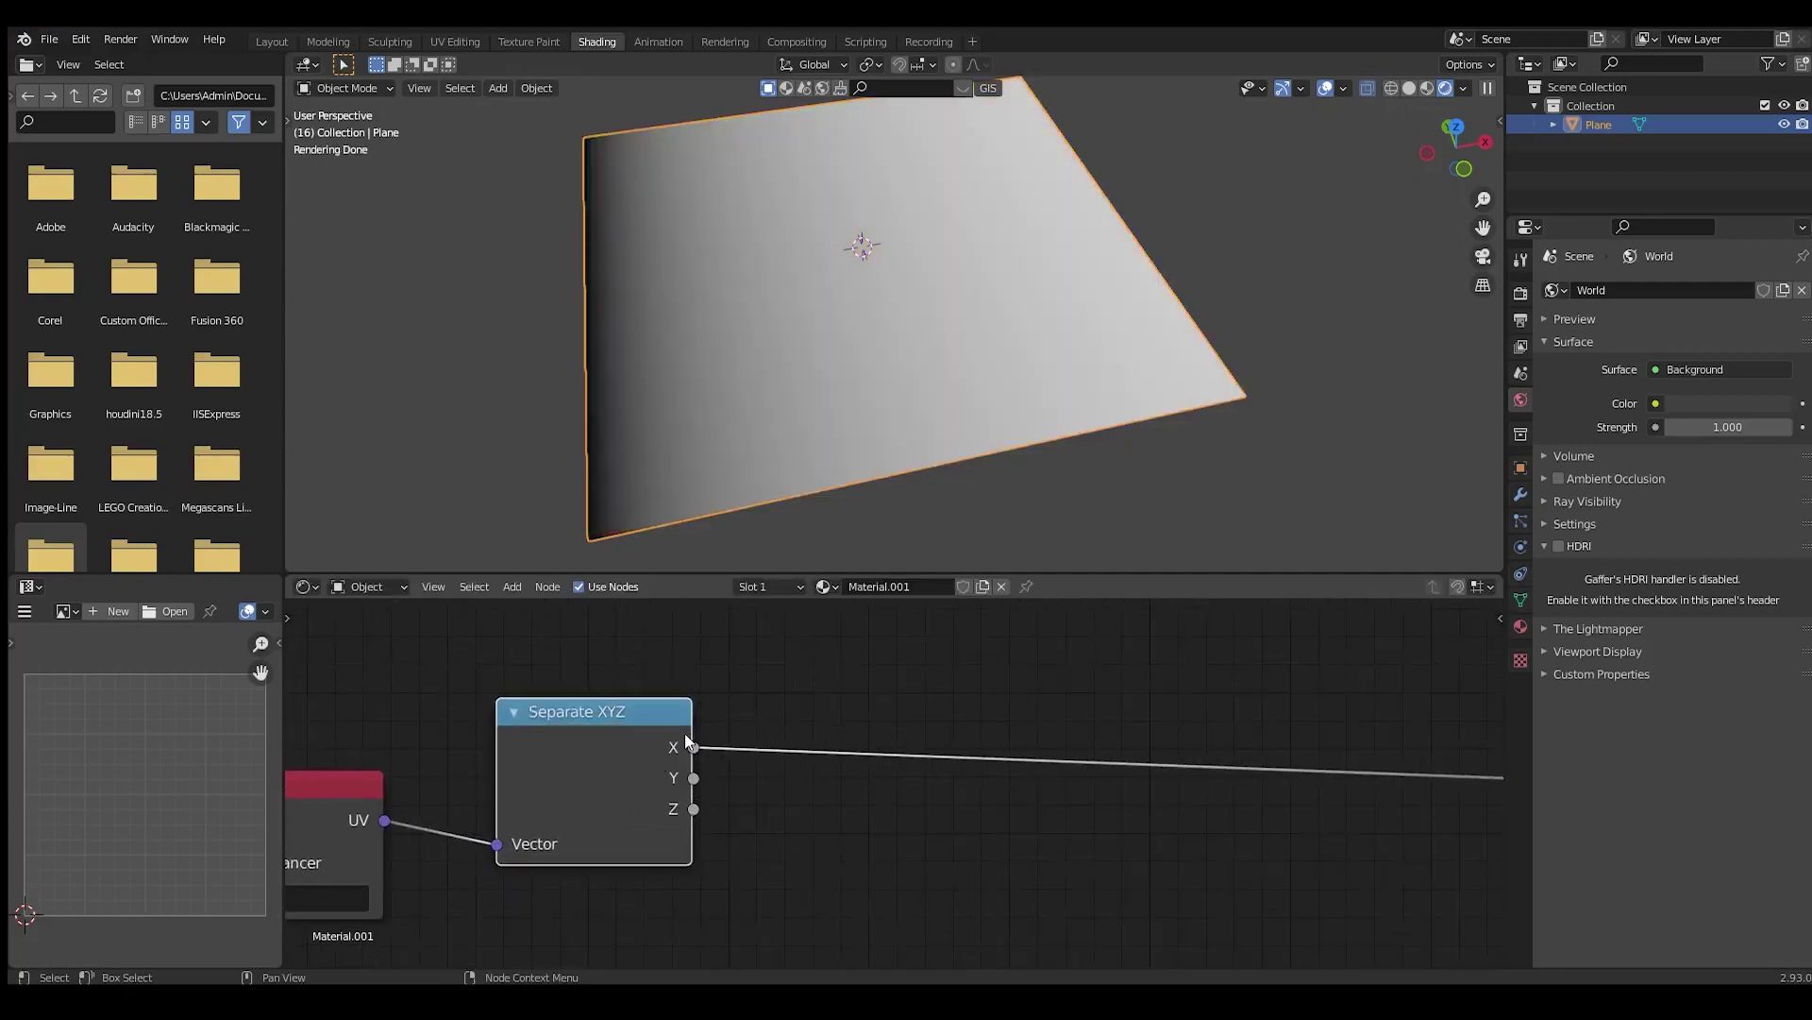
Examine the gradient that the Separate XYZ node's X output produces across the plane
scroll(873, 736, "down", 5)
middle_click_drag(944, 722, 759, 761)
scroll(756, 756, "up", 5)
scroll(759, 756, "down", 4)
middle_click_drag(931, 111, 870, 140)
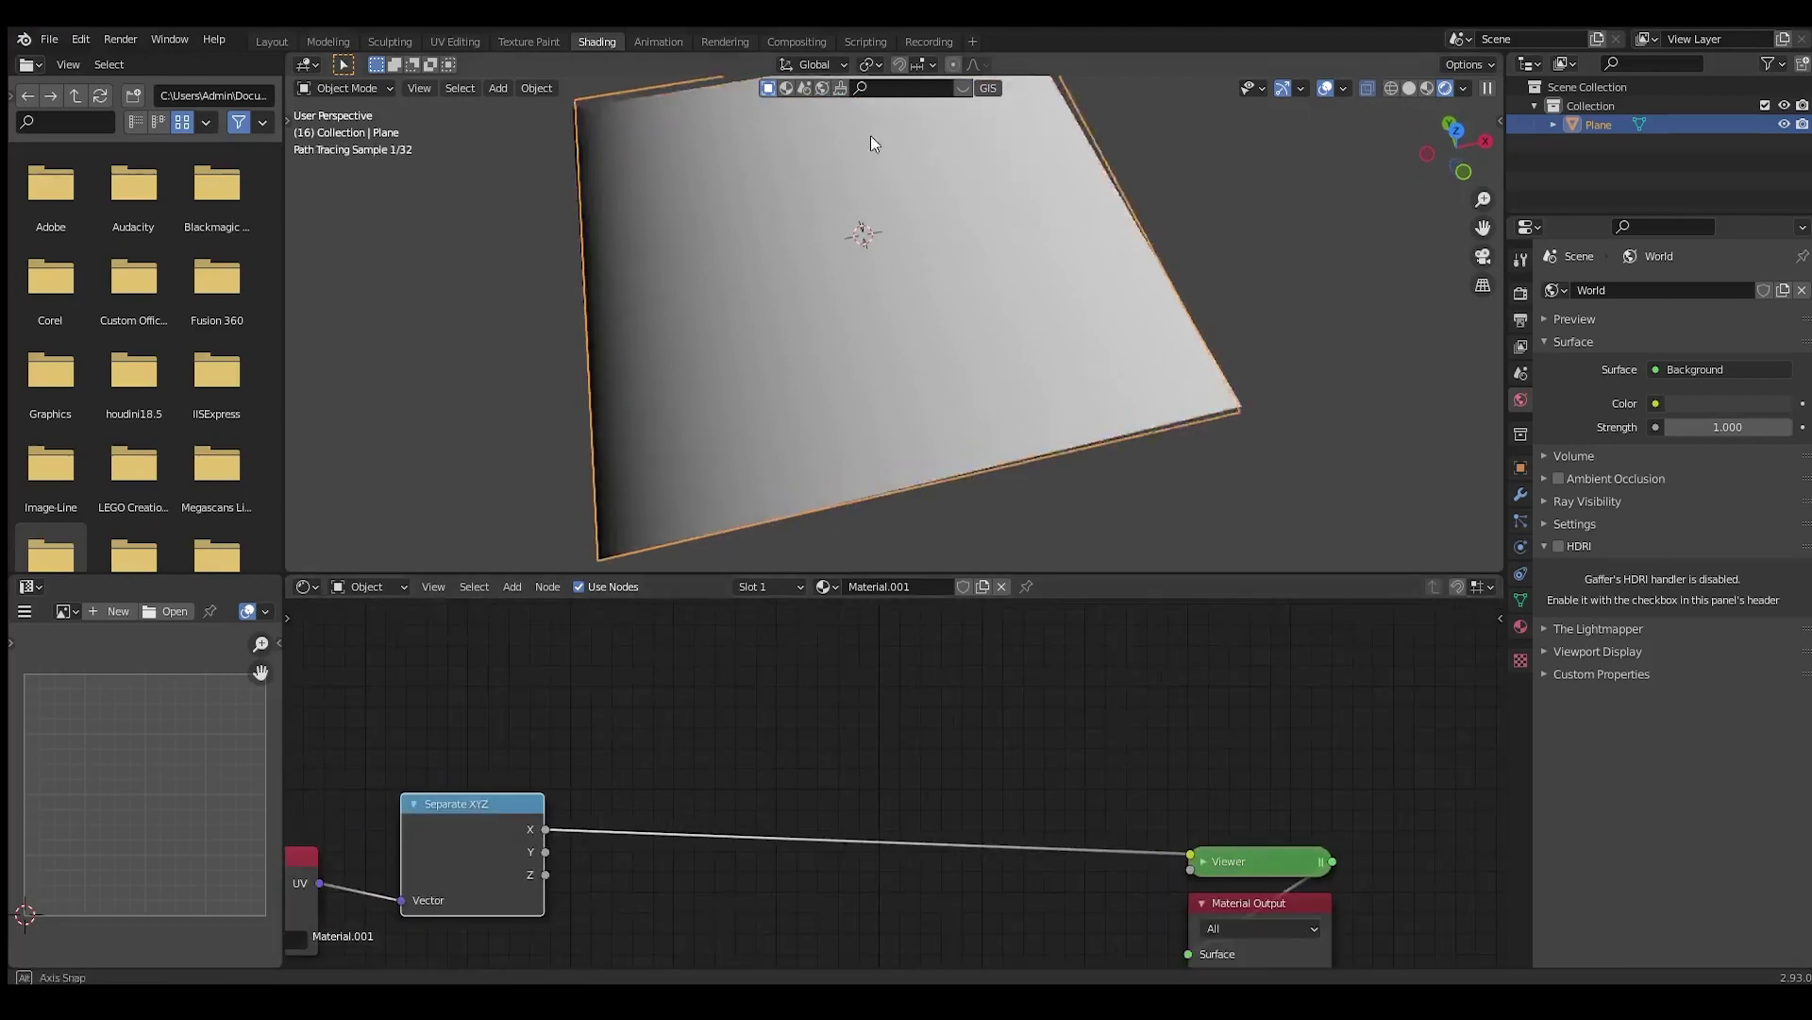
scroll(611, 818, "up", 2)
middle_click_drag(610, 818, 761, 767)
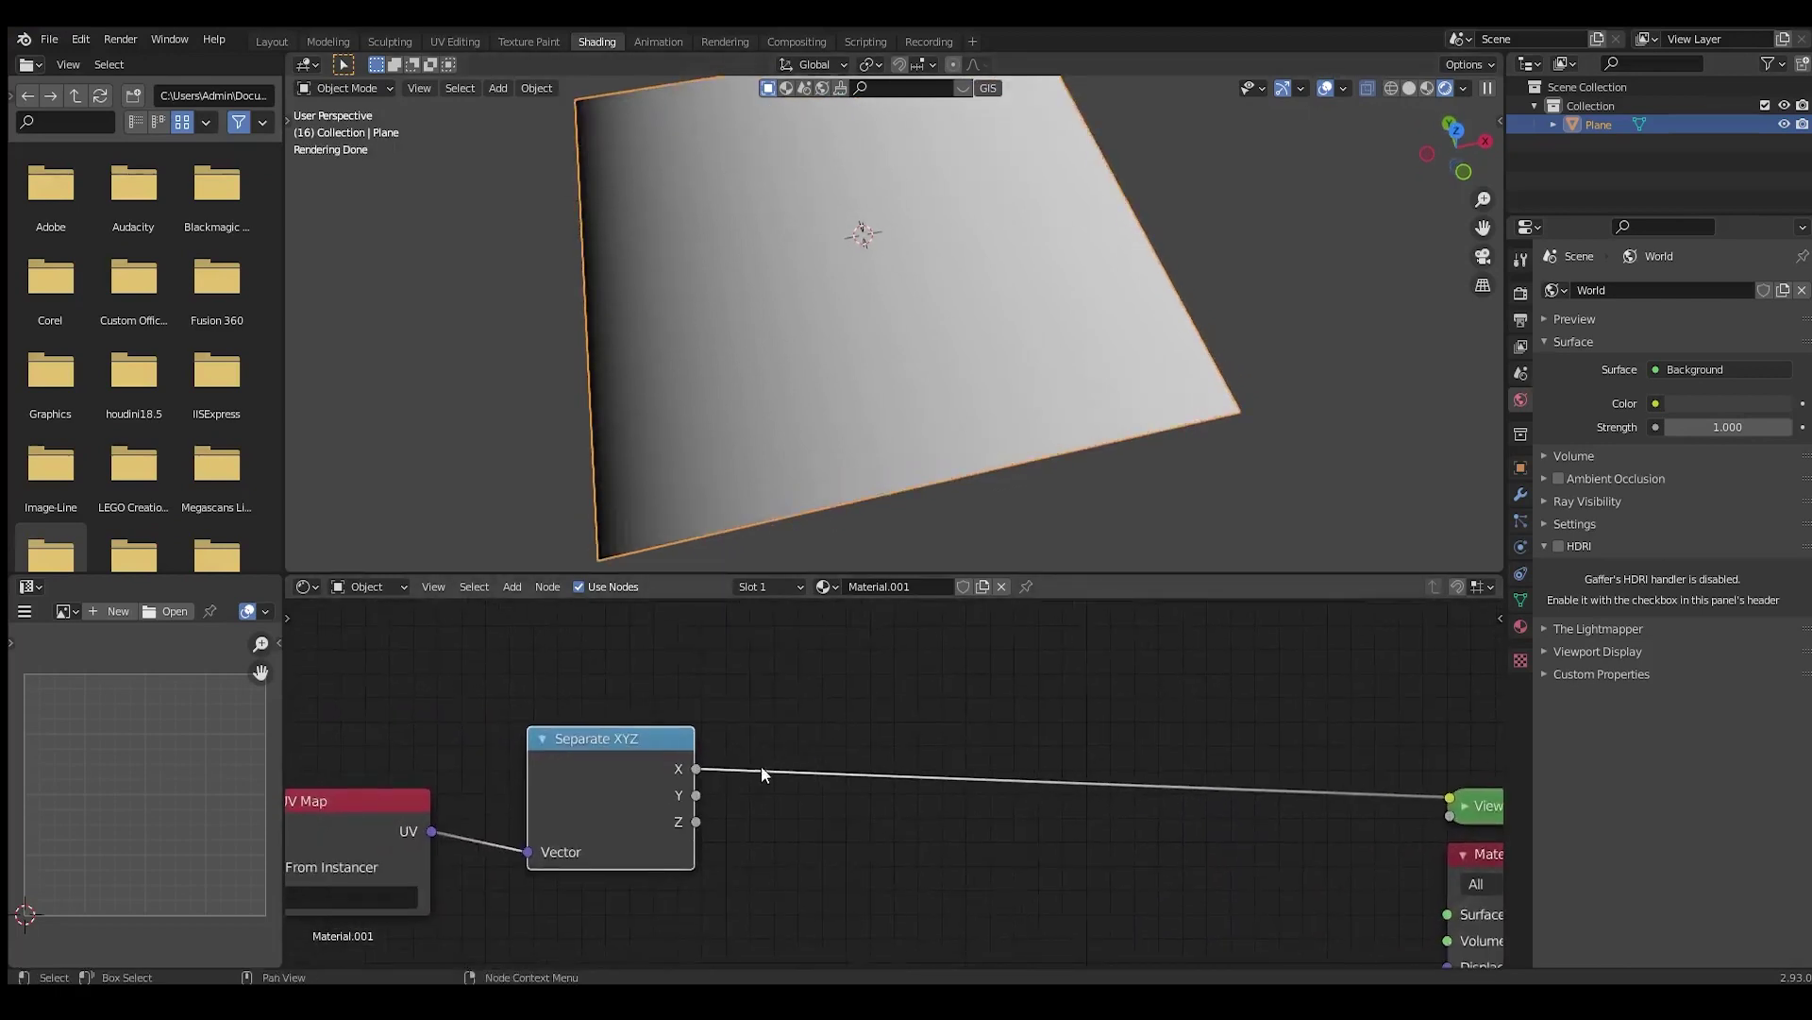
scroll(760, 770, "down", 1)
scroll(768, 758, "down", 1)
scroll(795, 718, "up", 2)
Add a Math node on the link between Separate XYZ's X output and the Viewer
key("shift+a")
left_click(825, 694)
type("math")
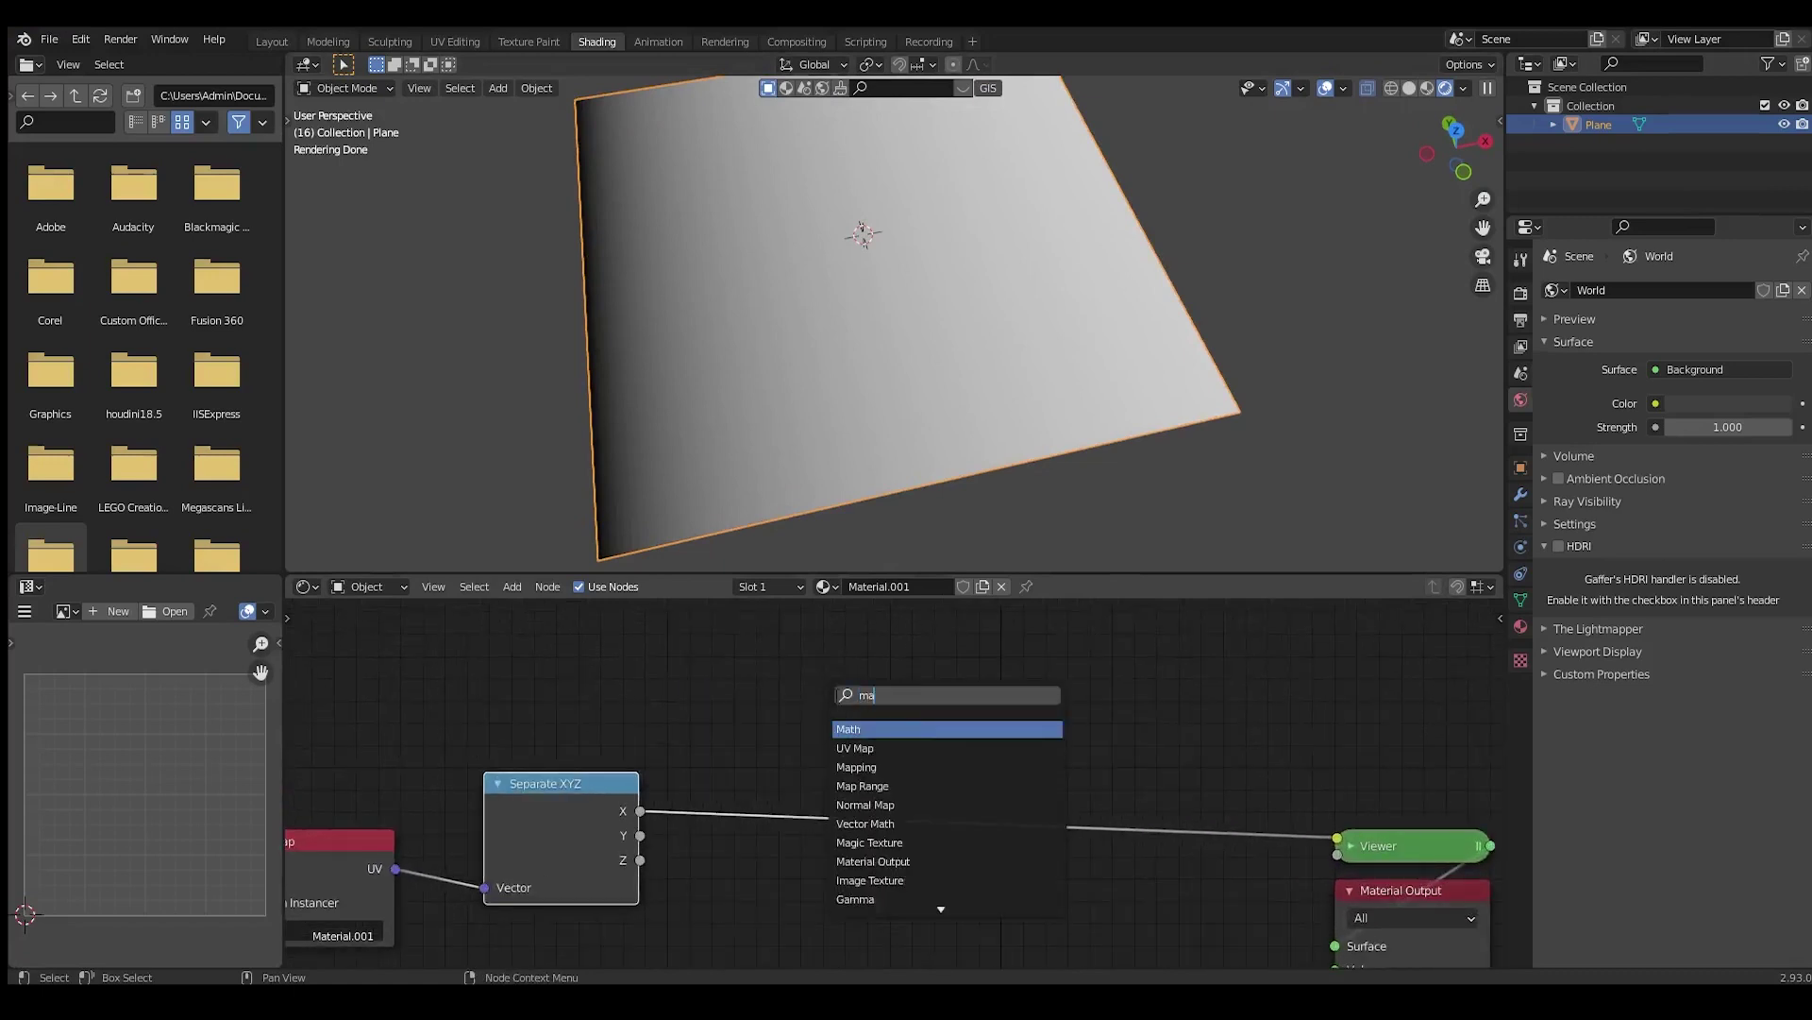
key("Return")
left_click(721, 738)
Move the Math node above the Separate XYZ node and insert a reroute point on the link between them
middle_click_drag(777, 814, 705, 732)
scroll(727, 746, "up", 2)
left_click_drag(760, 677, 913, 556)
scroll(819, 659, "down", 4)
scroll(818, 665, "up", 2)
middle_click_drag(840, 822, 863, 864)
right_click_drag(715, 729, 755, 769, "shift")
scroll(781, 755, "down", 4)
middle_click_drag(785, 753, 681, 837)
scroll(782, 760, "up", 4)
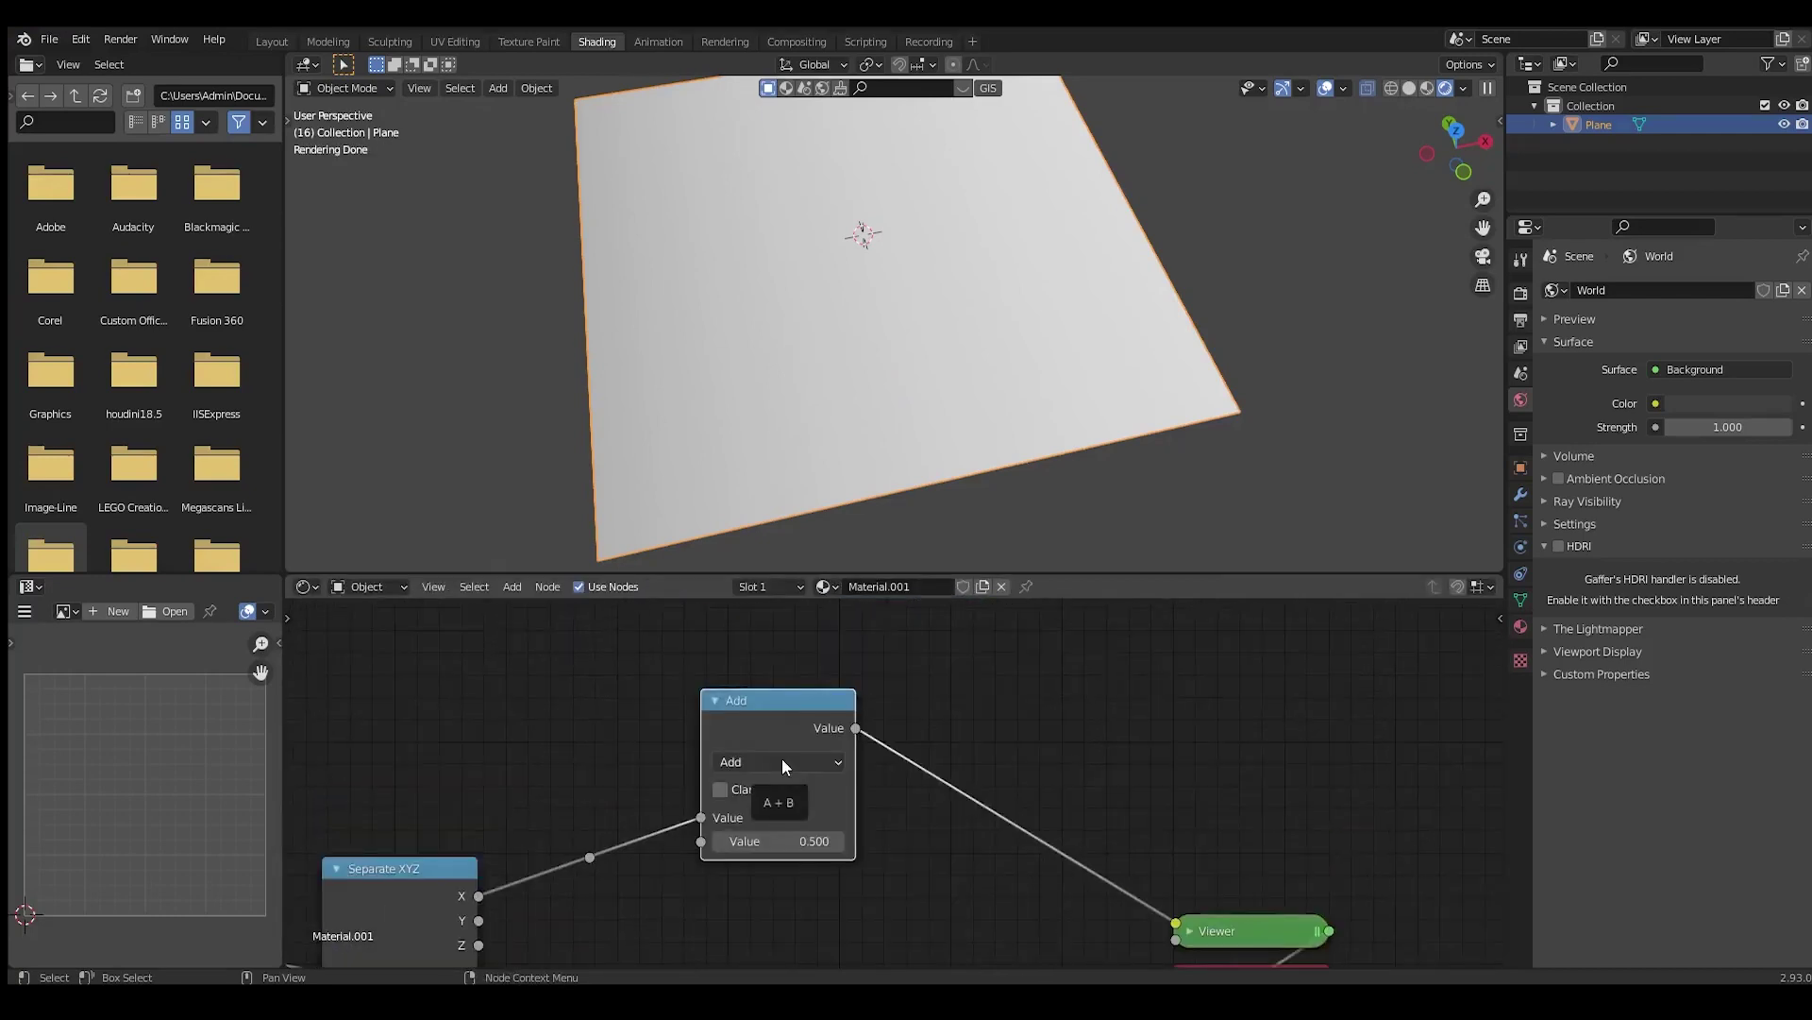
scroll(781, 757, "down", 1)
middle_click_drag(781, 758, 878, 728)
left_click(721, 782)
key("g")
right_click(768, 761)
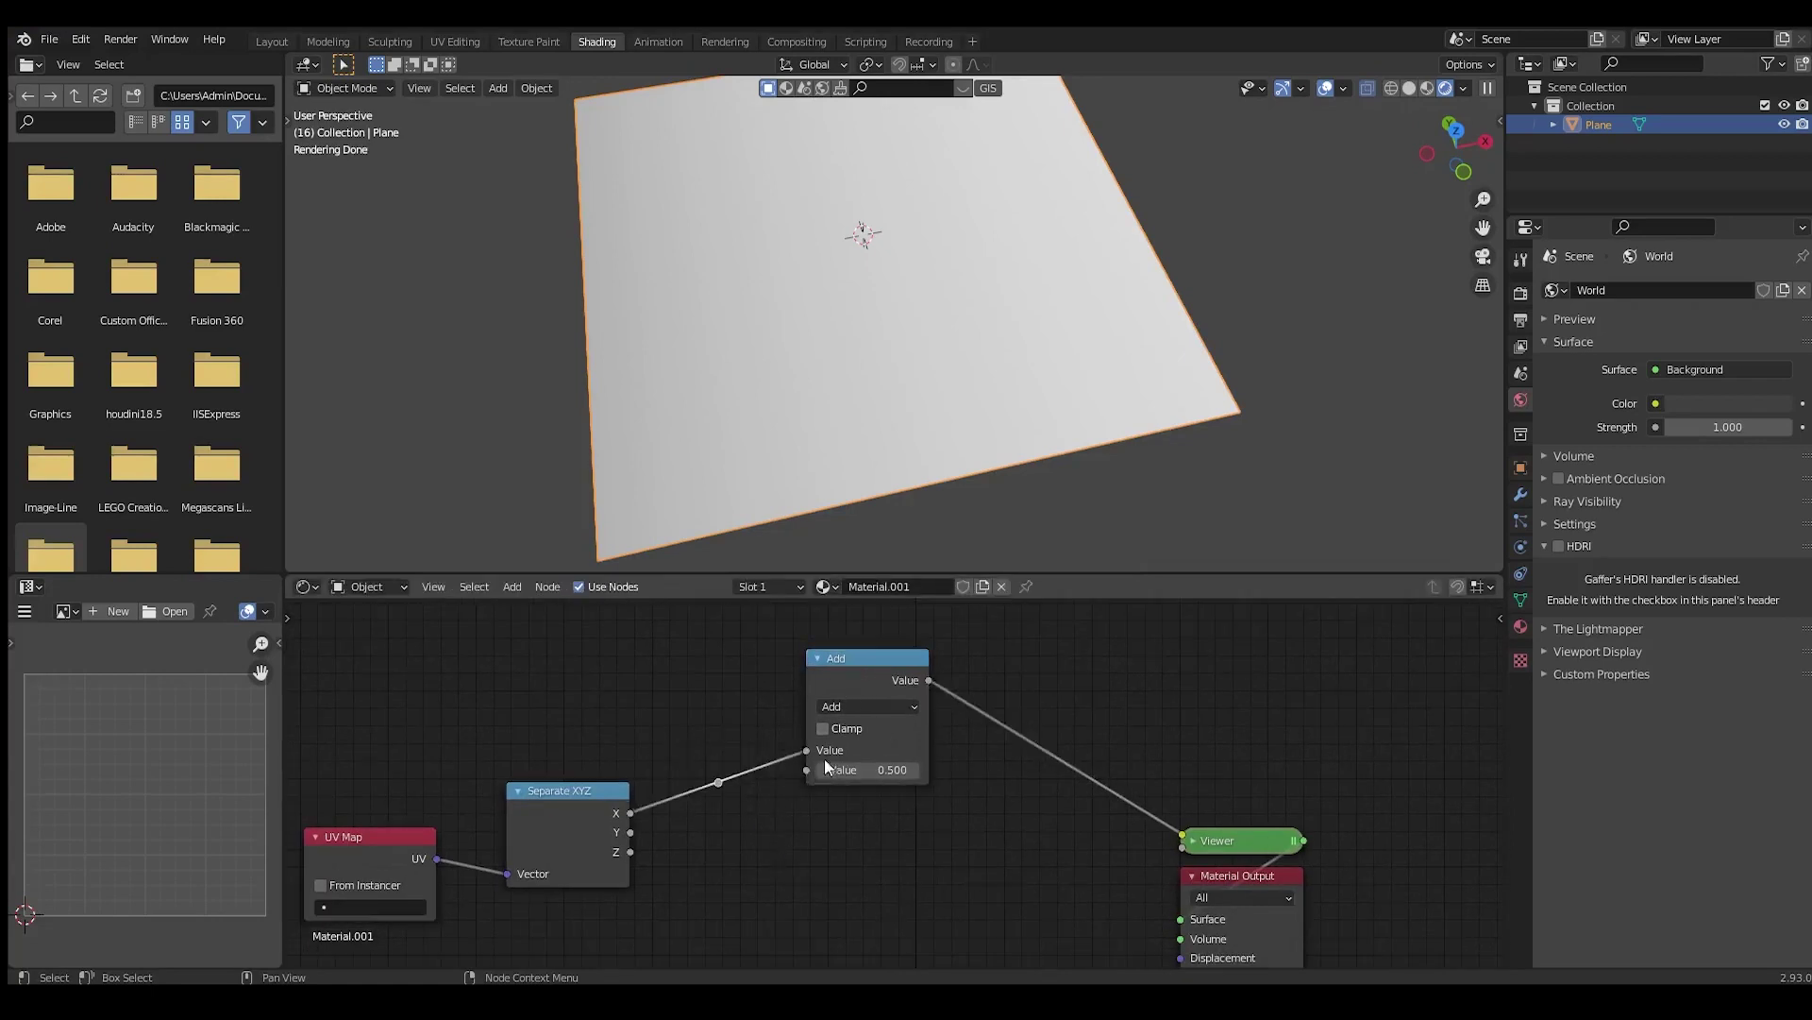
Set the Math node's operation to Compare
left_click(843, 710)
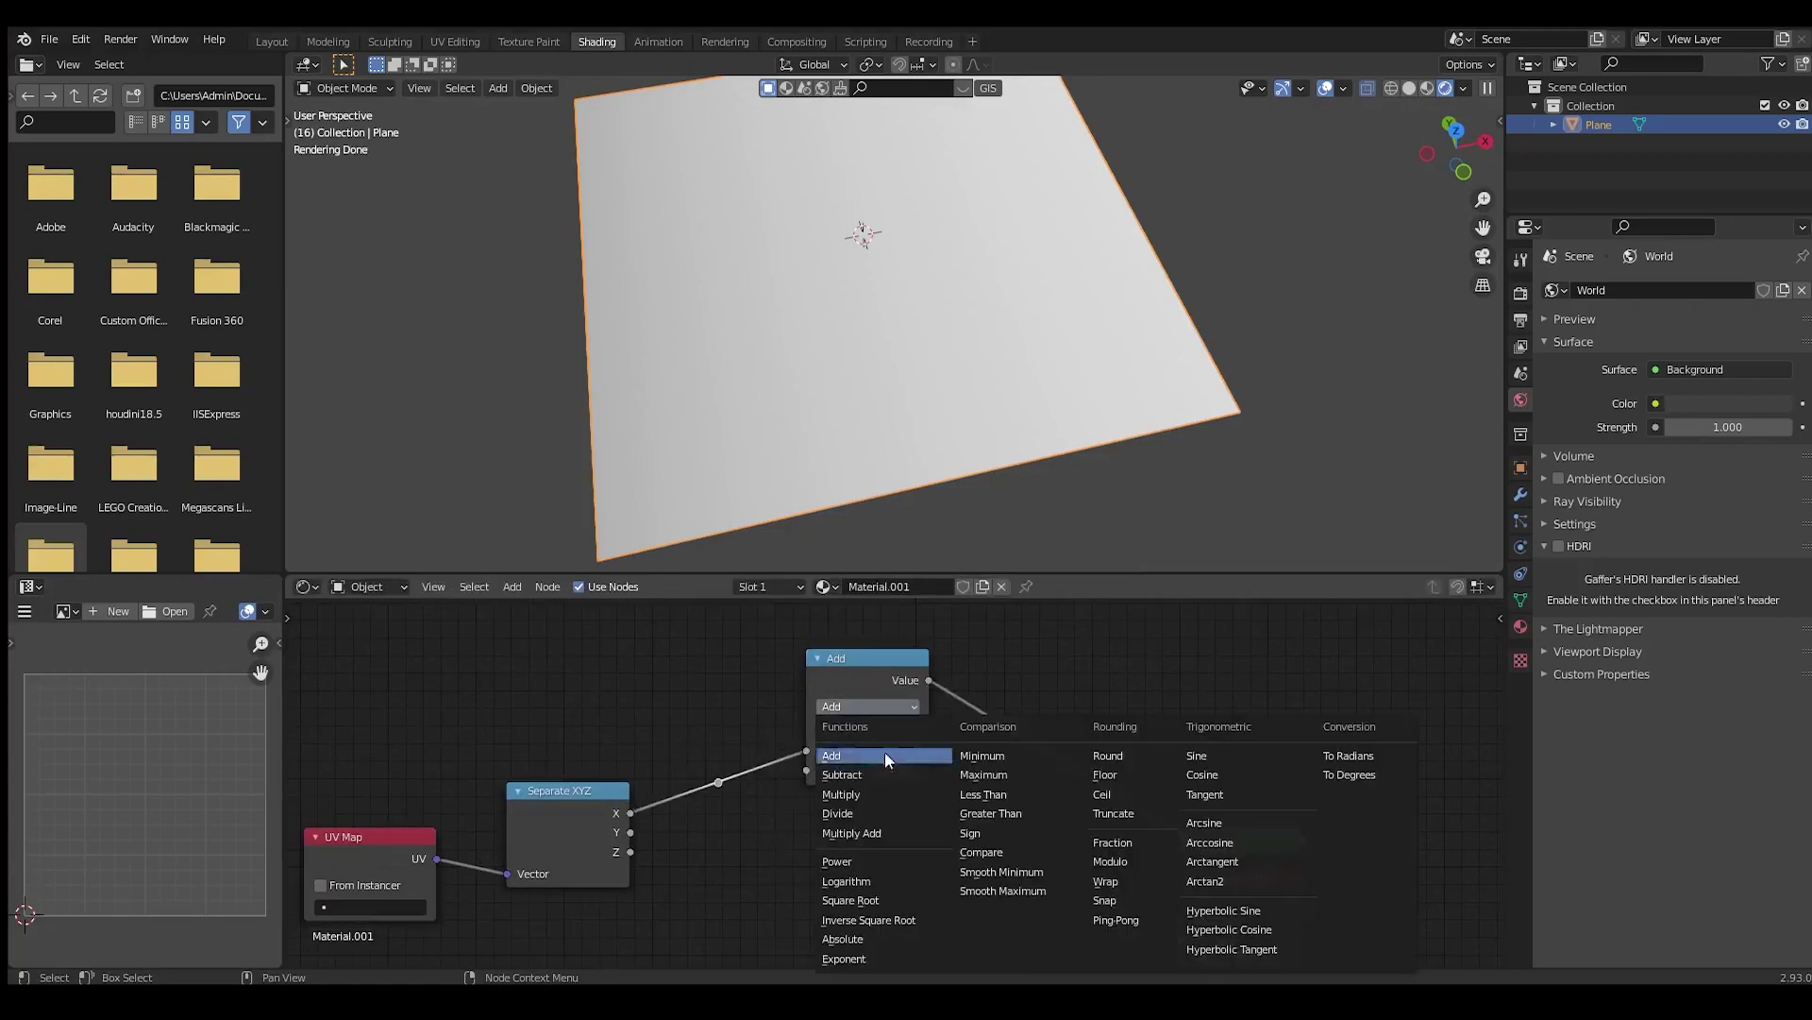
left_click(986, 844)
middle_click_drag(921, 672, 904, 716)
scroll(921, 696, "up", 2)
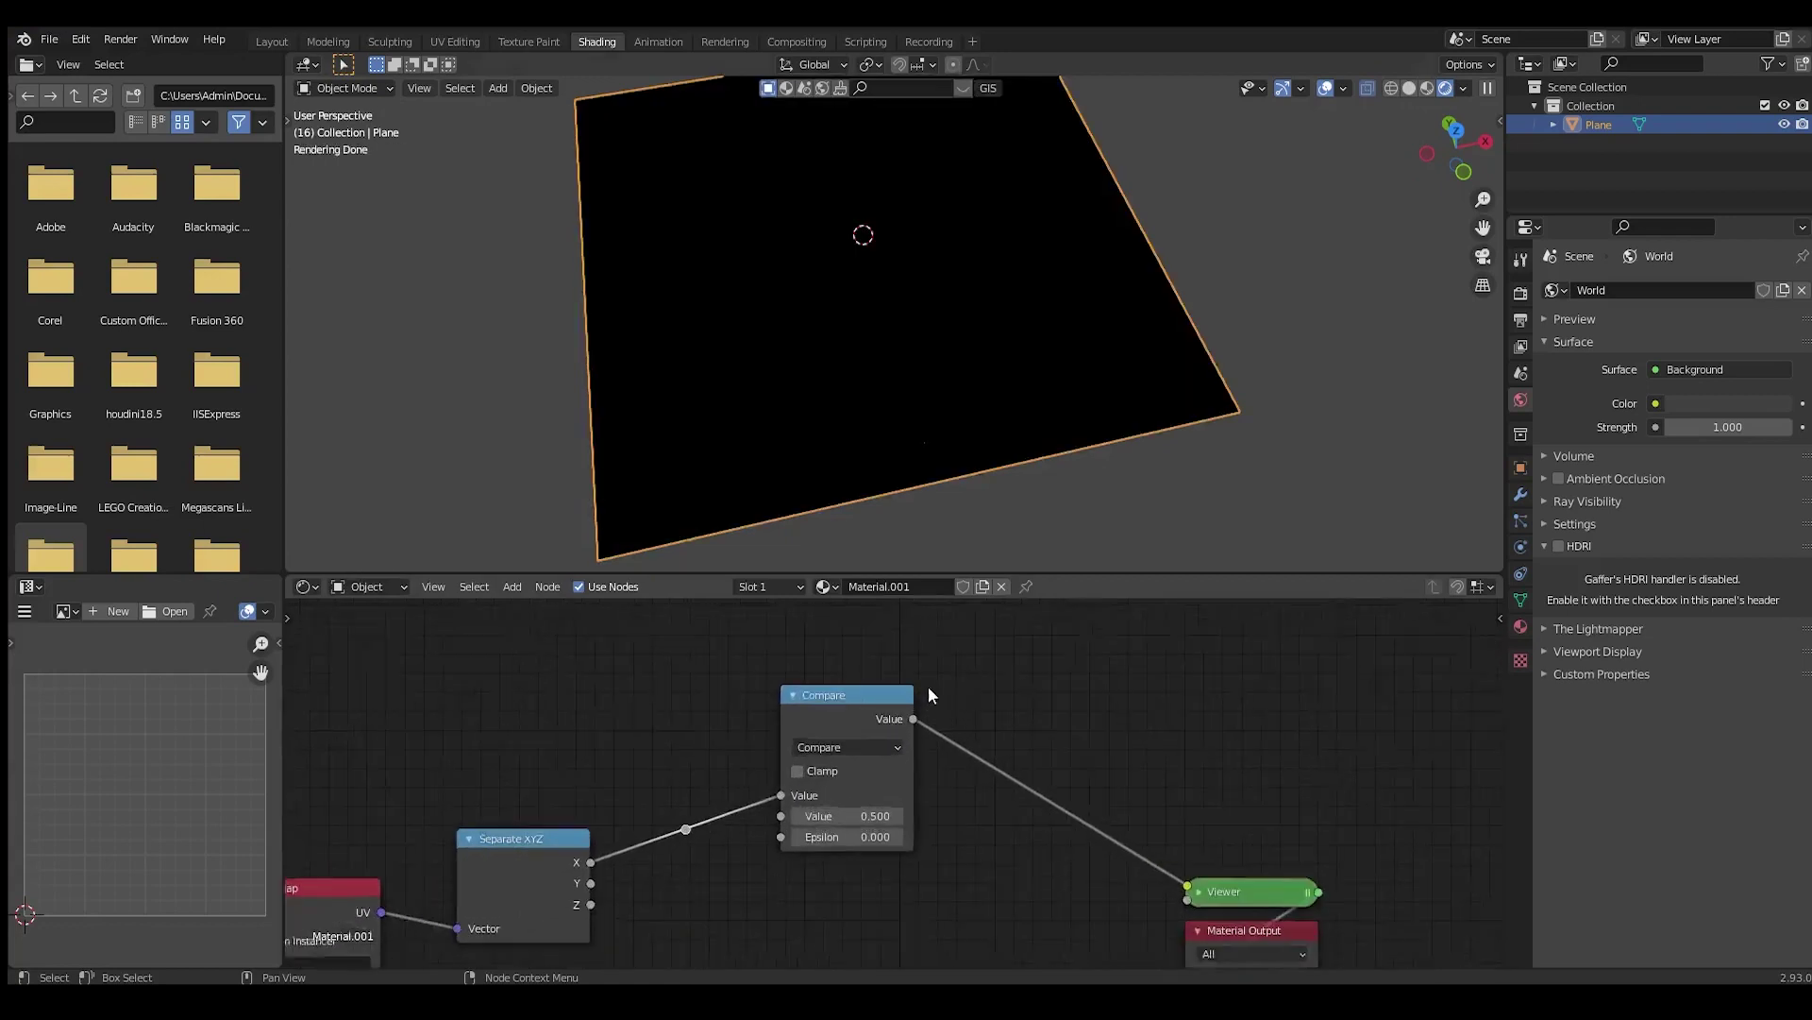
Set the Compare node's second Value to 2.200 and its Epsilon to 2.000
middle_click_drag(960, 444, 938, 449)
scroll(832, 826, "up", 2)
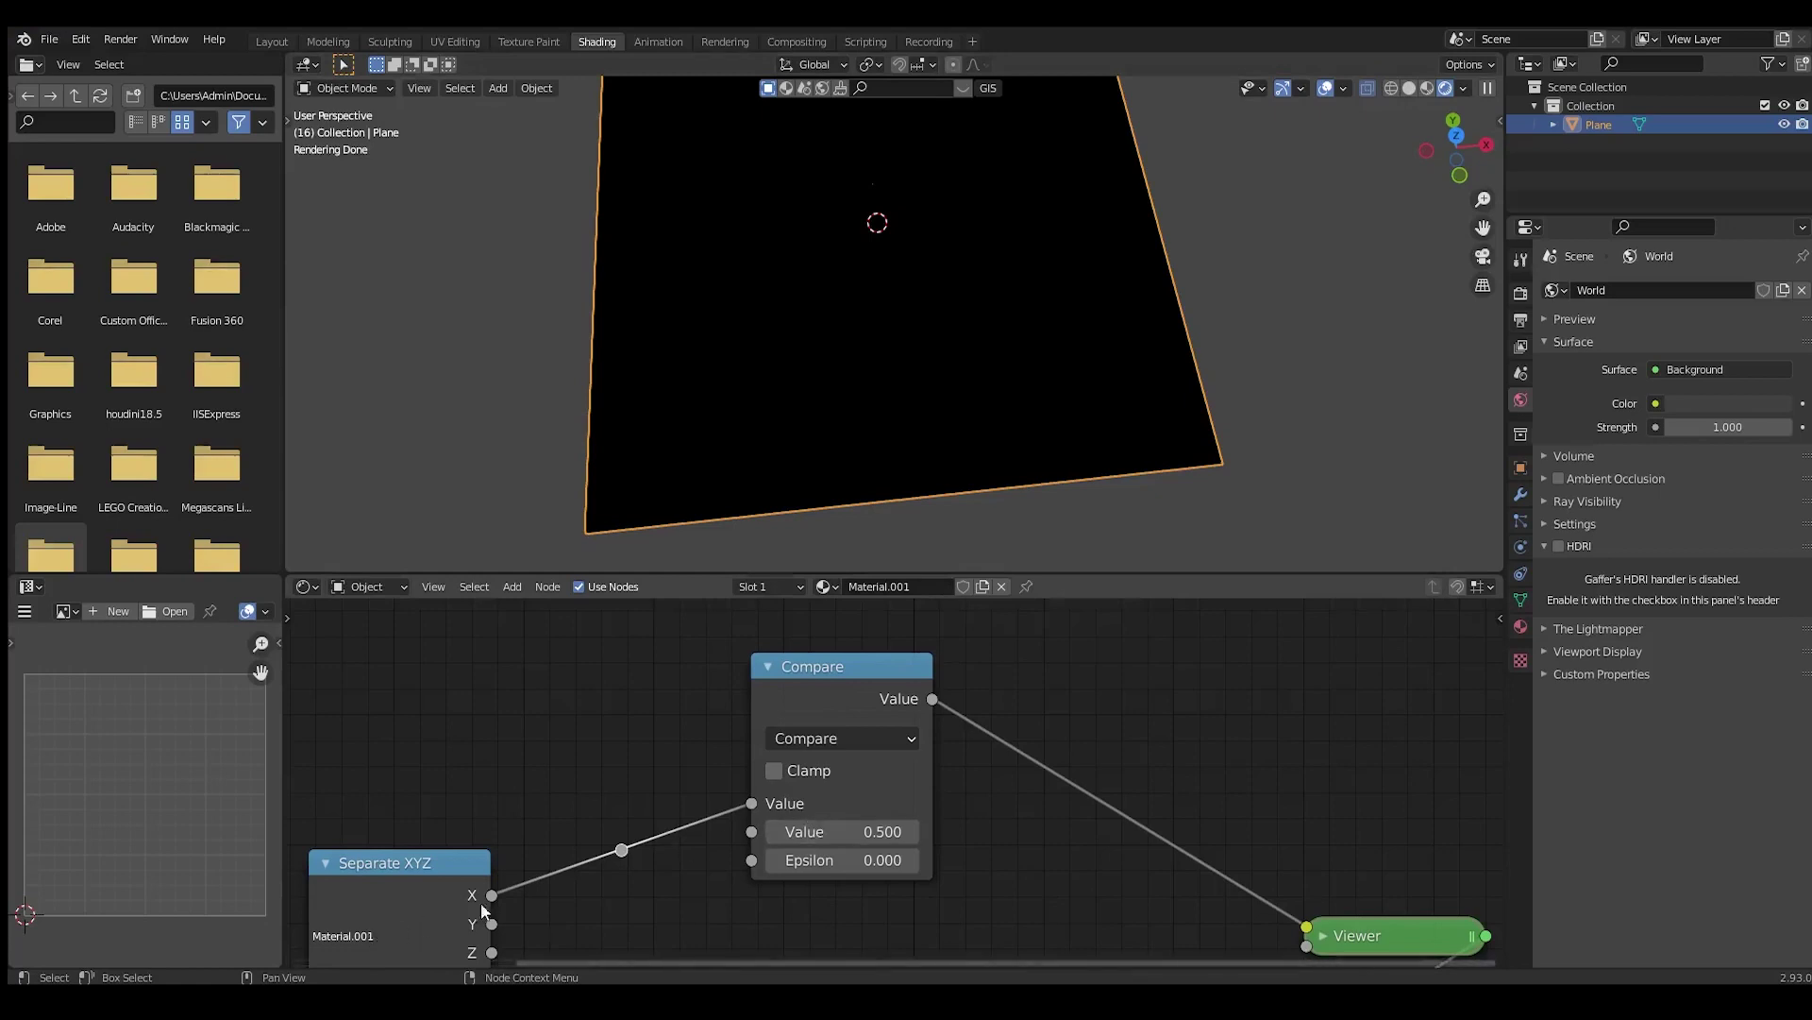
mouse_move(809, 830)
left_mouse_down()
mouse_move(727, 831)
mouse_move(897, 830)
mouse_move(832, 831)
left_mouse_up()
scroll(840, 859, "up", 2)
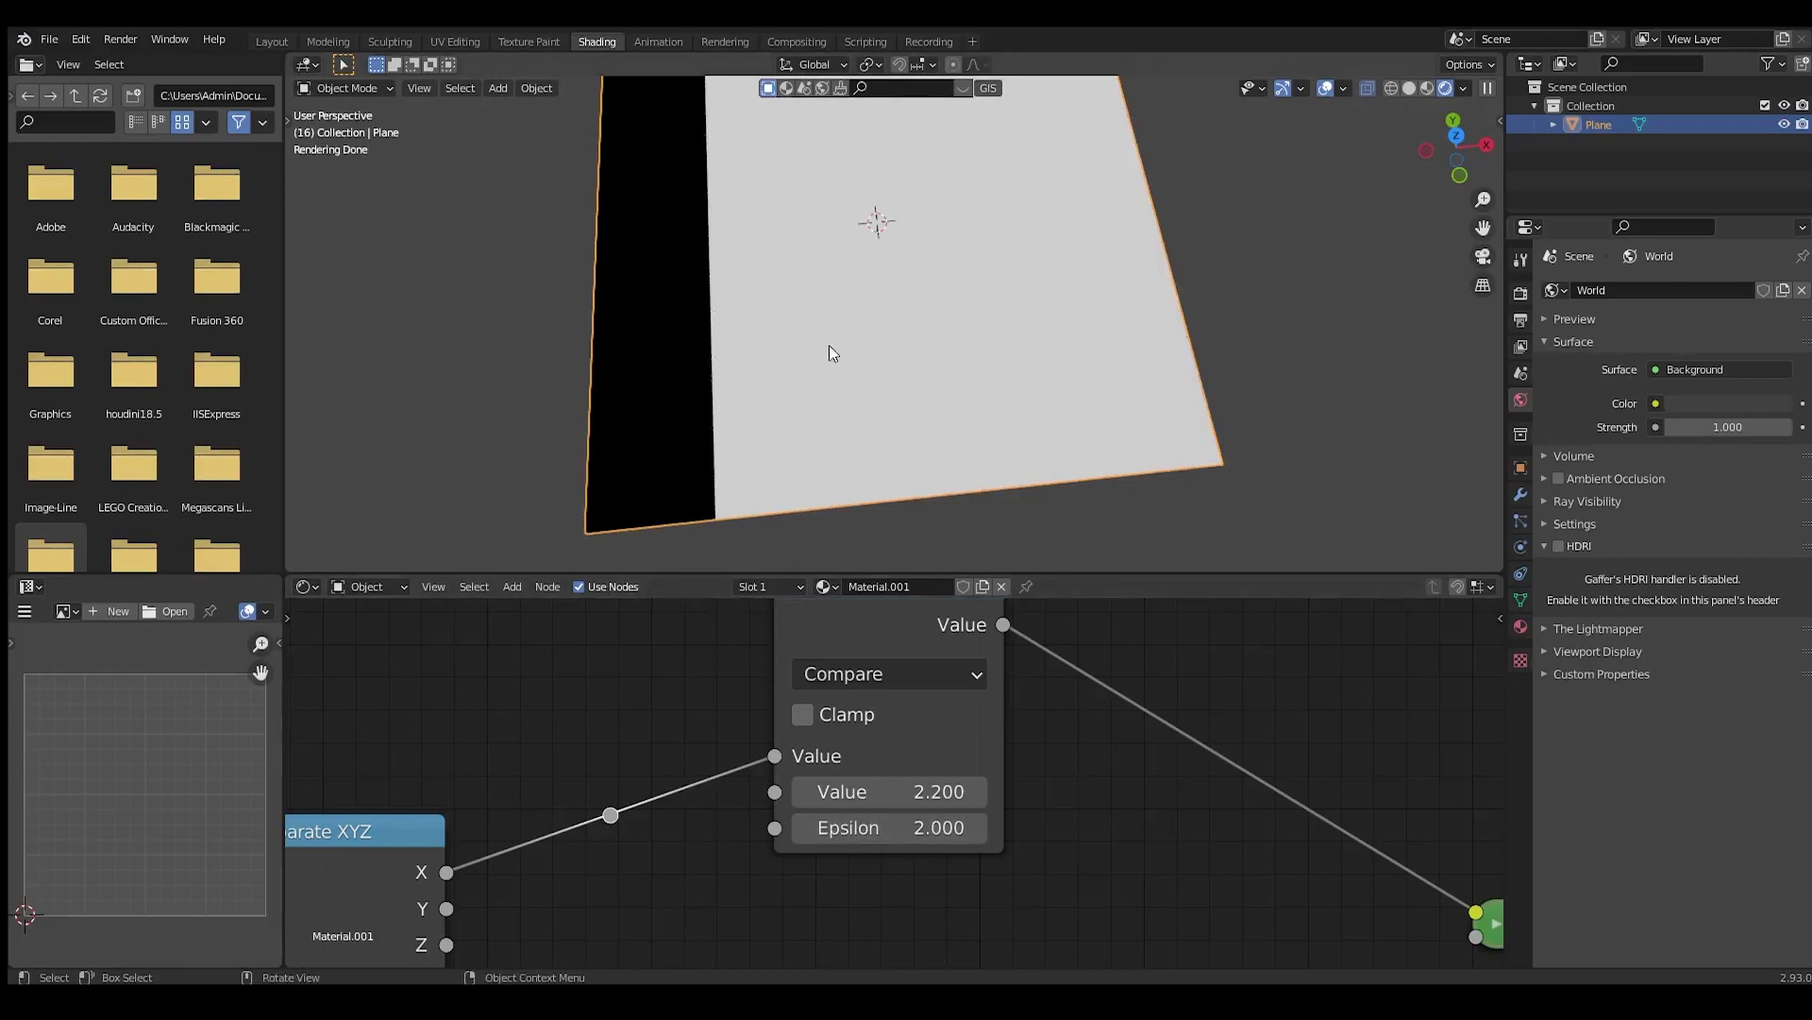
scroll(948, 757, "down", 3)
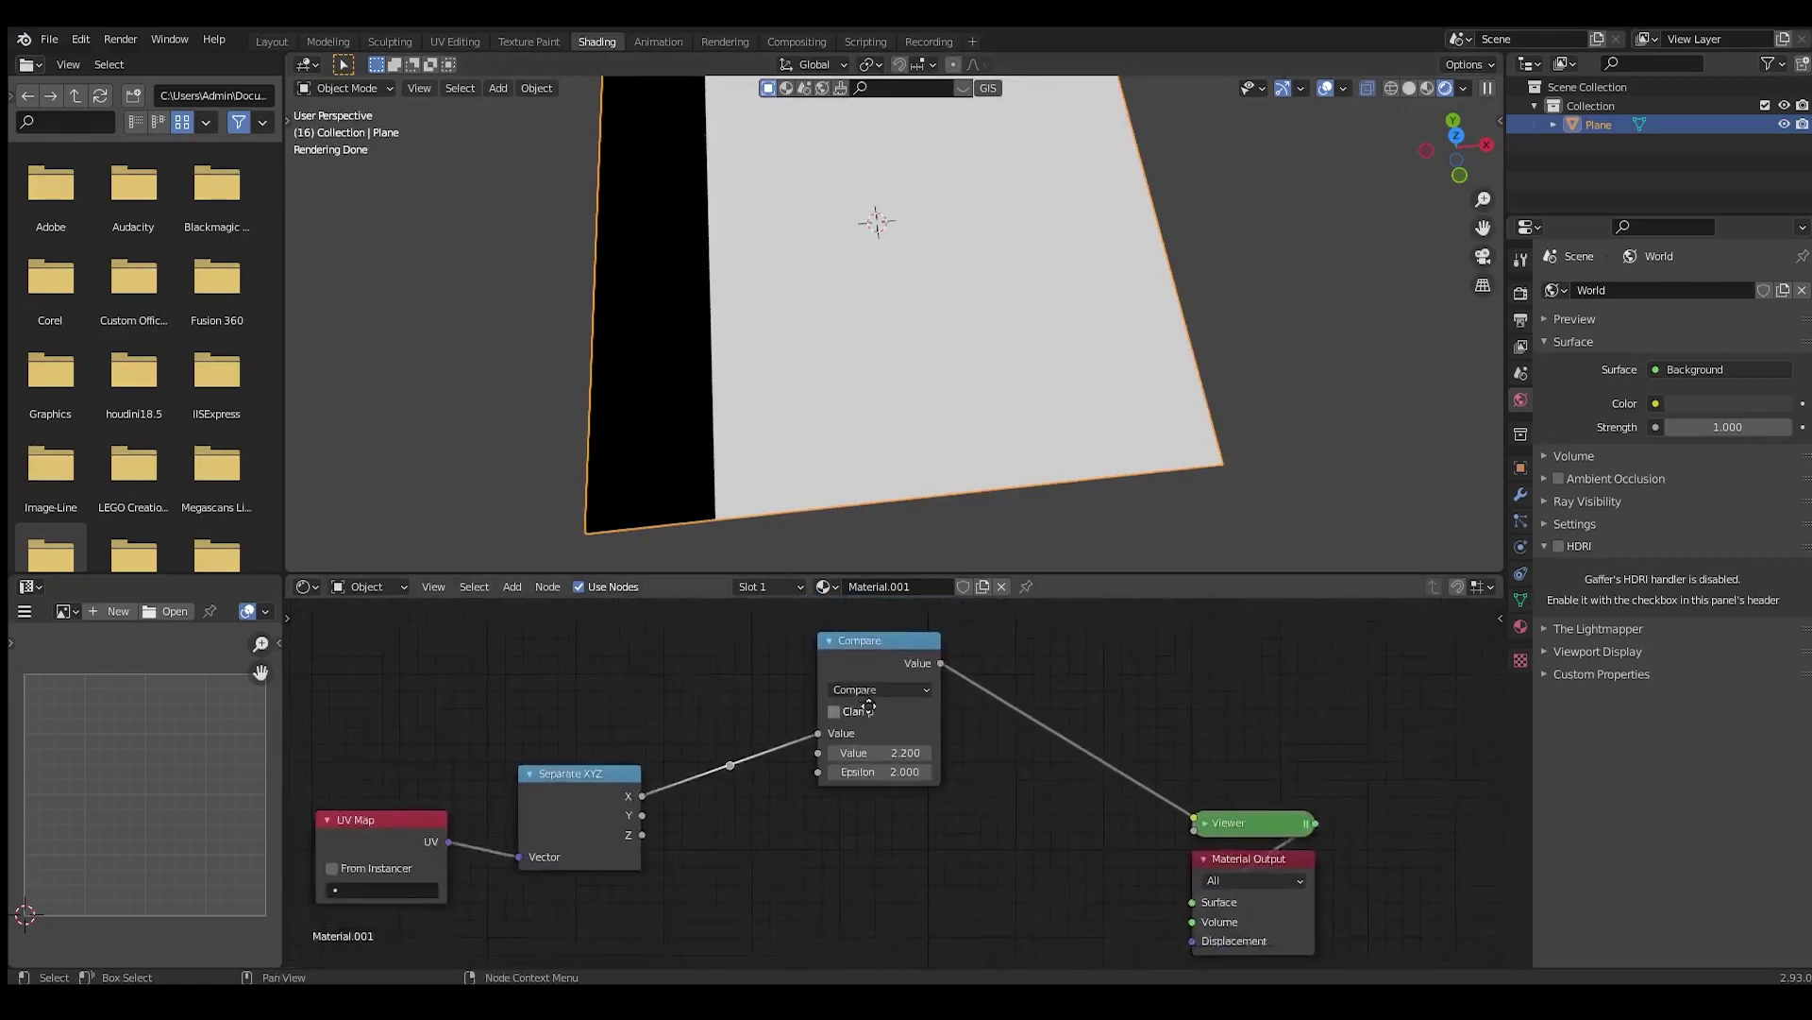
Move the reroute point level with the Compare node's first Value input and enable Clamp on that node
scroll(677, 780, "up", 3)
left_click_drag(667, 792, 663, 741)
scroll(814, 707, "down", 4)
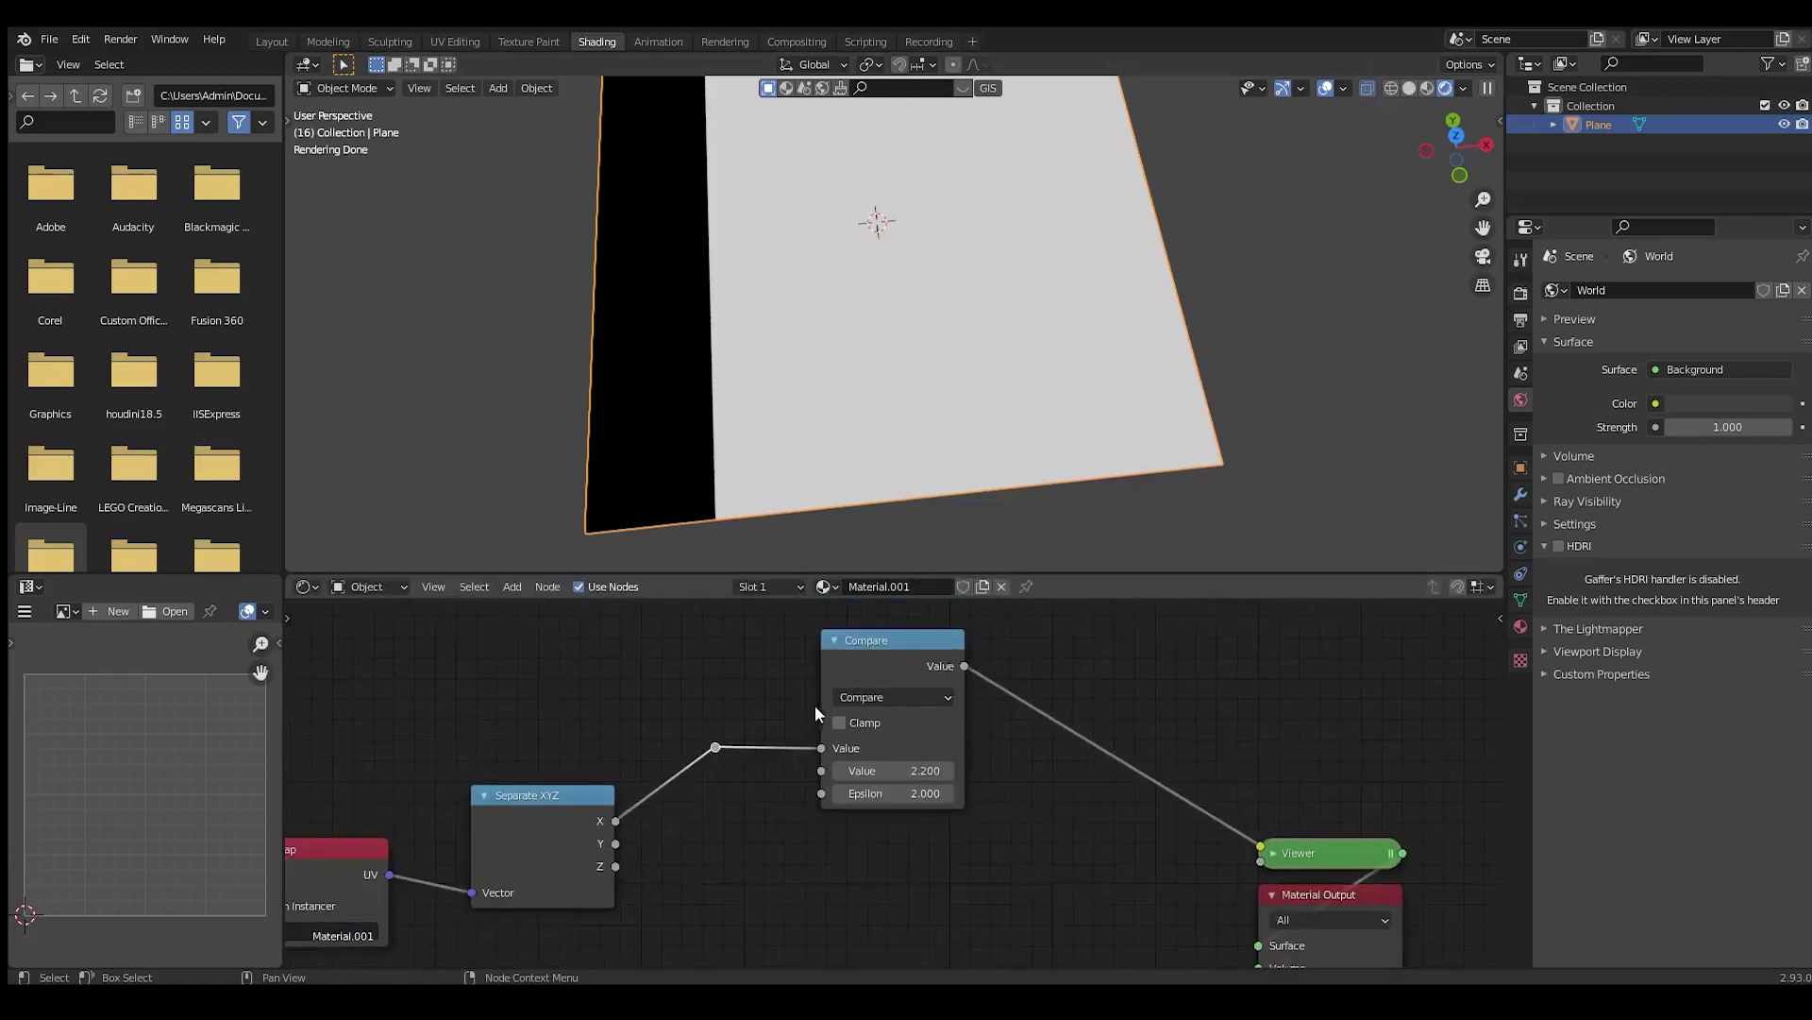
scroll(815, 713, "up", 1)
left_click(834, 712)
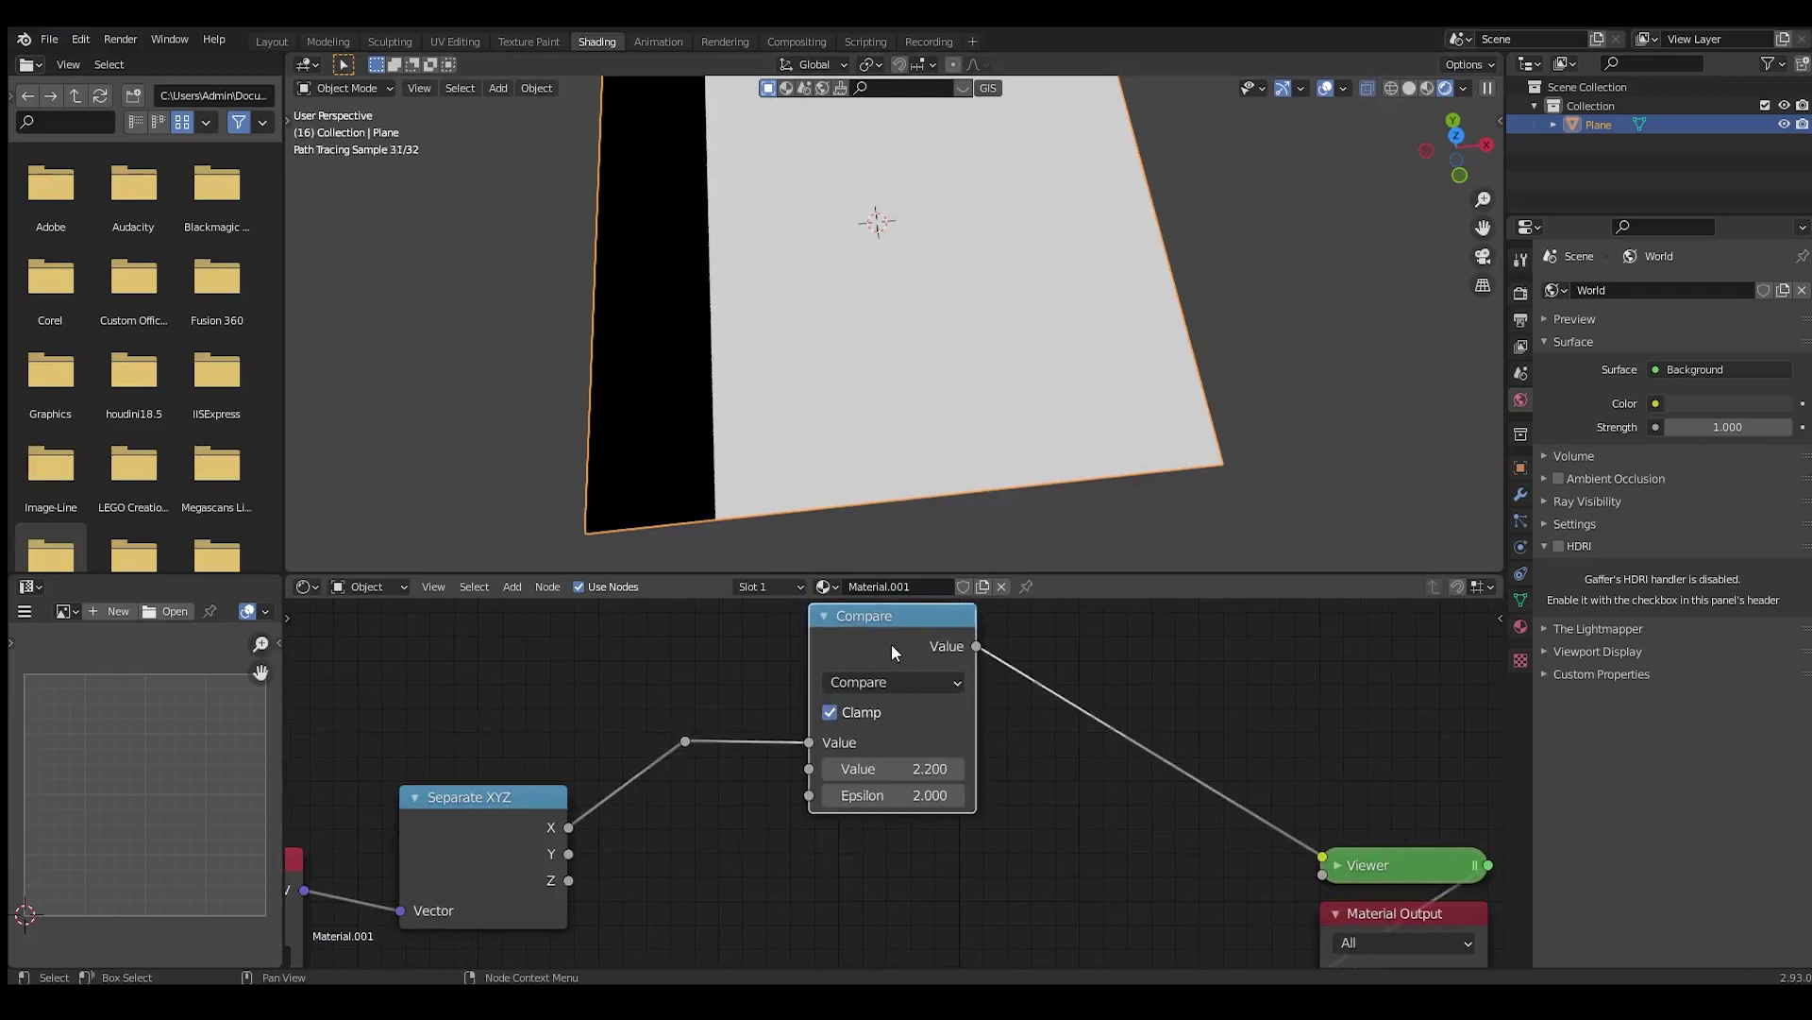
scroll(944, 708, "down", 1)
middle_click_drag(966, 728, 992, 689)
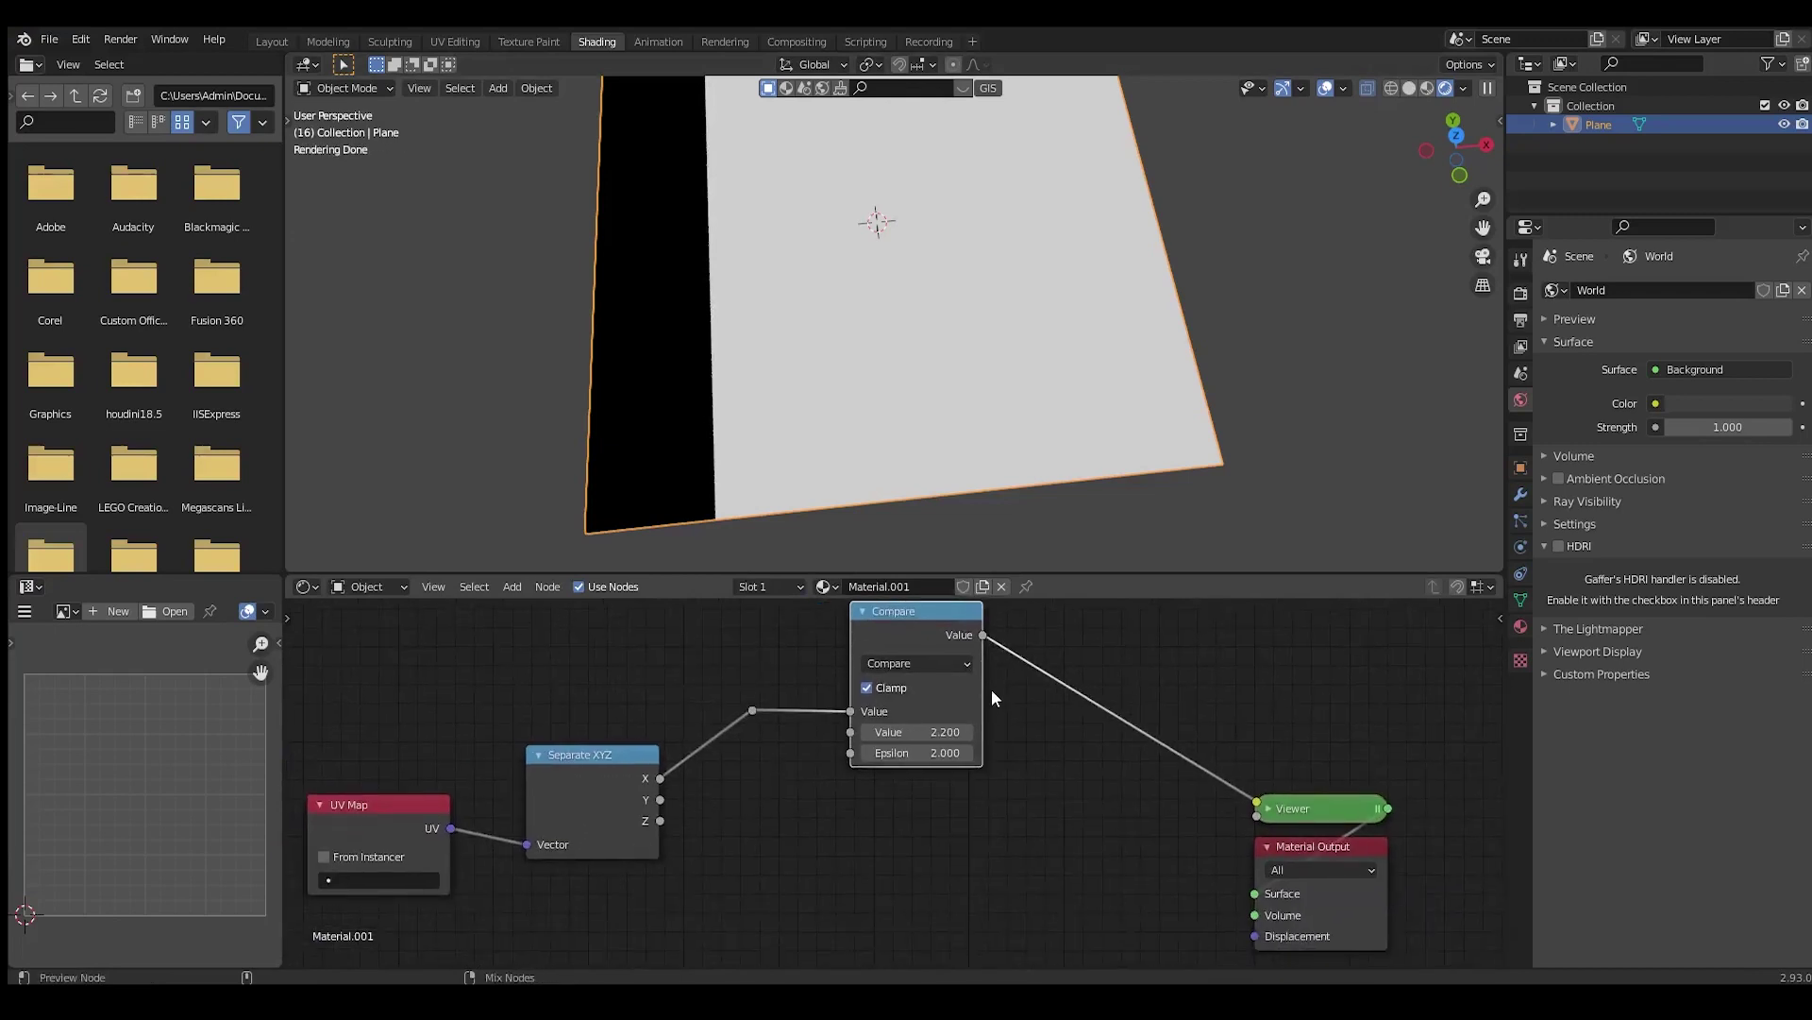
Duplicate the Compare node three times in a column below, keeping each copy's input linked to the reroute point
key("shift+d")
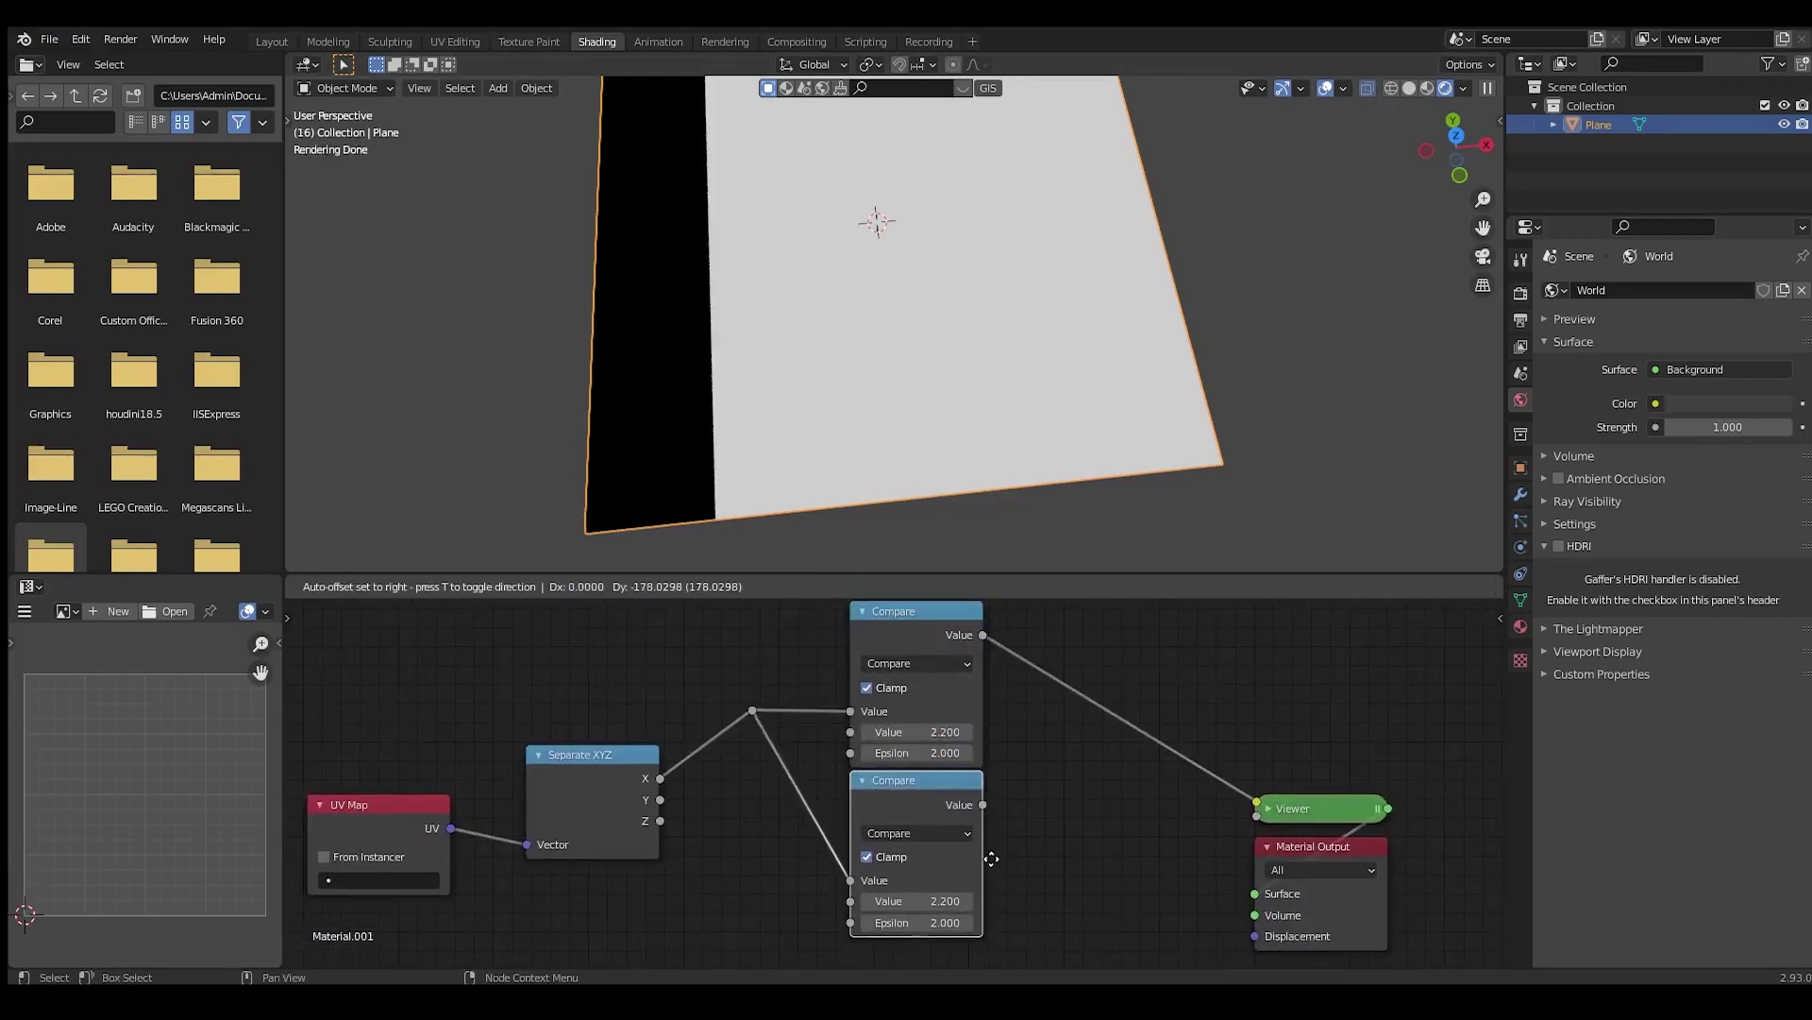
left_click(991, 858)
scroll(693, 740, "down", 6)
middle_click_drag(806, 757, 798, 708)
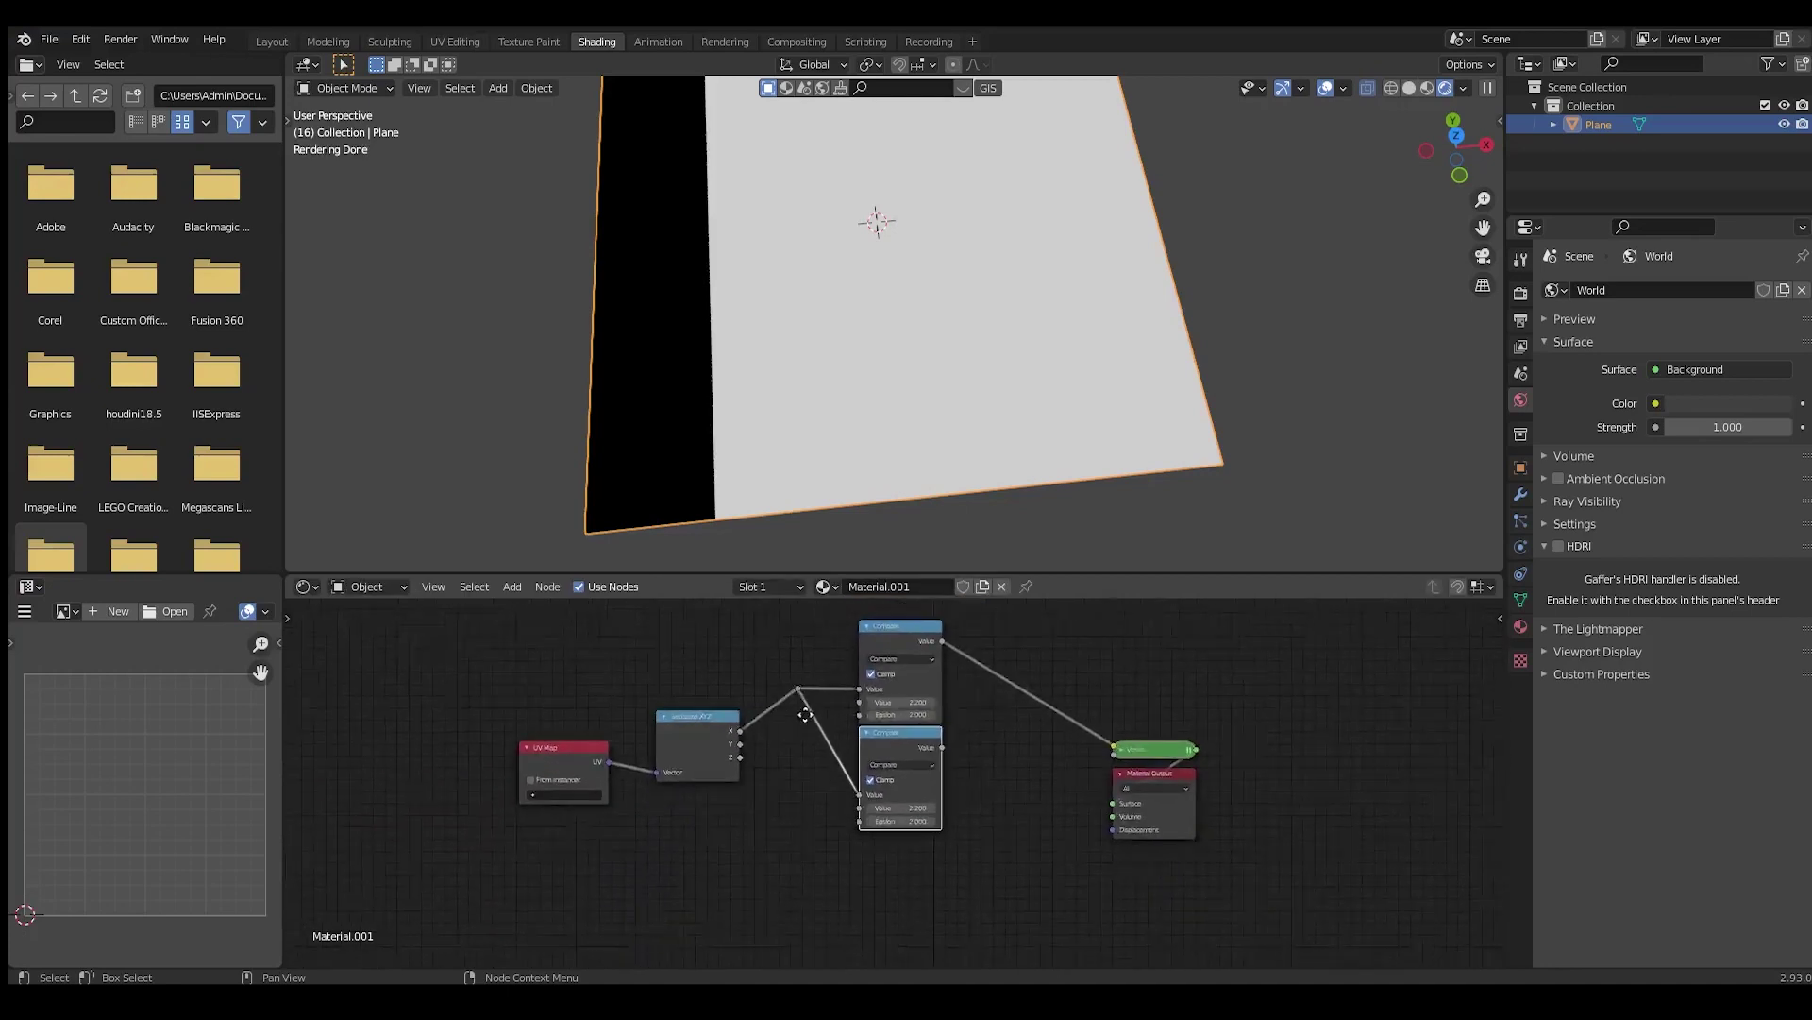
scroll(798, 708, "up", 6)
key("shift+d")
left_click(896, 892)
scroll(916, 895, "down", 5)
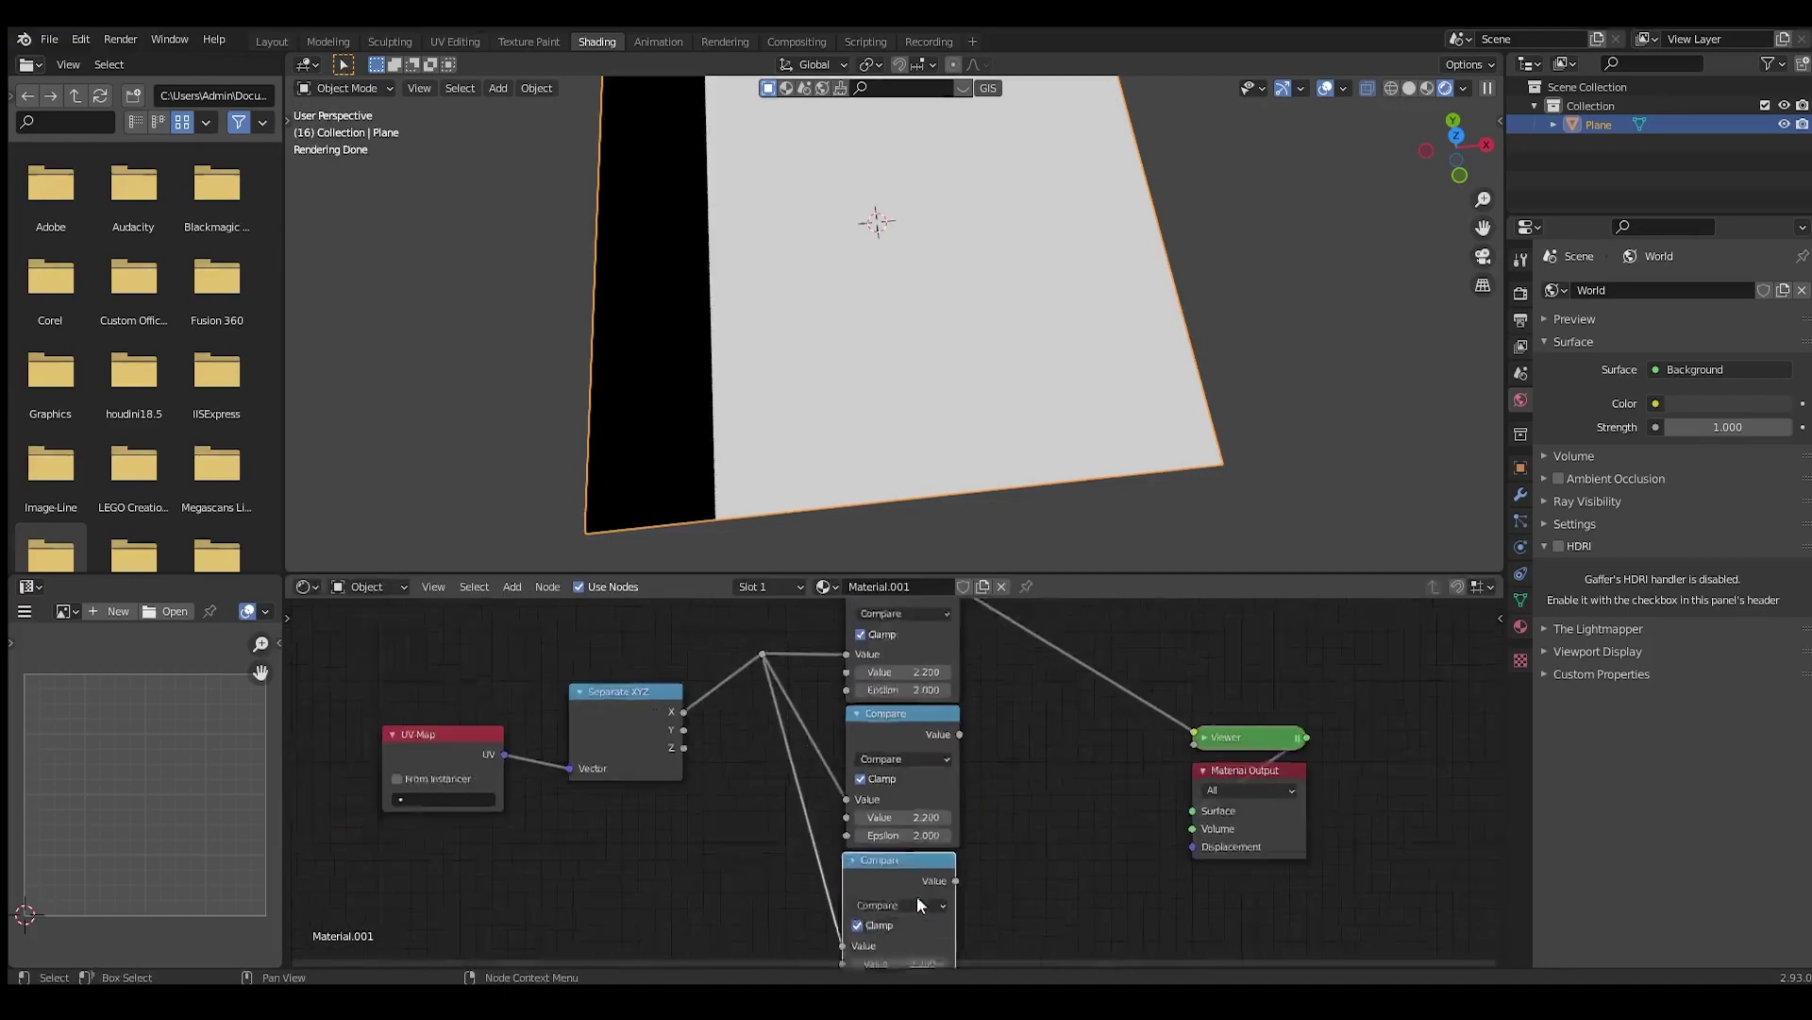
middle_click_drag(916, 895, 914, 753)
key("ctrl+shift+d")
left_click(911, 869)
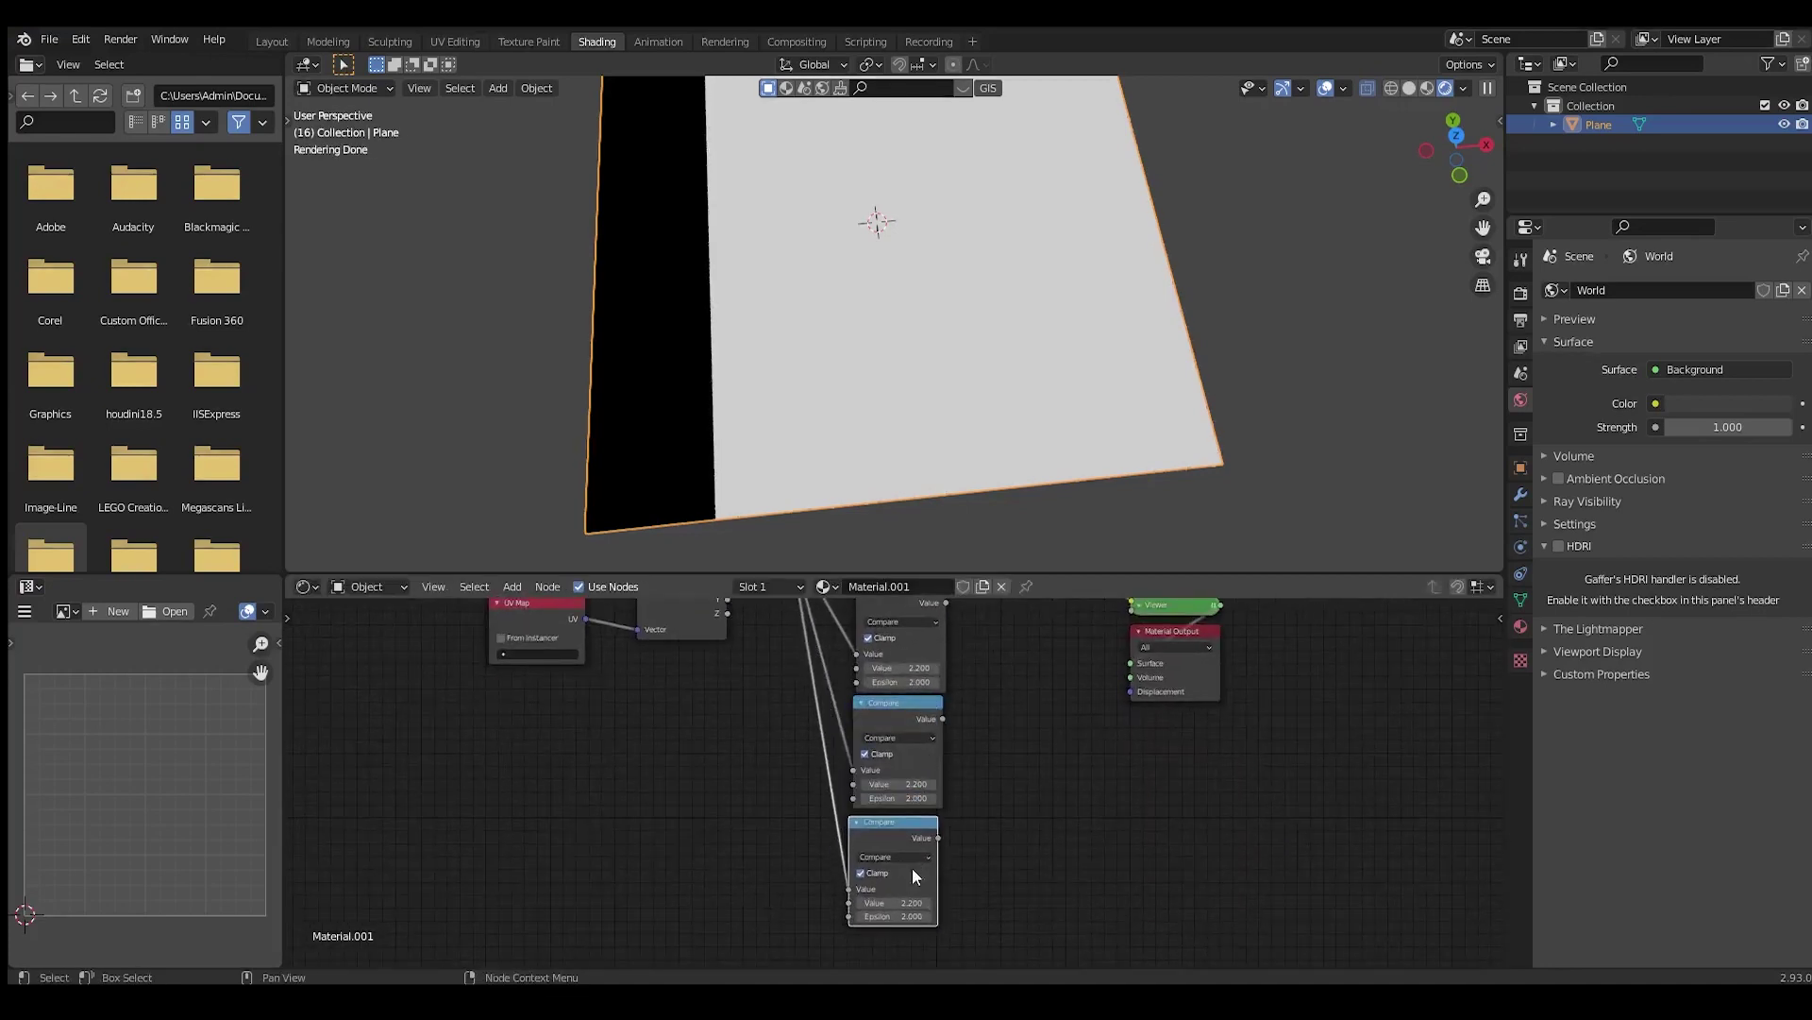
Look over the column of Compare nodes and their links from the reroute point
middle_click_drag(810, 690, 815, 744)
scroll(806, 667, "up", 3, "shift")
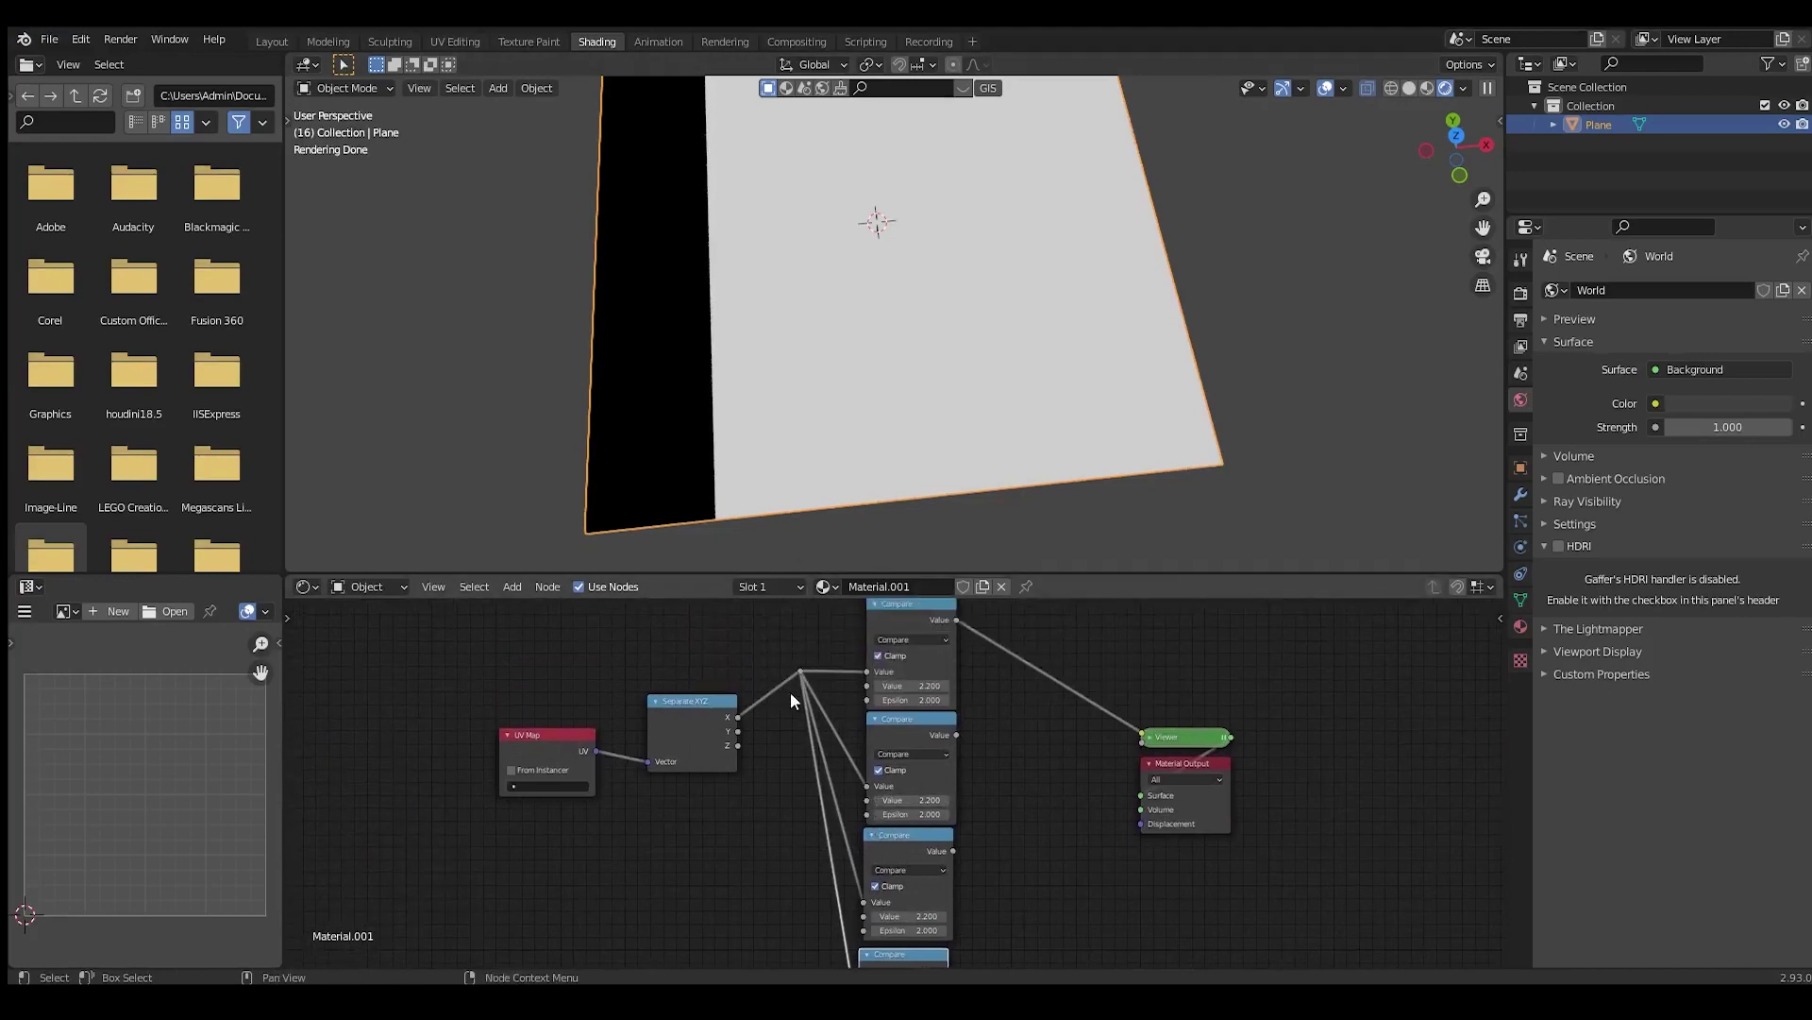
scroll(821, 692, "down", 1)
middle_click_drag(937, 689, 1058, 741)
scroll(850, 727, "up", 1)
scroll(831, 763, "up", 5)
scroll(887, 746, "up", 2)
scroll(810, 754, "up", 3)
scroll(835, 760, "down", 6)
scroll(897, 783, "up", 8)
middle_click_drag(883, 789, 917, 694)
scroll(914, 763, "down", 6)
scroll(925, 728, "down", 2)
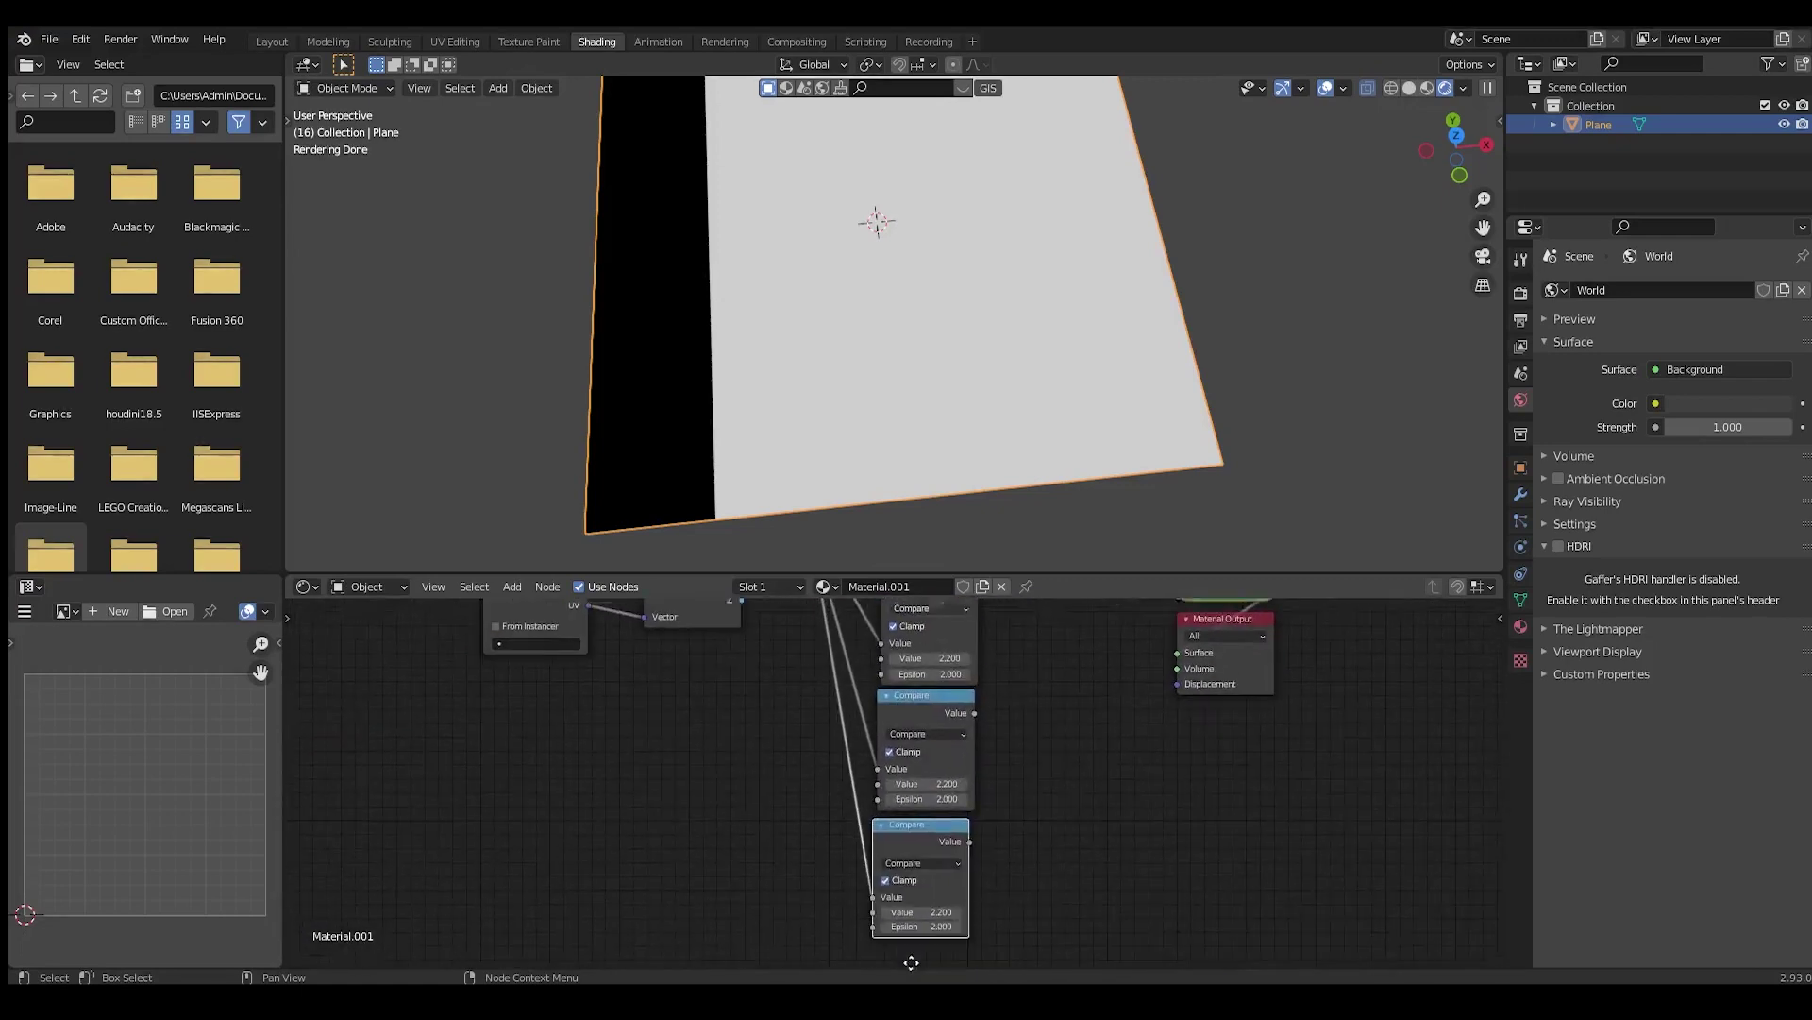
Add a Value node above Separate XYZ and link its output to the top Compare node's Epsilon
scroll(955, 746, "down", 2)
middle_click_drag(897, 706, 965, 813)
scroll(965, 813, "up", 4)
scroll(934, 784, "down", 4)
middle_click_drag(881, 736, 906, 851)
scroll(835, 734, "up", 3)
key("shift+a")
type("value")
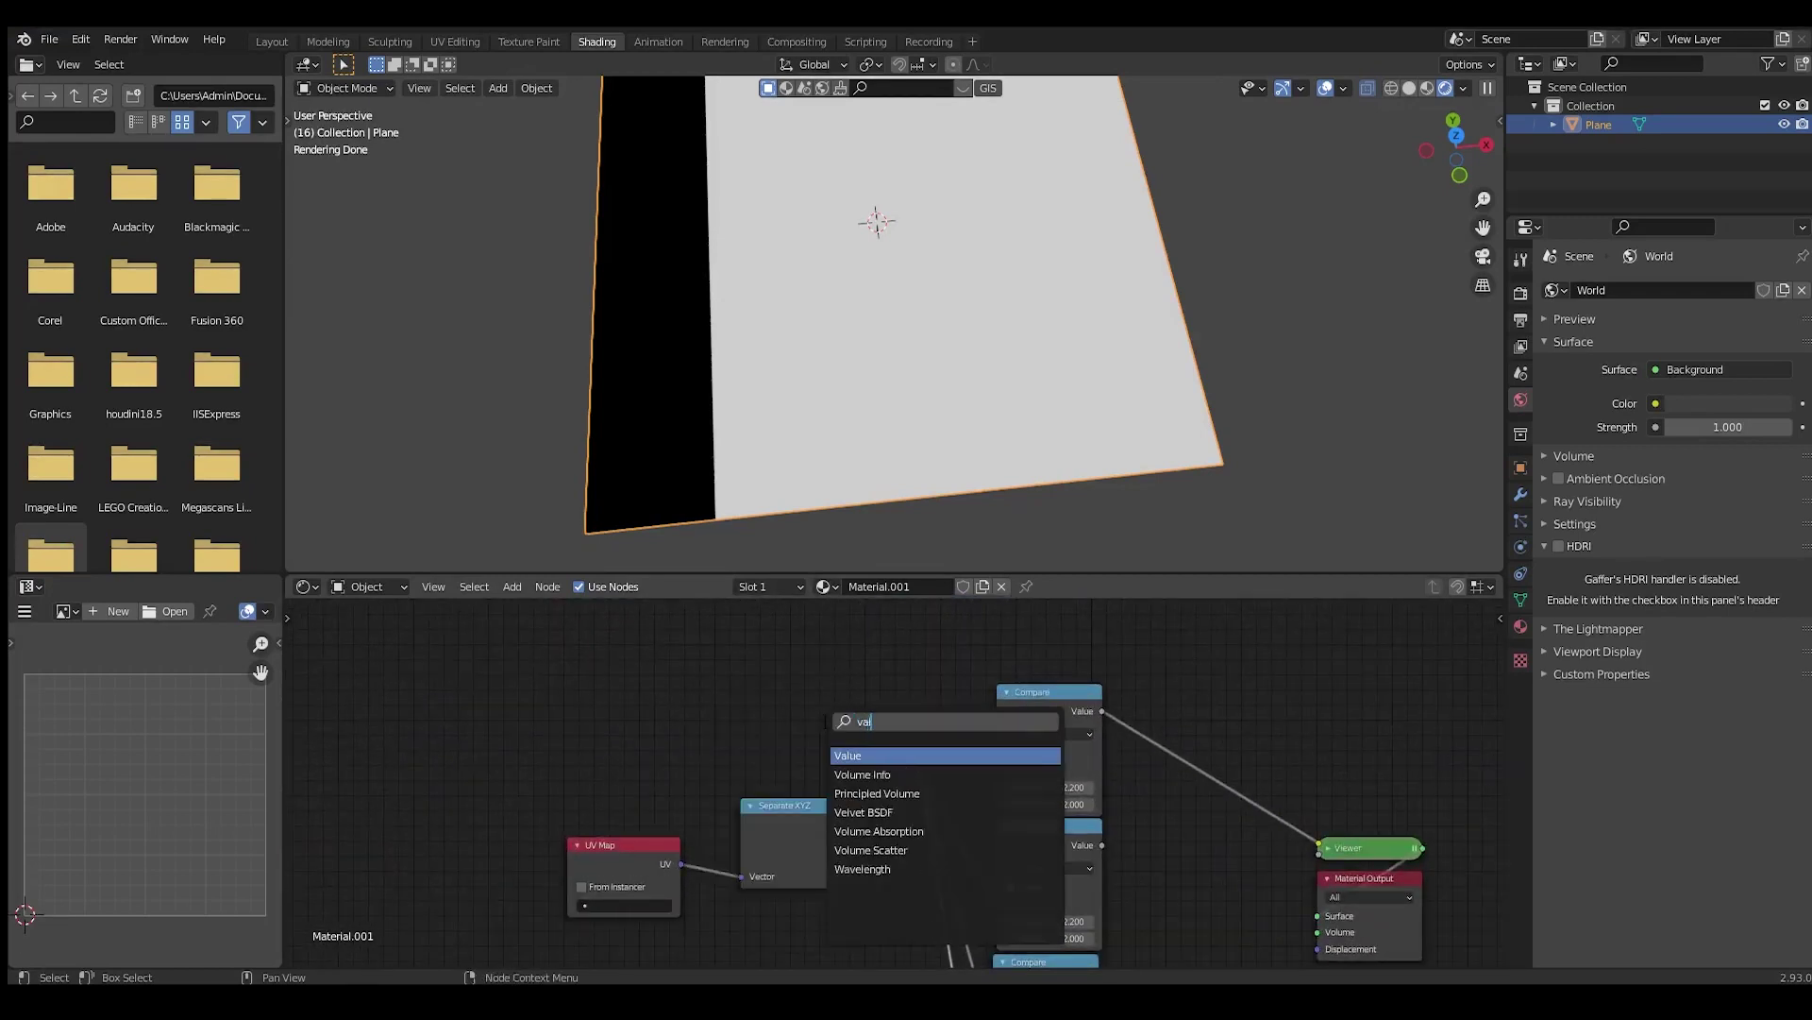
key("Return")
left_click(729, 716)
middle_click_drag(825, 713, 790, 717)
scroll(789, 718, "up", 4)
left_click_drag(772, 727, 884, 761)
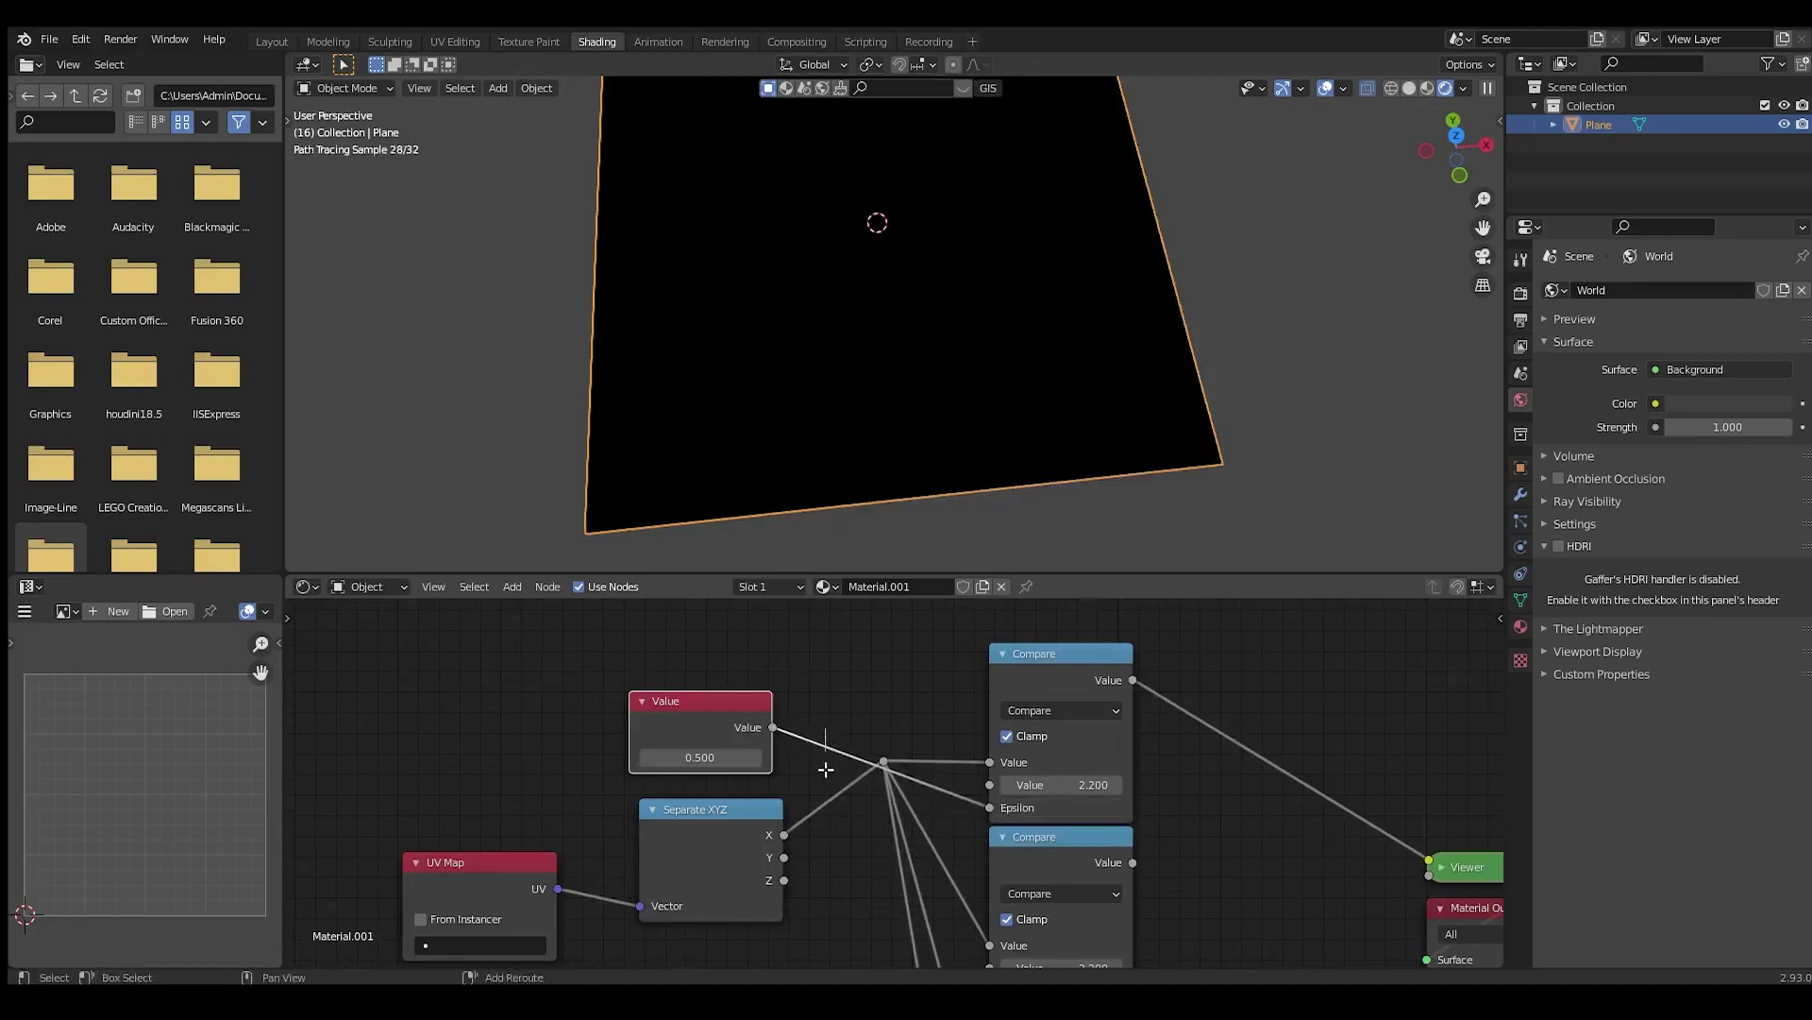
Insert a reroute point on the Value-to-Epsilon link and place it lower, between Separate XYZ and the Compare column
scroll(840, 766, "down", 2)
middle_click_drag(846, 773, 852, 666)
key("g")
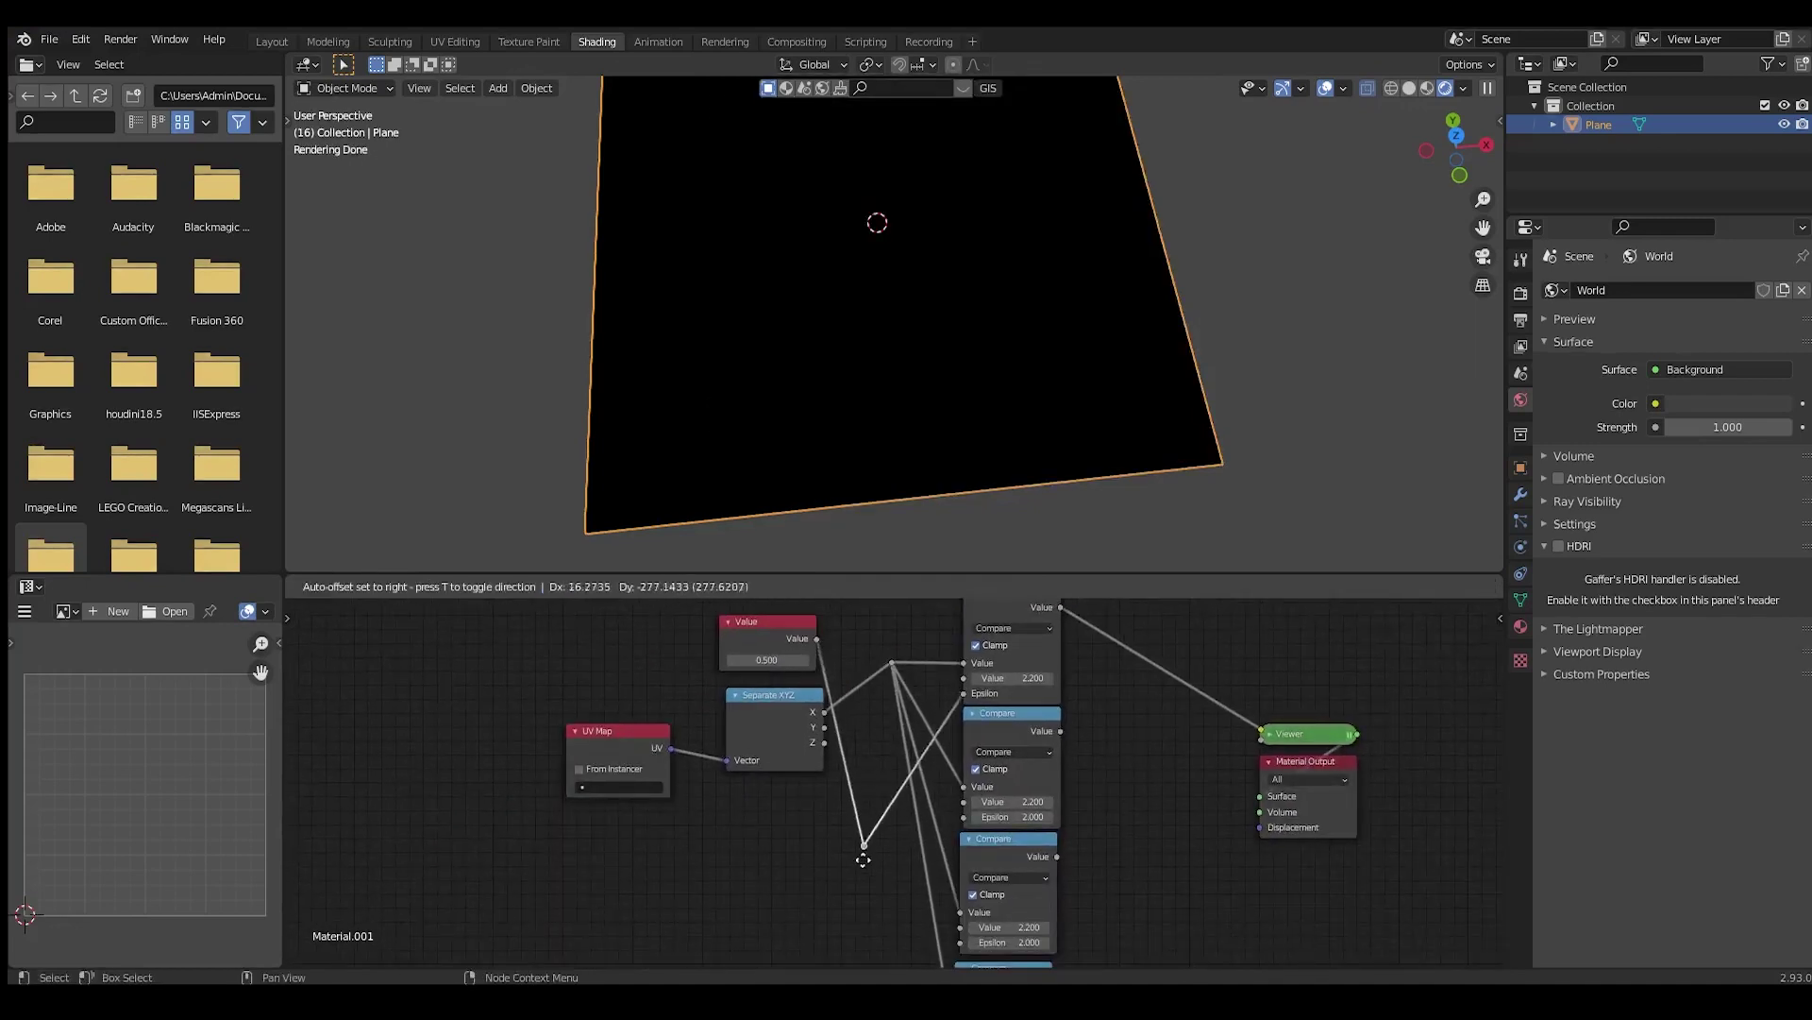
left_click(853, 801)
Link the new reroute point to the Epsilon inputs of the other three Compare nodes
scroll(853, 801, "up", 1)
middle_click_drag(852, 801, 768, 740)
left_click_drag(768, 740, 909, 712)
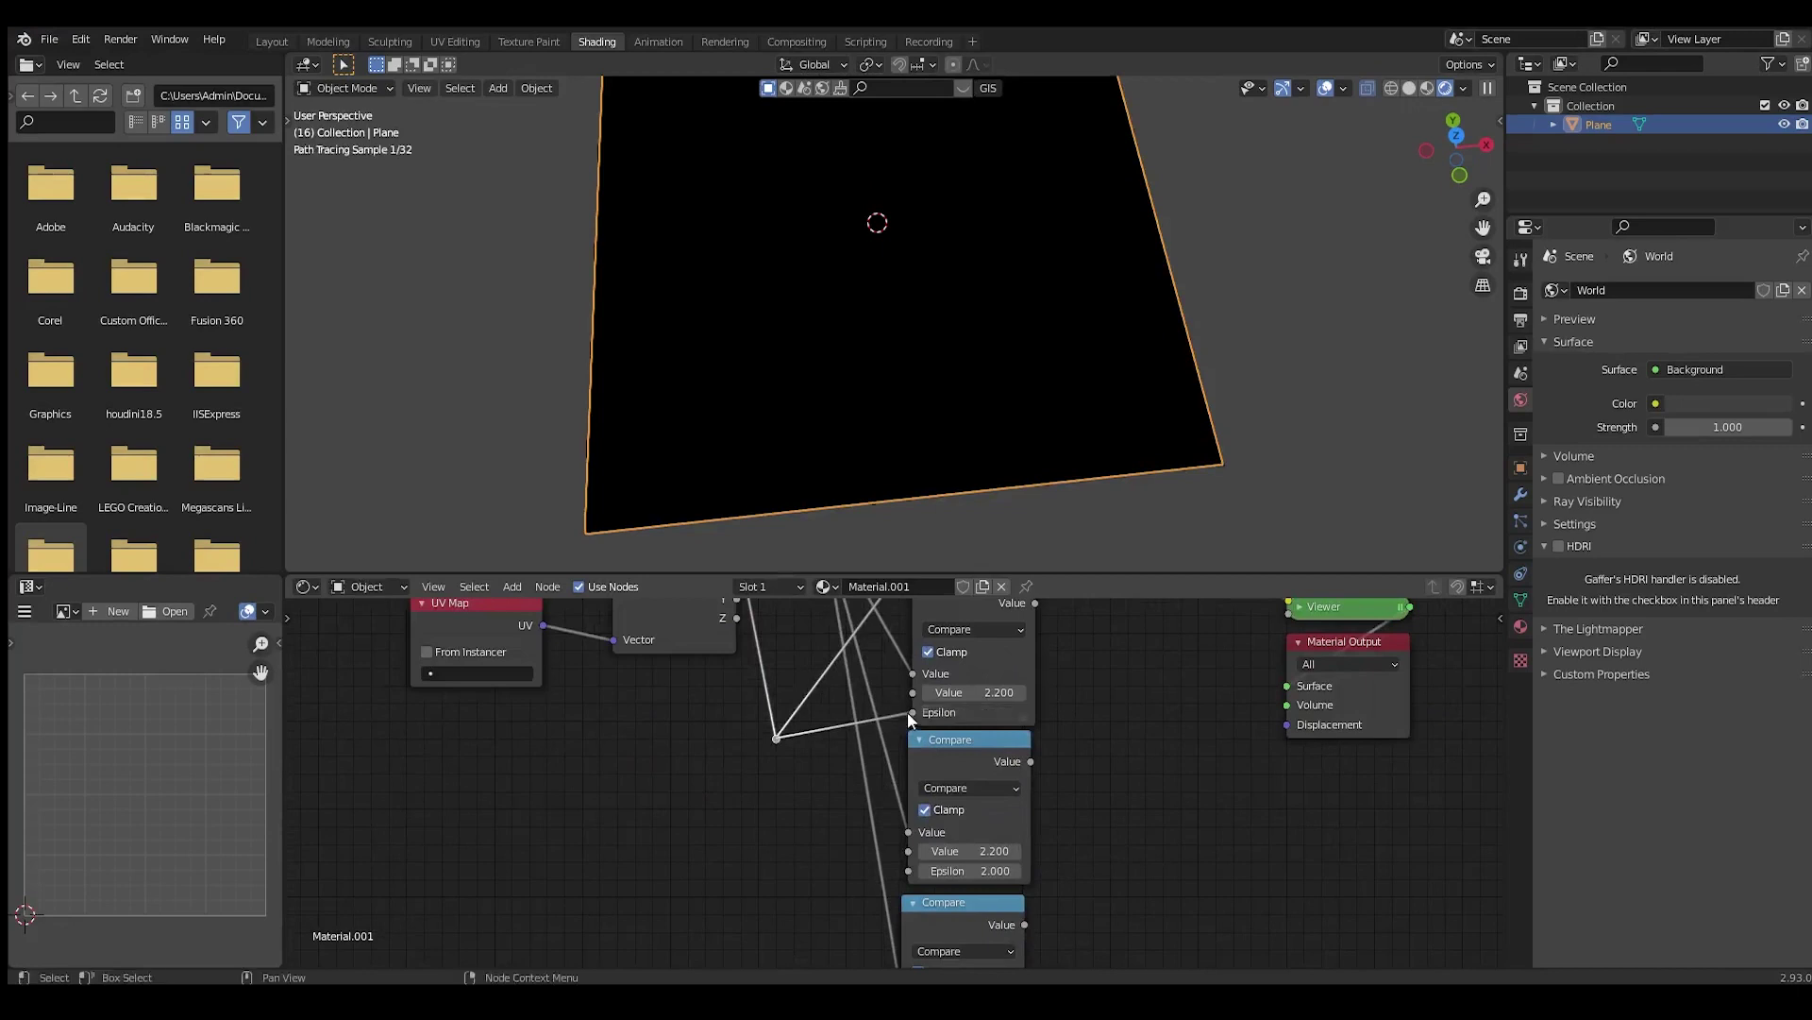
left_click_drag(774, 738, 908, 869)
scroll(899, 859, "down", 2)
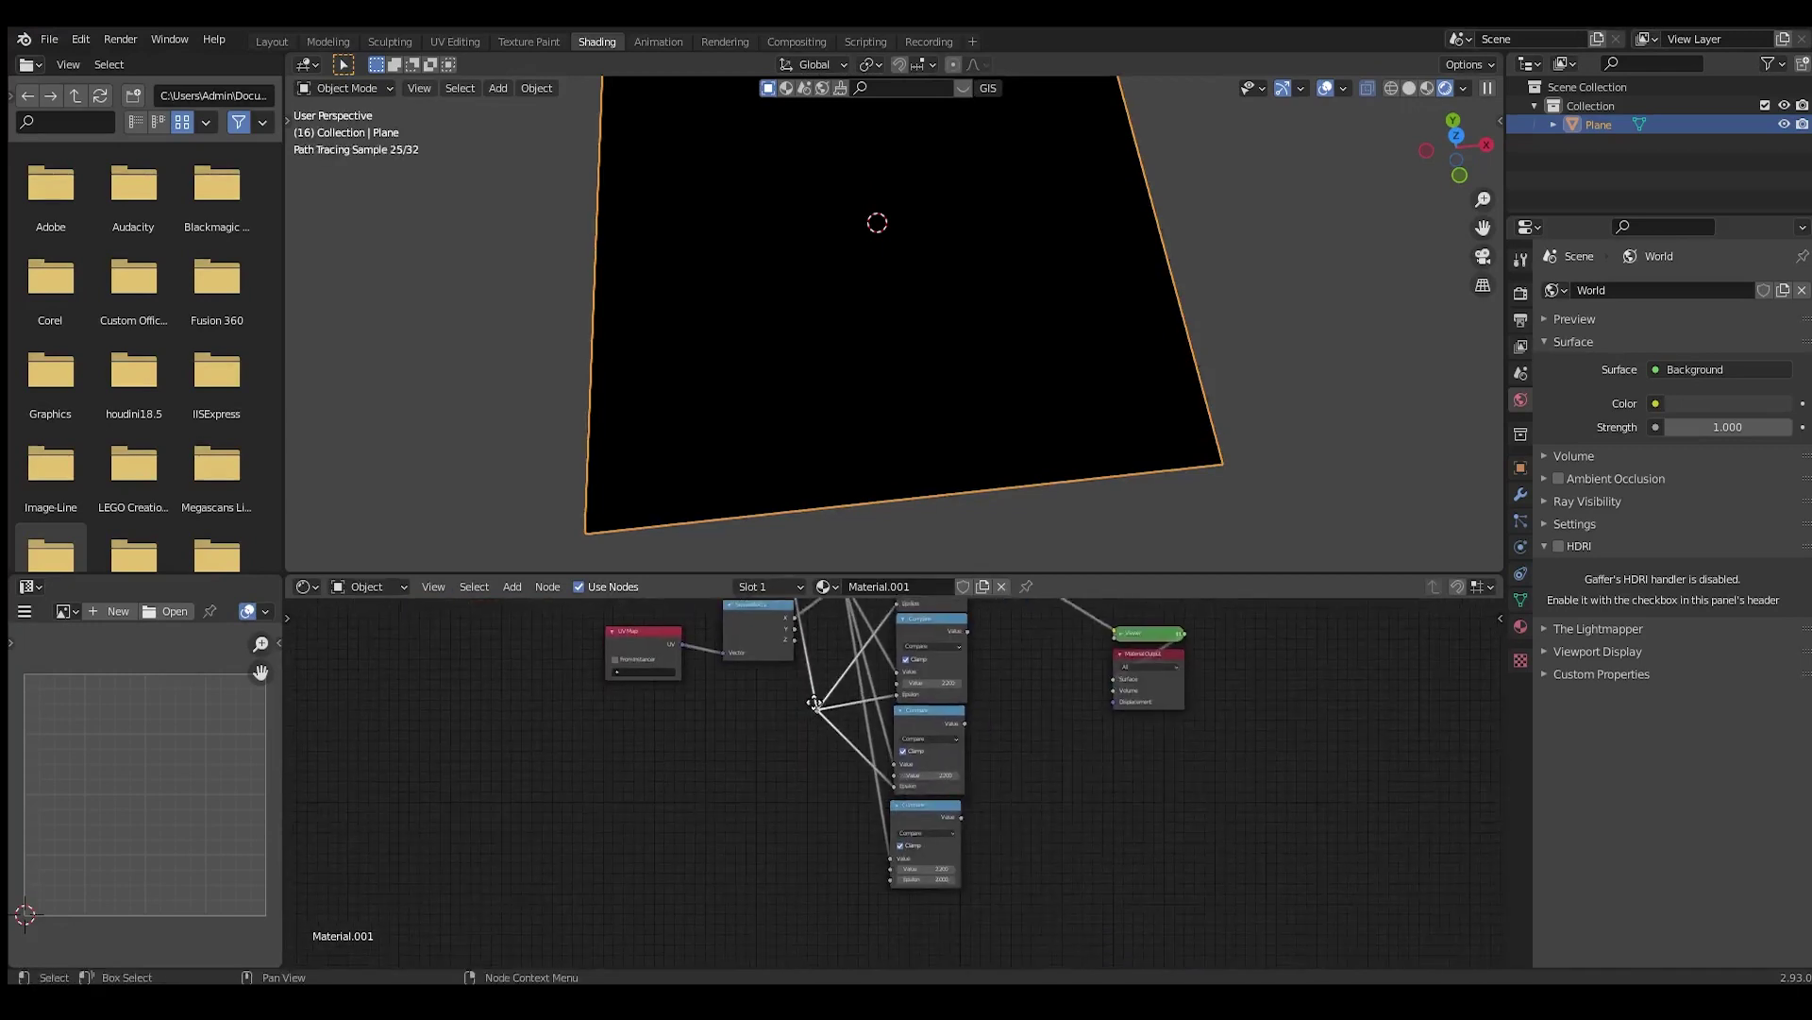
left_click_drag(819, 705, 888, 874)
middle_click_drag(916, 775, 882, 852)
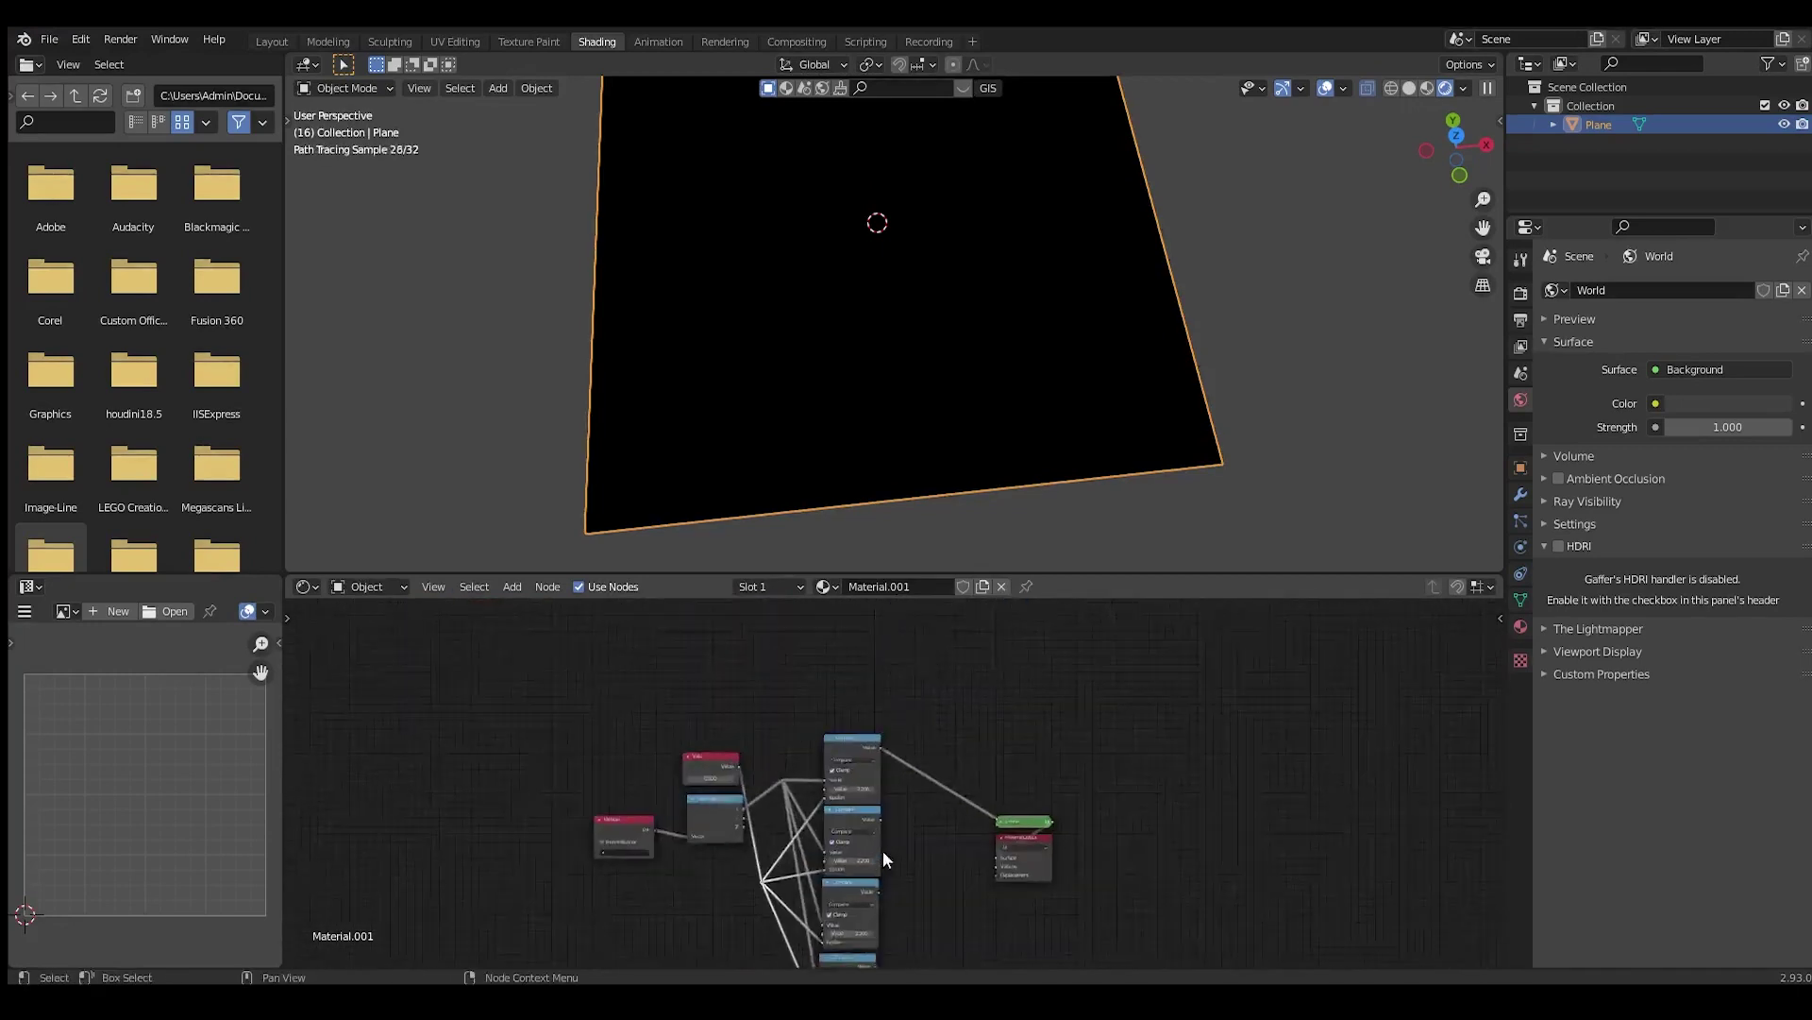
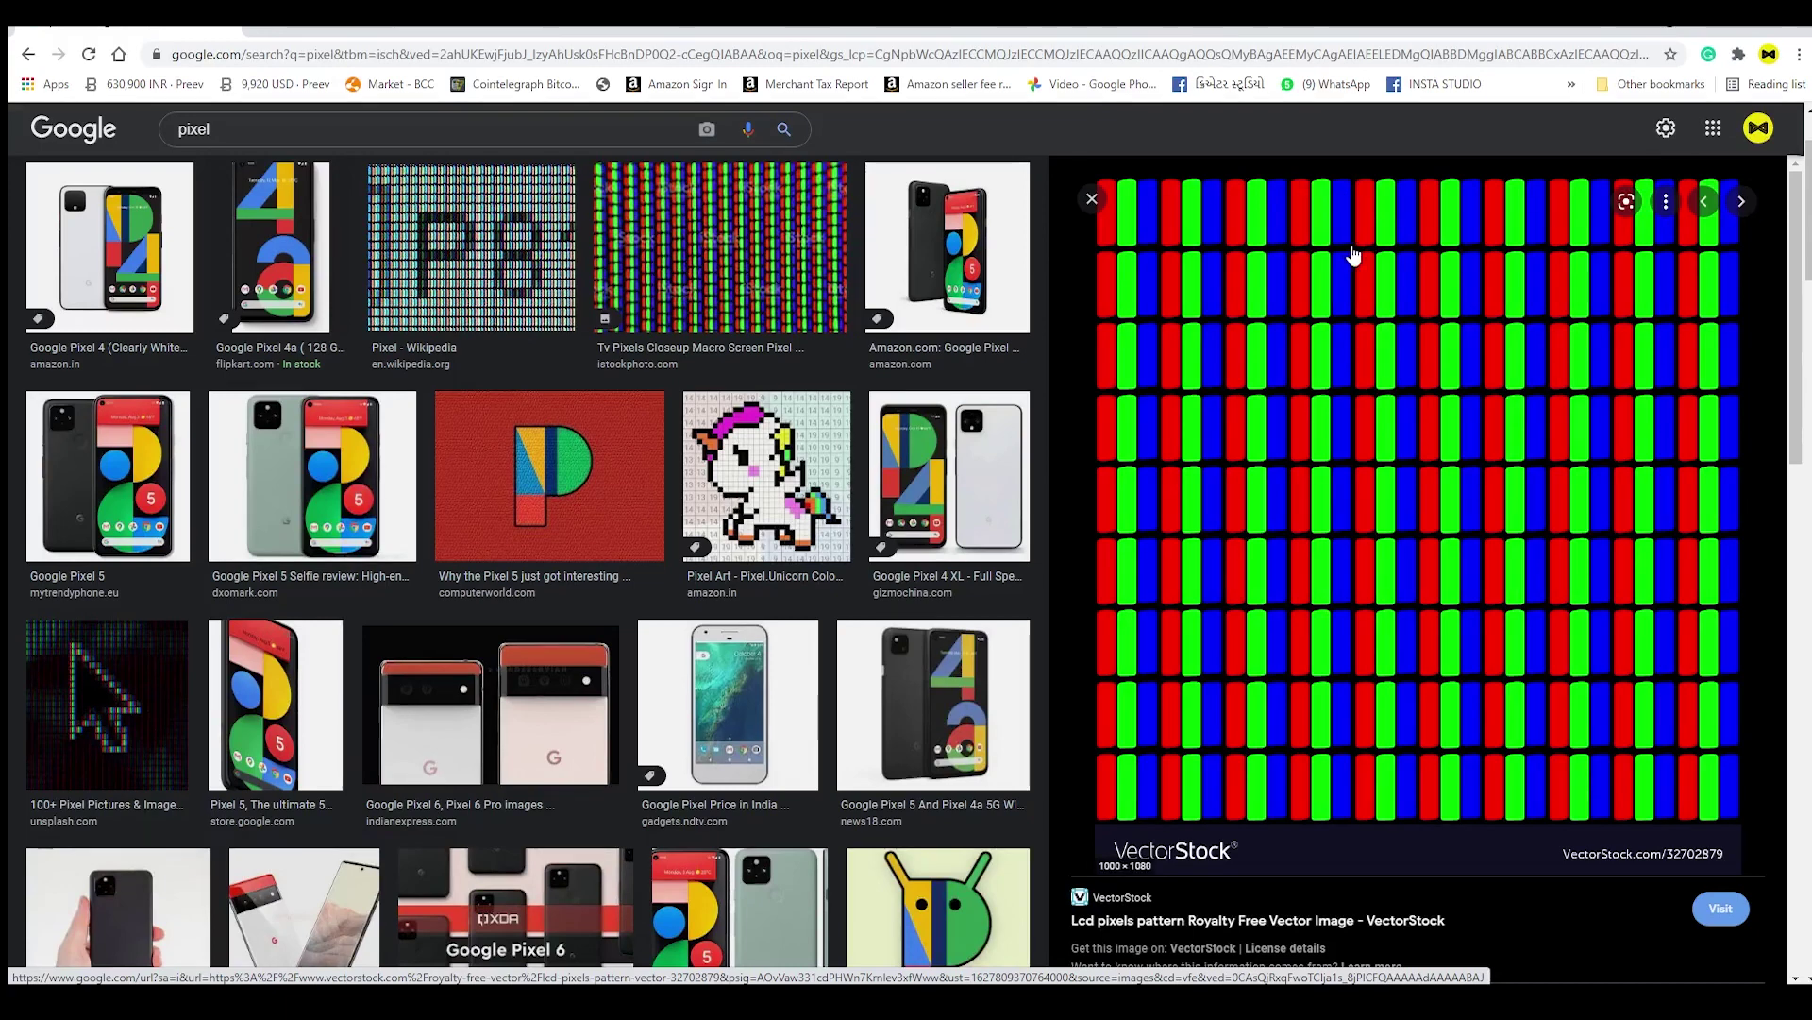
Switch from the browser back to Blender and set the top Compare node's second Value to 0
left_click(1793, 28)
scroll(782, 765, "down", 8)
middle_click_drag(814, 812, 820, 717)
scroll(955, 679, "down", 1)
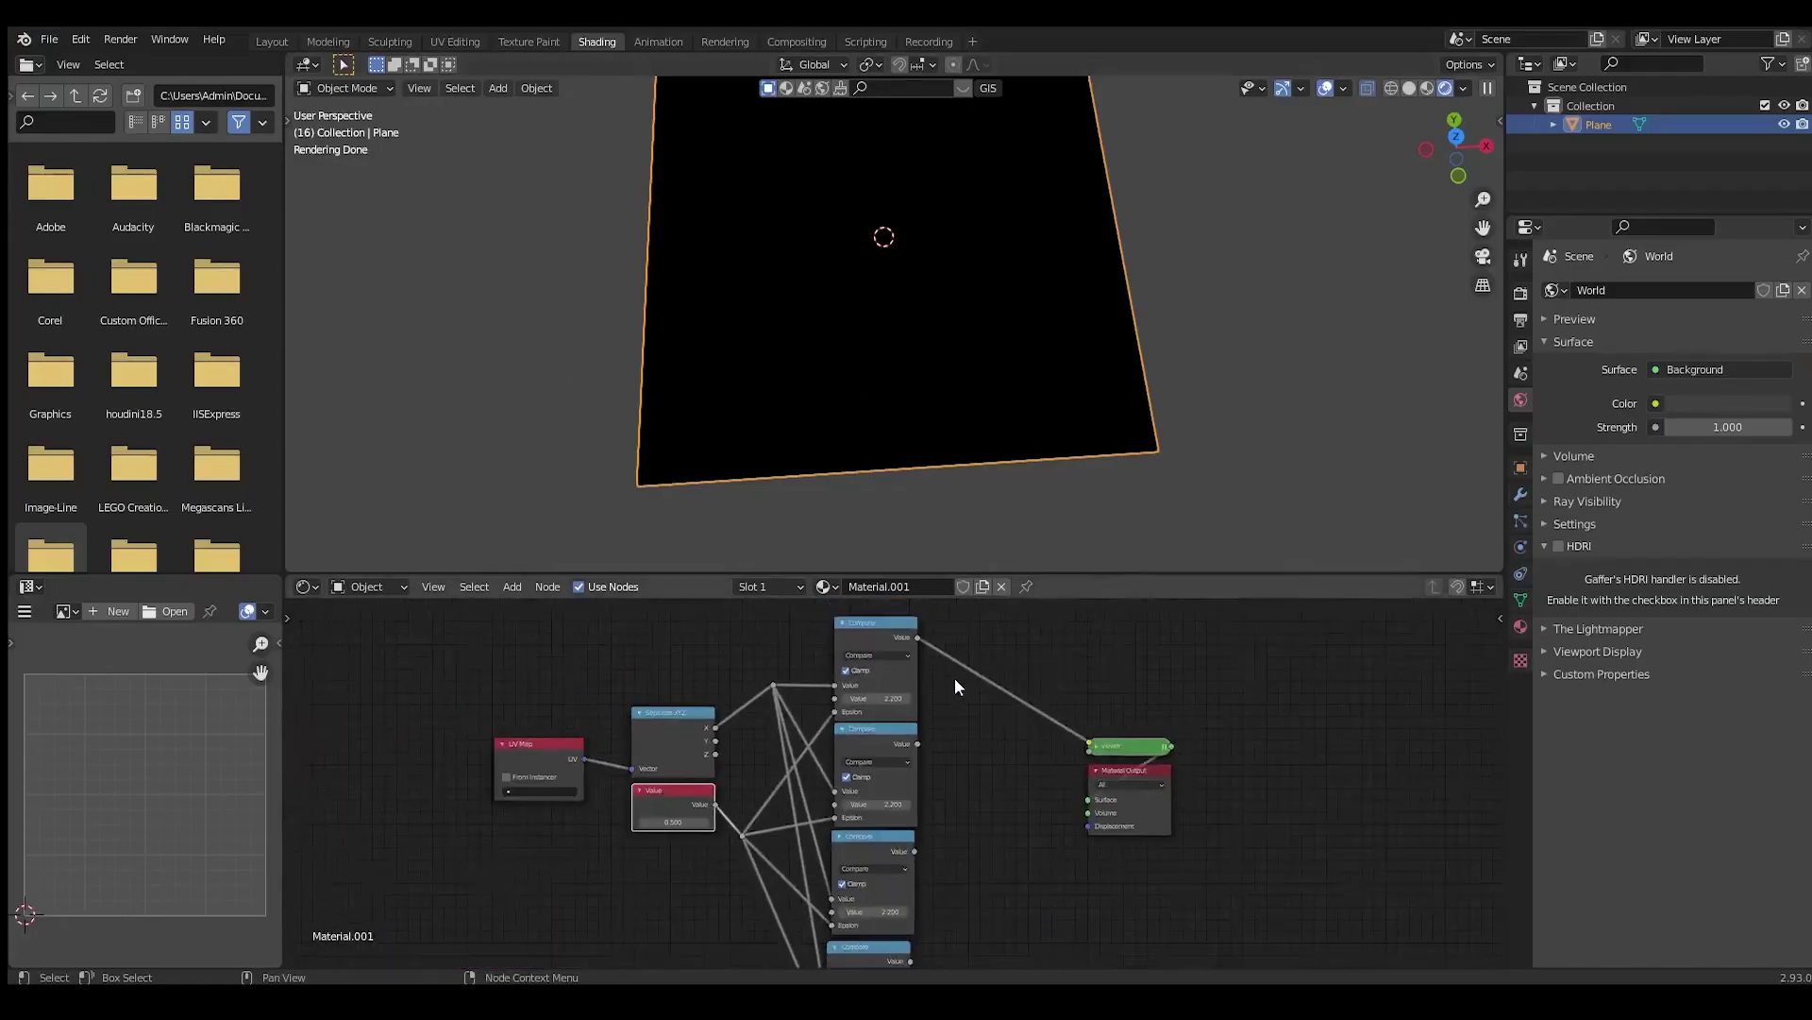
scroll(859, 762, "up", 3)
scroll(903, 772, "up", 1)
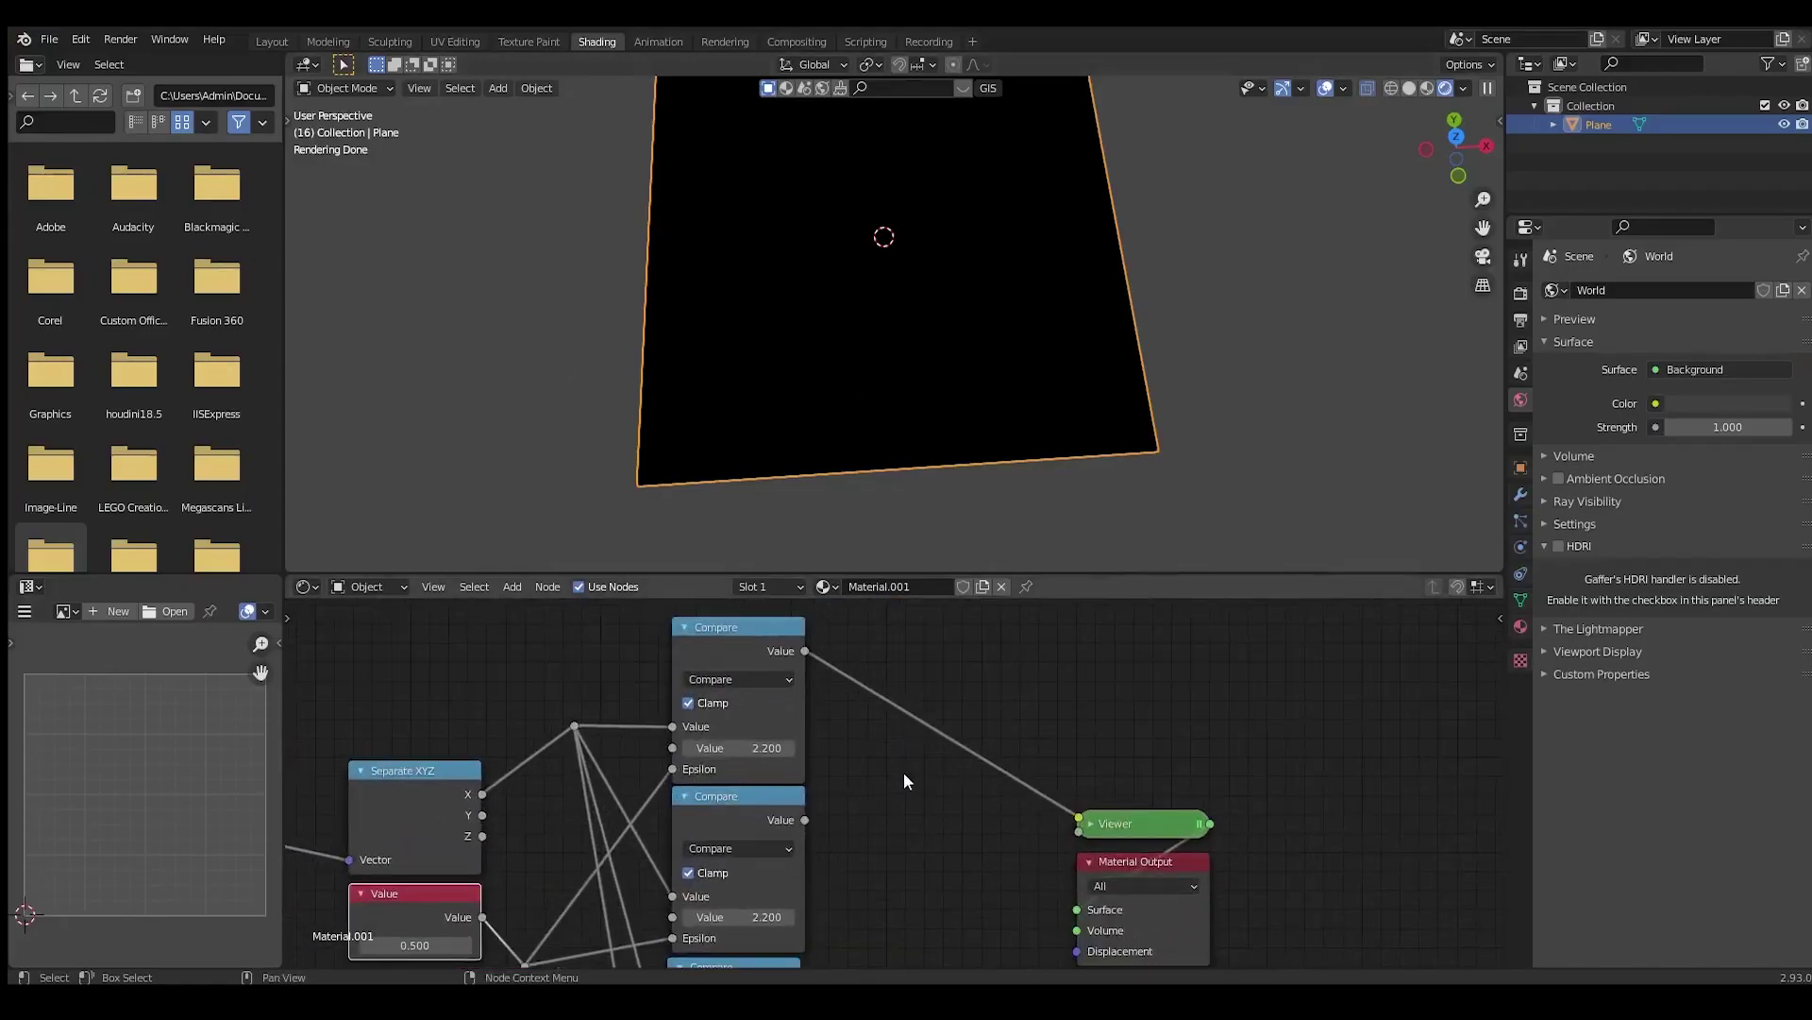
scroll(854, 733, "down", 1)
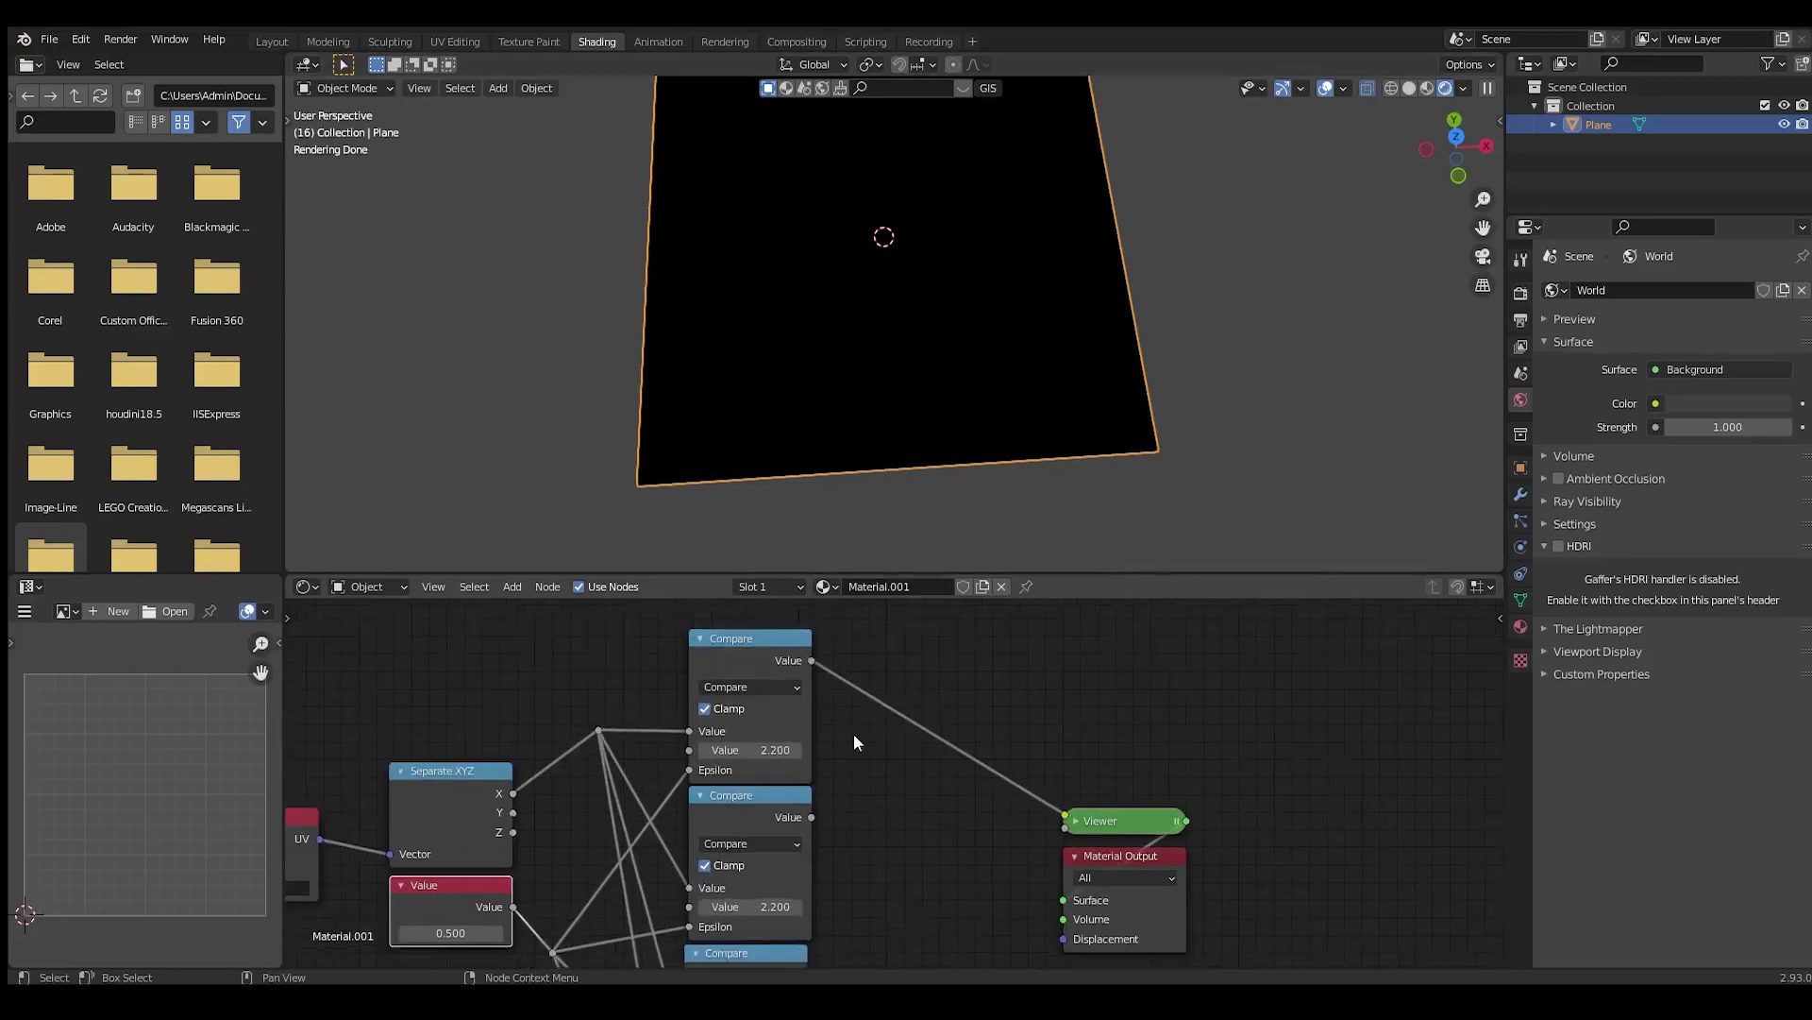
middle_click_drag(832, 728, 916, 705)
scroll(915, 704, "up", 4)
middle_click_drag(728, 709, 845, 754)
left_click(930, 749)
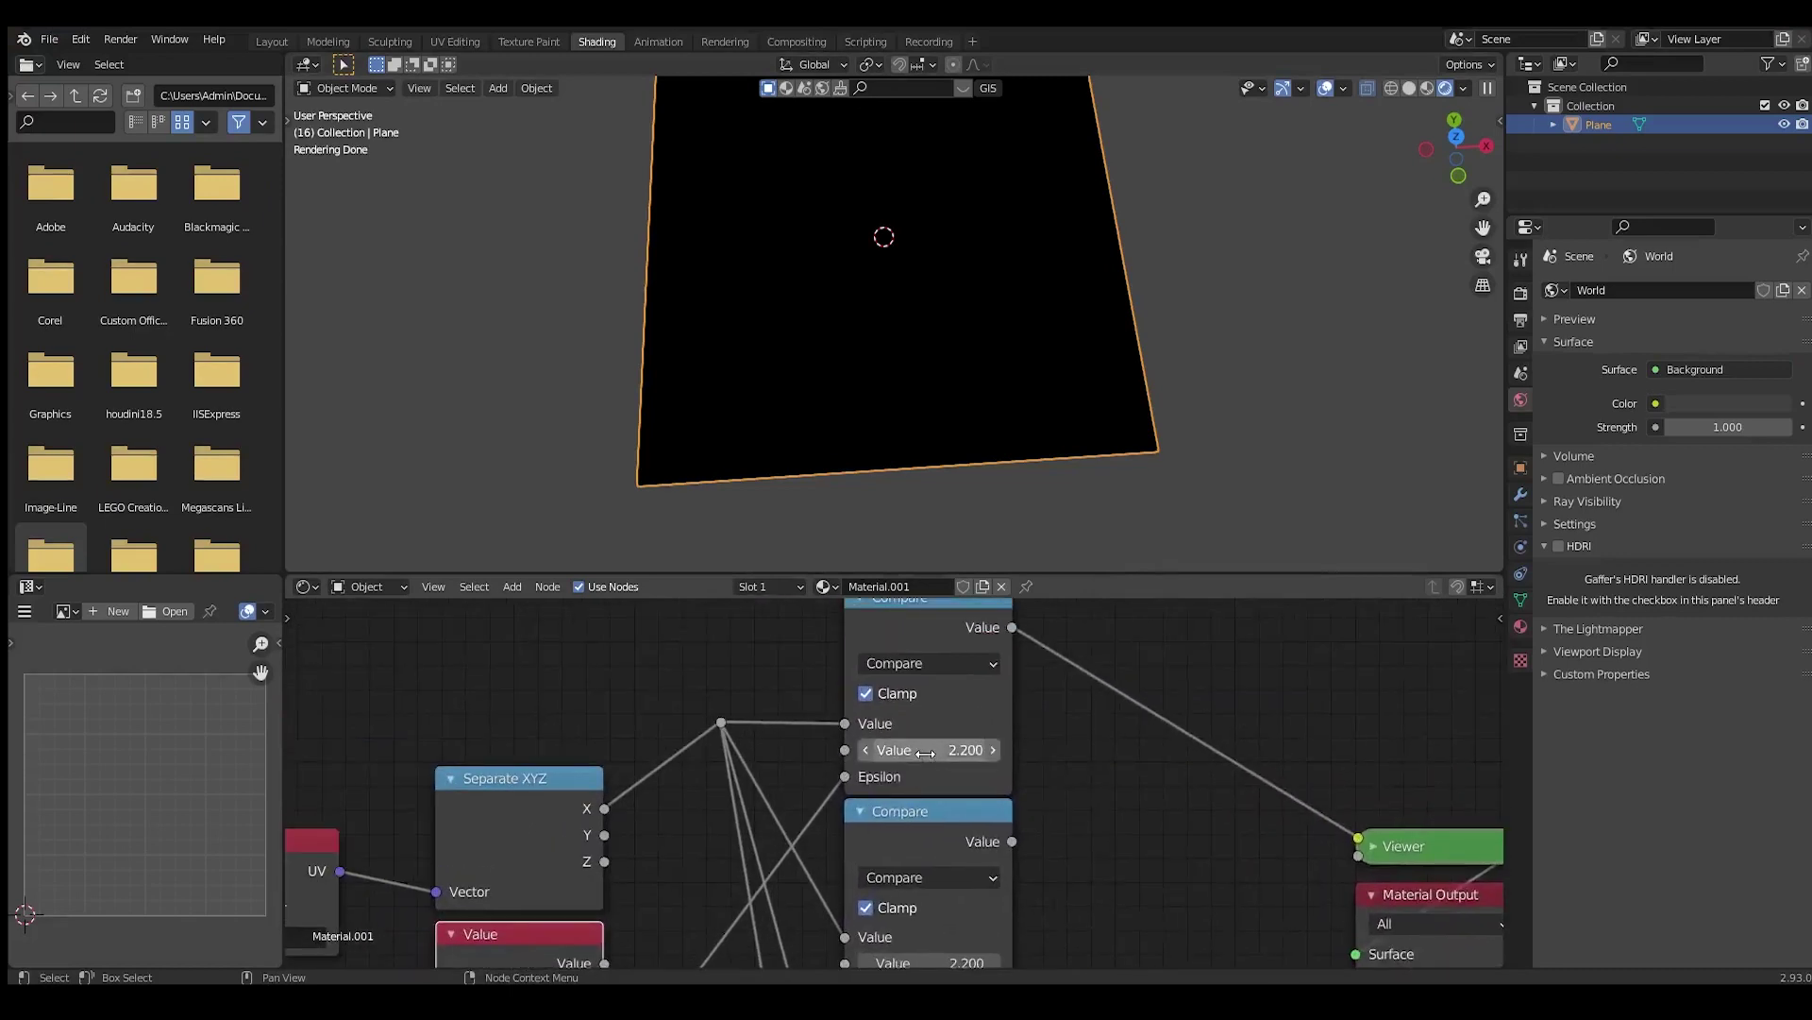
type("0")
key("Return")
scroll(1054, 783, "down", 3)
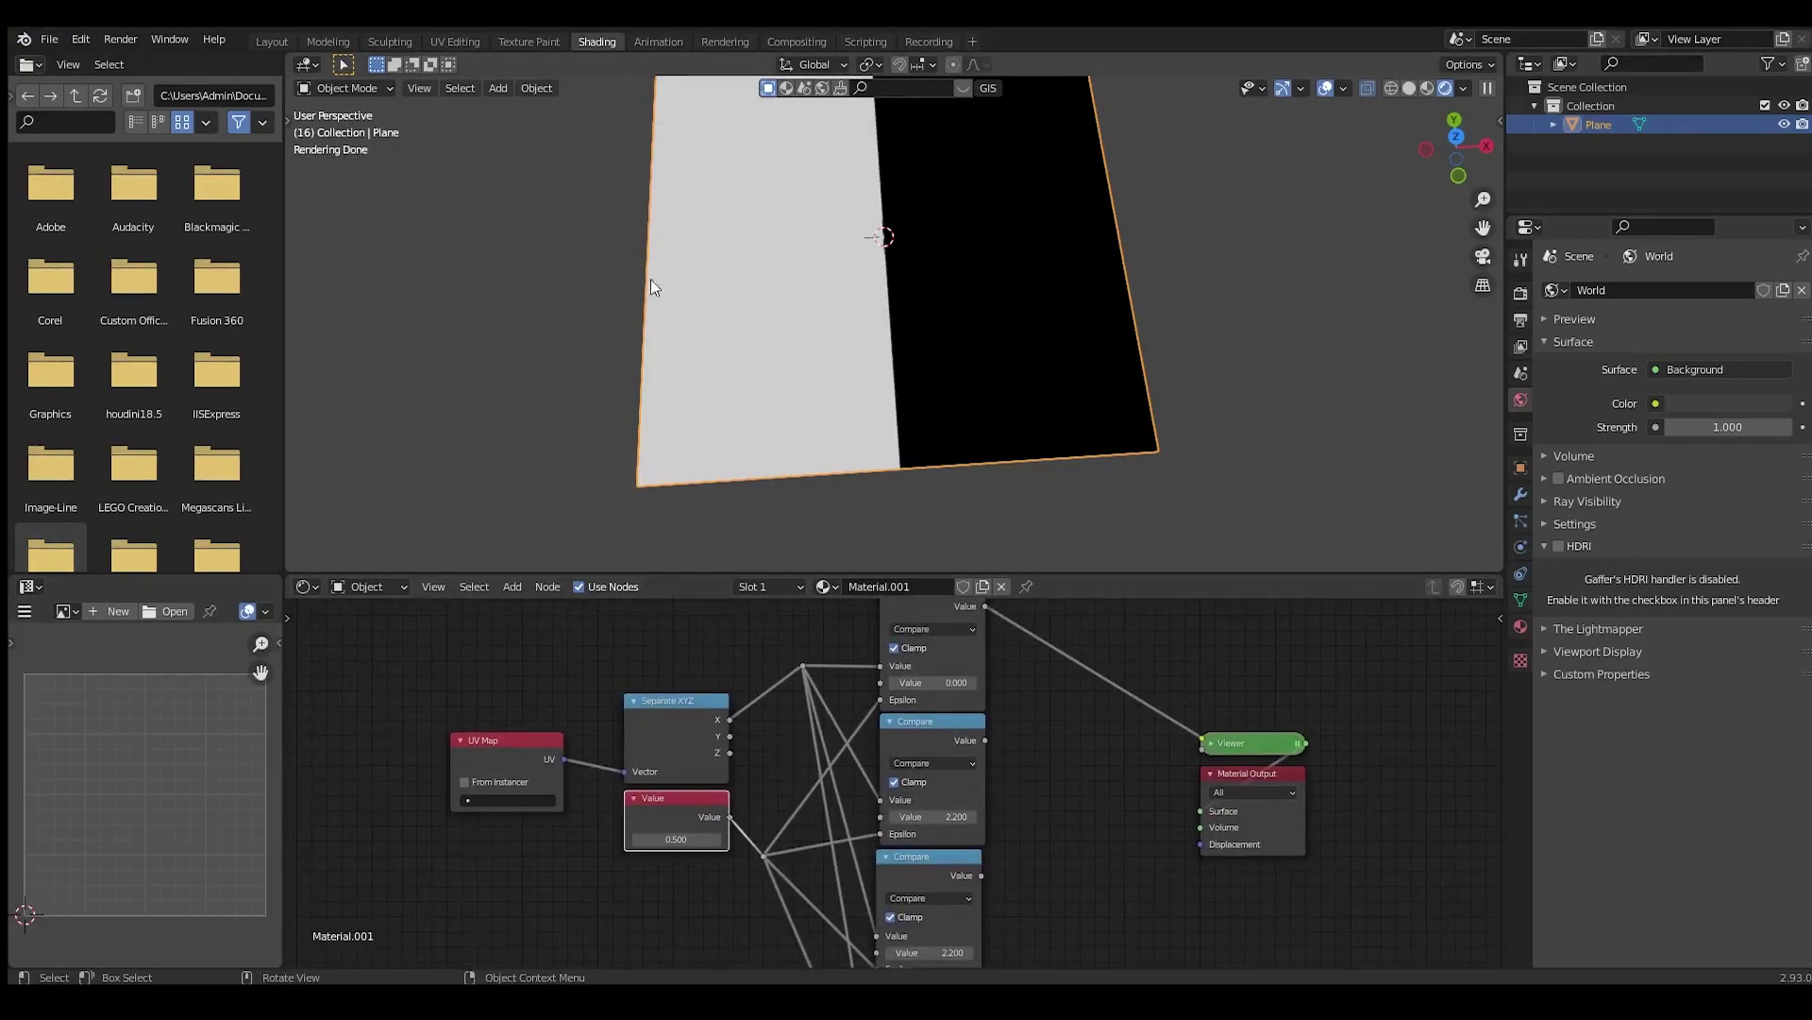
Set the second Compare node's second Value to 0.333 and preview that node on the plane
scroll(1076, 906, "up", 2)
left_click(861, 771)
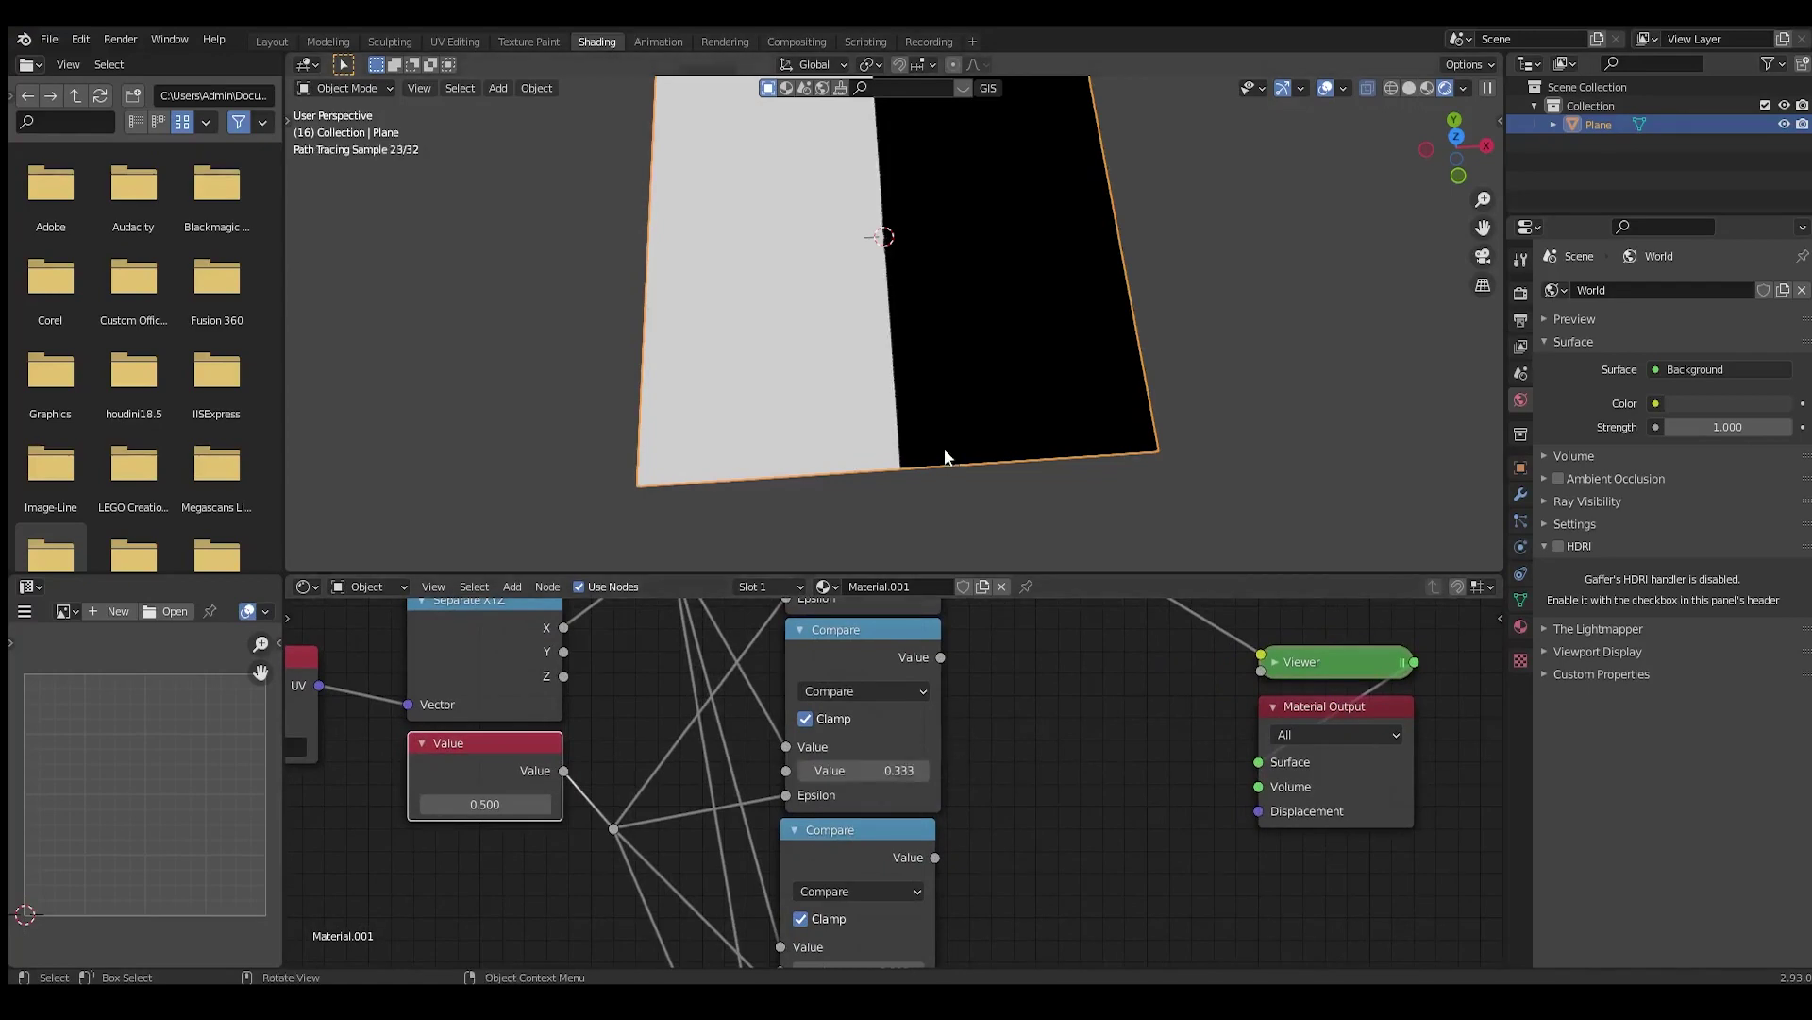
key("Return")
middle_click_drag(949, 748, 853, 786)
left_click(828, 751, "ctrl+shift")
scroll(854, 786, "up", 1)
Set the Value node feeding the Epsilon inputs to 0.100
scroll(655, 793, "down", 6)
middle_click_drag(655, 793, 886, 772)
scroll(886, 772, "up", 4)
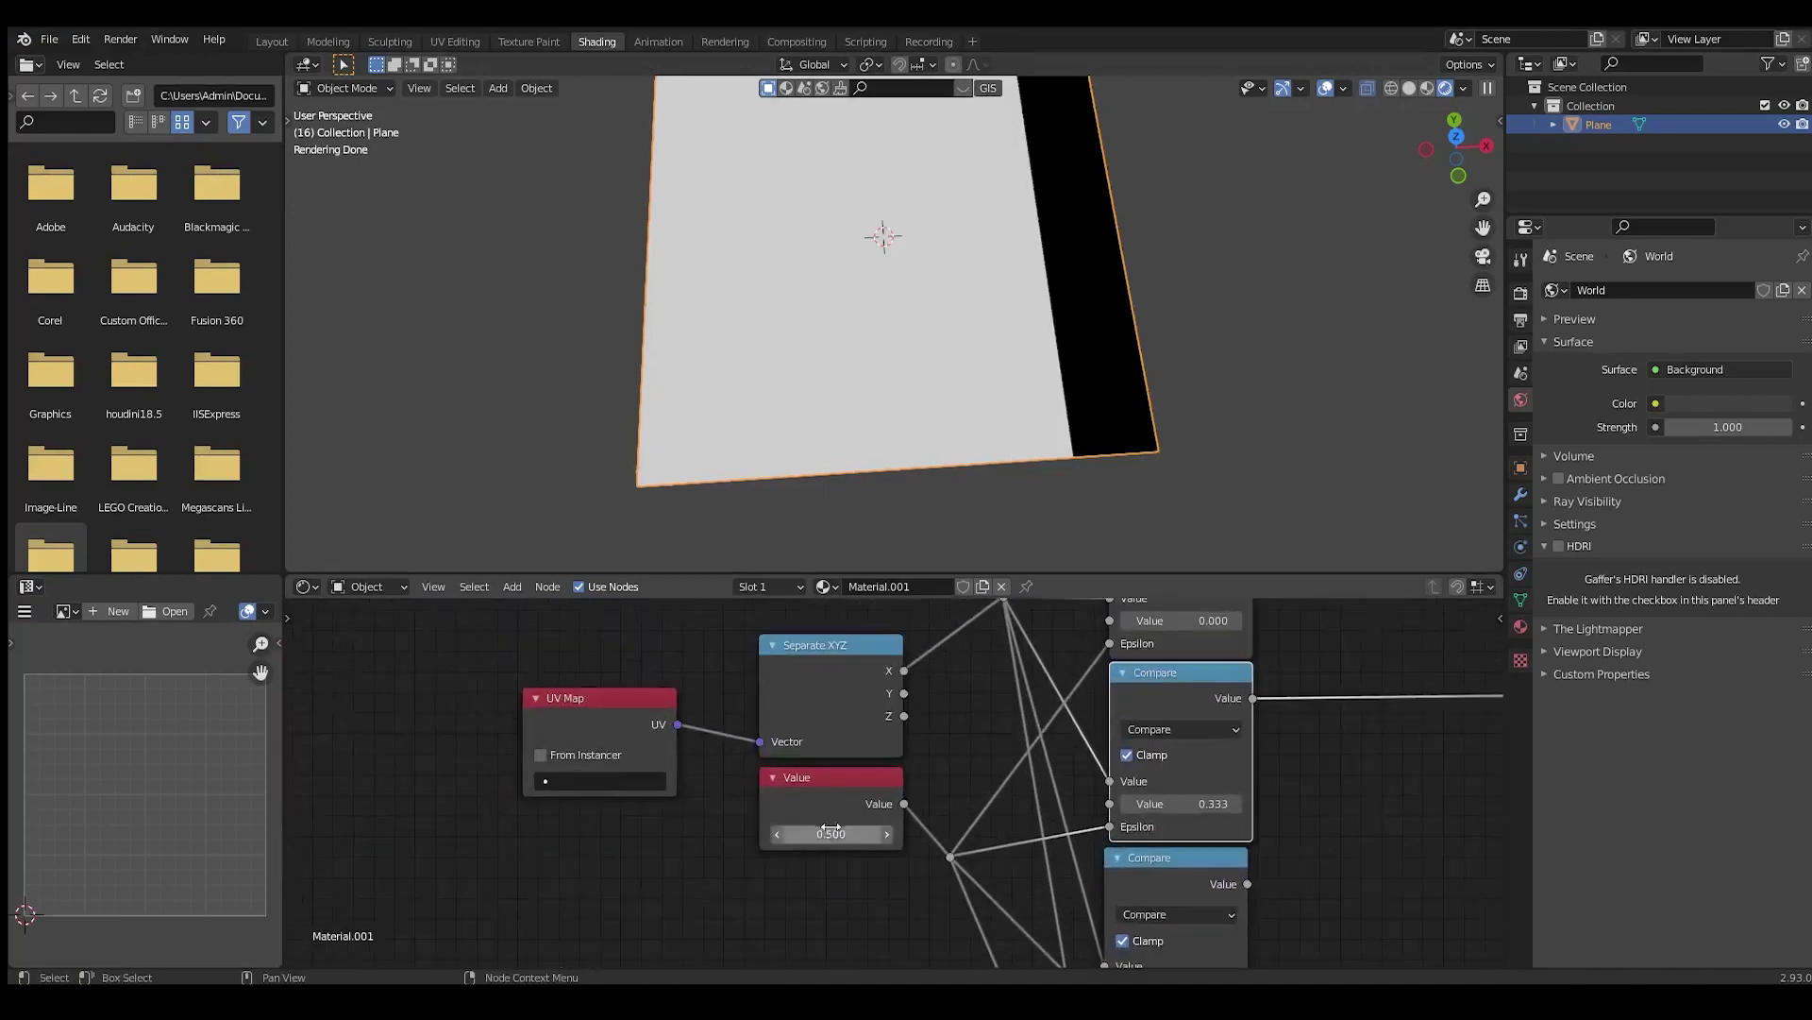
left_click_drag(825, 834, 787, 833)
scroll(982, 397, "down", 3)
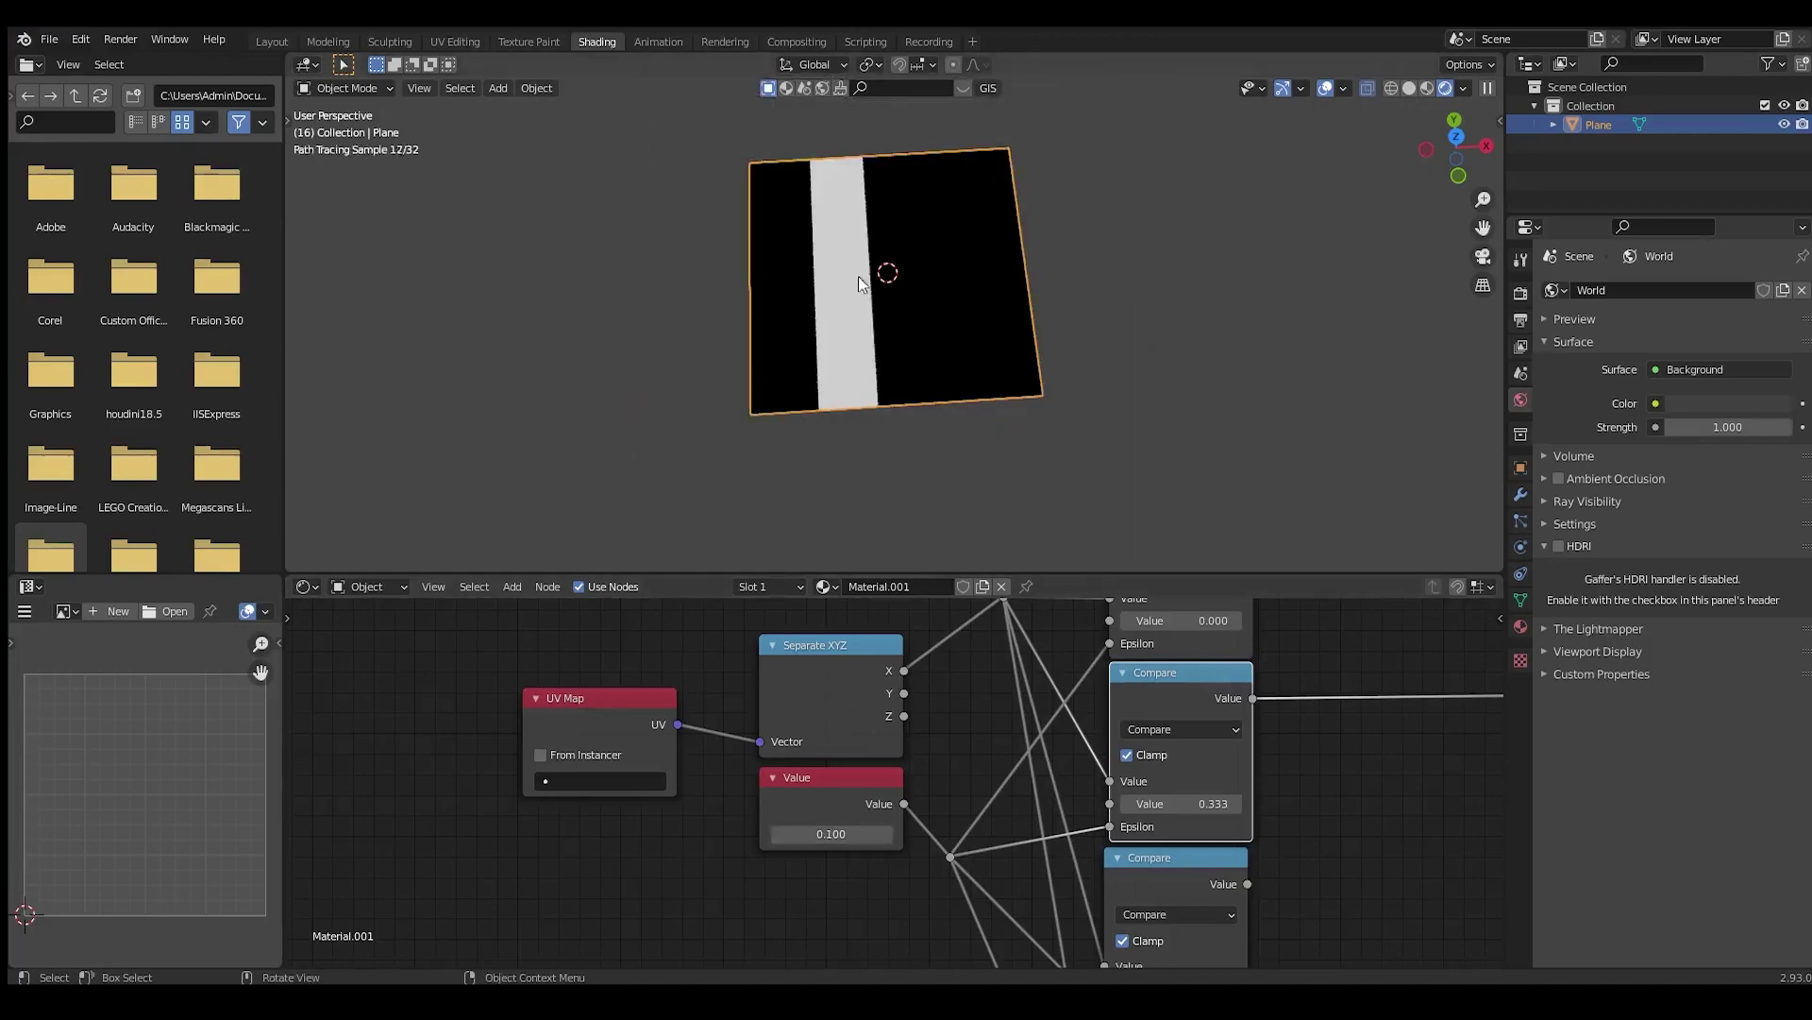
Set the third Compare node's second Value to 2/3
scroll(976, 806, "down", 4)
middle_click_drag(1117, 939, 876, 791)
scroll(876, 791, "up", 7)
left_click(872, 776)
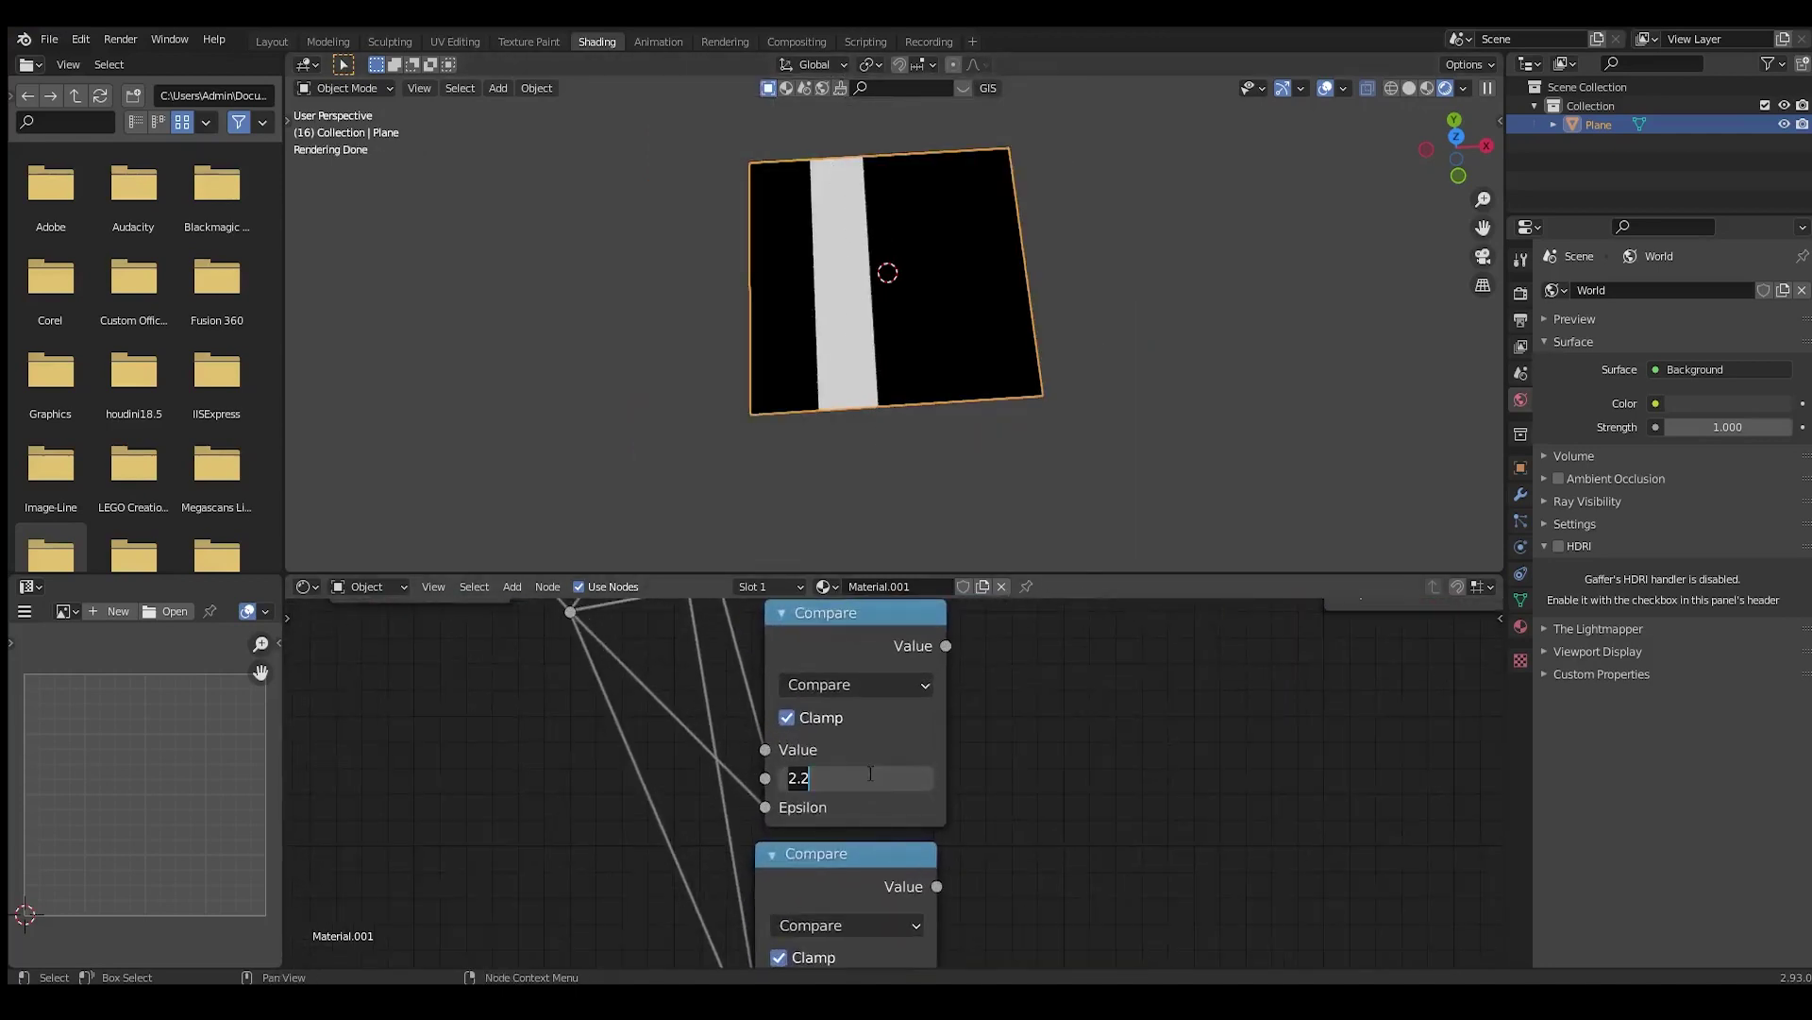
type("2/3")
key("Return")
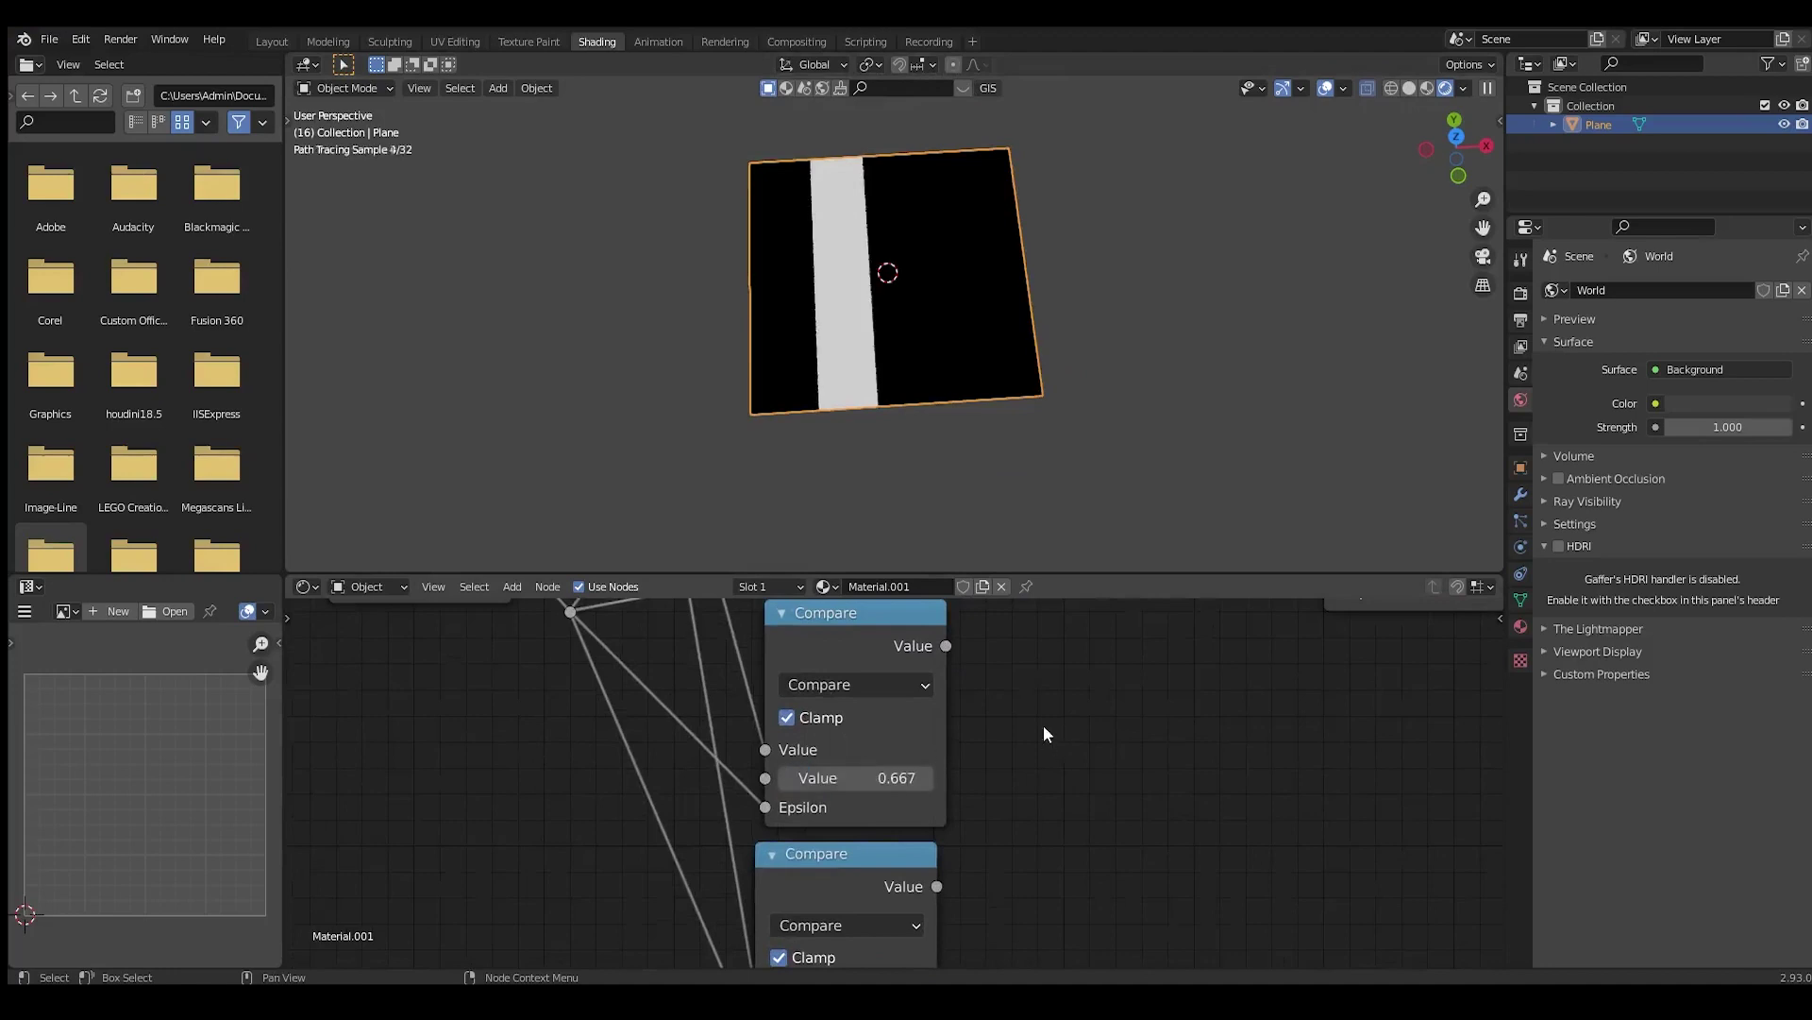
Set the bottom Compare node's second Value to 1
scroll(1044, 725, "down", 3)
scroll(842, 849, "up", 2)
left_click(869, 871)
type("1")
key("Return")
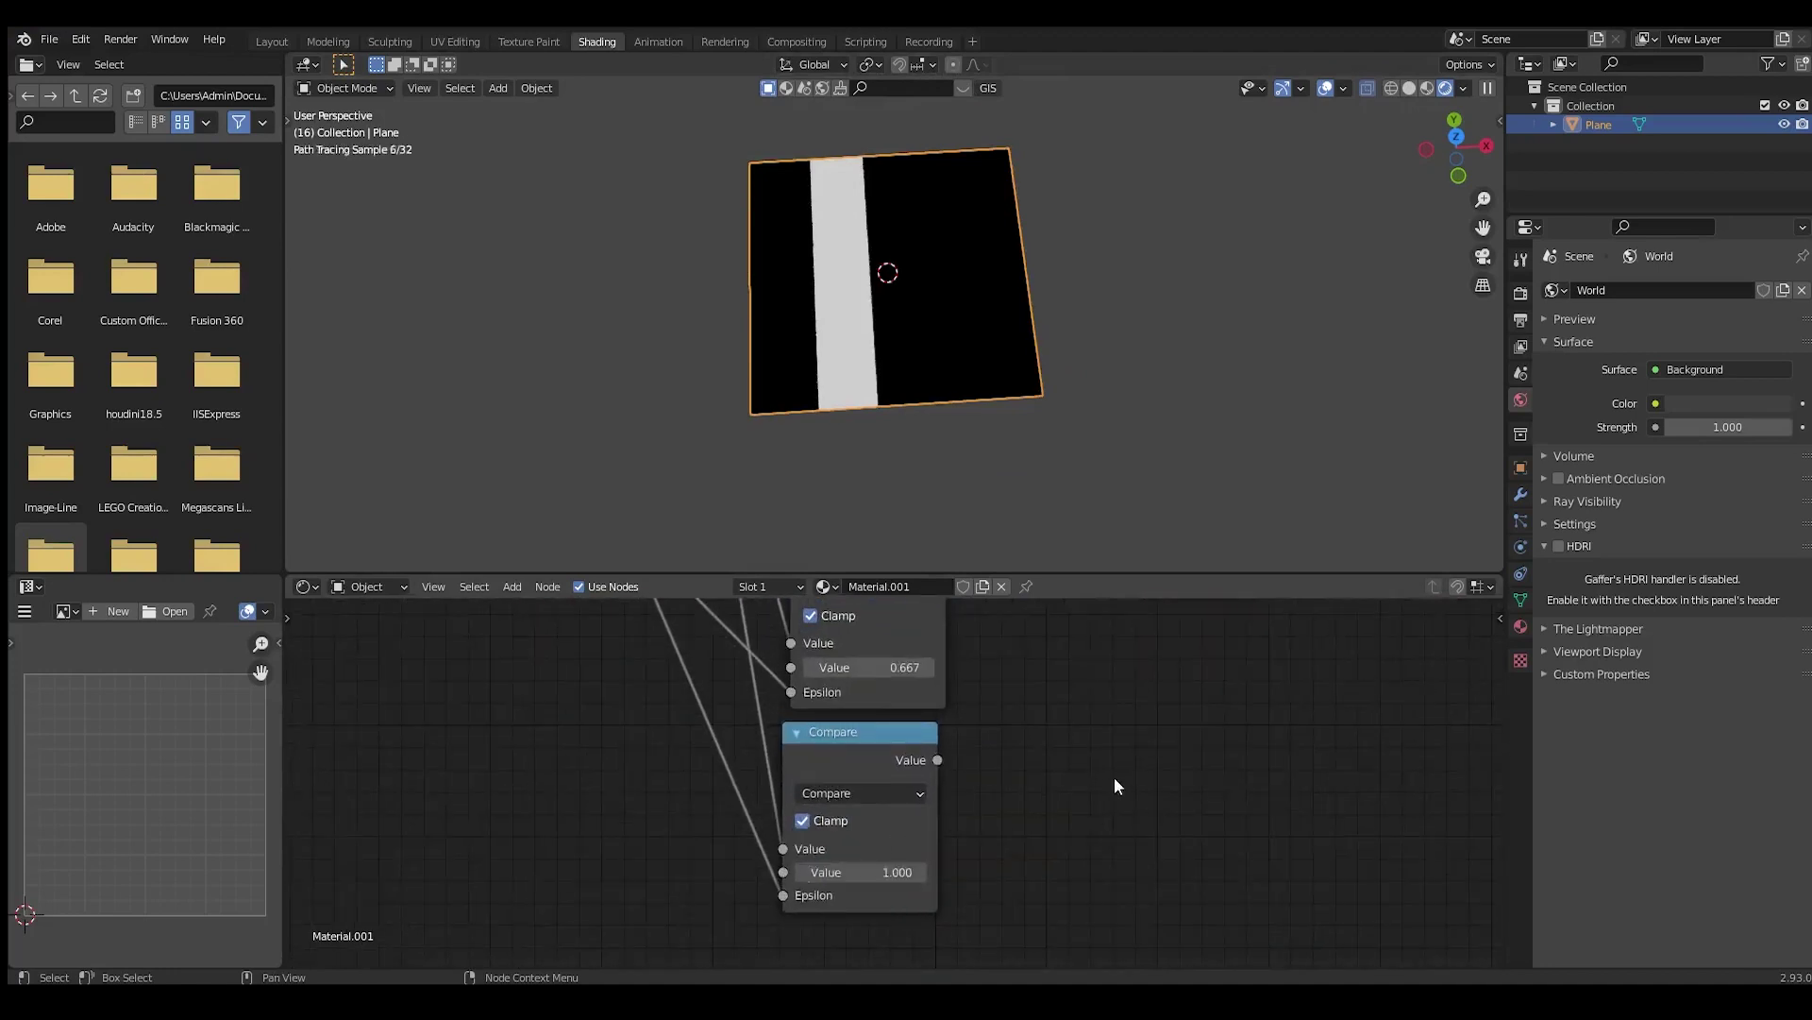
Preview the third and fourth Compare nodes to examine the stripe each one makes on the plane
scroll(995, 684, "down", 6)
middle_click_drag(995, 684, 979, 809)
scroll(979, 809, "up", 6)
middle_click_drag(1027, 710, 993, 753)
scroll(993, 752, "down", 2)
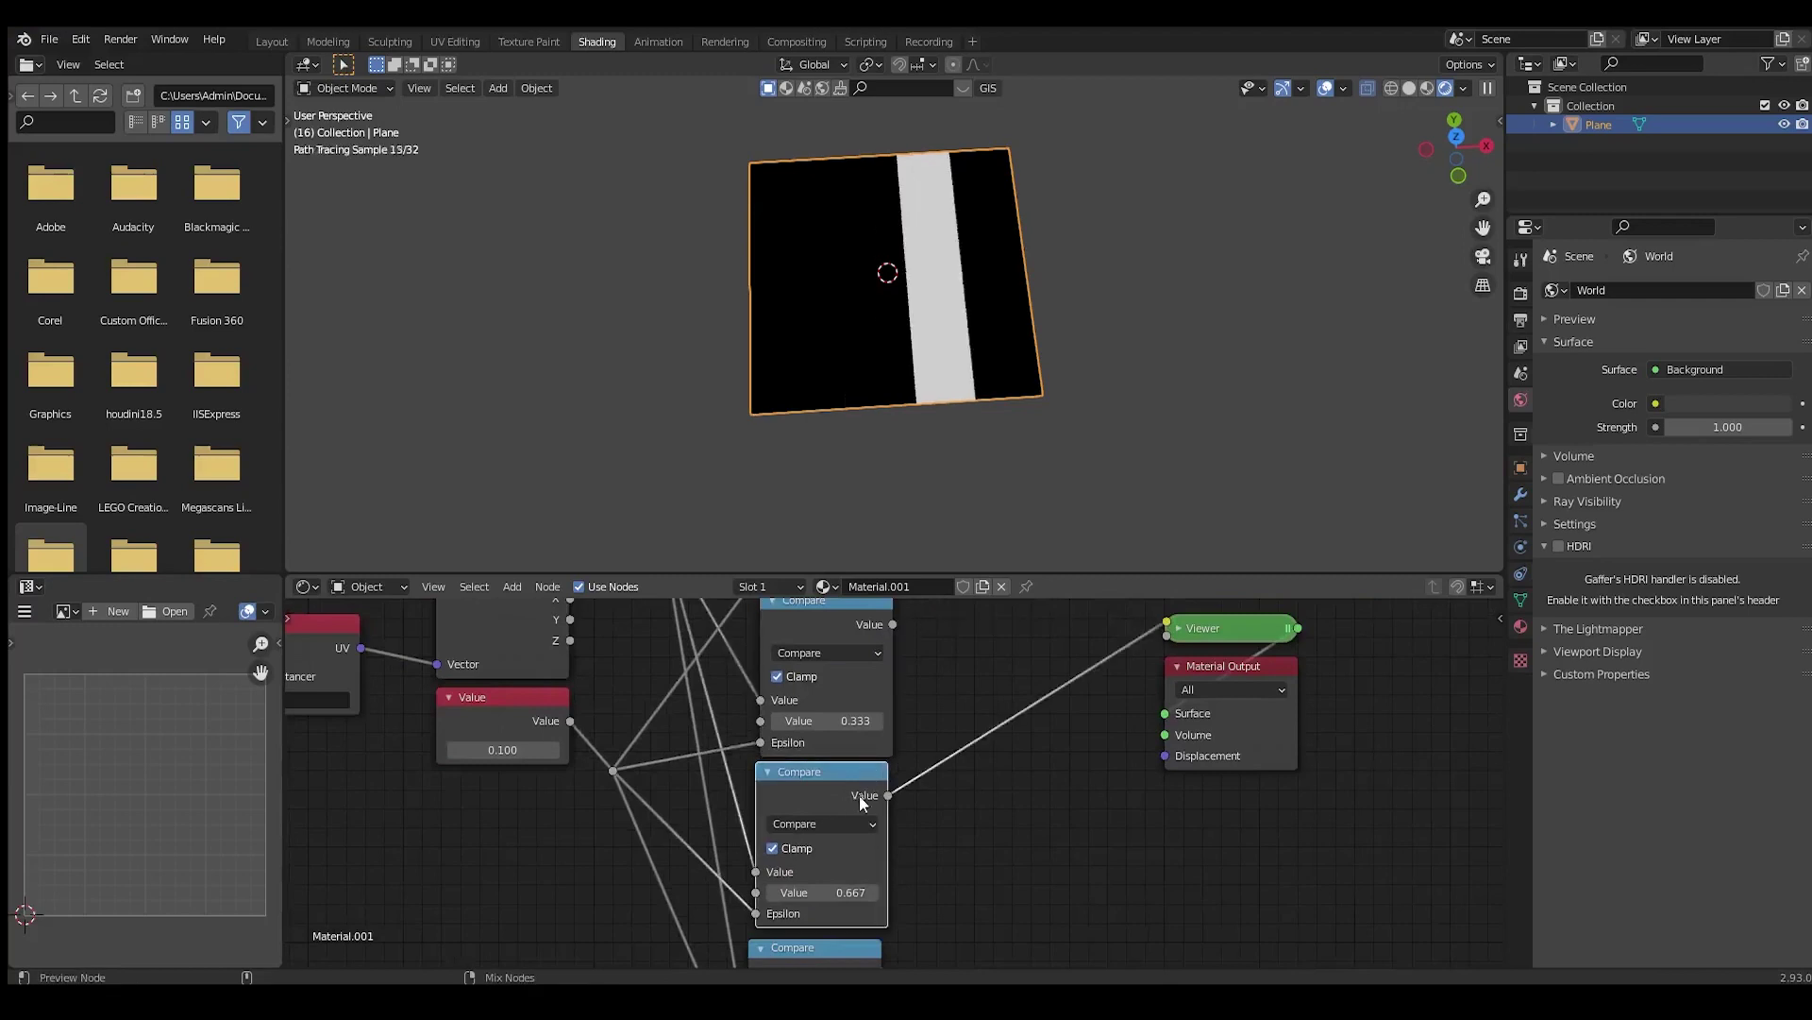
middle_click_drag(874, 884, 899, 670)
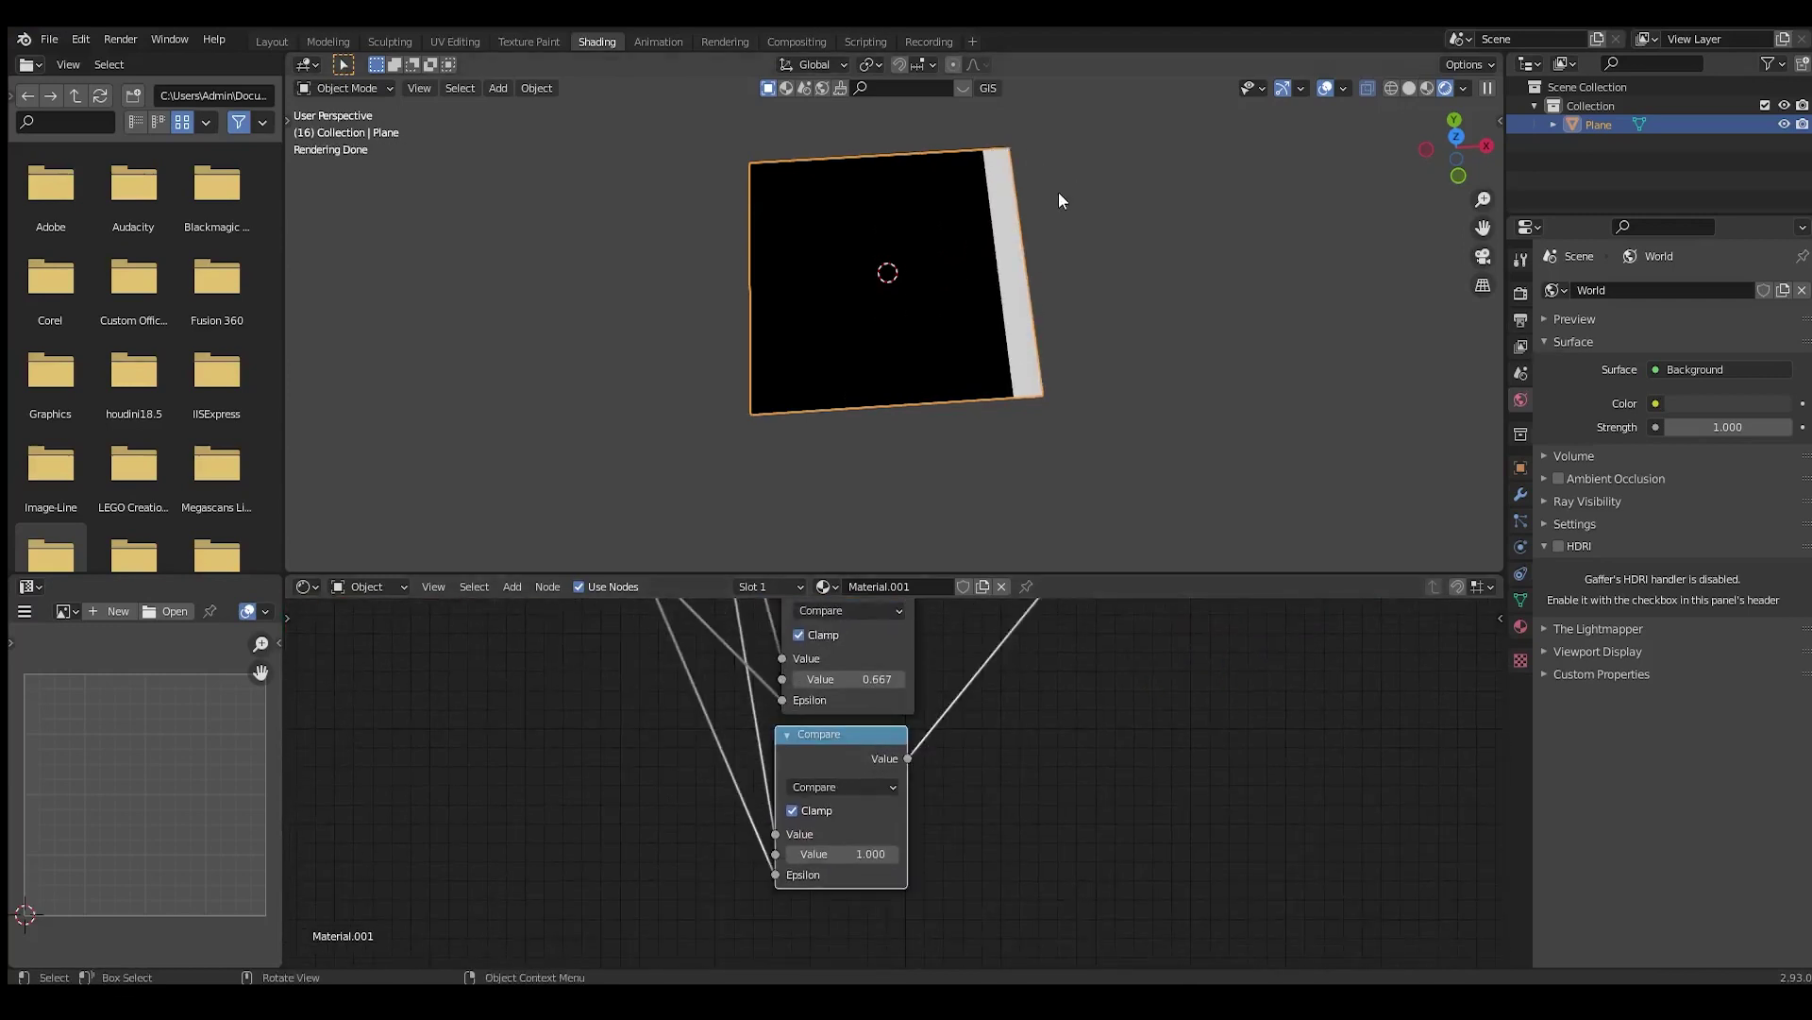
scroll(918, 720, "down", 6)
middle_click_drag(944, 668, 925, 803)
scroll(925, 803, "up", 3)
scroll(897, 801, "down", 4)
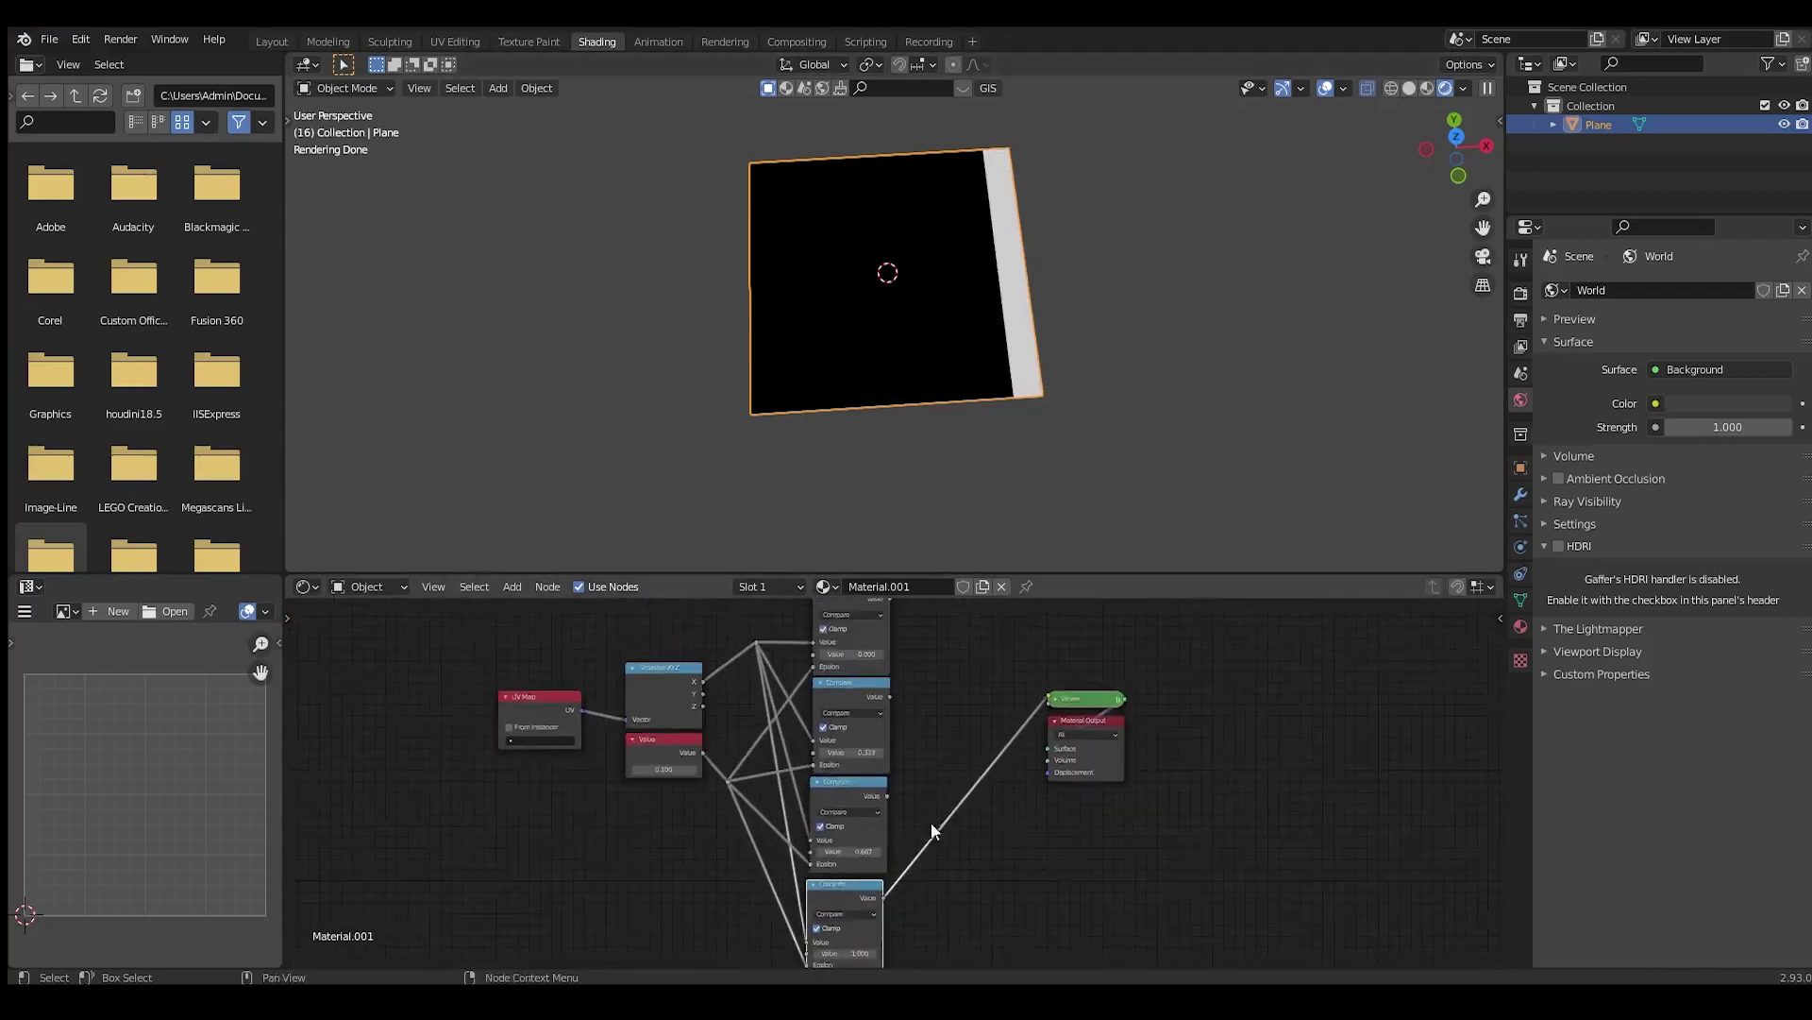
Move the Value node below the UV Map node to free space before the Epsilon reroute point
middle_click_drag(930, 700, 890, 835)
scroll(890, 834, "up", 4)
middle_click_drag(699, 829, 978, 732)
middle_click_drag(752, 798, 906, 772)
scroll(906, 772, "up", 3)
left_click_drag(907, 772, 694, 814)
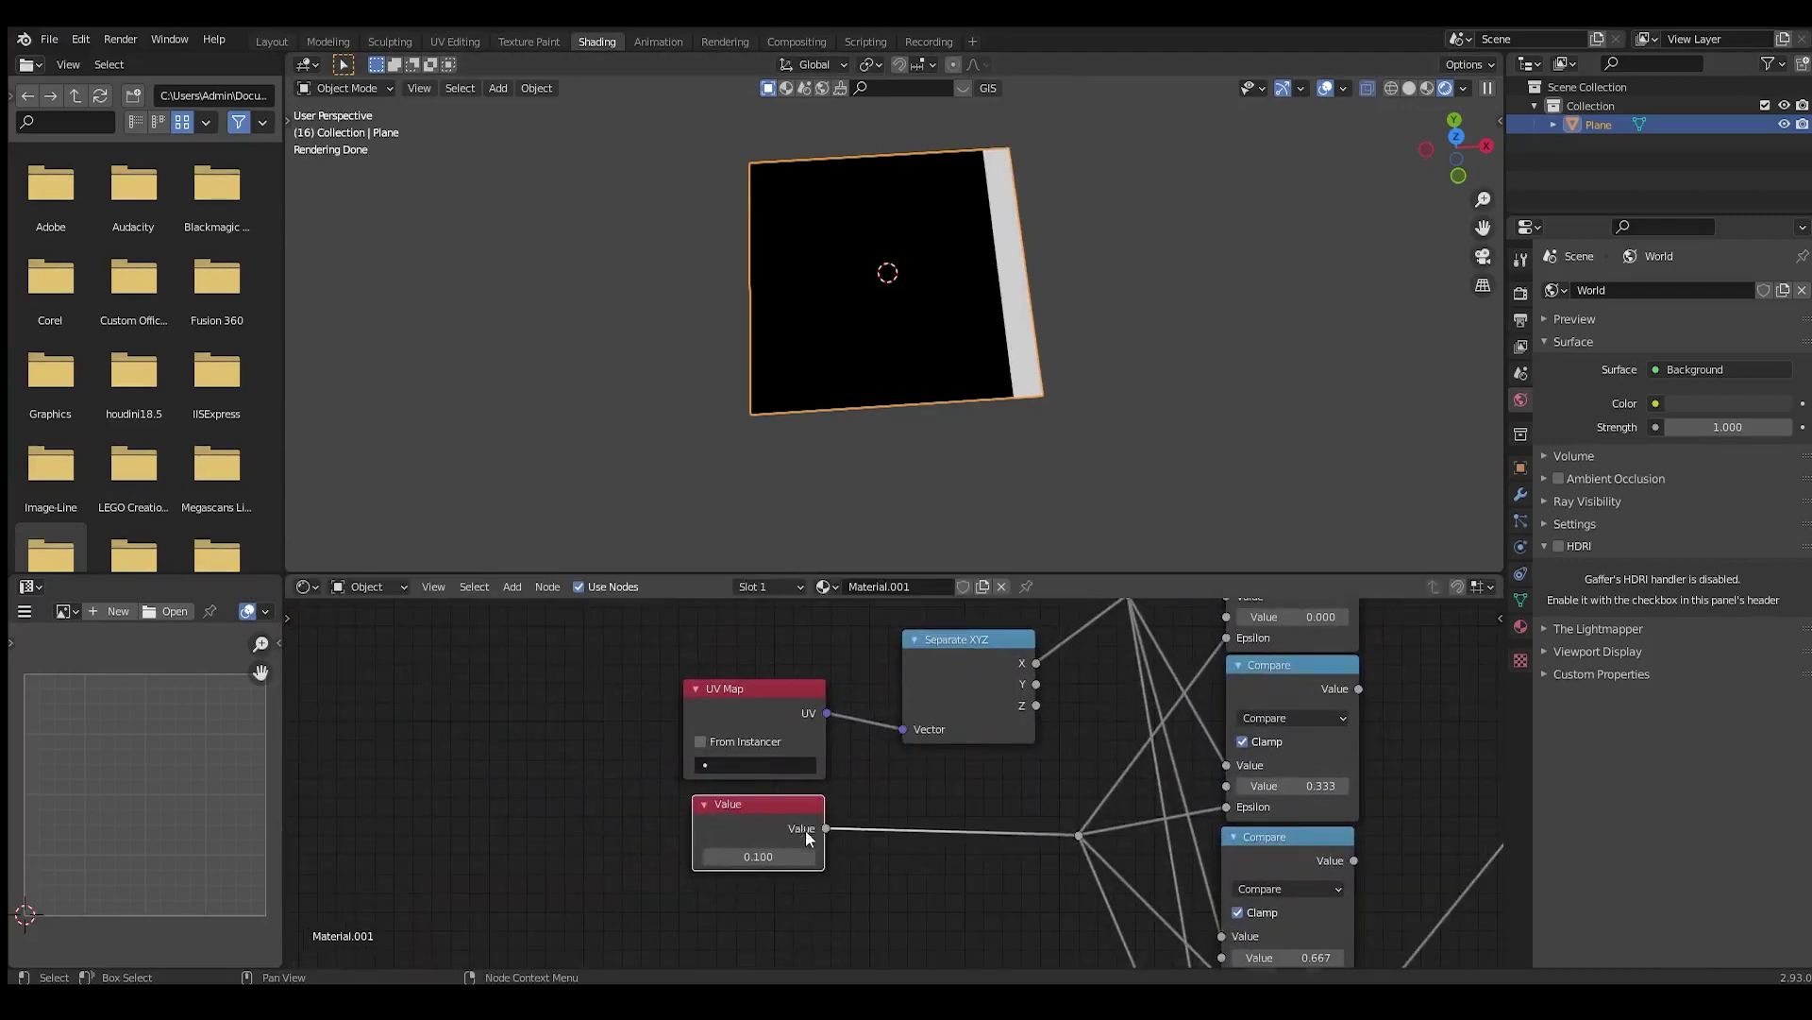
Insert a Math node between the Value node and the Epsilon reroute point and set it to Divide
middle_click_drag(876, 811, 917, 751)
scroll(918, 750, "up", 6)
middle_click_drag(1022, 699, 917, 725)
key("shift+a")
left_click(916, 721)
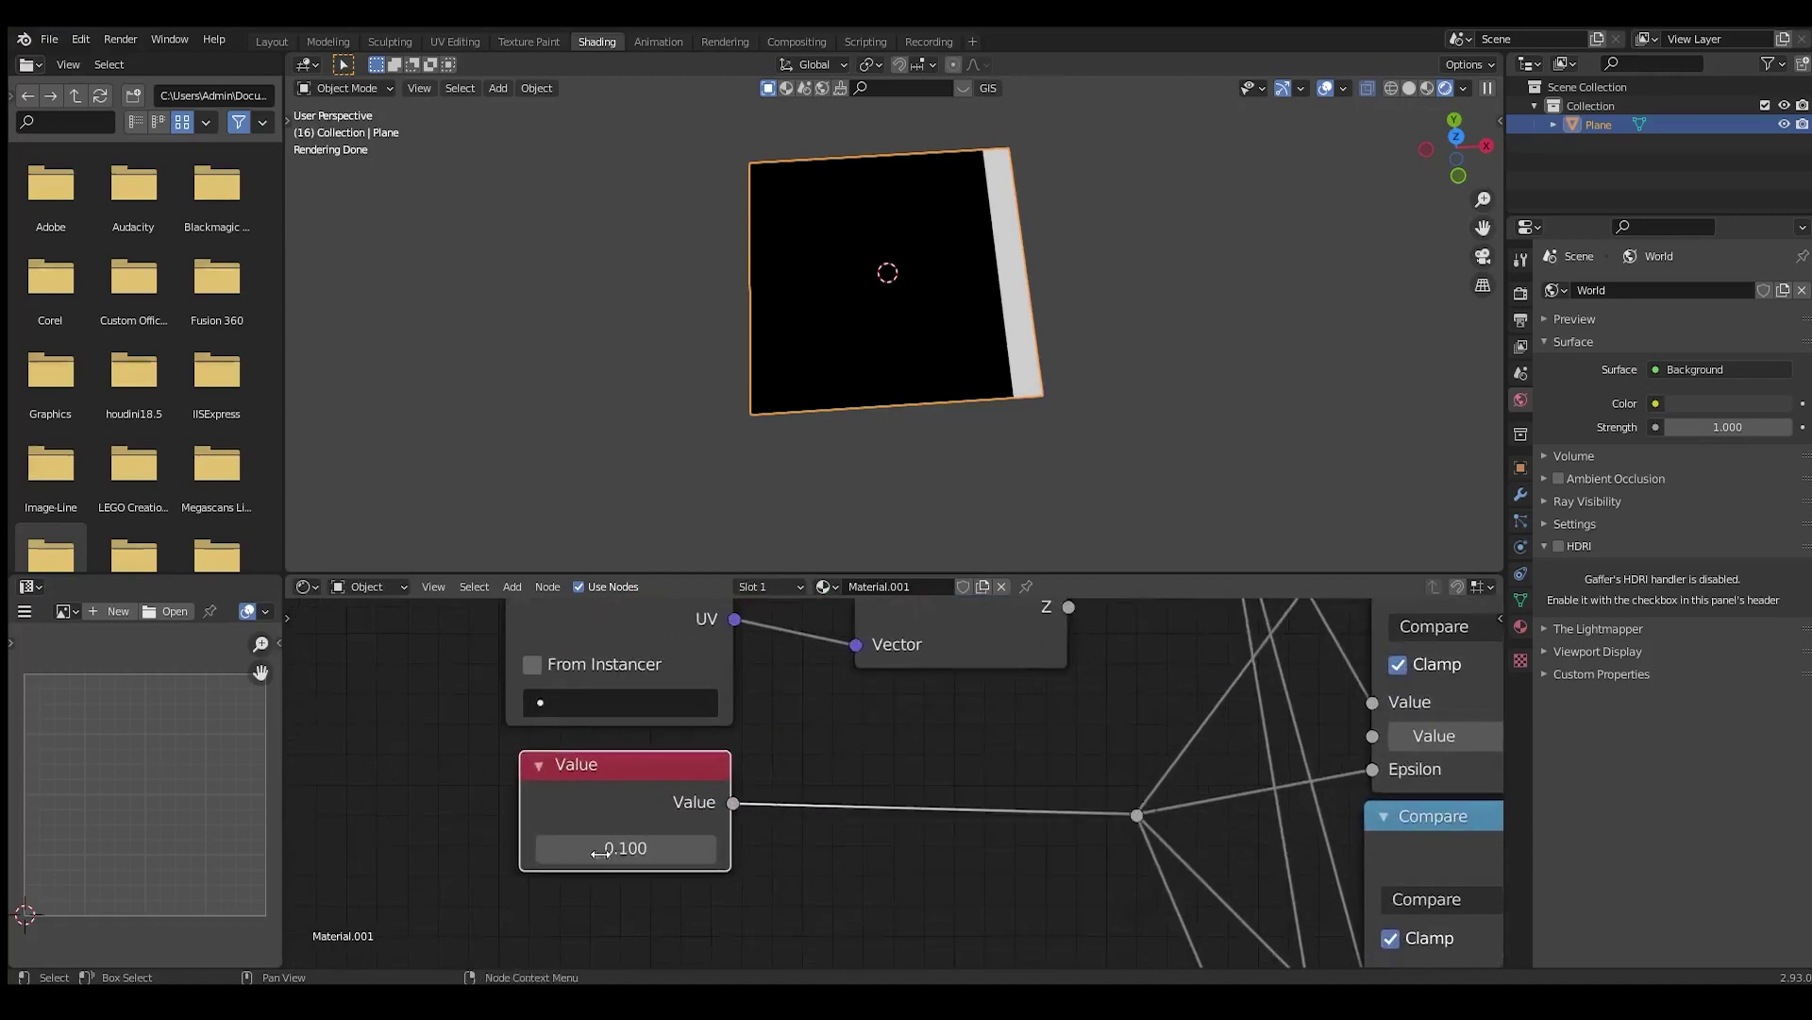
key("shift+a")
left_click(898, 723)
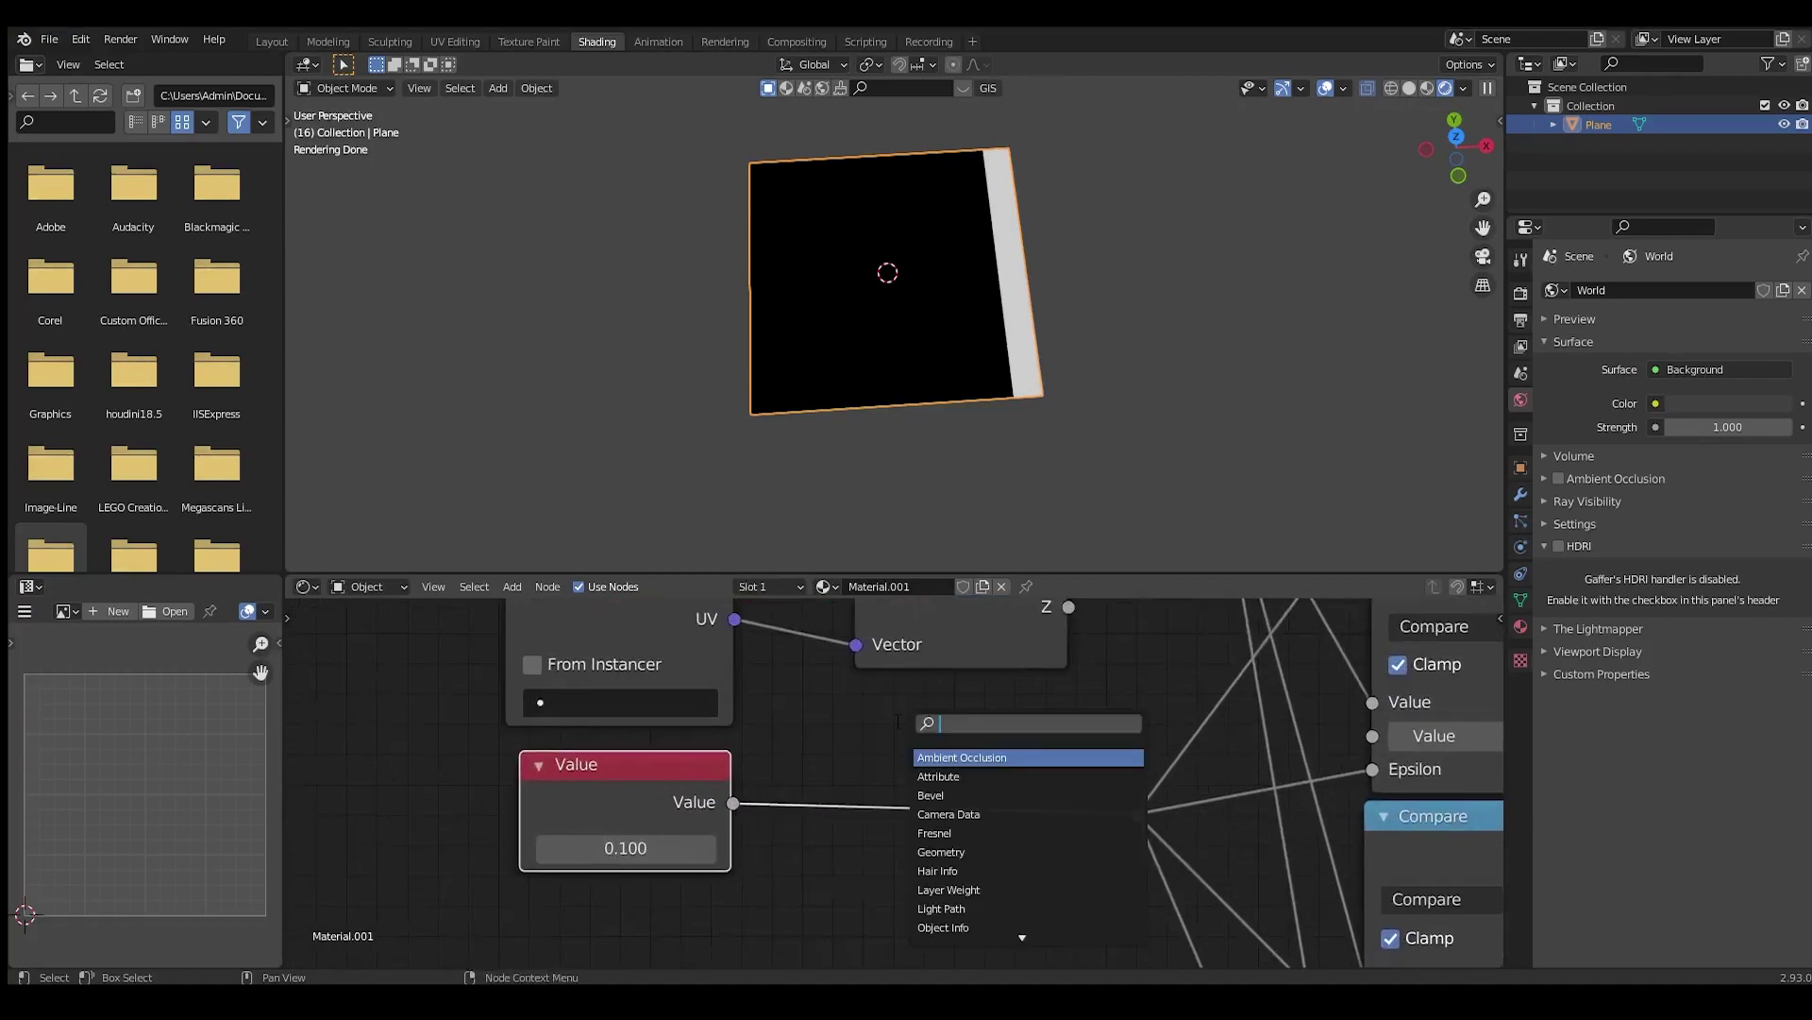
type("add")
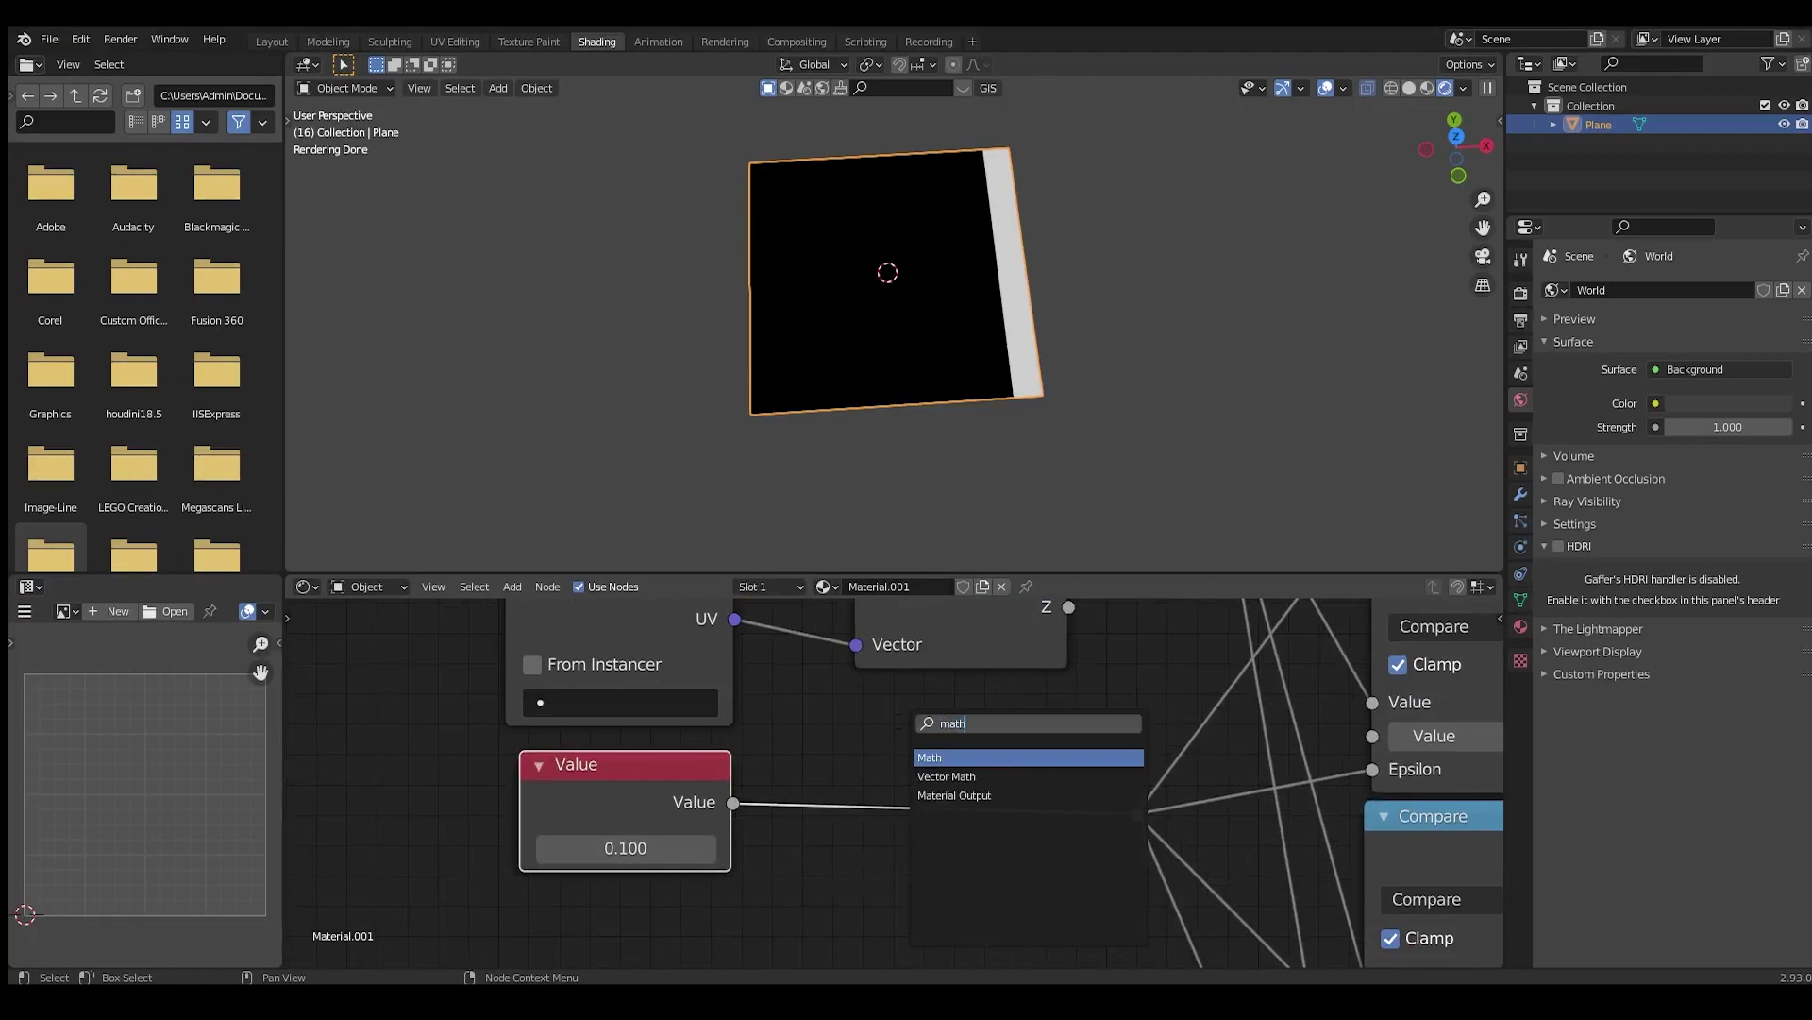
key("Return")
left_click(825, 756)
left_click(904, 802)
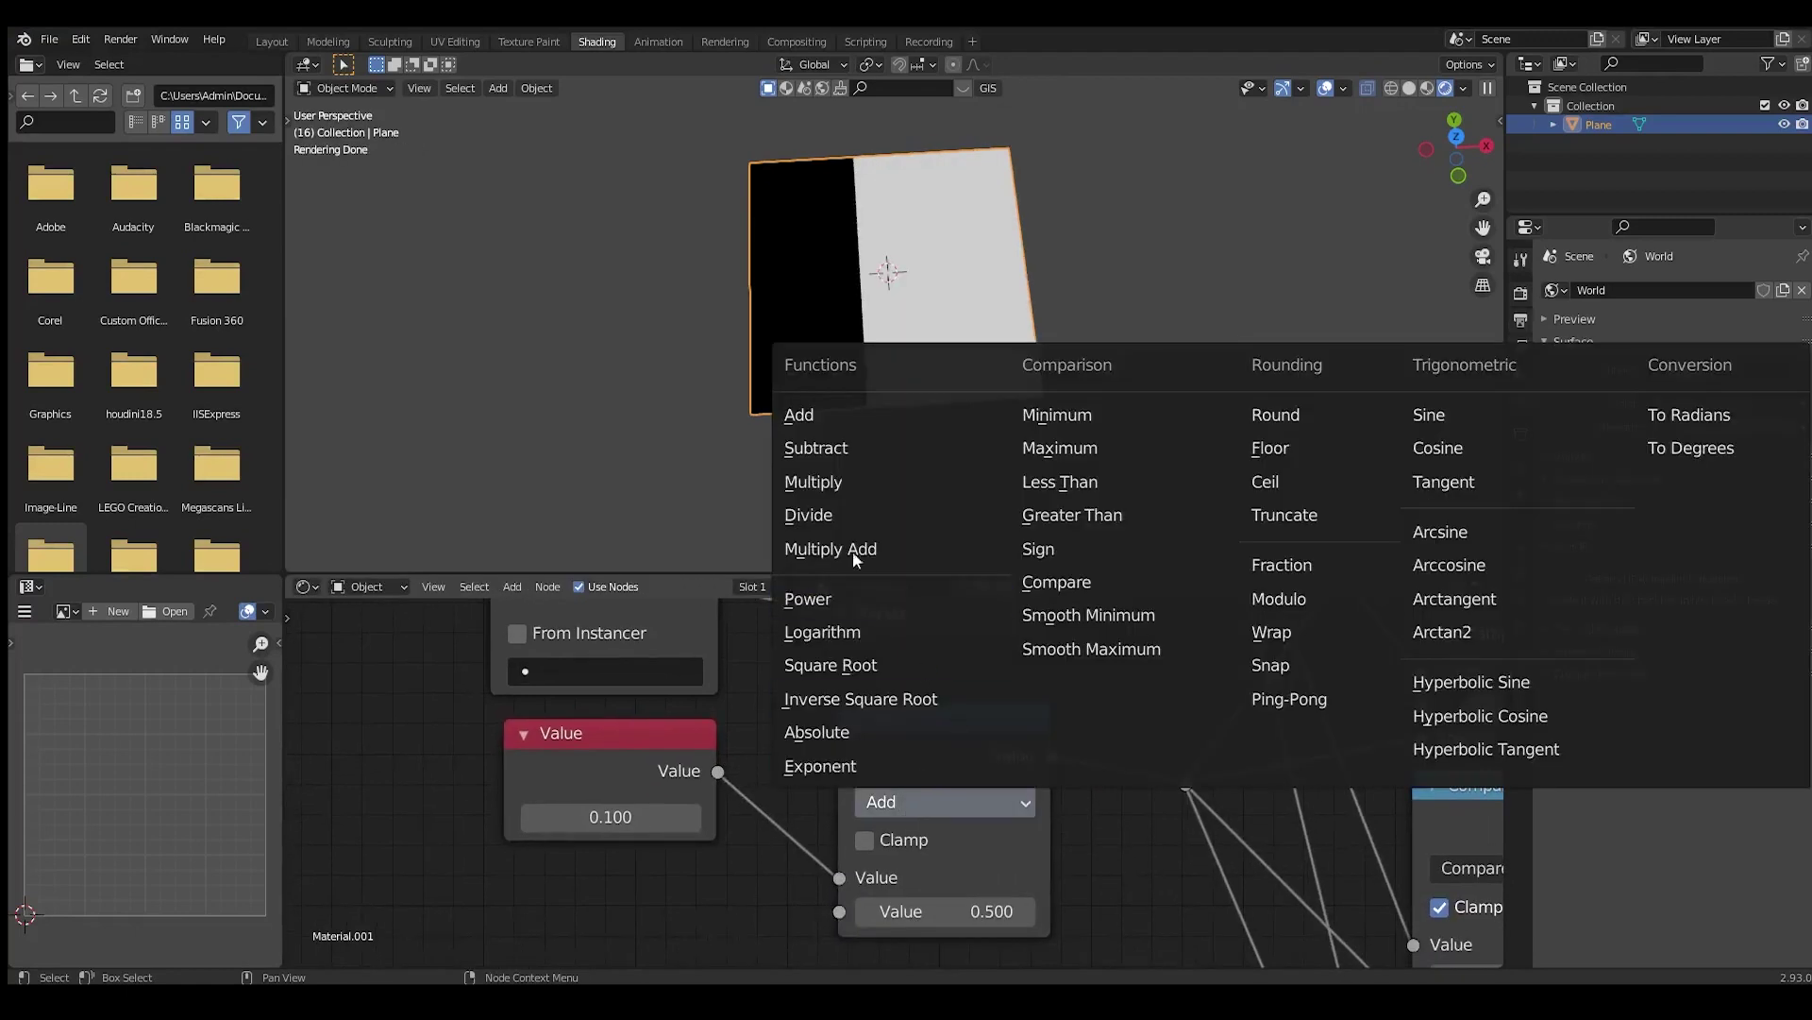
left_click(817, 519)
Set the Divide node's second Value to 100
left_click(944, 901)
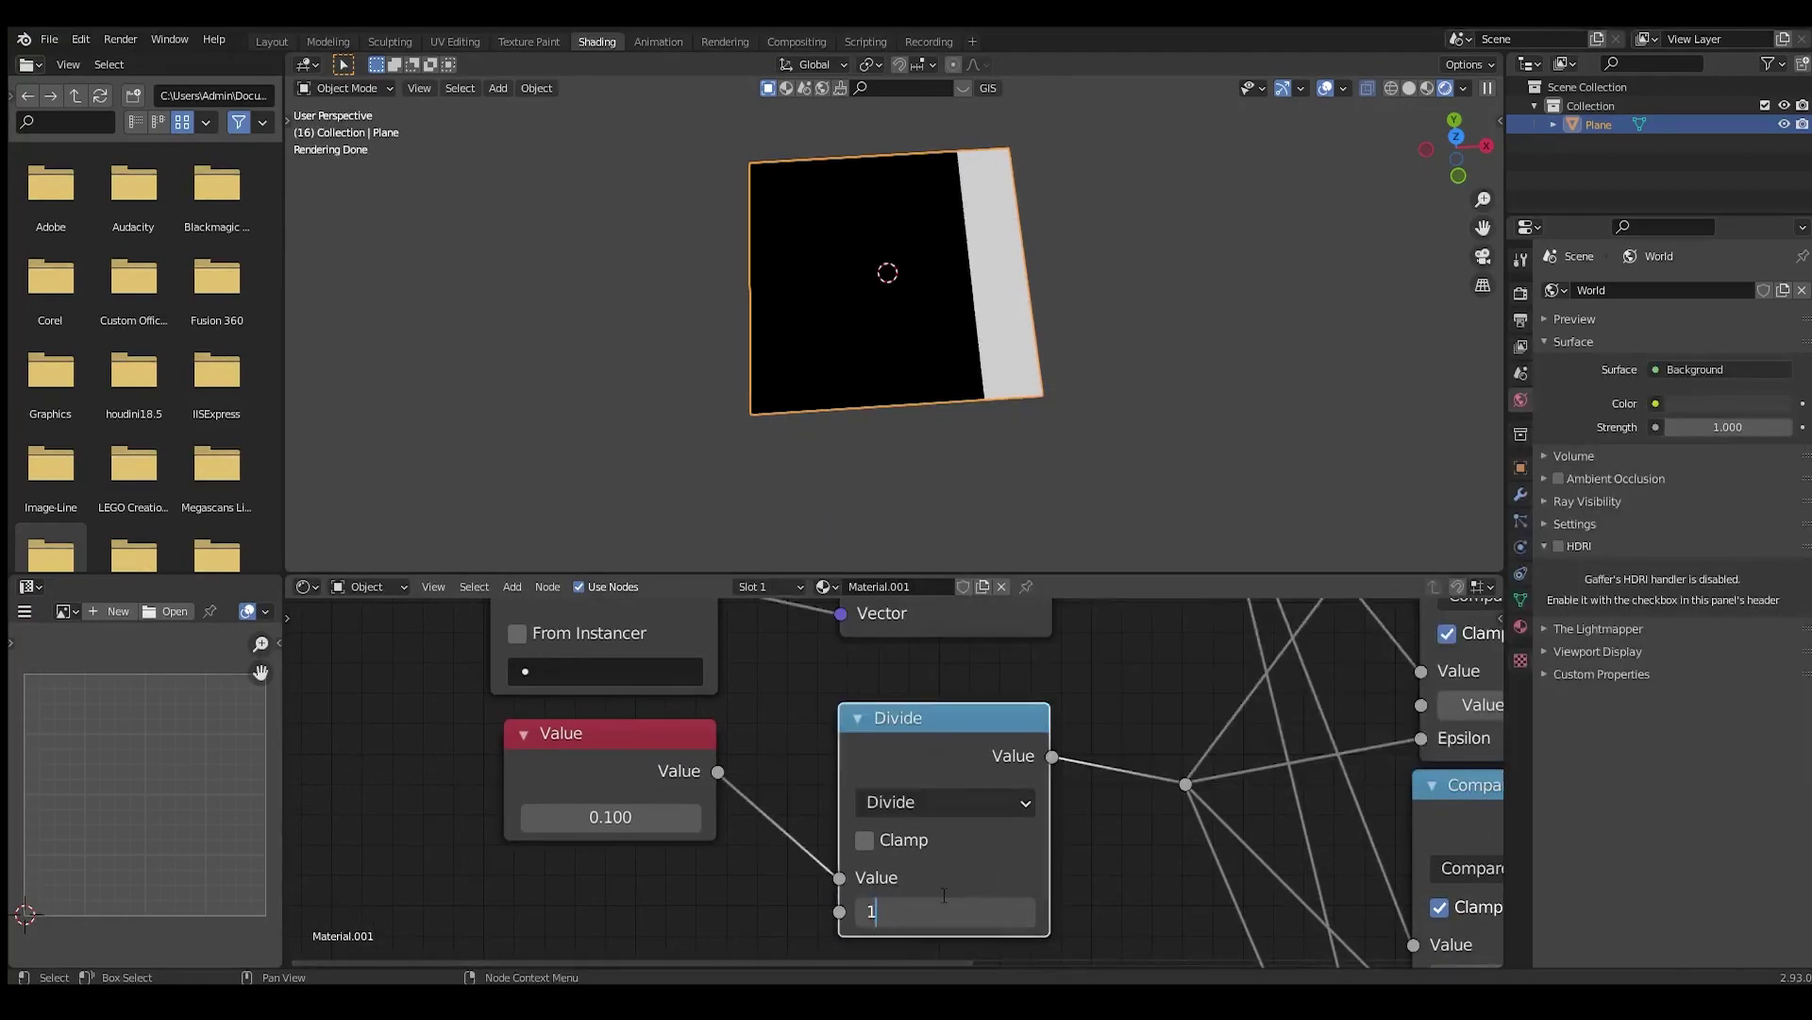
key("Return")
scroll(1121, 831, "down", 1)
middle_click_drag(737, 760, 922, 755)
scroll(816, 776, "up", 3)
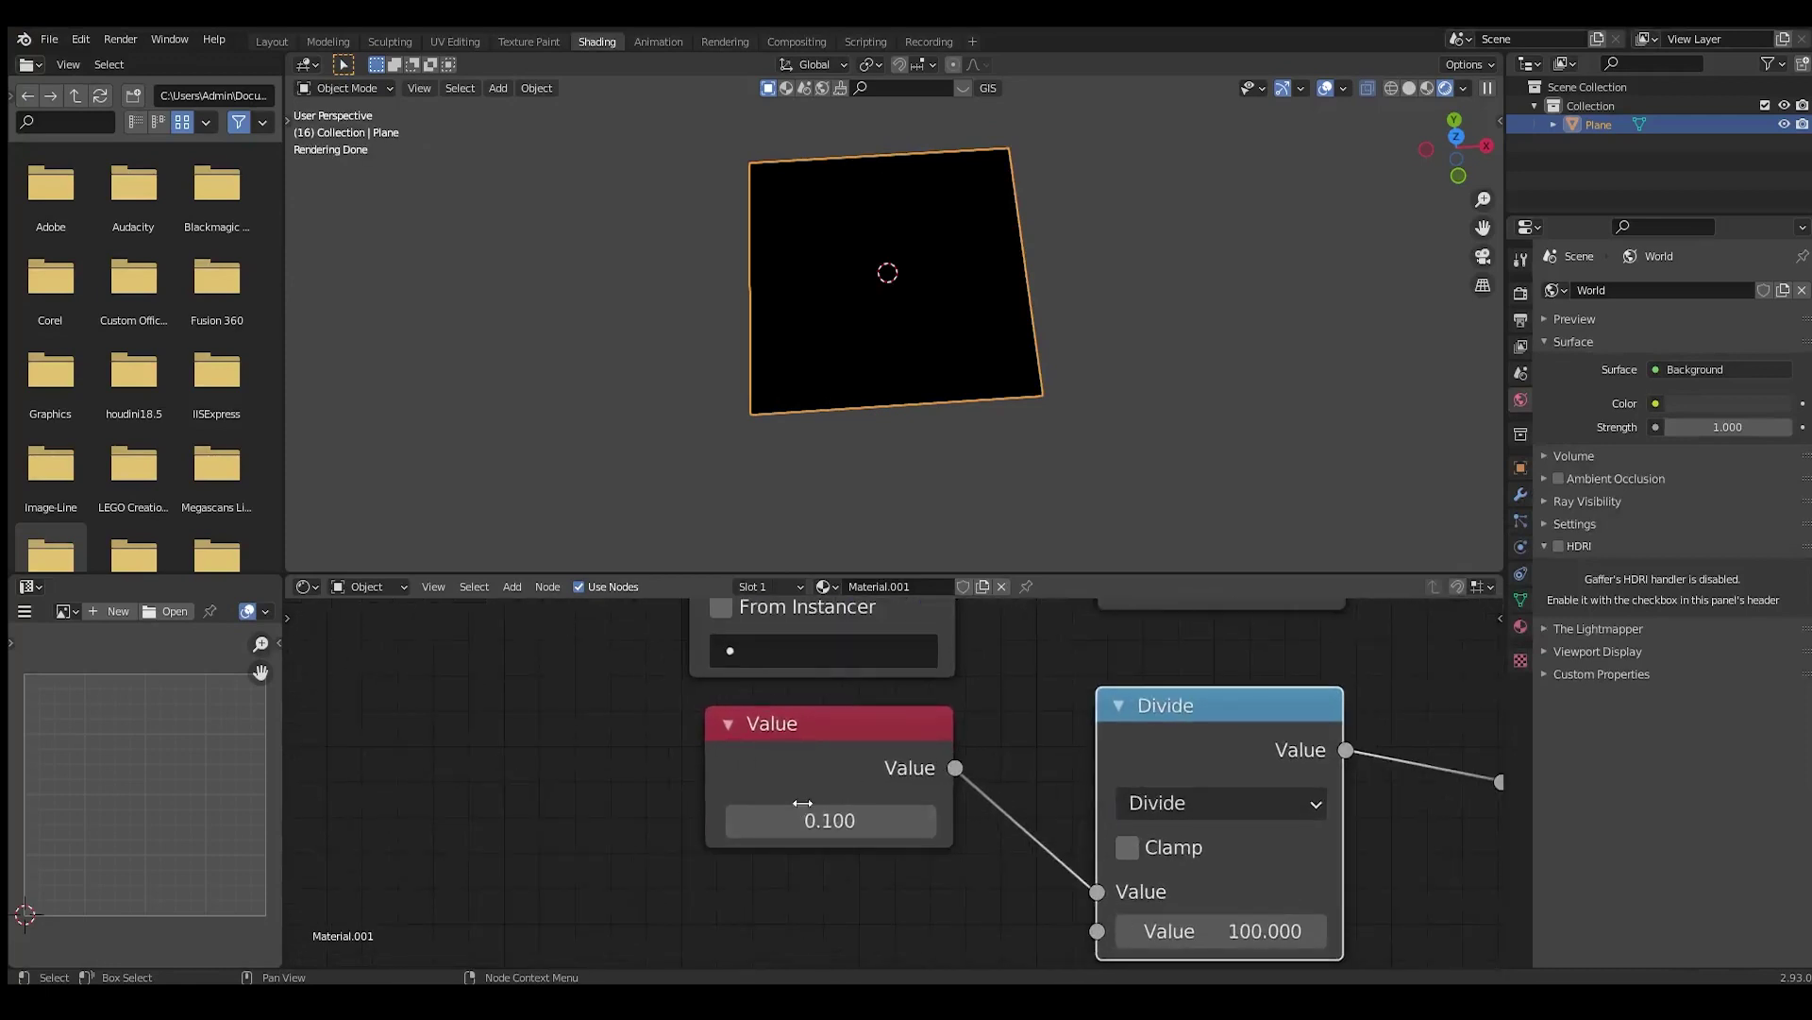
Set the Value node feeding the Divide node to 3.500
left_click_drag(802, 814, 1161, 821)
scroll(916, 774, "down", 4)
middle_click_drag(915, 774, 646, 767)
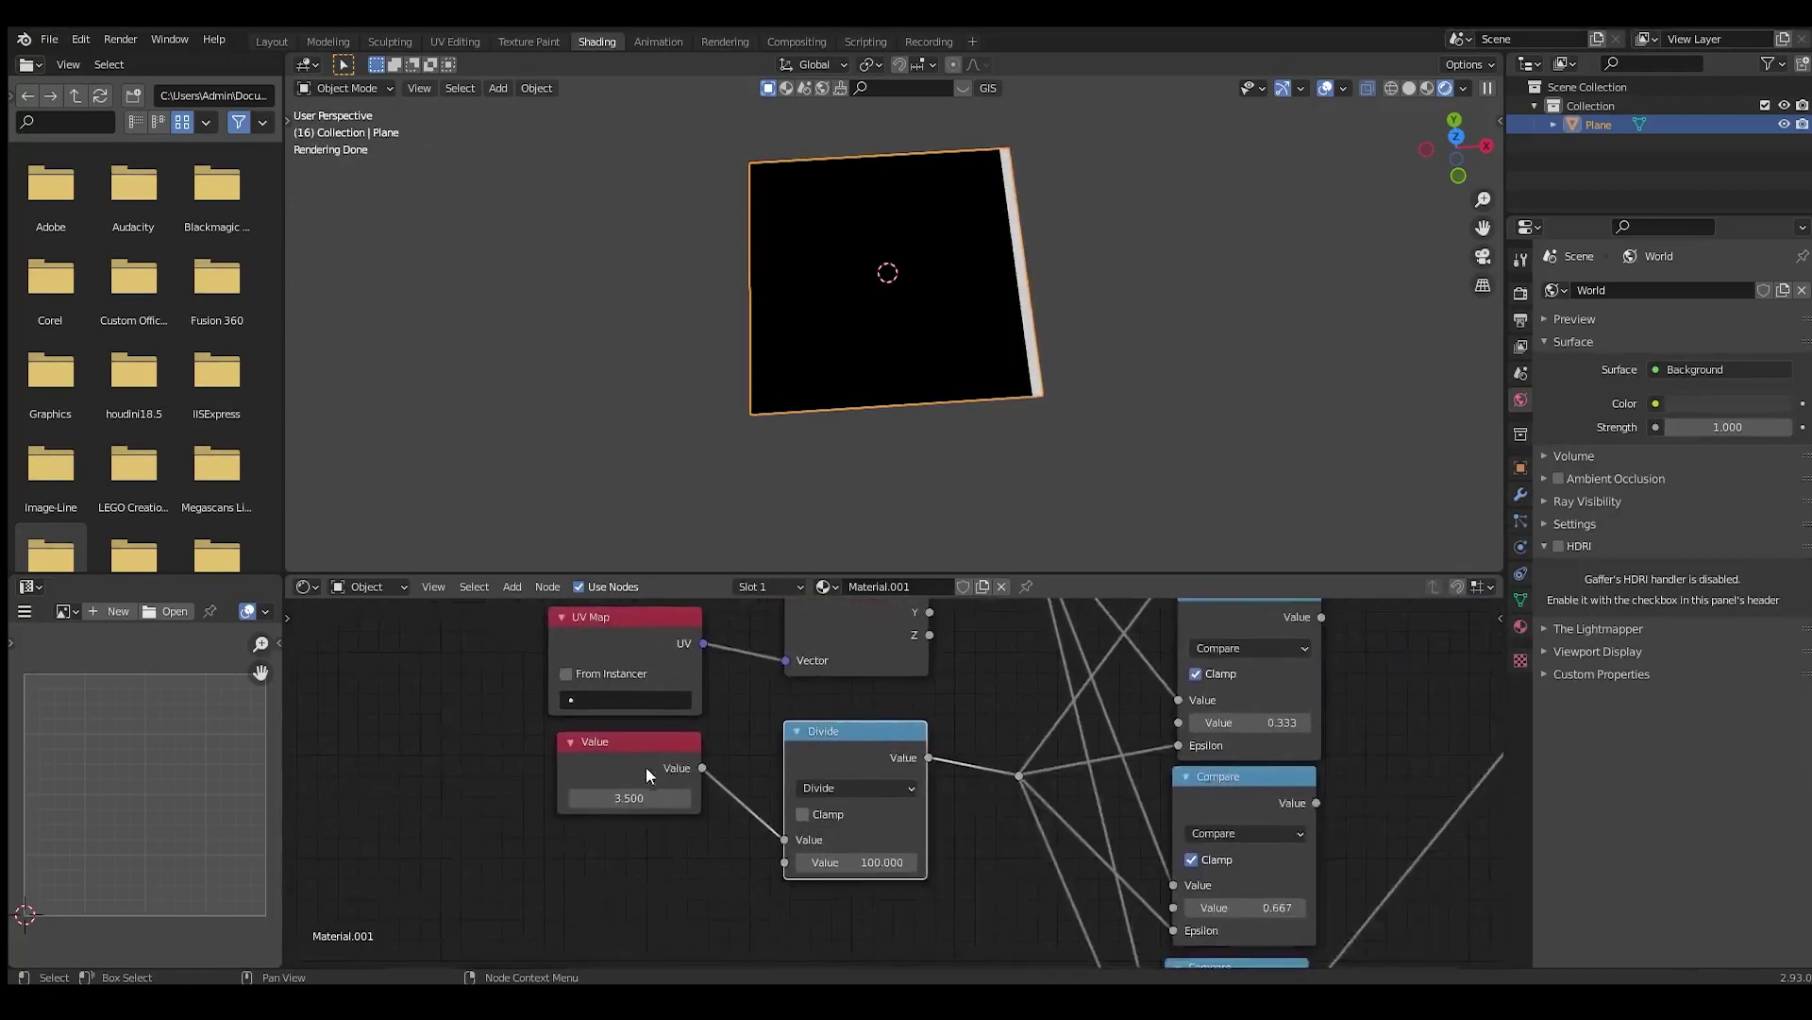
Preview all four Compare nodes in turn to check their stripe positions and widths on the plane
scroll(646, 766, "down", 8)
middle_click_drag(1090, 733, 884, 751)
scroll(883, 752, "up", 4)
left_click(762, 640, "ctrl+shift")
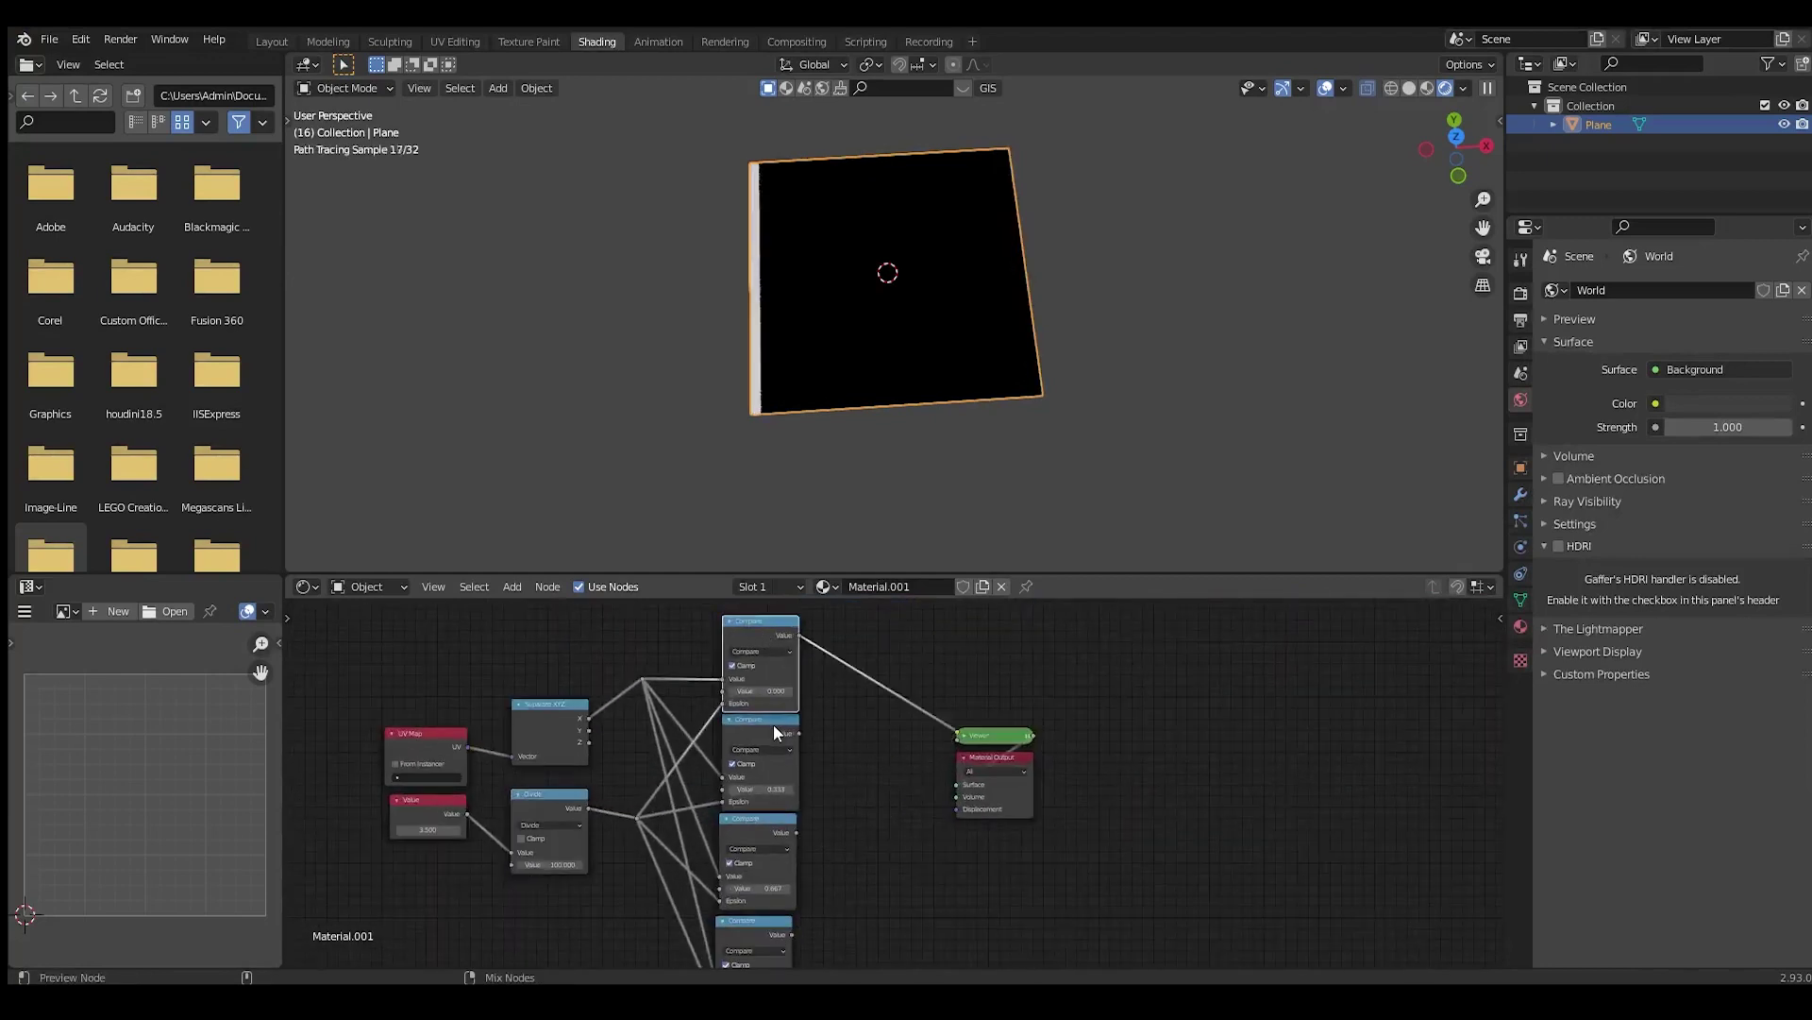
left_click(773, 732, "ctrl+shift")
left_click(762, 868, "ctrl+shift")
left_click(772, 927, "ctrl+shift")
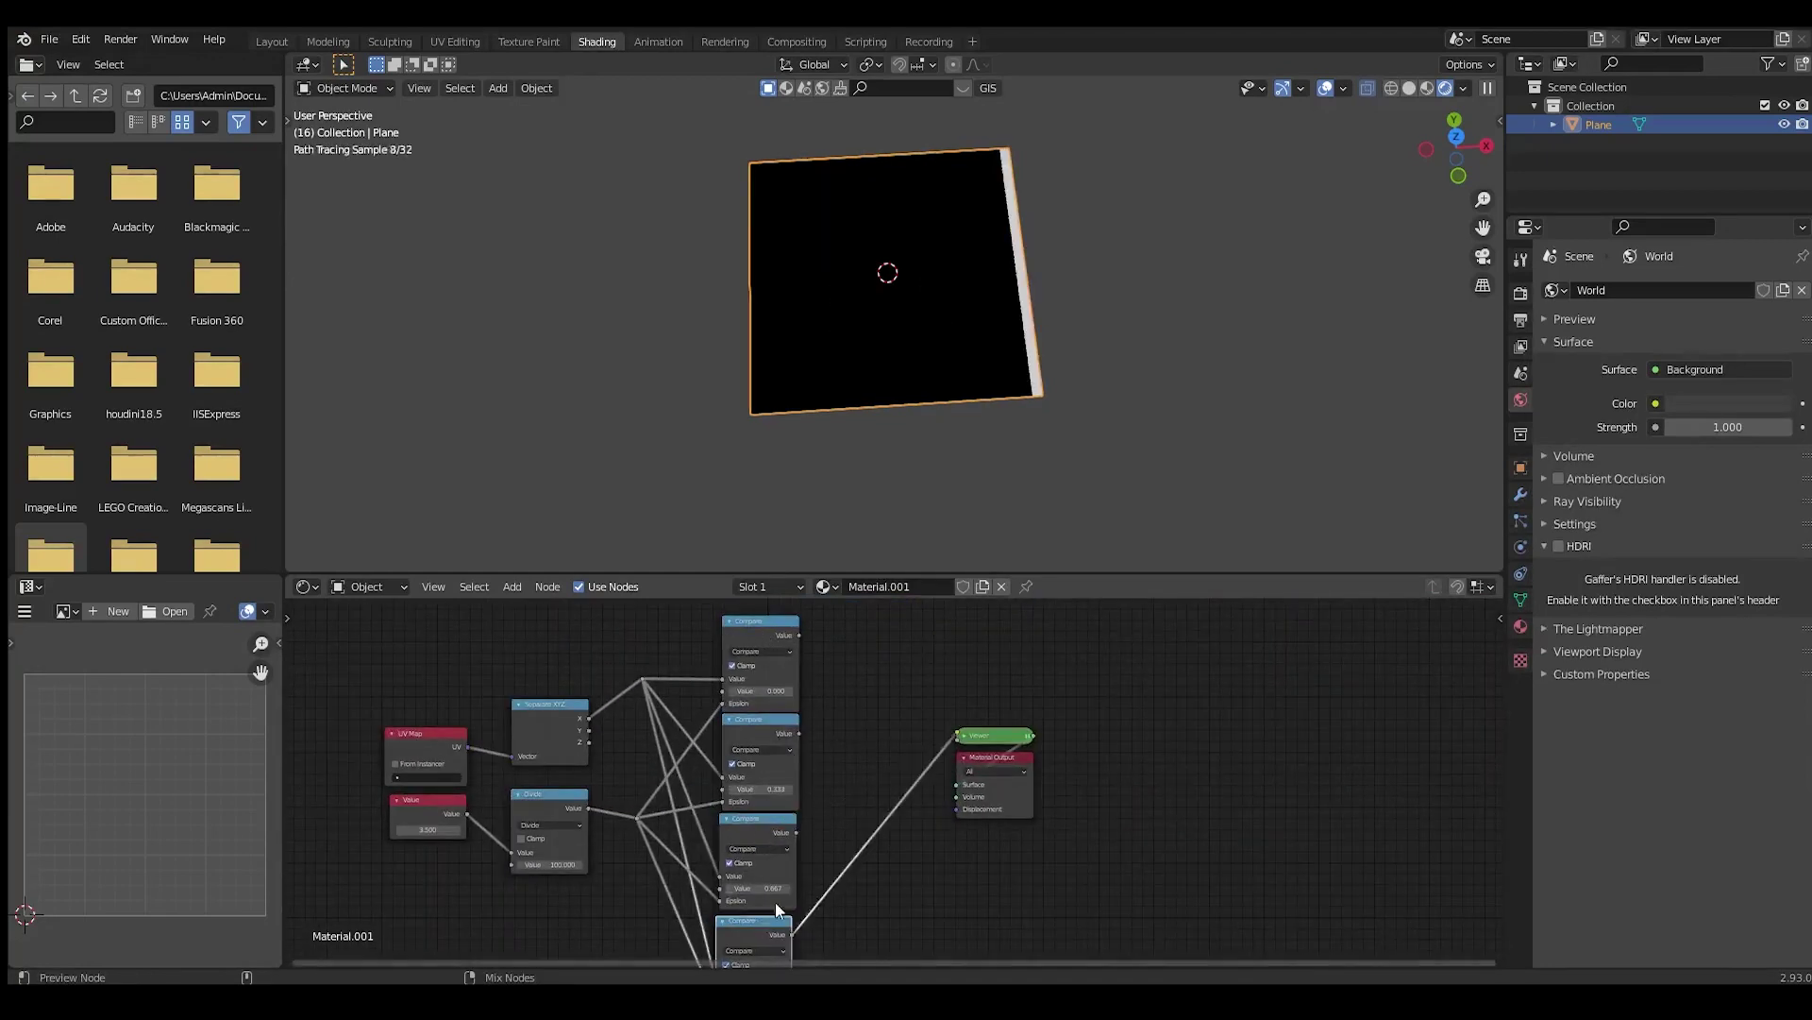
scroll(880, 840, "down", 4)
scroll(890, 699, "up", 5)
middle_click_drag(890, 700, 858, 700)
key("shift+a")
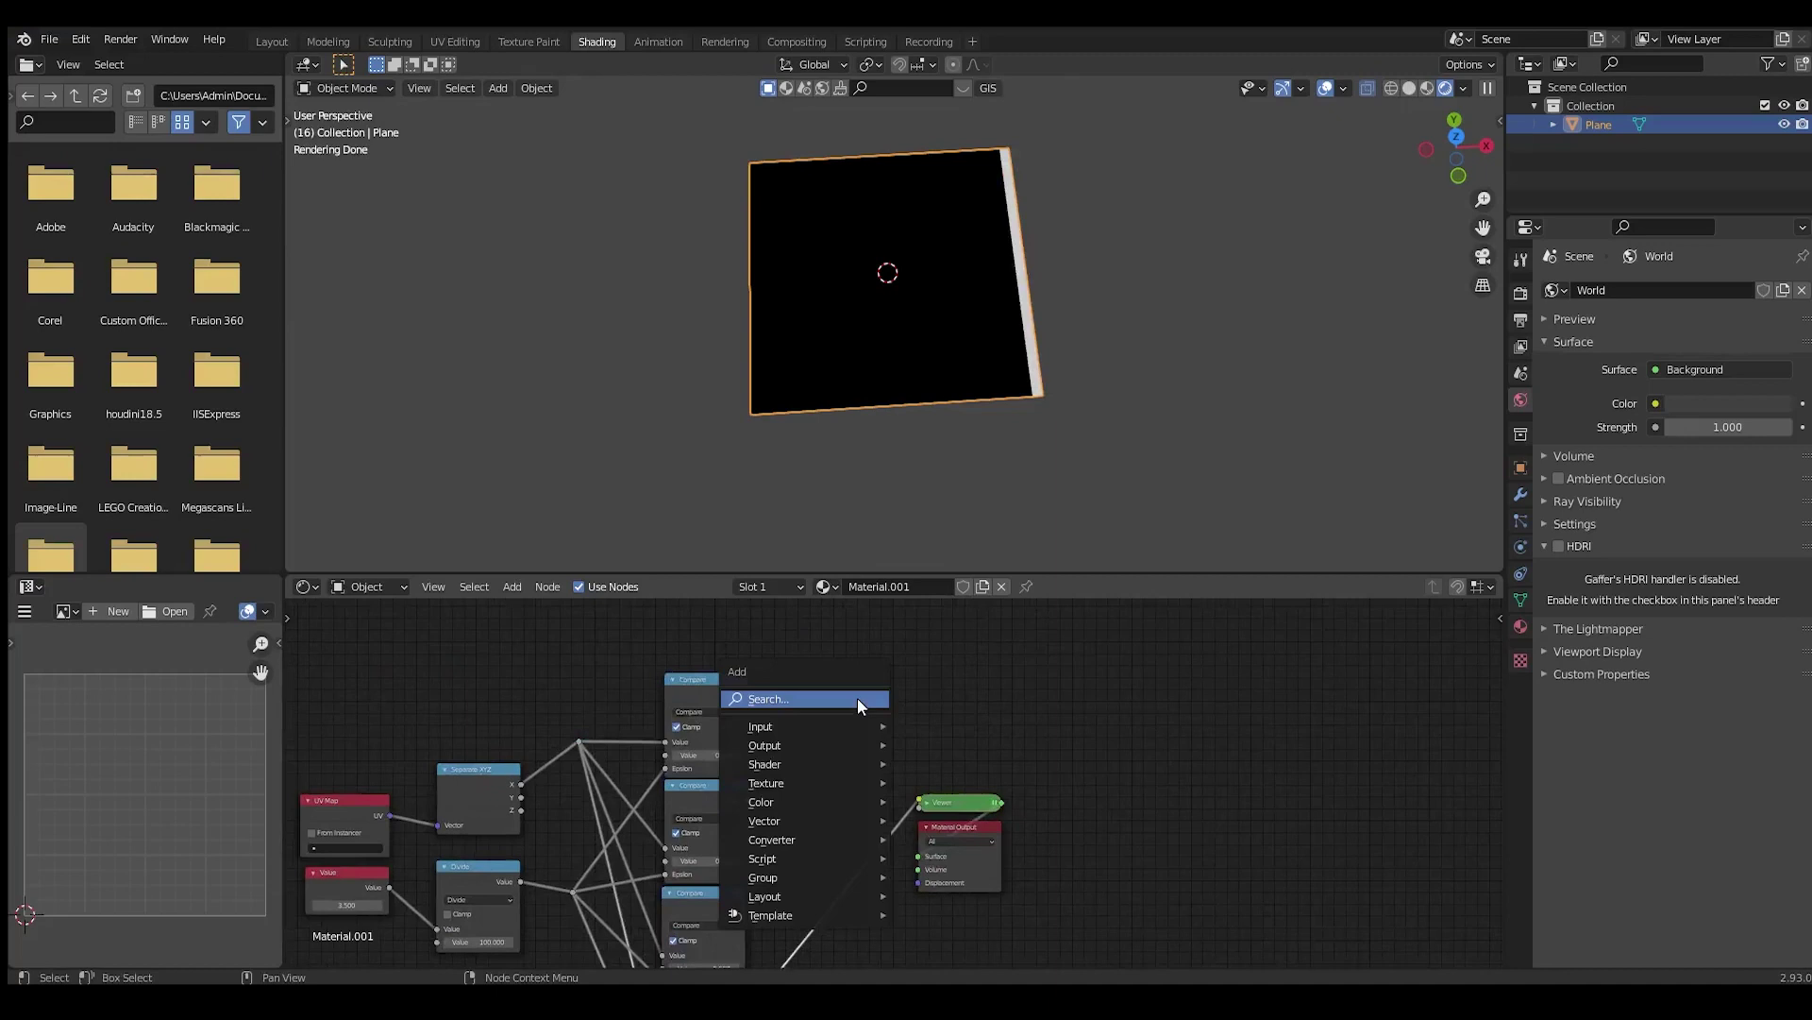
left_click(857, 699)
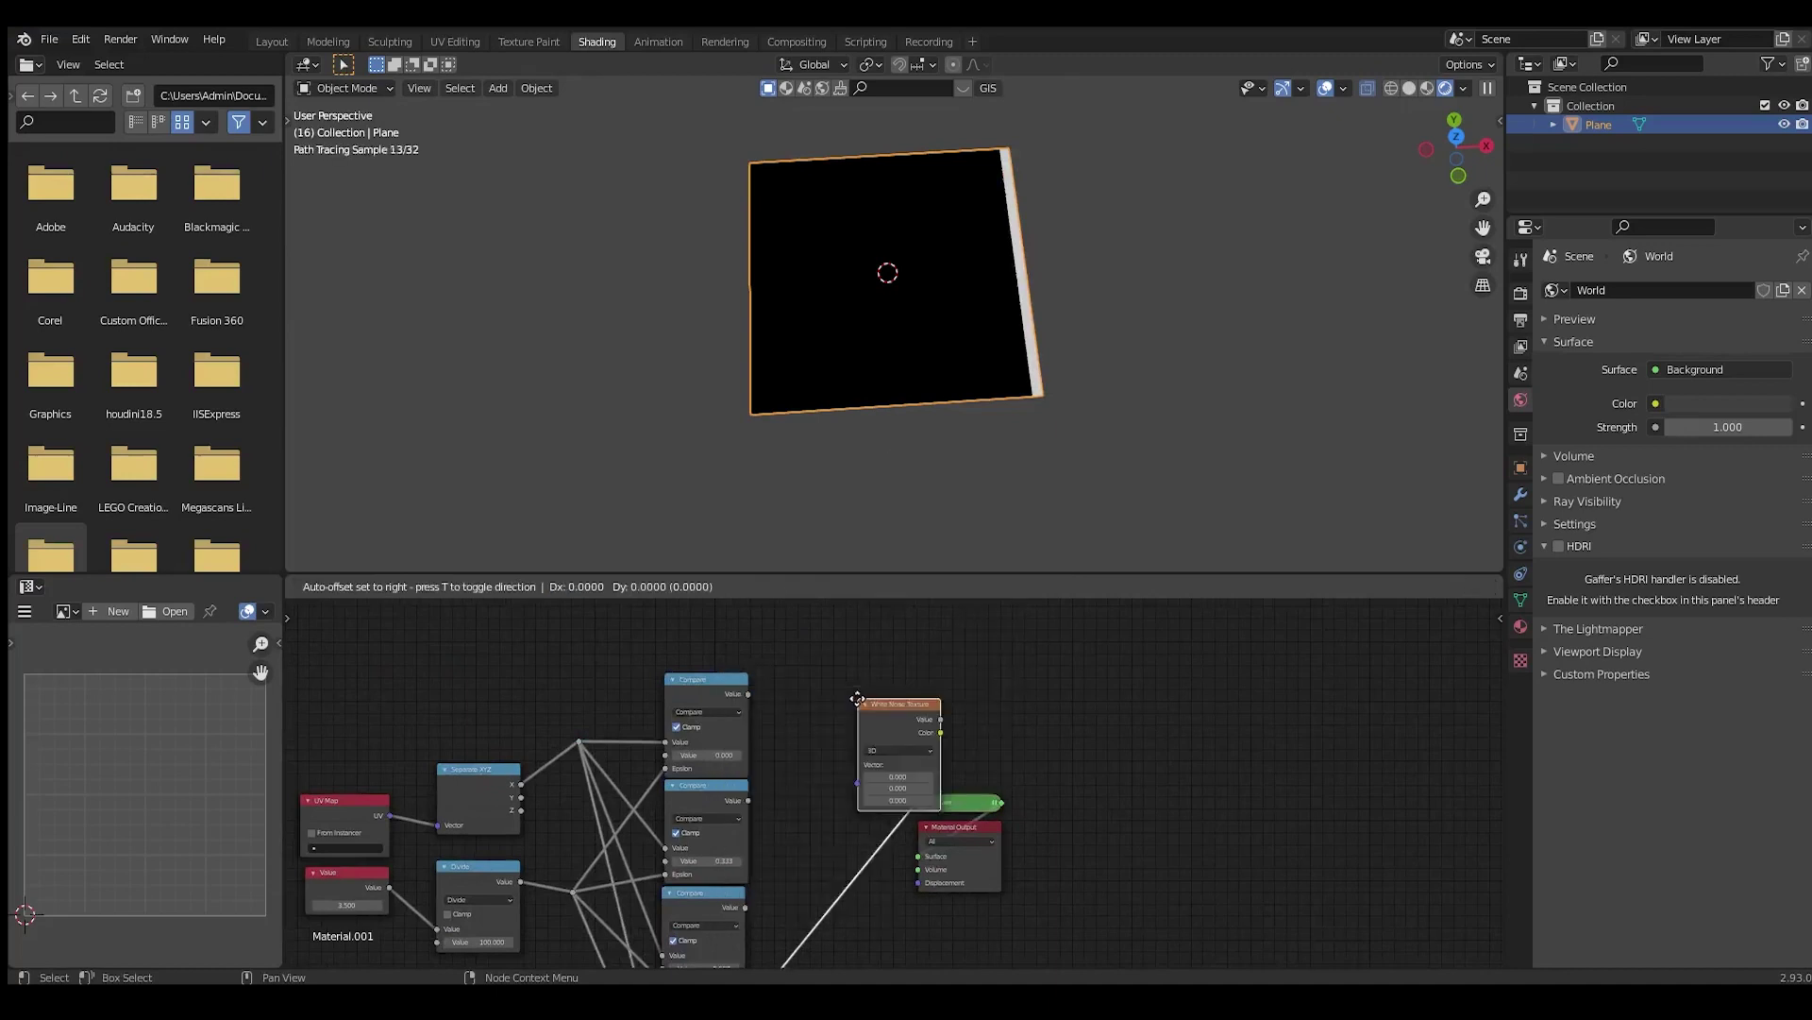
key("Escape")
Insert a Math node set to Add and connect the outputs of the first two Compare nodes to its two values
key("shift+a")
left_click(804, 612)
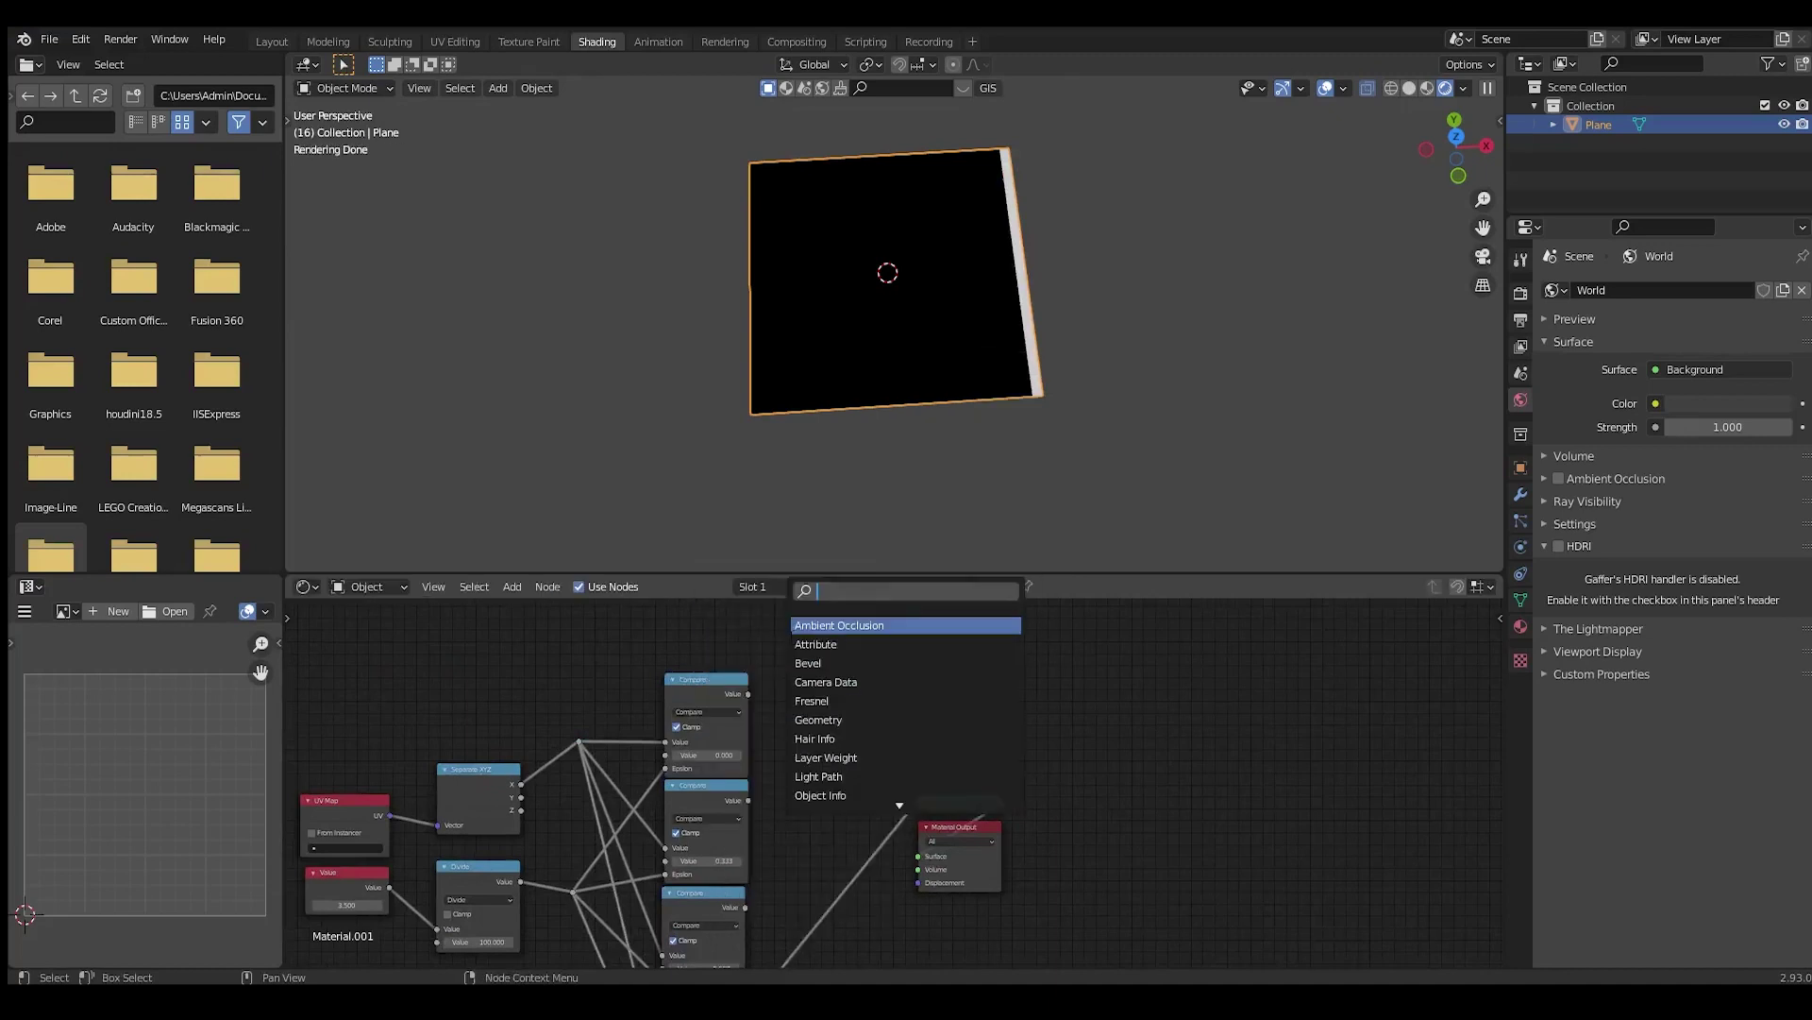
type("math")
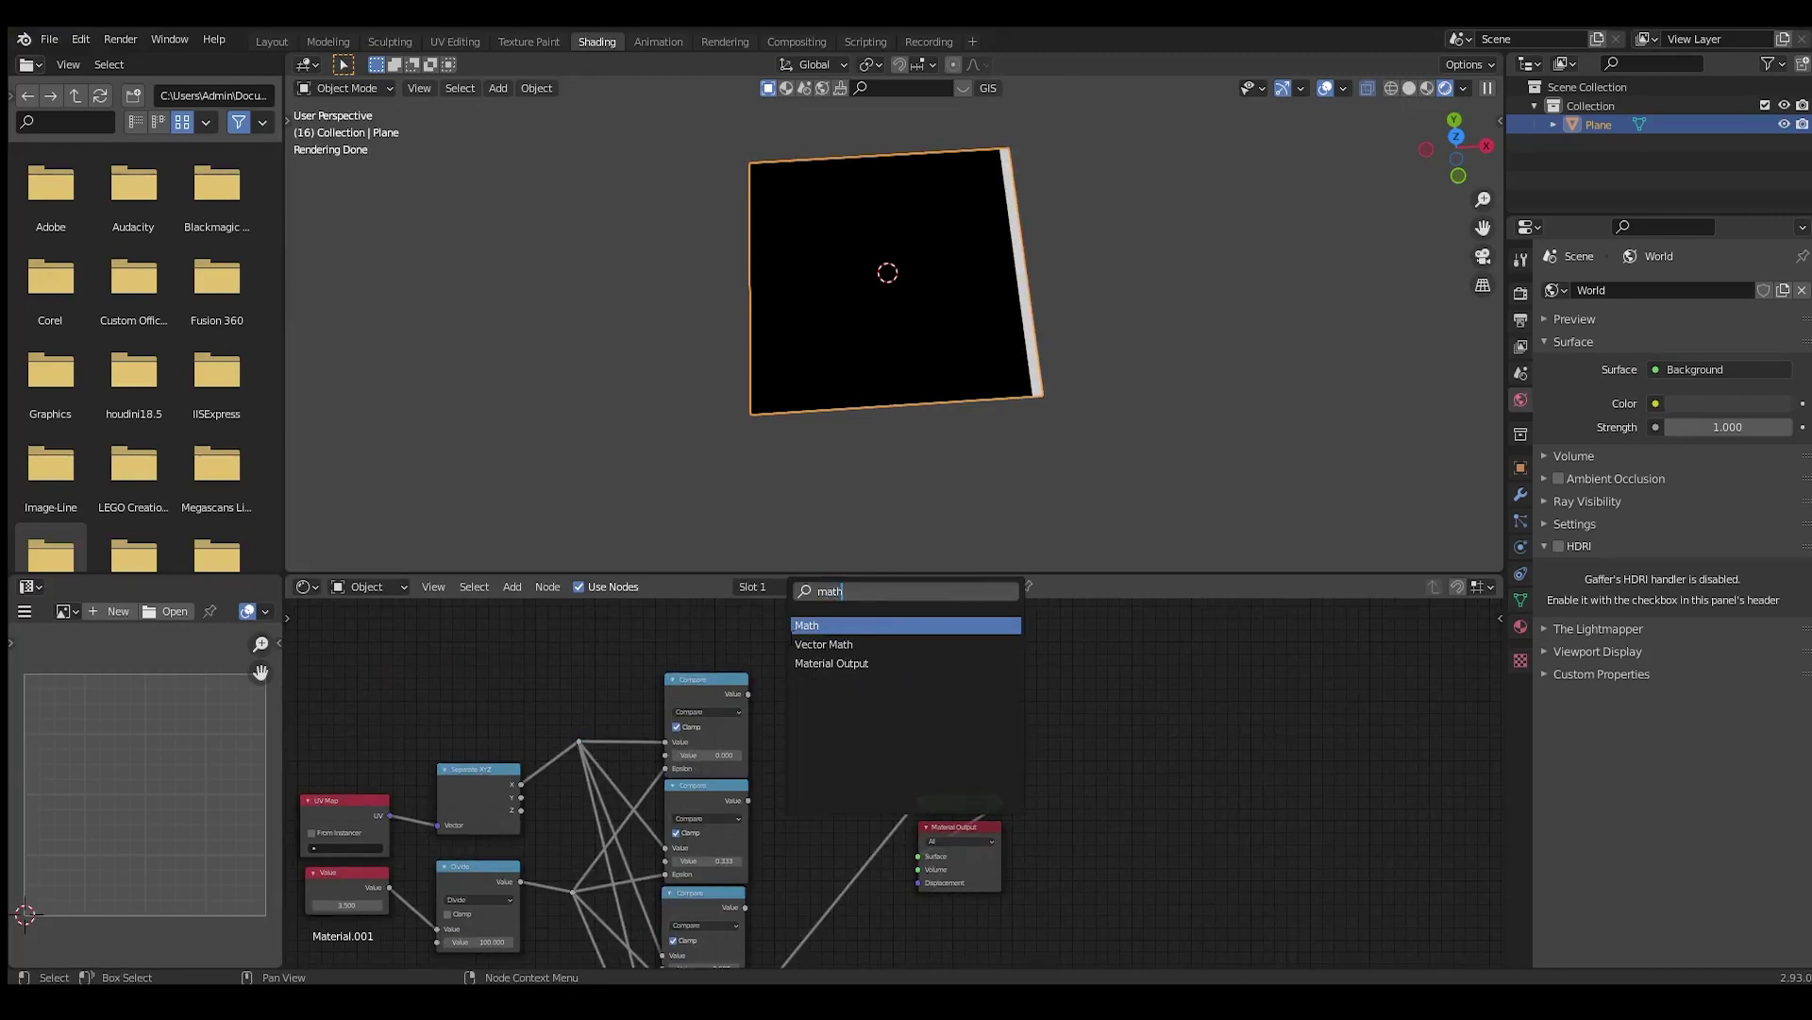
key("Return")
left_click(783, 714)
left_click_drag(749, 694, 749, 801)
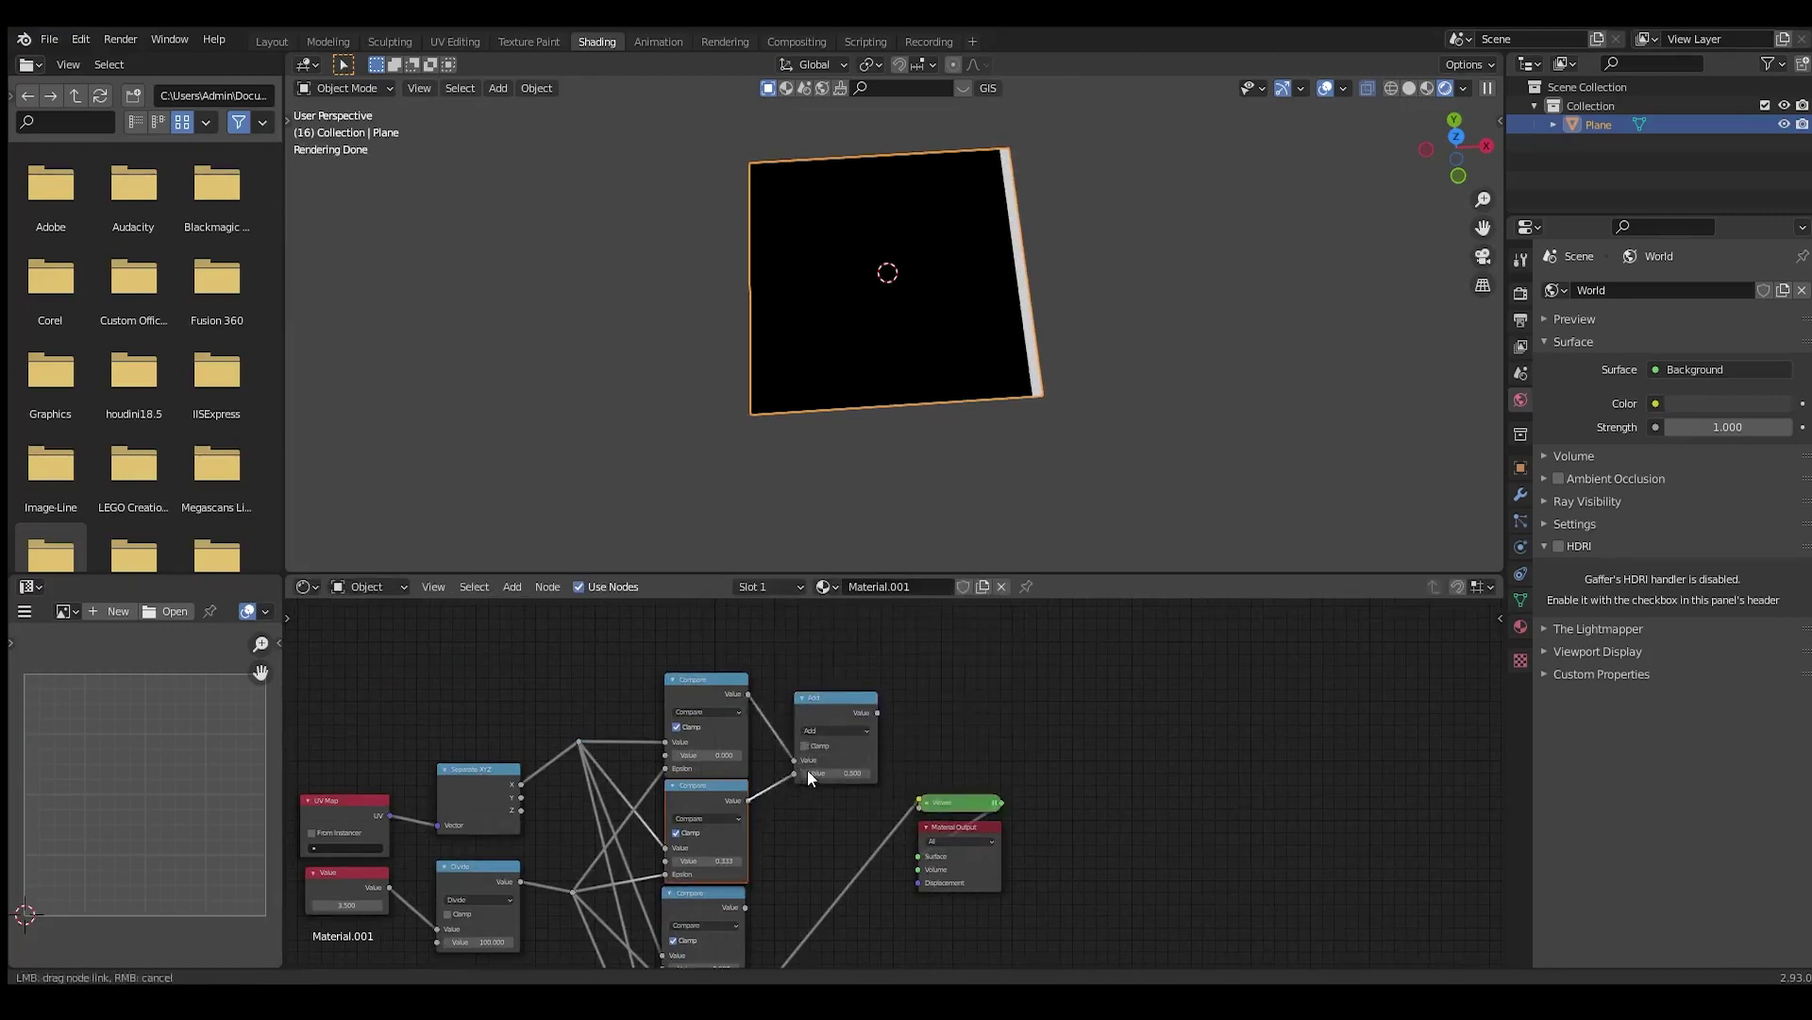
Duplicate the Add node beneath the first and feed it with the outputs of the third and fourth Compare nodes
scroll(807, 769, "down", 3)
key("shift+d")
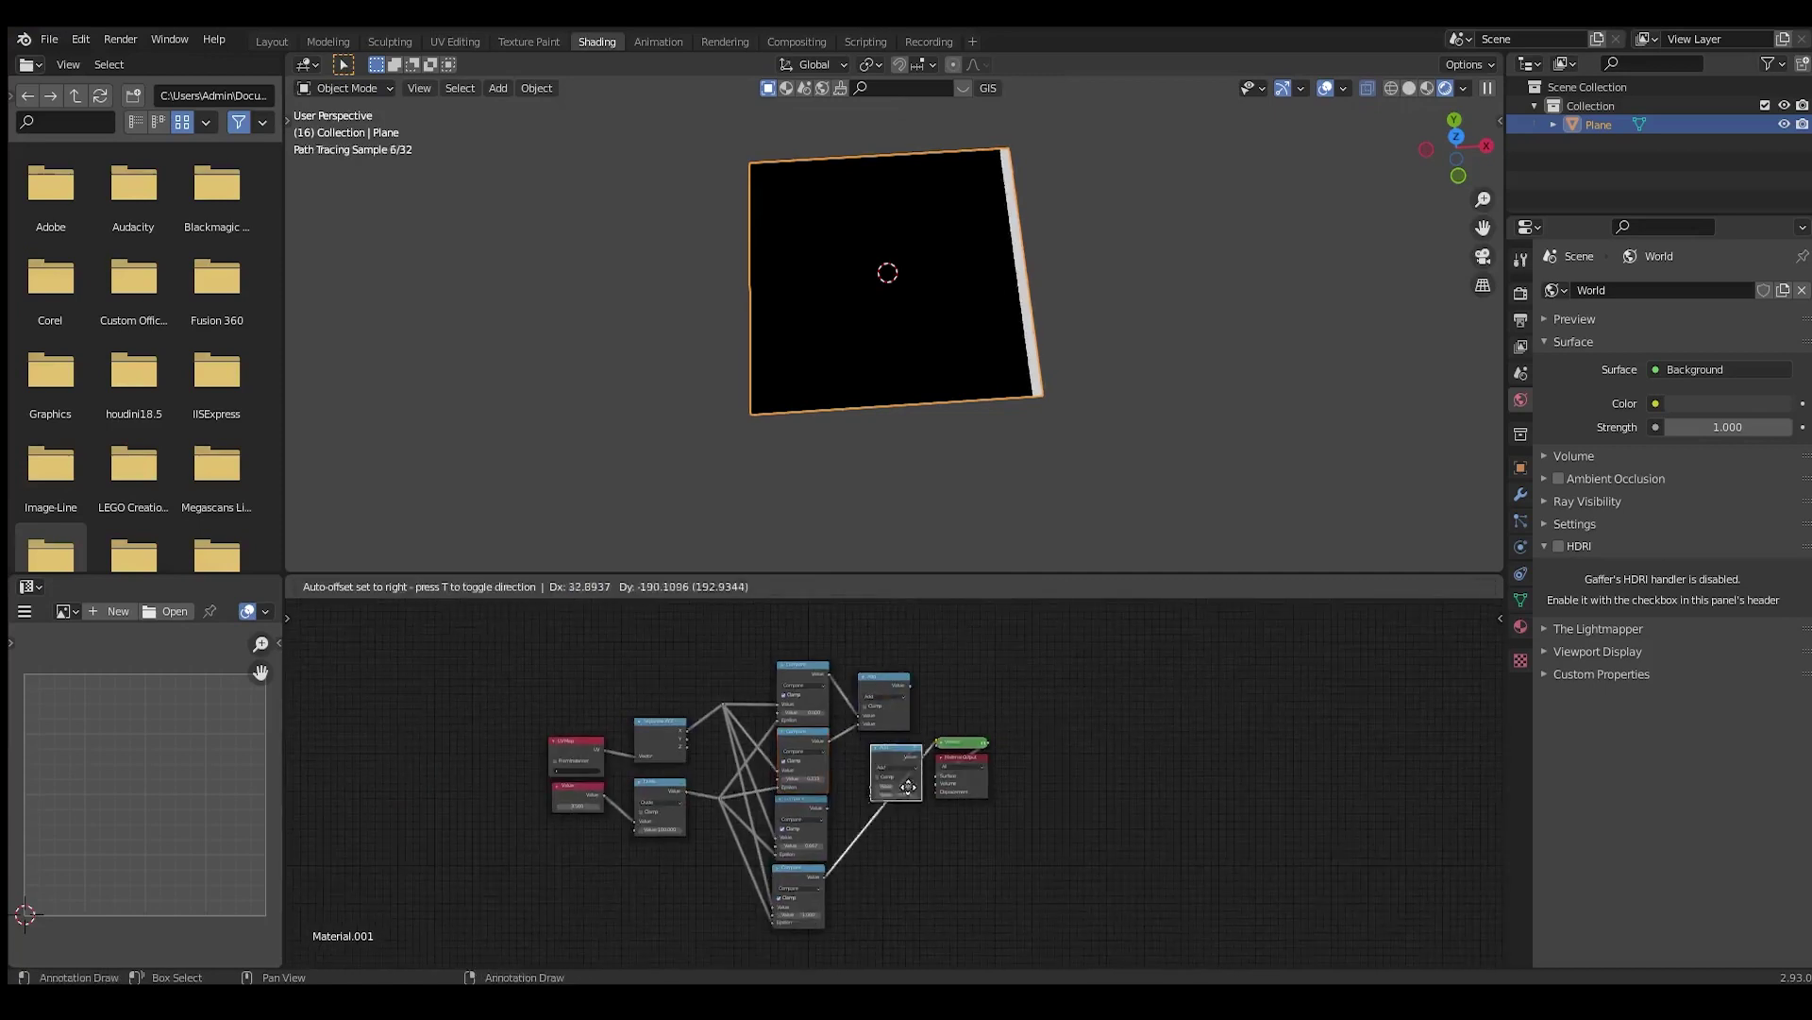
left_click(893, 798)
scroll(801, 820, "up", 4)
left_click(783, 810)
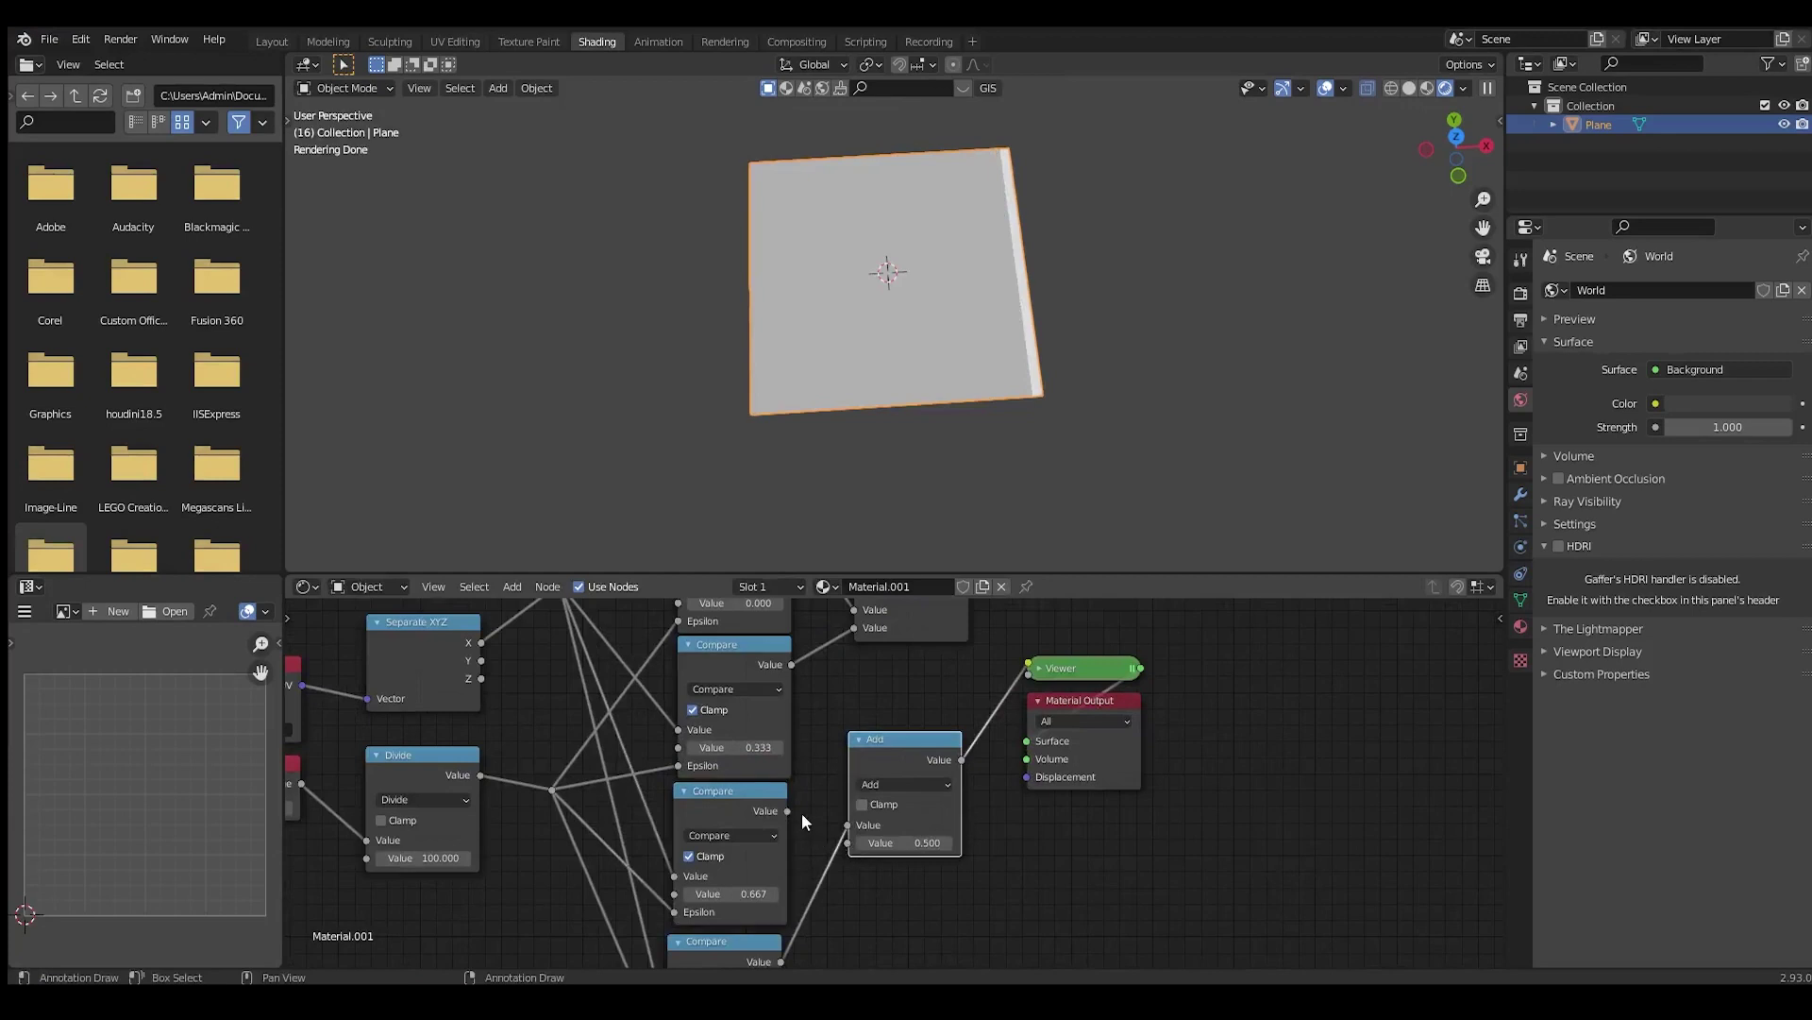
left_click_drag(788, 811, 848, 842)
scroll(934, 796, "down", 7)
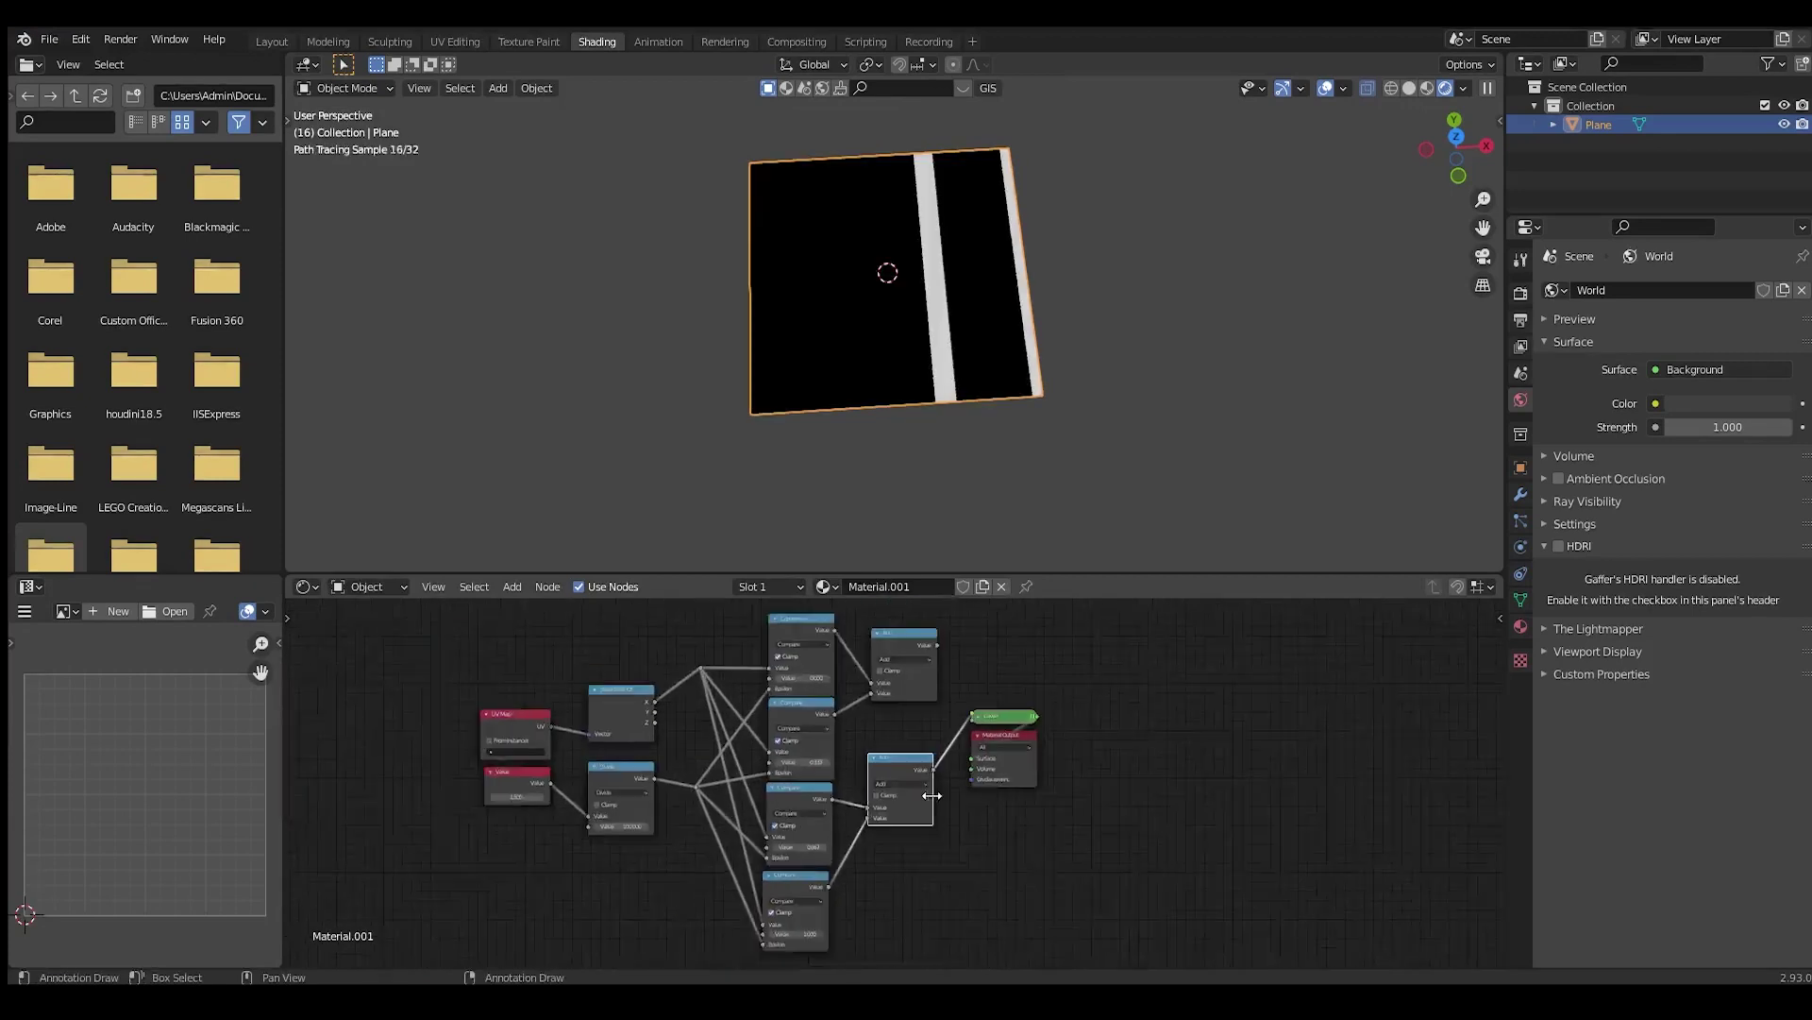
Duplicate another Add node, combine both existing sums in it, and move the Viewer and Material Output nodes out to make room
middle_click_drag(934, 797, 860, 827)
scroll(827, 813, "up", 5)
middle_click_drag(850, 653, 835, 693)
left_click(807, 670)
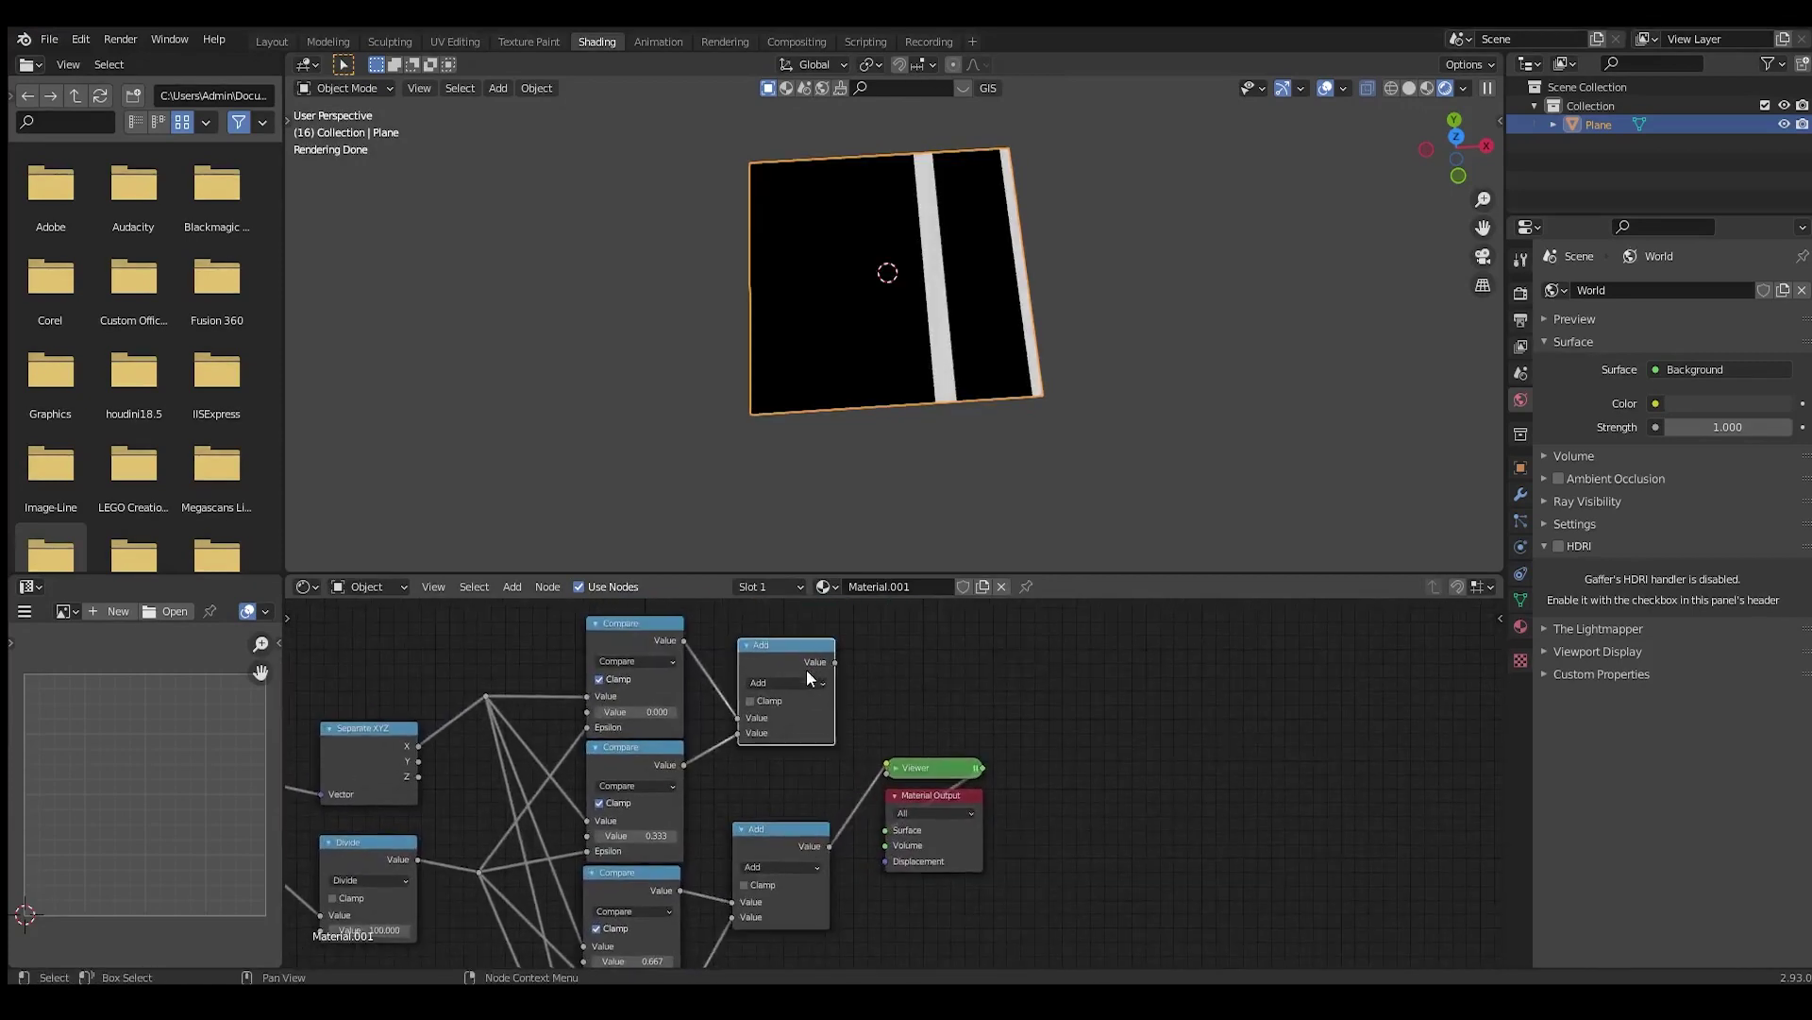
key("shift+a")
key("shift+d")
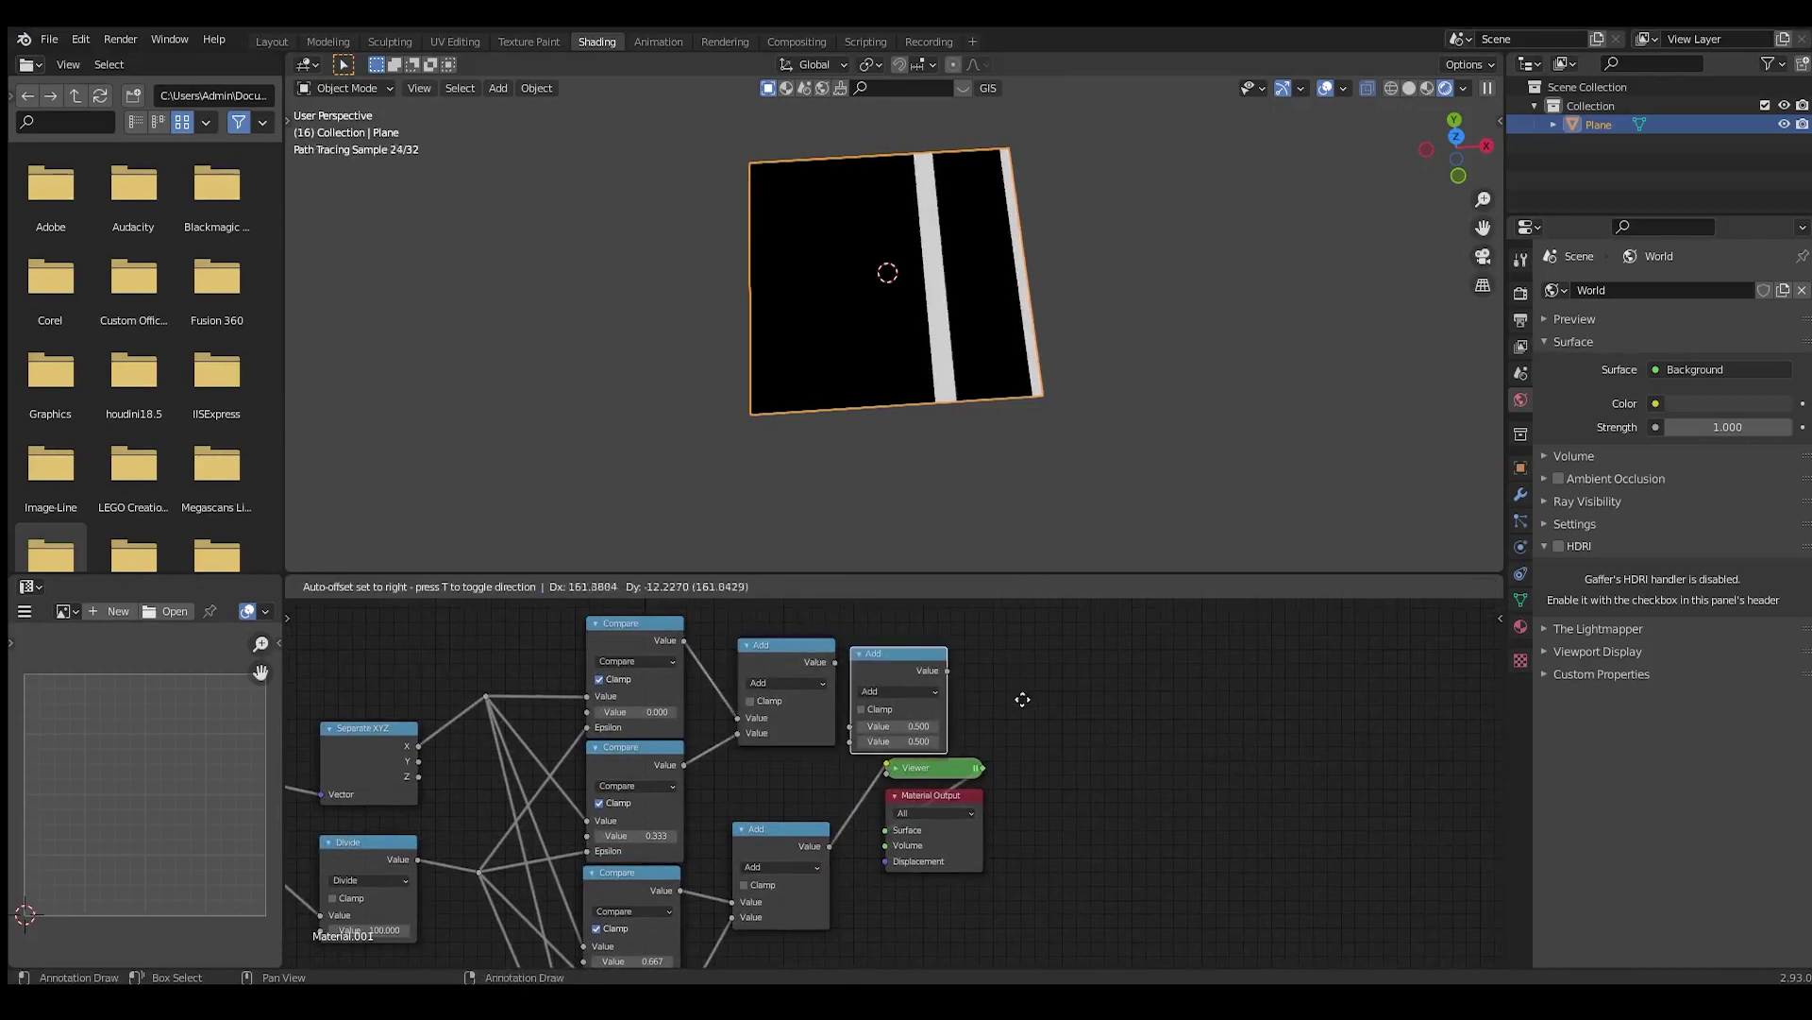
left_click(1049, 706)
left_click_drag(835, 662, 887, 727)
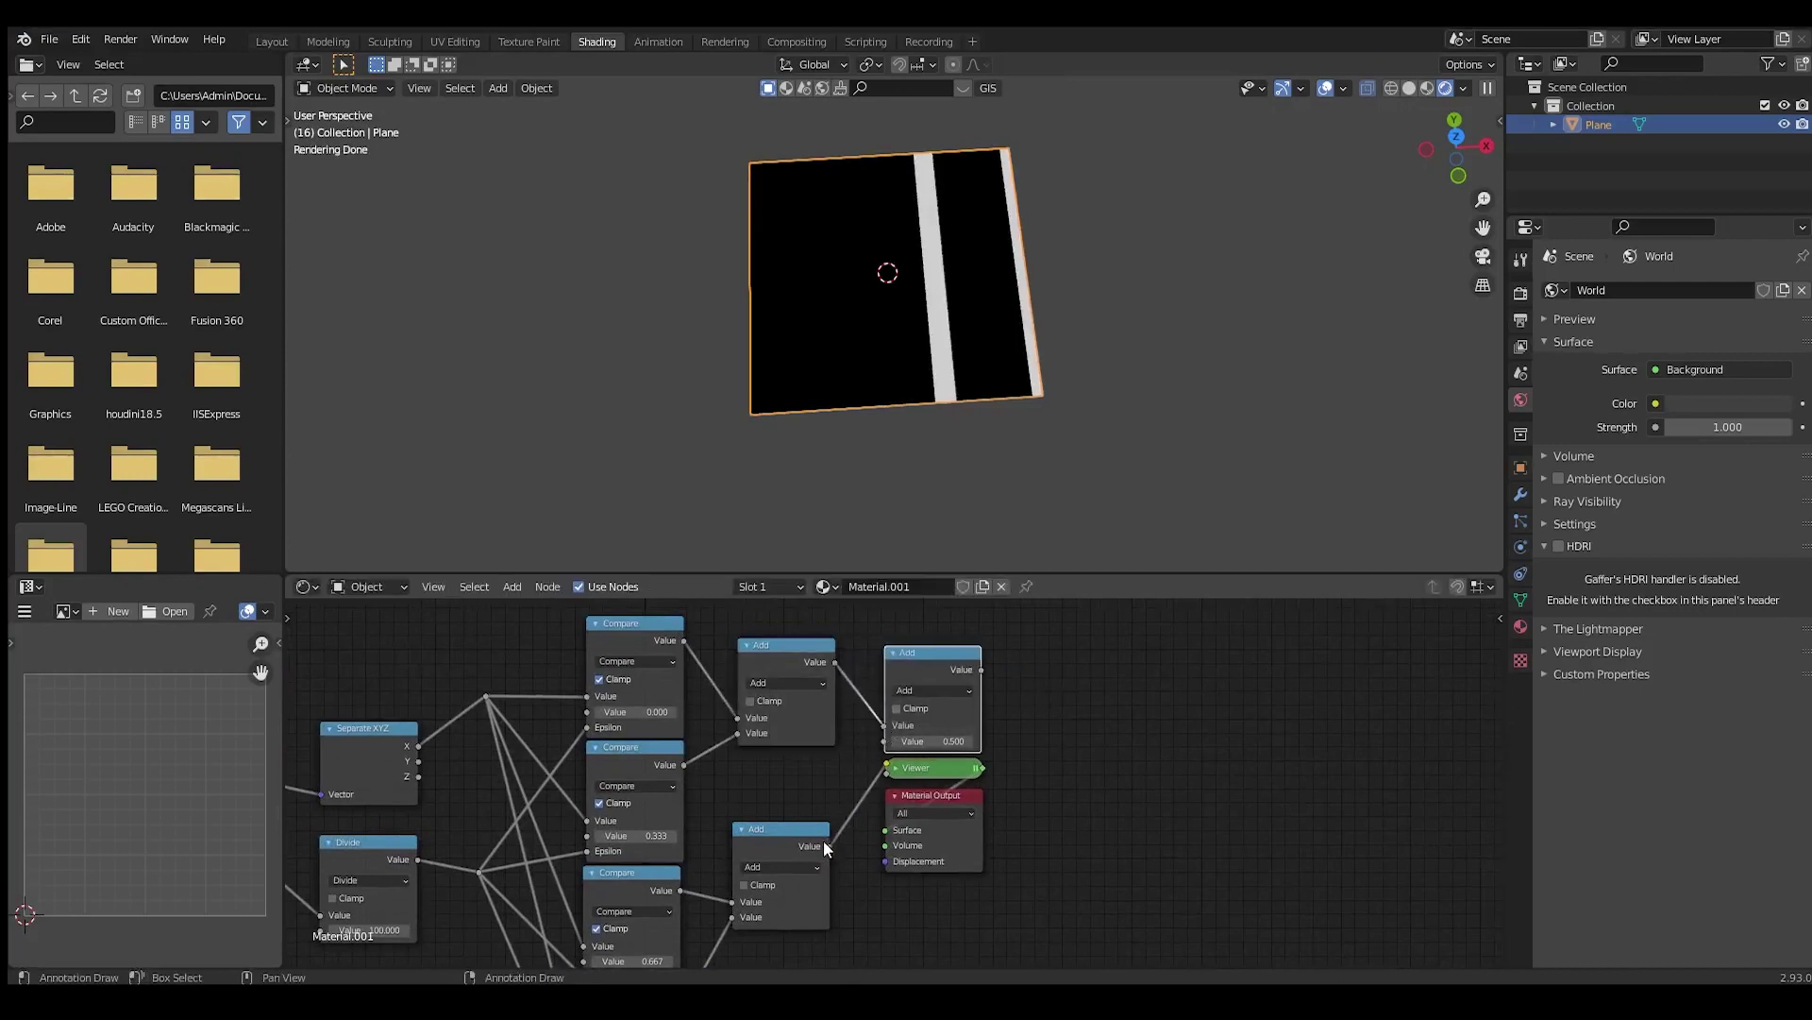
left_click_drag(829, 846, 884, 741)
left_click_drag(1044, 878, 1201, 685)
scroll(752, 809, "down", 7)
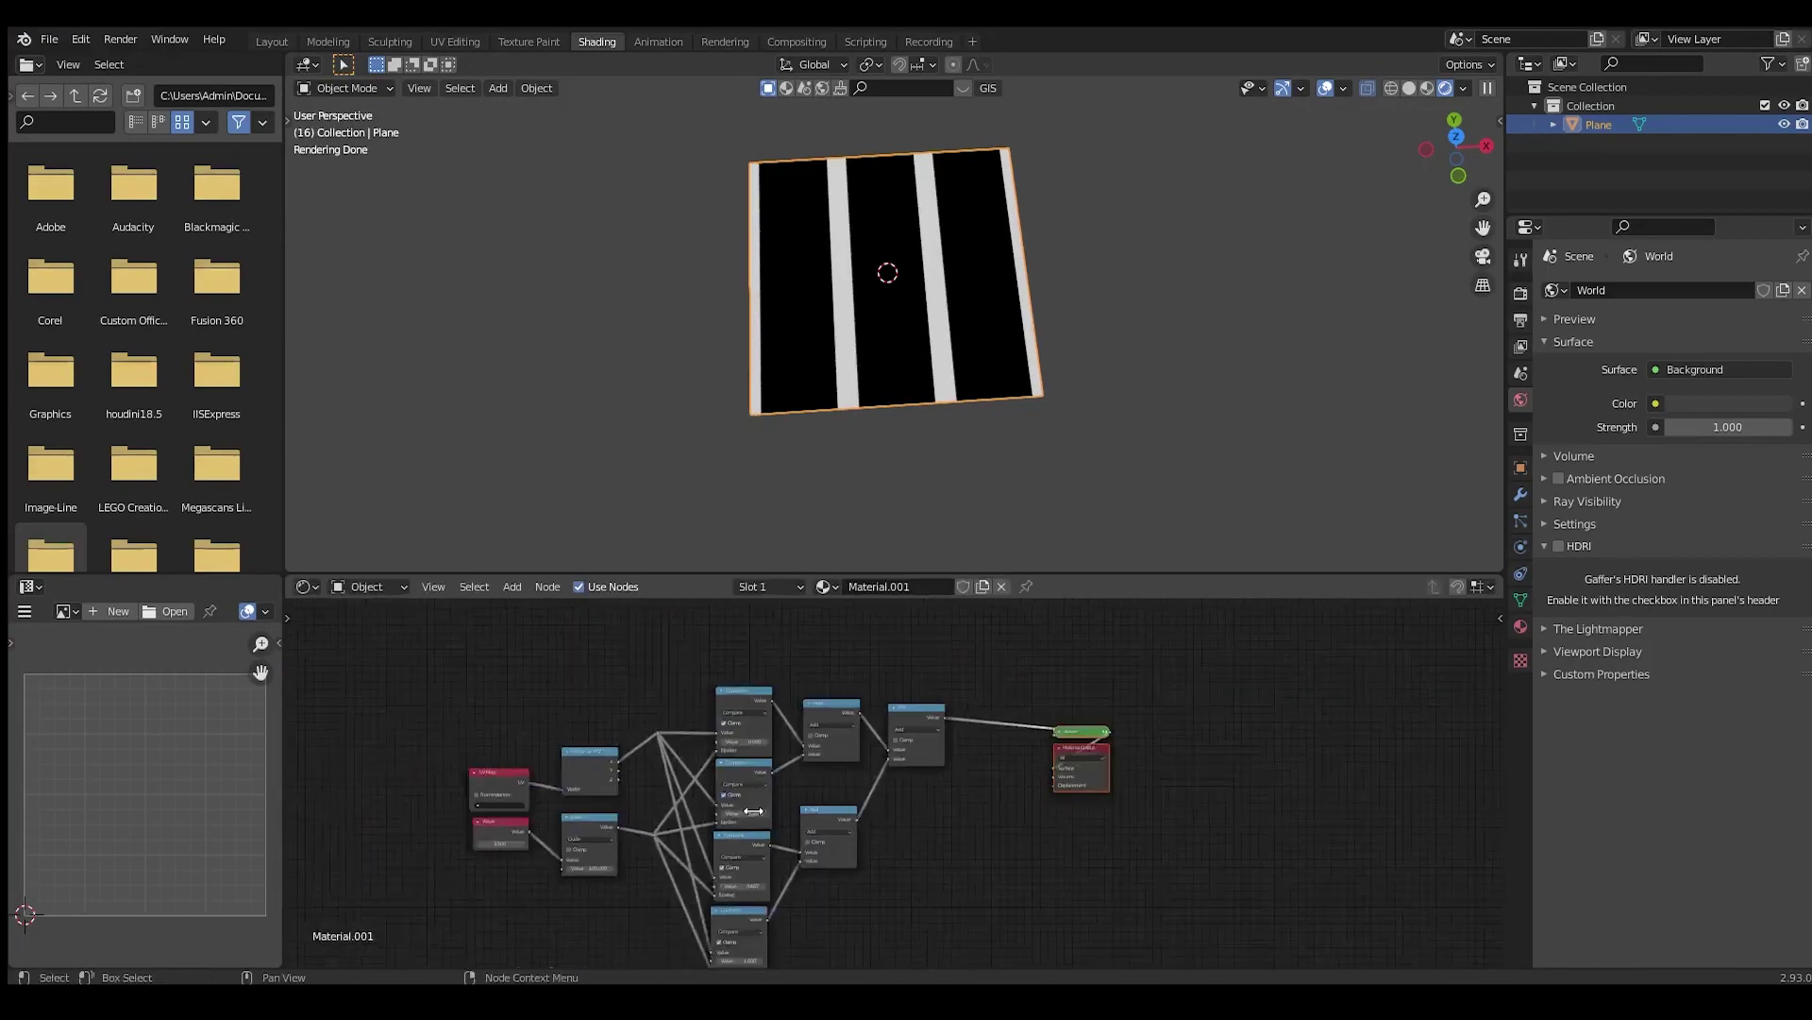
Examine the combined stripes on the plane and try a different stripe width through the Value node, undoing the change
middle_click_drag(752, 809, 1048, 708)
scroll(1068, 715, "up", 5)
scroll(1067, 715, "down", 8)
middle_click_drag(866, 228, 860, 251)
scroll(860, 251, "up", 8)
scroll(860, 258, "down", 5)
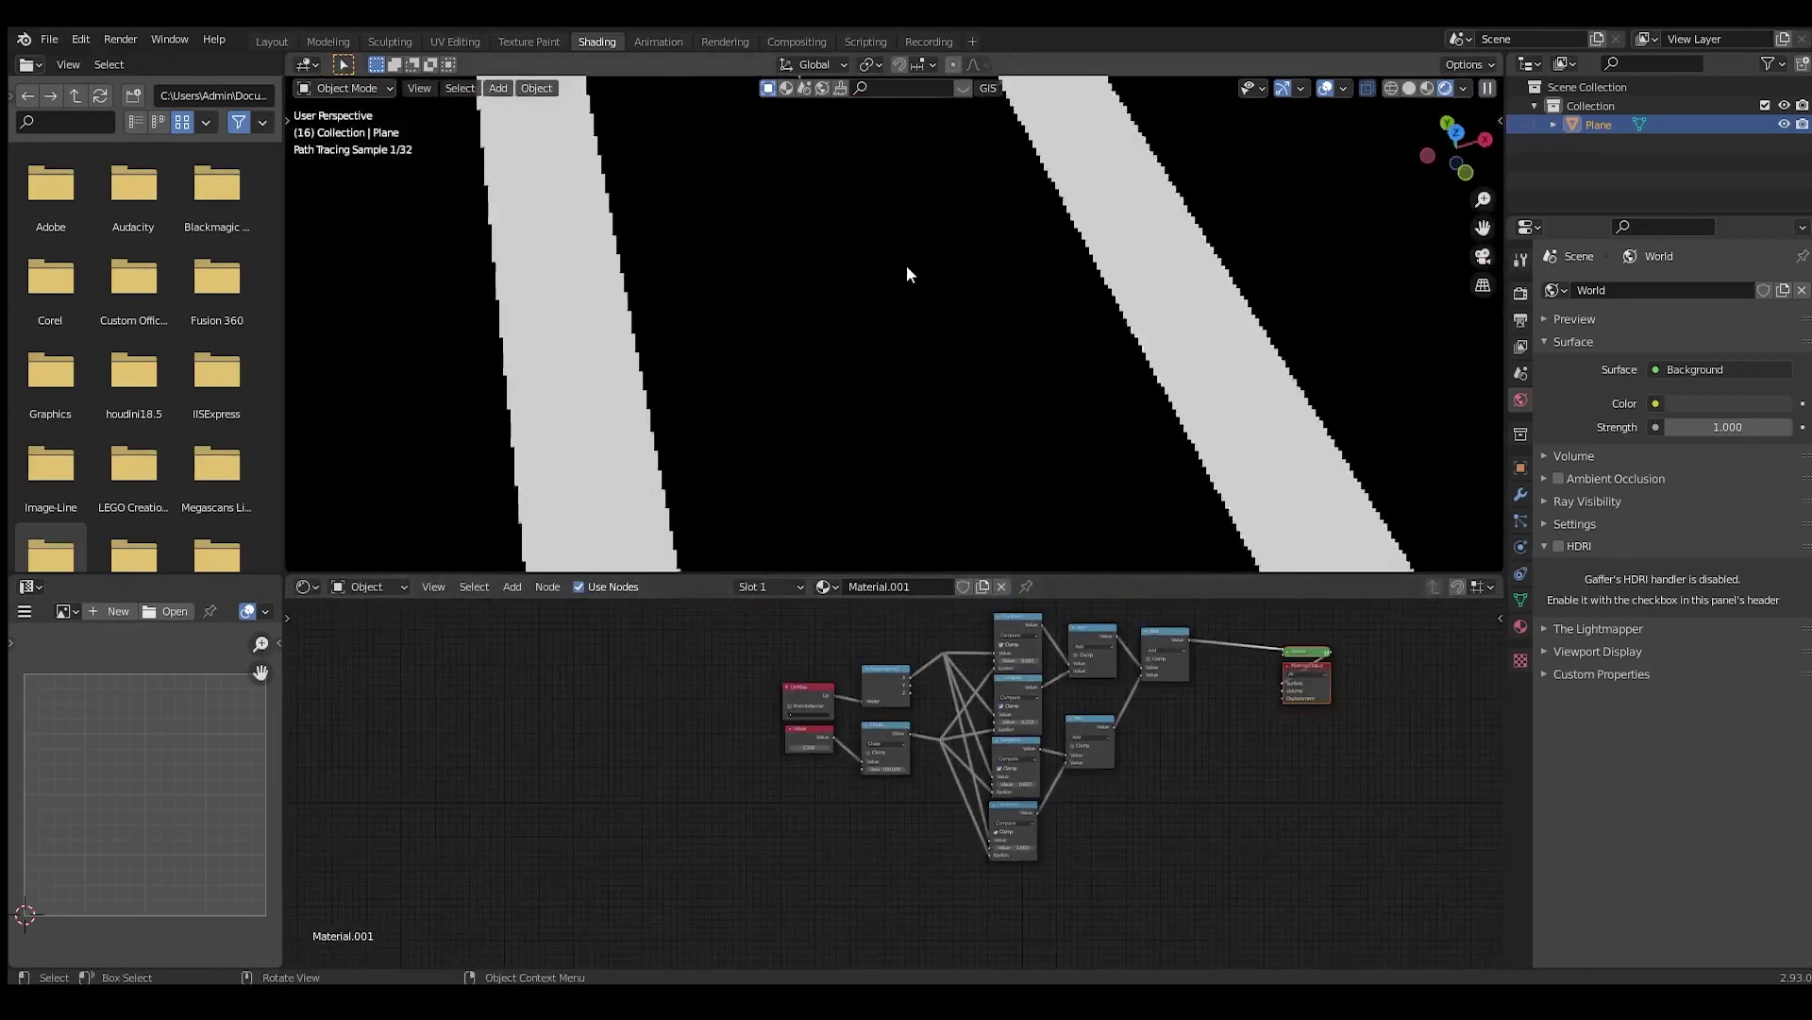
scroll(906, 826, "down", 2)
scroll(784, 787, "up", 4)
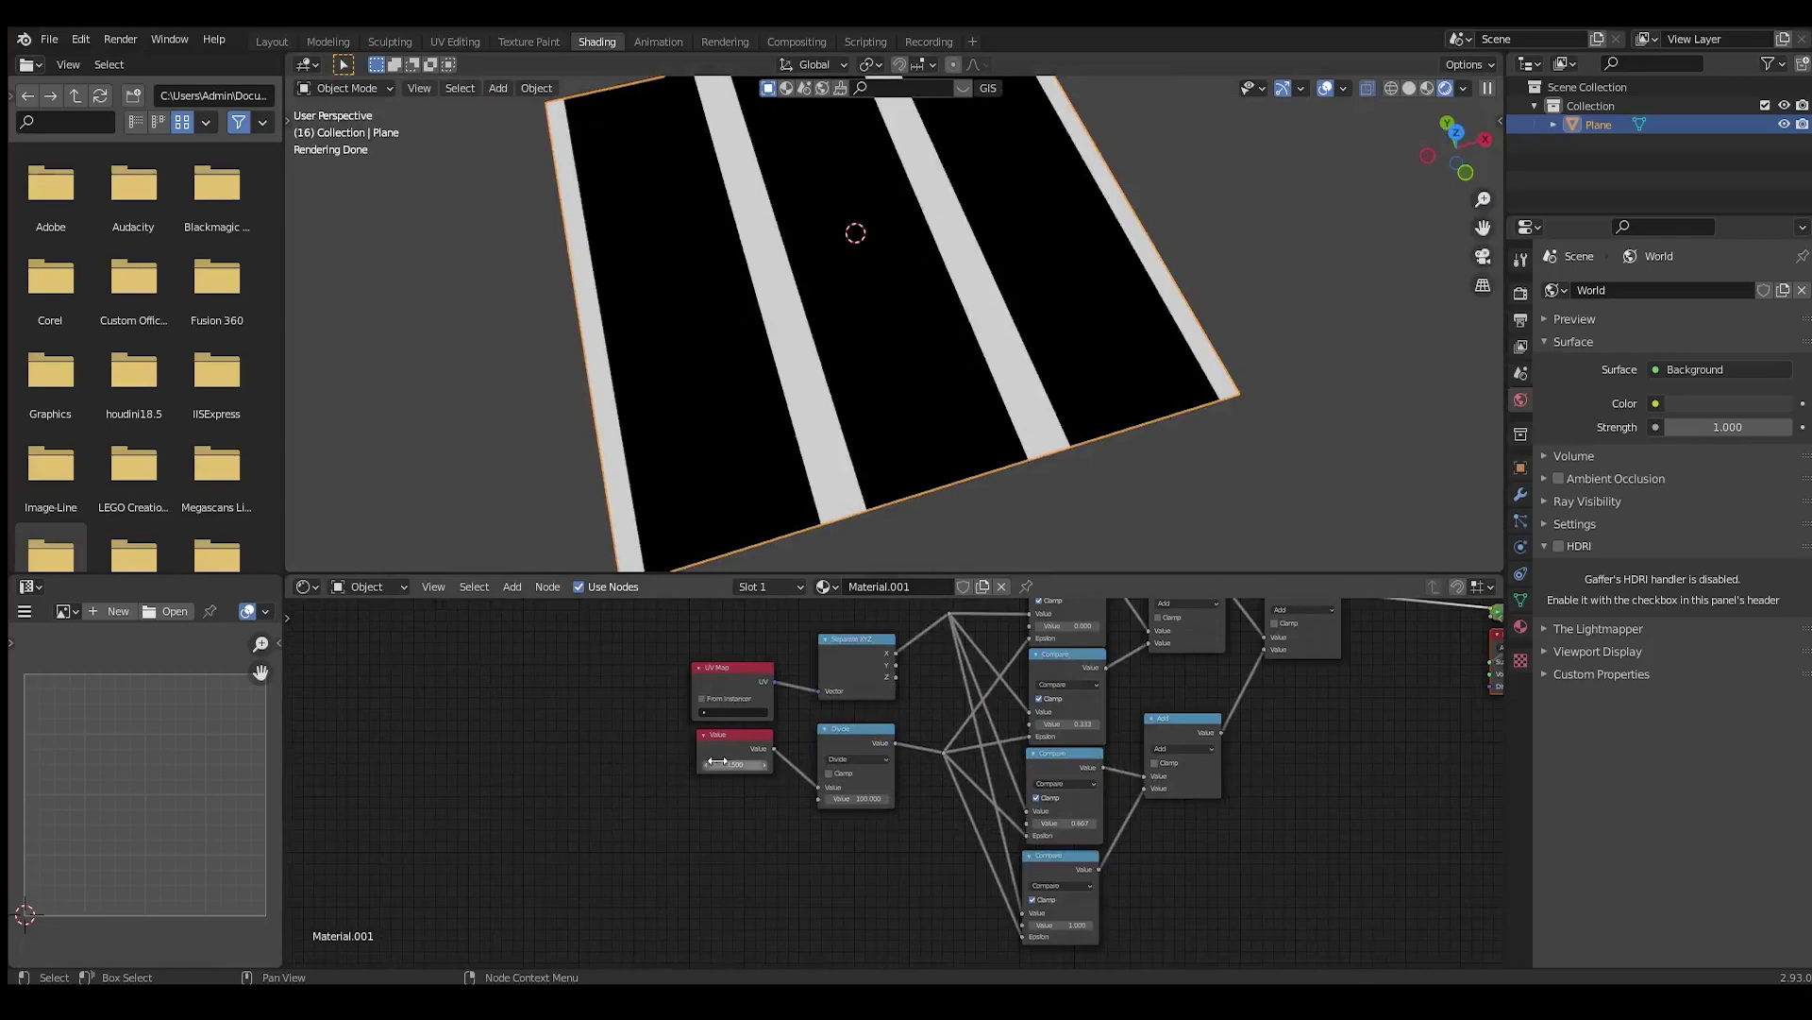
left_click_drag(717, 762, 756, 762)
key("ctrl+z")
Duplicate the first two Compare nodes with their reroute point, Add nodes and output nodes, and place the copies above the originals
scroll(870, 802, "down", 6)
middle_click_drag(1019, 791, 950, 799)
scroll(961, 772, "up", 3)
scroll(918, 824, "up", 6)
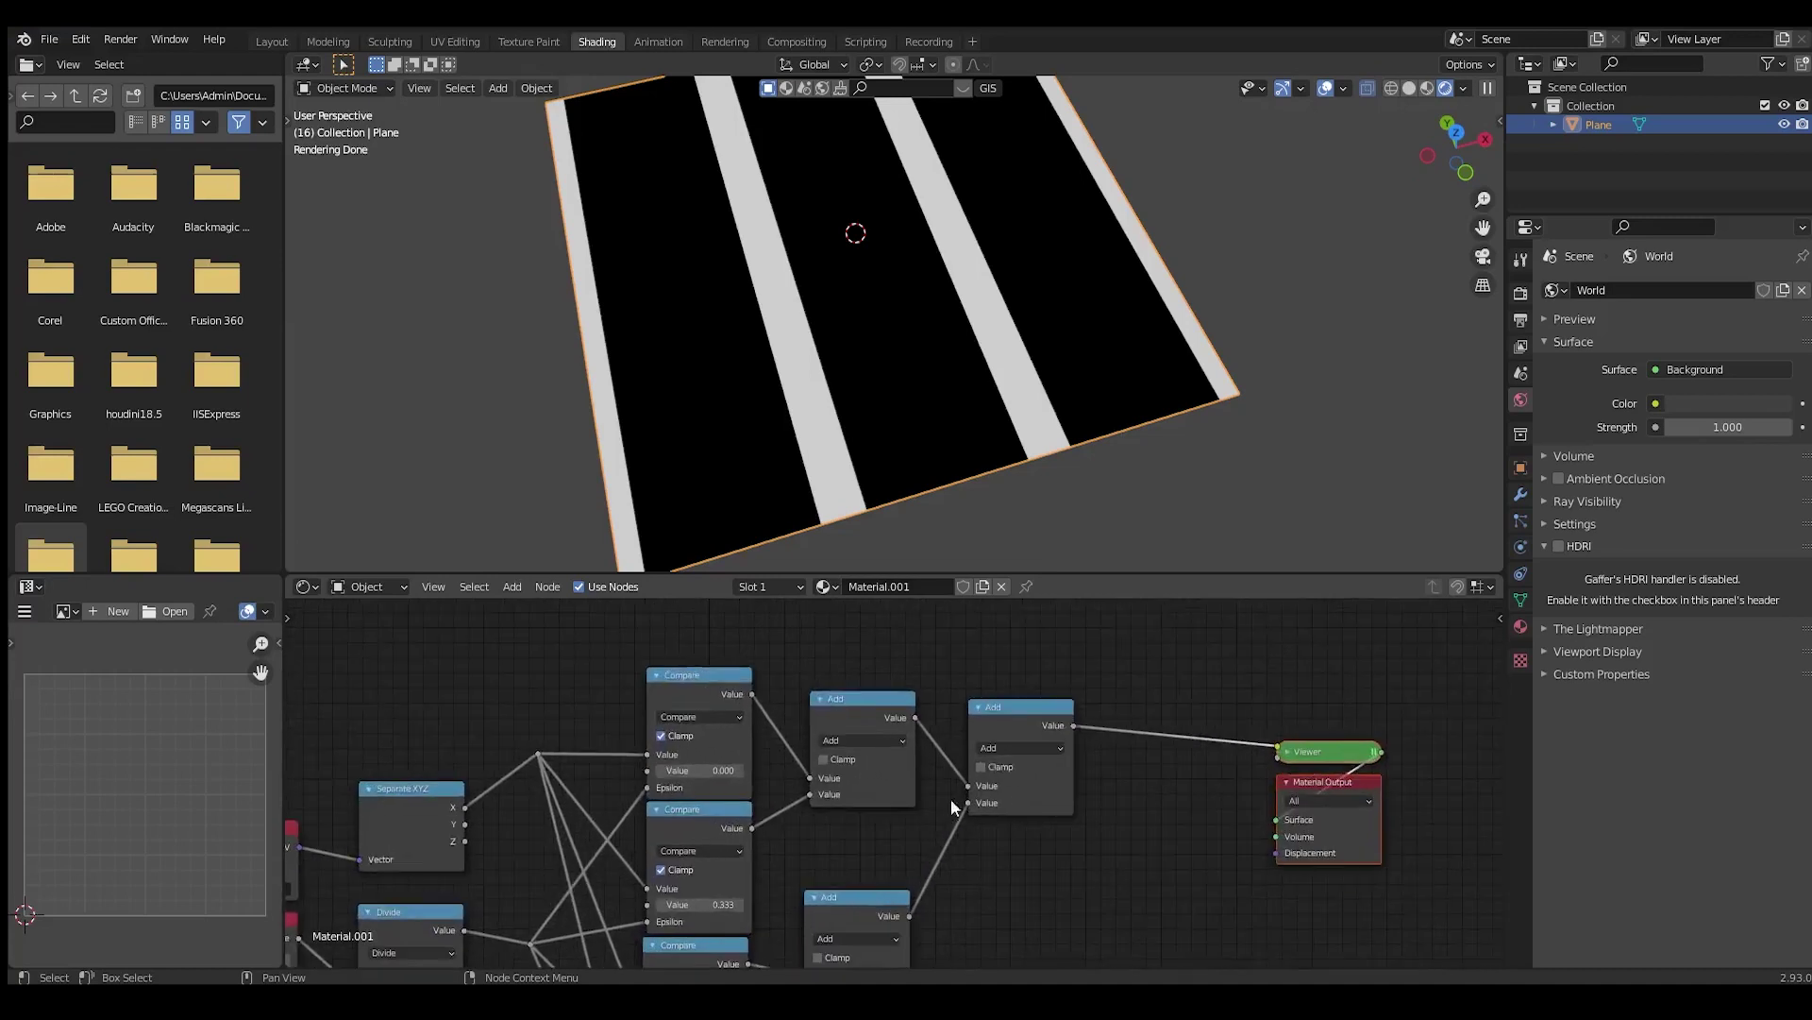
left_click(1011, 710, "shift")
left_click(856, 710, "shift")
left_click(689, 700, "shift")
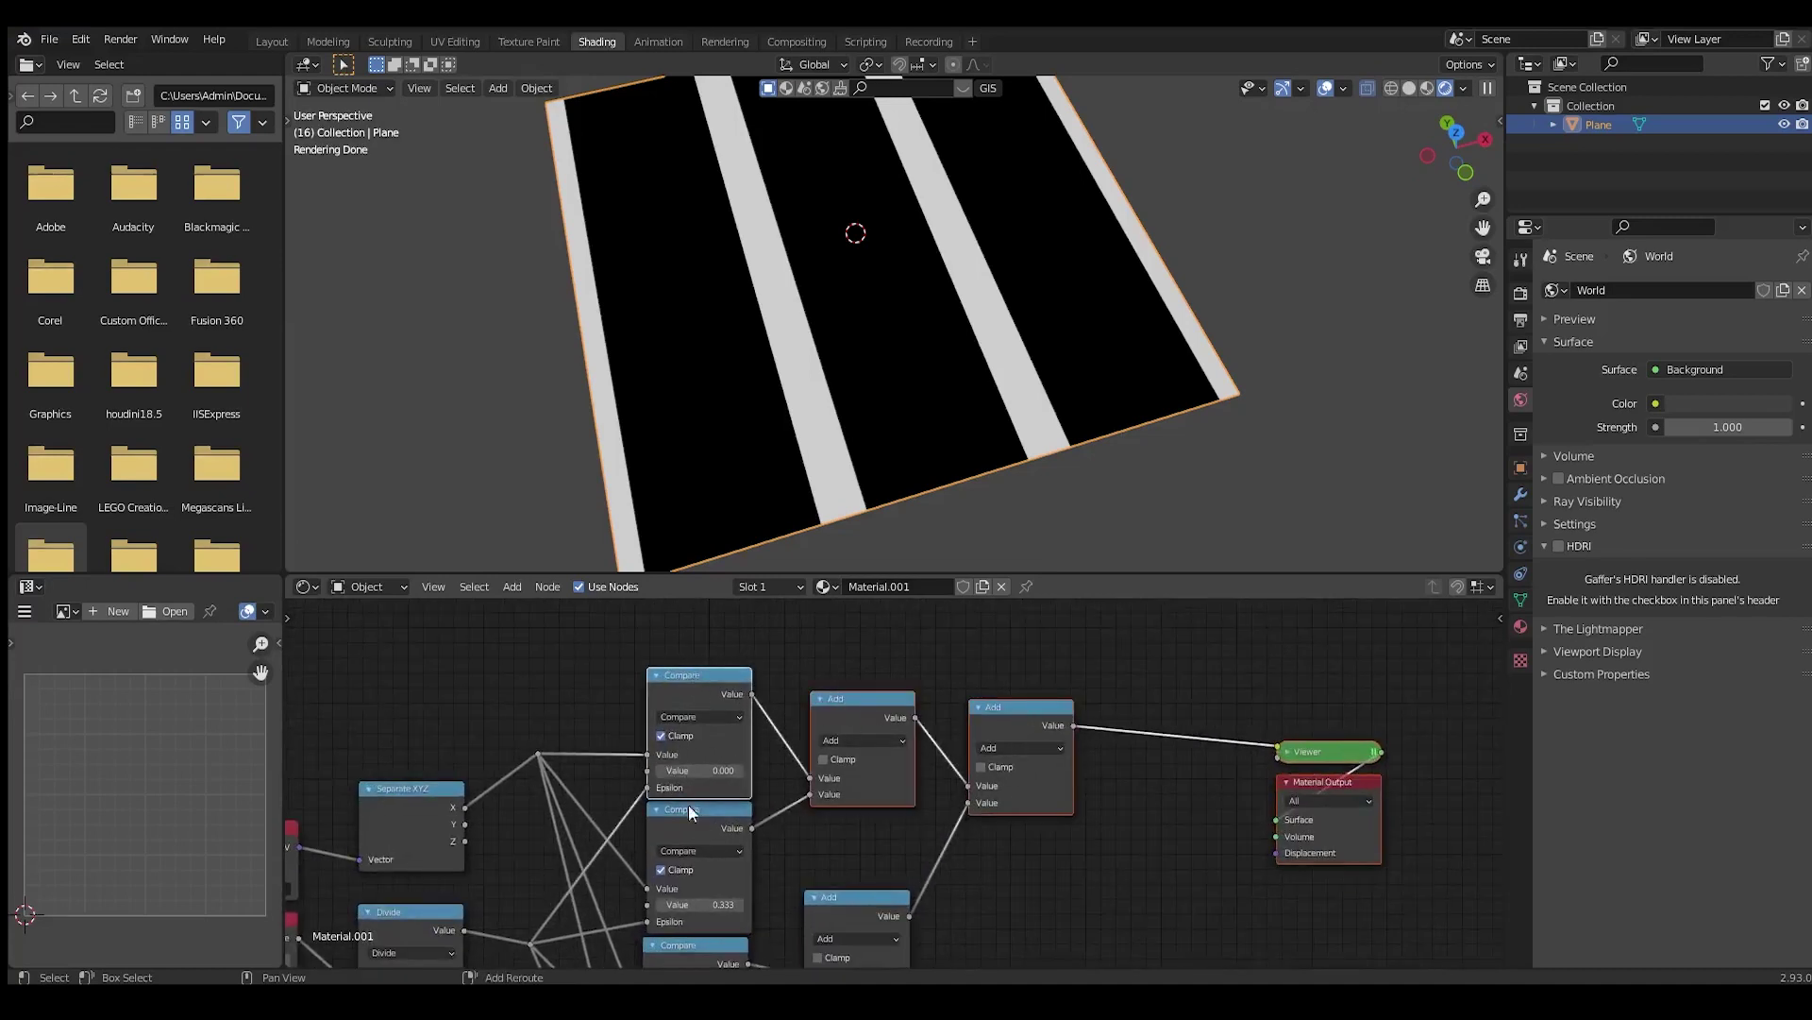
left_click(661, 822, "shift")
scroll(653, 830, "down", 1)
middle_click_drag(654, 831, 857, 778)
scroll(858, 779, "up", 1)
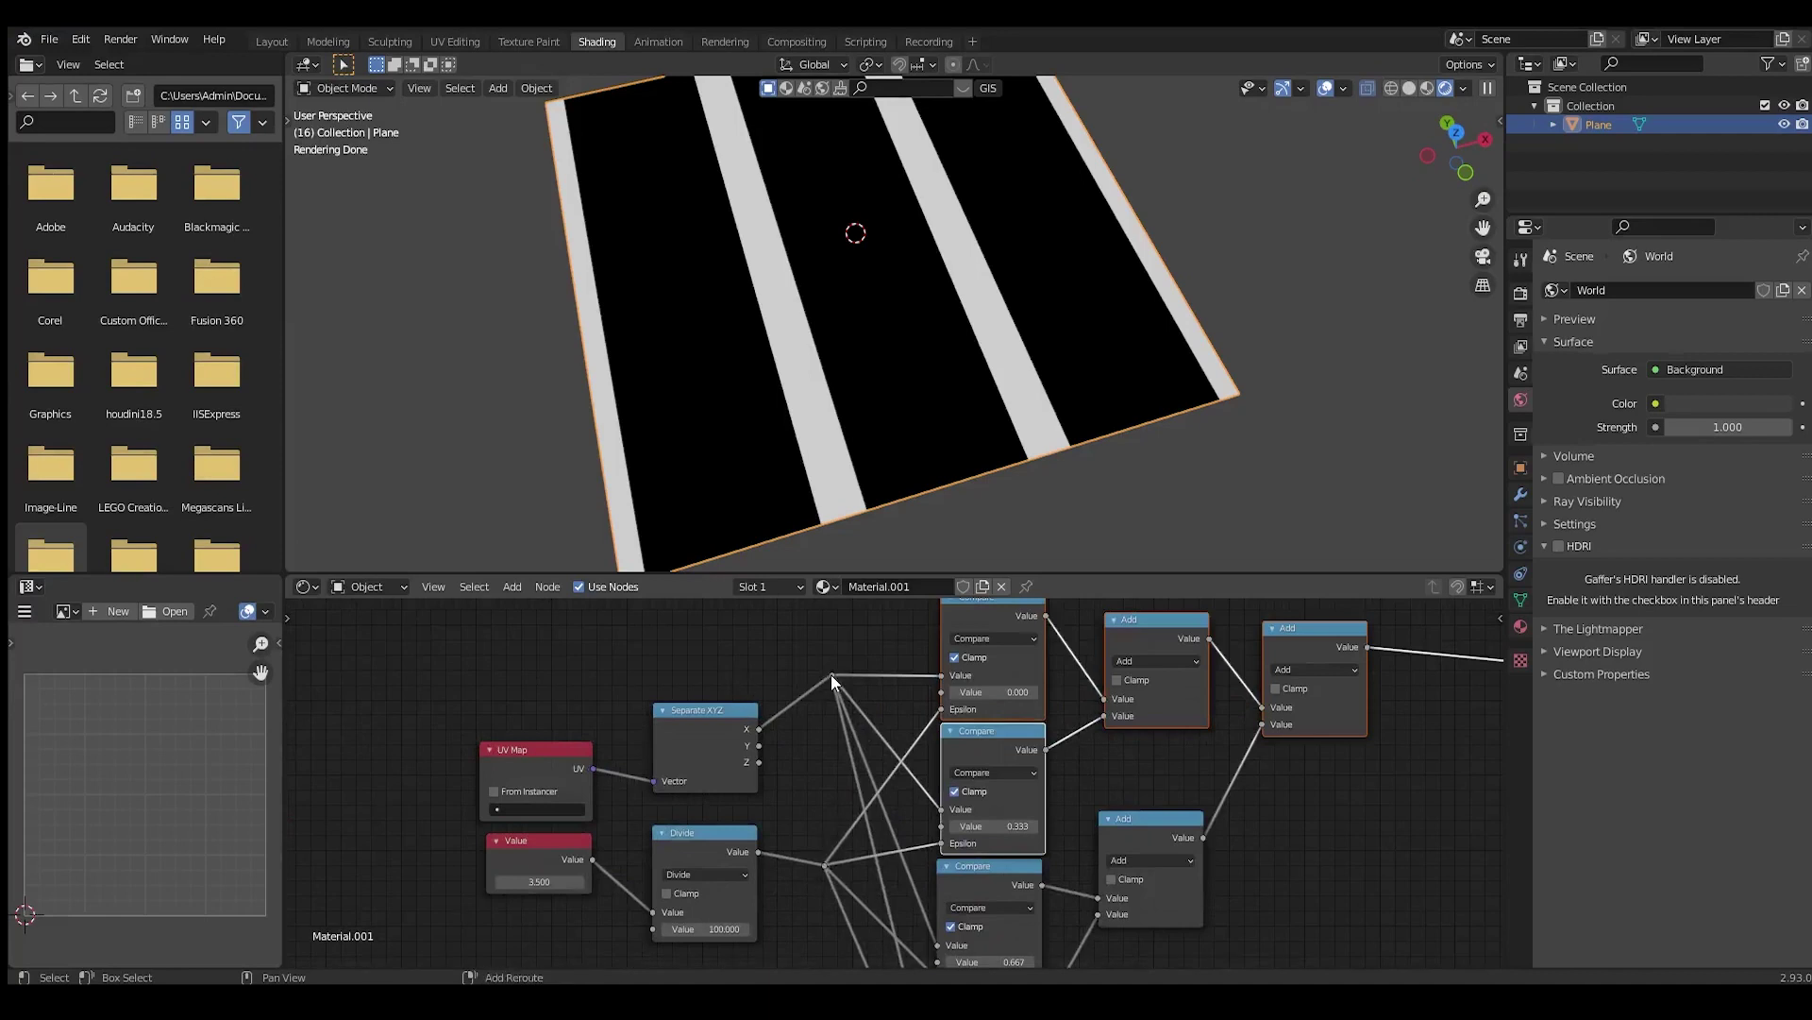
middle_click_drag(1017, 713, 865, 774)
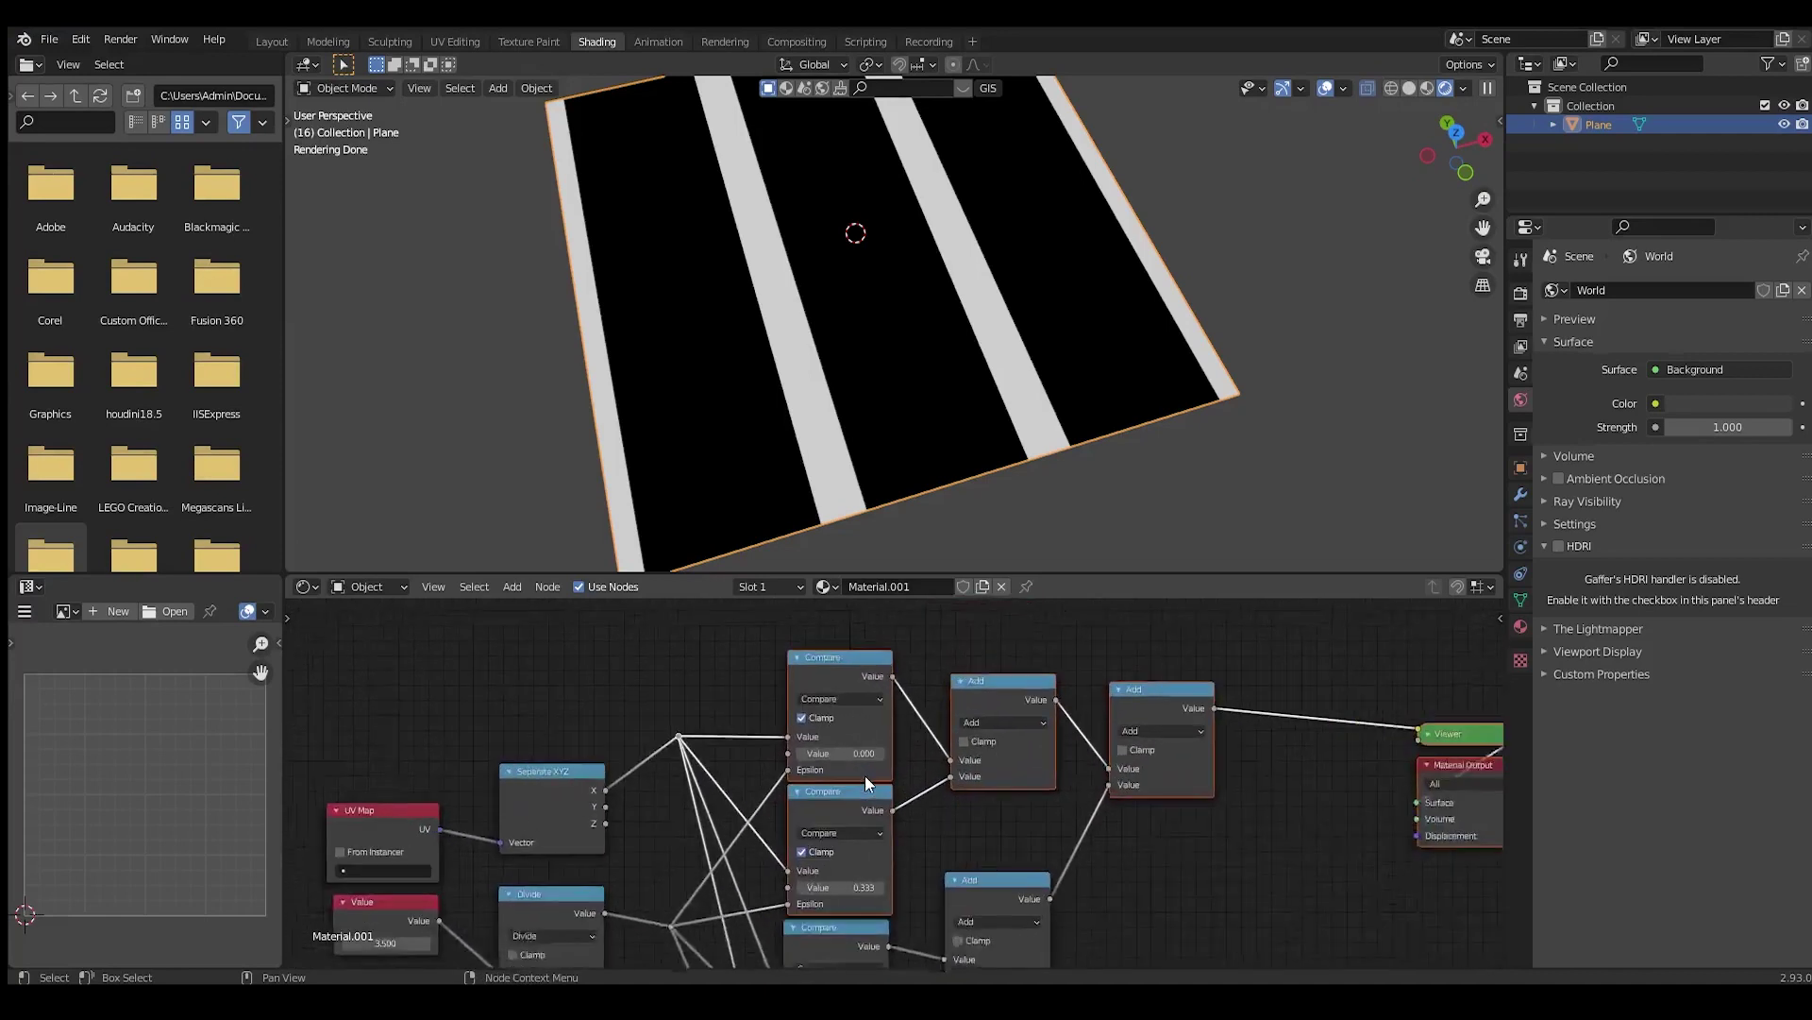
key("shift+d")
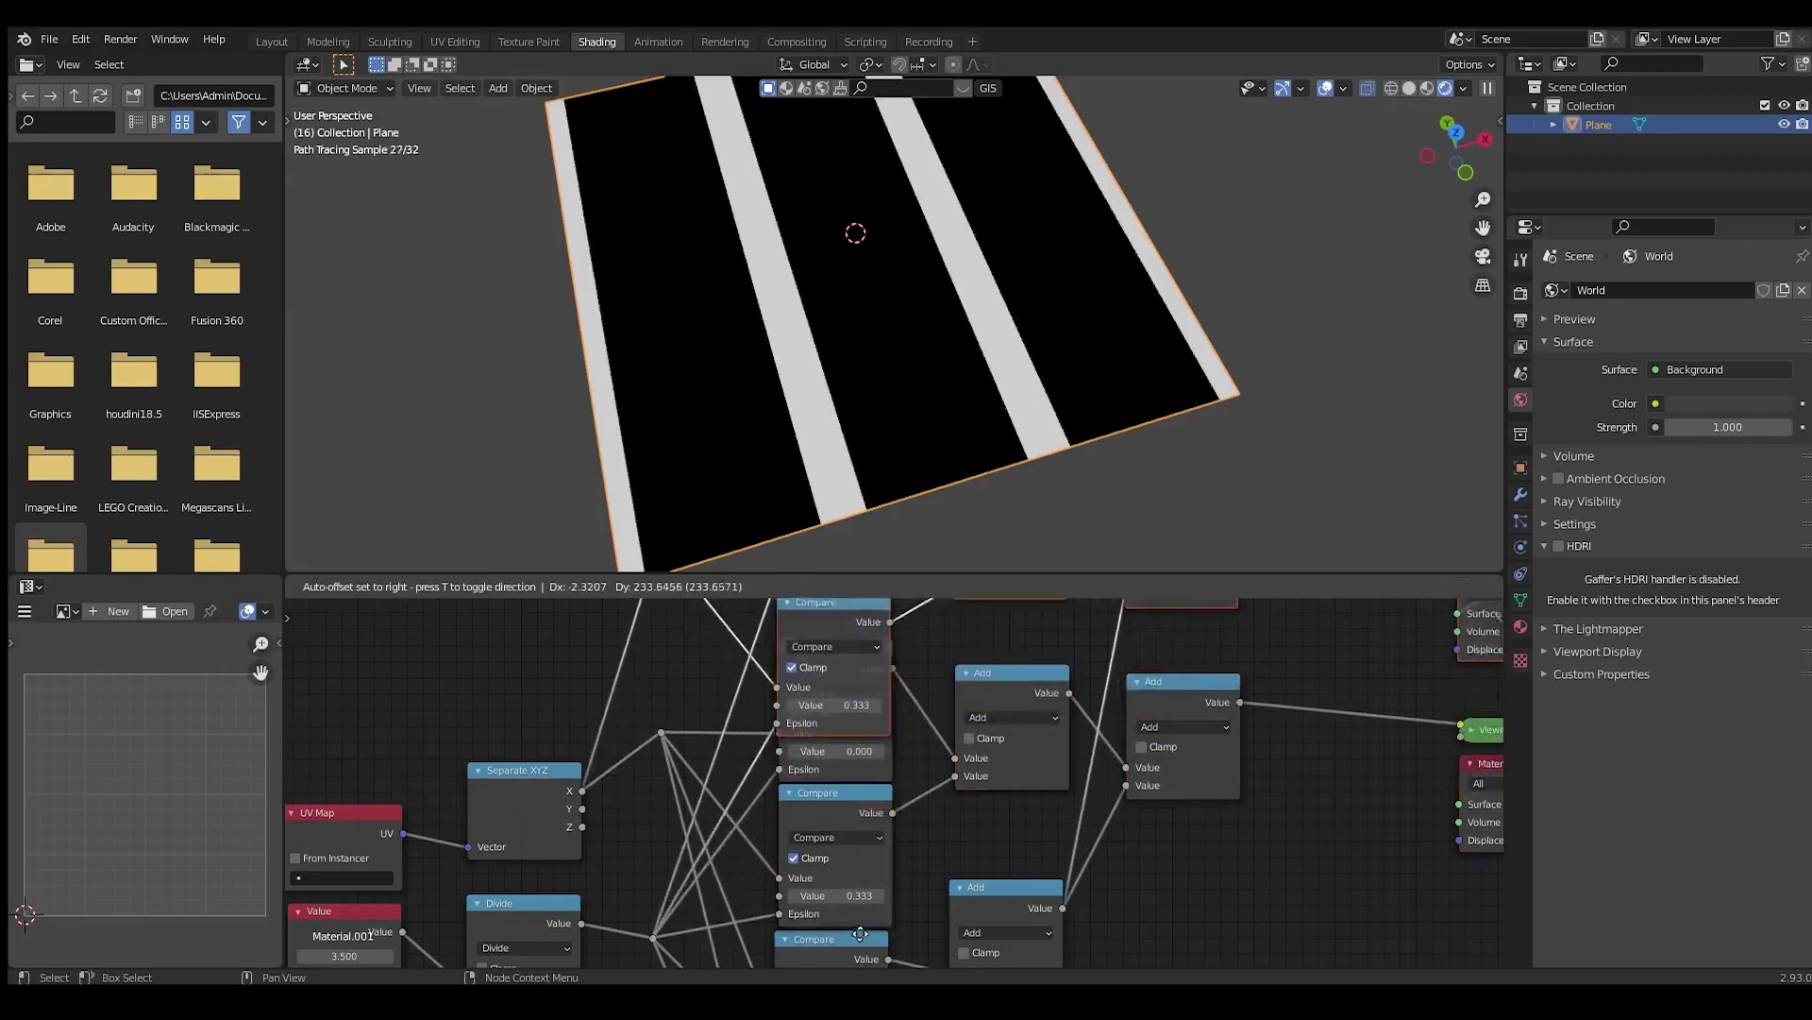
left_click(876, 651)
scroll(876, 651, "down", 3)
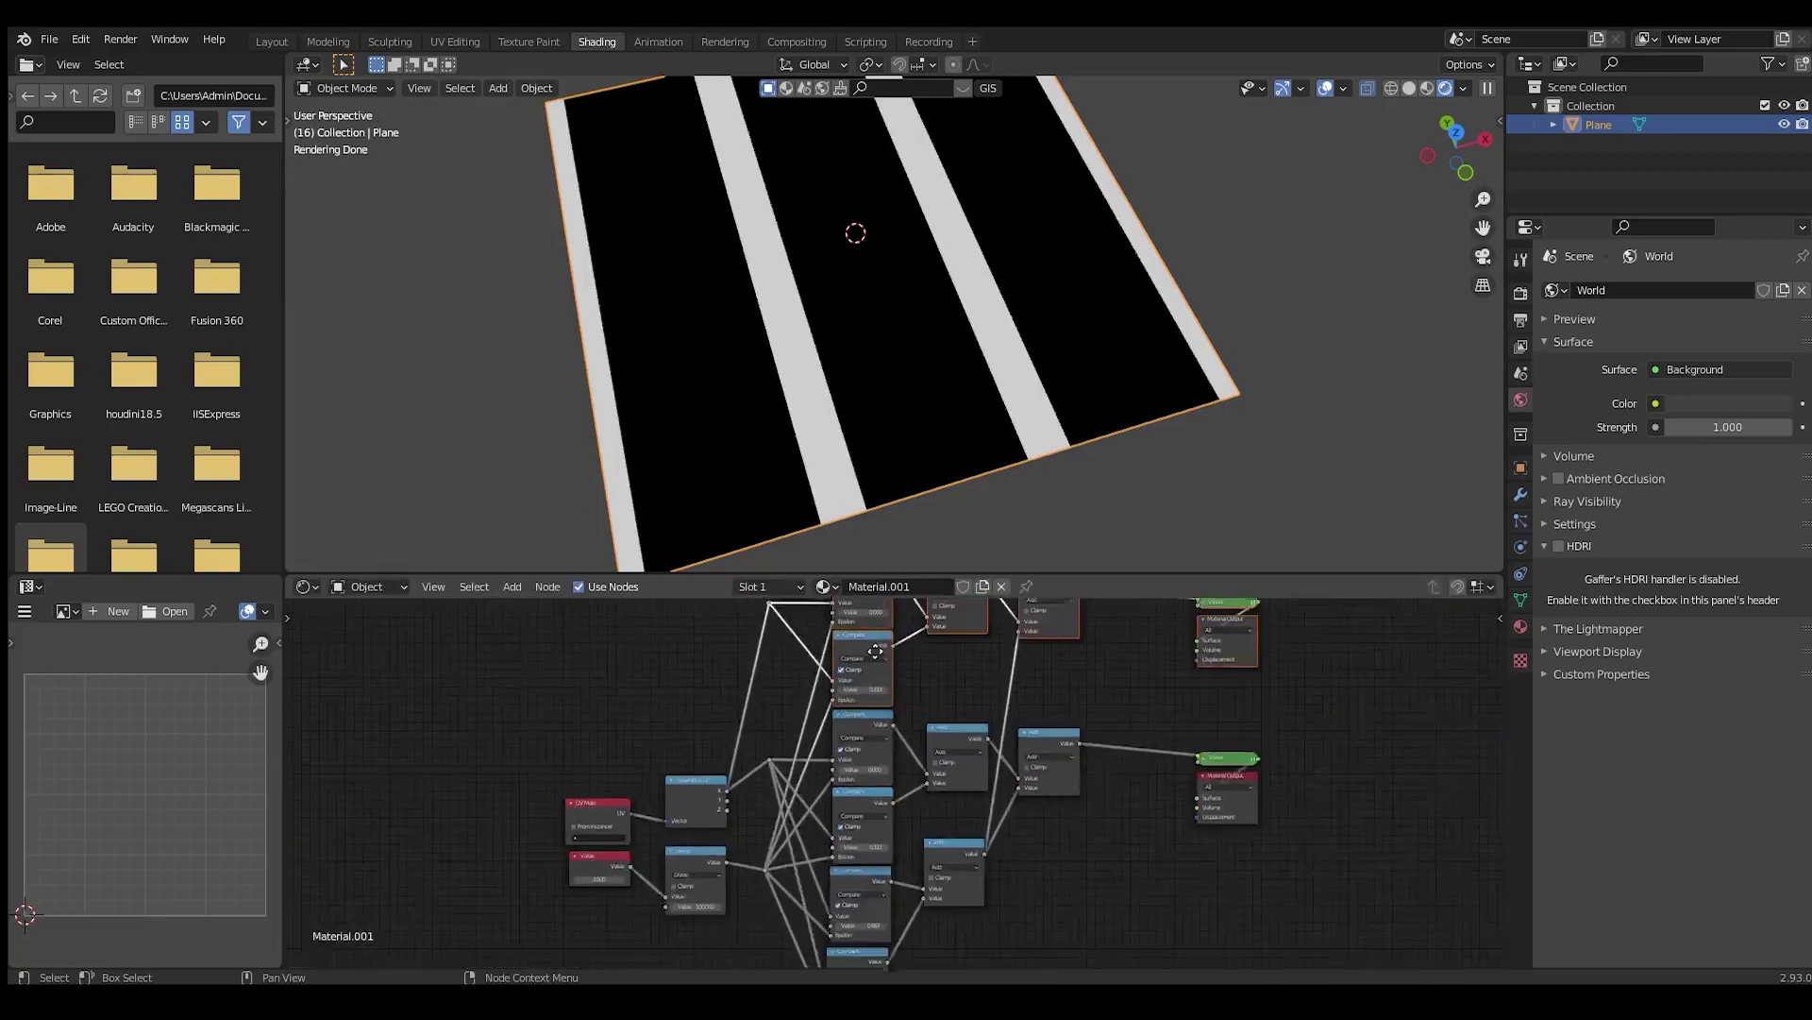
Connect the Y output of the Separate XYZ node to the reroute point feeding the duplicated Compare nodes
scroll(774, 684, "up", 3)
middle_click_drag(824, 903, 880, 846)
scroll(880, 846, "up", 1)
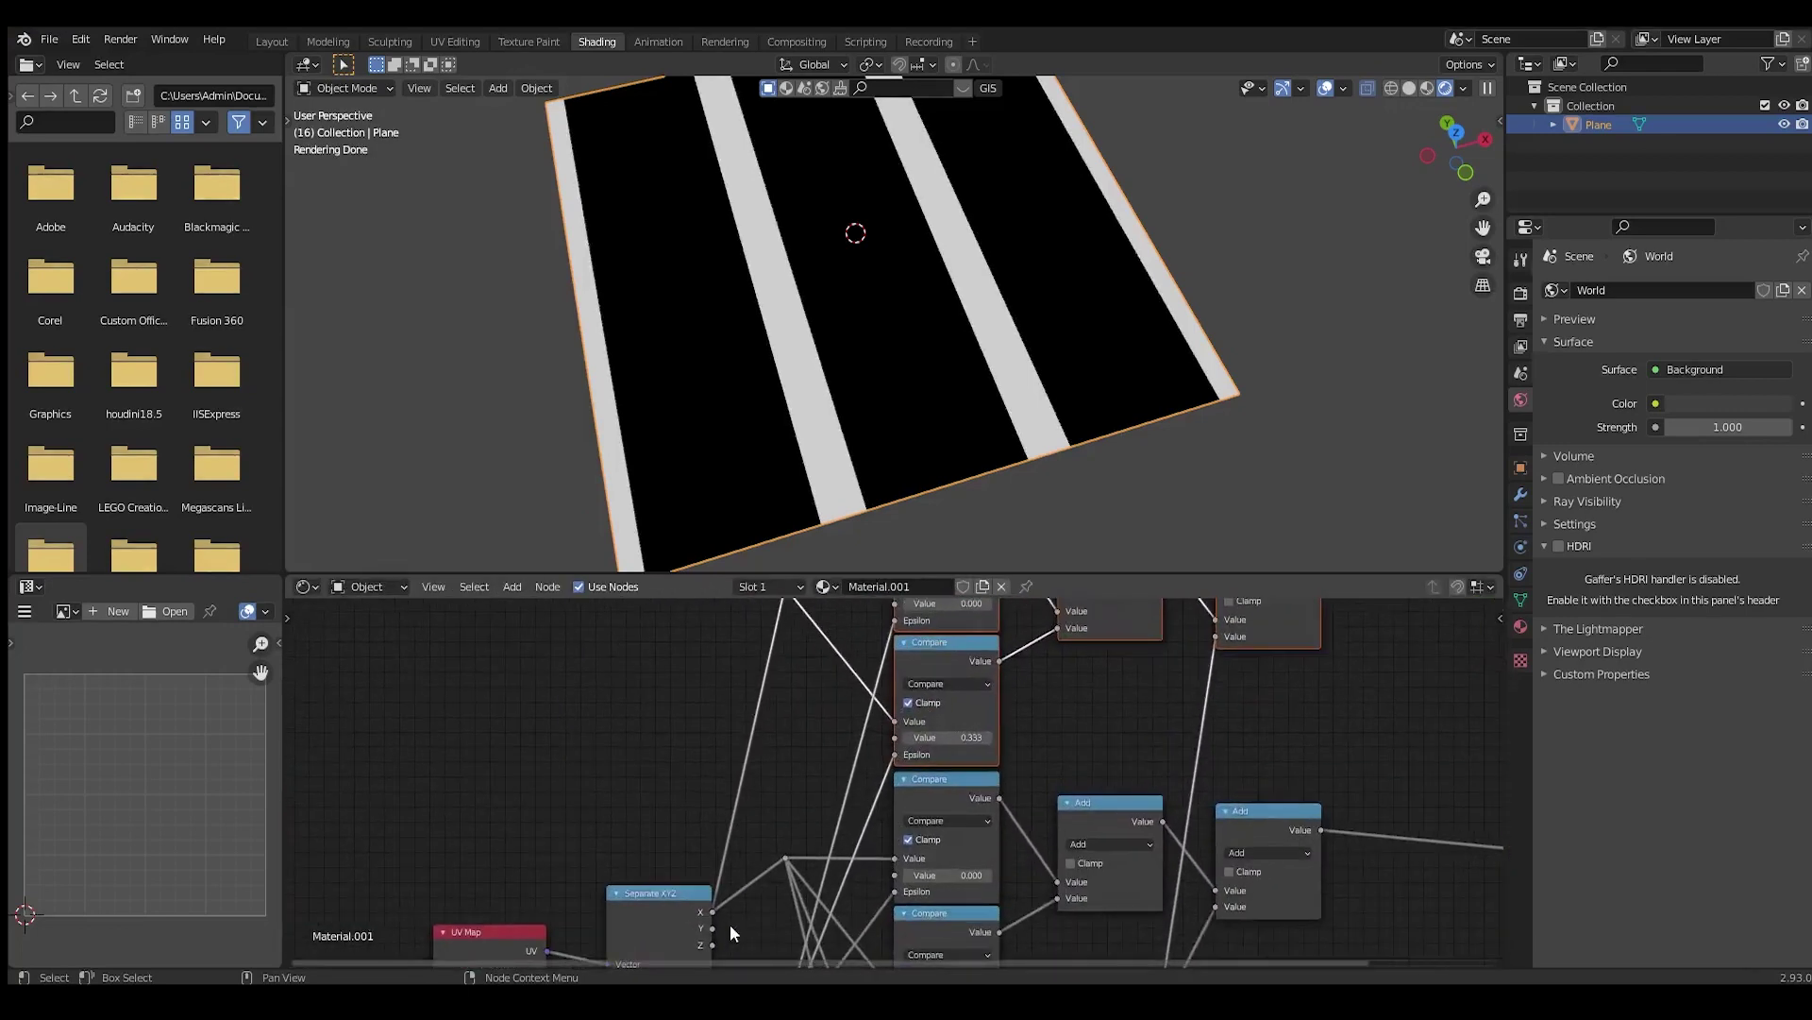
left_click_drag(714, 928, 789, 593)
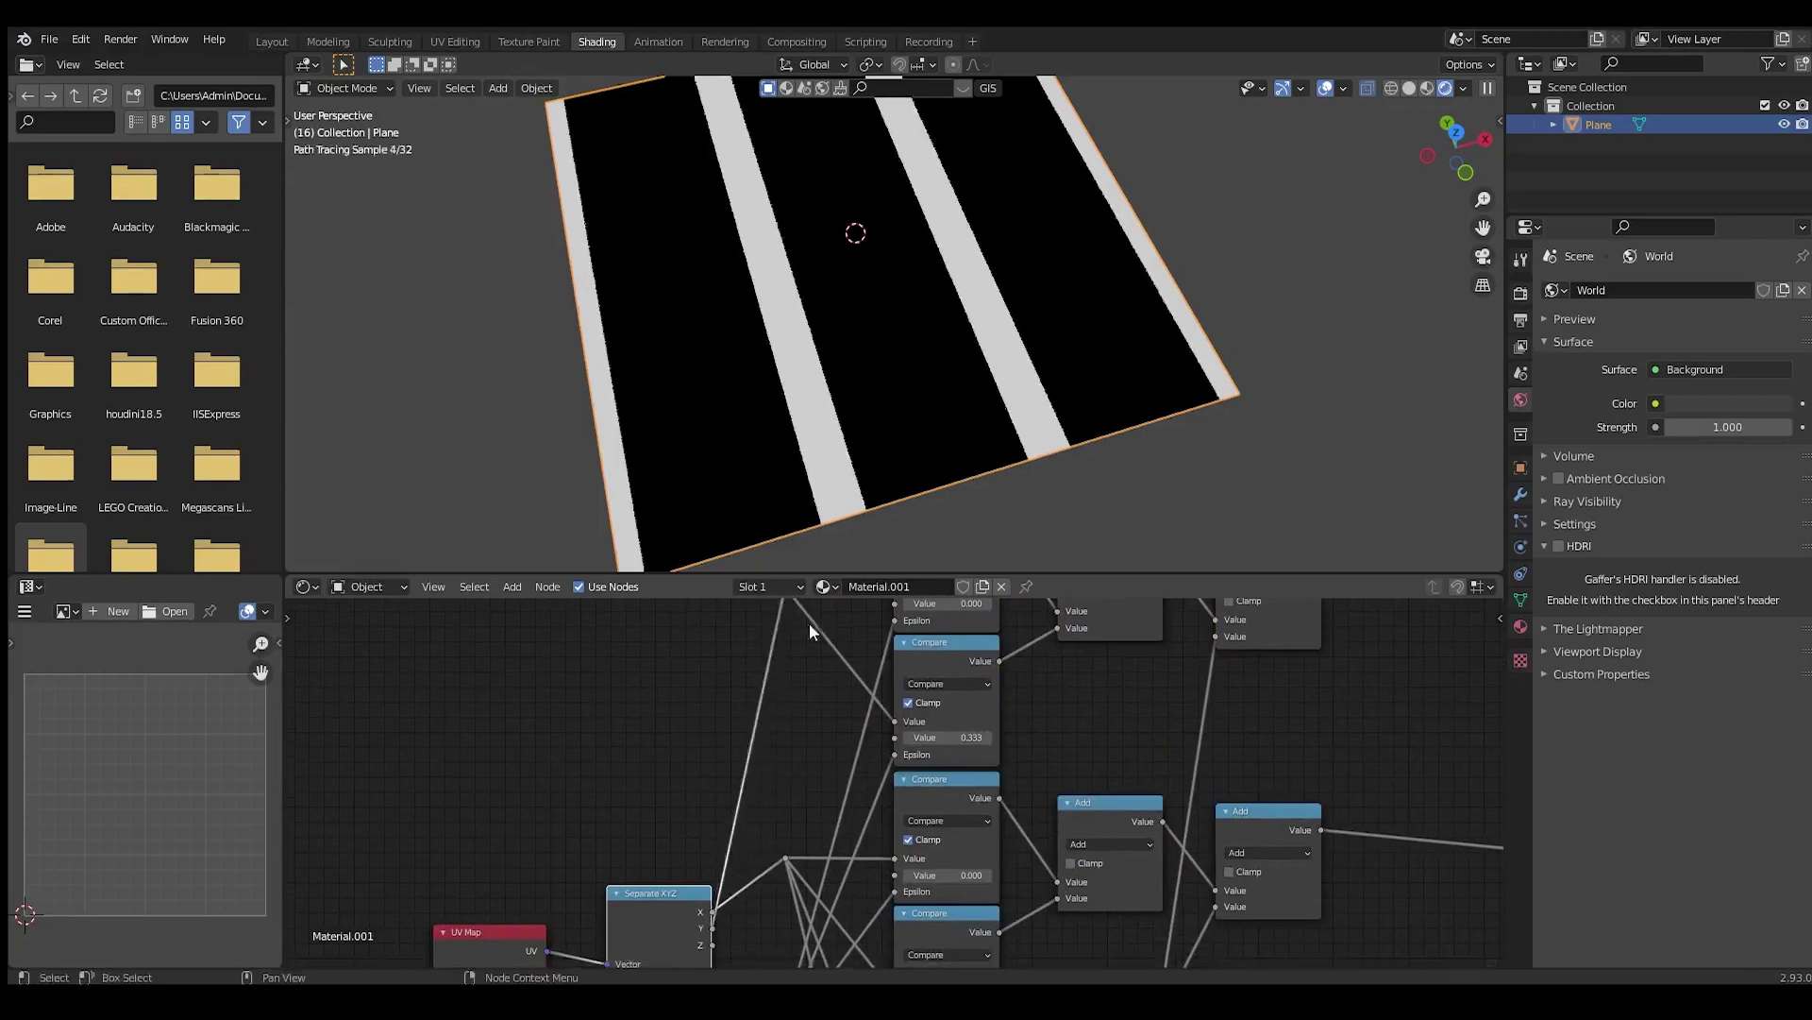
Set the second duplicated Compare node's comparison value to 1
scroll(934, 723, "down", 4)
middle_click_drag(934, 723, 876, 814)
scroll(876, 814, "up", 5)
left_click(887, 829)
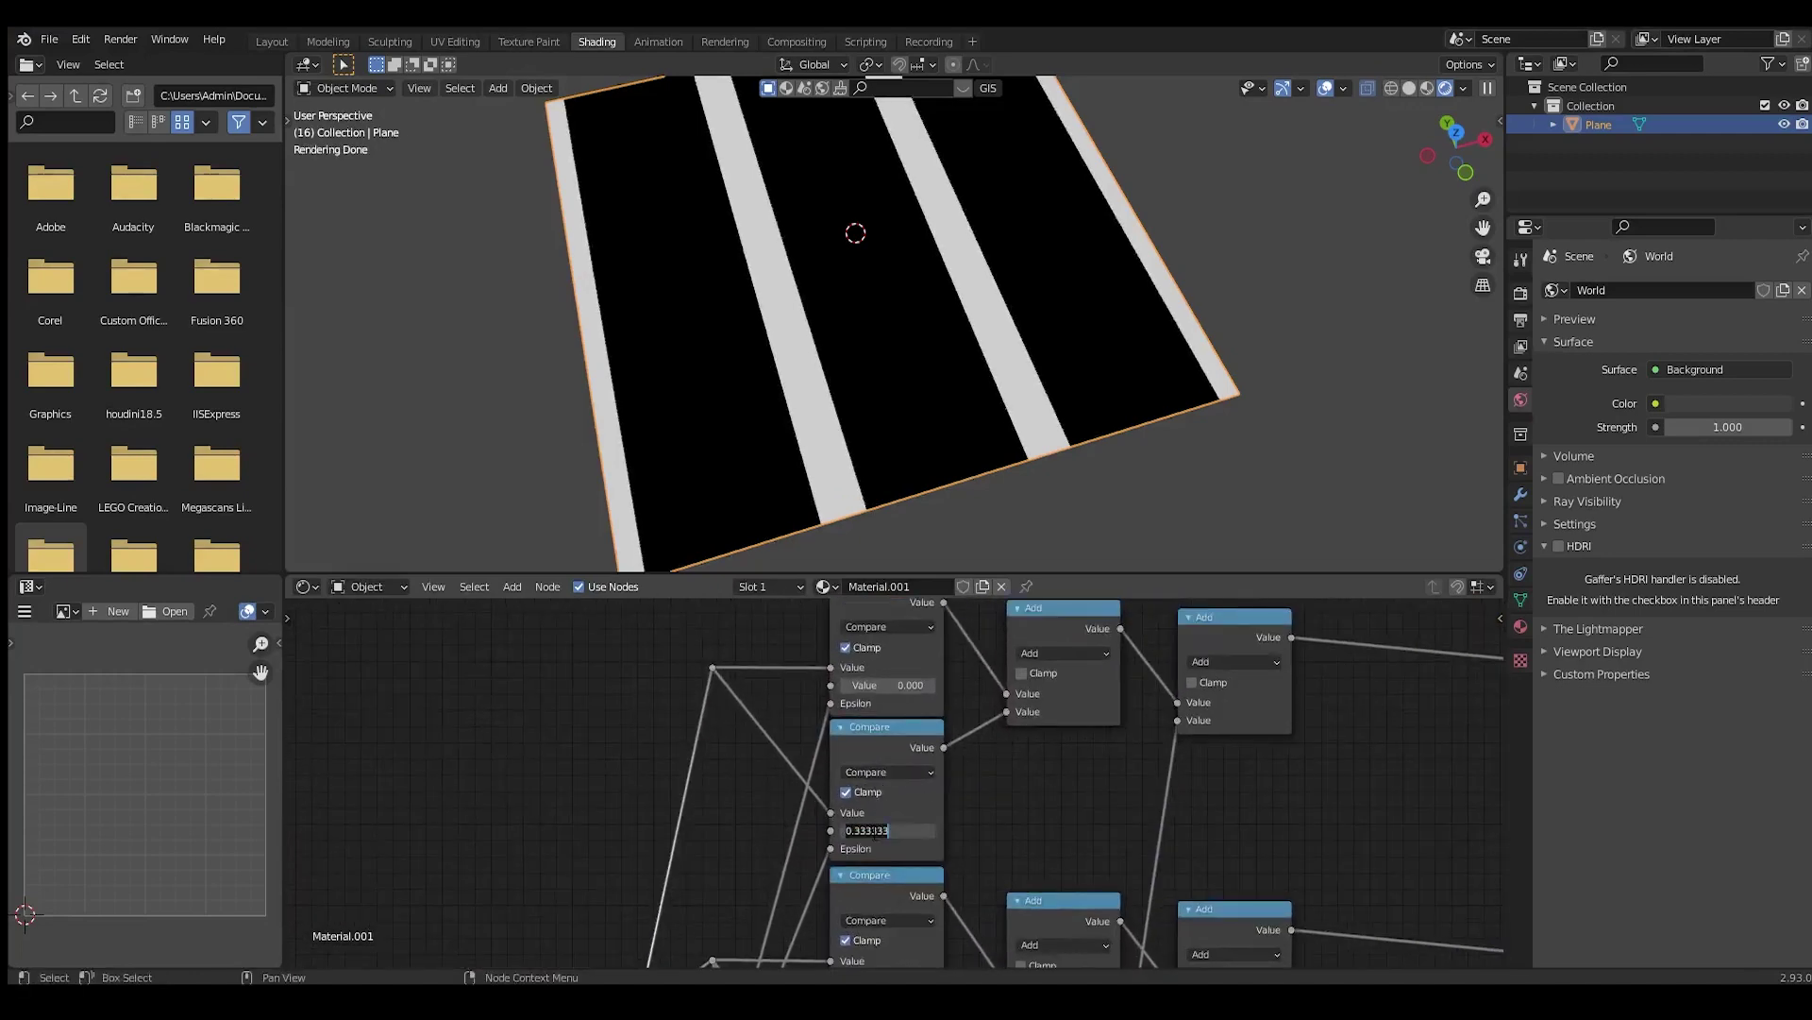
type("1")
key("Return")
scroll(1108, 801, "down", 3)
scroll(963, 806, "up", 2)
scroll(871, 744, "down", 2)
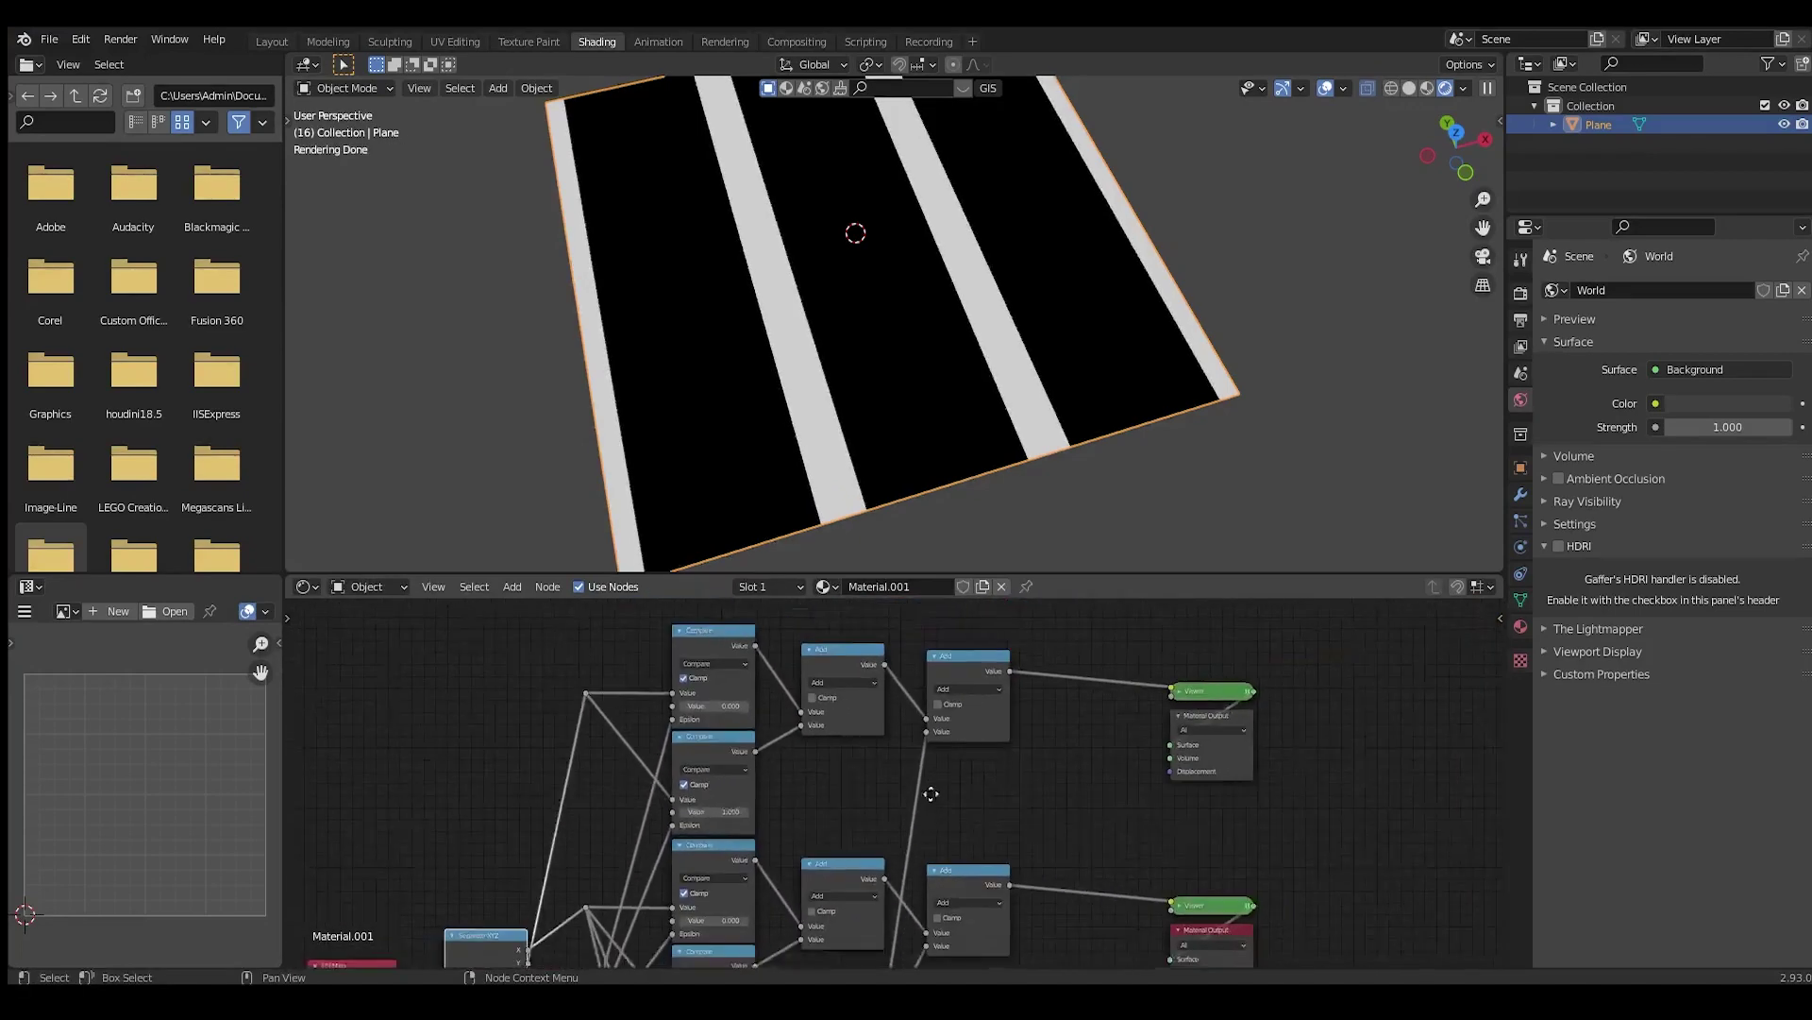
Connect the output of the original final Add node to the second value of the duplicated final Add node
scroll(870, 744, "down", 3)
scroll(867, 739, "up", 4)
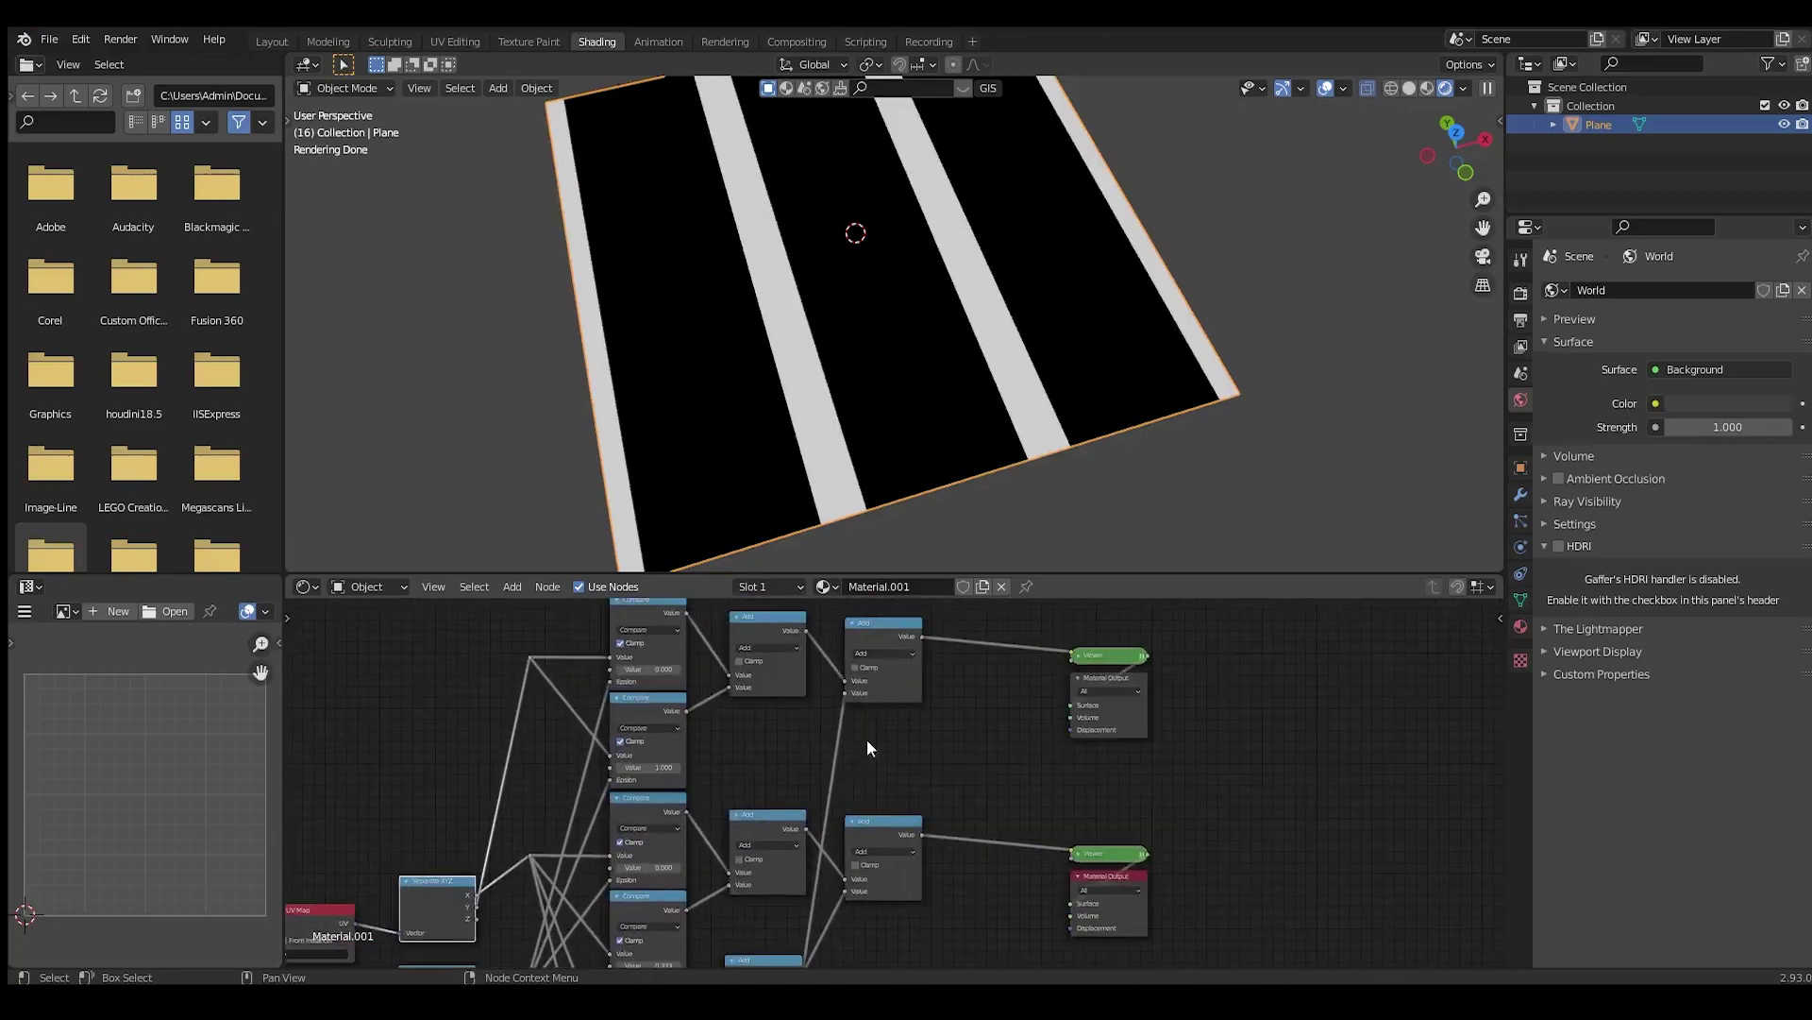
left_click_drag(923, 835, 845, 693)
middle_click_drag(847, 802, 849, 694)
scroll(849, 755, "up", 2)
scroll(768, 892, "down", 2)
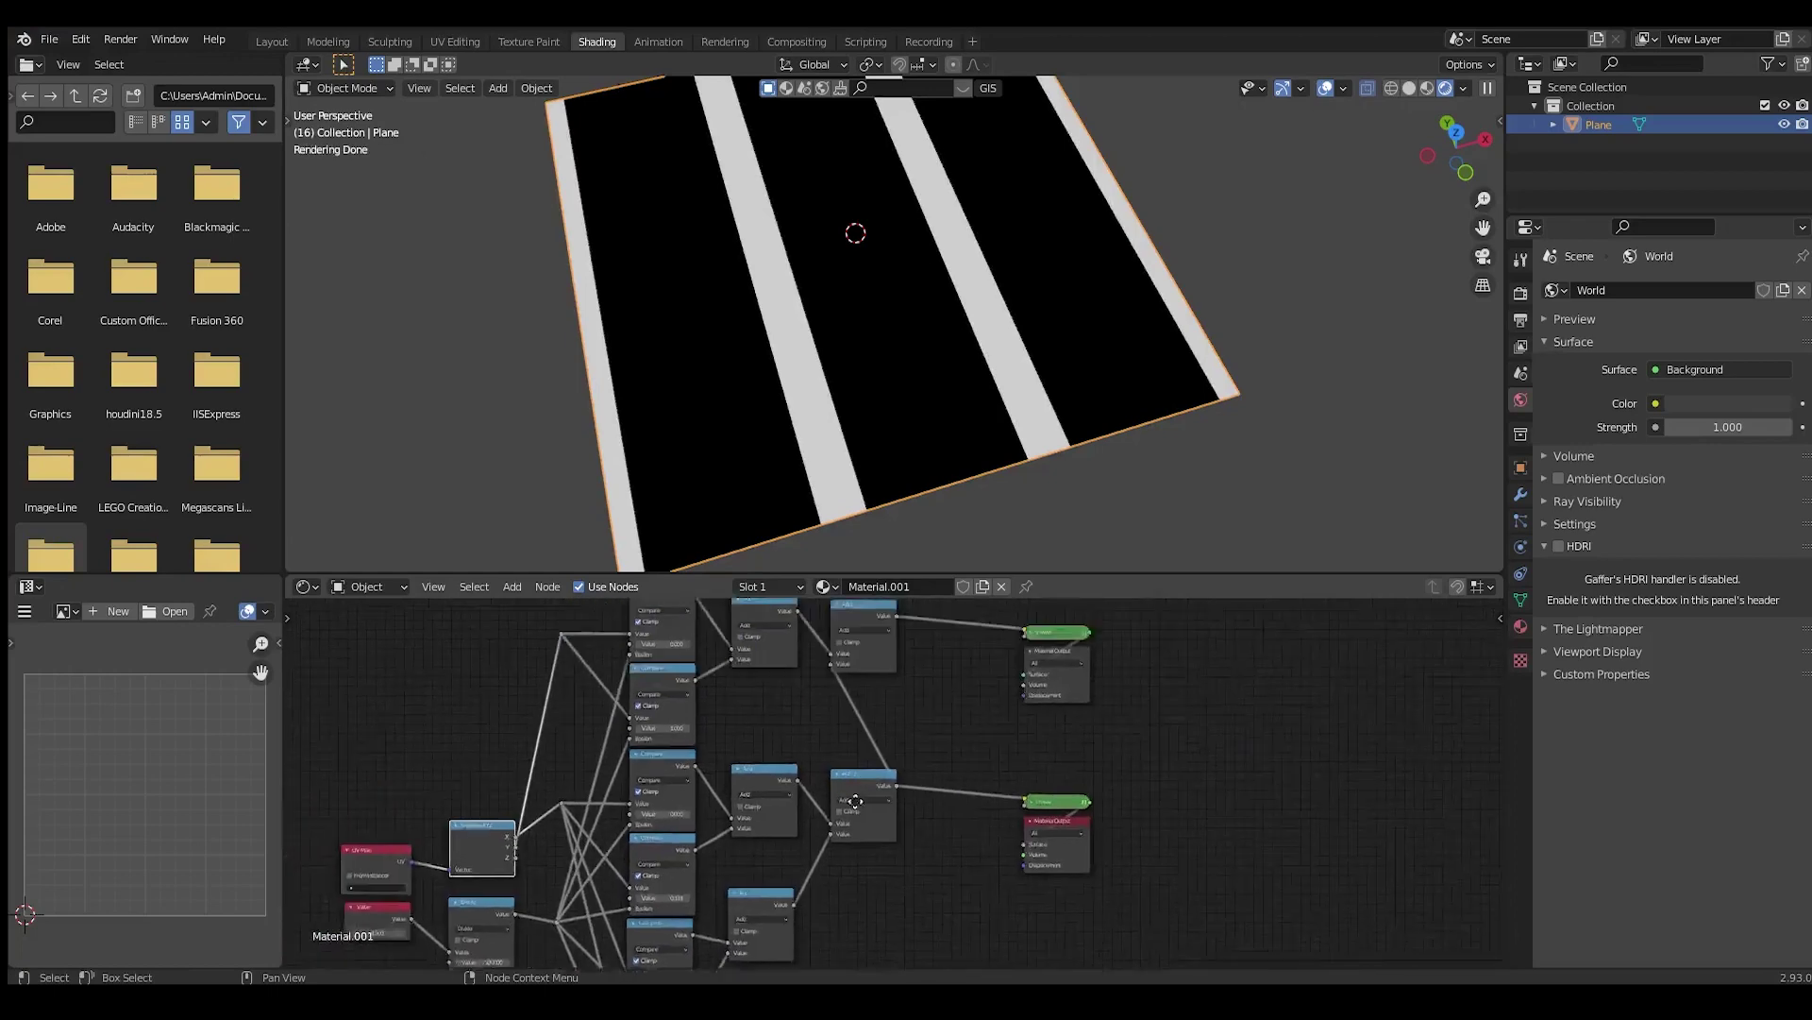
scroll(844, 646, "up", 4)
Preview the Add node of the horizontal edge stripes, followed by the final Add node that combines both stripe directions
left_click(692, 723, "ctrl+shift")
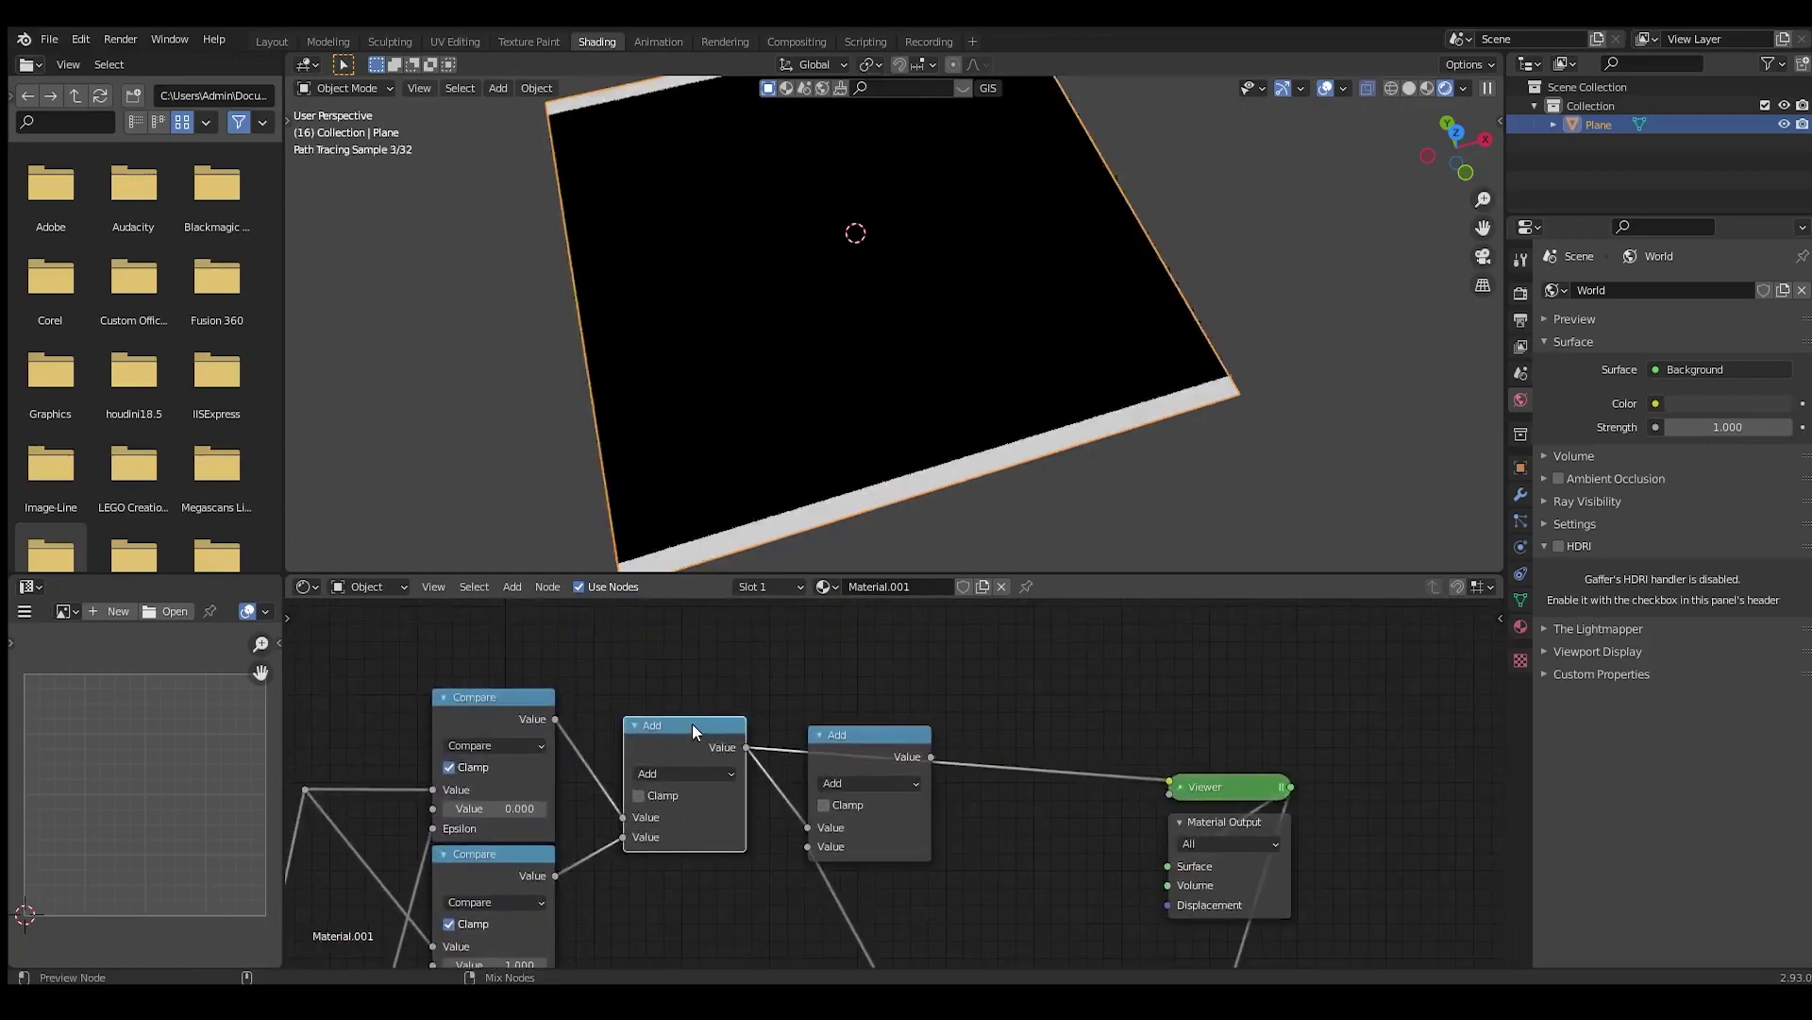
middle_click_drag(808, 359, 795, 383)
scroll(831, 661, "down", 3)
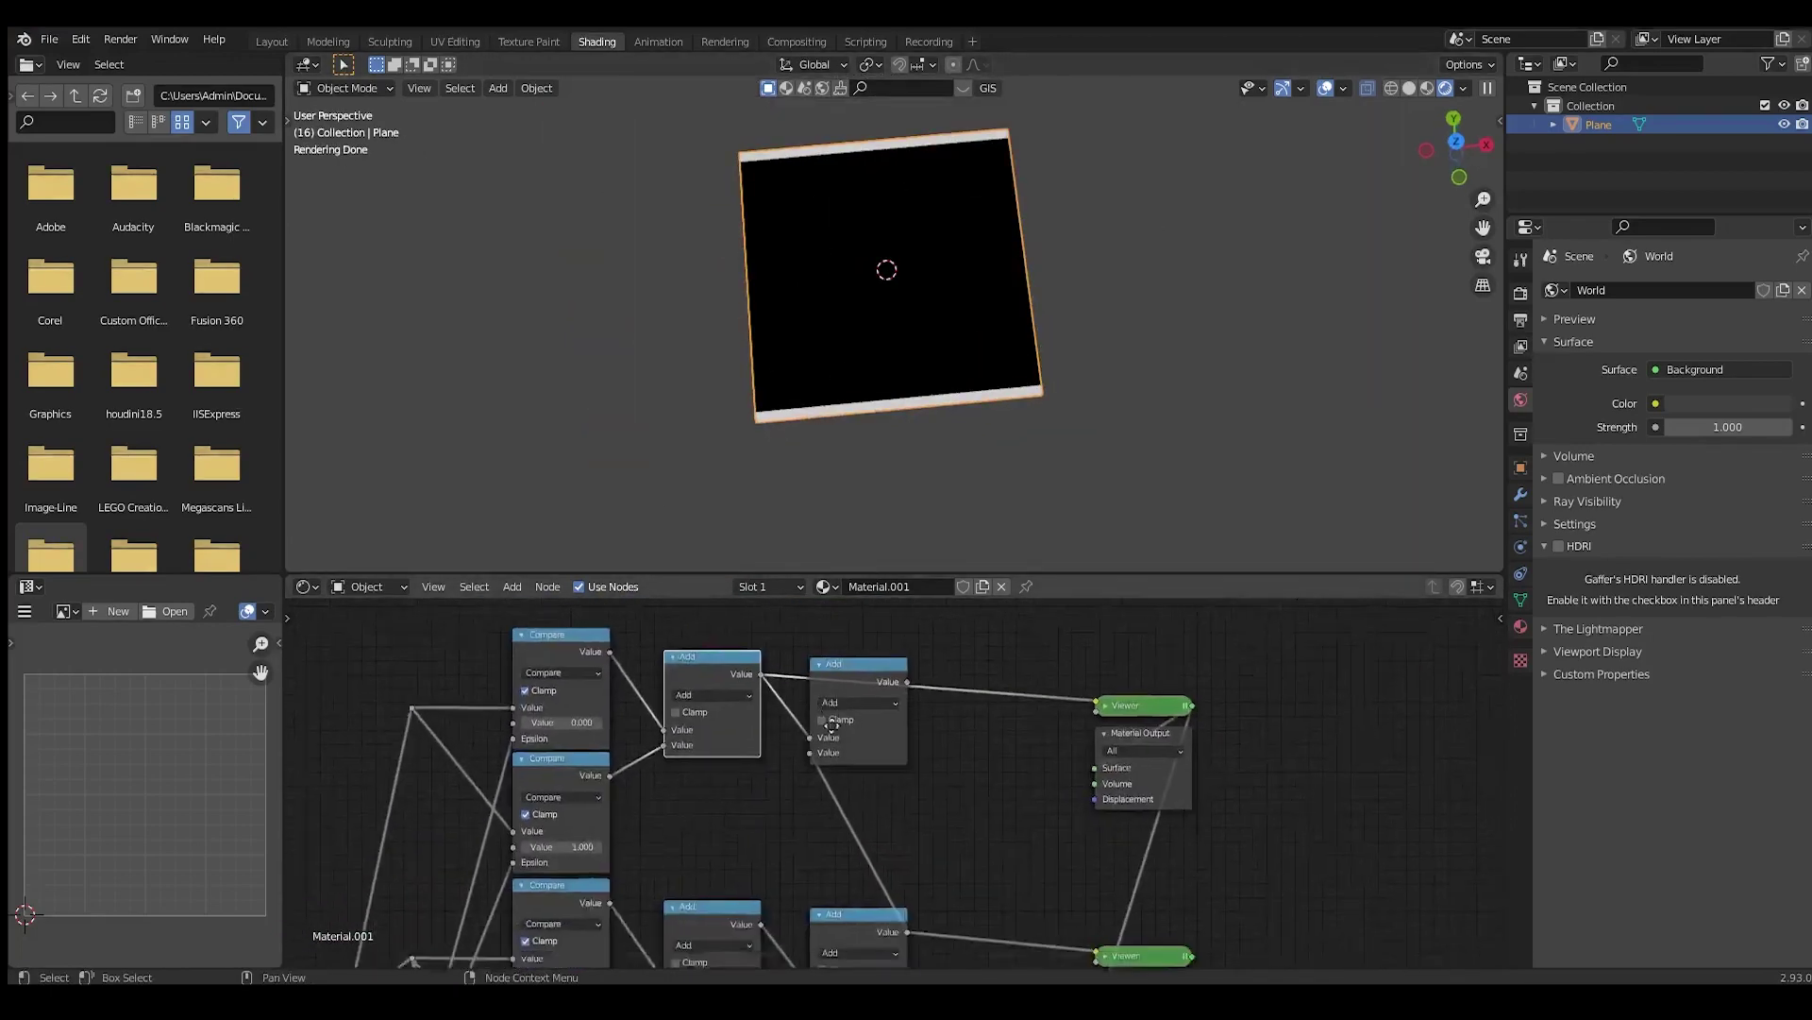
left_click(823, 670, "ctrl+shift")
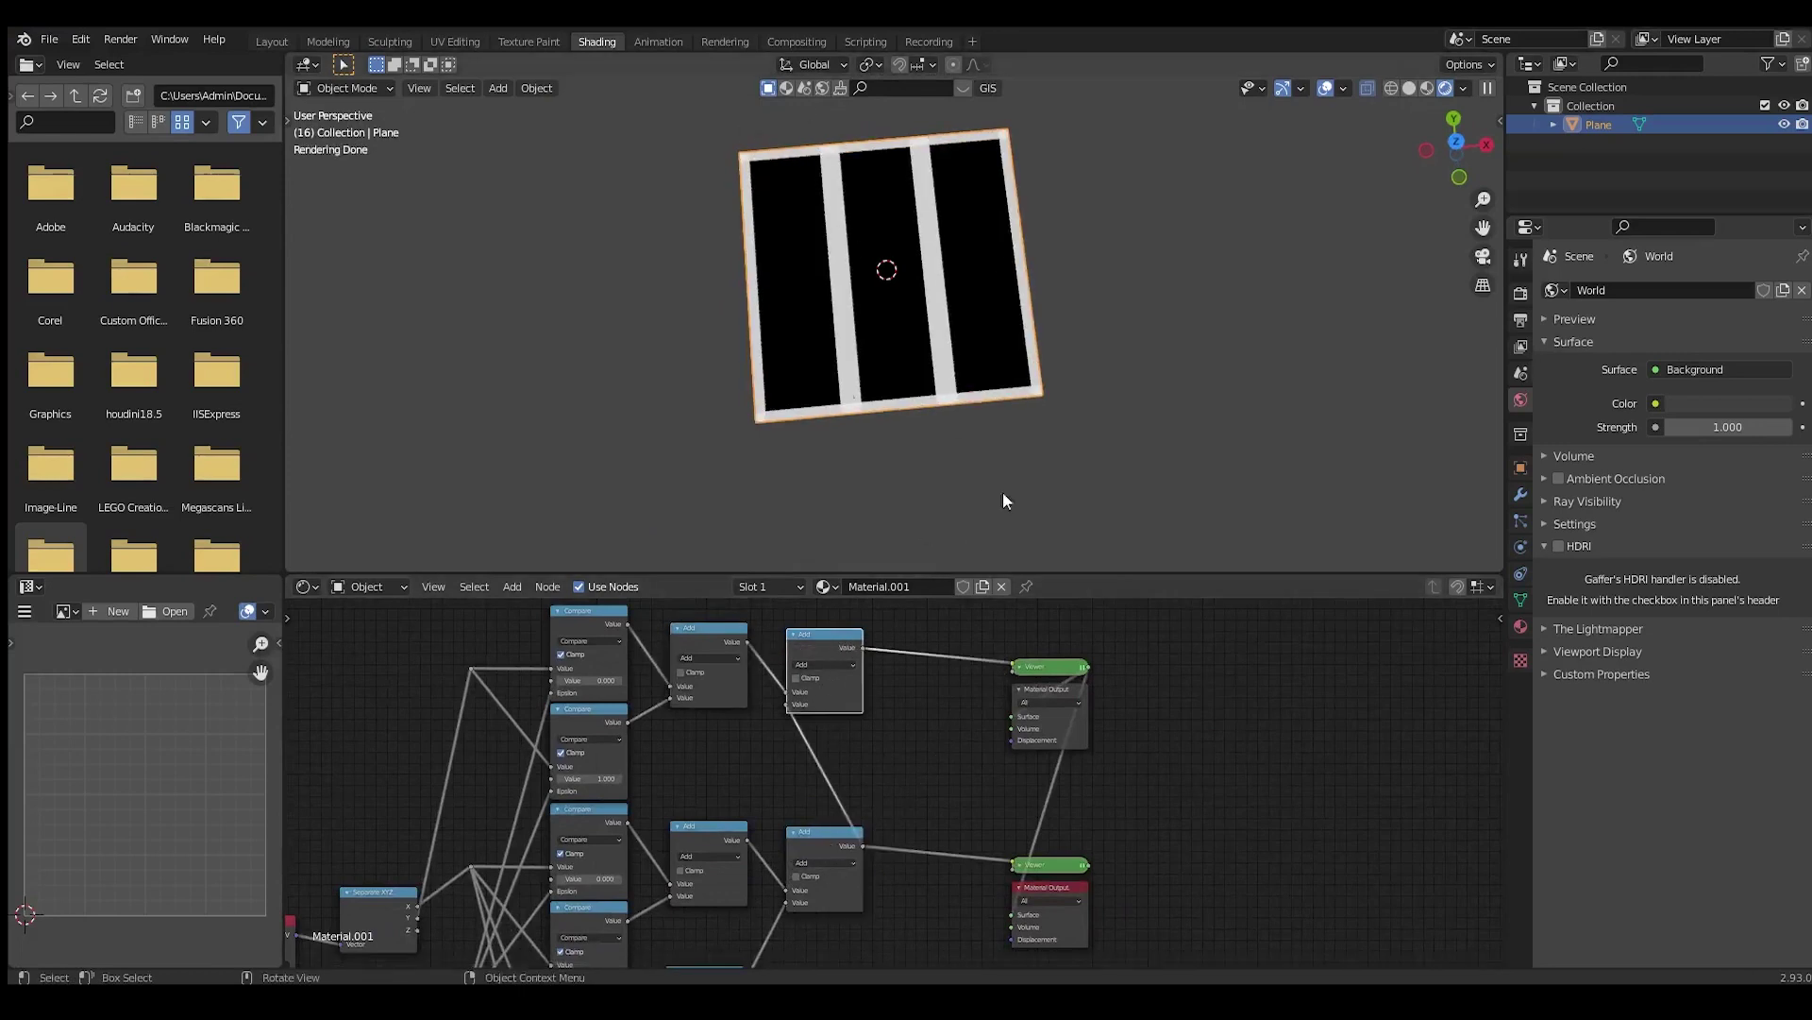
Examine the plane up close where the vertical and horizontal stripes overlap
middle_click_drag(1002, 491, 906, 377)
scroll(959, 402, "up", 5)
middle_click_drag(998, 490, 960, 455)
scroll(960, 455, "down", 2)
scroll(956, 451, "up", 3)
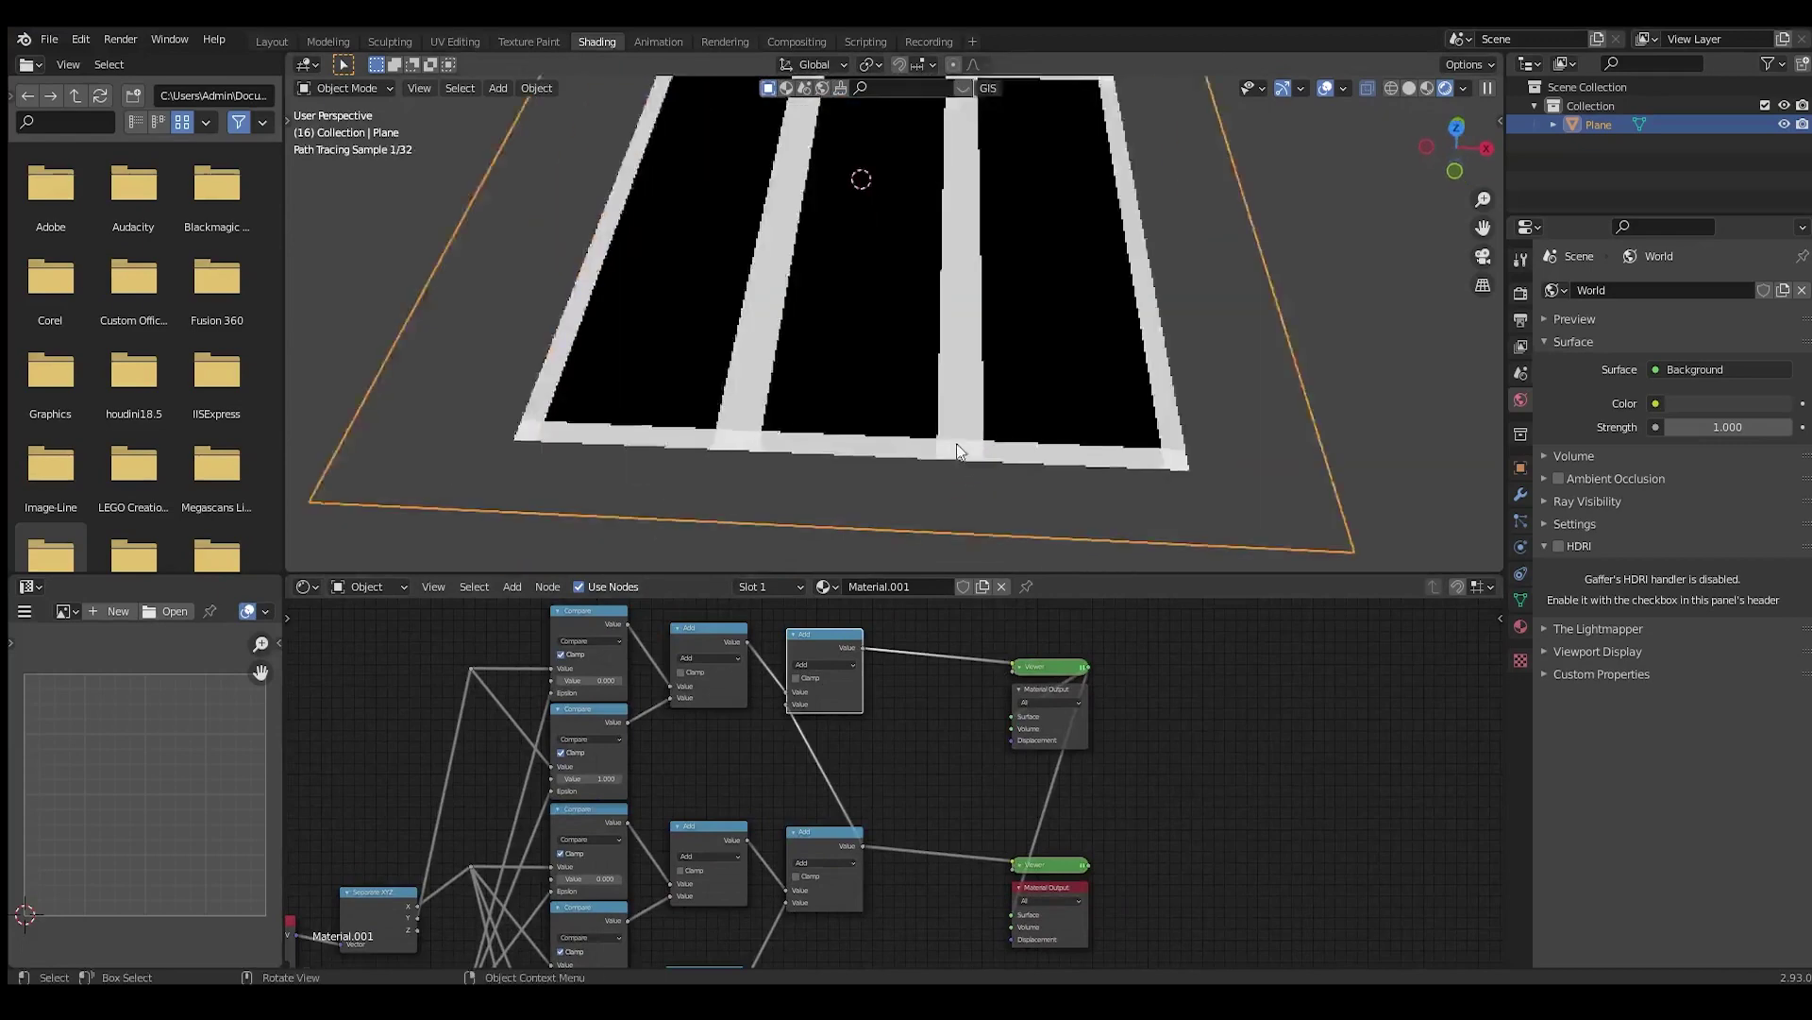
scroll(955, 444, "up", 4)
scroll(897, 776, "up", 2)
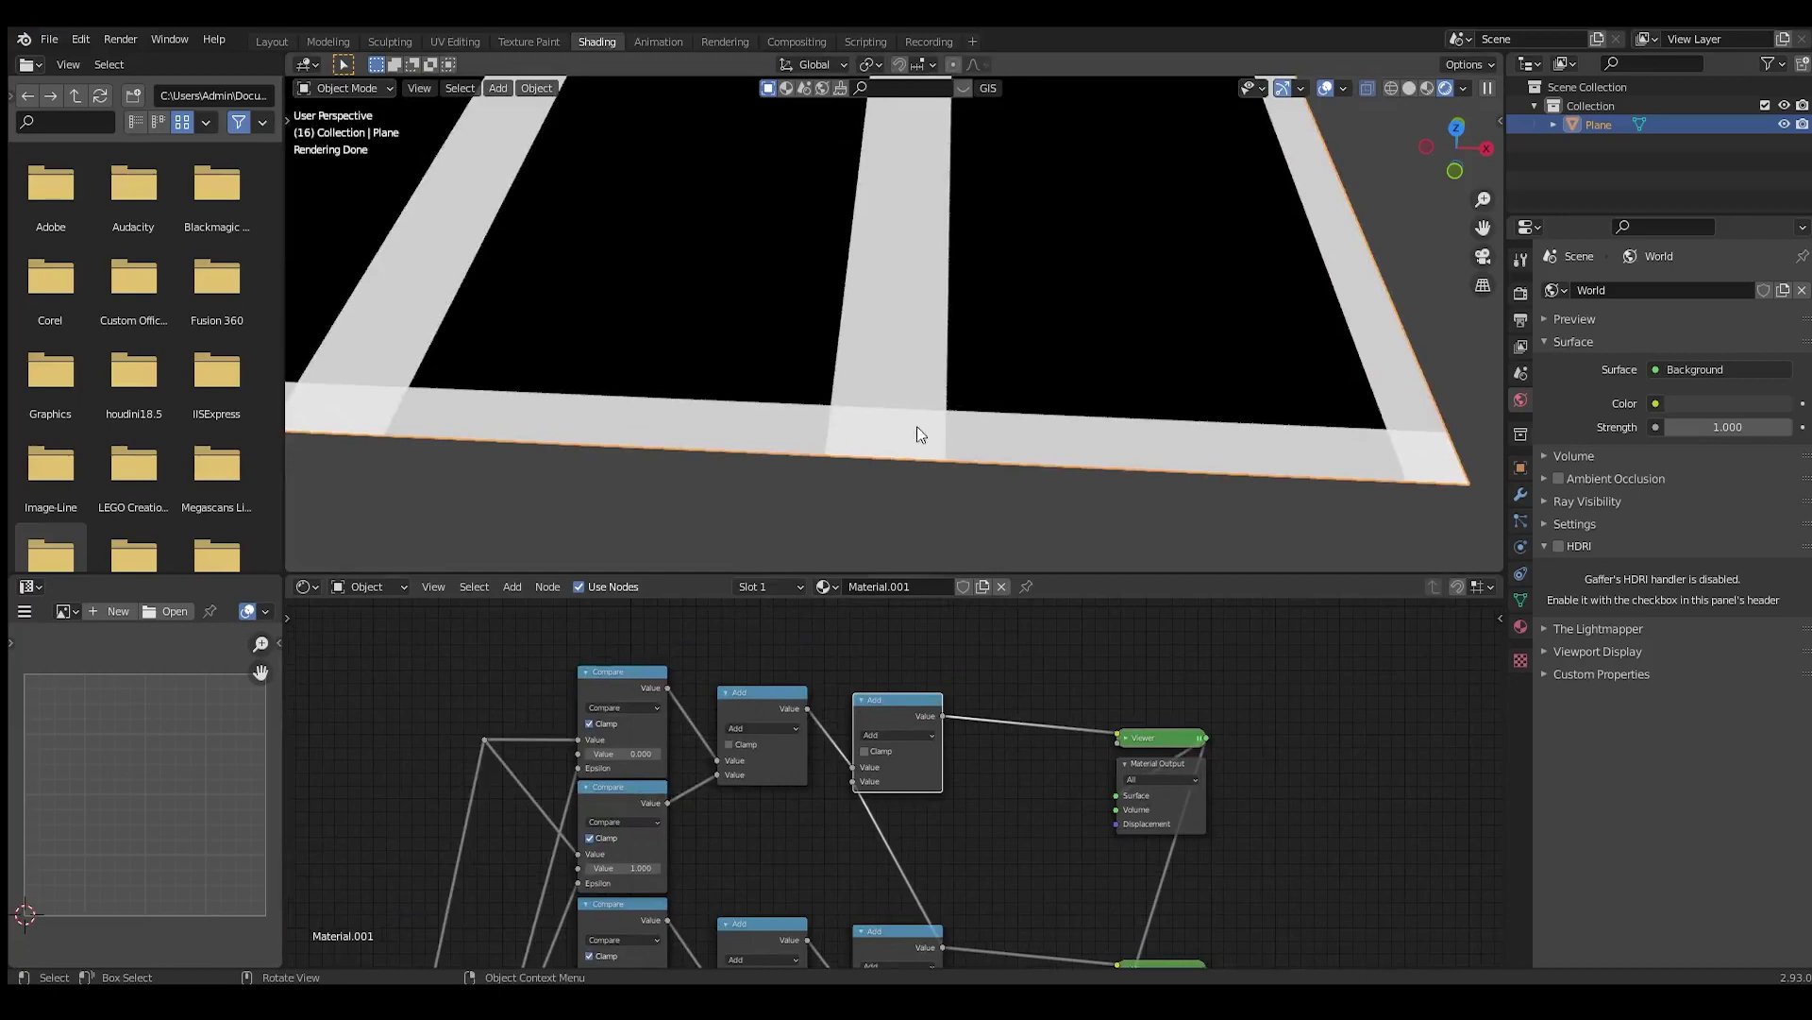
scroll(916, 426, "down", 2)
mouse_move(890, 405)
middle_mouse_down()
mouse_move(825, 397)
mouse_move(1016, 437)
mouse_move(948, 412)
middle_mouse_up()
Enable Clamp on all the Add nodes in both the duplicated and original stripe groups
scroll(758, 806, "up", 2)
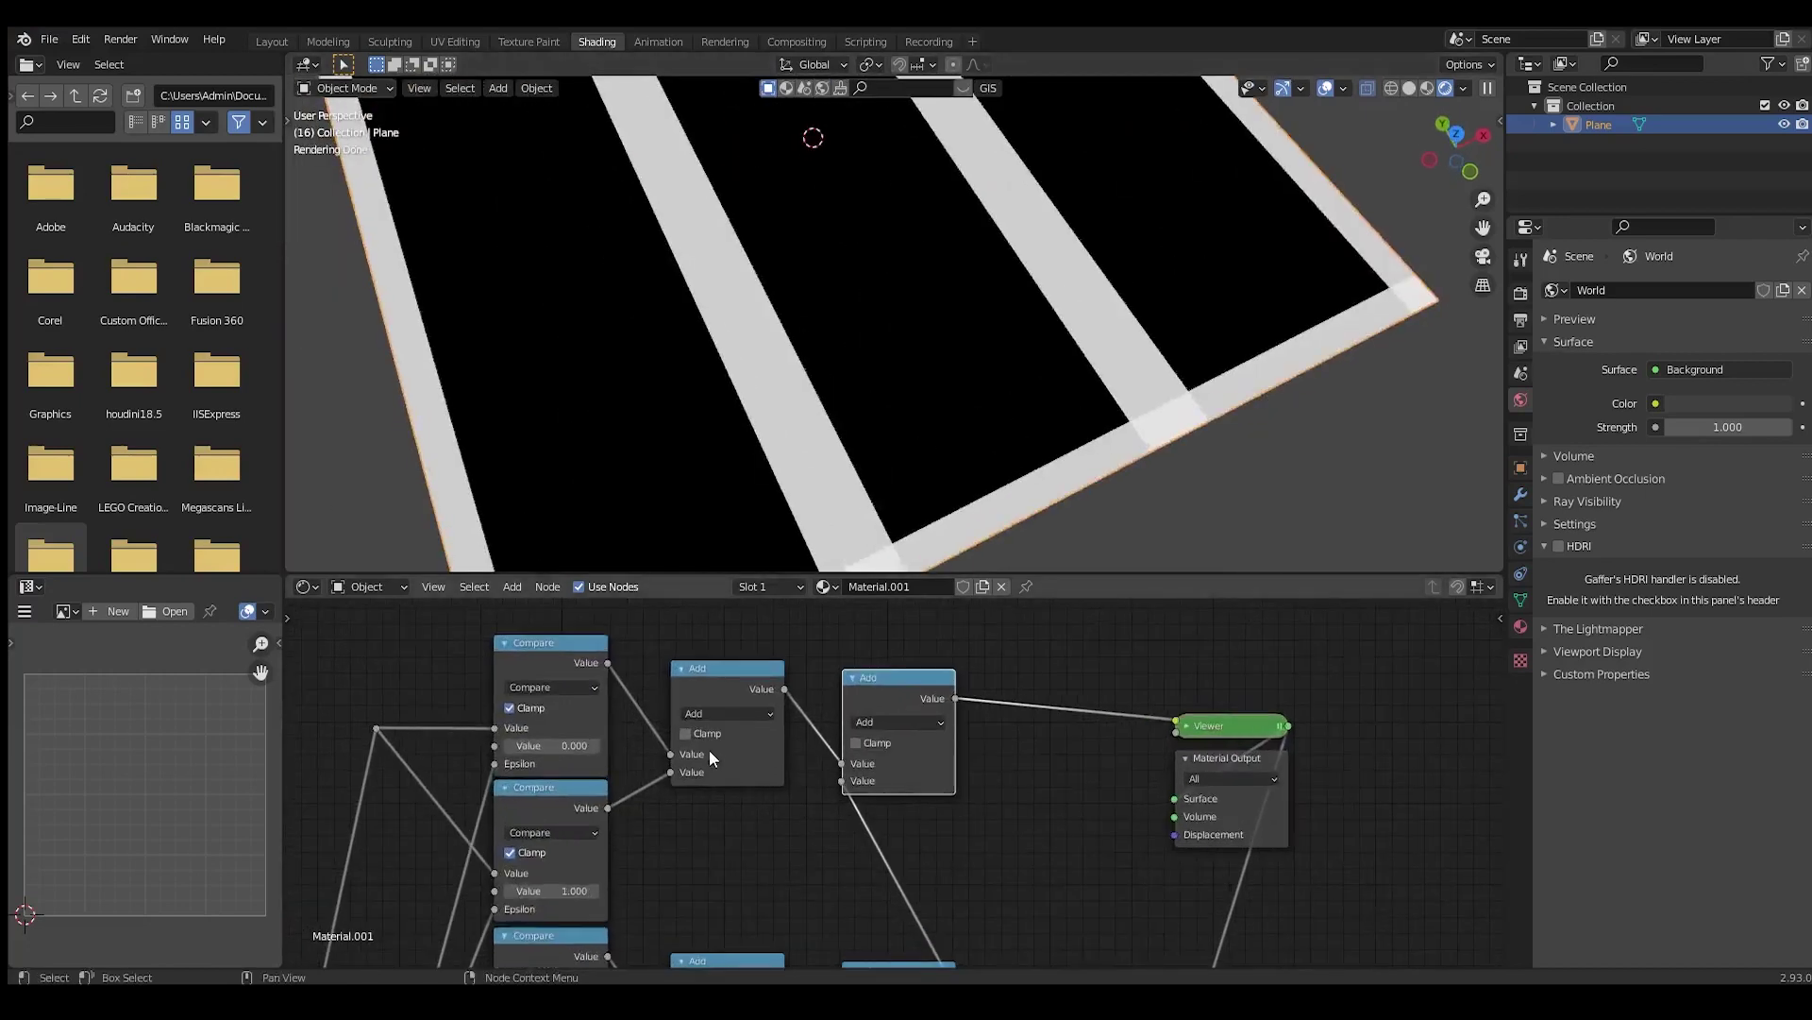
scroll(850, 848, "down", 2)
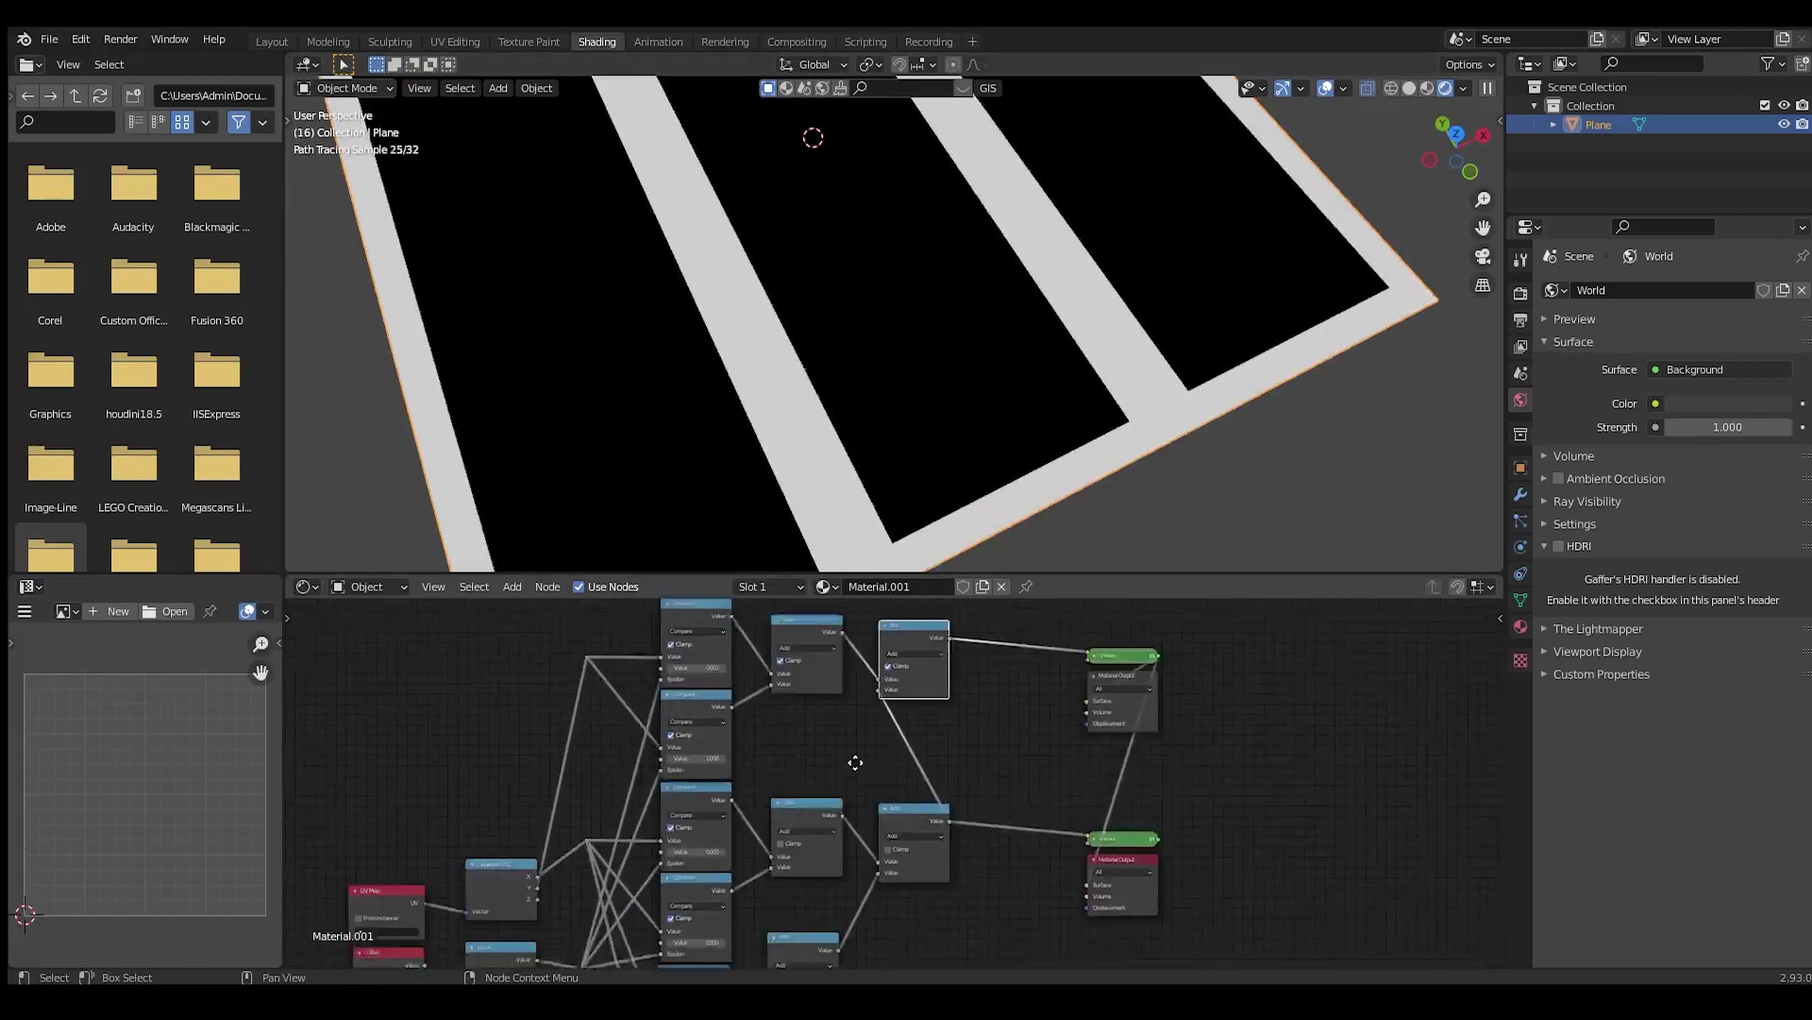
scroll(776, 824, "up", 1)
left_click(908, 832)
middle_click_drag(897, 854, 1006, 694)
scroll(963, 723, "up", 4)
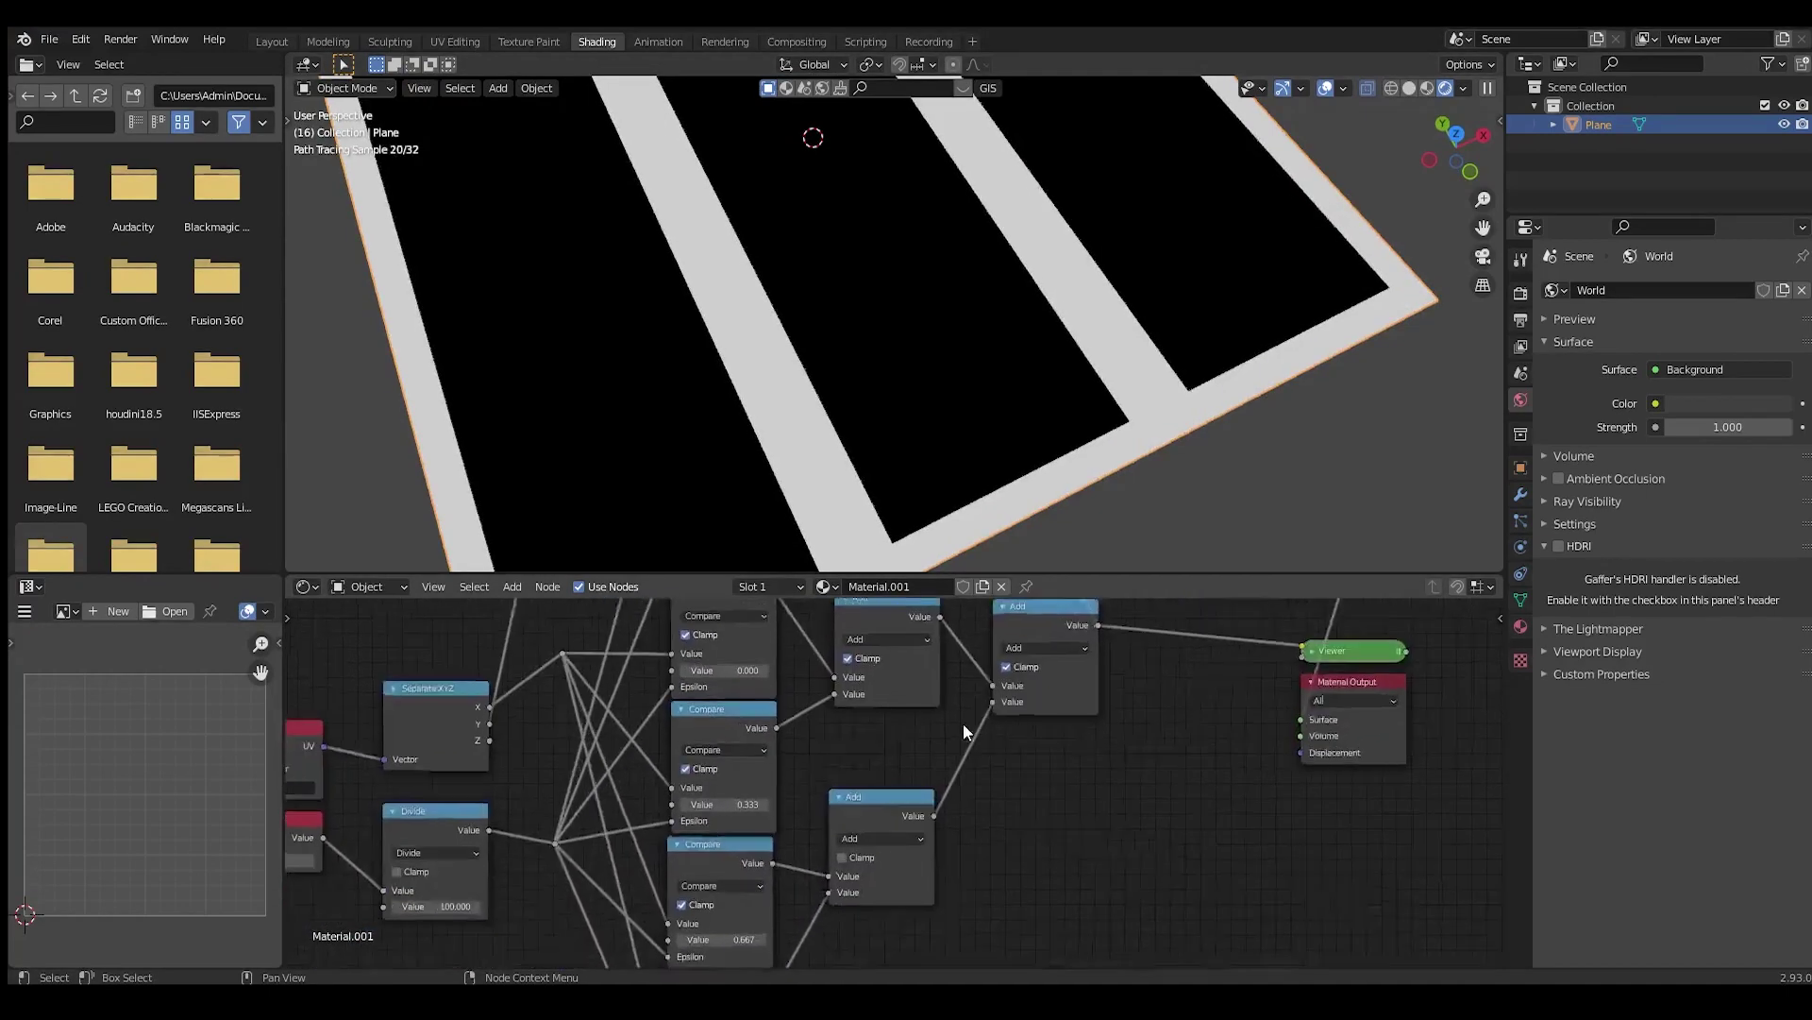
left_click(833, 873)
middle_click_drag(1023, 374, 1088, 451)
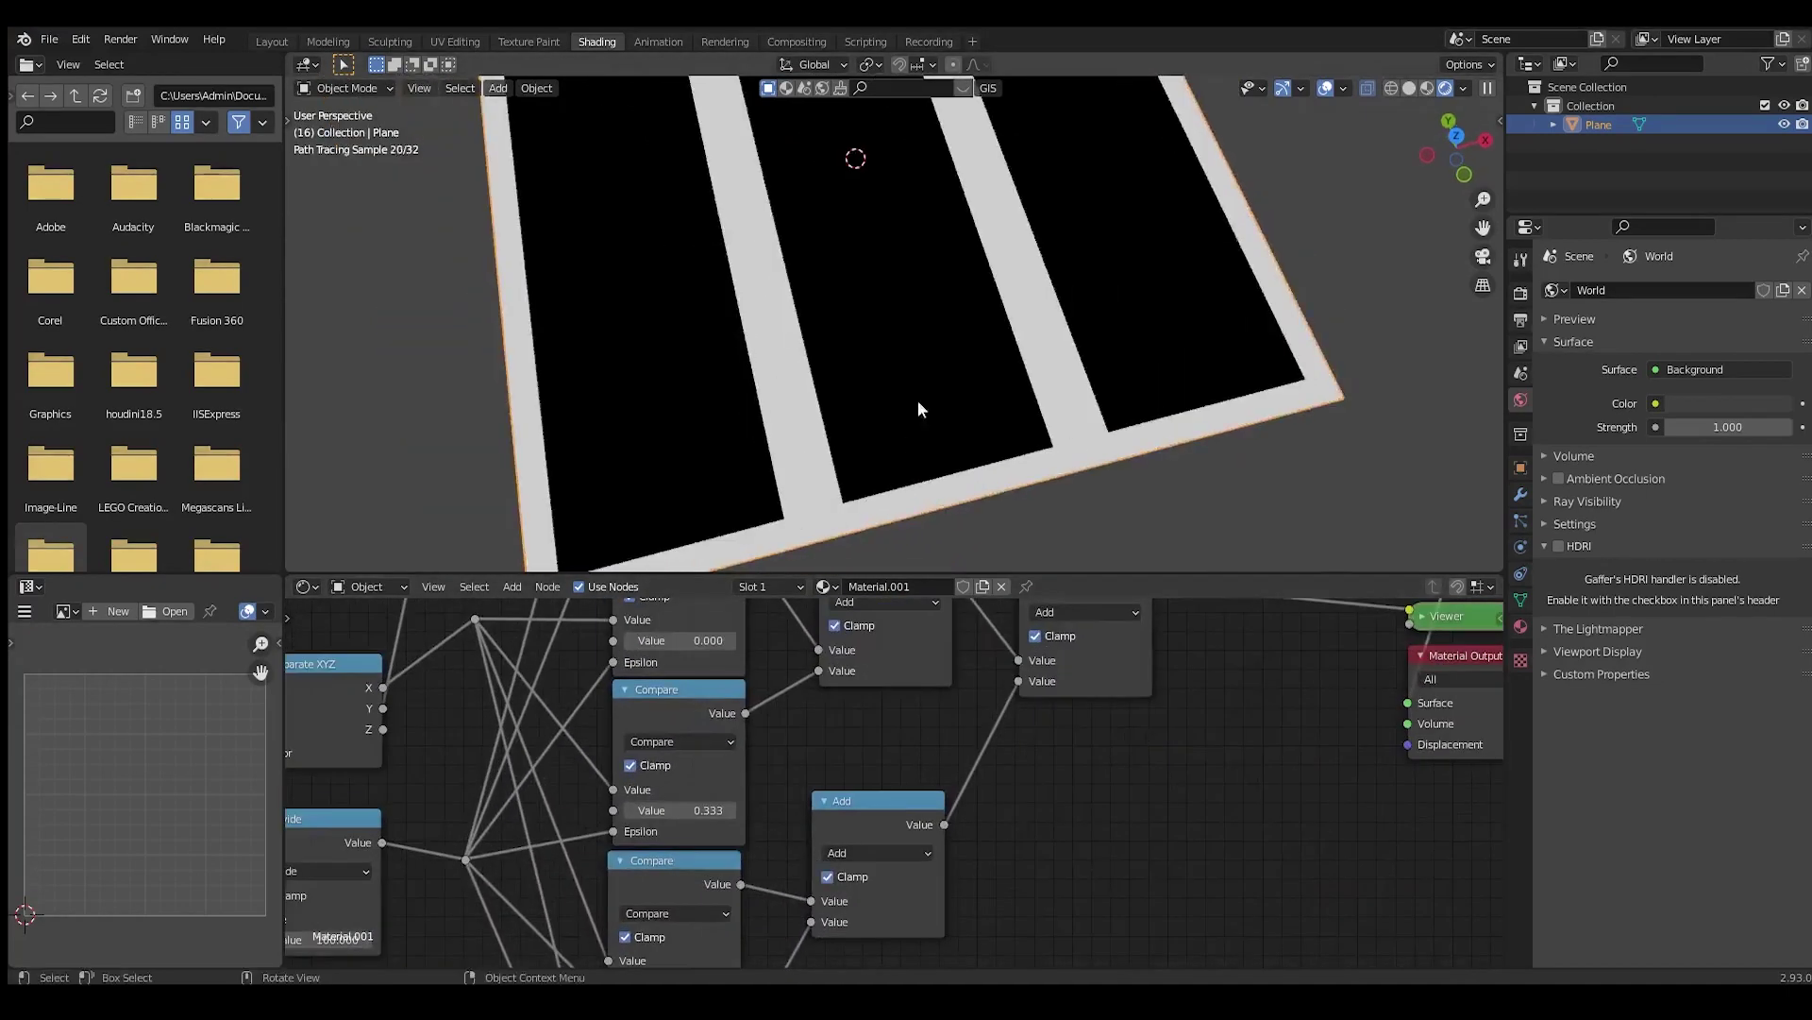
Delete the duplicate Viewer and Material Output pair and preview the final Add node through the remaining Viewer
scroll(1050, 722, "down", 3)
scroll(687, 878, "up", 2)
scroll(846, 801, "down", 3)
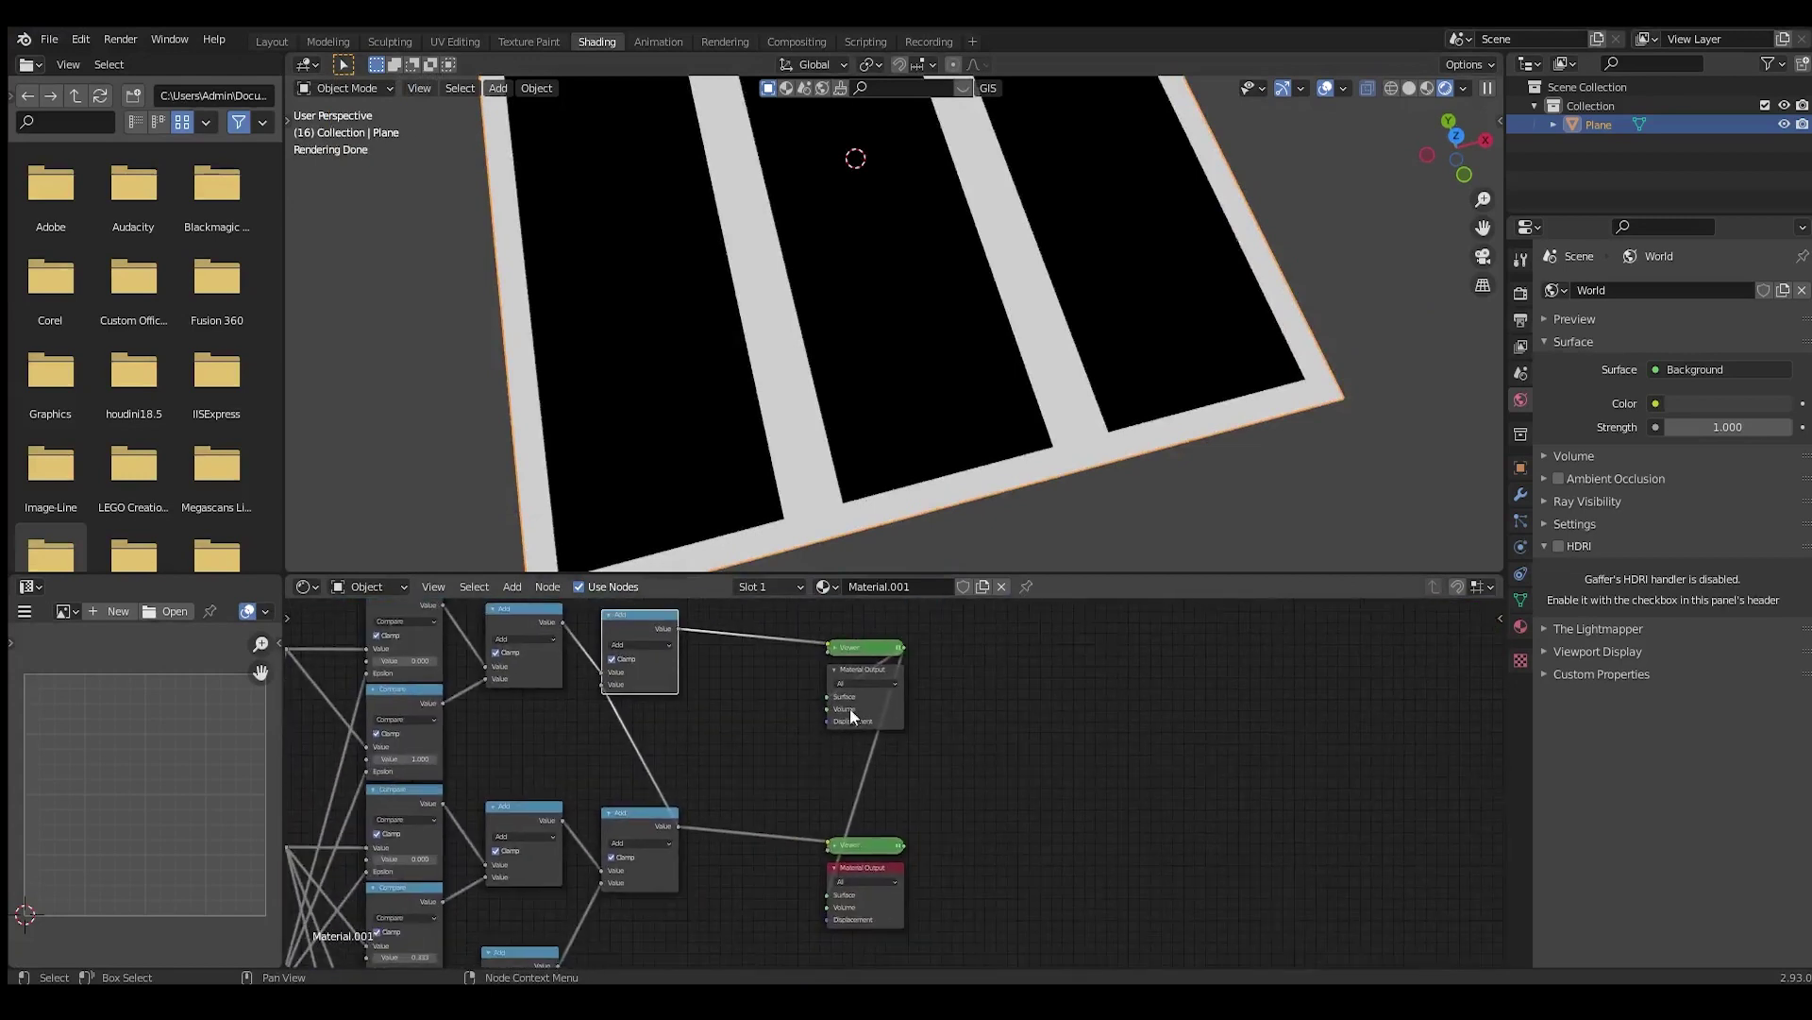
left_click_drag(918, 623, 814, 719)
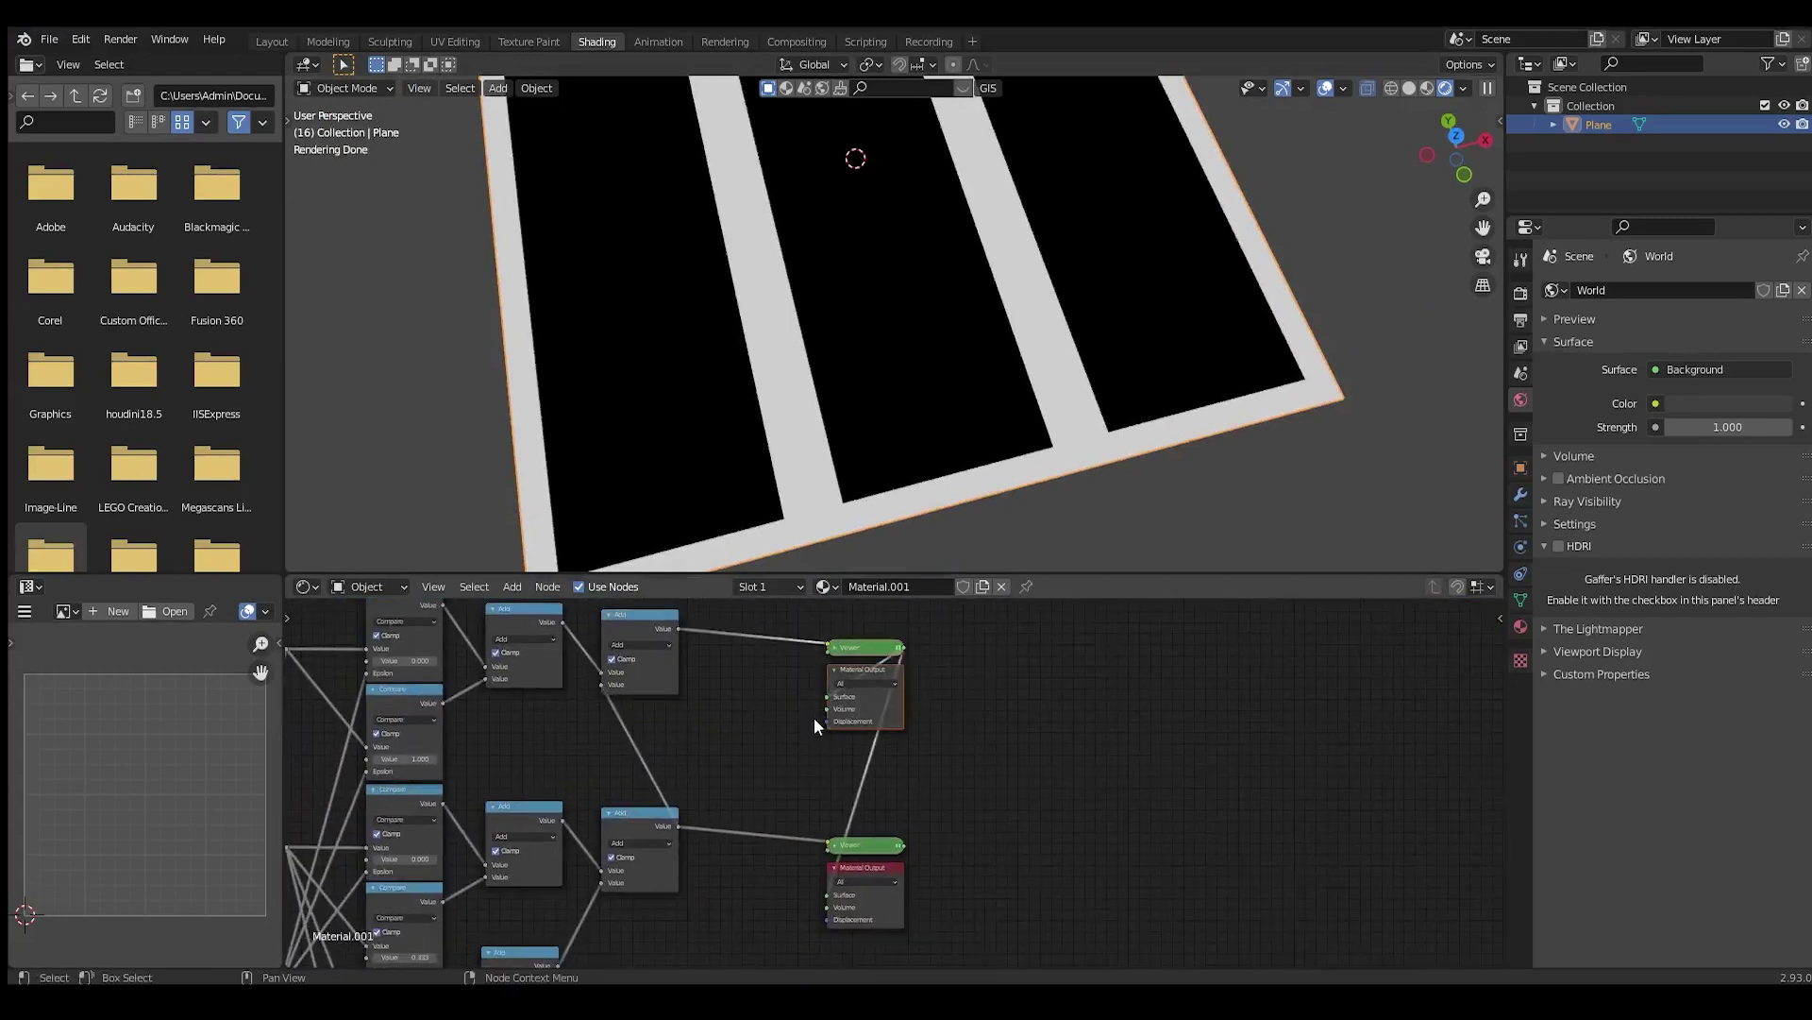
key("x")
middle_click_drag(756, 758, 882, 719)
scroll(802, 716, "up", 2)
left_click(630, 630, "ctrl+shift")
scroll(831, 789, "down", 6)
scroll(882, 722, "down", 3)
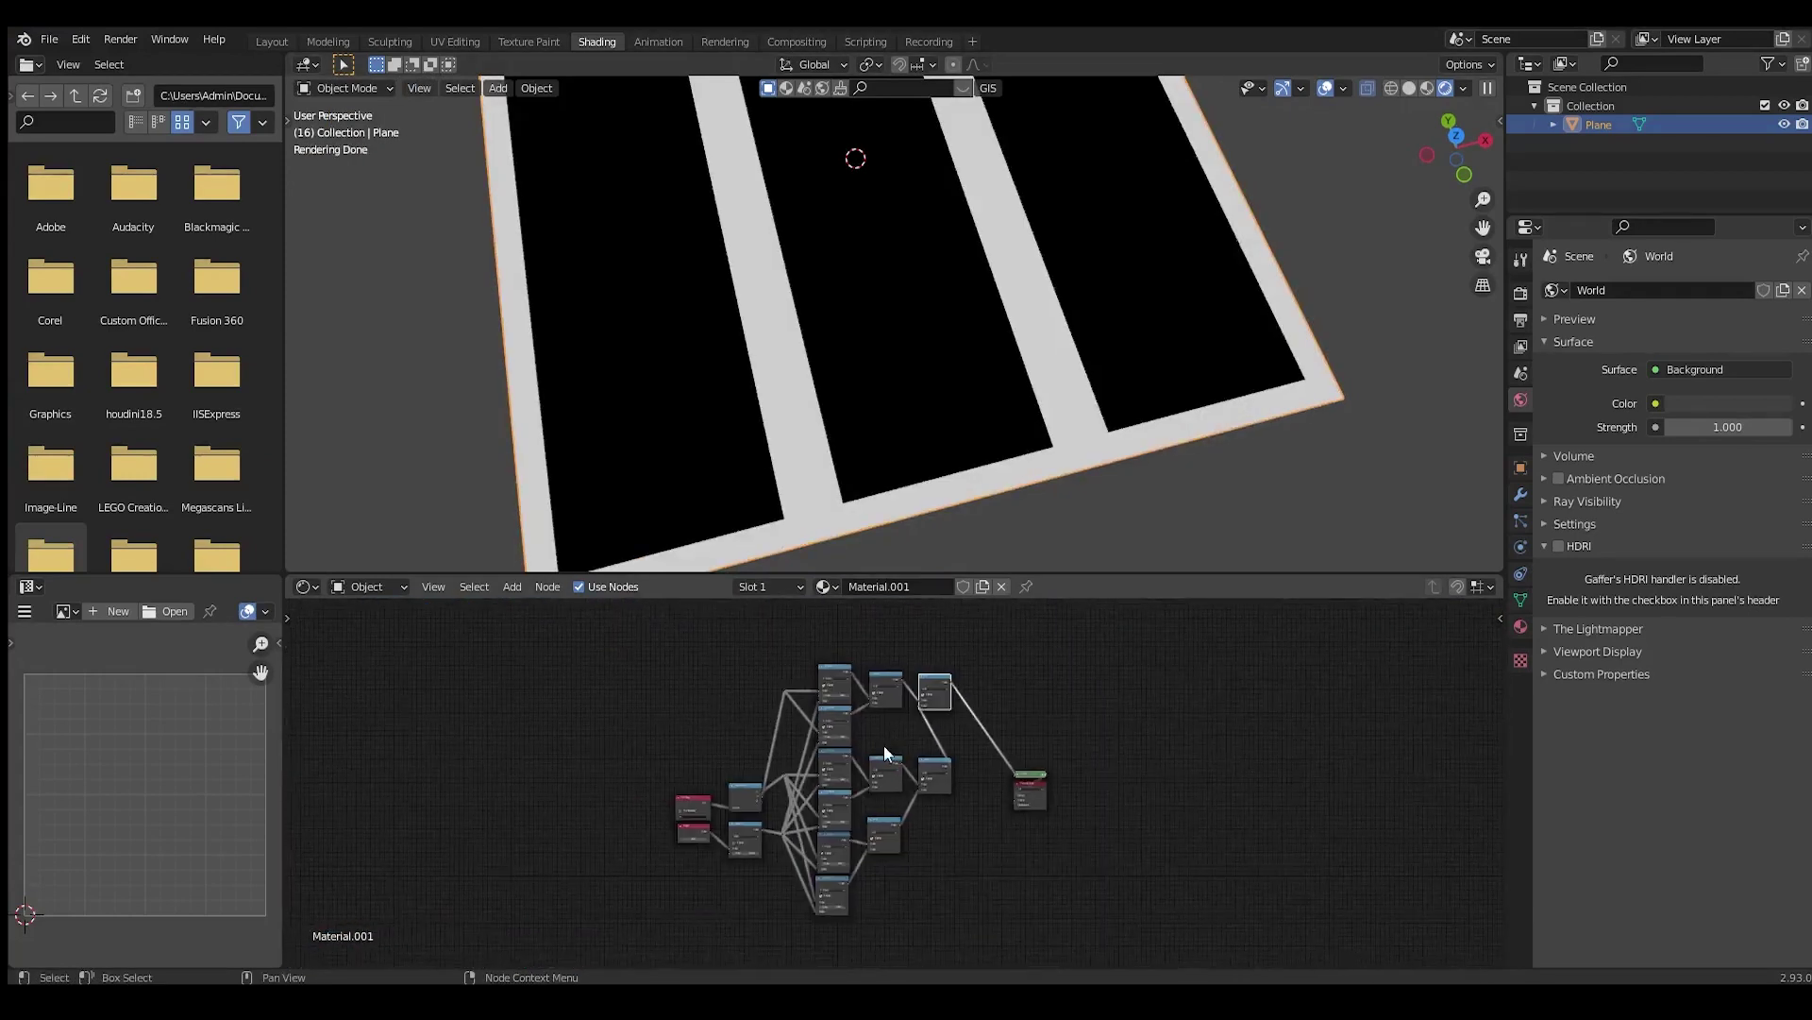
Move the whole group of stripe nodes farther away from the Viewer and Material Output nodes
left_click_drag(944, 650, 697, 886)
left_click_drag(728, 802, 604, 892)
scroll(603, 886, "up", 12)
middle_click_drag(740, 800, 915, 821)
scroll(915, 821, "down", 8)
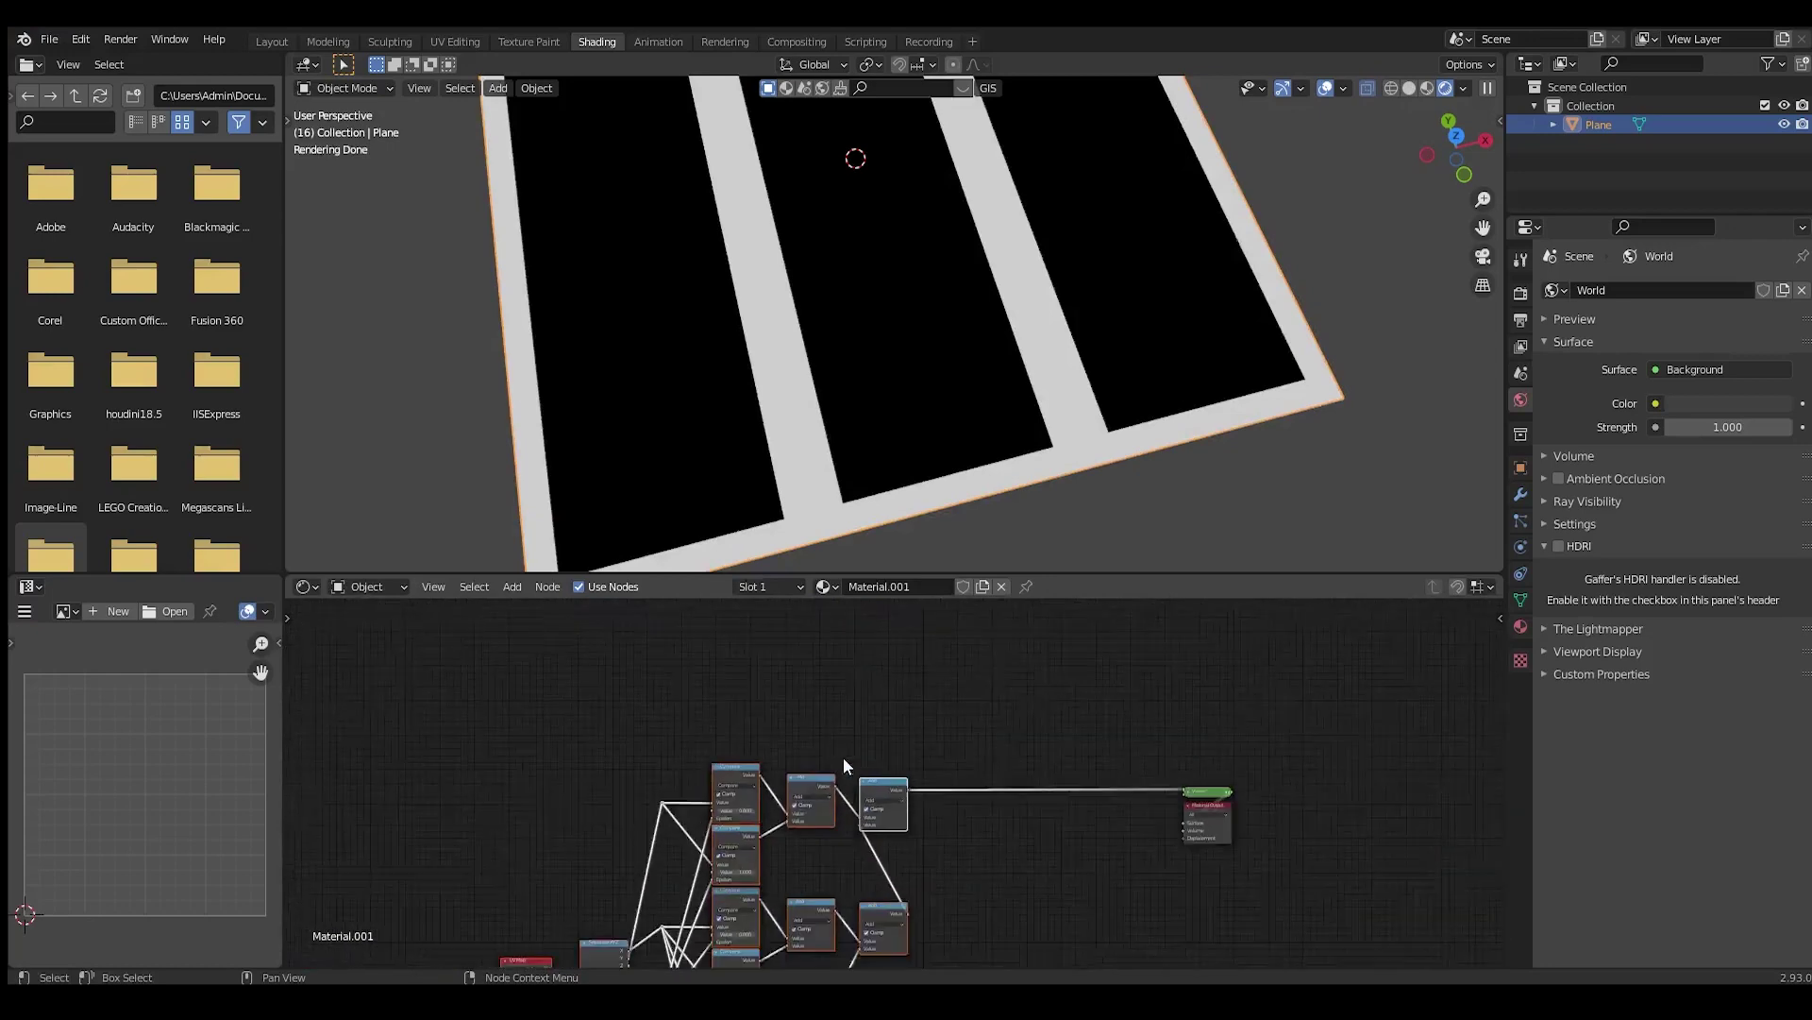
Add a ColorRamp node and place it just above the first Compare node
scroll(987, 789, "up", 3)
middle_click_drag(842, 757, 835, 855)
scroll(835, 855, "up", 3)
key("shift+a")
left_click(835, 719)
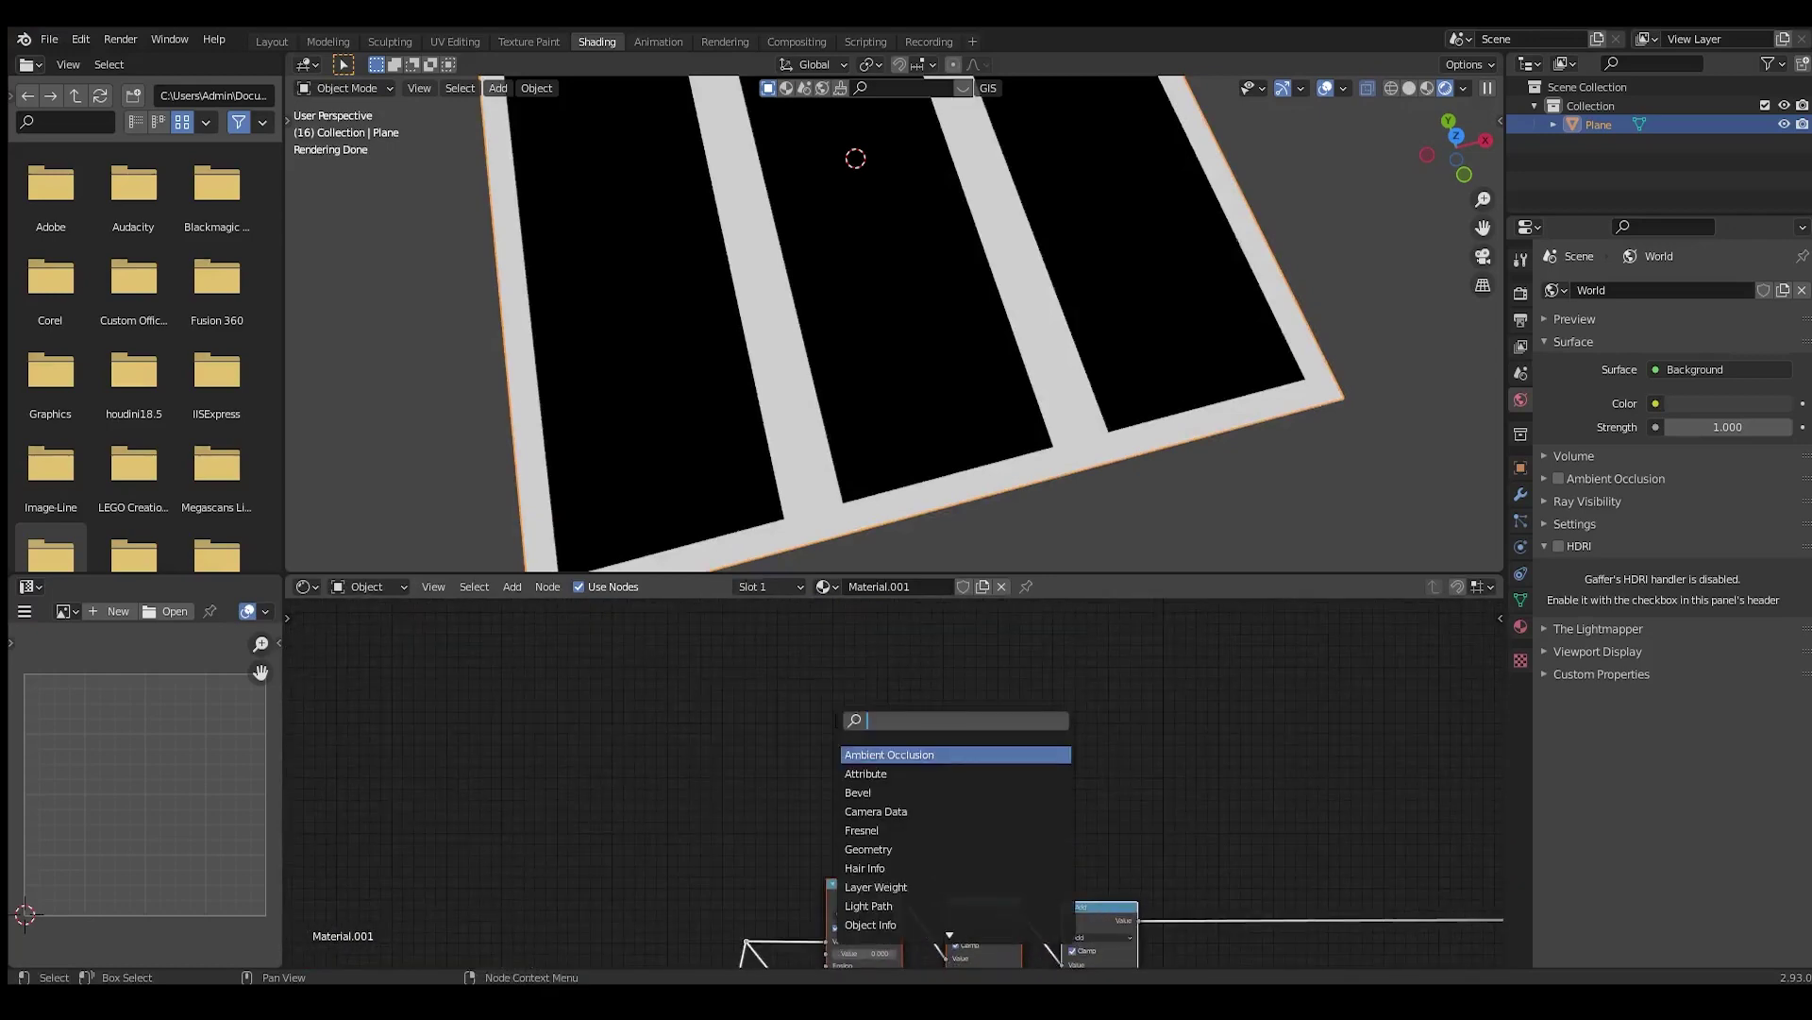
type("color")
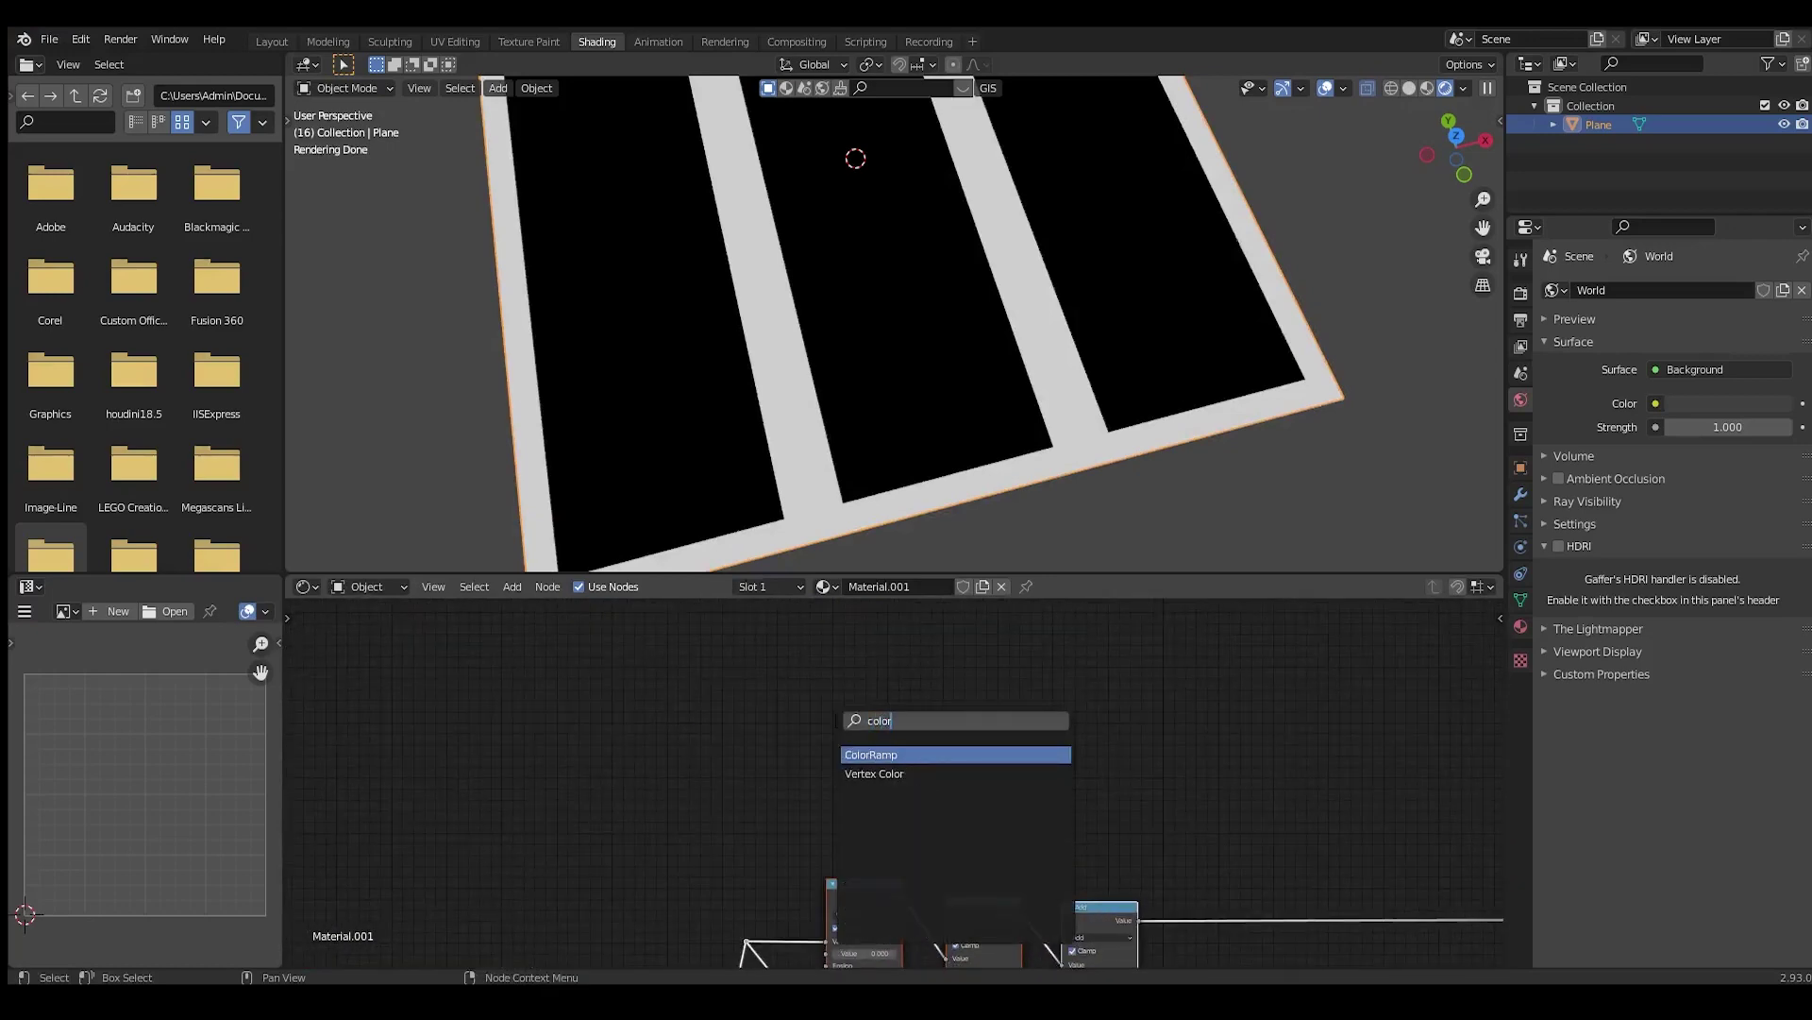
key("Return")
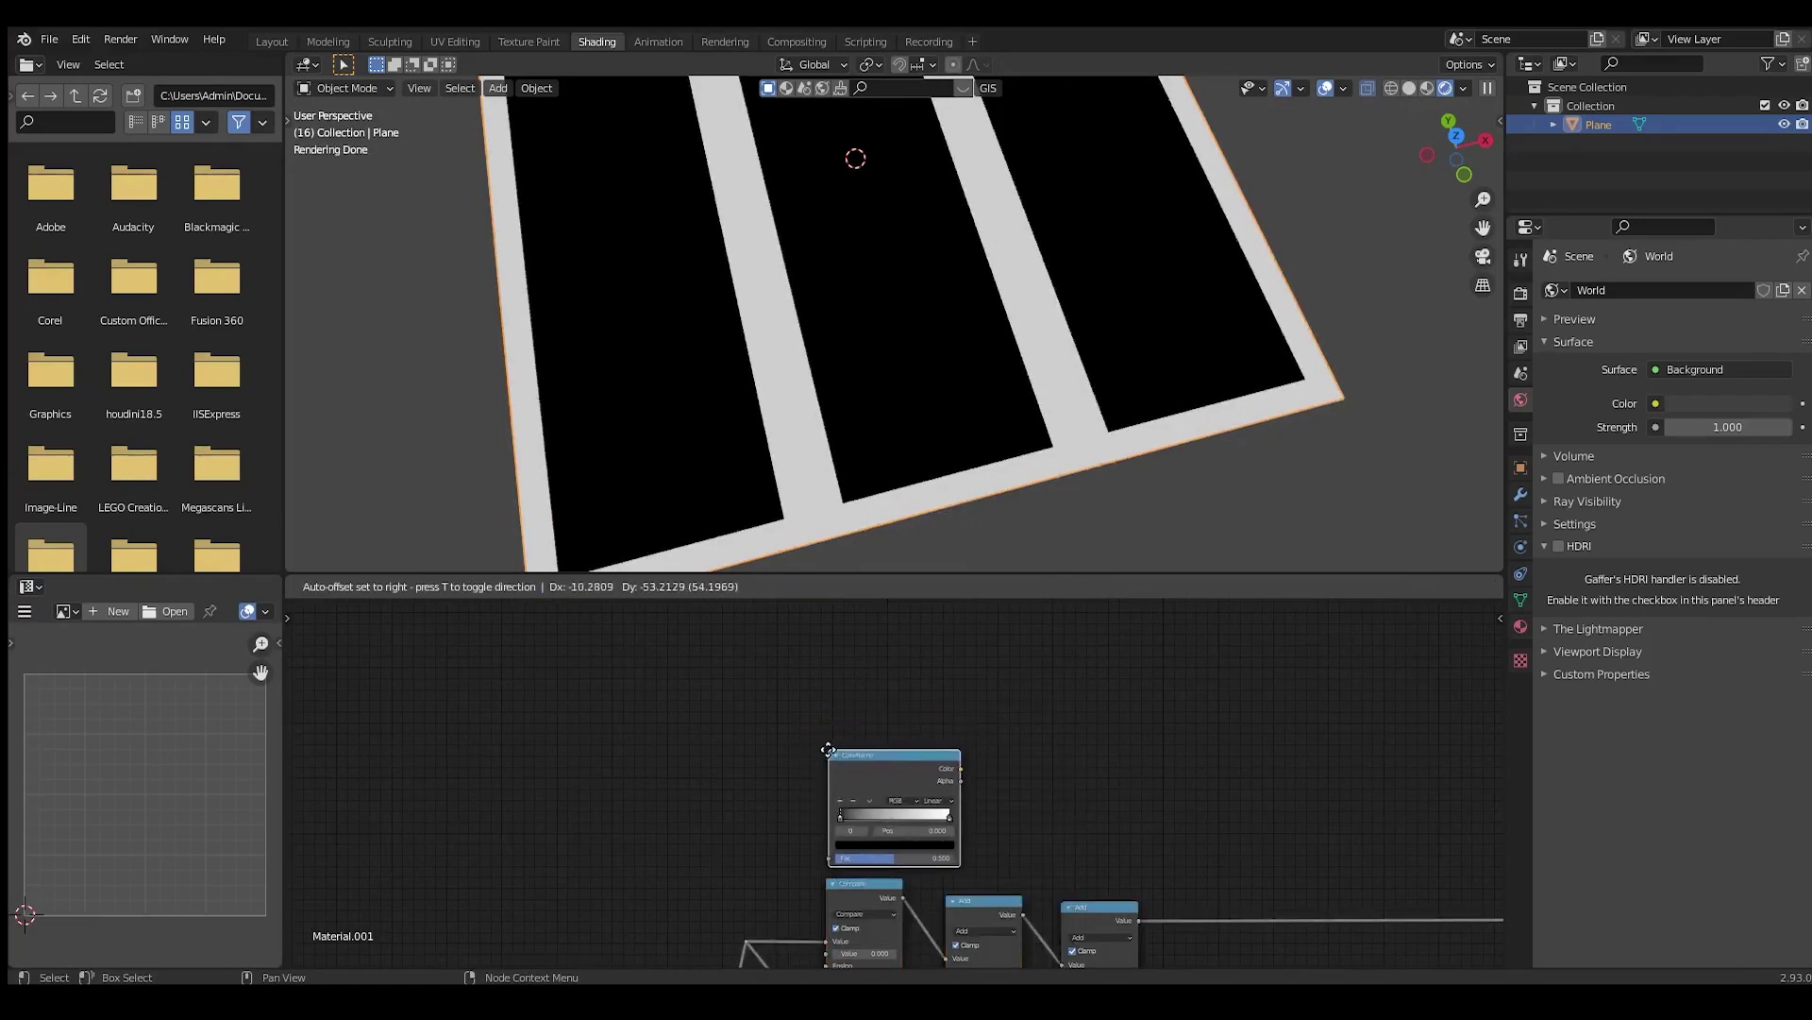
left_click(874, 796)
scroll(893, 783, "down", 1)
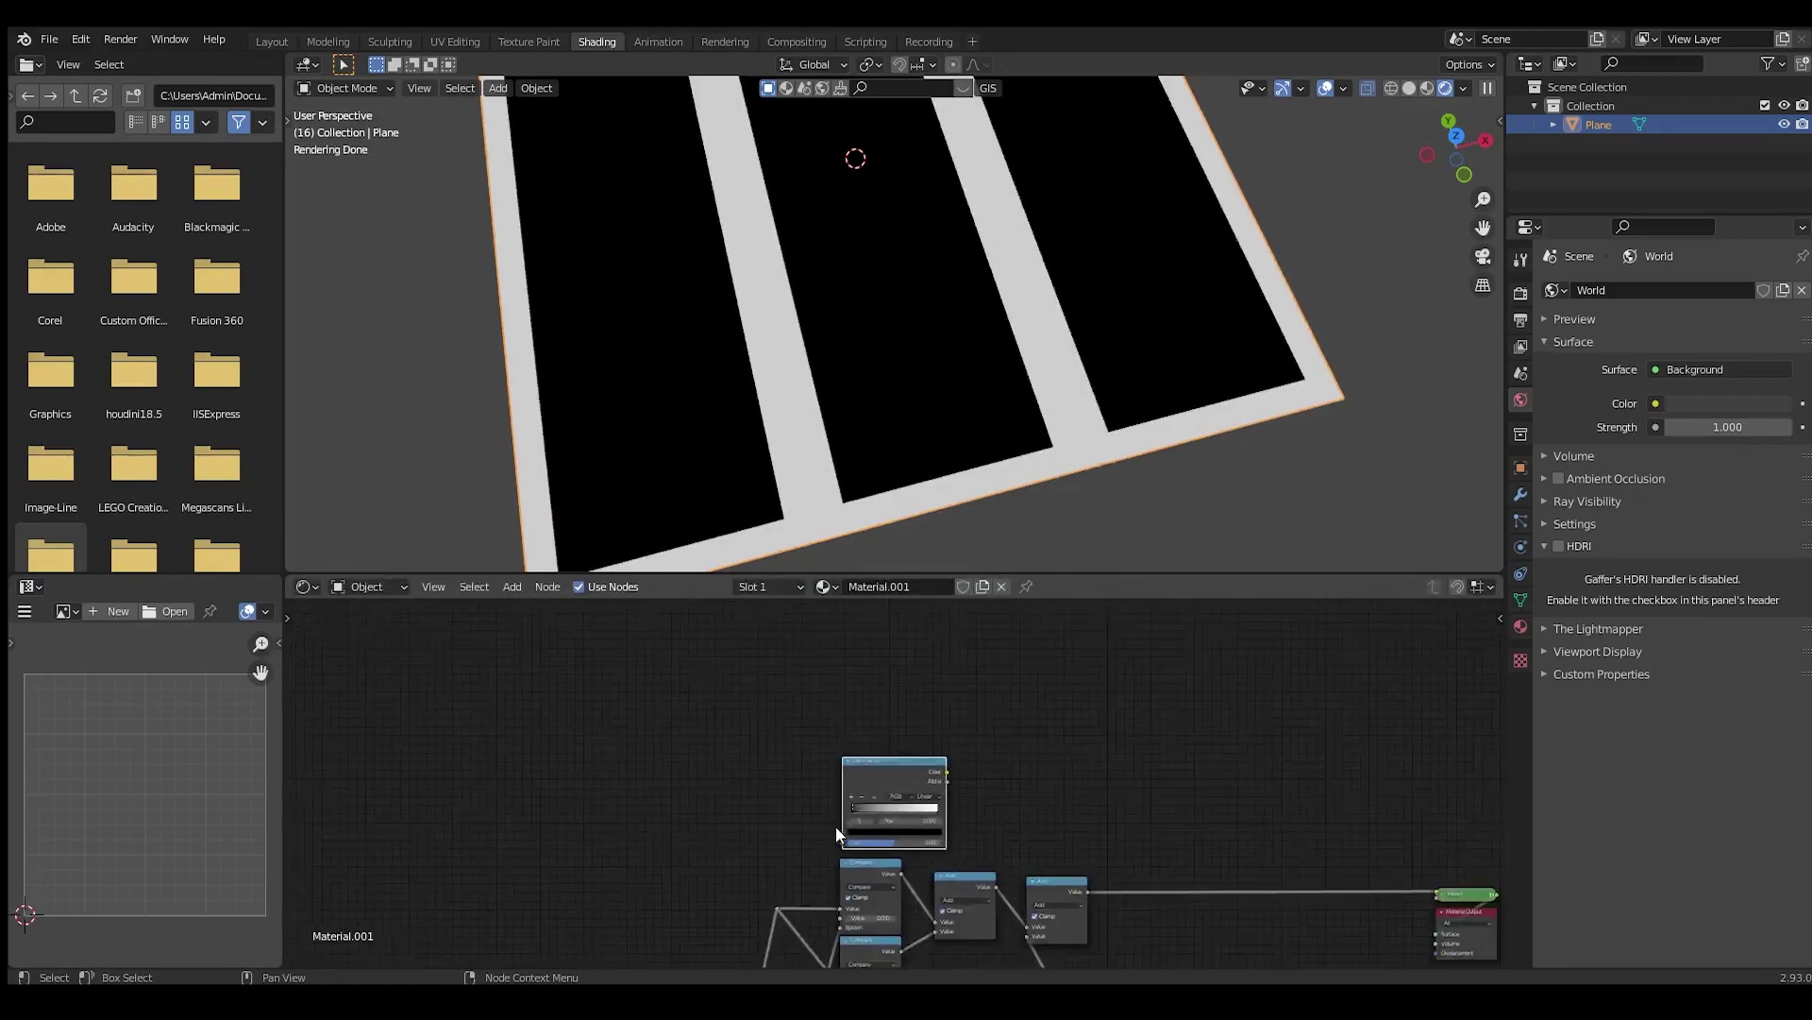
Connect the X output of Separate XYZ to the ColorRamp's Fac and preview the ColorRamp on the plane
middle_click_drag(835, 825, 964, 668)
scroll(850, 831, "down", 1)
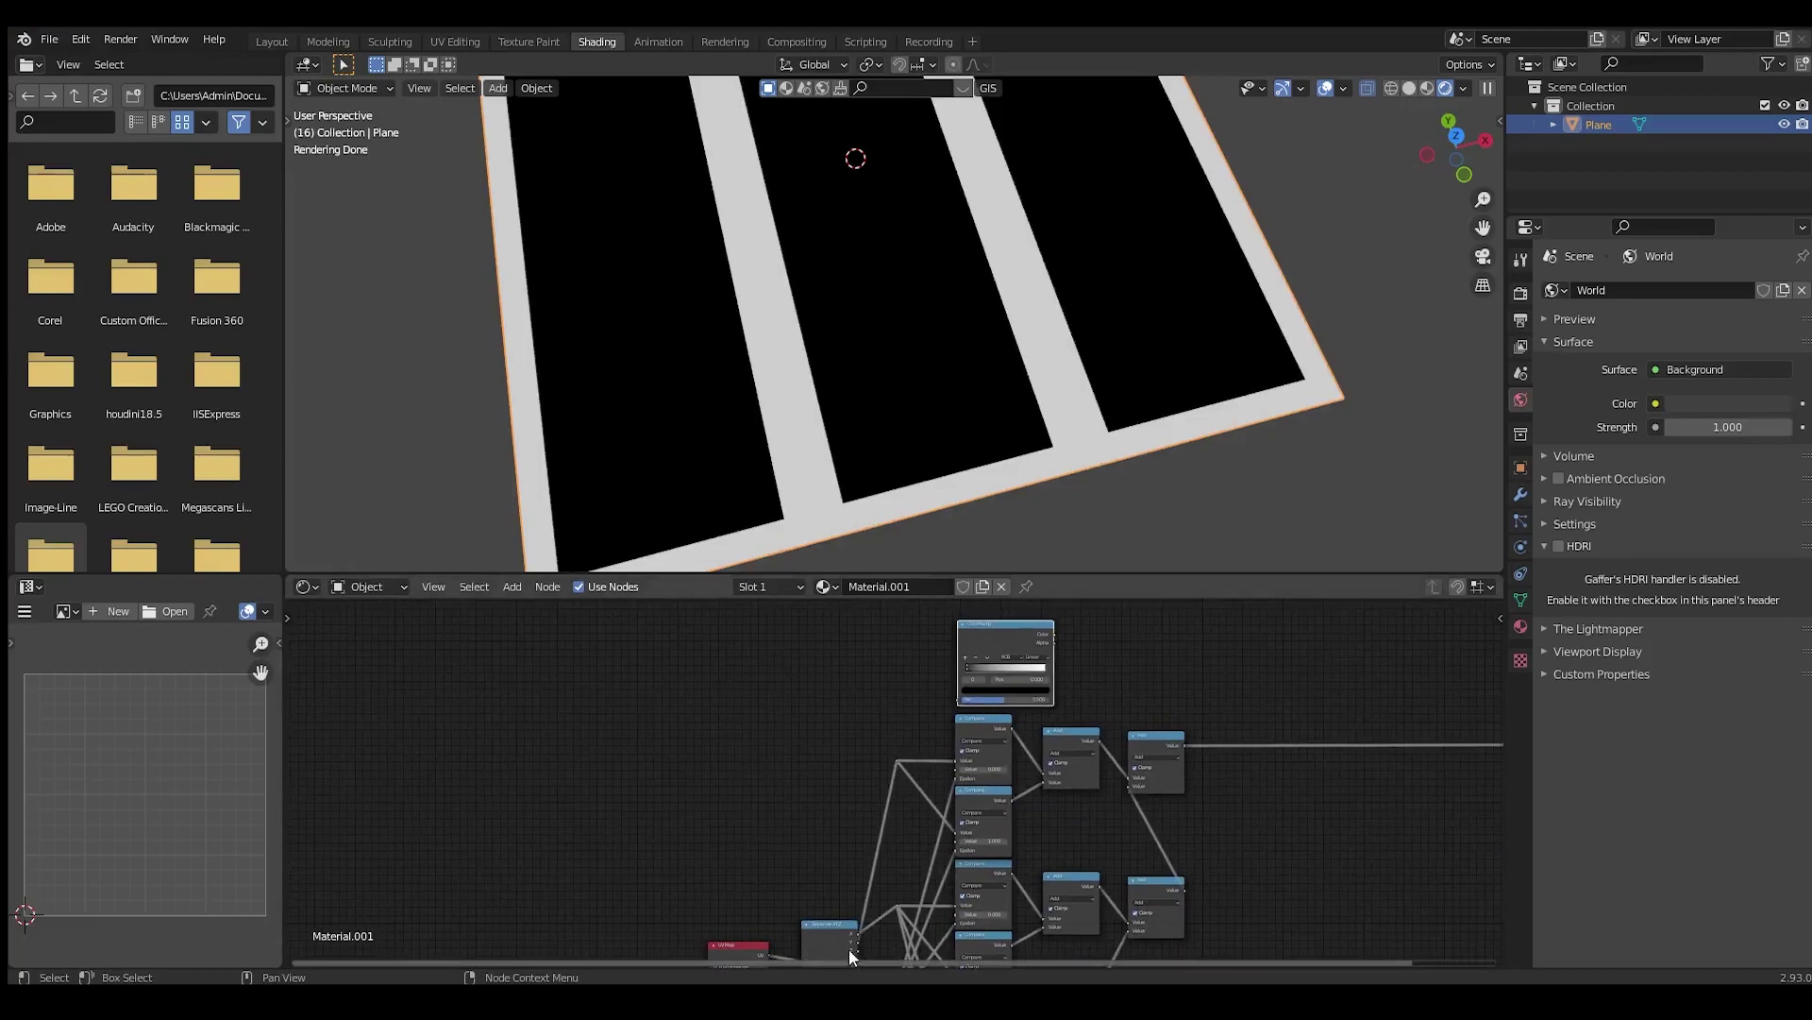
left_click_drag(856, 933, 957, 699)
middle_click_drag(1015, 703, 942, 795)
scroll(942, 796, "up", 4)
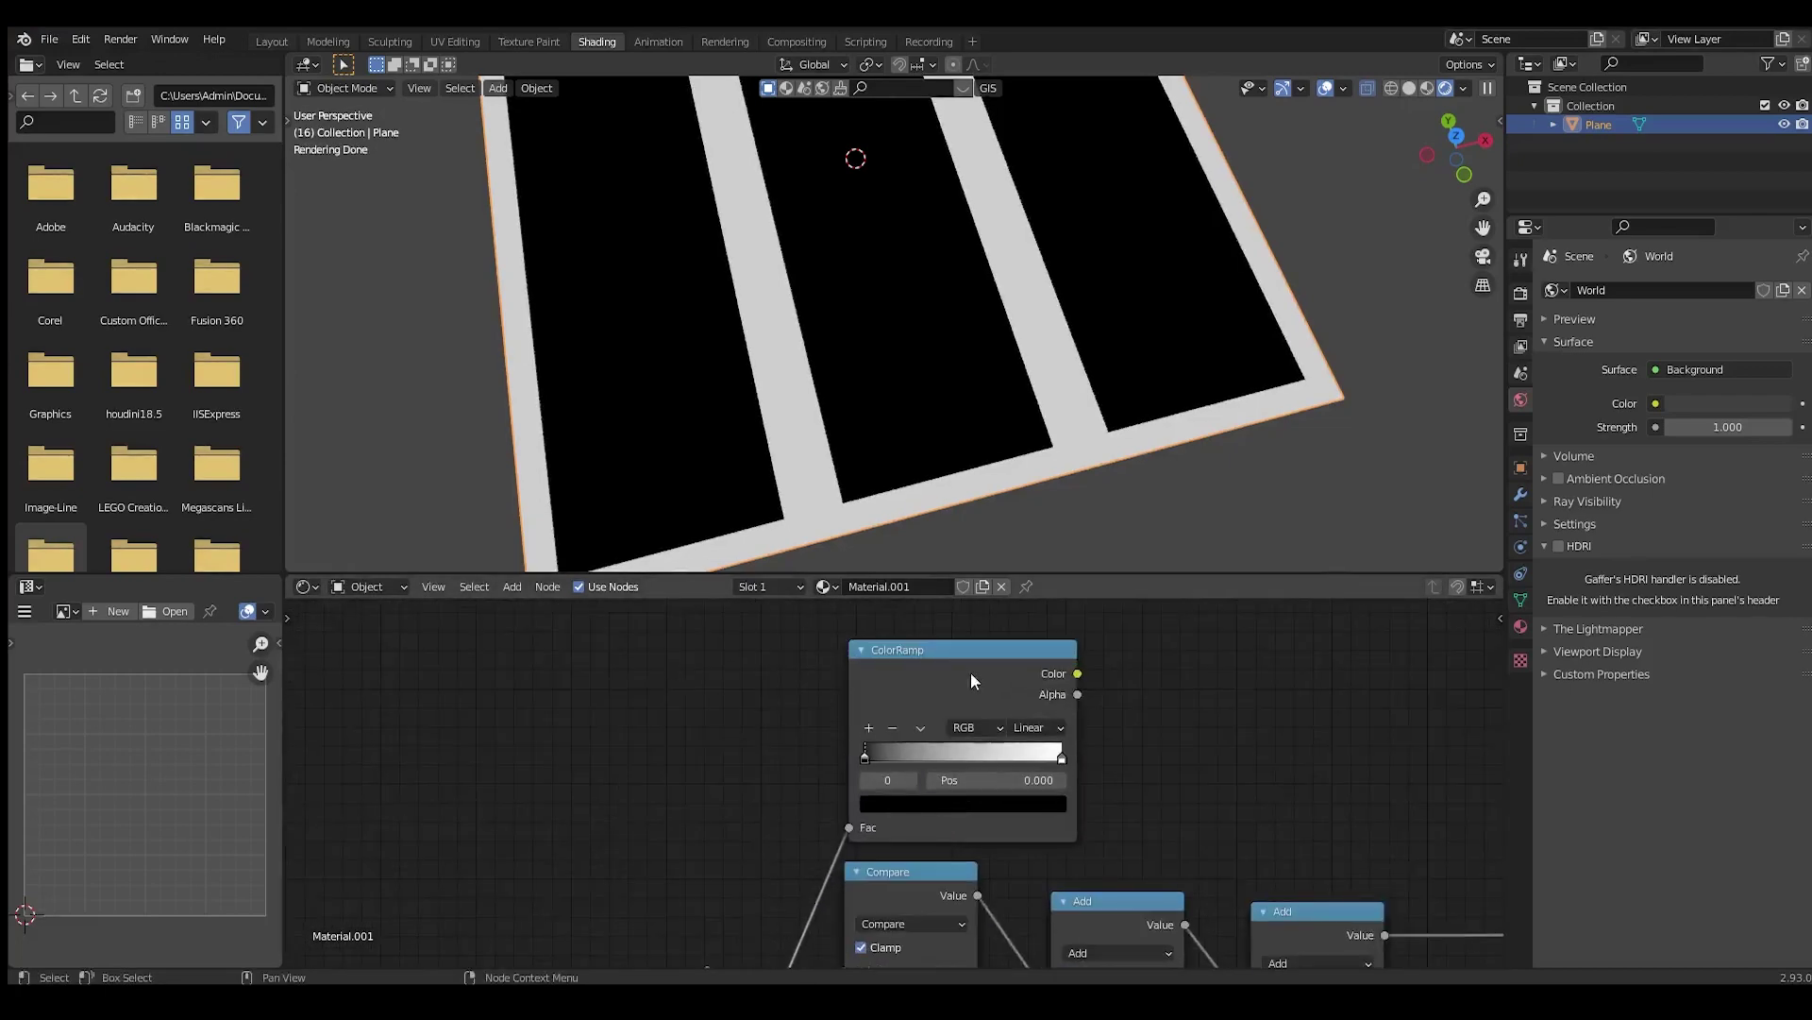
left_click(799, 746, "ctrl+shift")
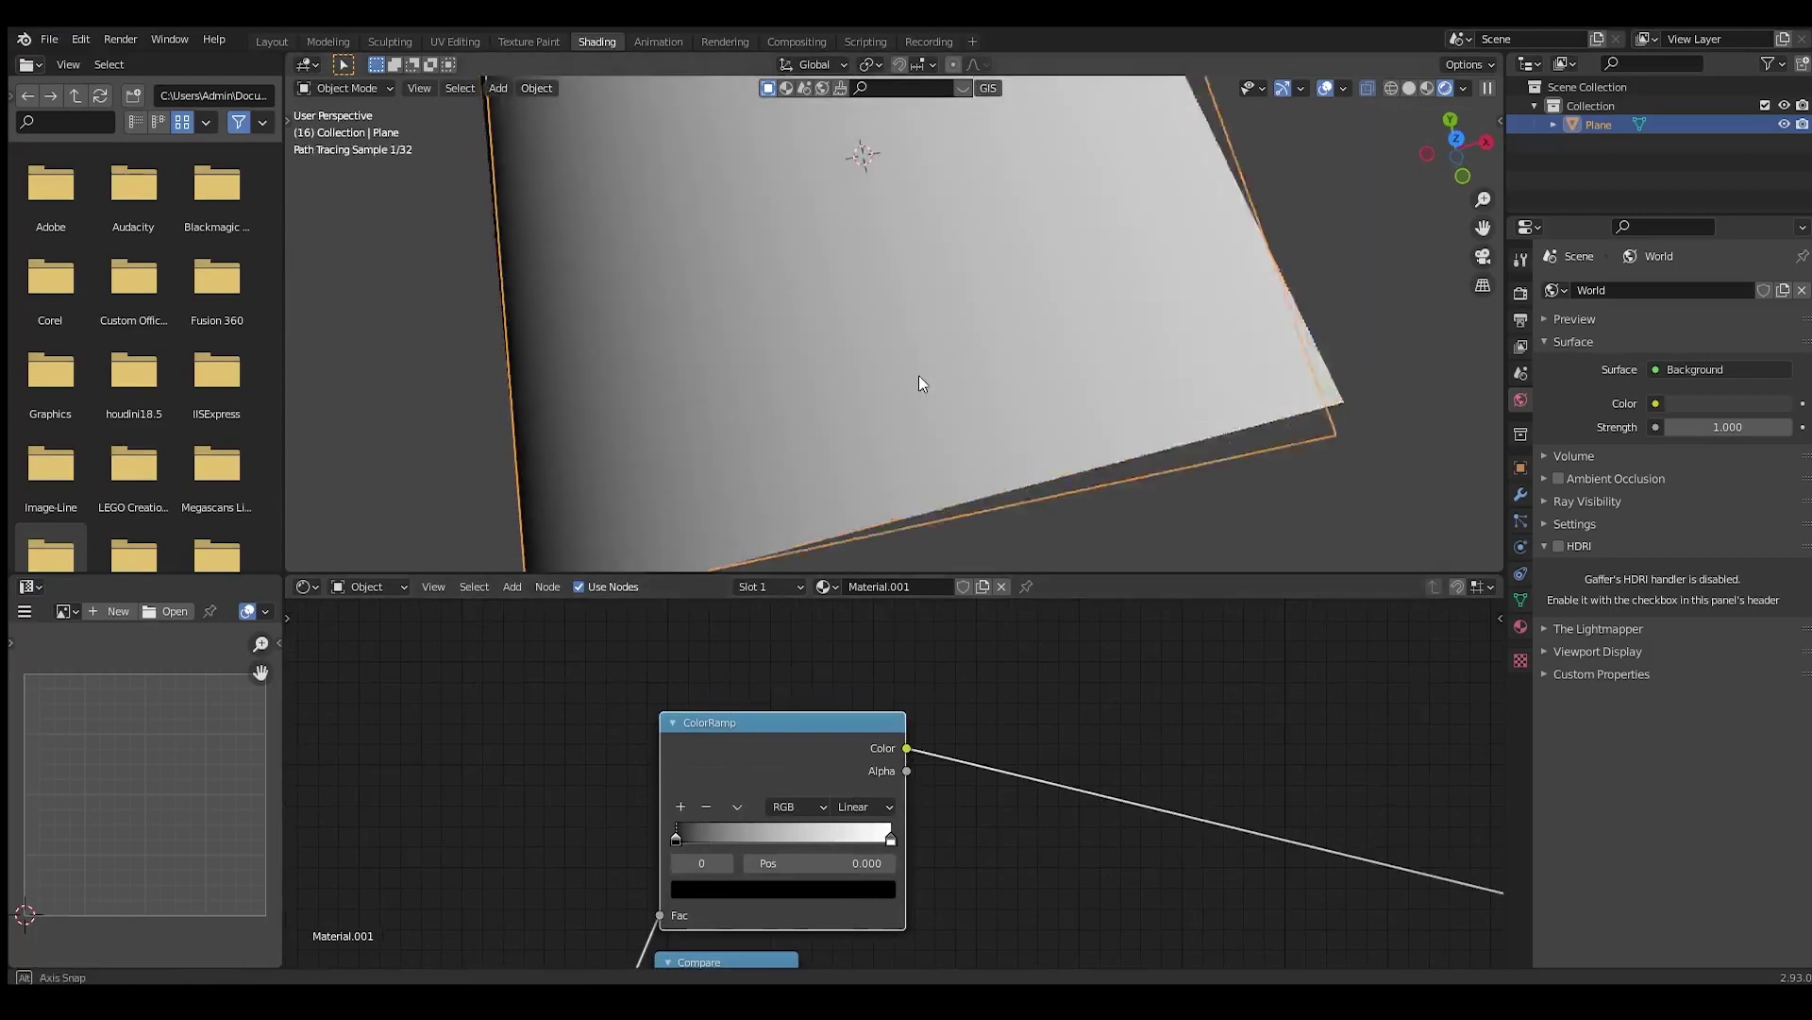
middle_click_drag(922, 384, 894, 469)
middle_click_drag(785, 837, 790, 806)
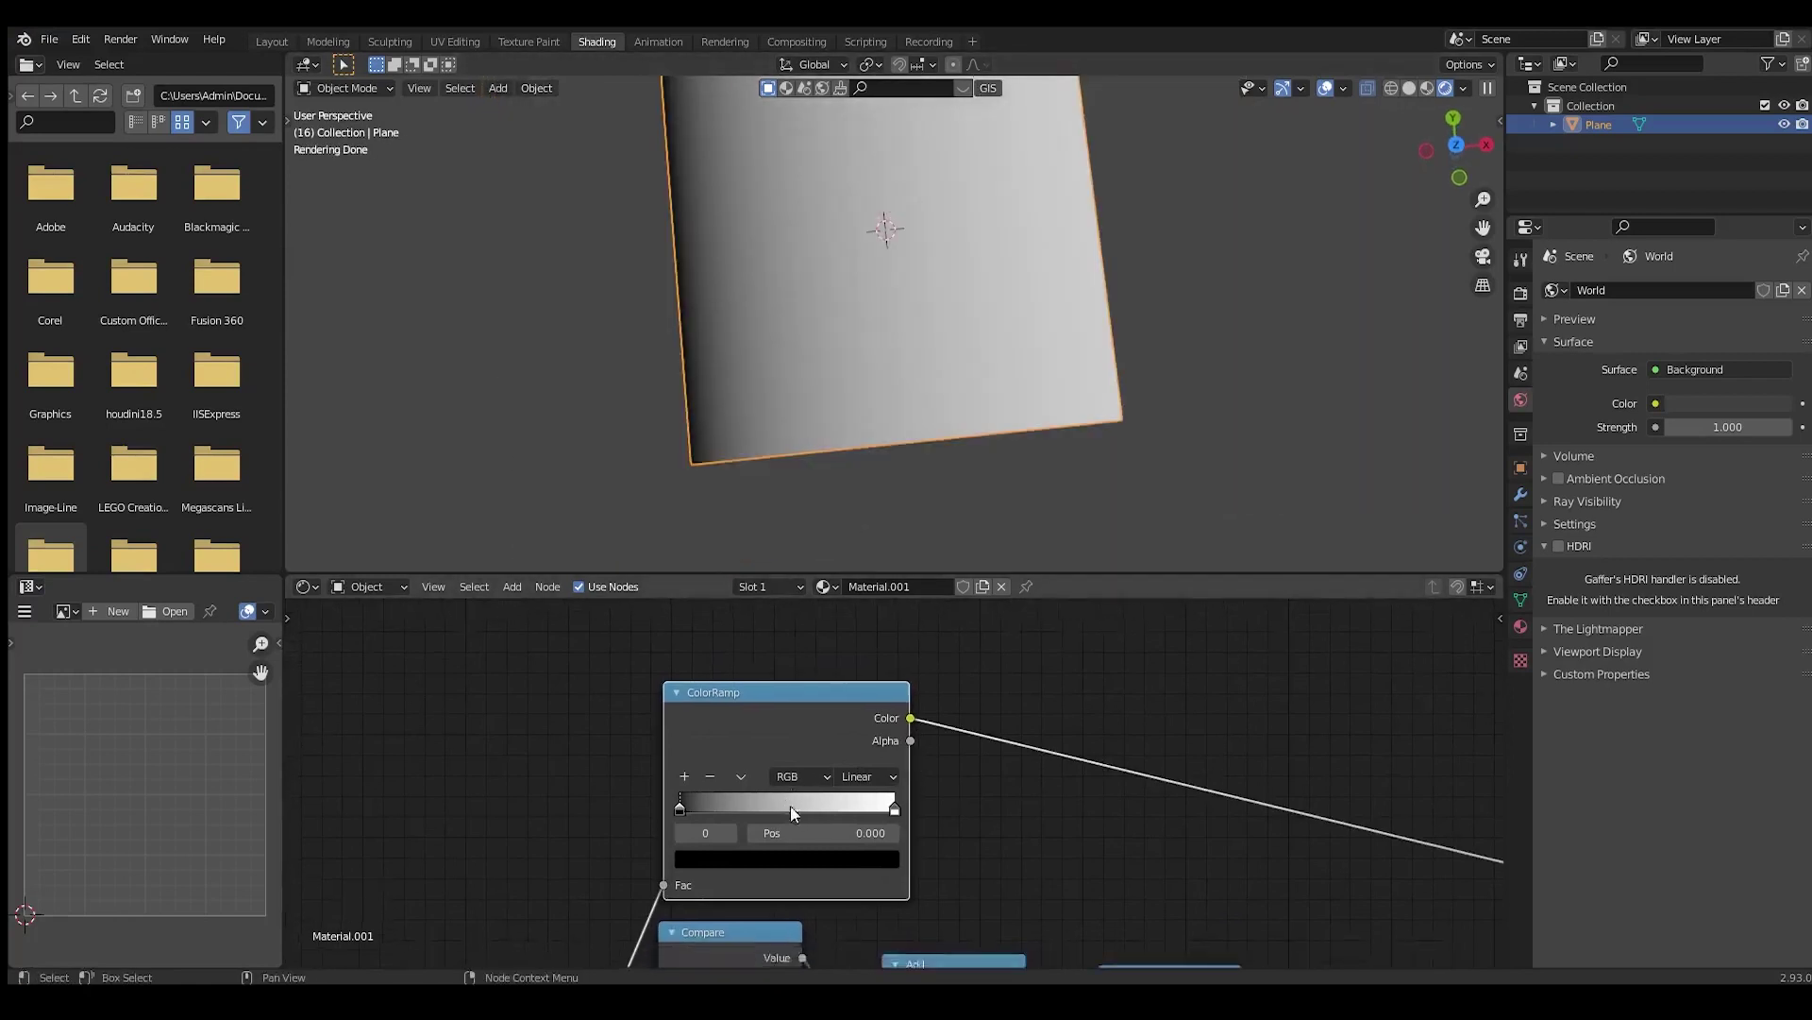
Set the ColorRamp's interpolation to Constant
left_click(857, 777)
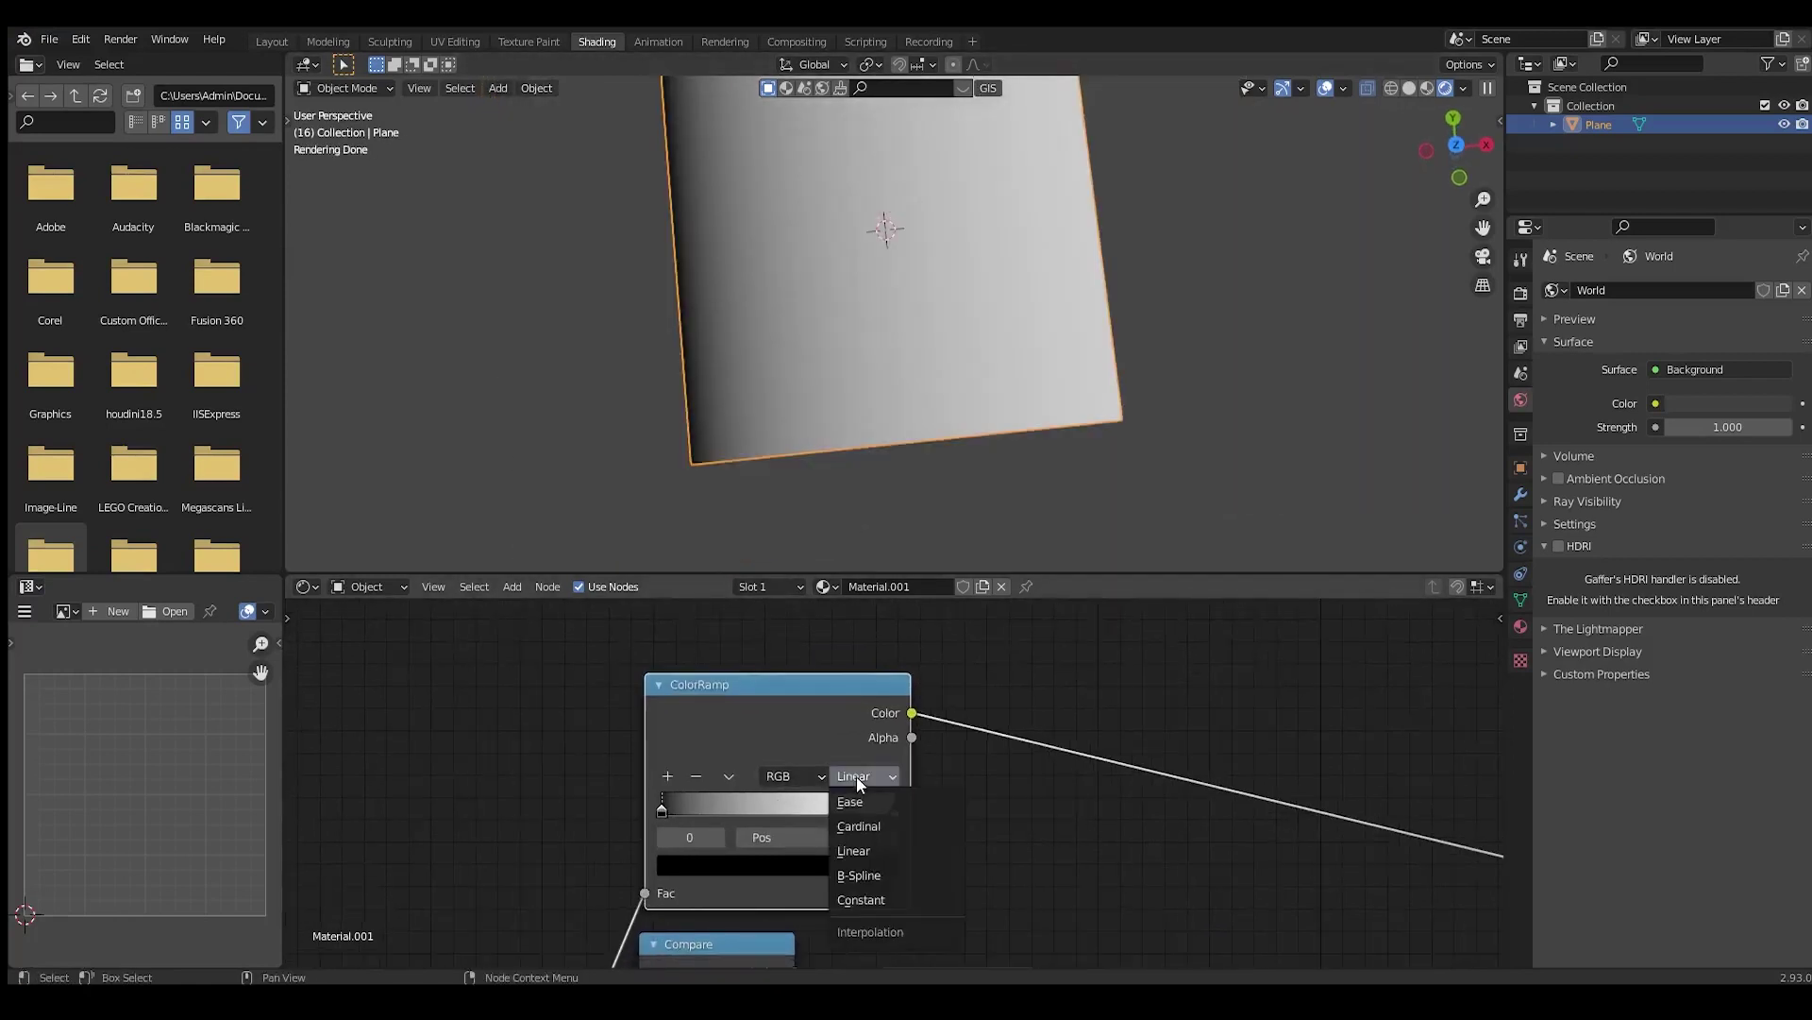
left_click(856, 897)
middle_click_drag(762, 814, 918, 843)
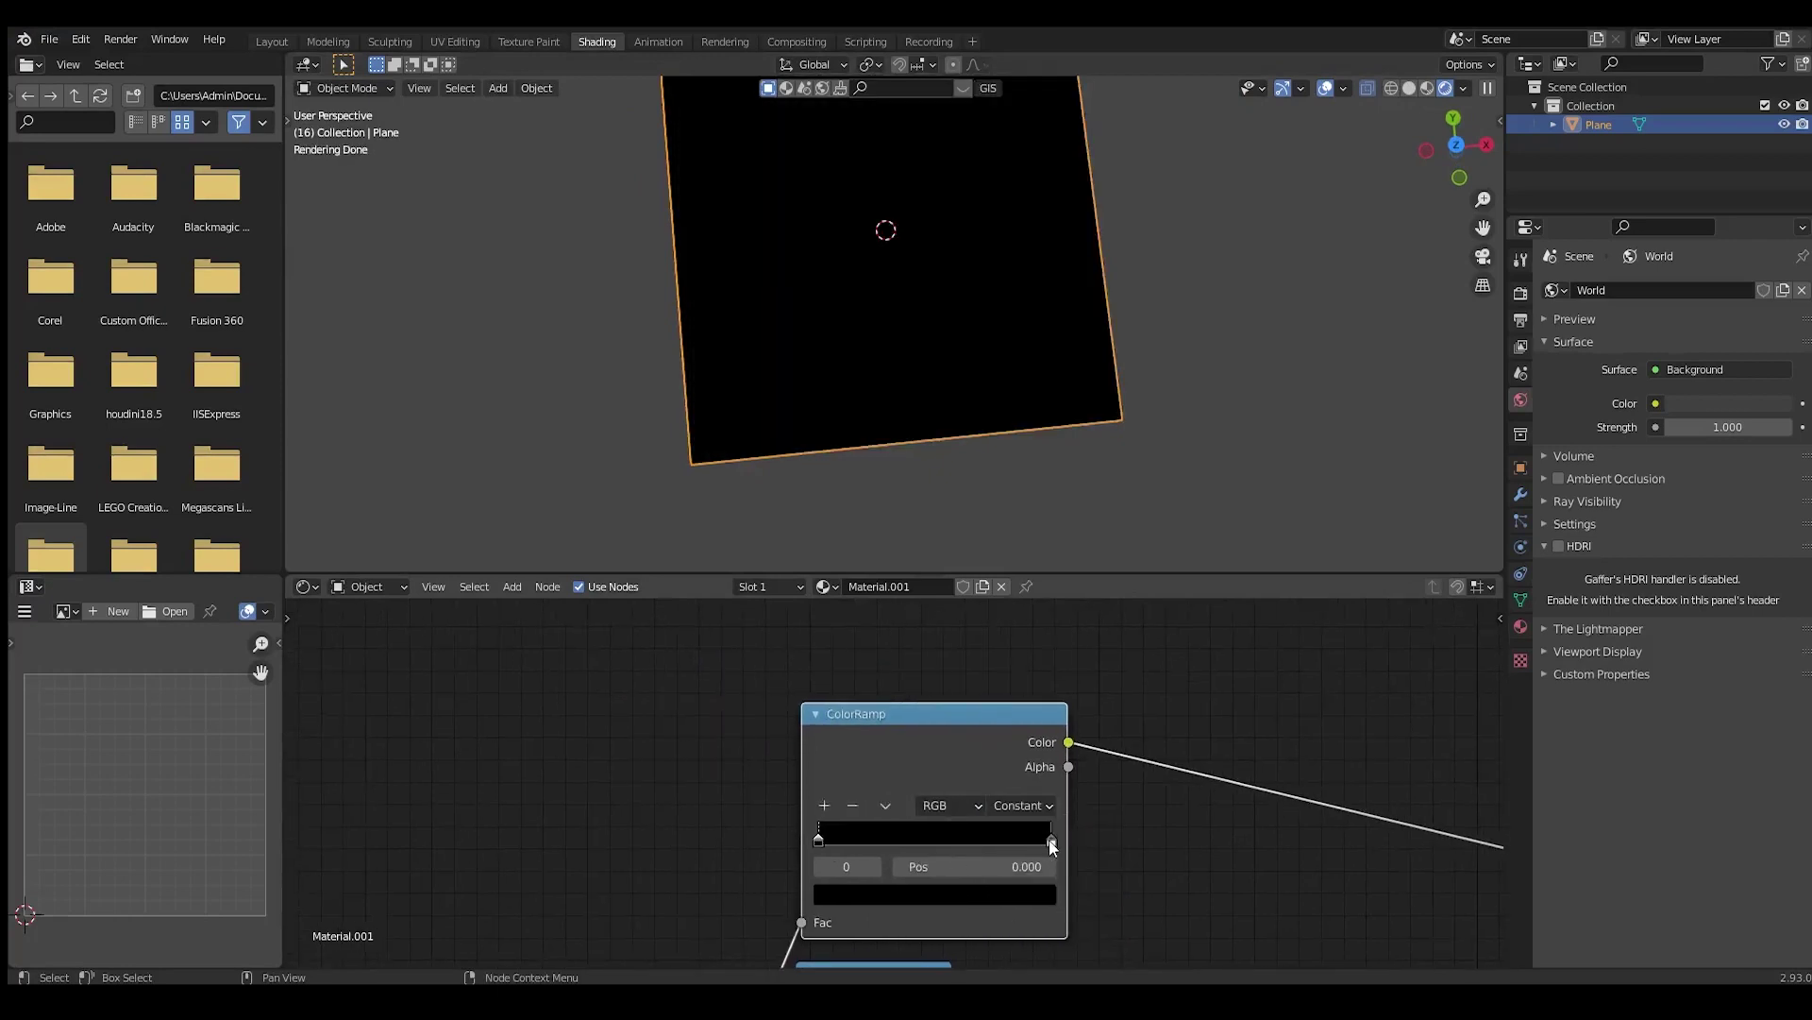
Give the ColorRamp a third, black stop between its two end stops
left_click(829, 804)
left_click(831, 805)
left_click_drag(933, 842, 893, 838)
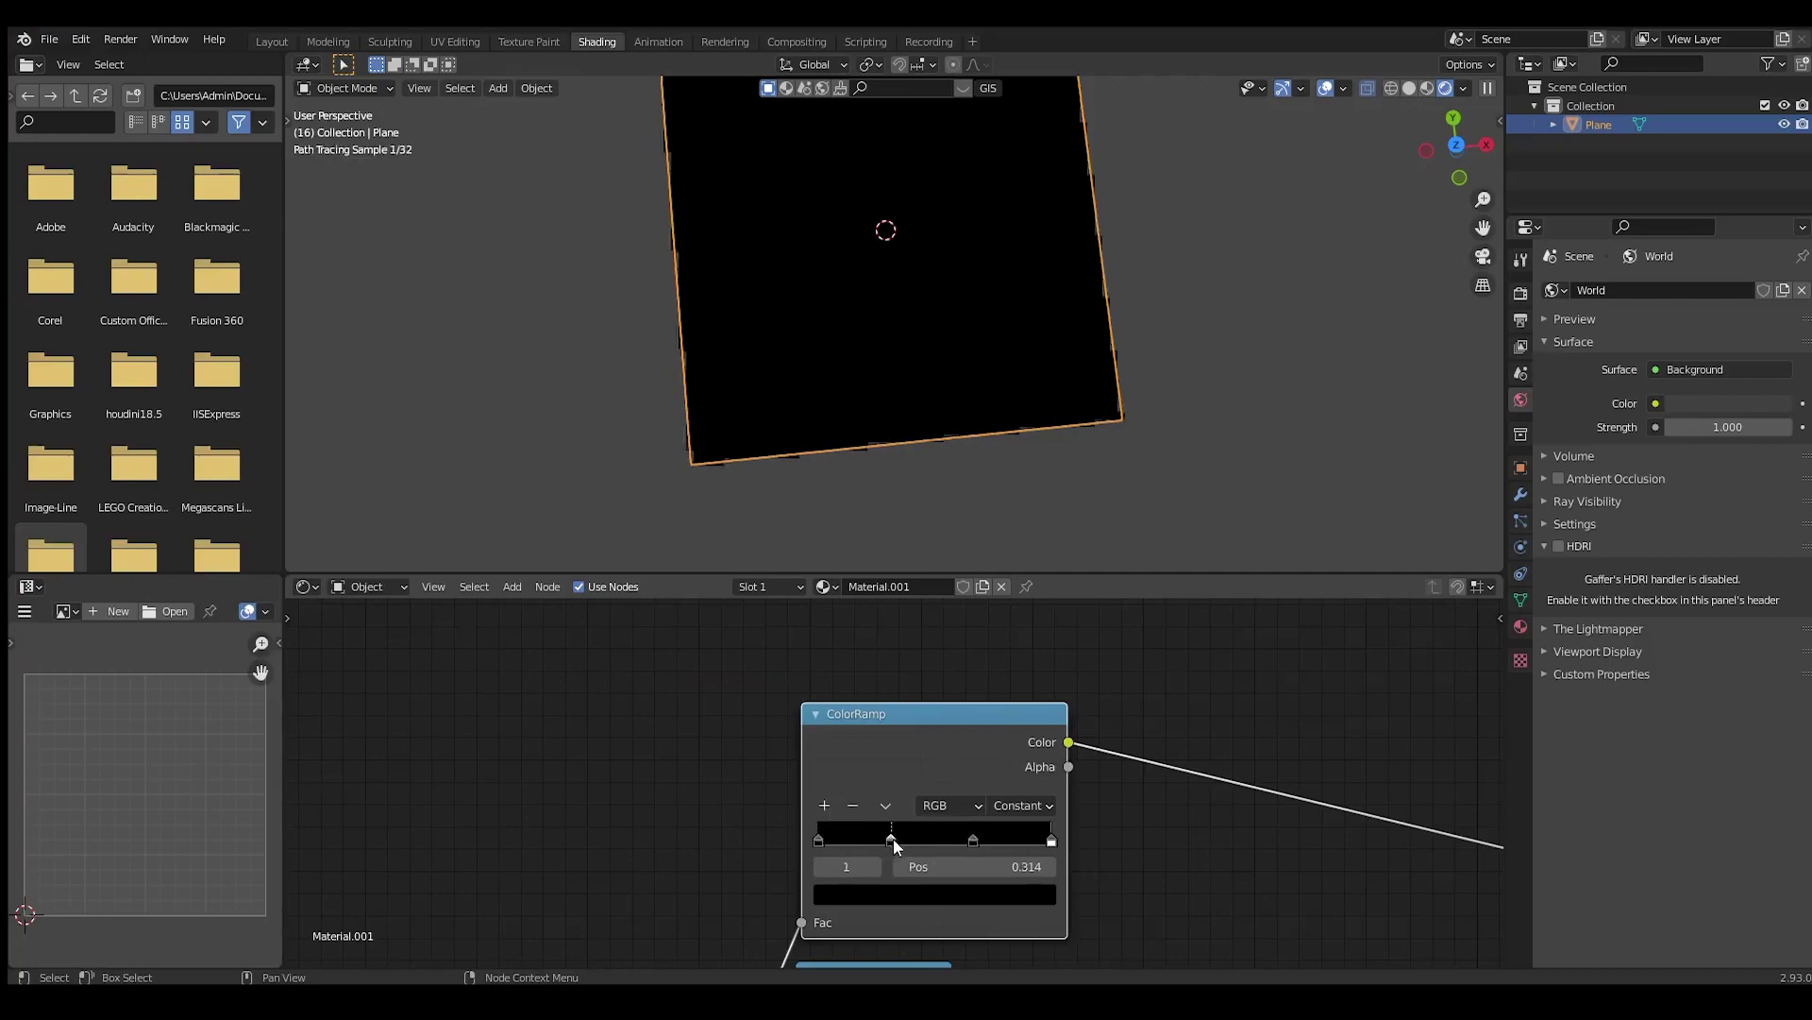
left_click(854, 806)
scroll(923, 876, "up", 3)
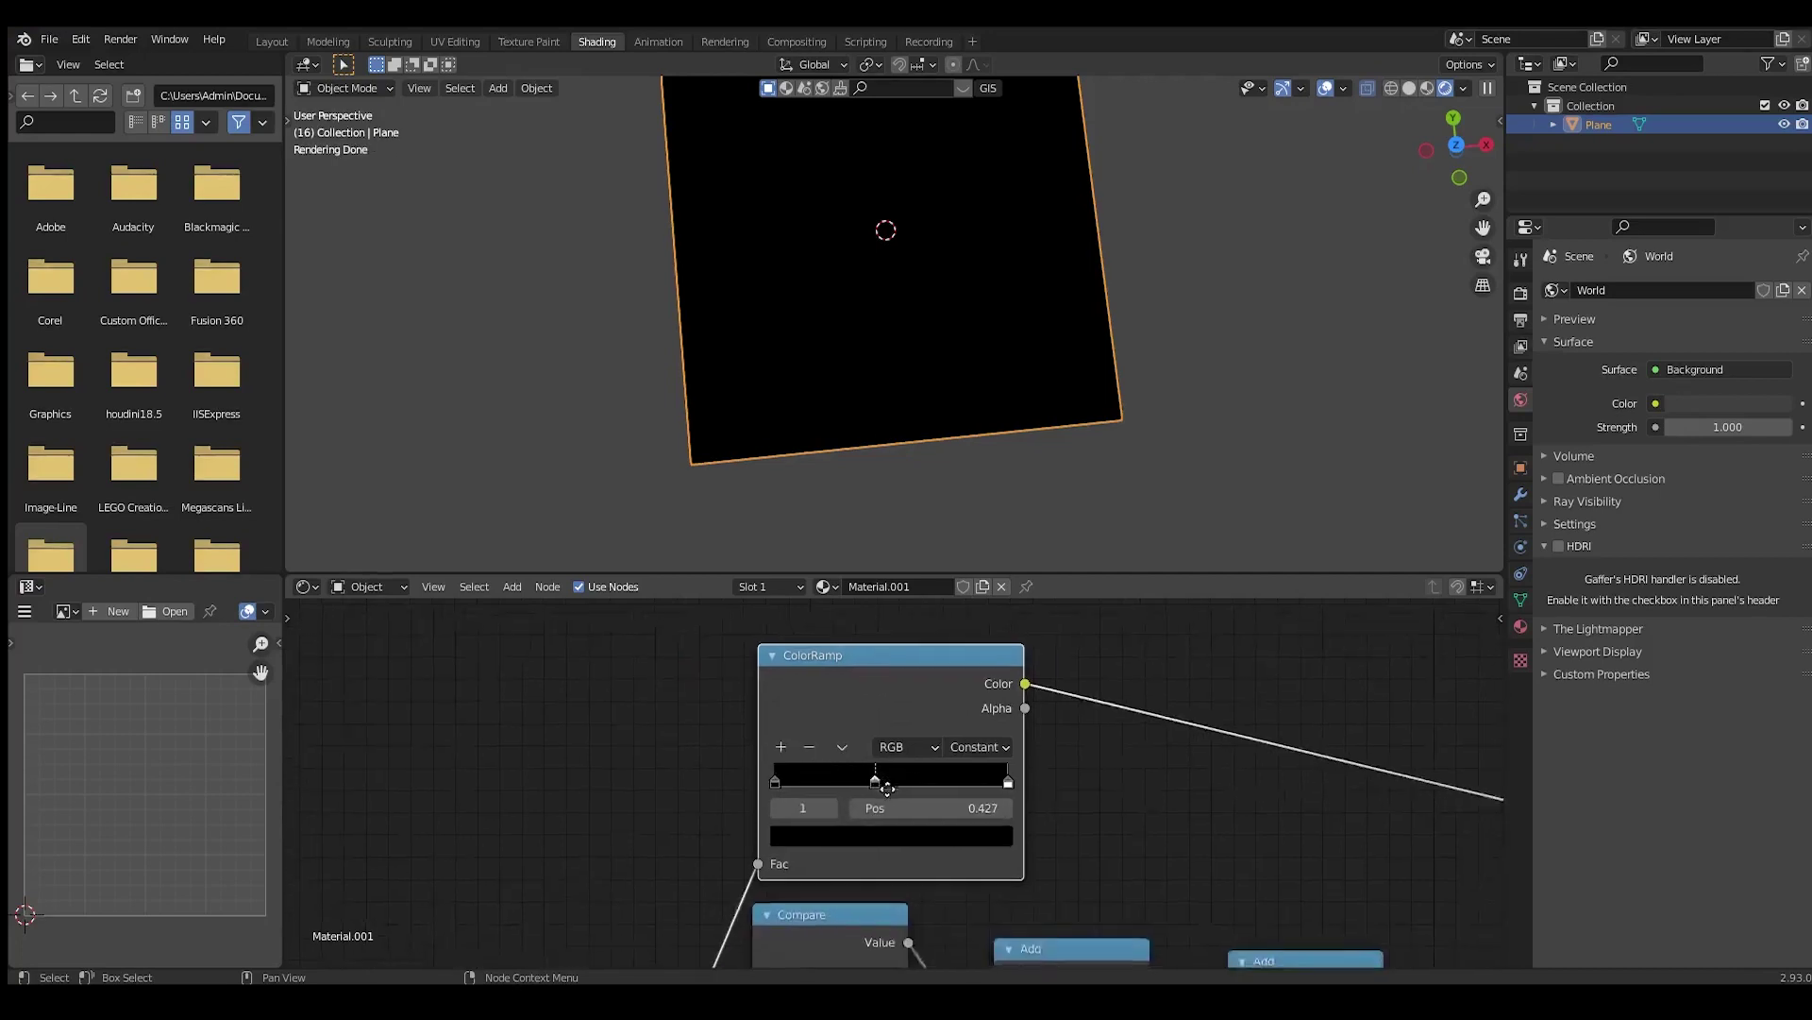
left_click_drag(706, 784, 703, 783)
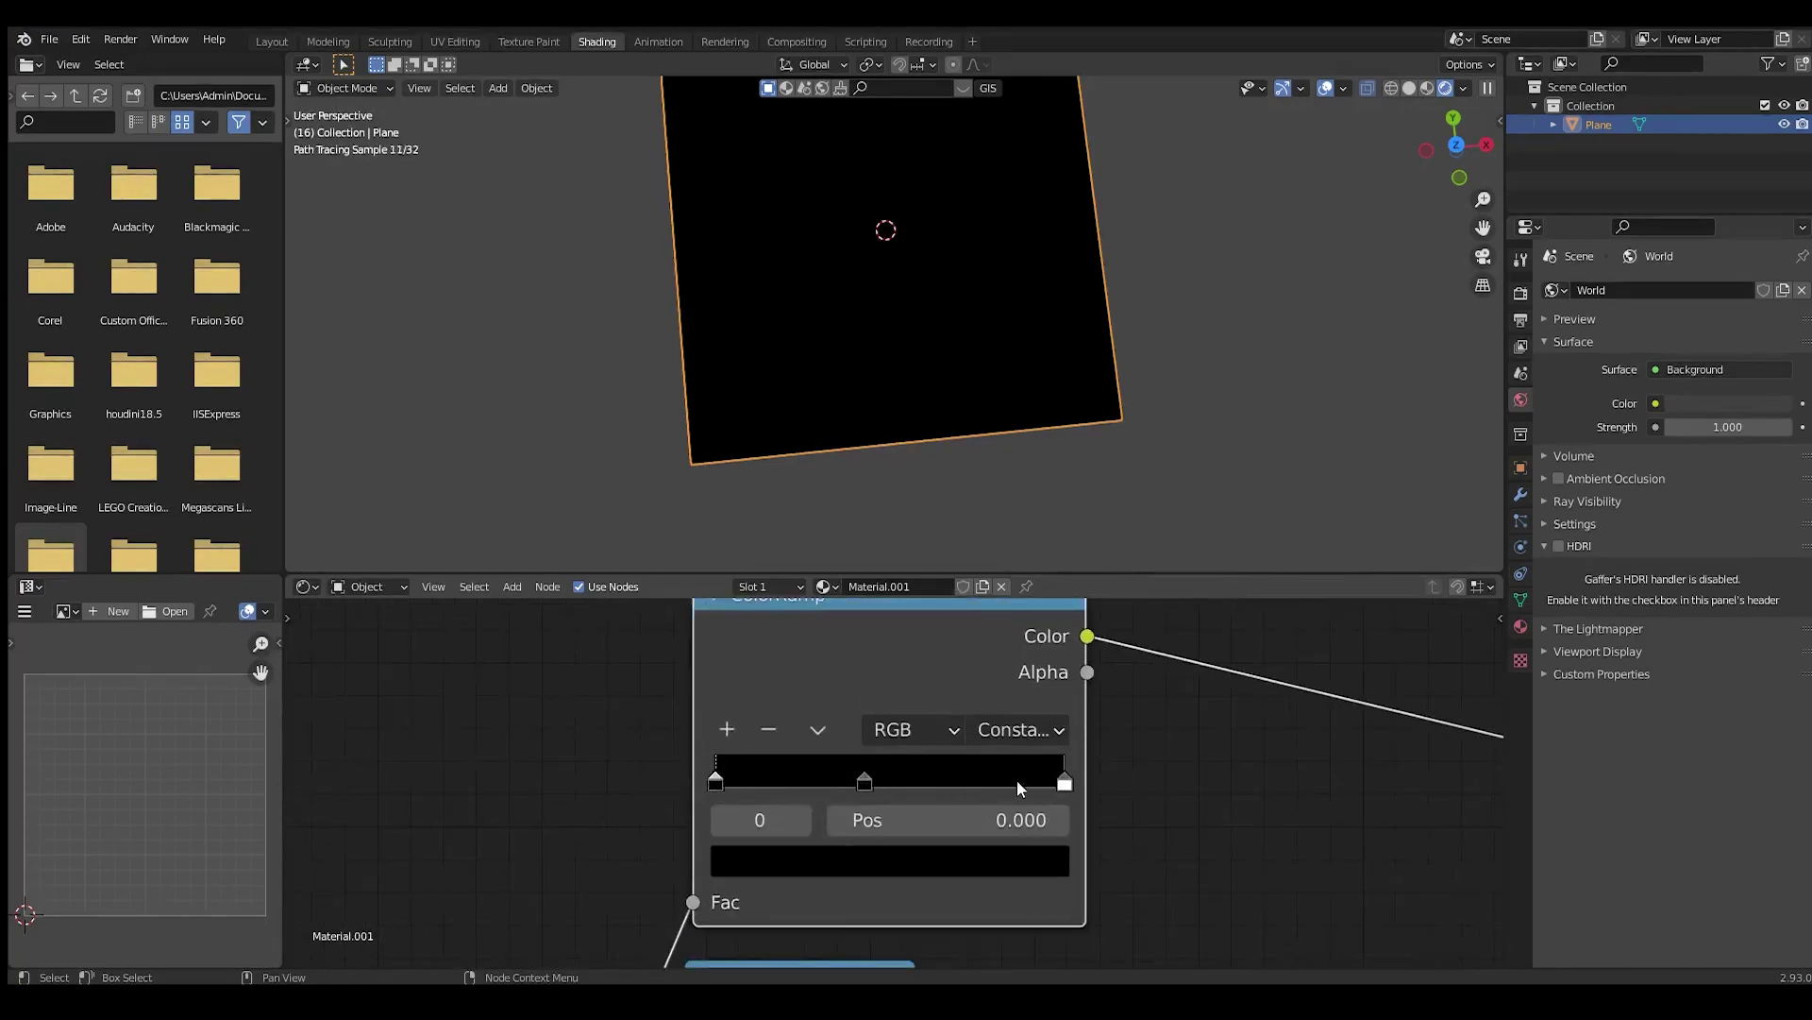
Set the ColorRamp's middle stop to position 1/3 and its white stop to position 2/3
left_click(875, 780)
left_click(942, 821)
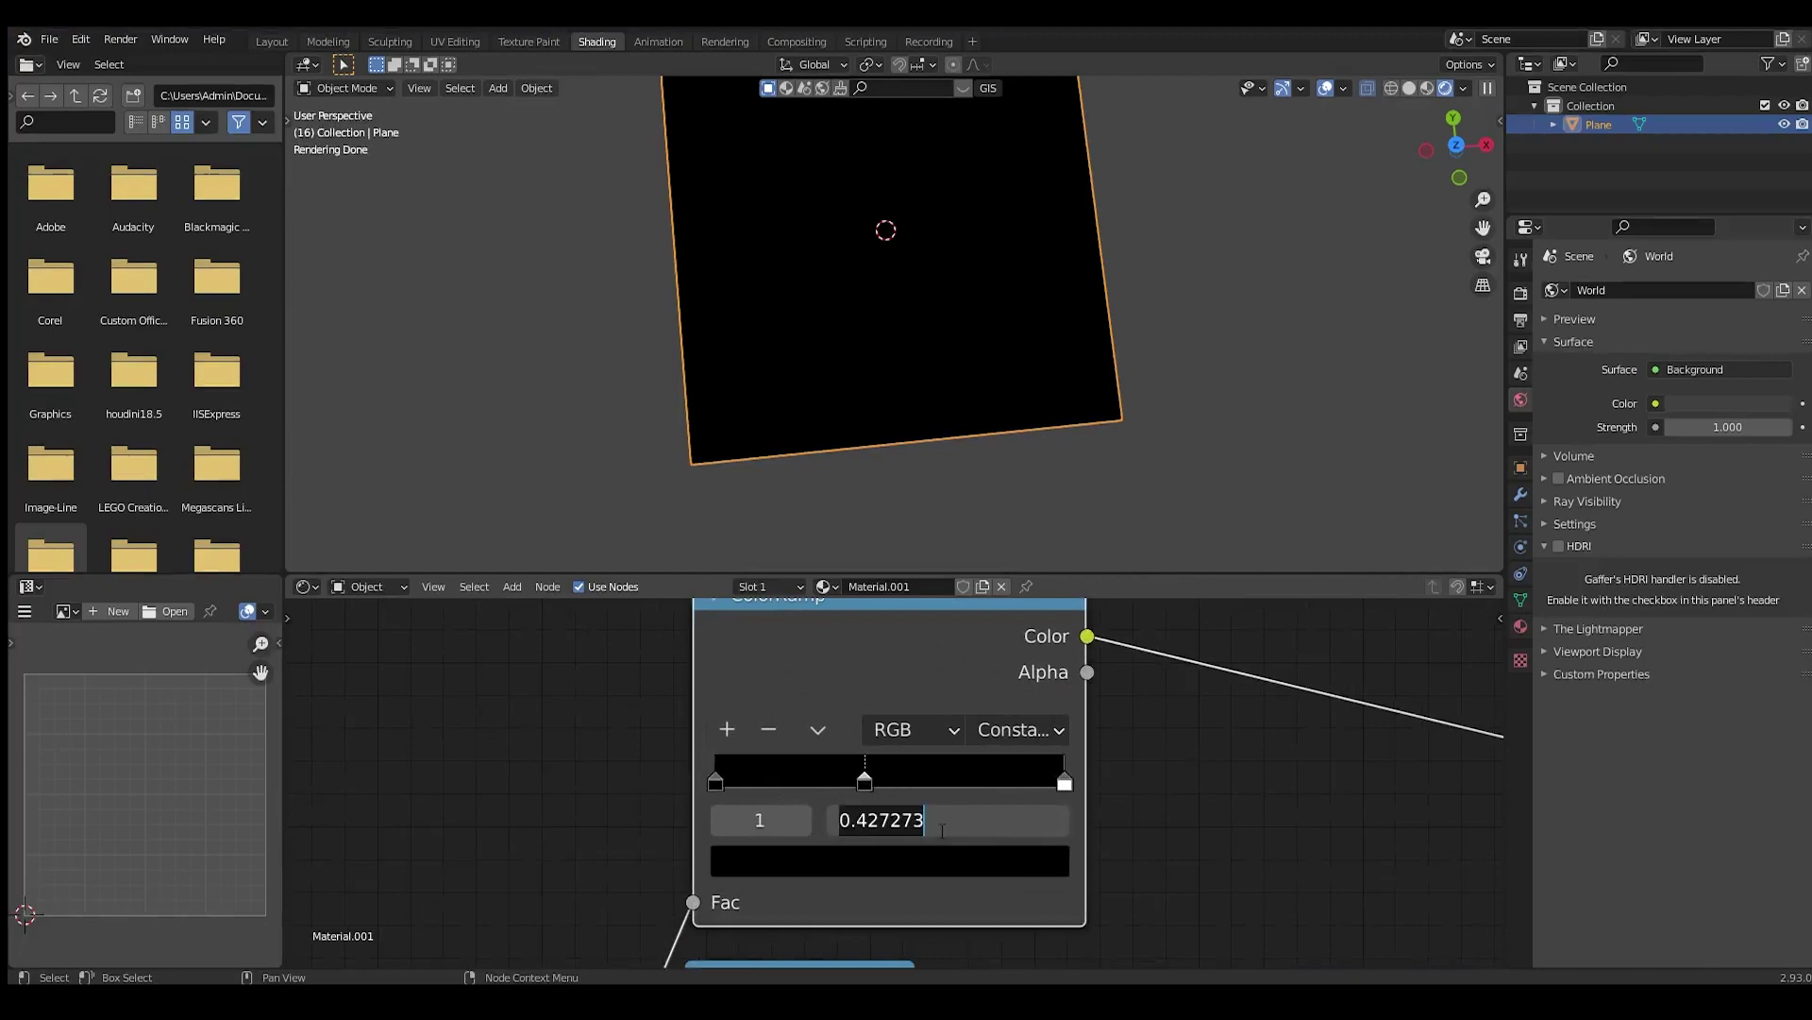
type(".")
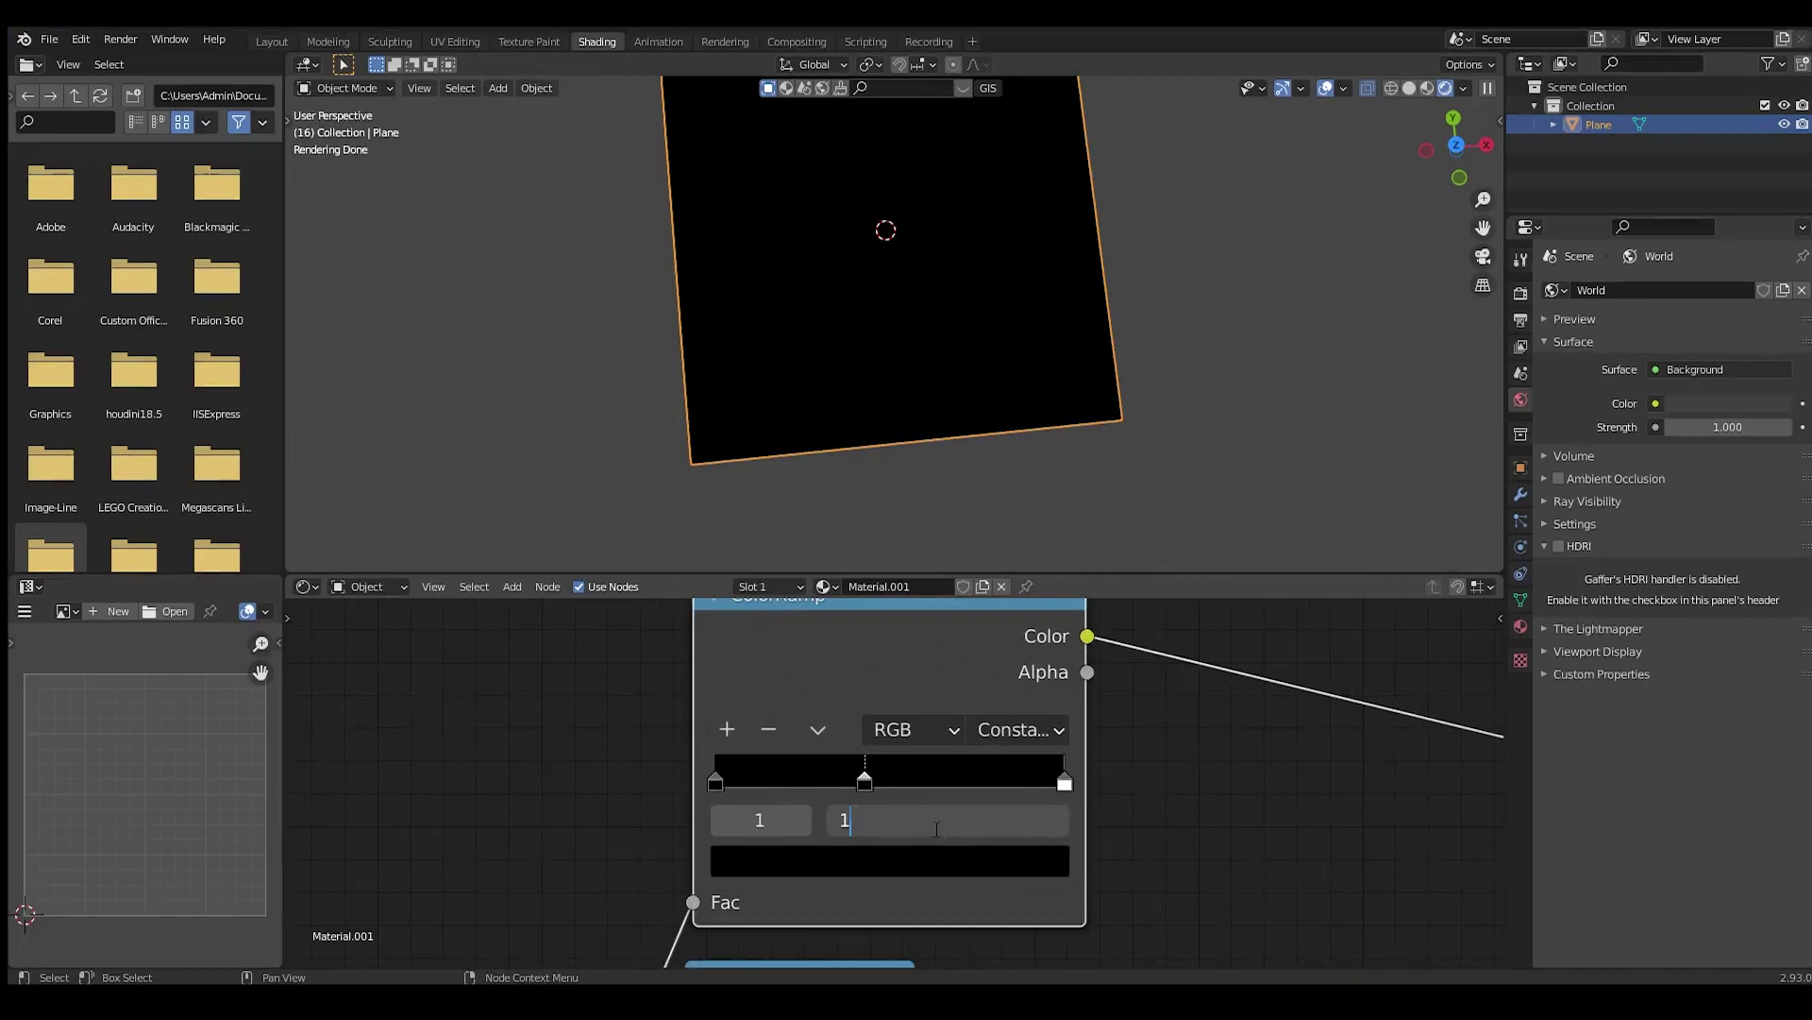
type("/3")
key("Return")
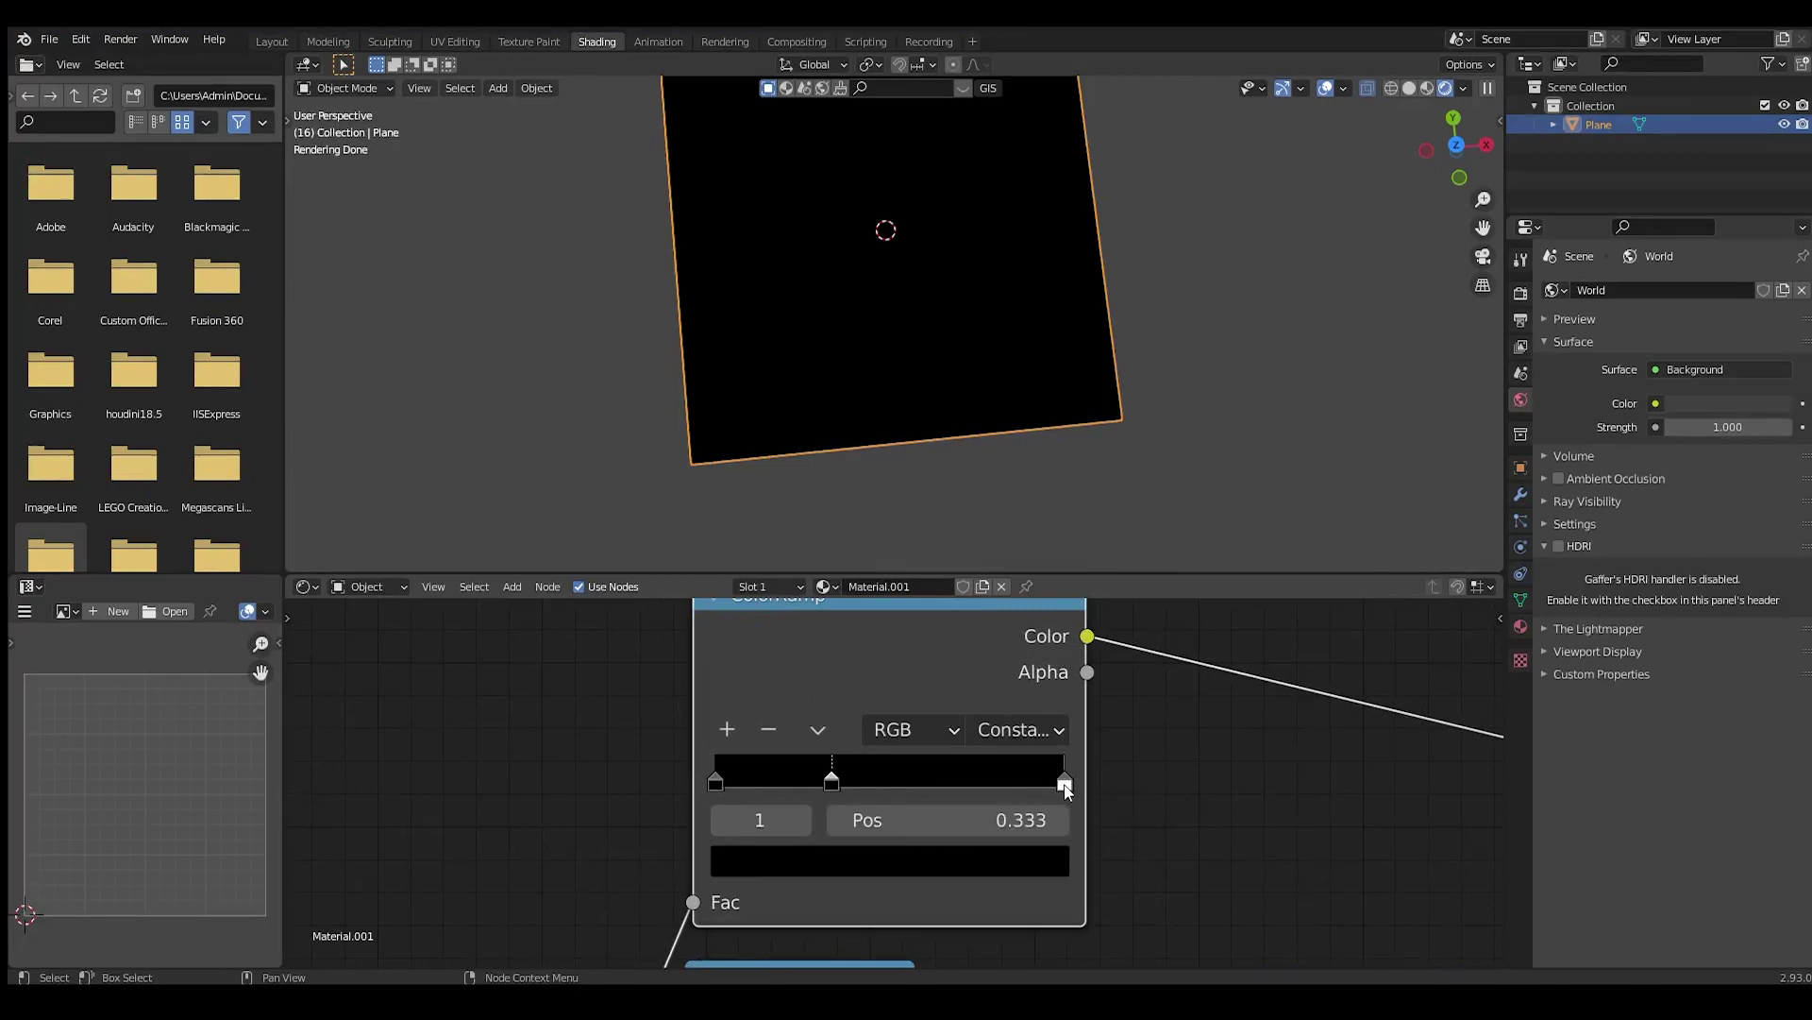
left_click(1065, 783)
left_click(938, 821)
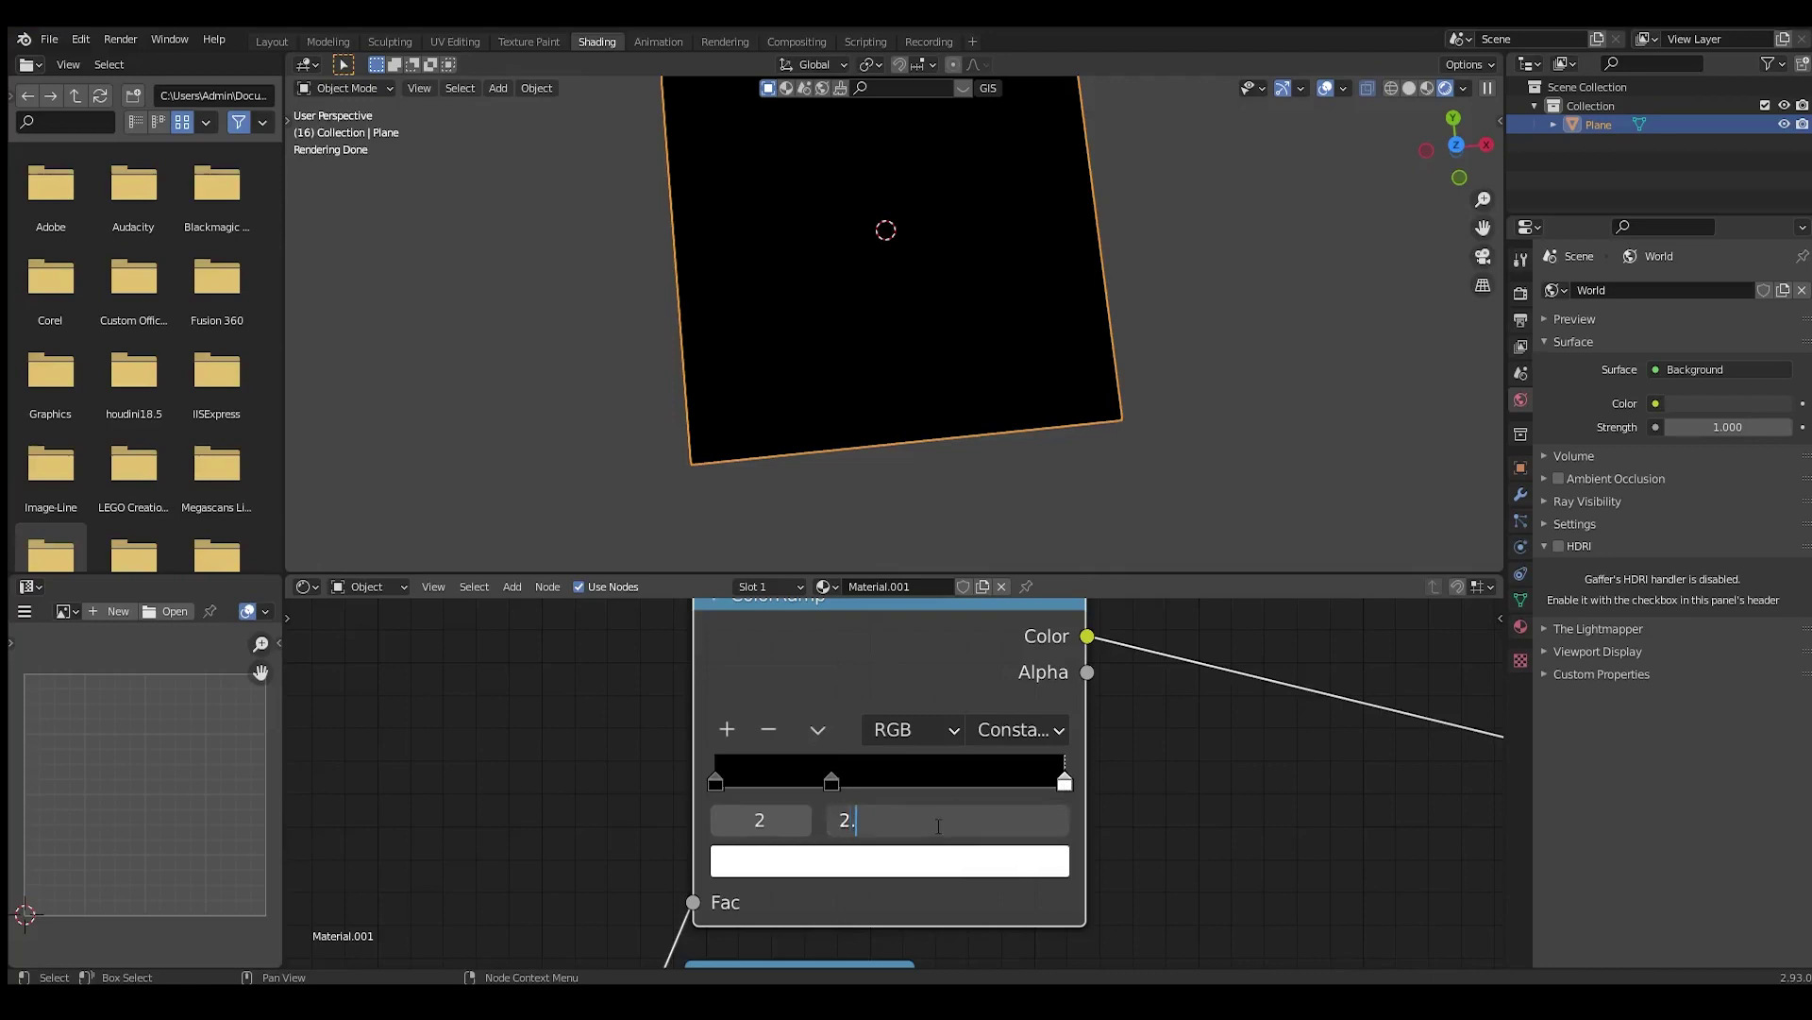
key("Return")
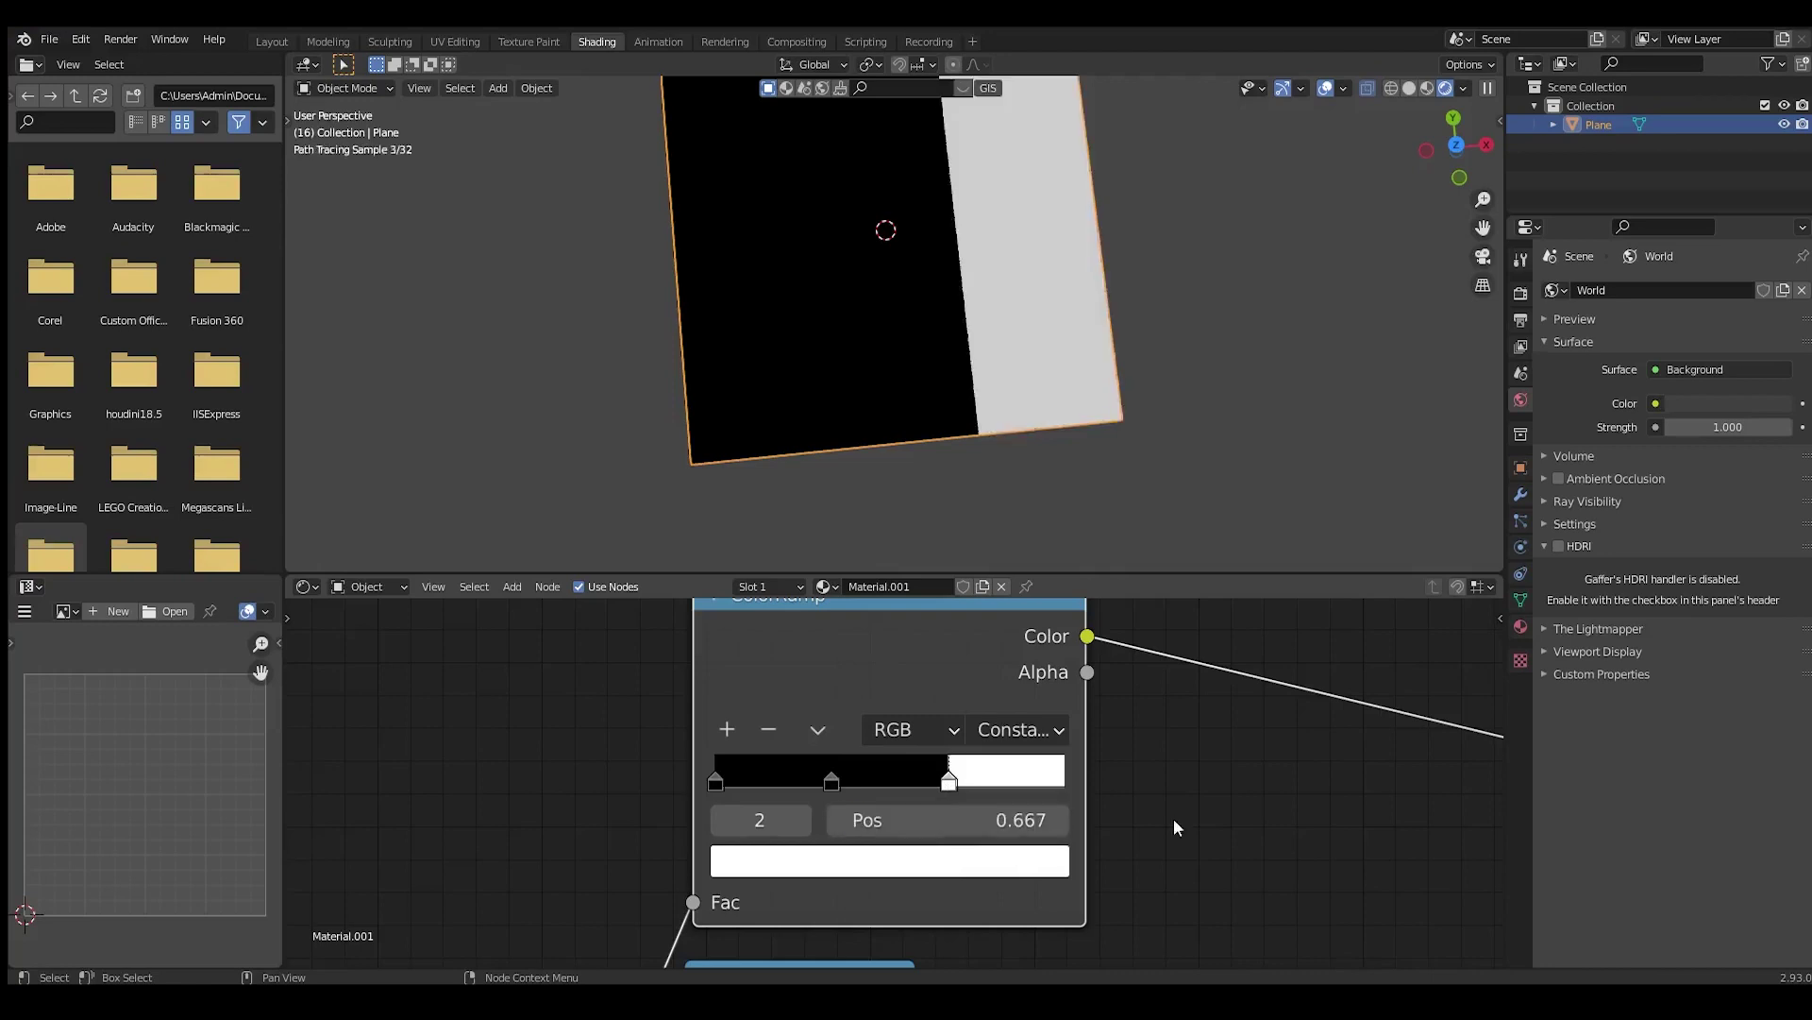
Change the color of the ColorRamp's first stop to fully saturated red
middle_click_drag(982, 793, 917, 815)
scroll(917, 815, "up", 1)
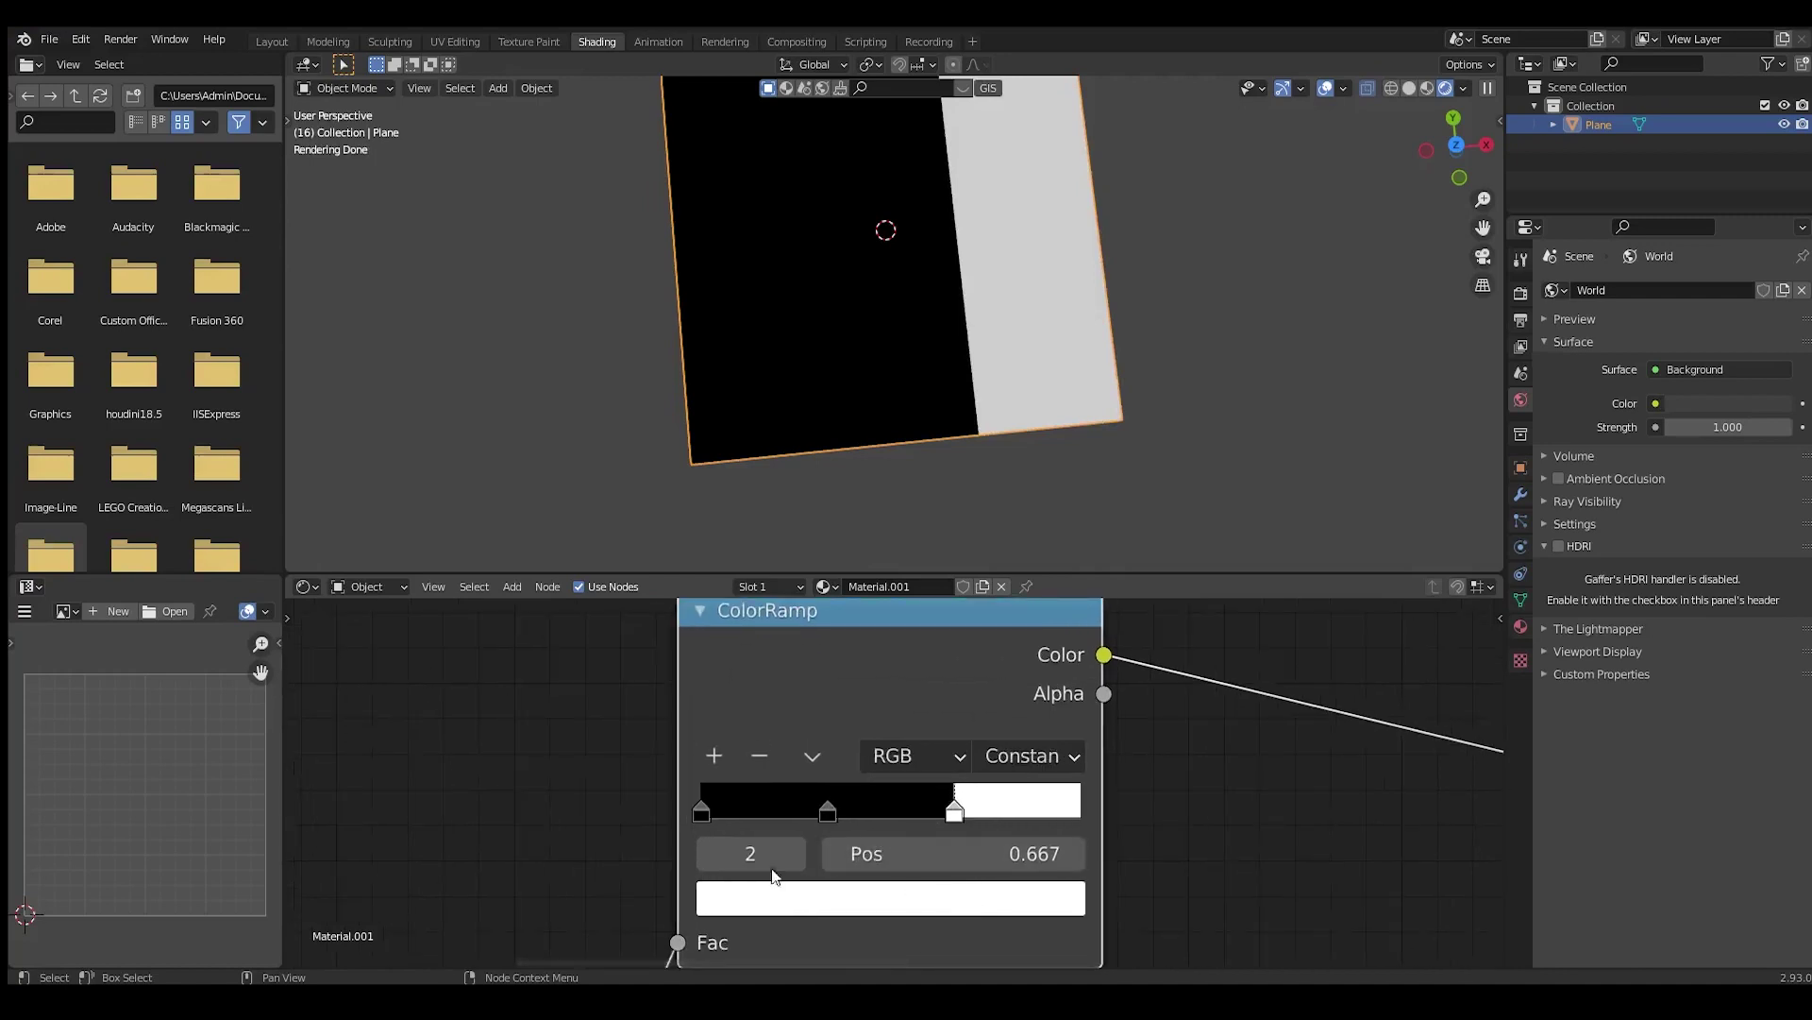
left_click(703, 806)
scroll(835, 880, "up", 1)
left_click(846, 858)
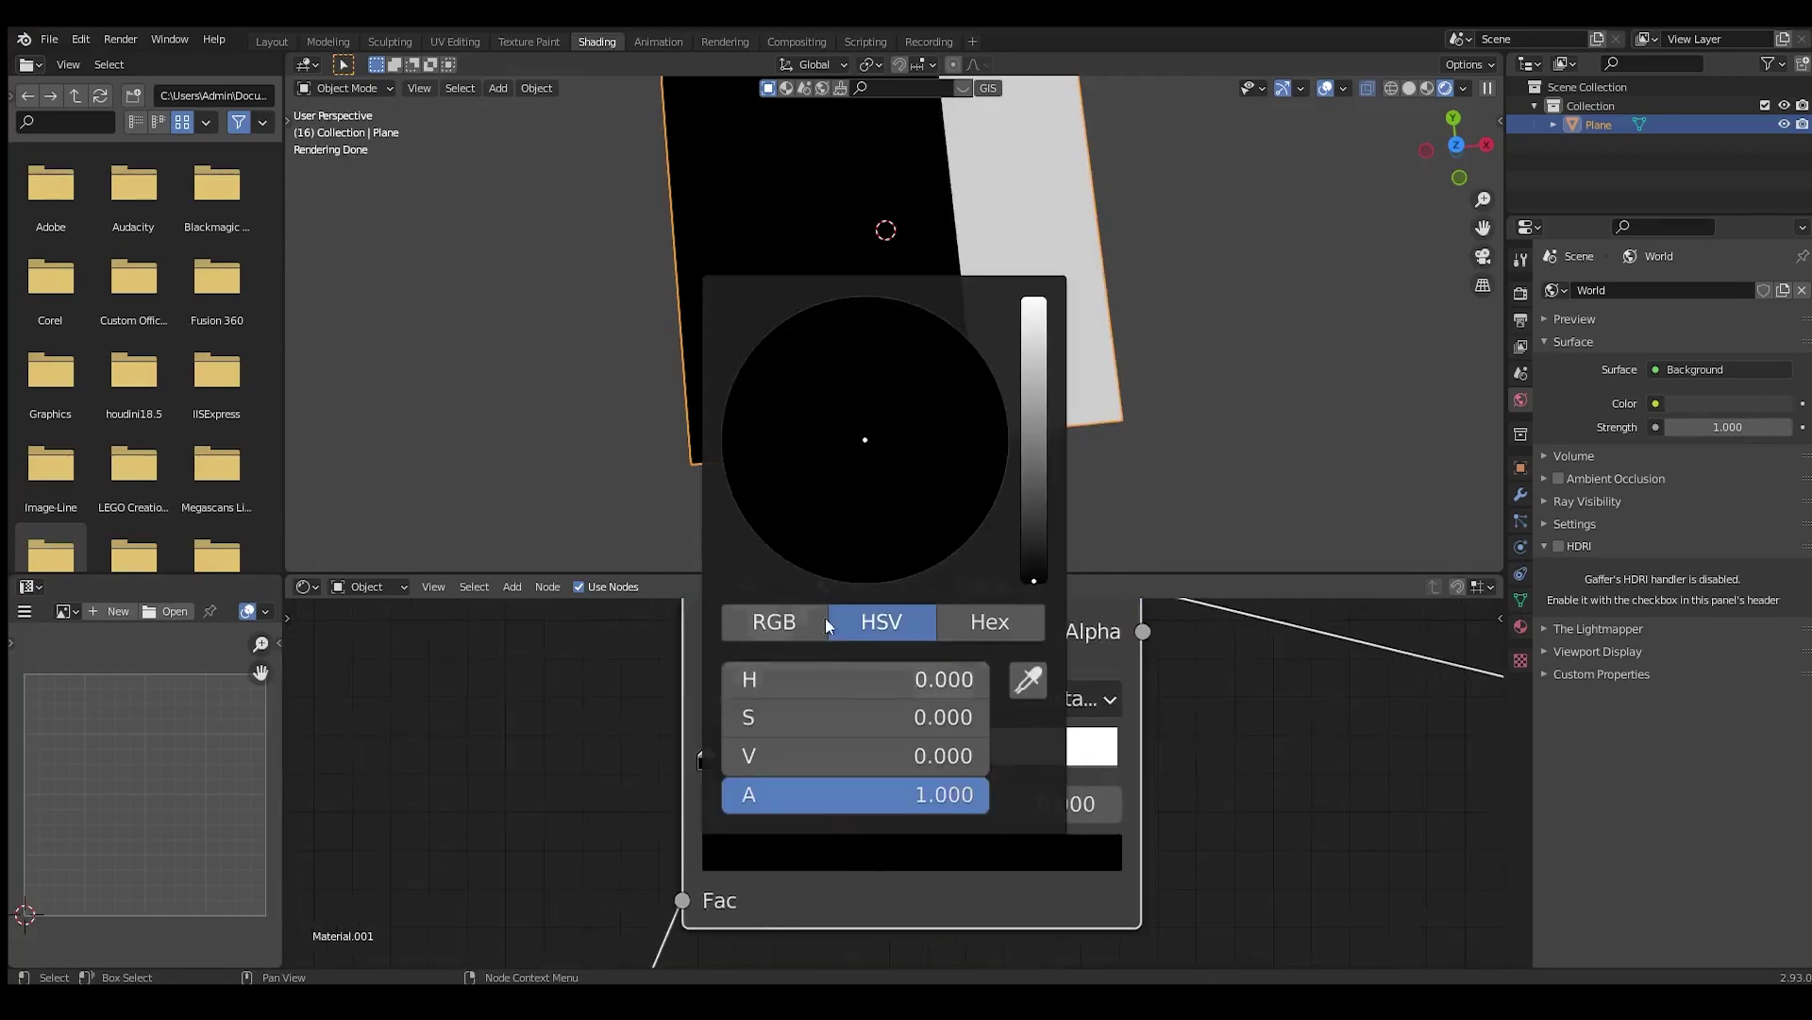
left_click_drag(727, 680, 1187, 761)
Make the ColorRamp's middle stop green with hue 1/3, saturation 1 and value 1
left_click(844, 761)
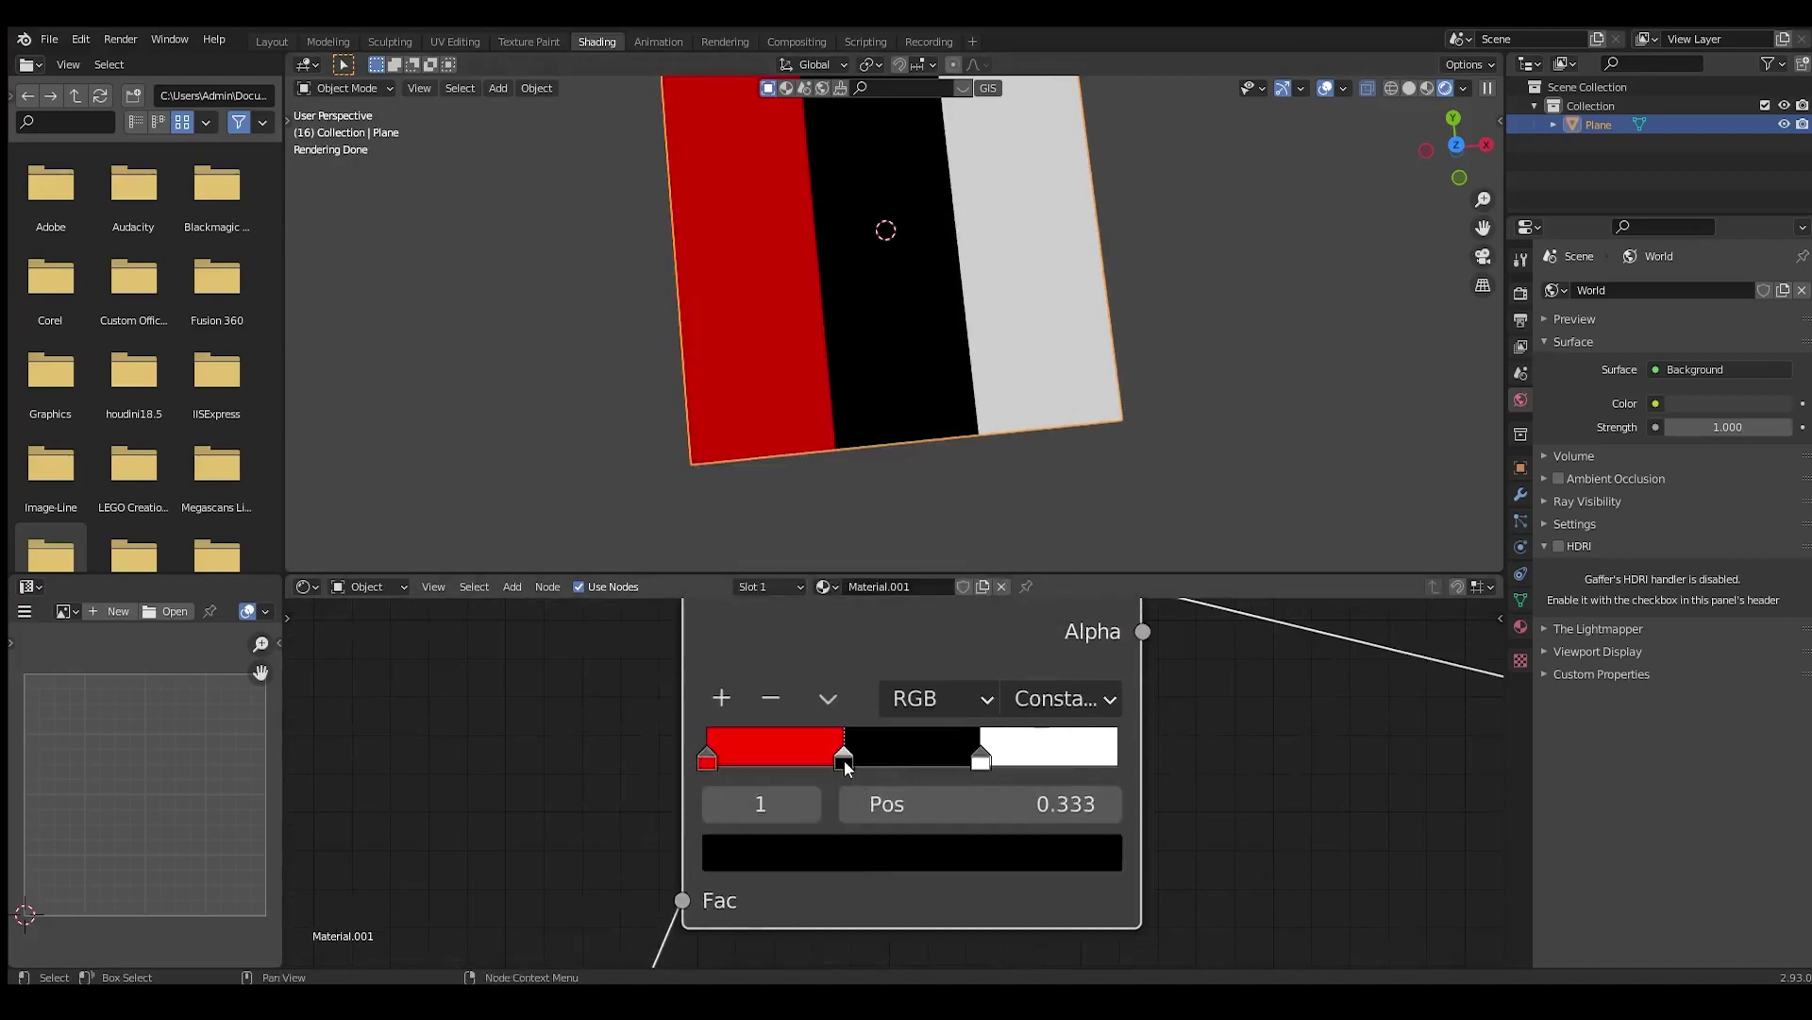
left_click(842, 852)
left_click(797, 847)
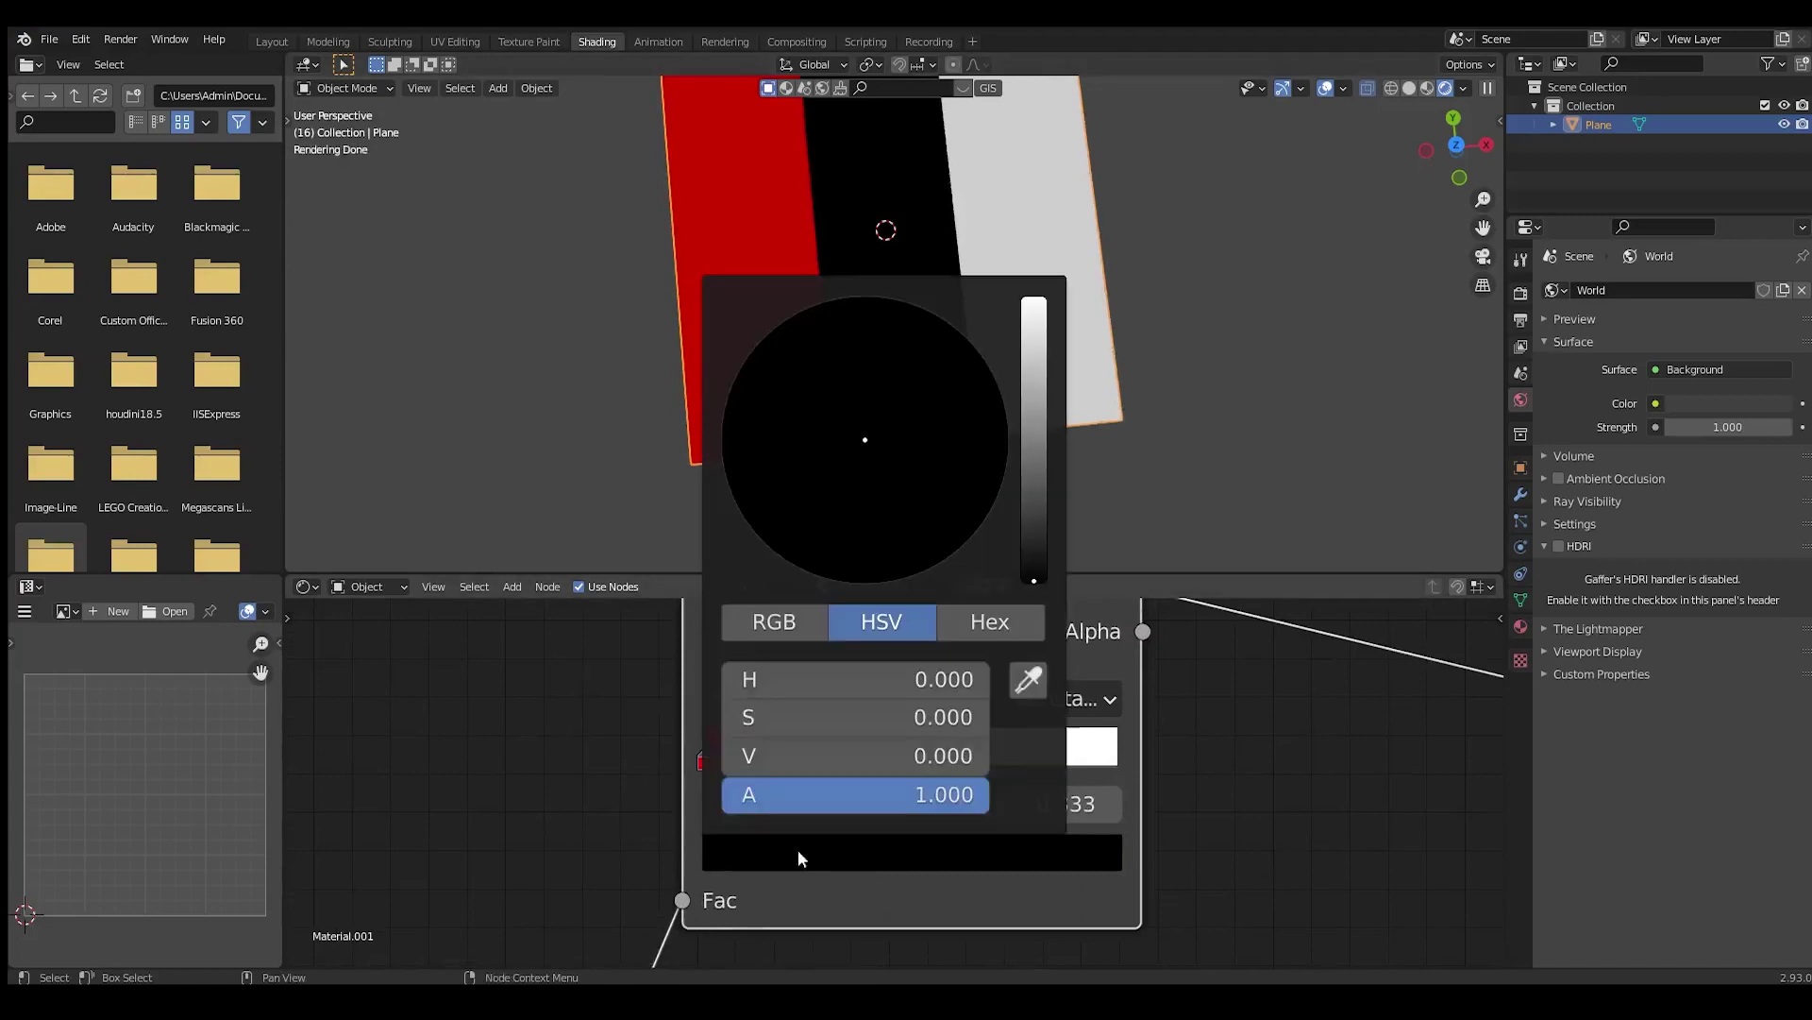
left_click(739, 692)
type("1")
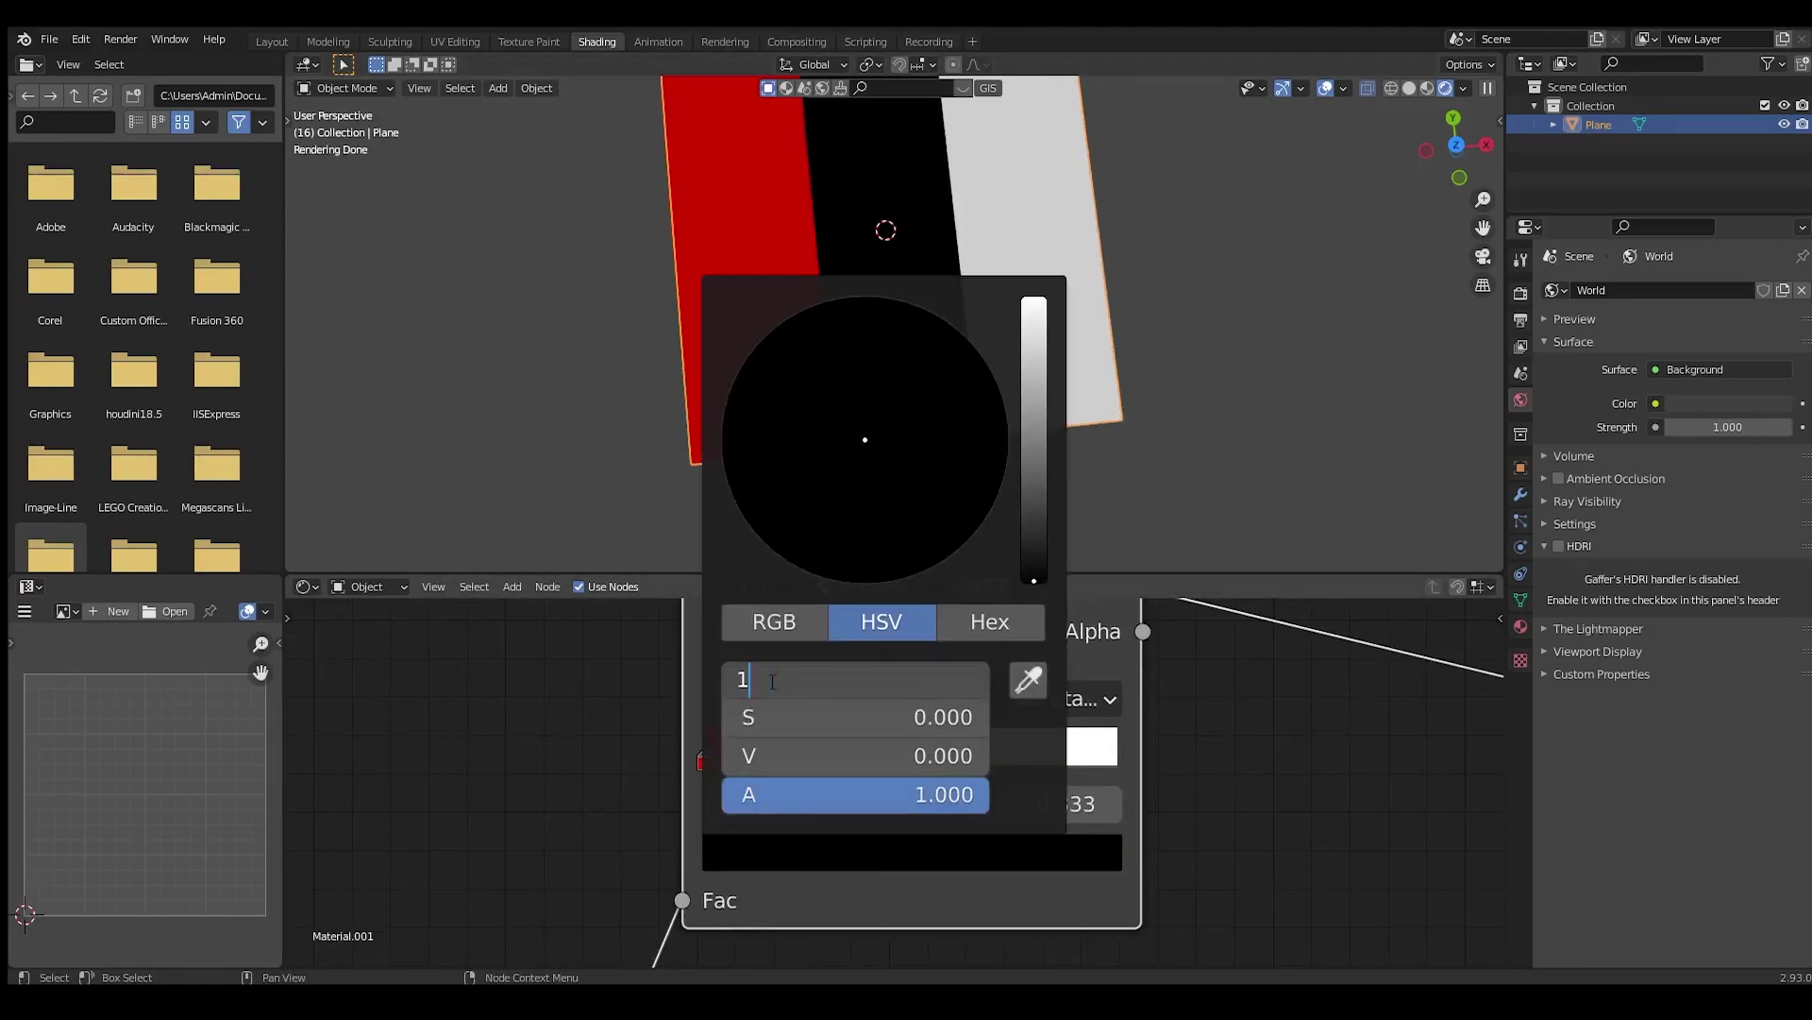
type("/3")
key("Return")
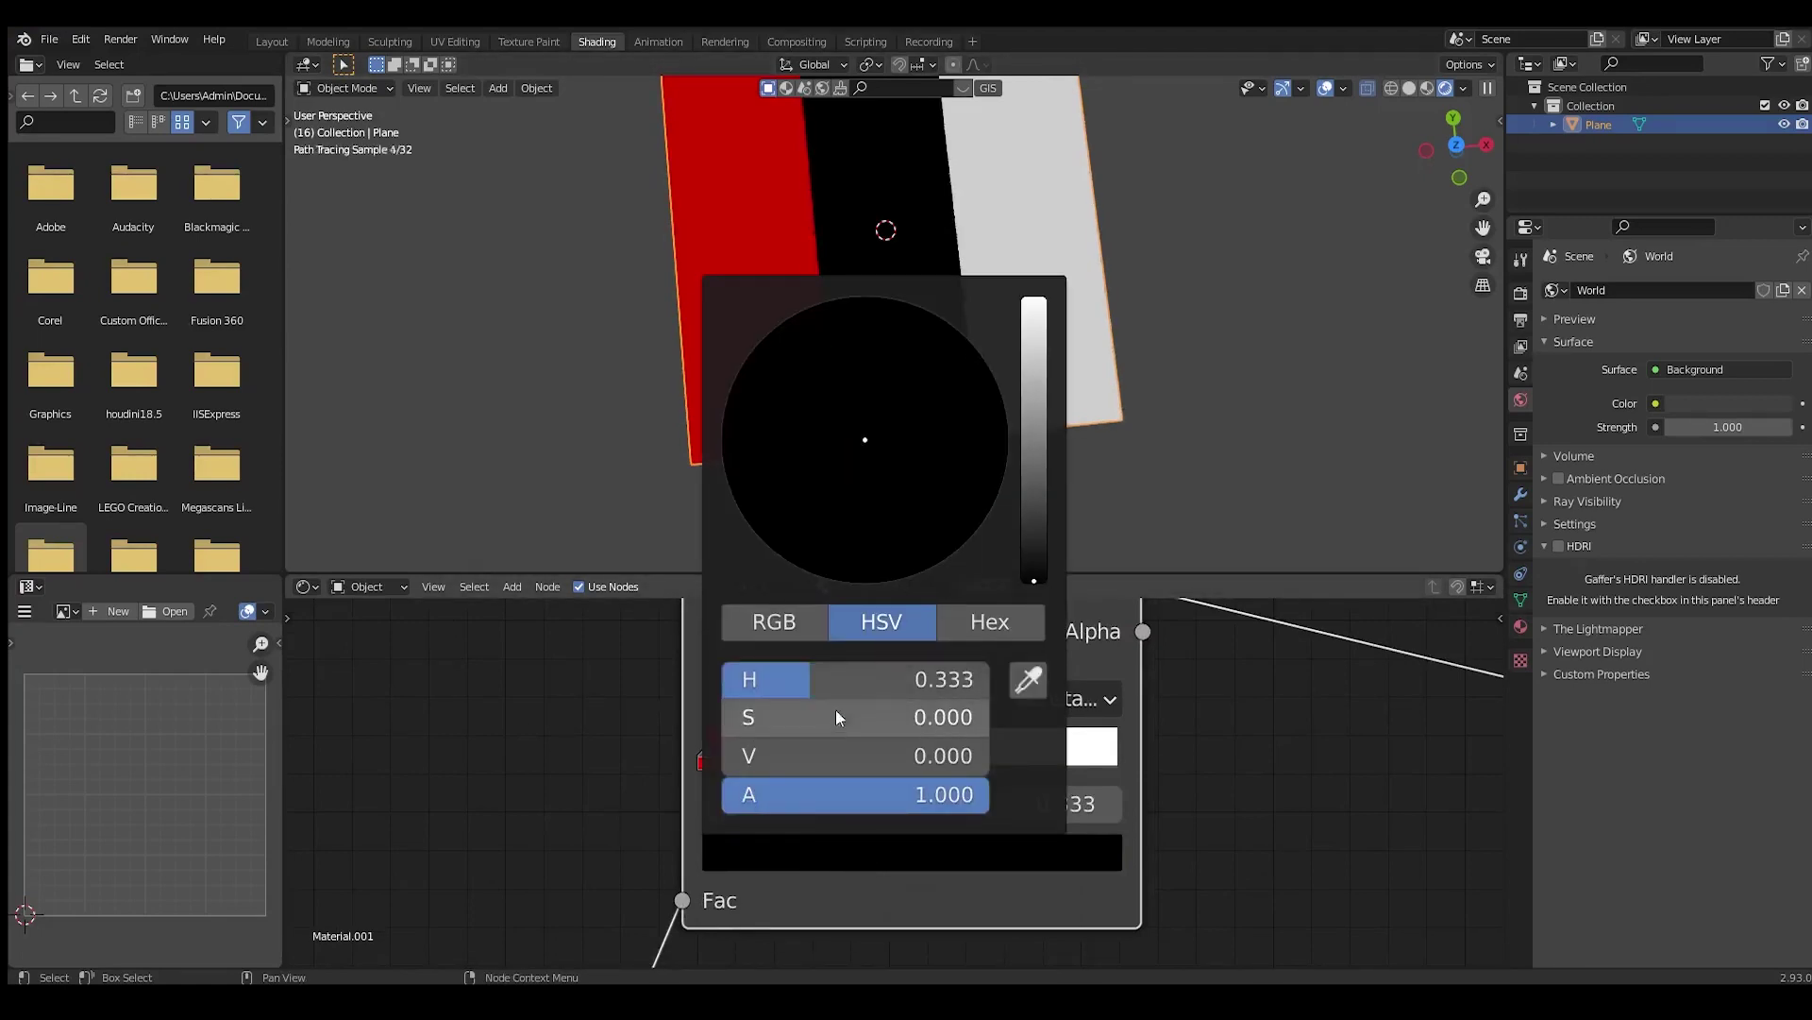
left_click_drag(828, 715, 982, 716)
left_click_drag(780, 748, 1084, 767)
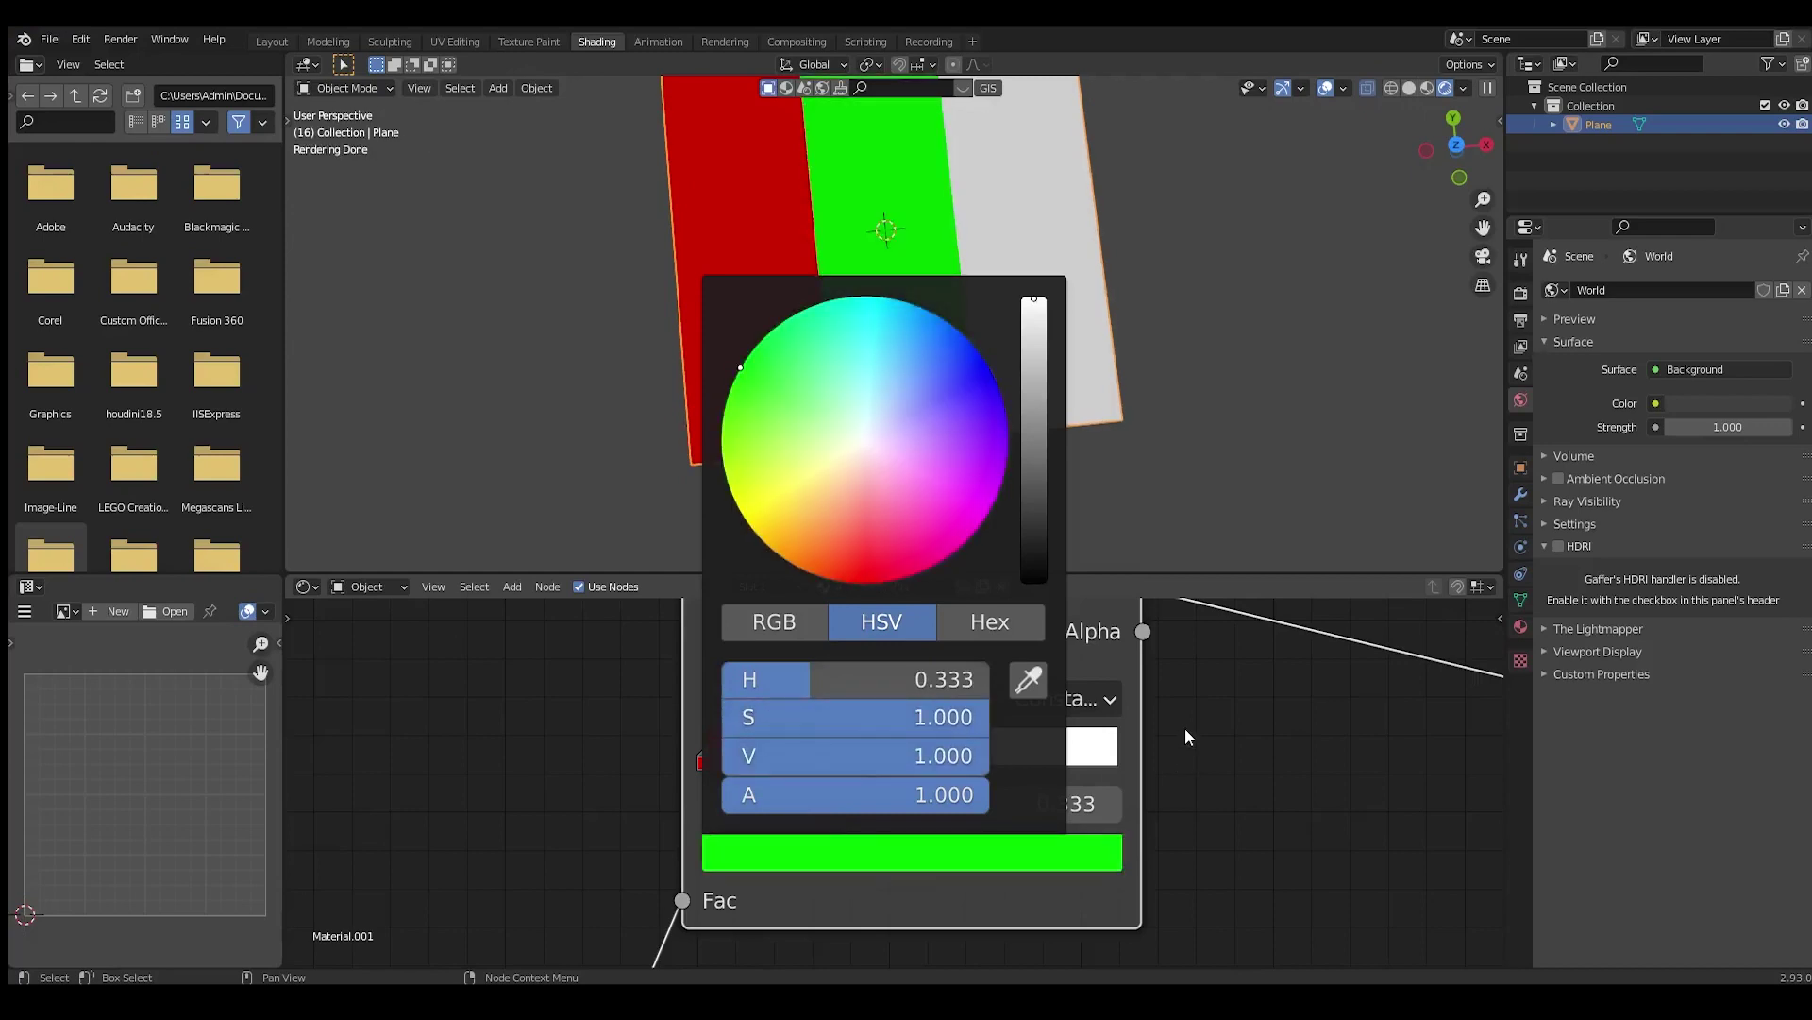
Make the ColorRamp's last stop blue with hue 2/3 and full saturation
middle_click_drag(1232, 689, 878, 704)
left_click(611, 741)
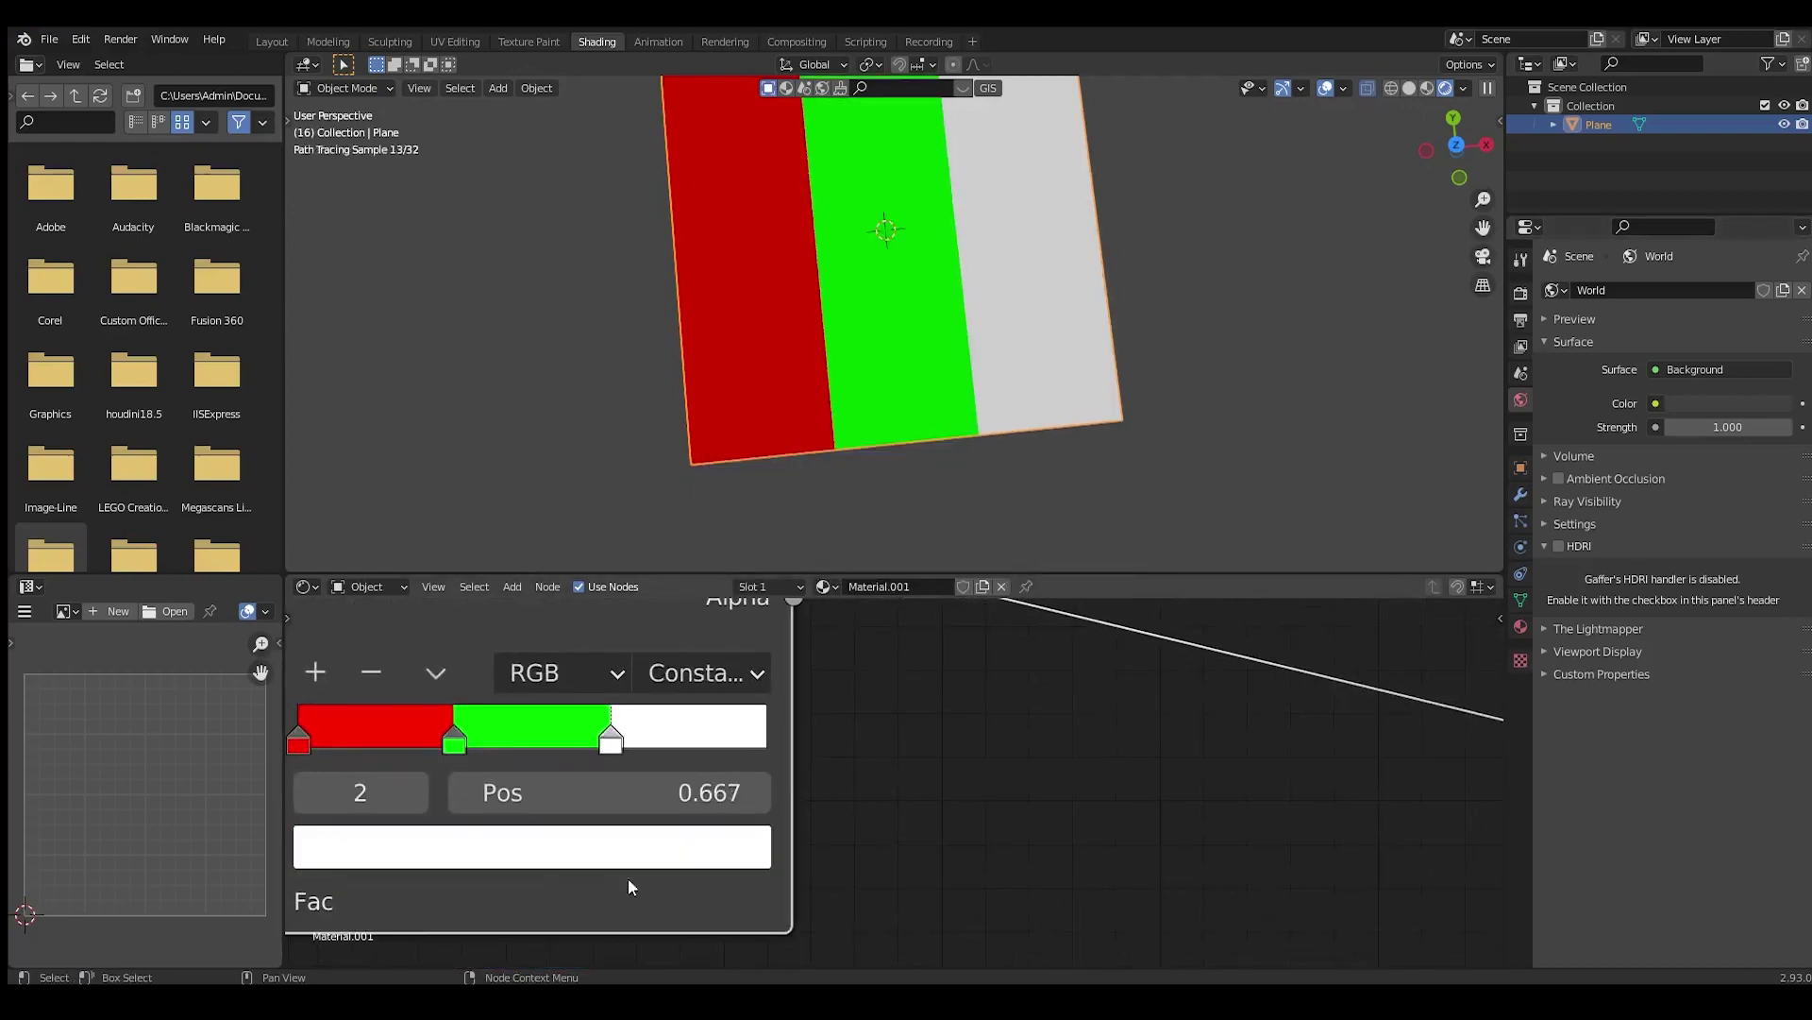
left_click(554, 849)
left_click(527, 861)
left_click(403, 642)
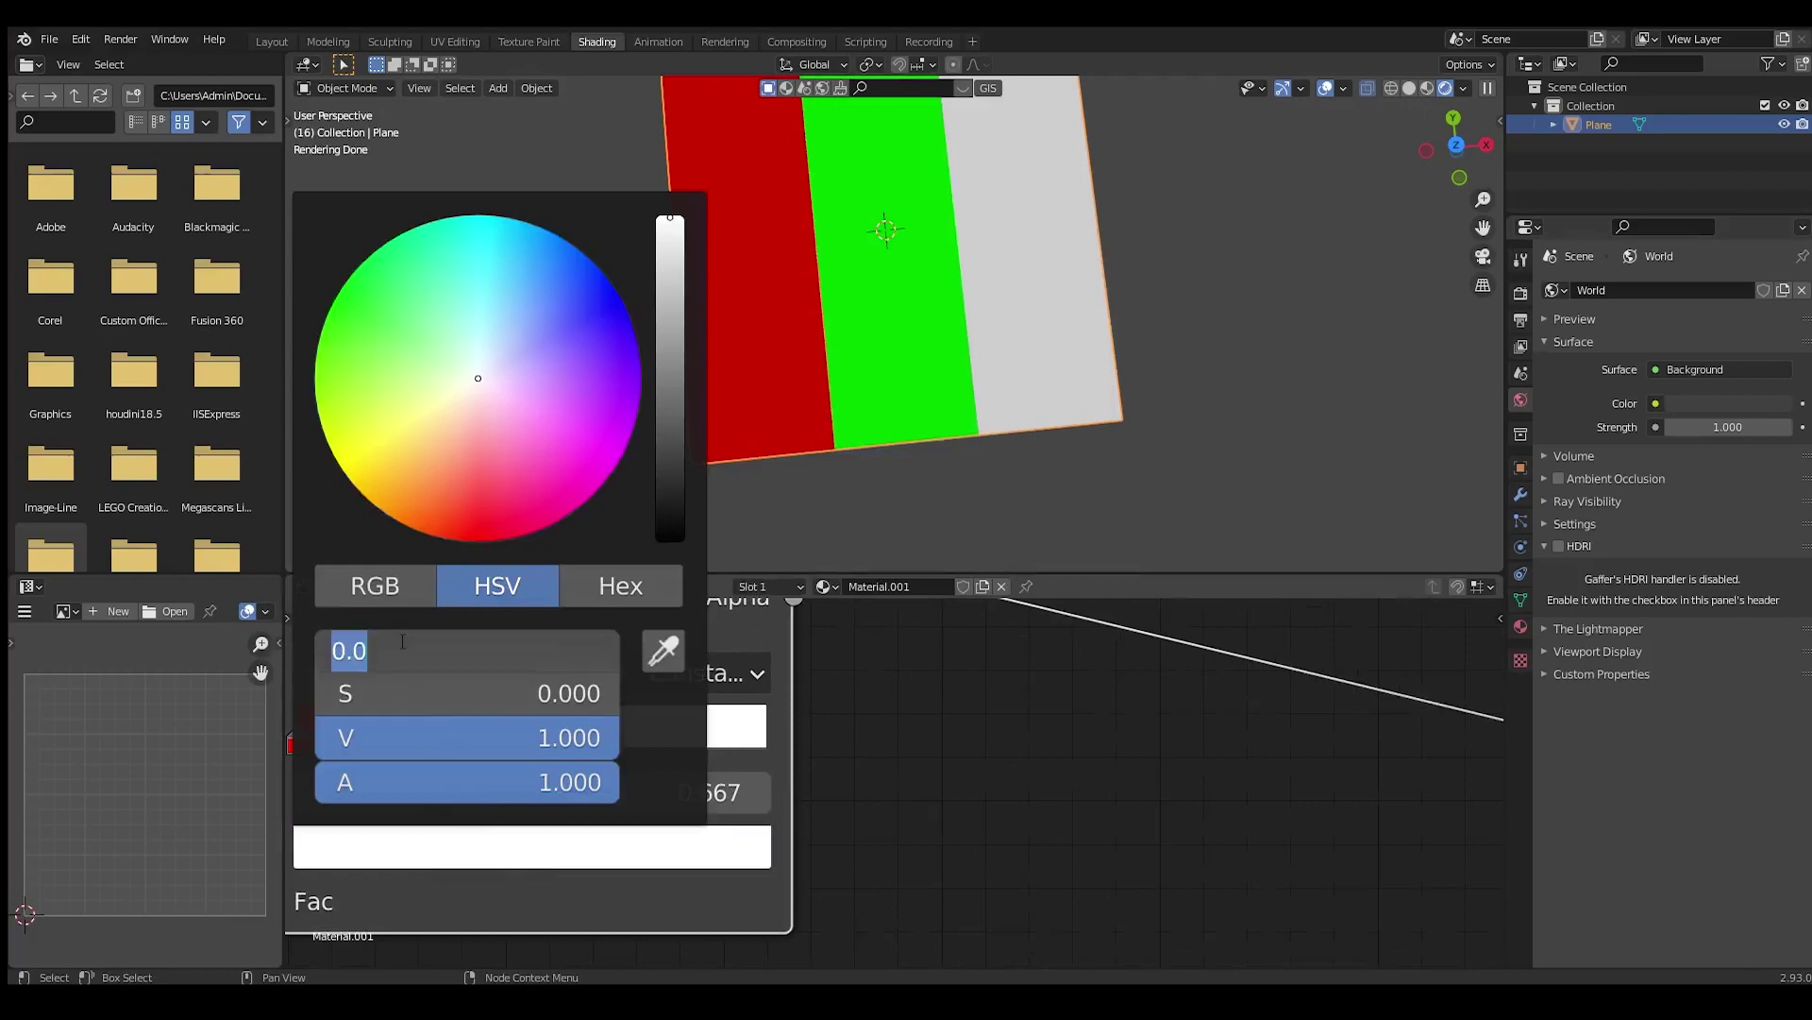
type("2/3")
key("Return")
left_click_drag(433, 712, 540, 708)
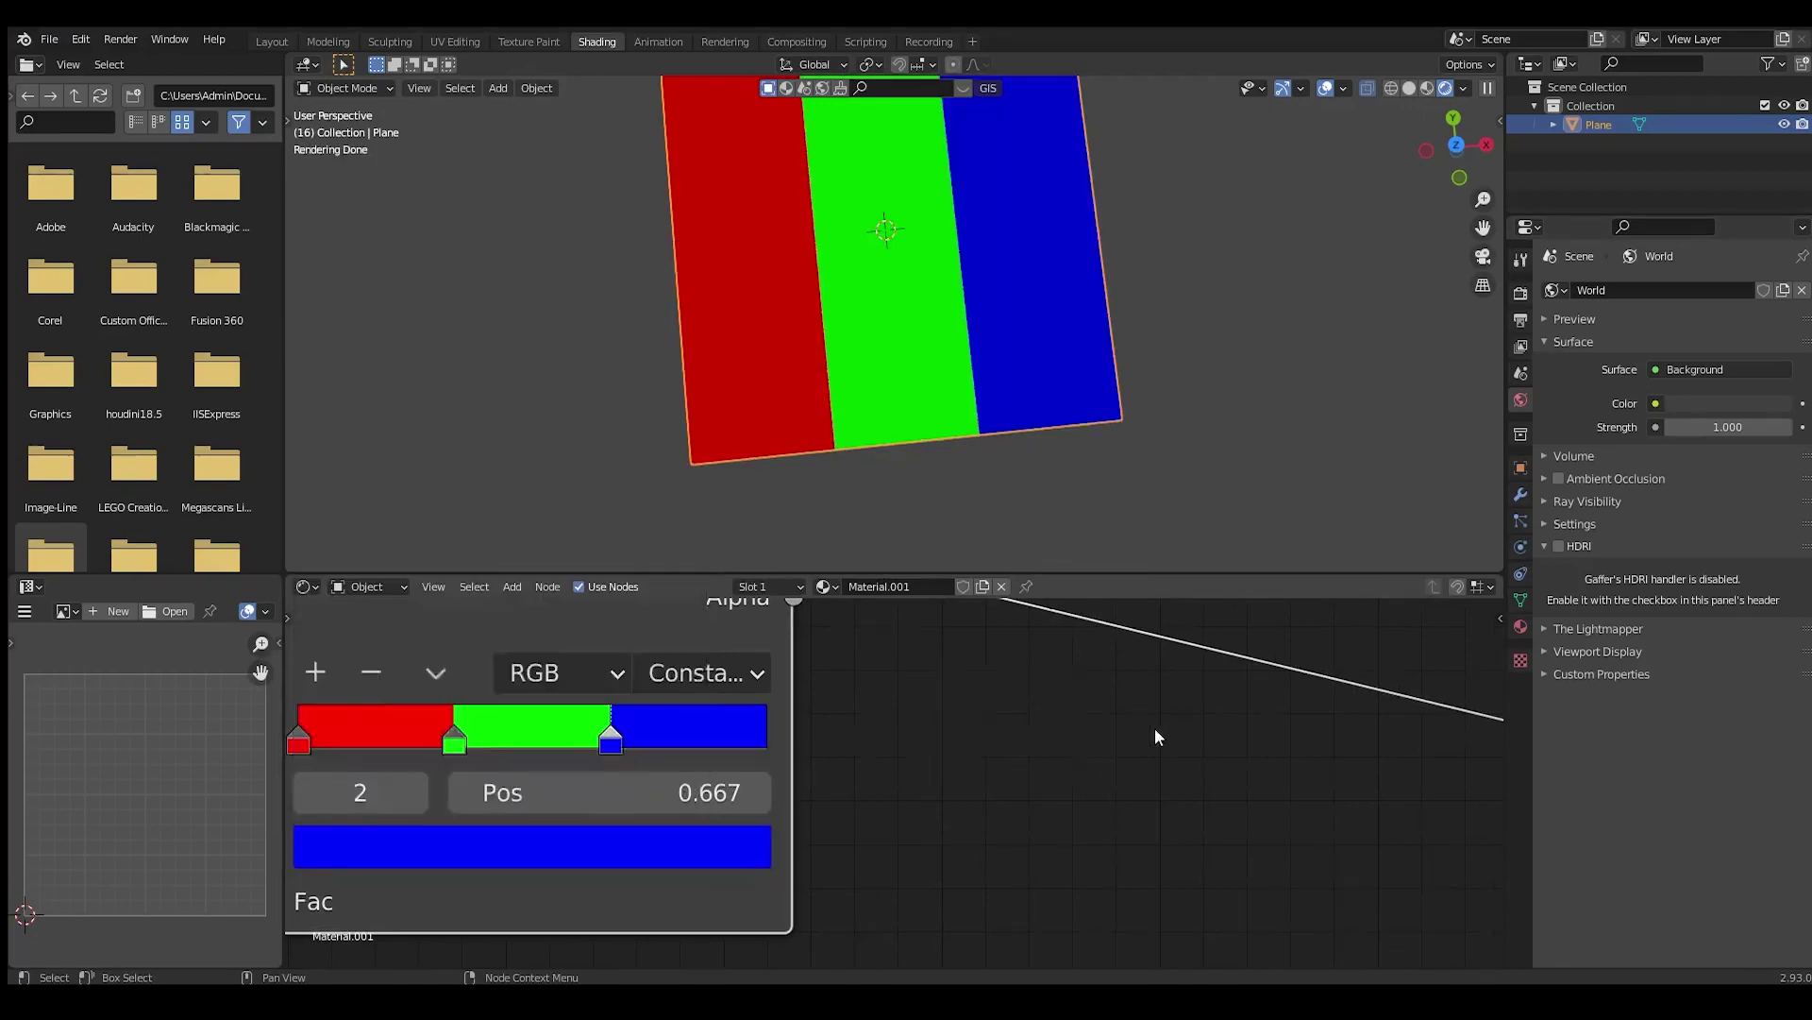
Examine the ColorRamp's color bands on the plane from another angle and the overall node layout
scroll(1154, 728, "down", 12)
middle_click_drag(982, 313, 1095, 331)
scroll(987, 308, "down", 7)
scroll(971, 302, "up", 5)
scroll(971, 297, "up", 3)
scroll(993, 755, "down", 6)
middle_click_drag(1001, 784, 854, 672)
scroll(878, 736, "down", 8)
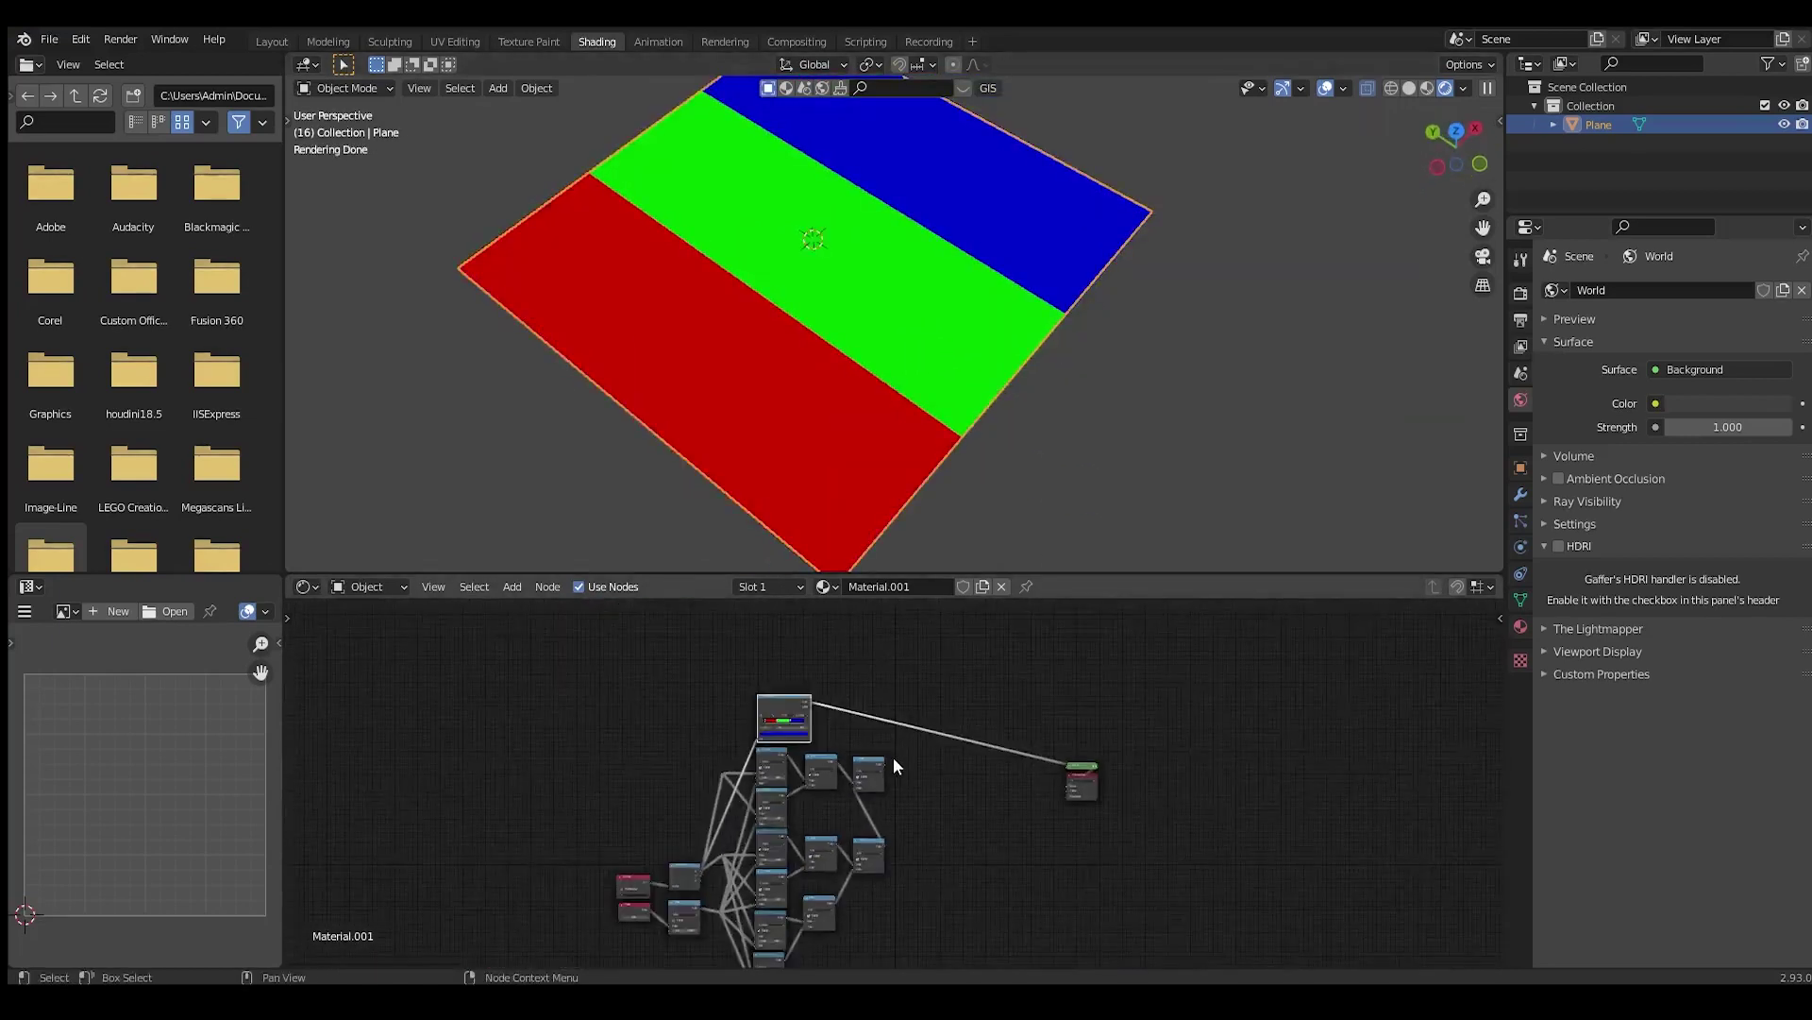
Preview the final Add node that combines both stripe directions and view the mask across the plane
scroll(895, 765, "up", 7)
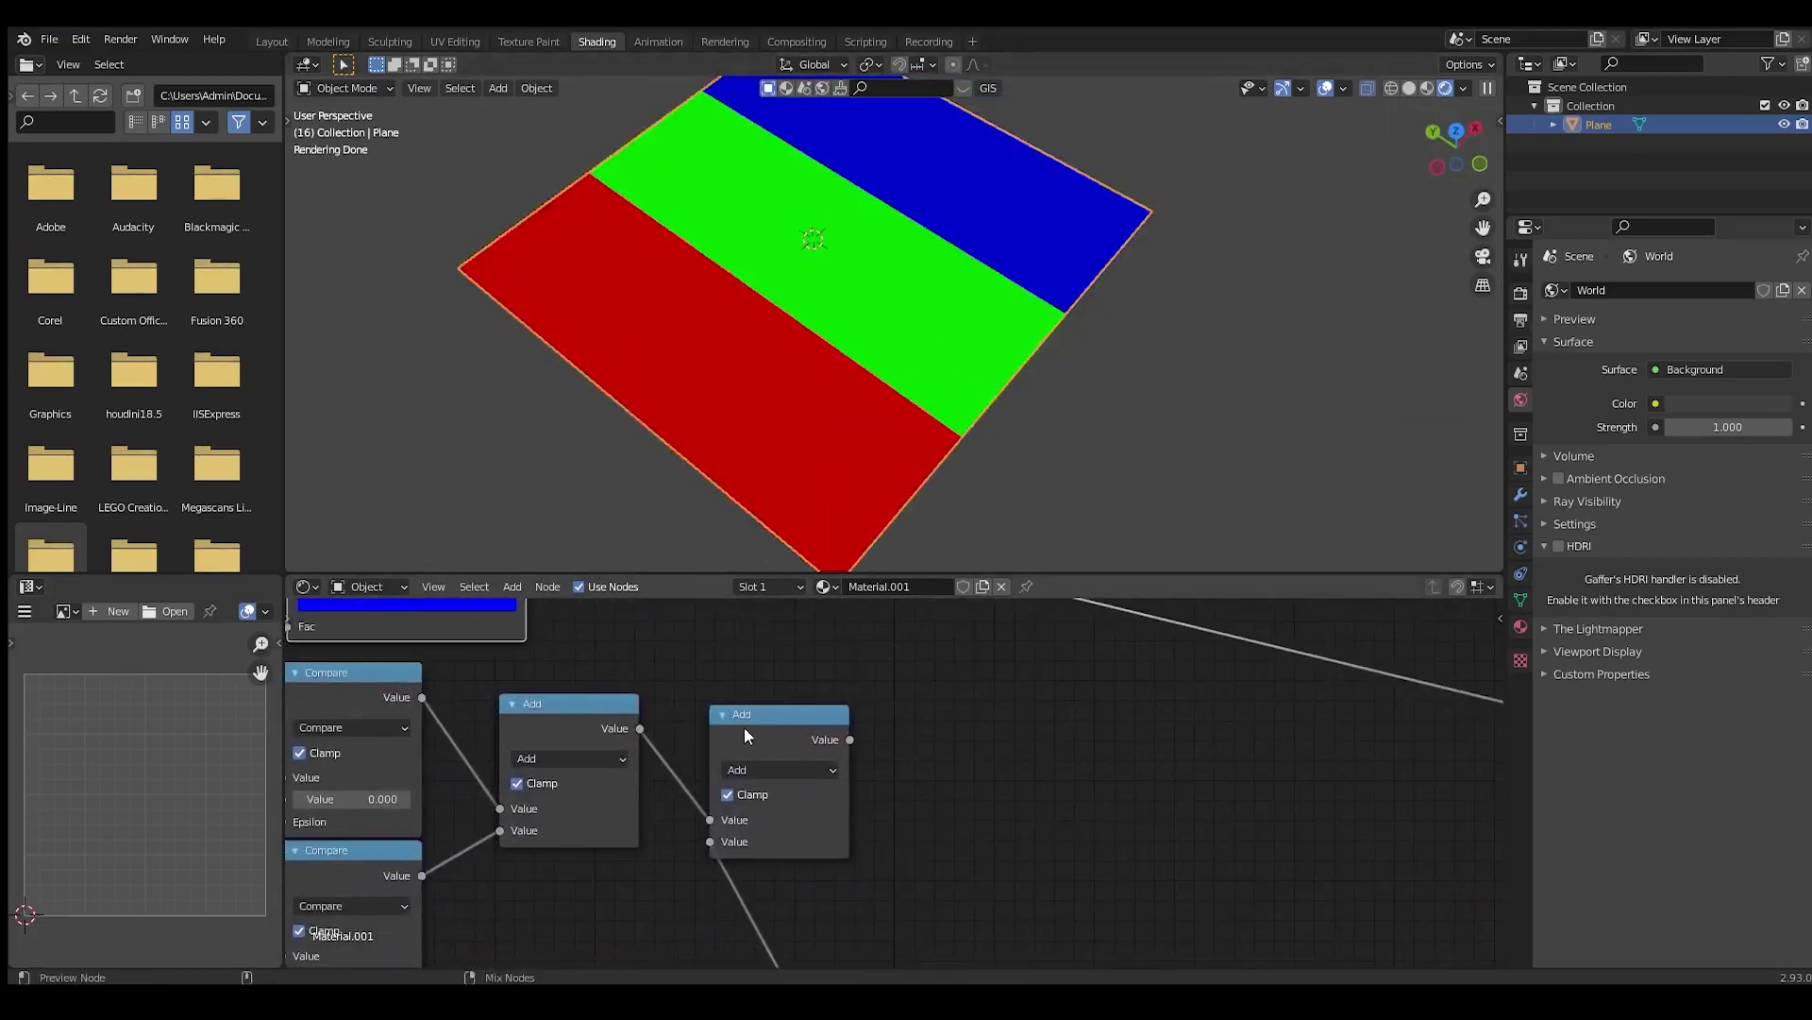
left_click(744, 726, "ctrl+shift")
mouse_move(1172, 298)
middle_mouse_down()
mouse_move(702, 326)
mouse_move(790, 343)
mouse_move(776, 383)
mouse_move(796, 304)
middle_mouse_up()
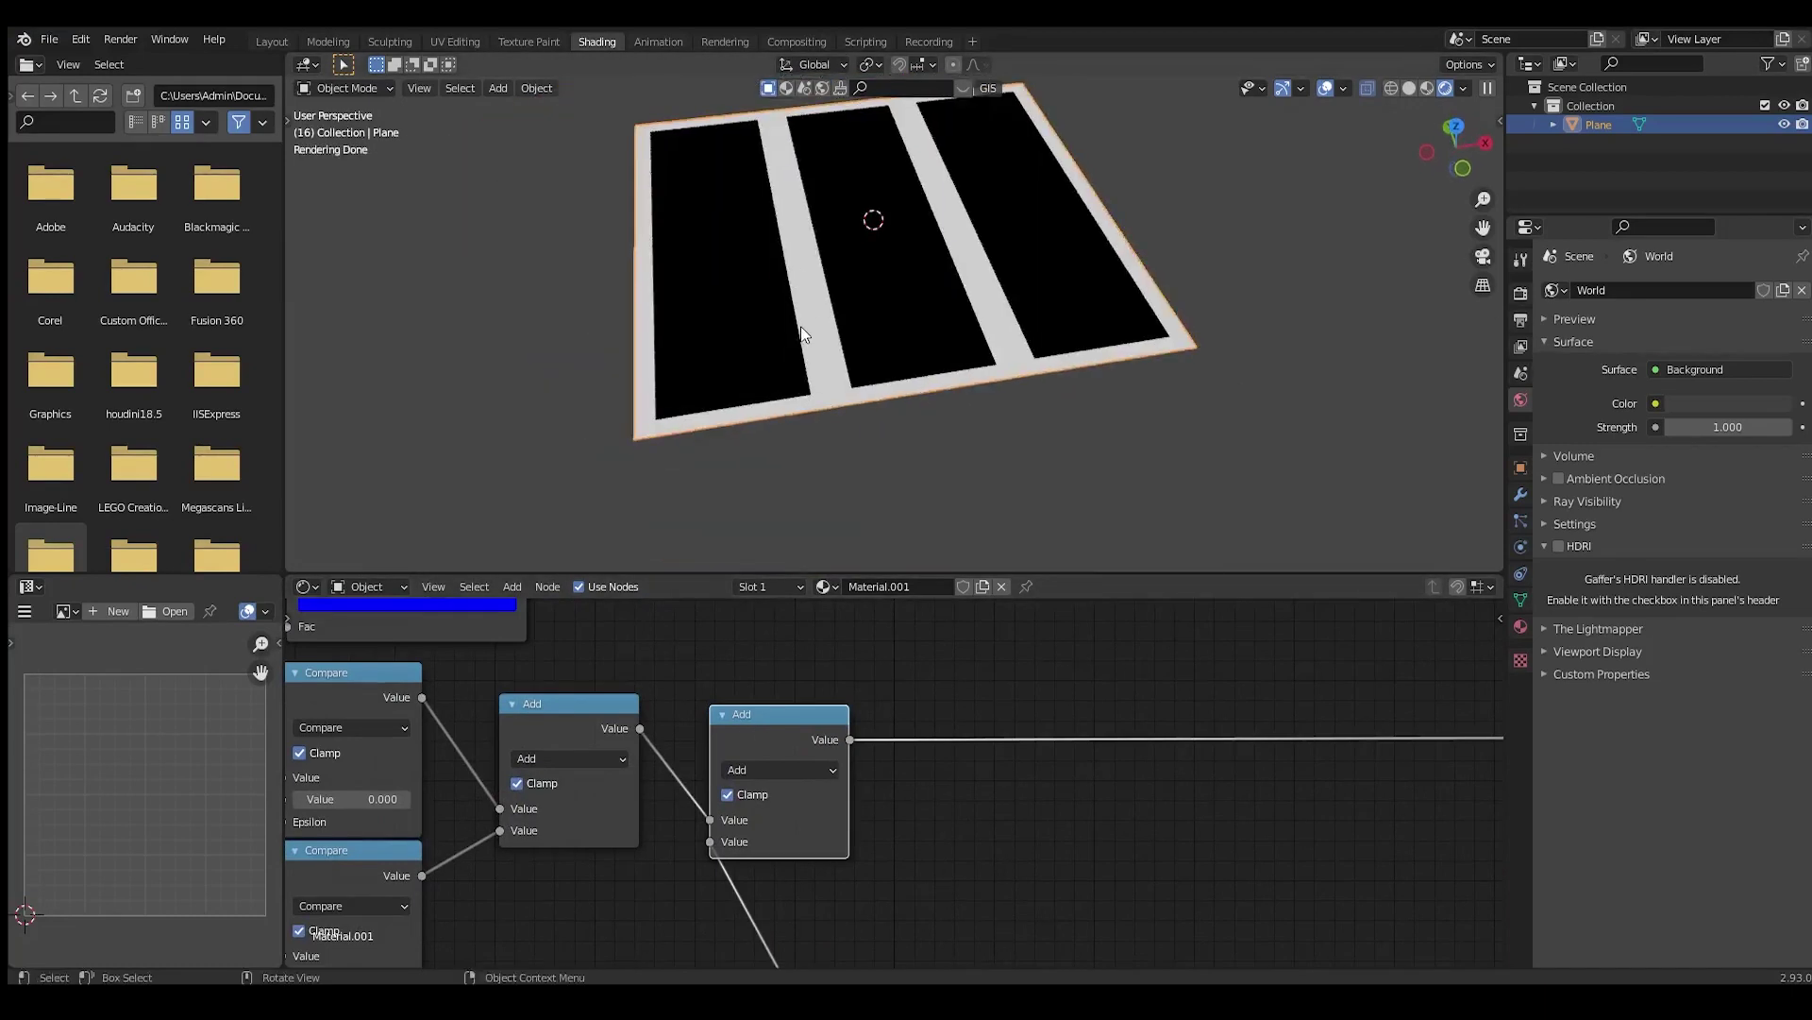
Insert an Invert node after the final Add node to invert the grid mask
scroll(906, 717, "down", 3)
scroll(920, 705, "up", 3)
key("shift+a")
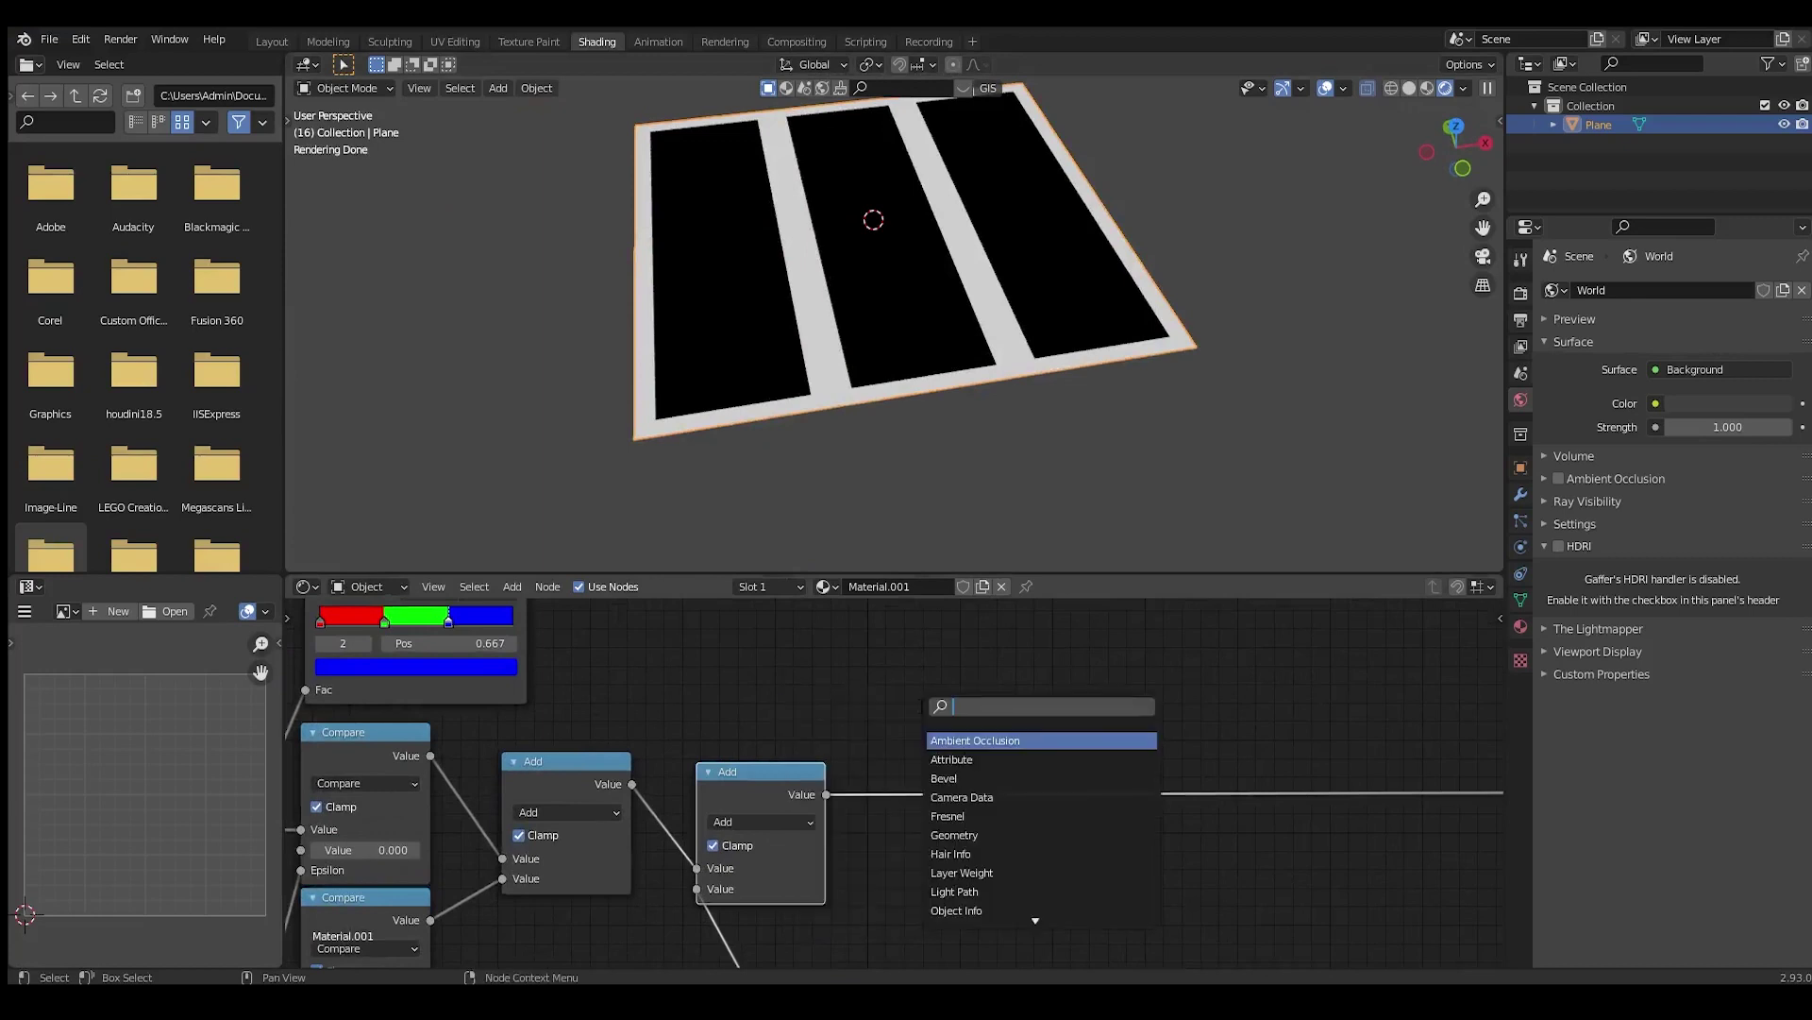
type("invert")
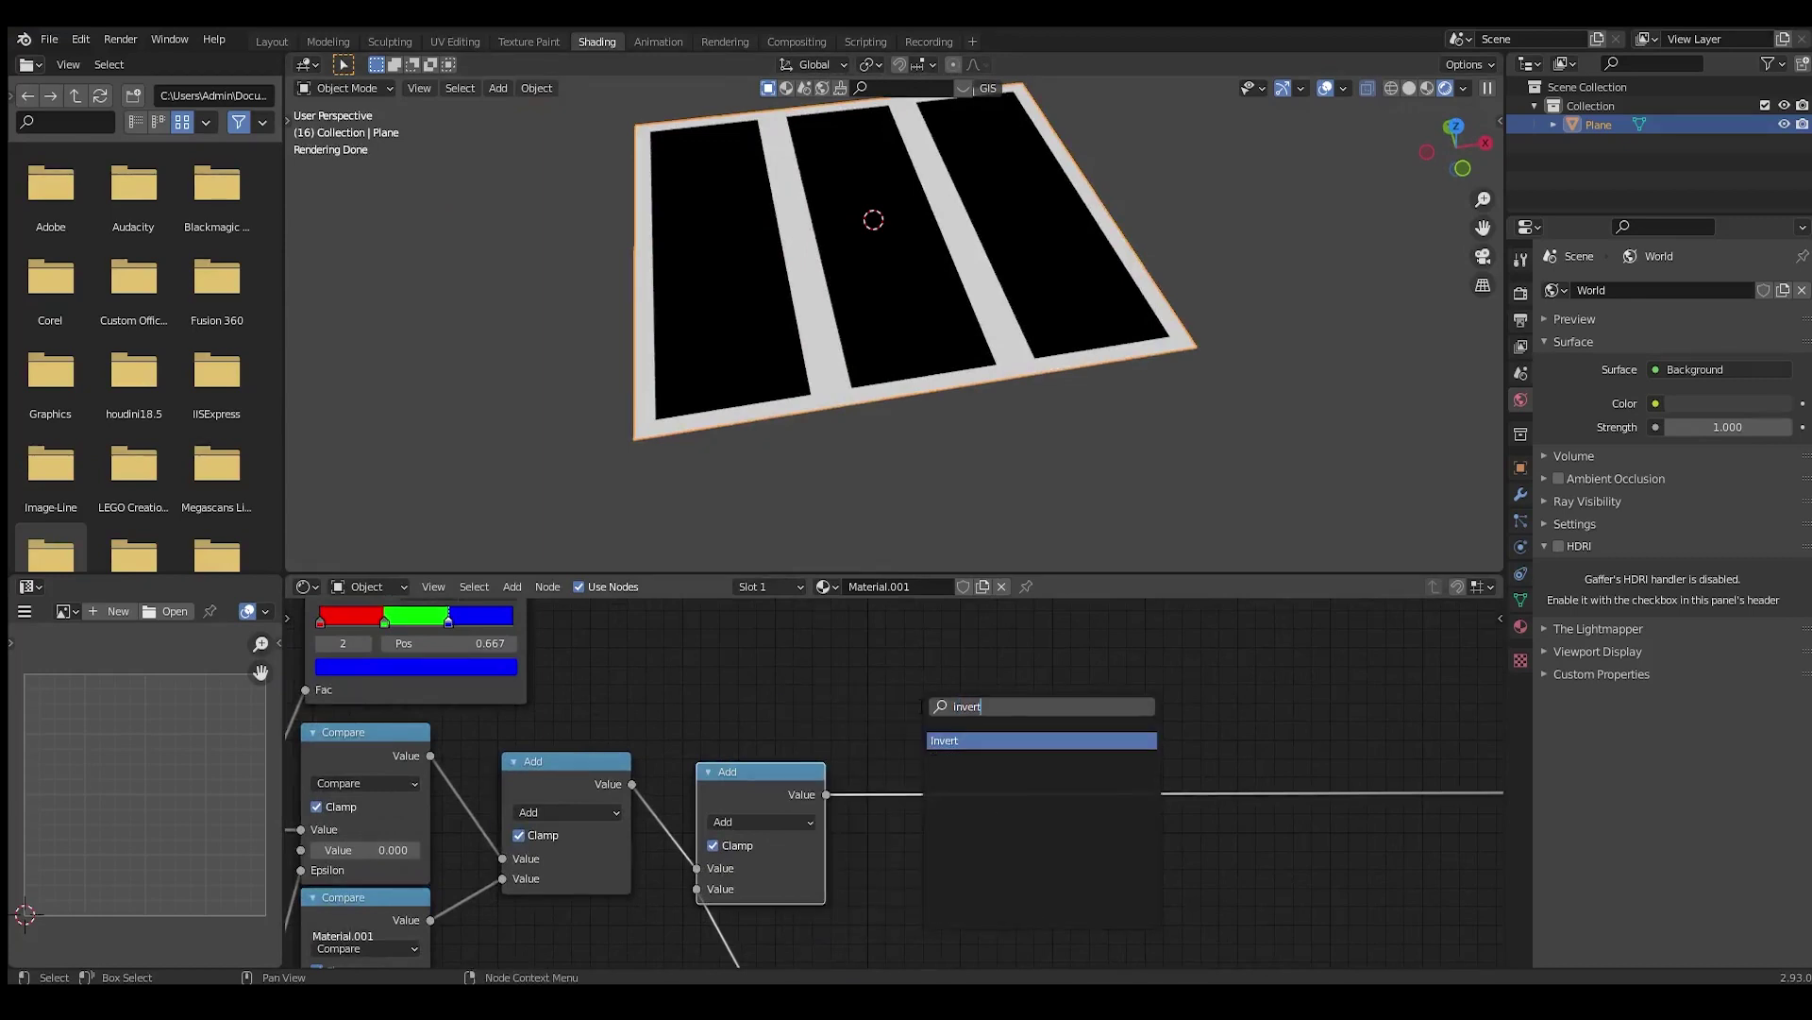
key("Return")
left_click(887, 767)
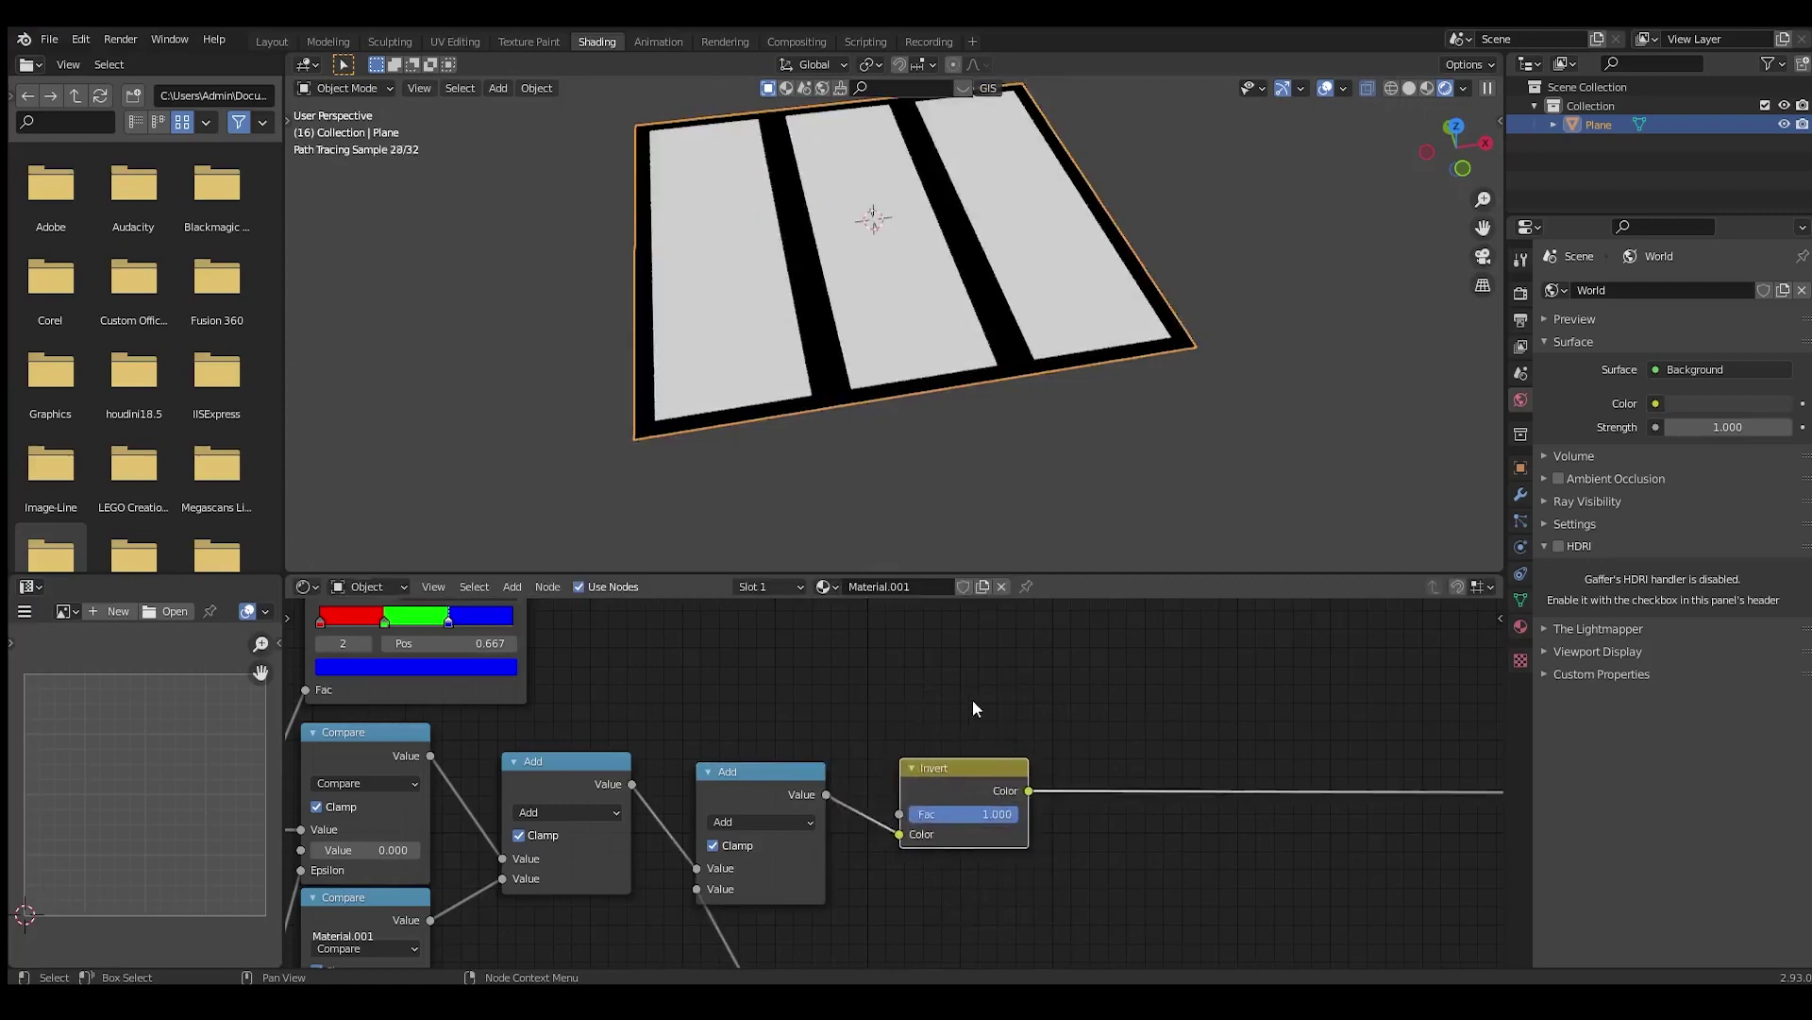
scroll(973, 700, "down", 3)
middle_click_drag(983, 298, 995, 343)
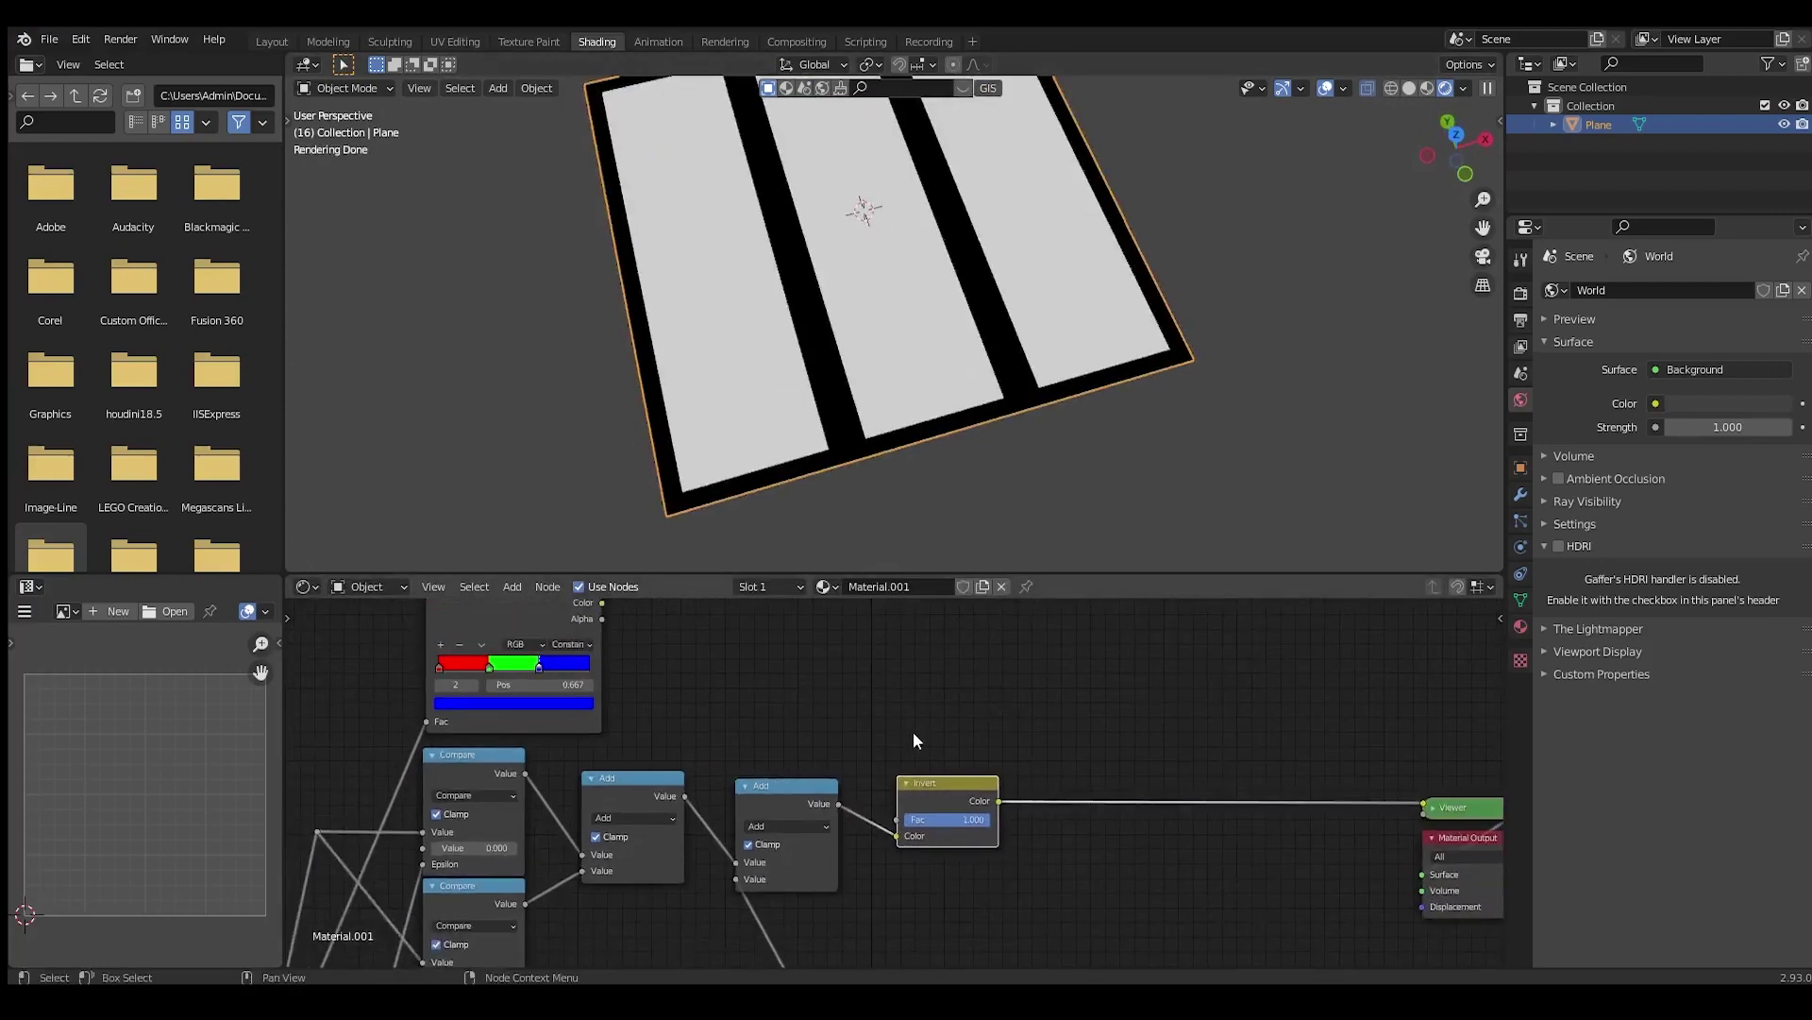
Place the ColorRamp above the Invert node, combine both outputs in a Mix node, and expand and reposition that node
middle_click_drag(914, 733, 926, 836)
scroll(920, 831, "down", 1)
left_click_drag(628, 763, 944, 744)
scroll(980, 750, "up", 3)
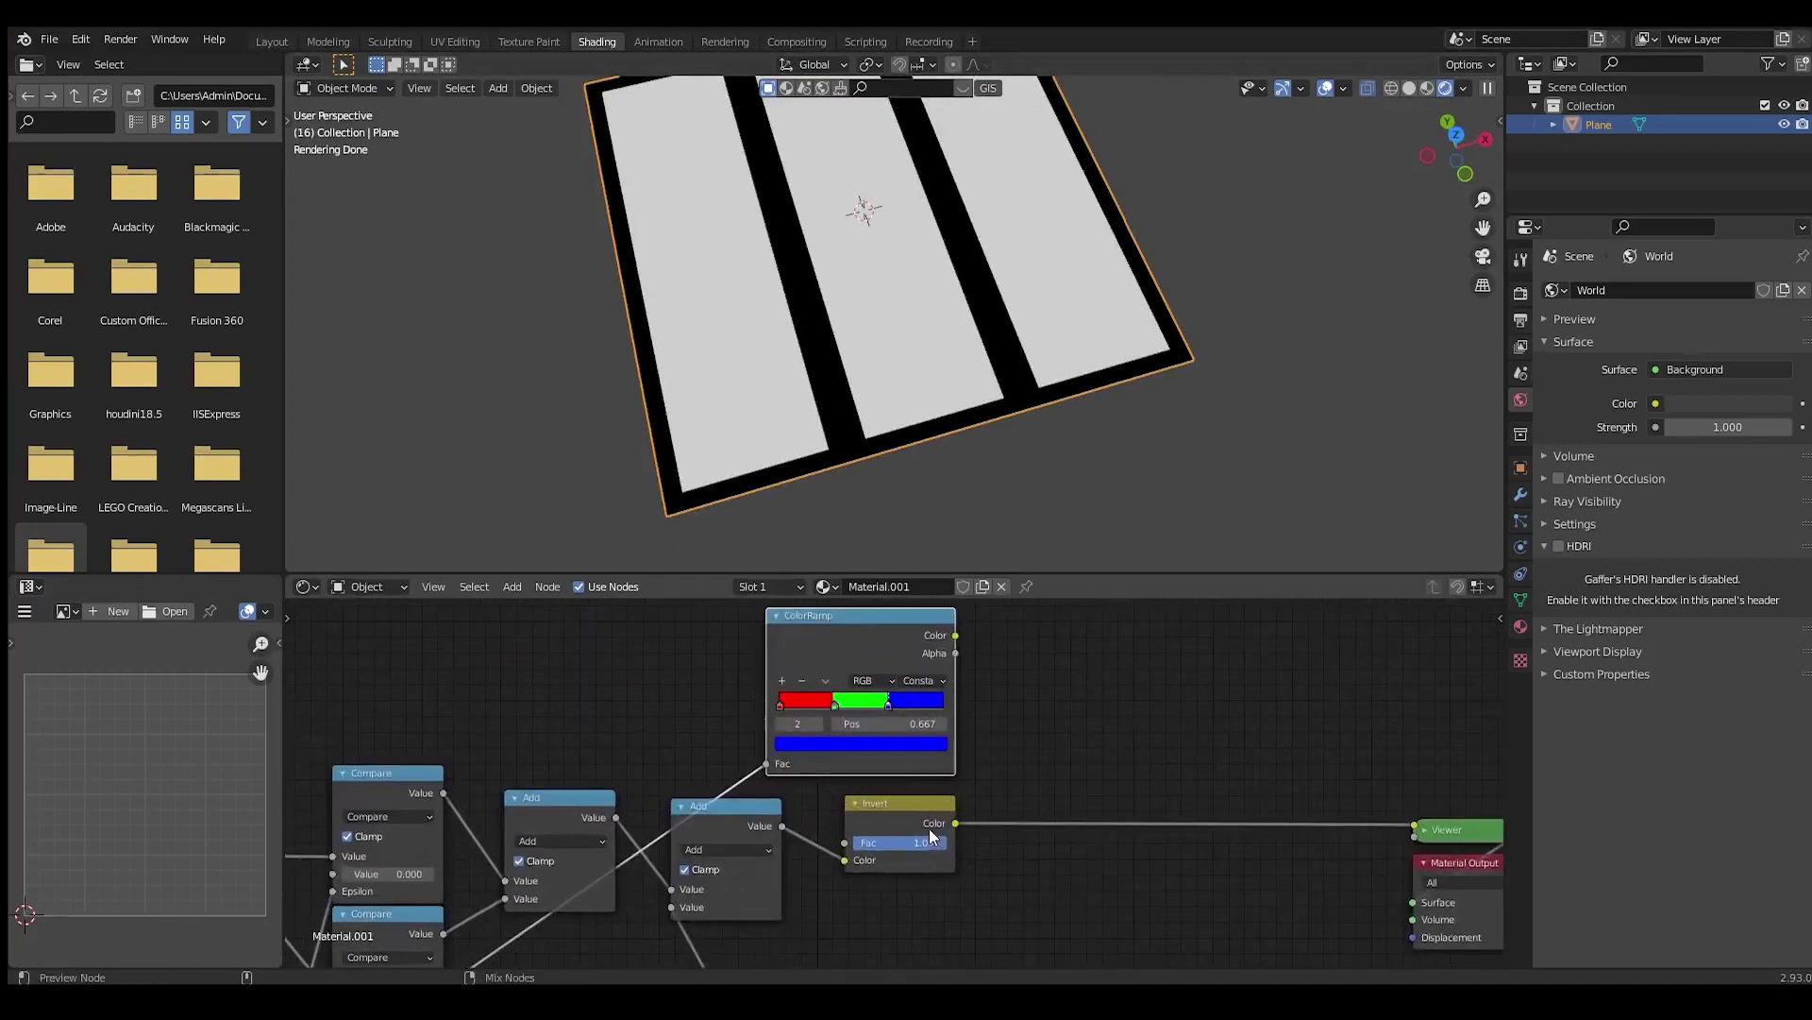
right_click_drag(908, 801, 874, 662, "ctrl+shift")
scroll(944, 755, "up", 2)
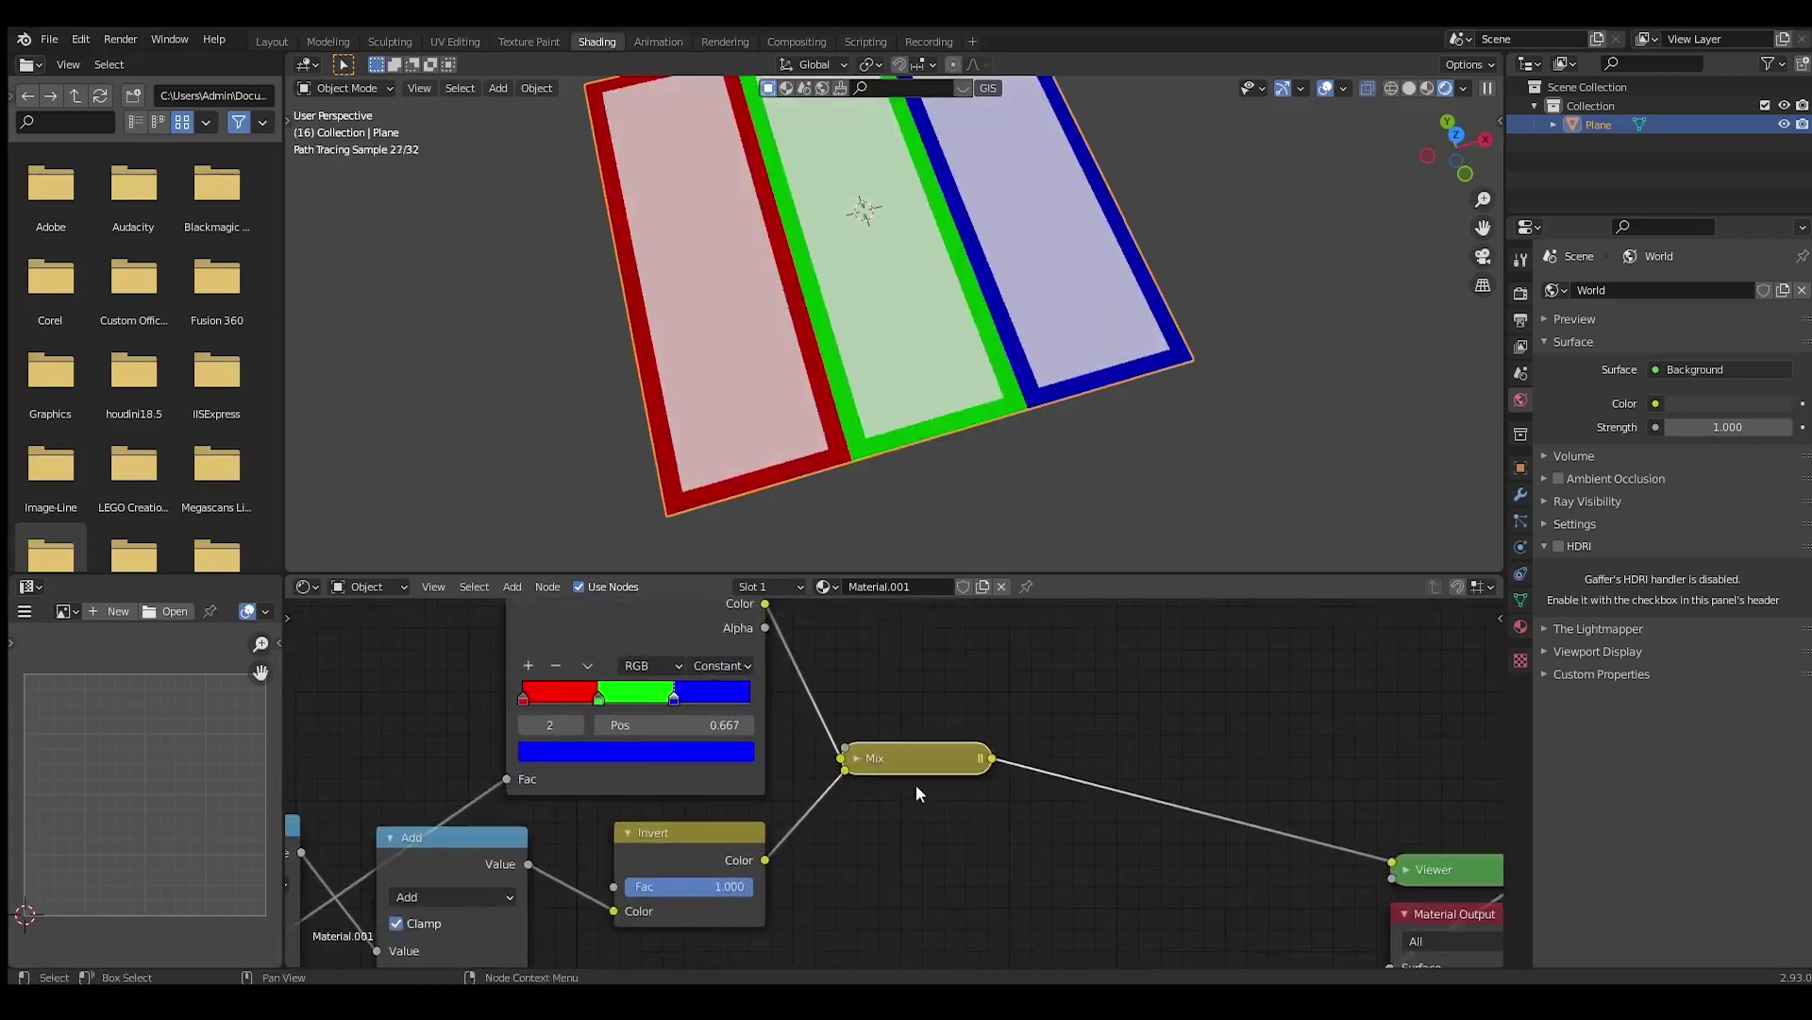
key("h")
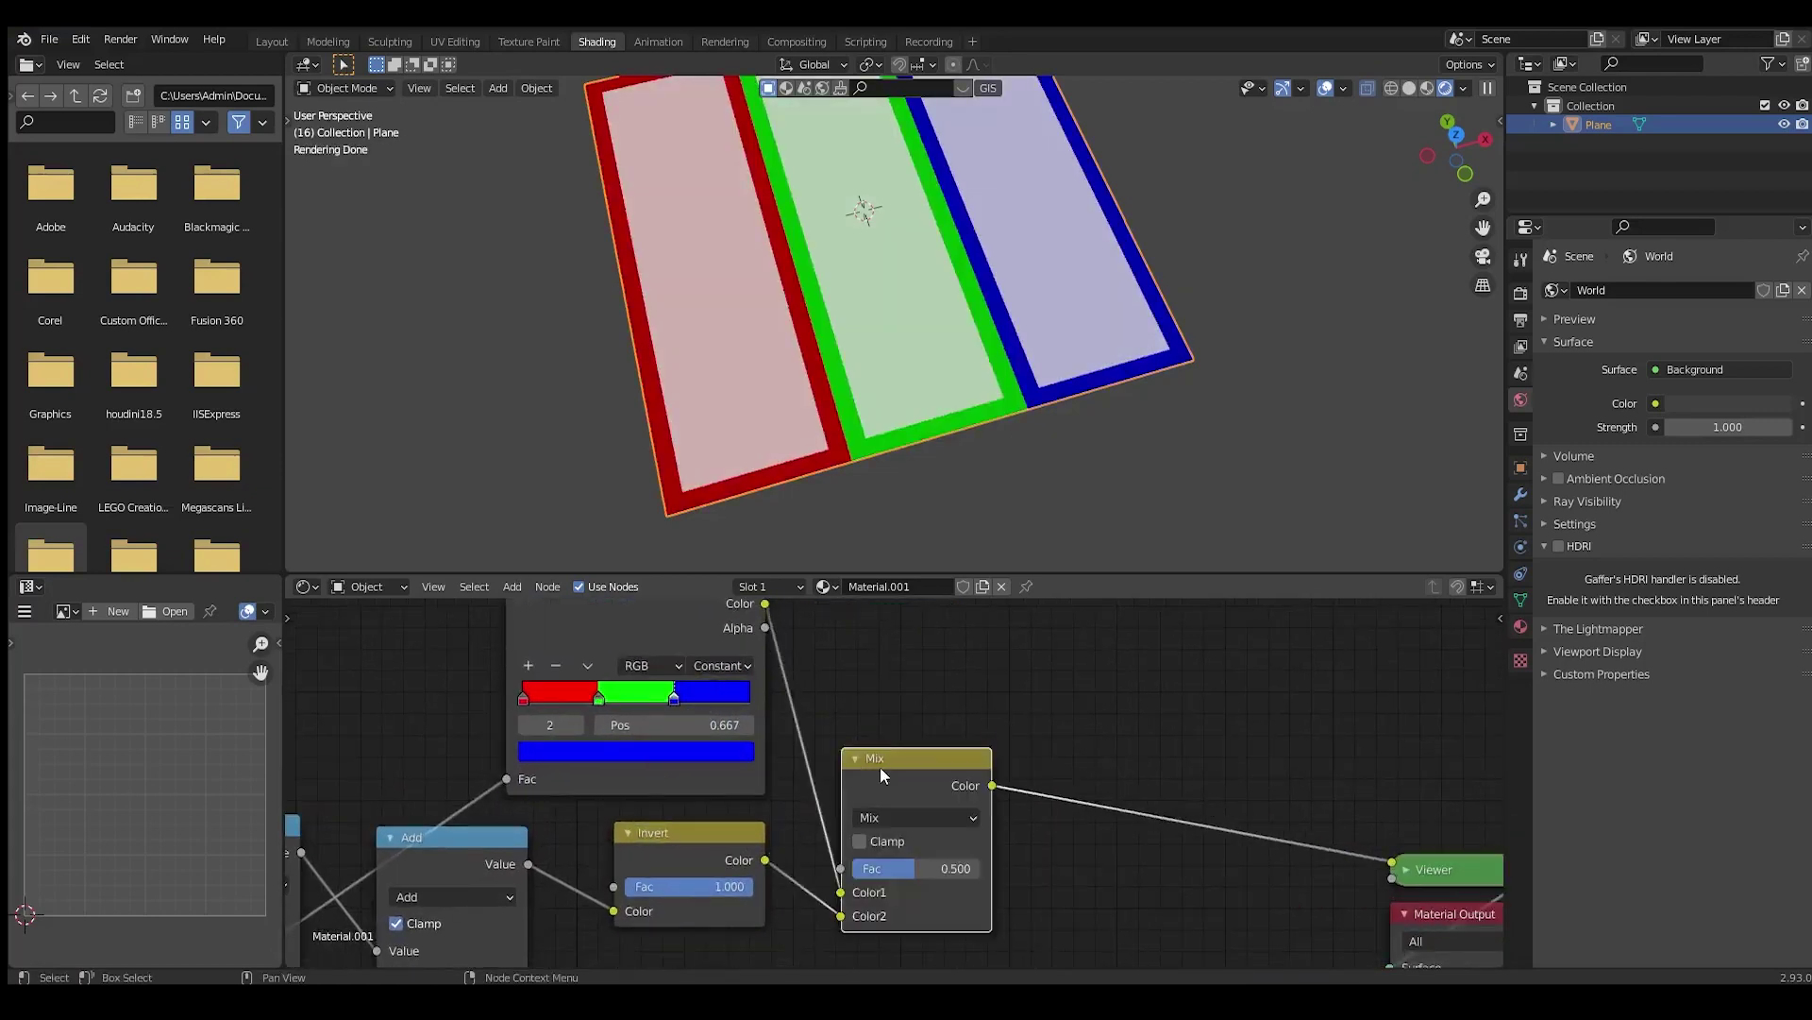
left_click_drag(880, 766, 928, 670)
left_click(91, 44)
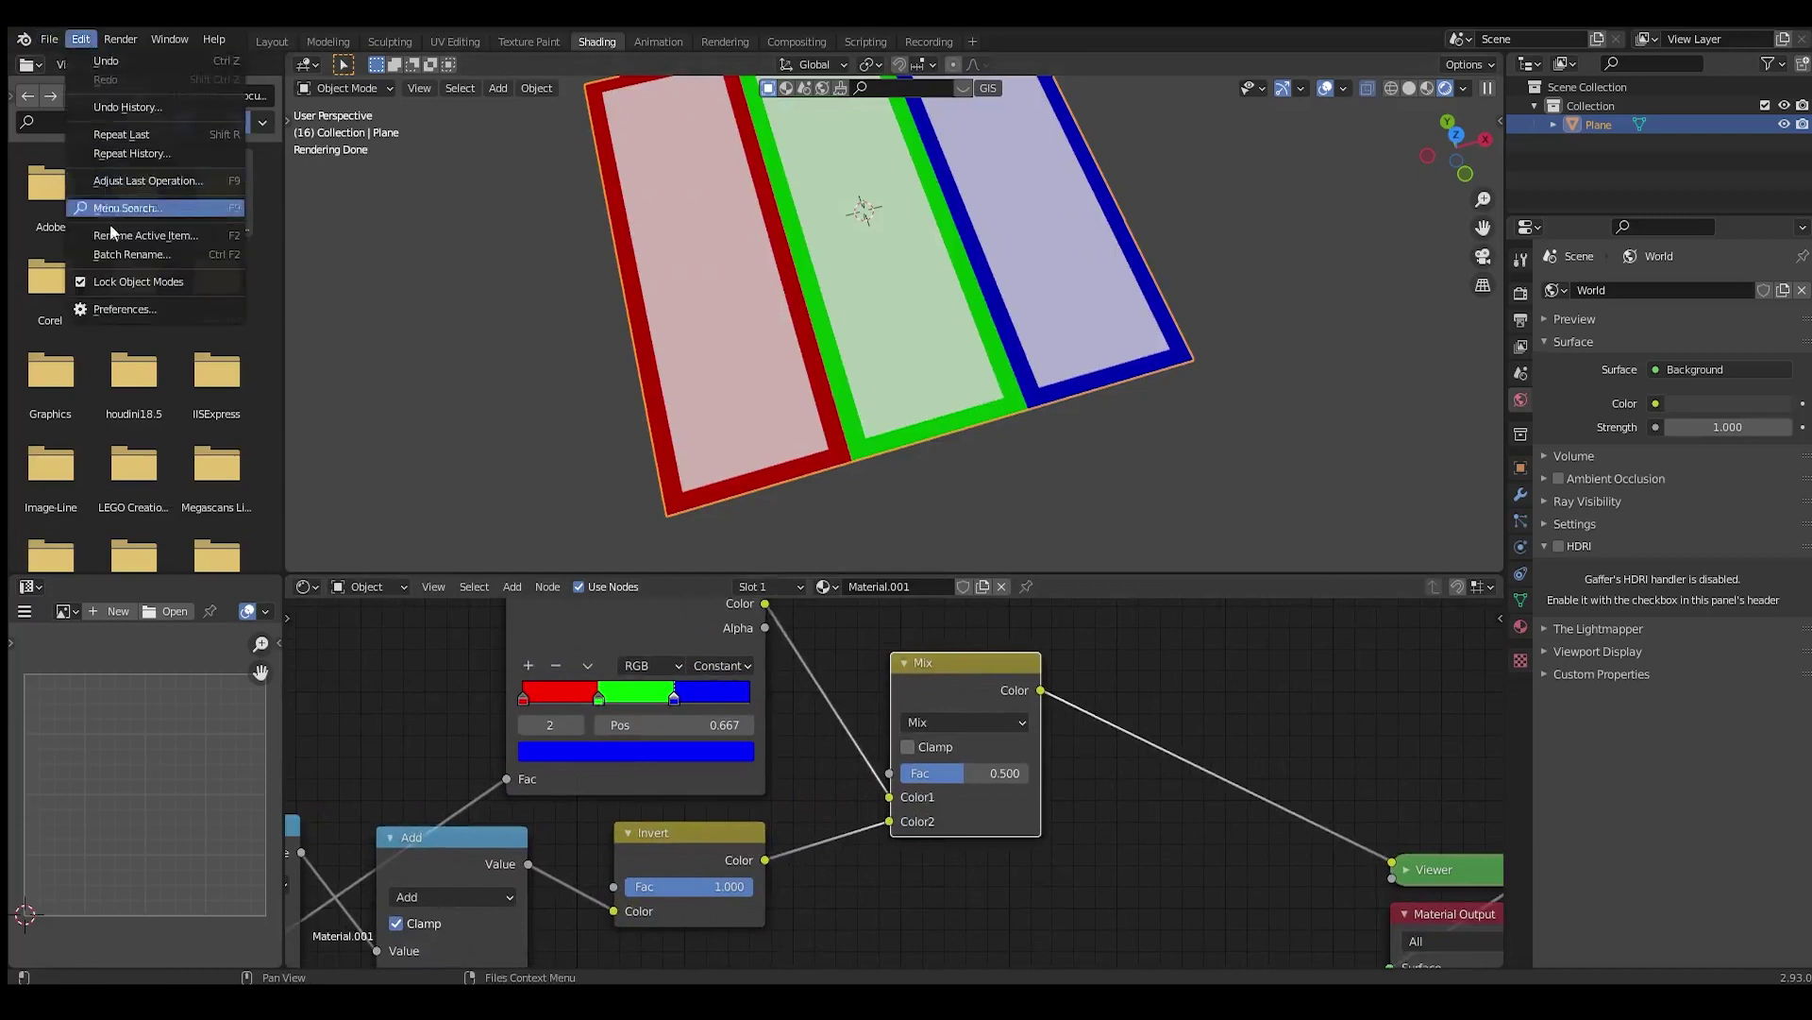
Set the Mix node's blend mode to Multiply with a factor of 1
scroll(831, 718, "up", 2)
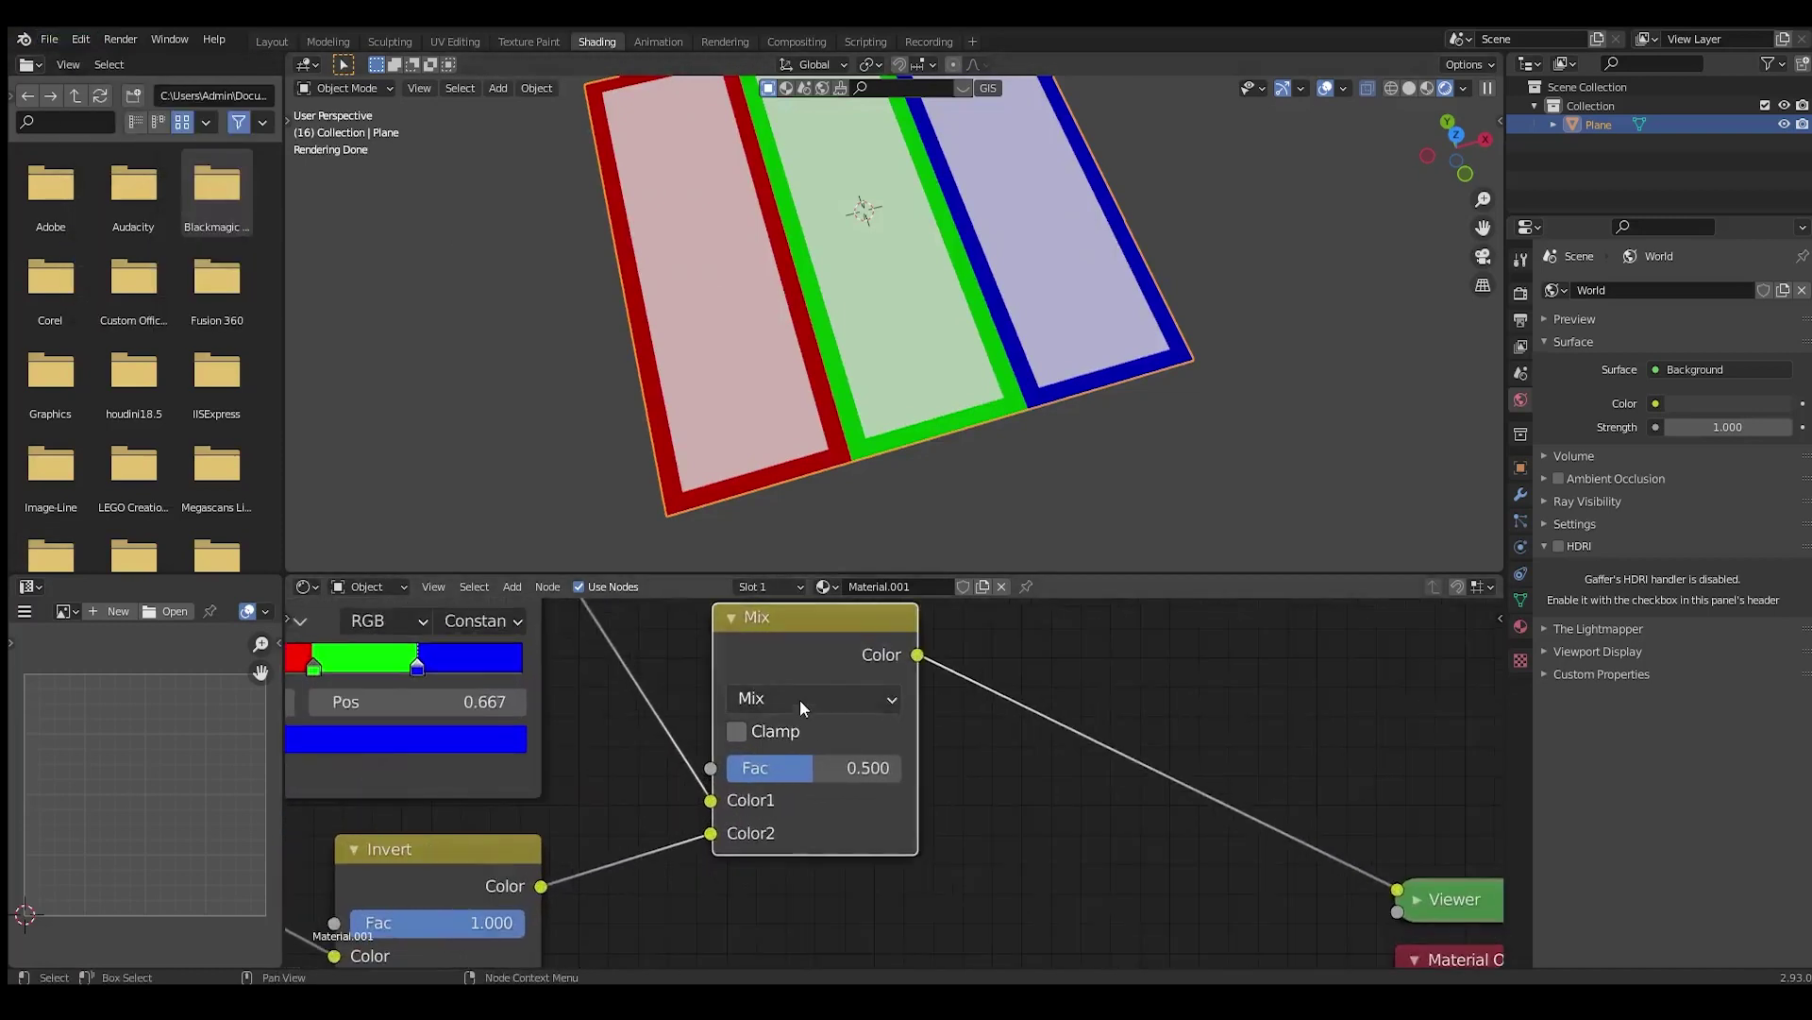
left_click(799, 697)
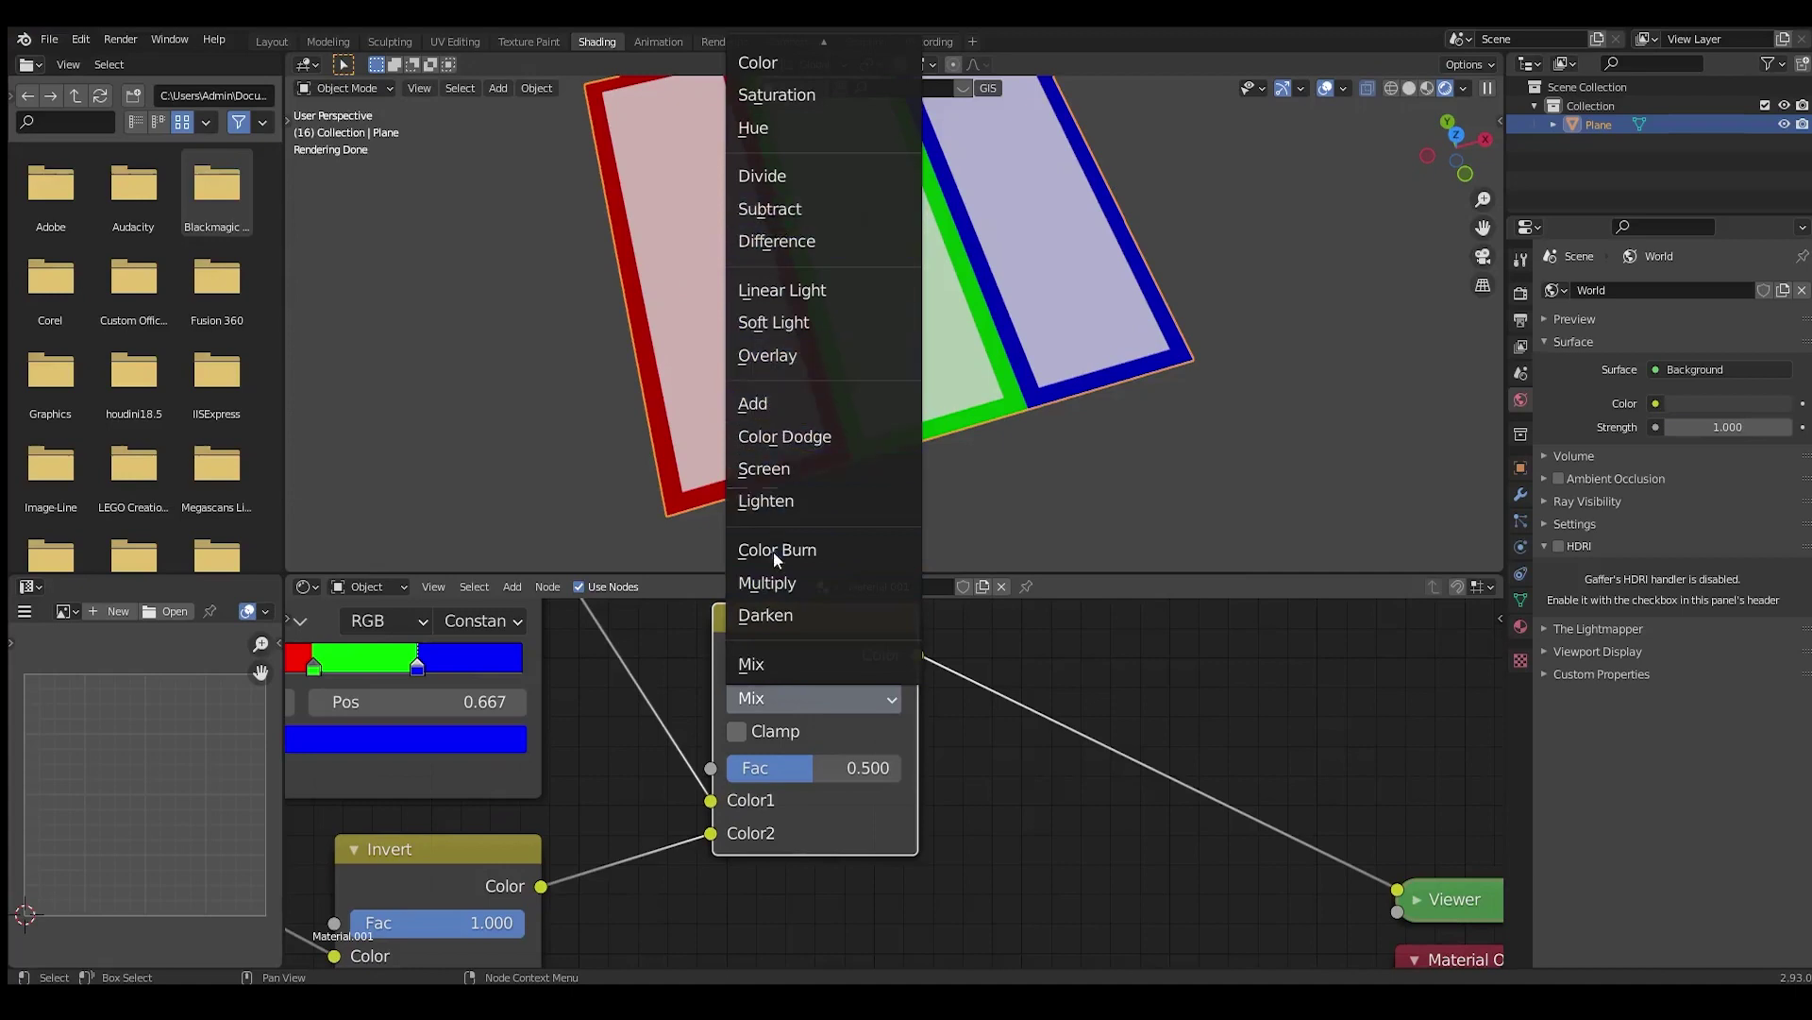
left_click(772, 583)
middle_click_drag(977, 336, 943, 324)
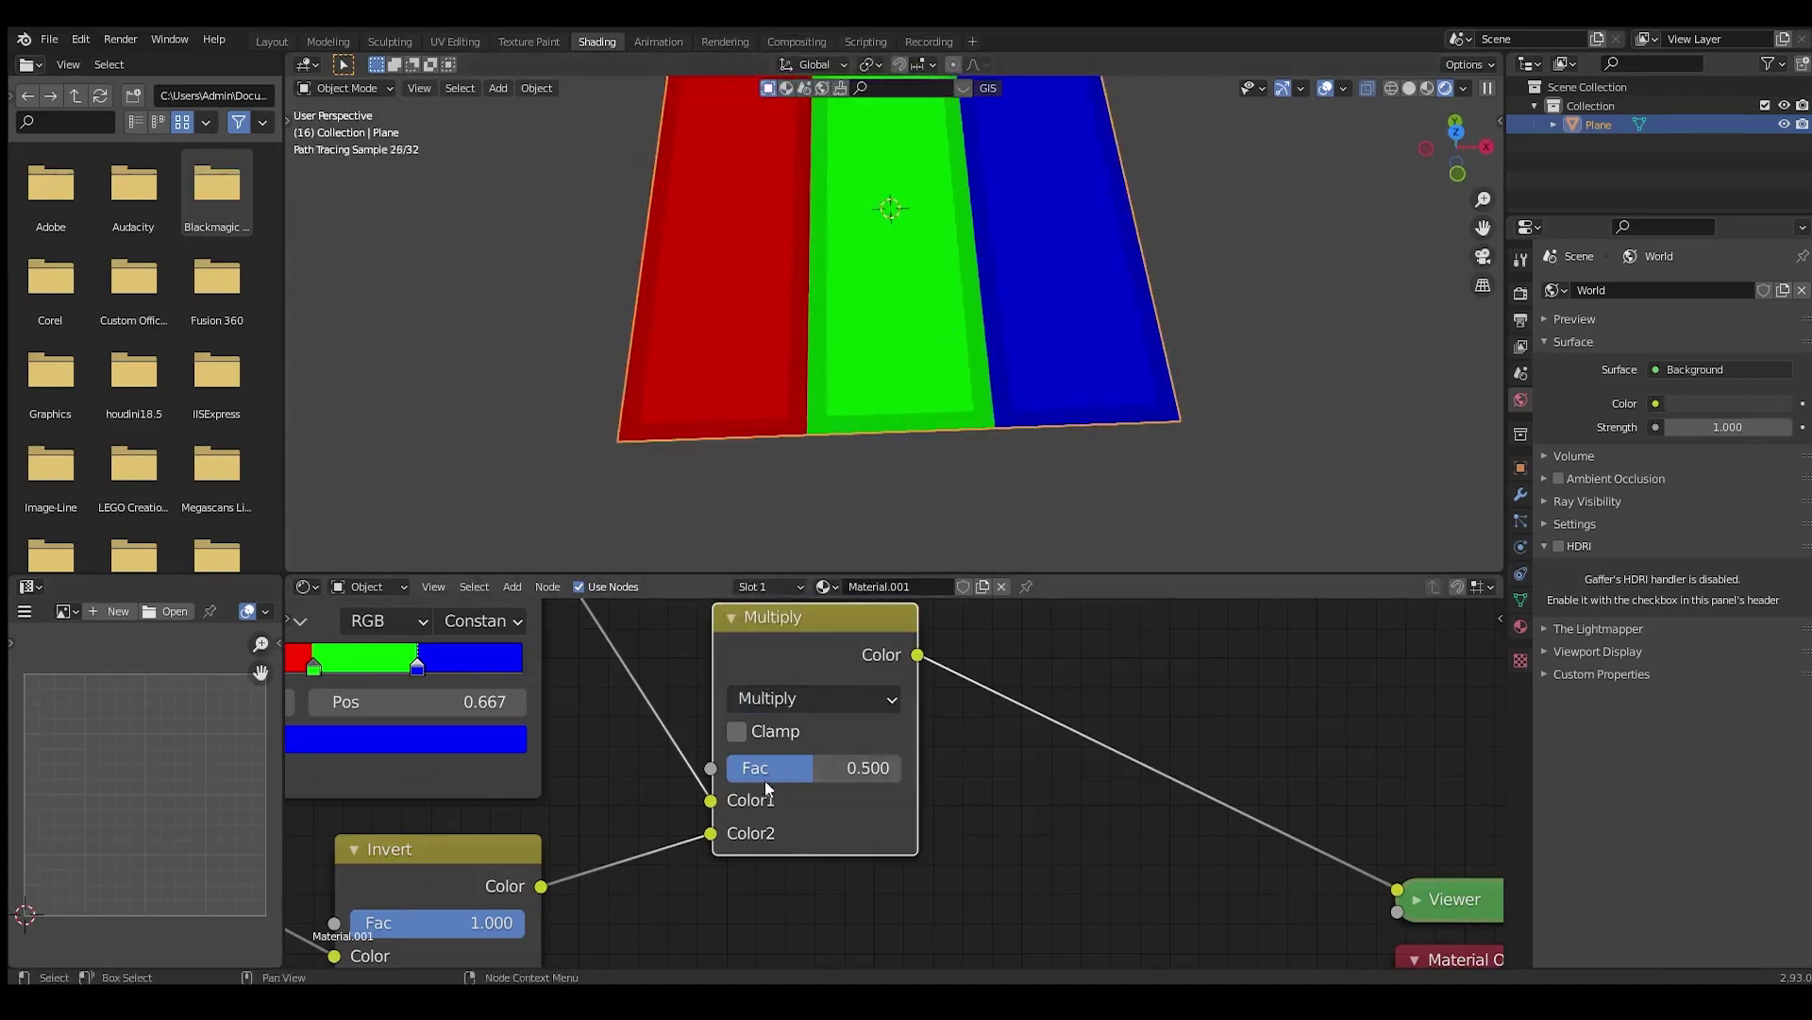
left_click_drag(766, 775, 901, 776)
middle_click_drag(1137, 355, 1054, 370)
scroll(1050, 376, "up", 1)
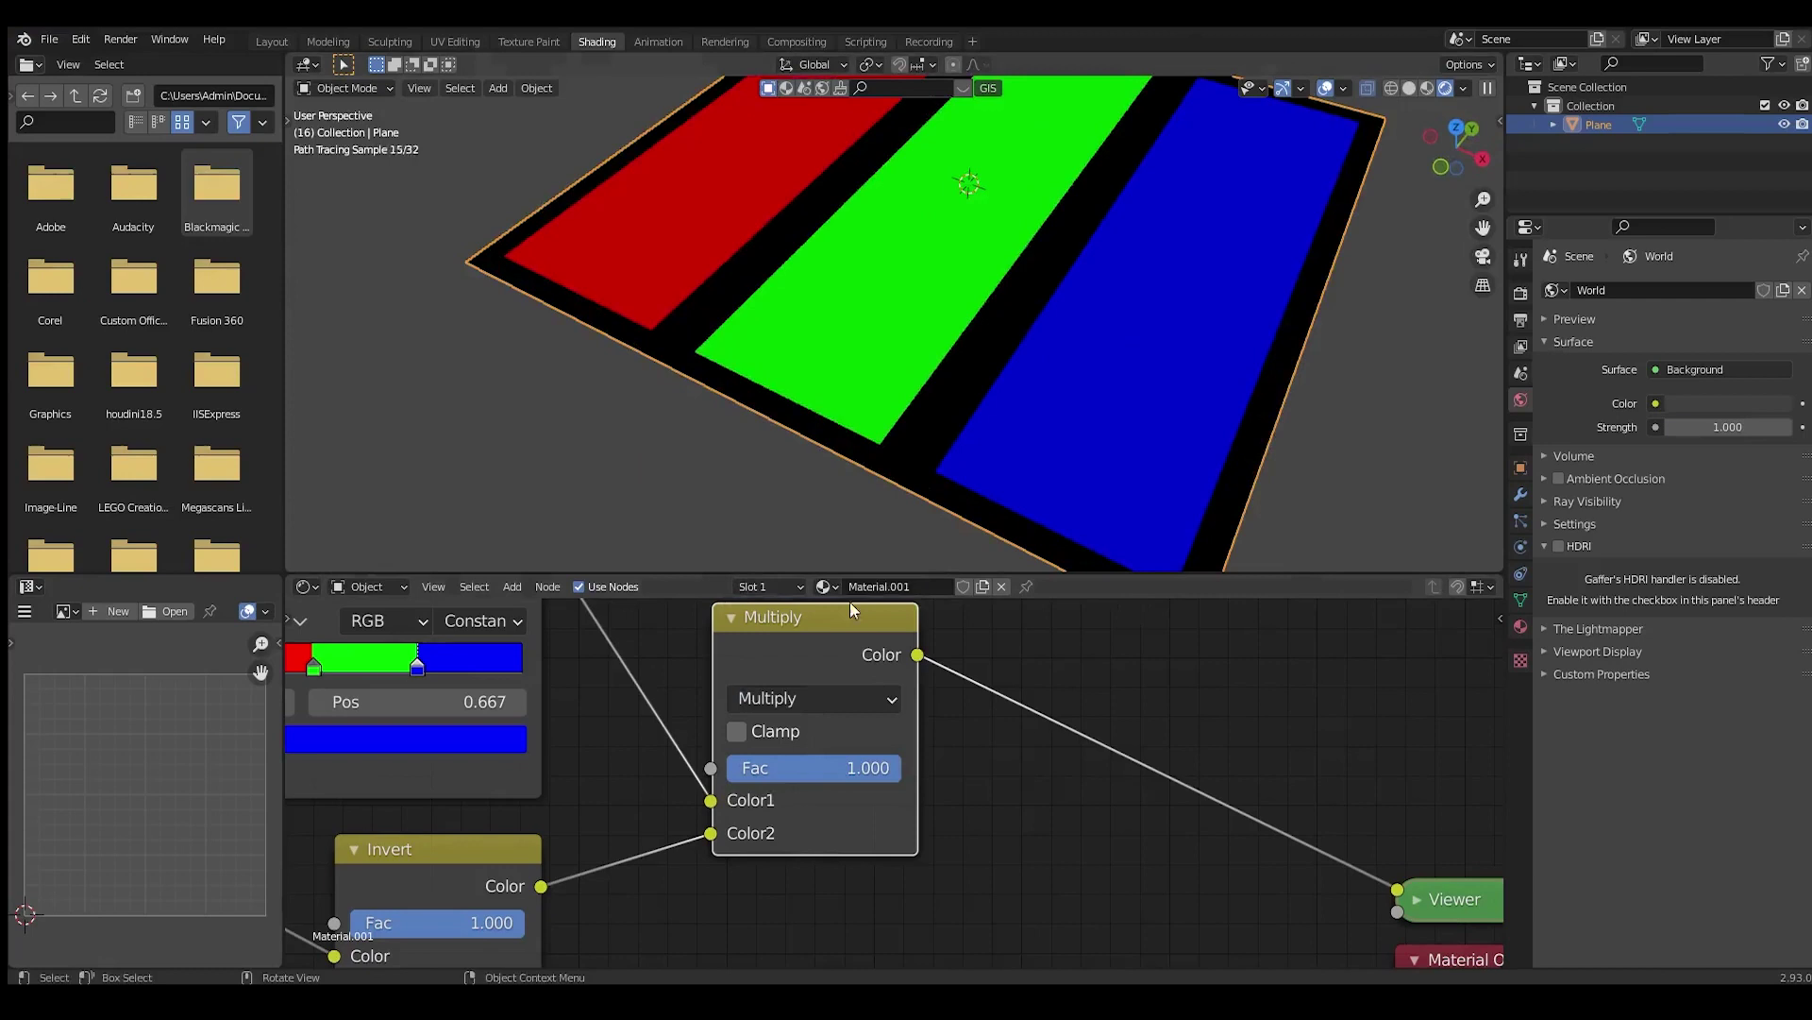
Preview the Invert node's mask on the plane, followed by the Multiply result for comparison
left_click(467, 840, "ctrl+shift")
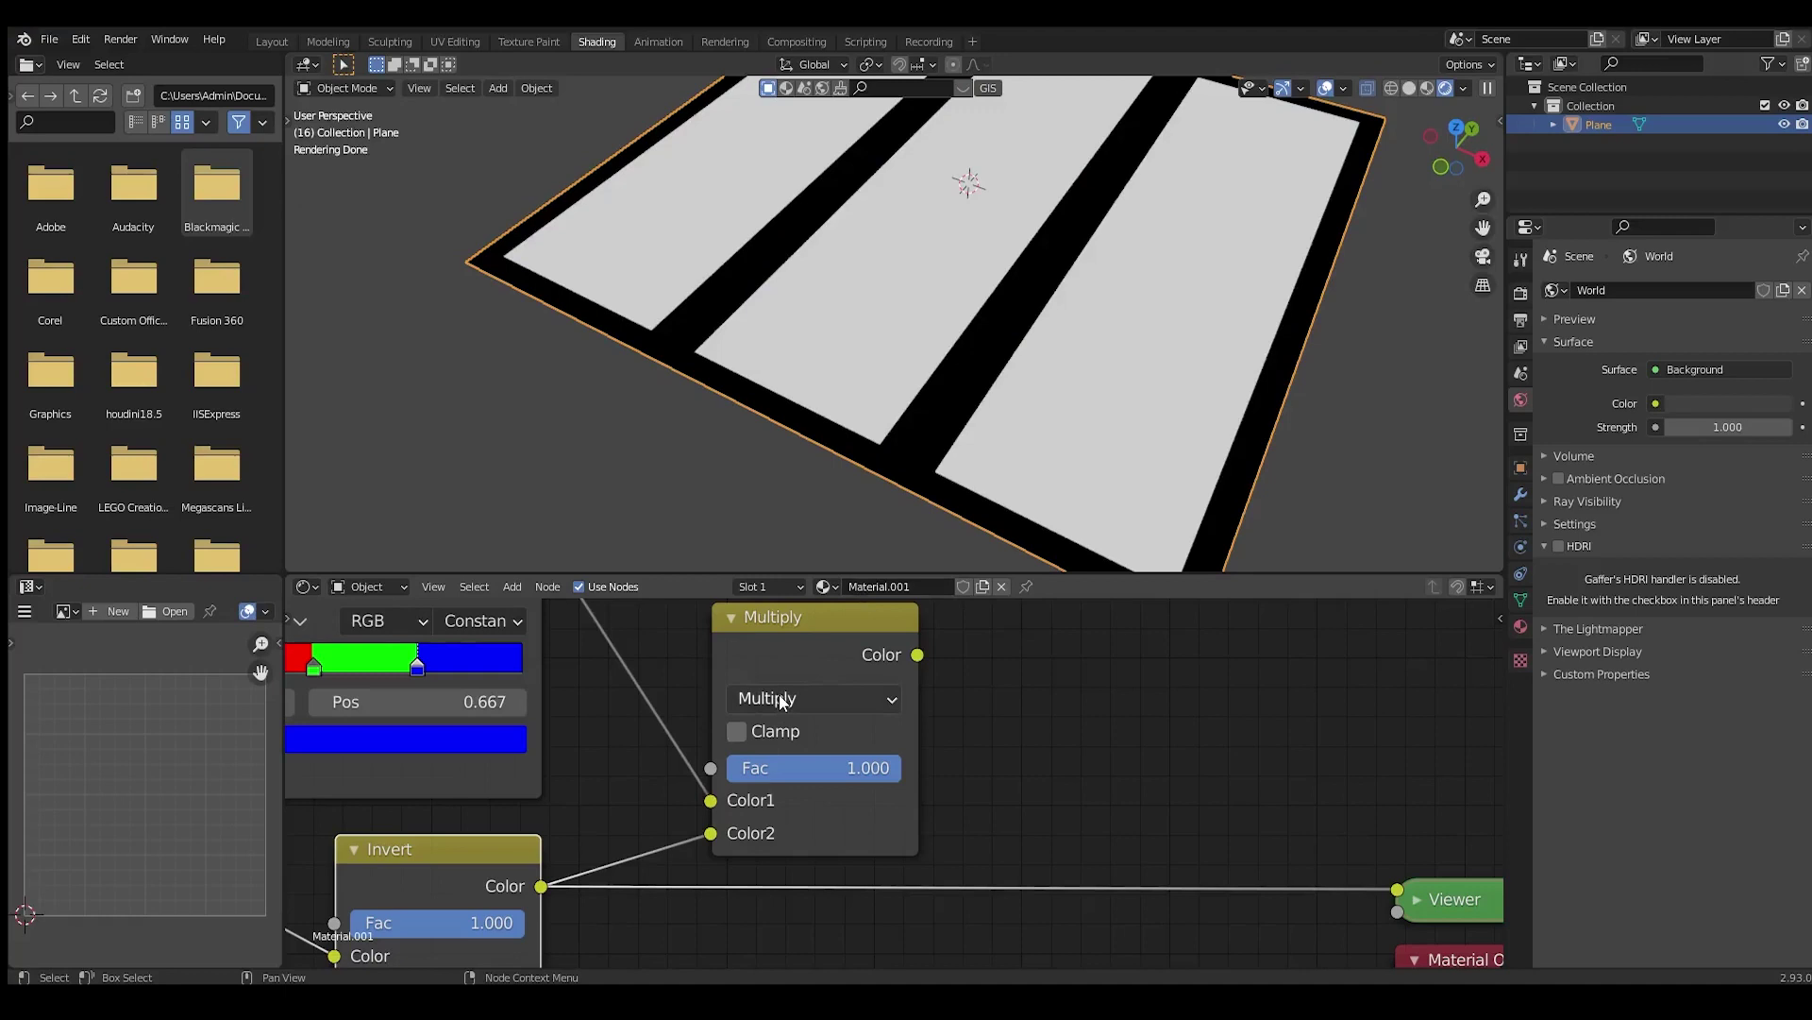
left_click(889, 654, "ctrl+shift")
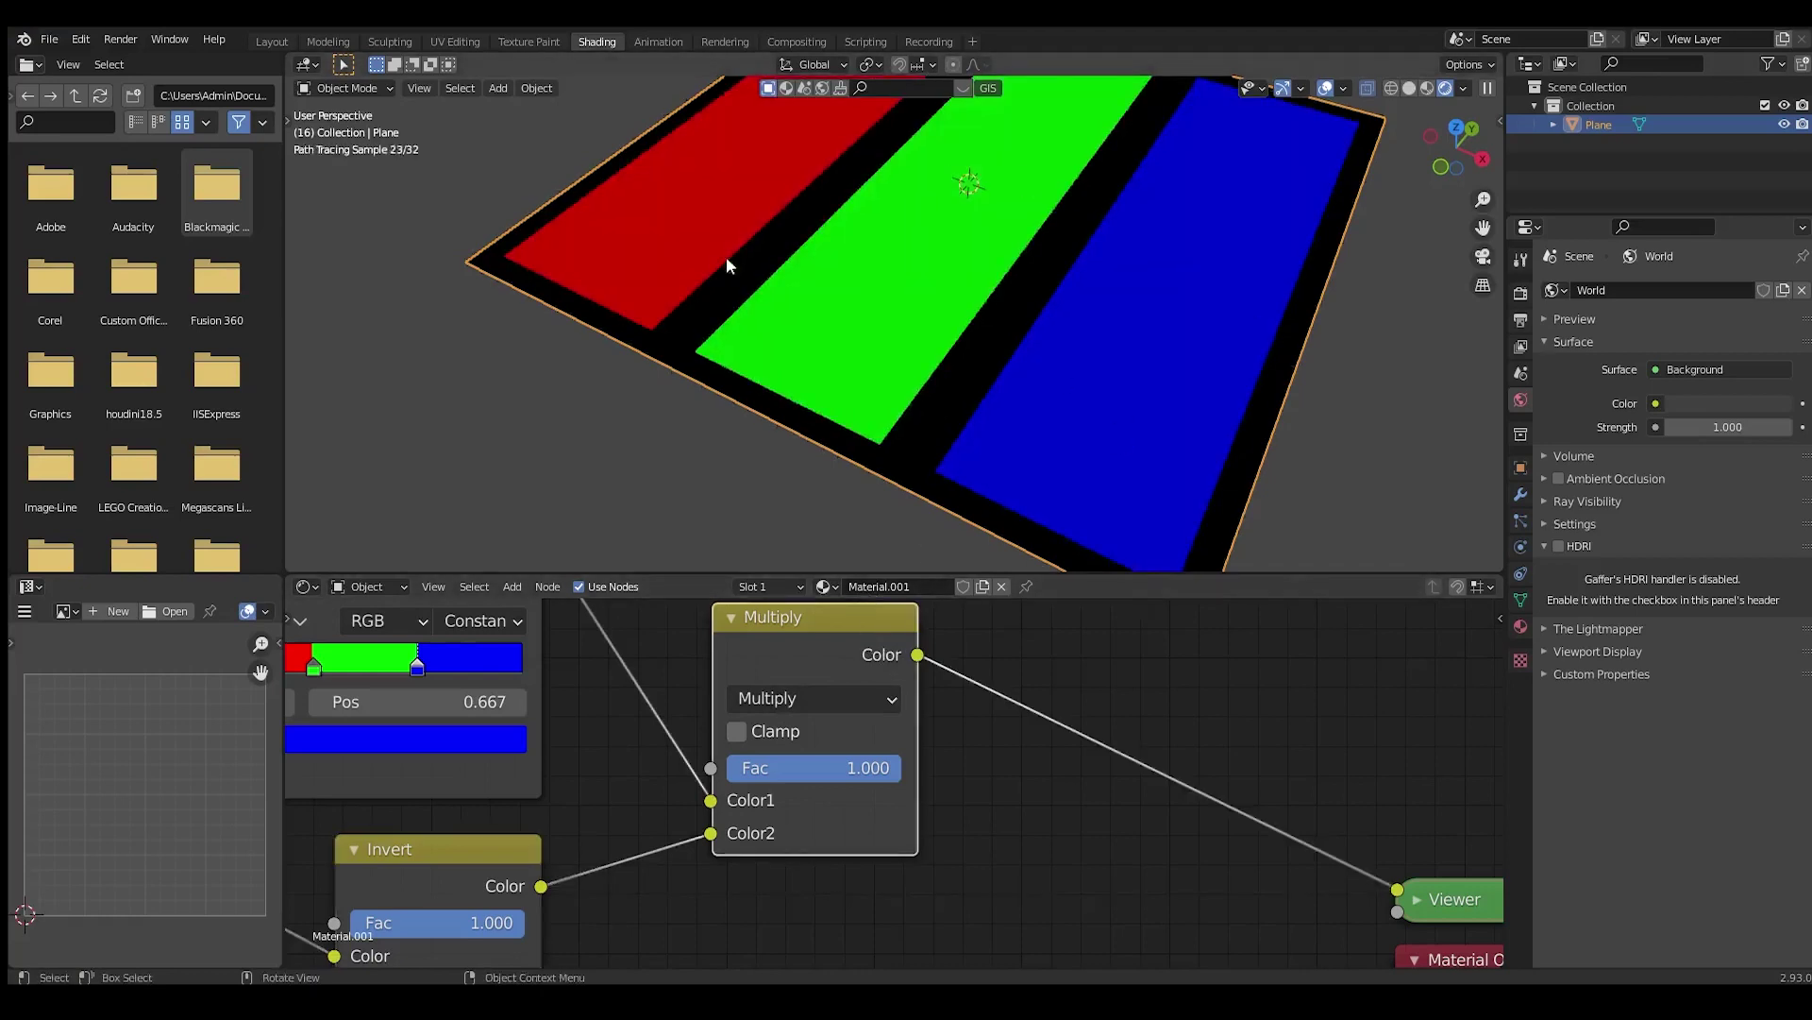
middle_click_drag(727, 266, 620, 324)
scroll(675, 763, "down", 3)
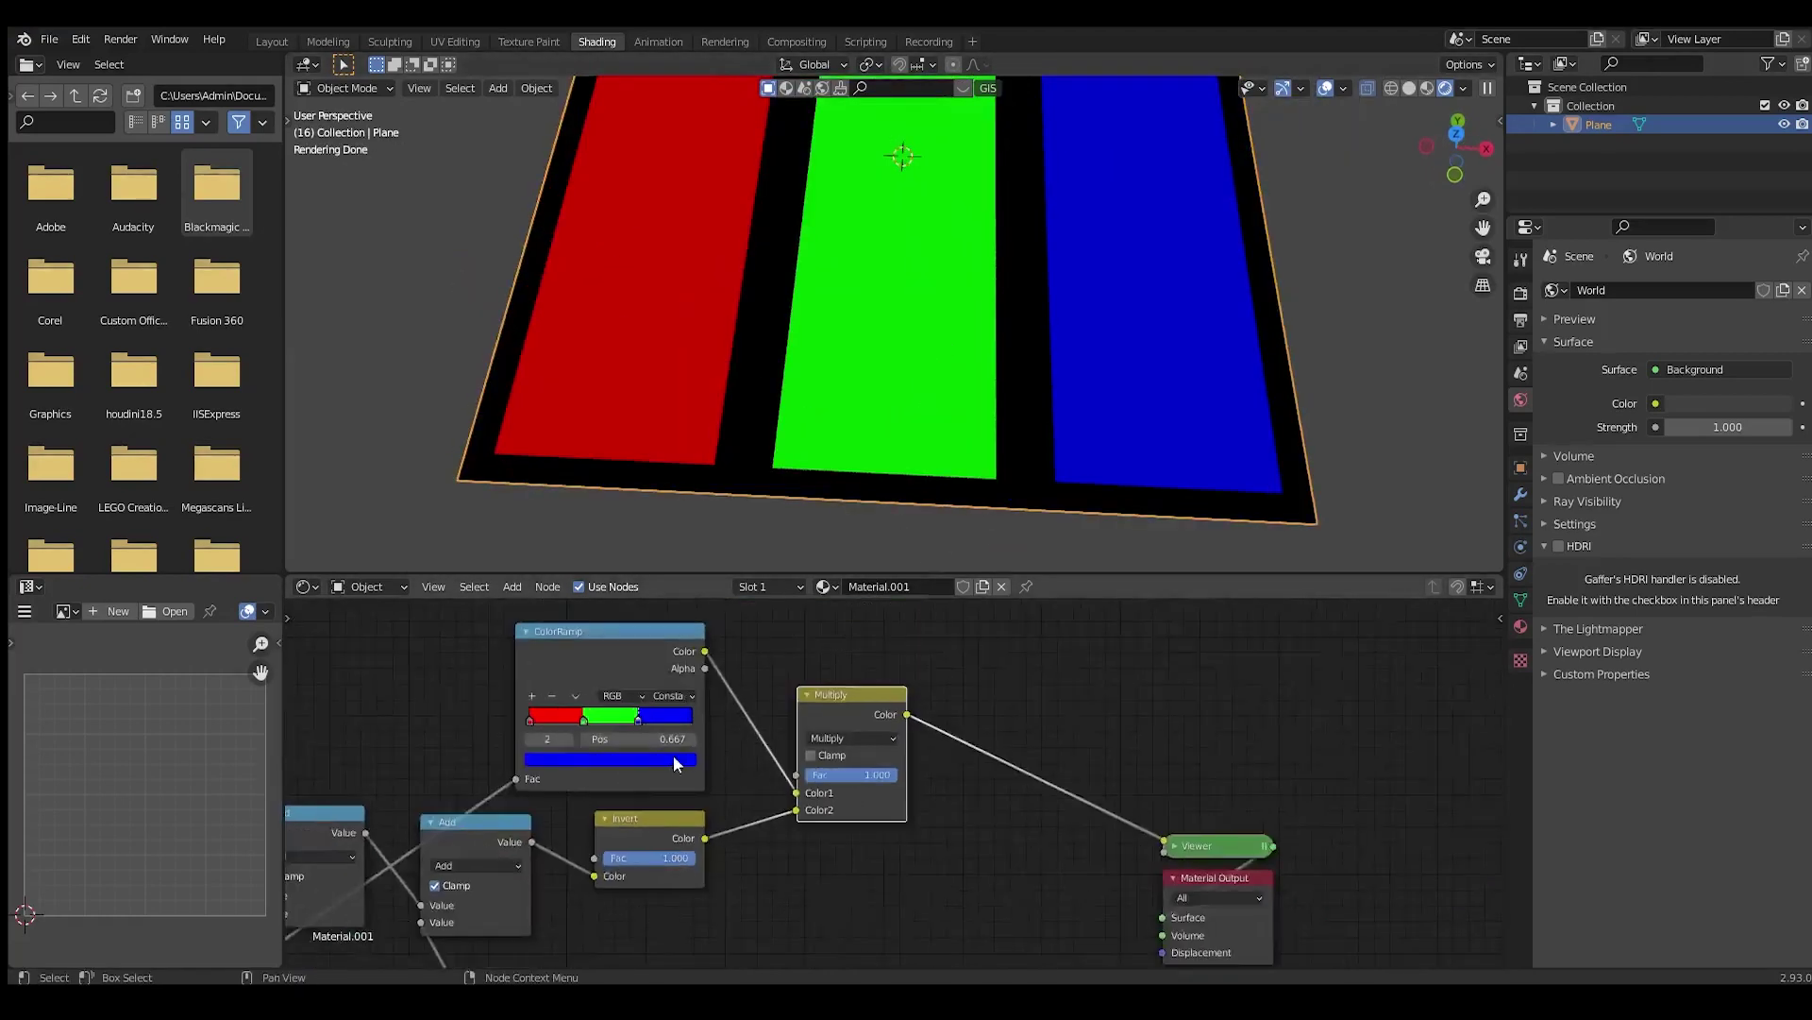
Examine the full node tree from the Multiply node back to the UV Map and Value inputs
scroll(674, 763, "down", 4)
middle_click_drag(619, 755, 982, 609)
scroll(981, 609, "down", 2)
middle_click_drag(835, 723, 875, 667)
scroll(736, 778, "up", 7)
middle_click_drag(920, 744, 1207, 729)
scroll(1206, 729, "down", 7)
scroll(781, 735, "up", 5)
middle_click_drag(782, 734, 962, 727)
scroll(962, 755, "up", 2)
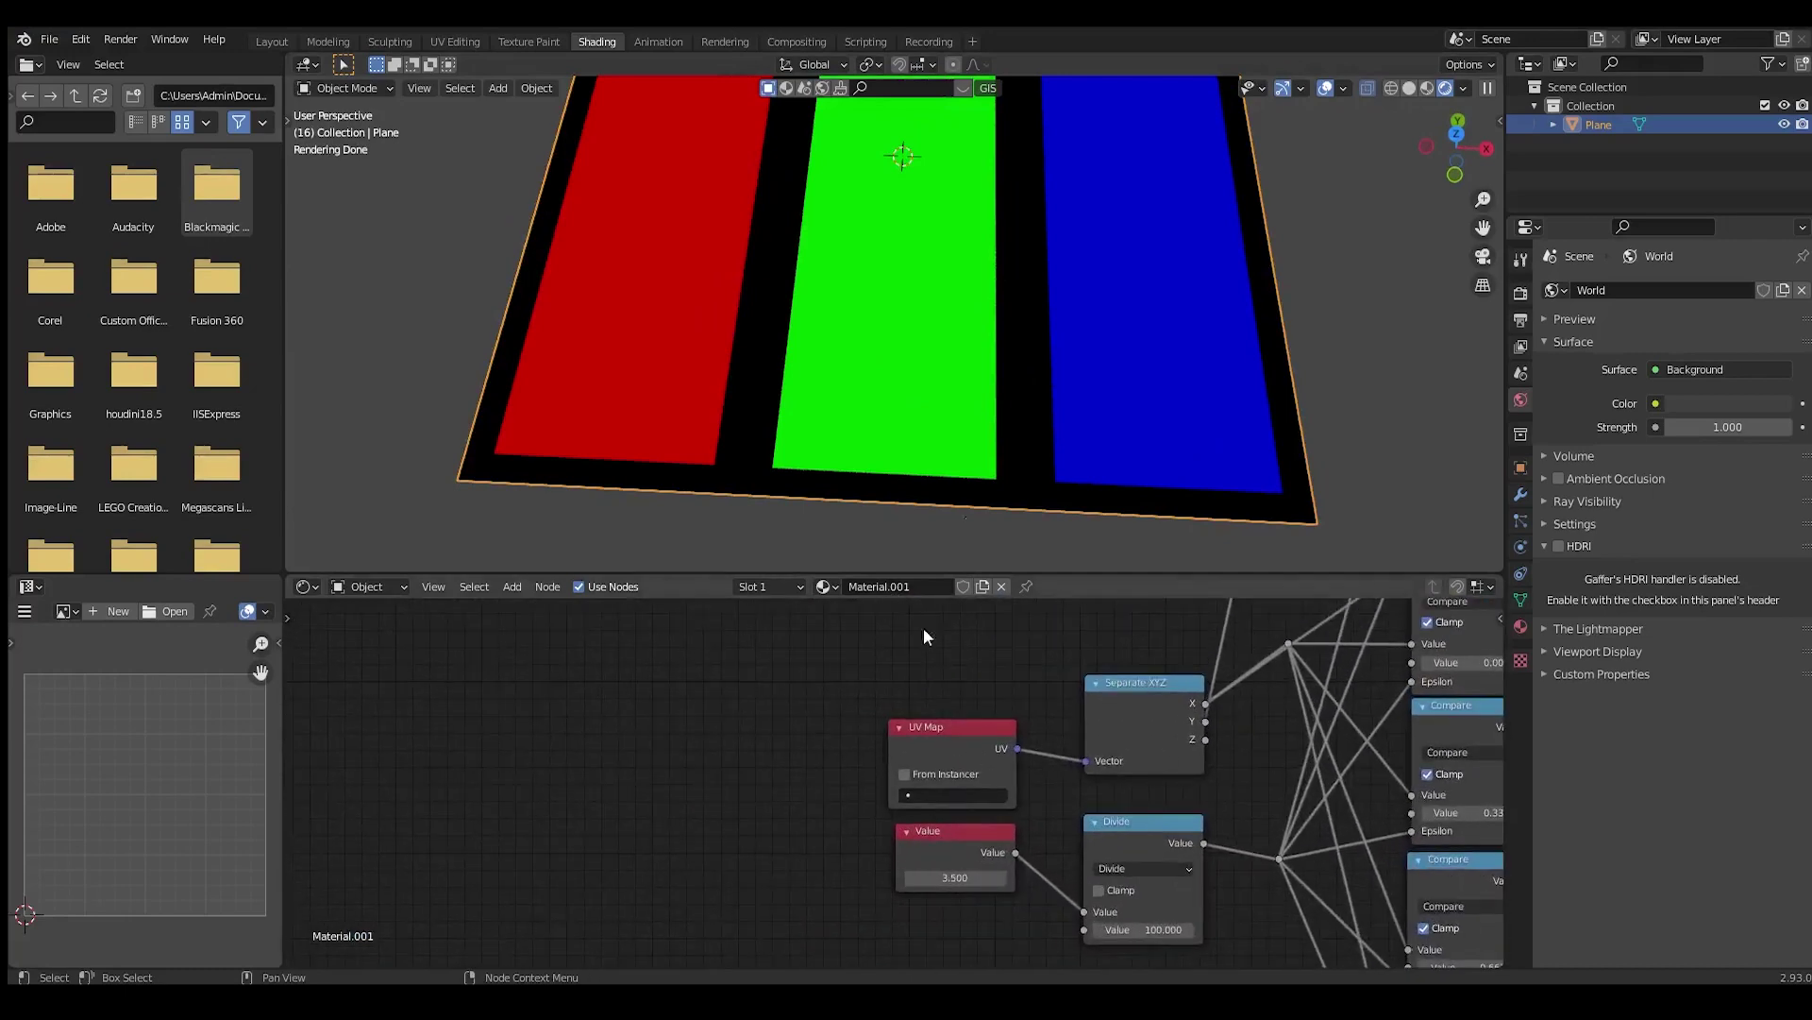
middle_click_drag(930, 359, 960, 434)
scroll(1063, 725, "down", 5)
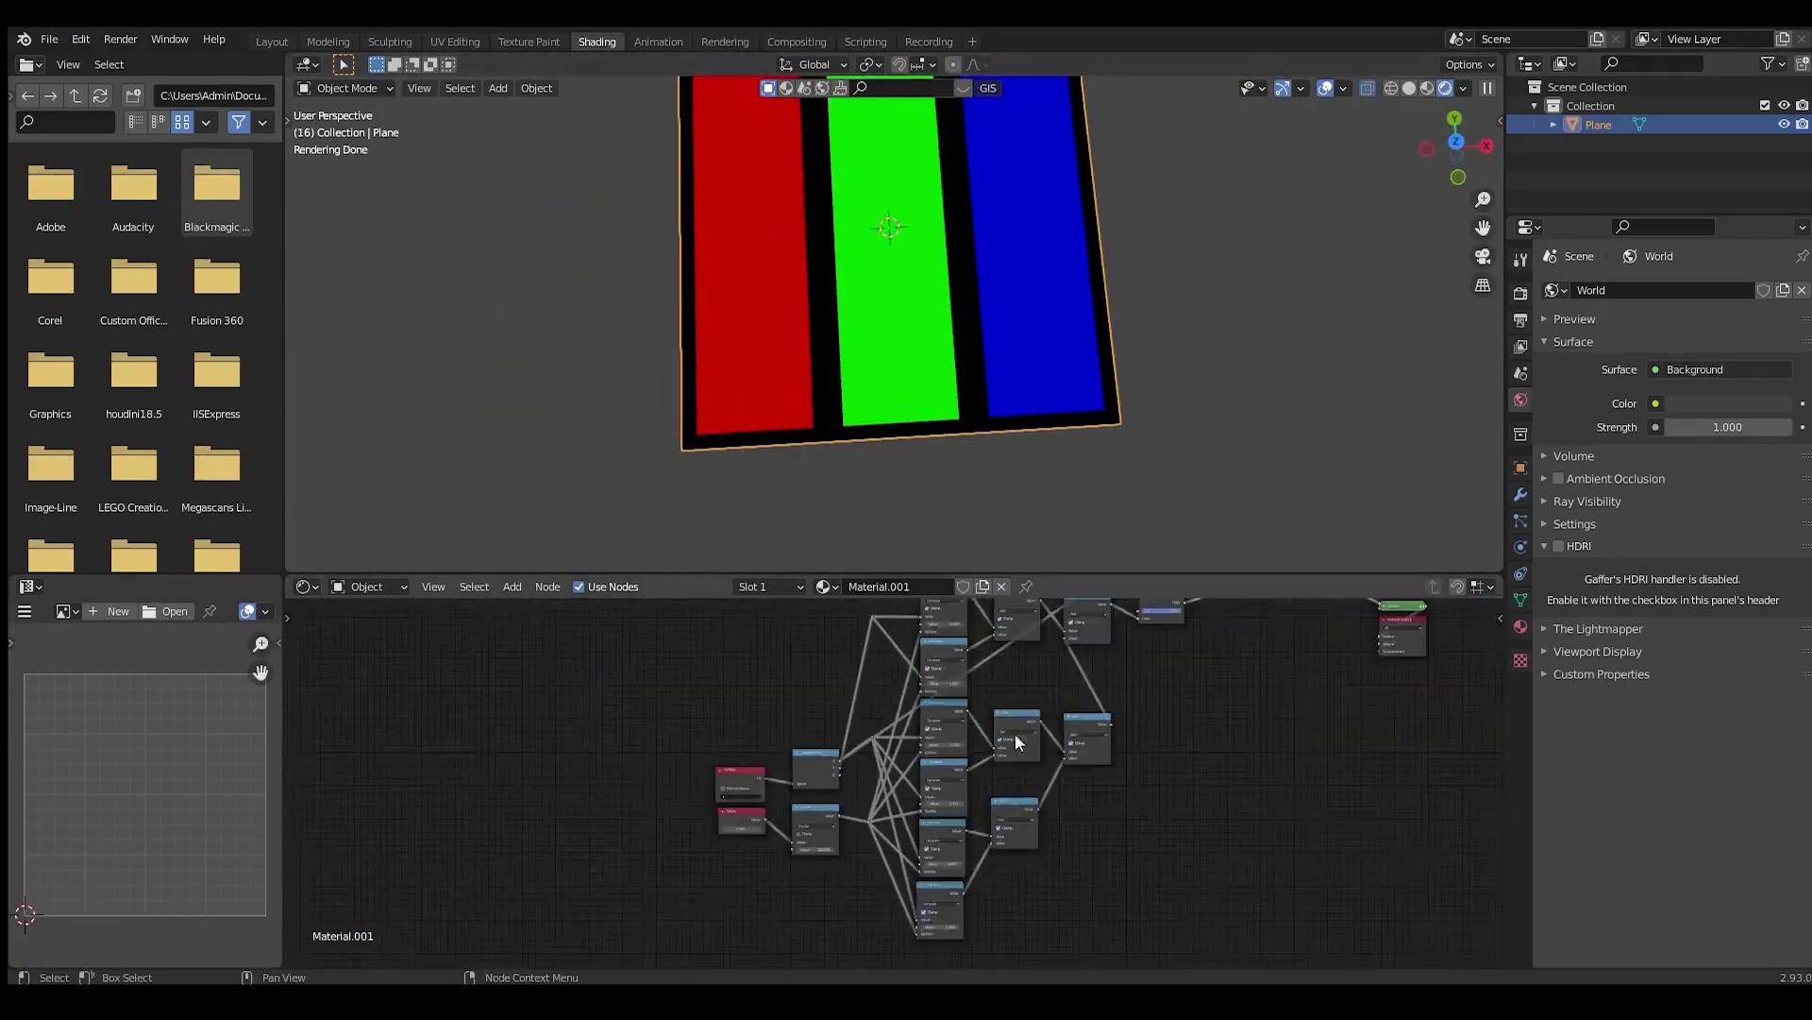
middle_click_drag(1114, 736, 927, 817)
scroll(927, 818, "down", 4)
middle_click_drag(815, 808, 1100, 795)
scroll(1100, 795, "up", 4)
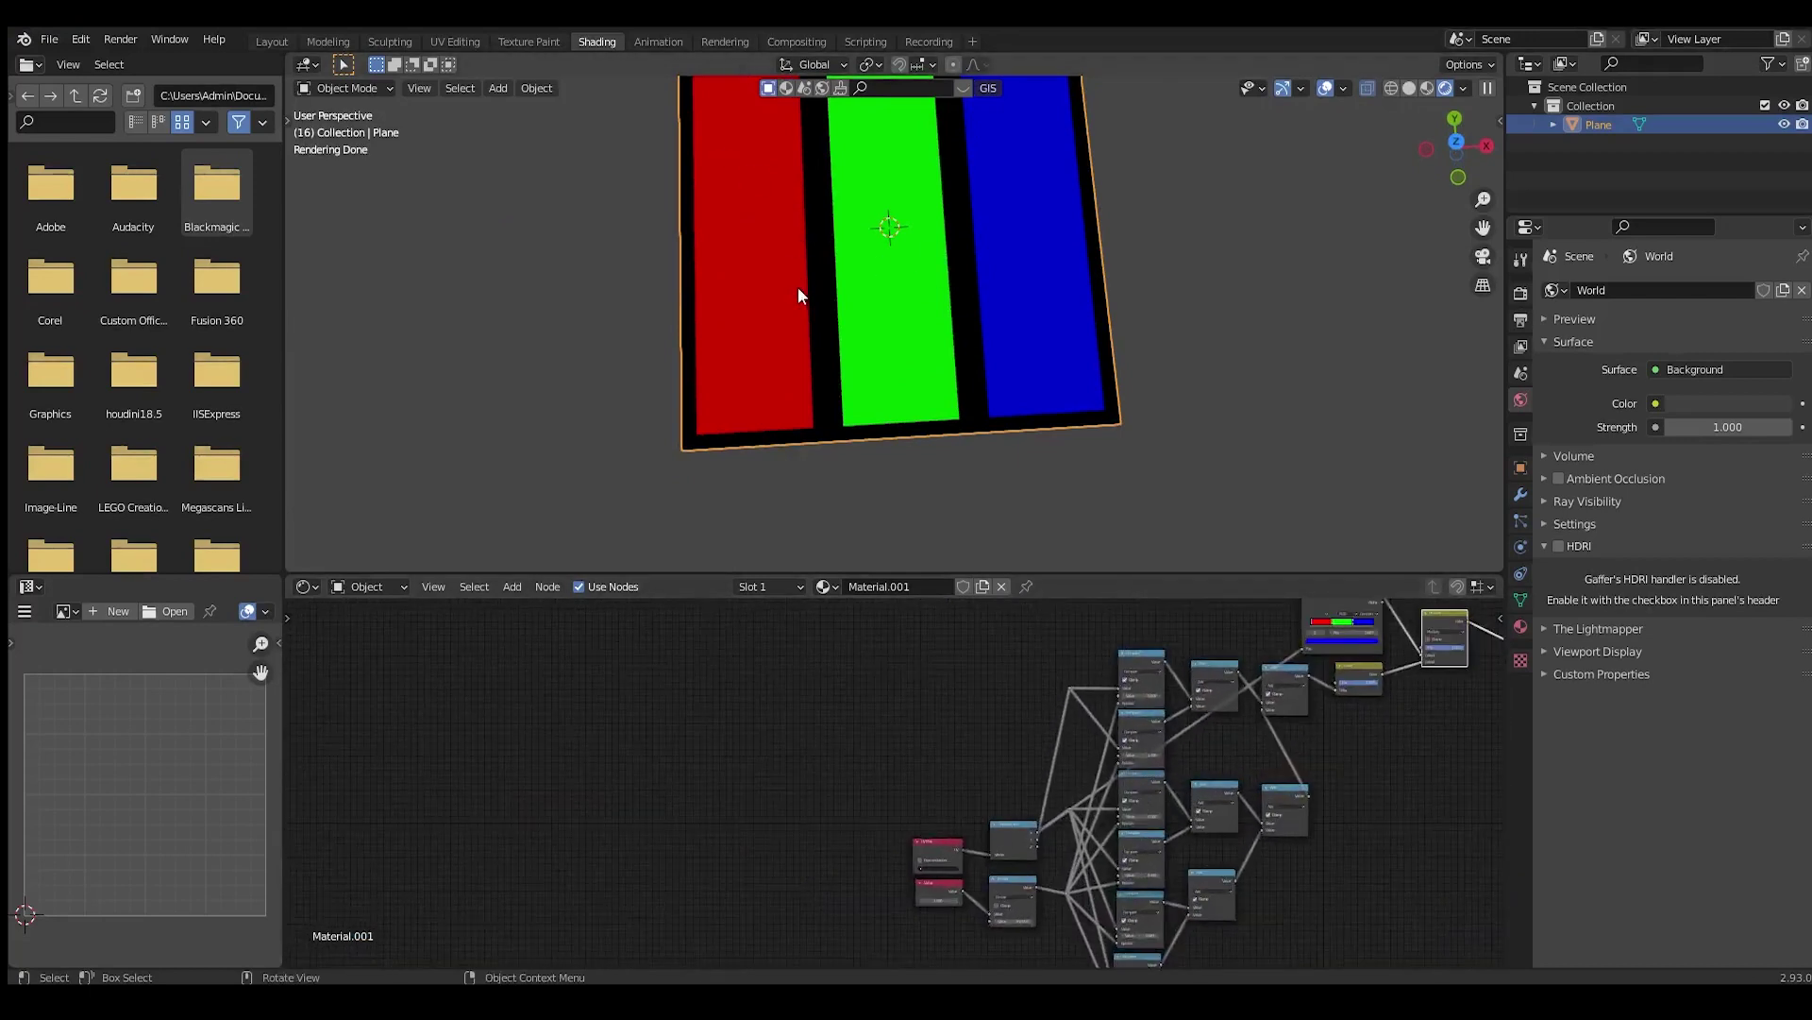
Move the UV Map node farther from Separate XYZ and insert a Vector Math node on the link between them
scroll(859, 765, "up", 5)
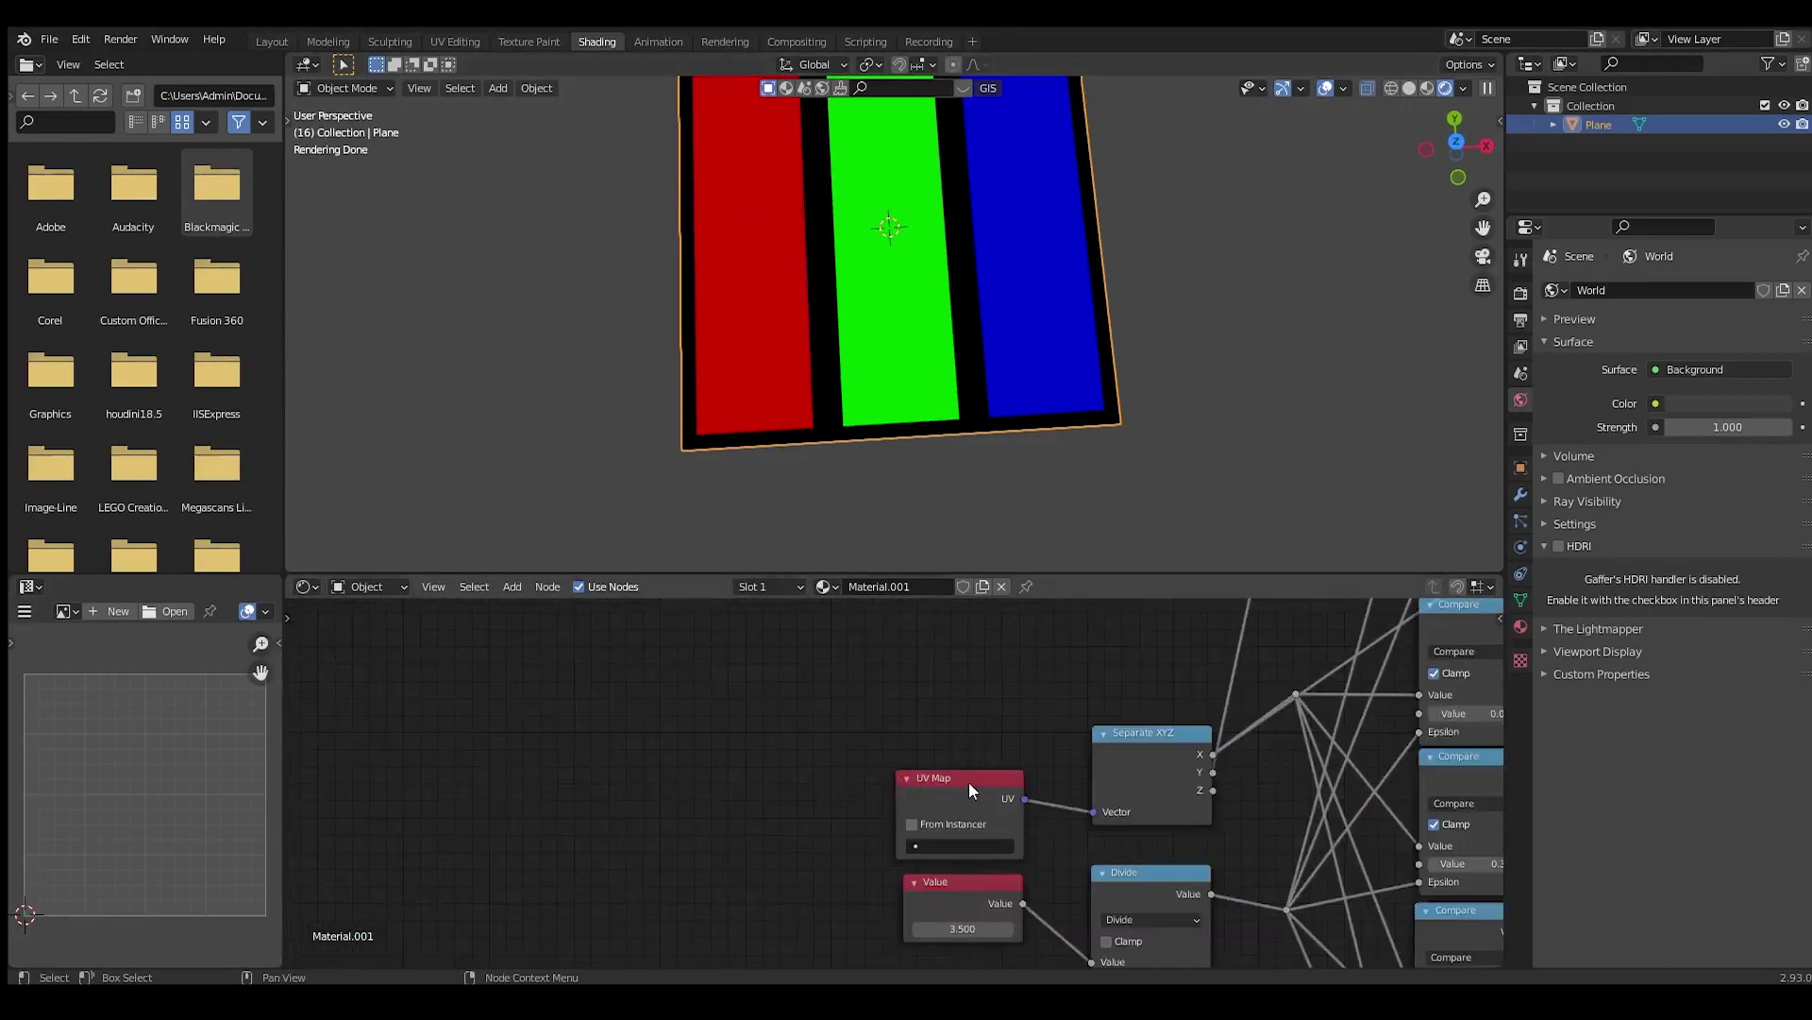
left_click_drag(968, 782, 710, 760)
middle_click_drag(854, 786, 779, 785)
scroll(780, 785, "up", 5)
key("shift+a")
left_click(799, 729)
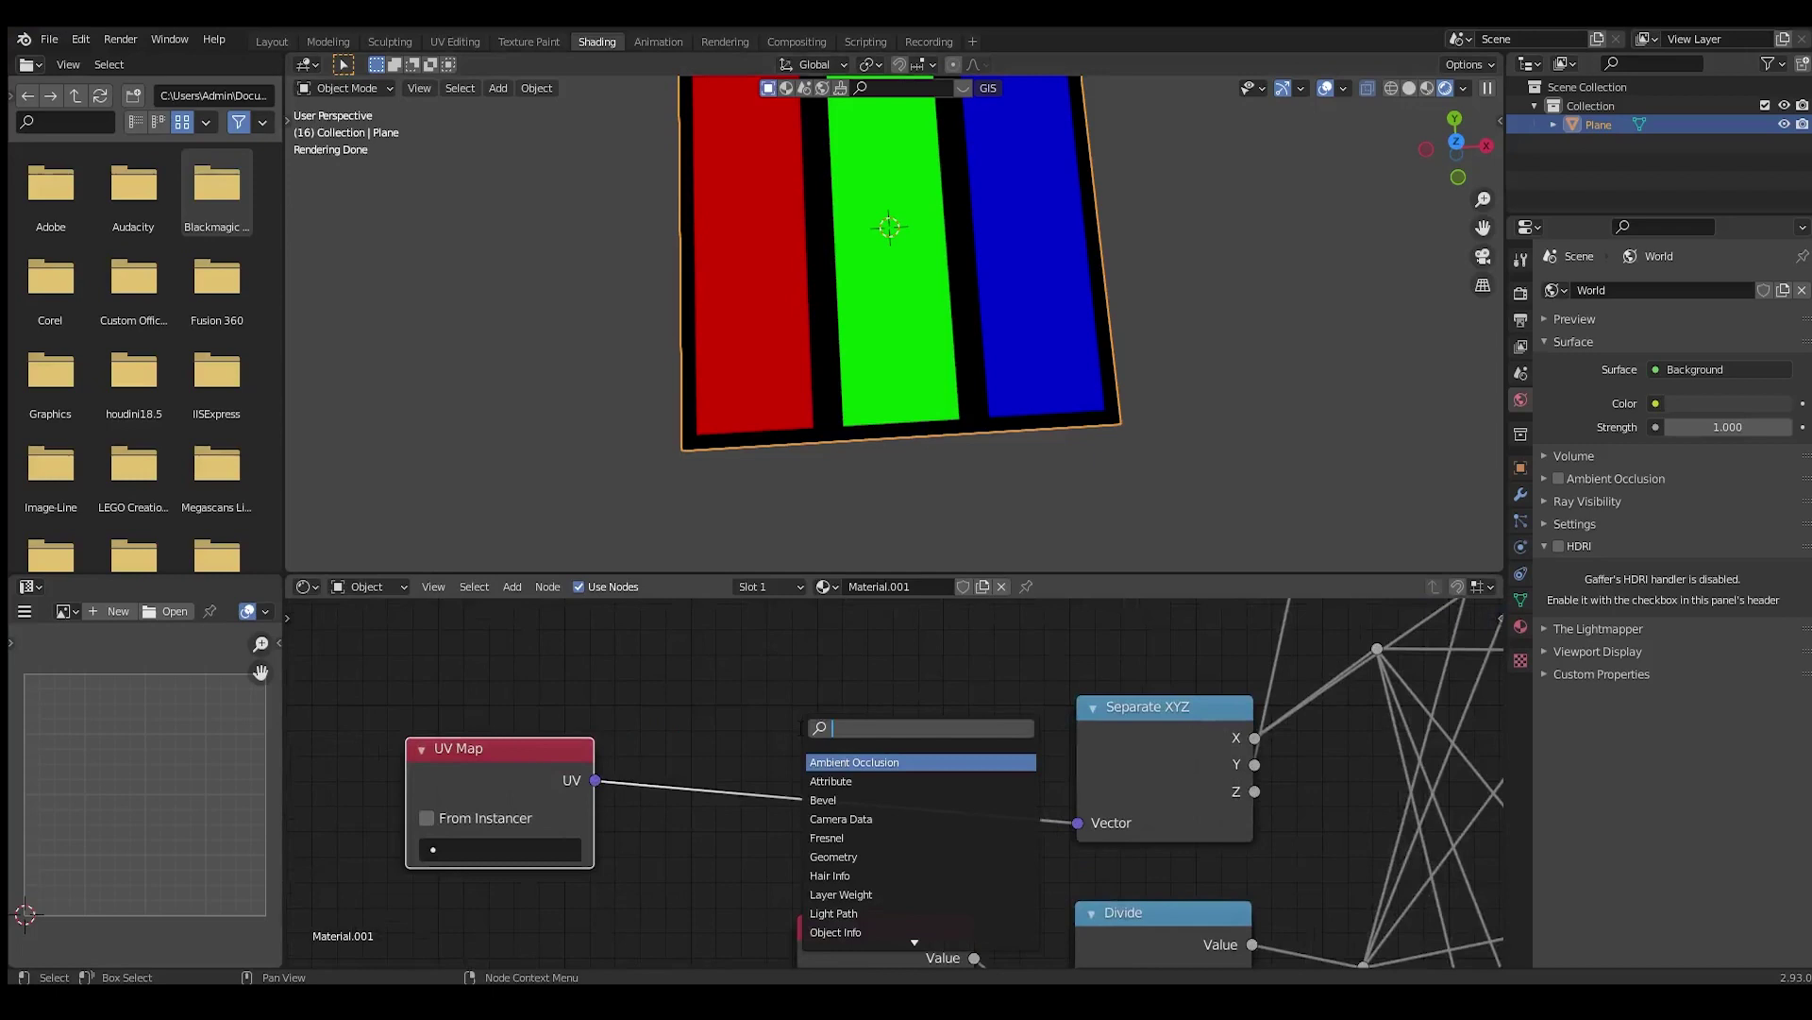
type("vector")
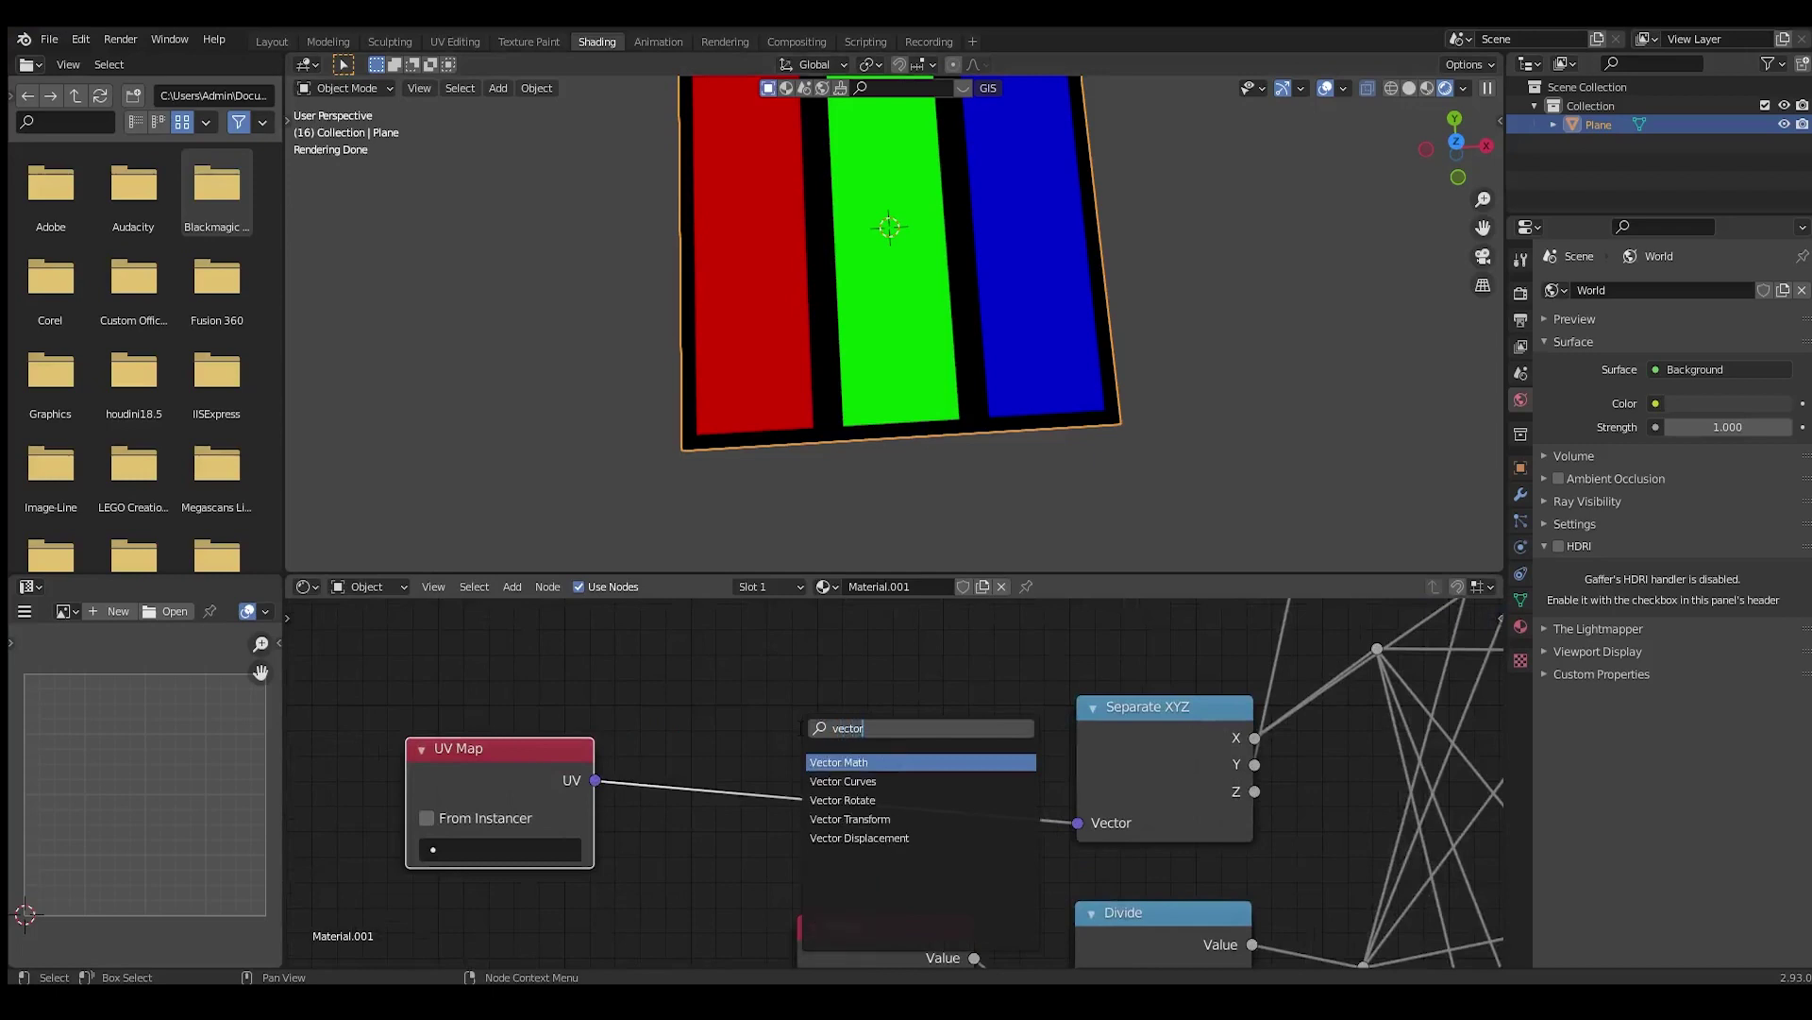
key("Return")
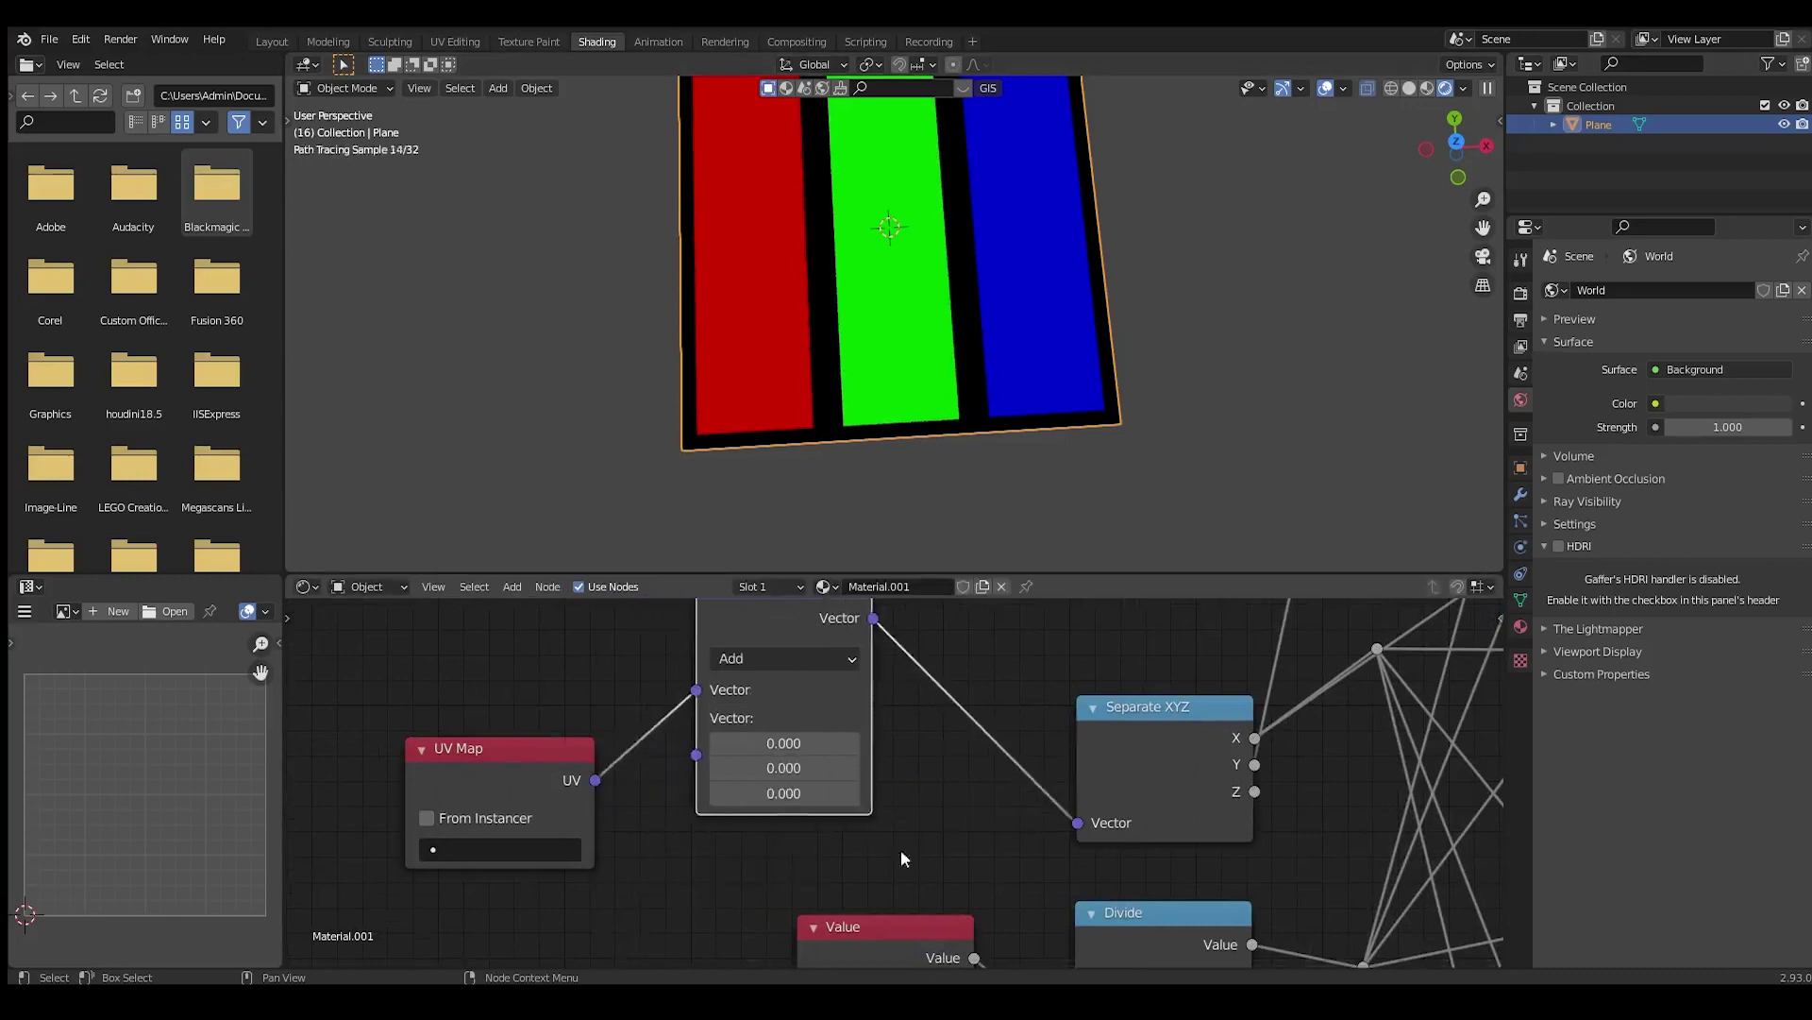
left_click(901, 849)
Set the Vector Math node's operation to Scale and align it between UV Map and Separate XYZ
scroll(898, 812, "up", 1)
left_click(812, 693)
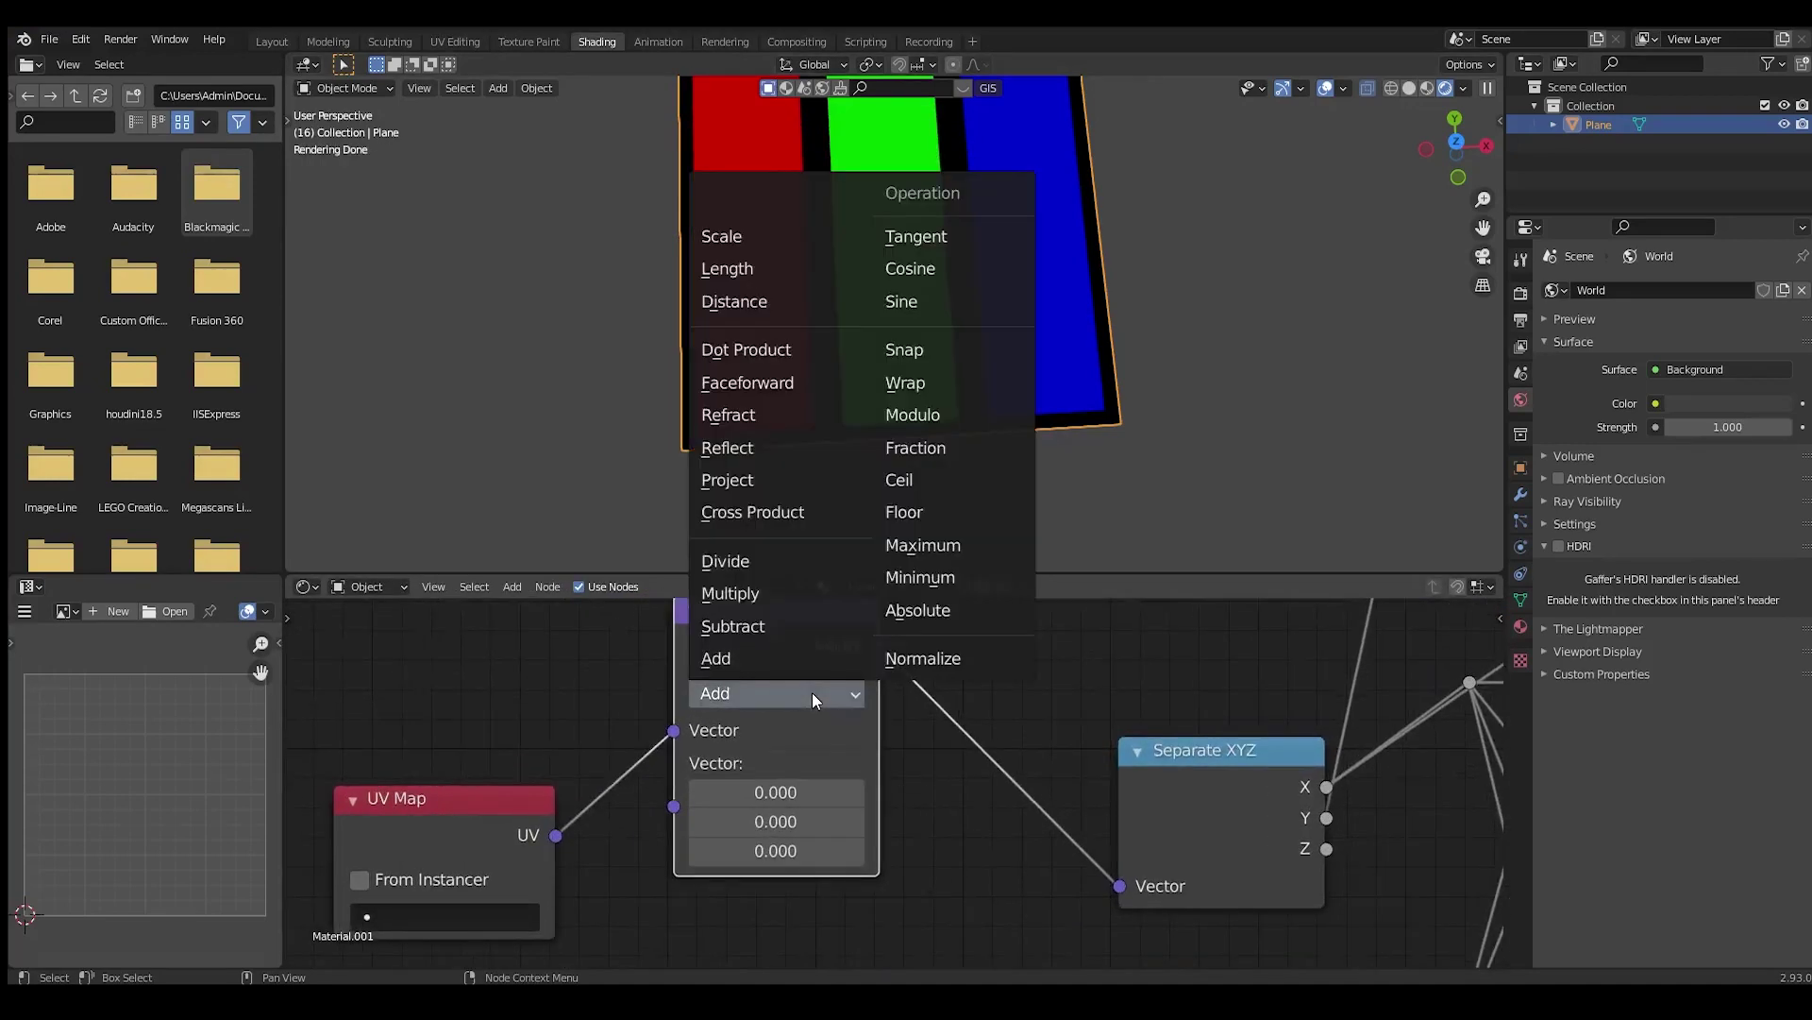
left_click(760, 236)
scroll(910, 909, "down", 3)
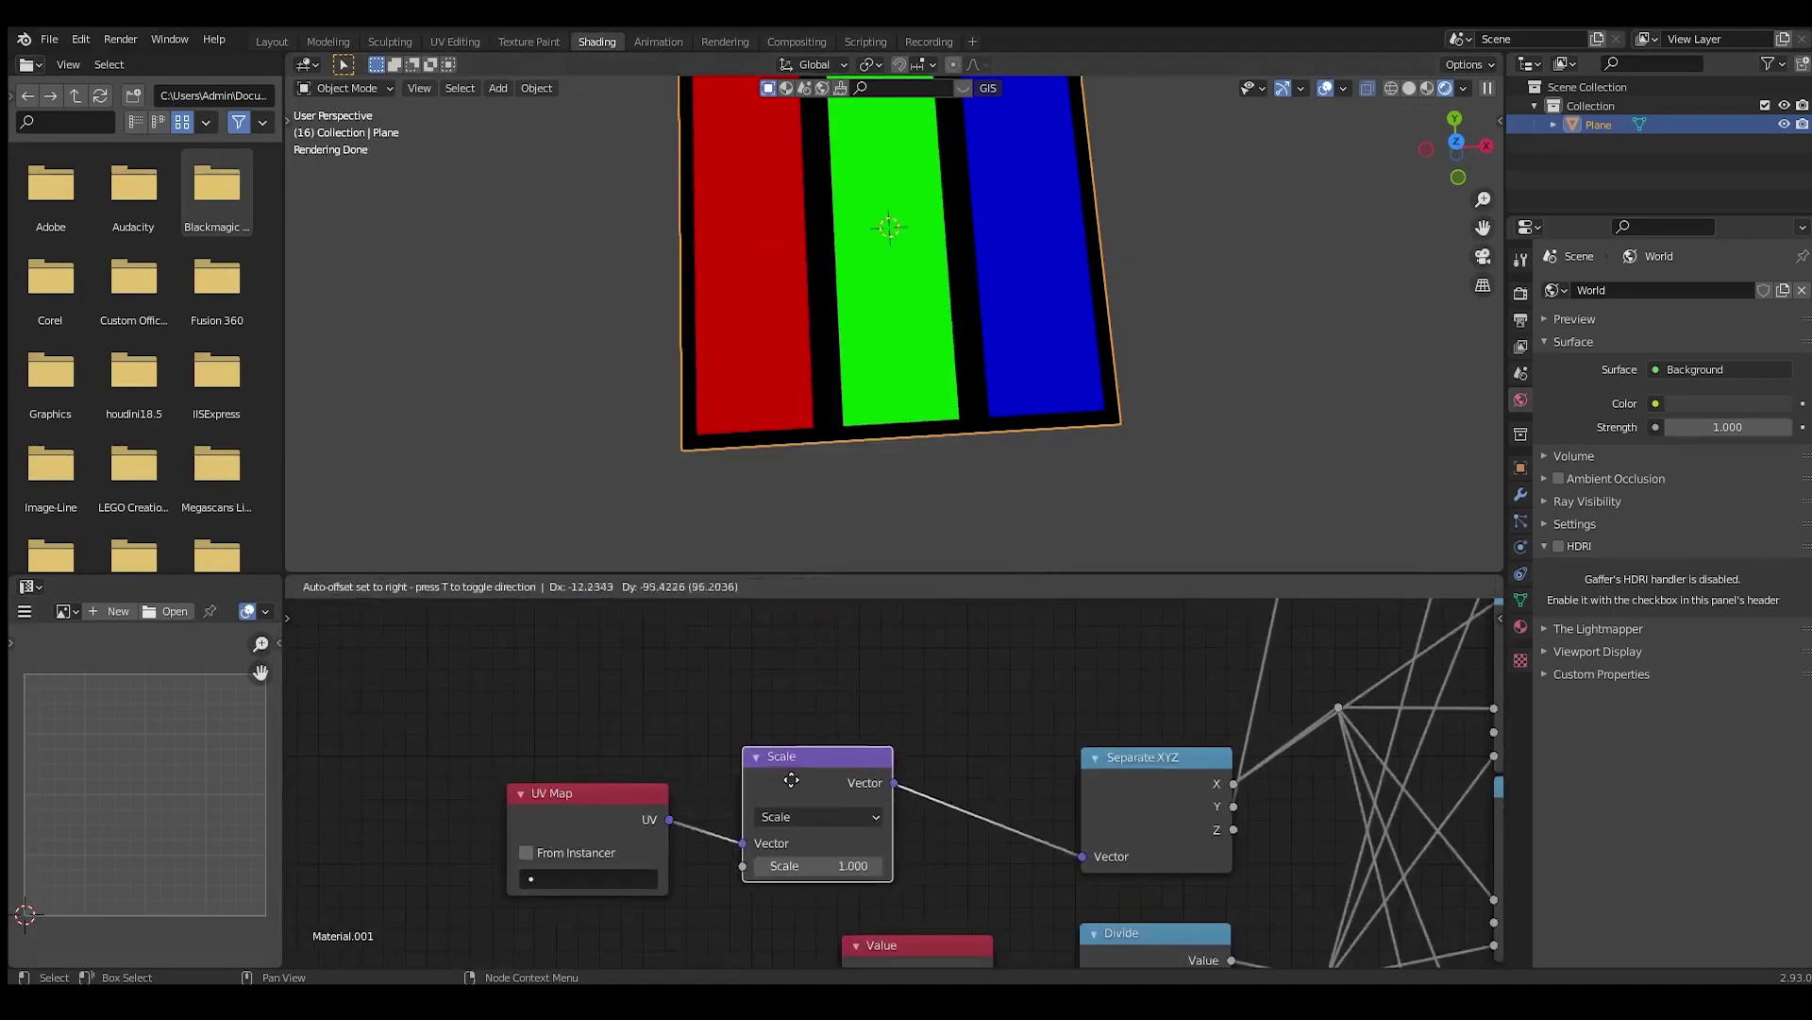
scroll(778, 801, "up", 2)
Test a scale factor of 1.5 on the Scale node and return it to 1
scroll(1038, 378, "down", 3)
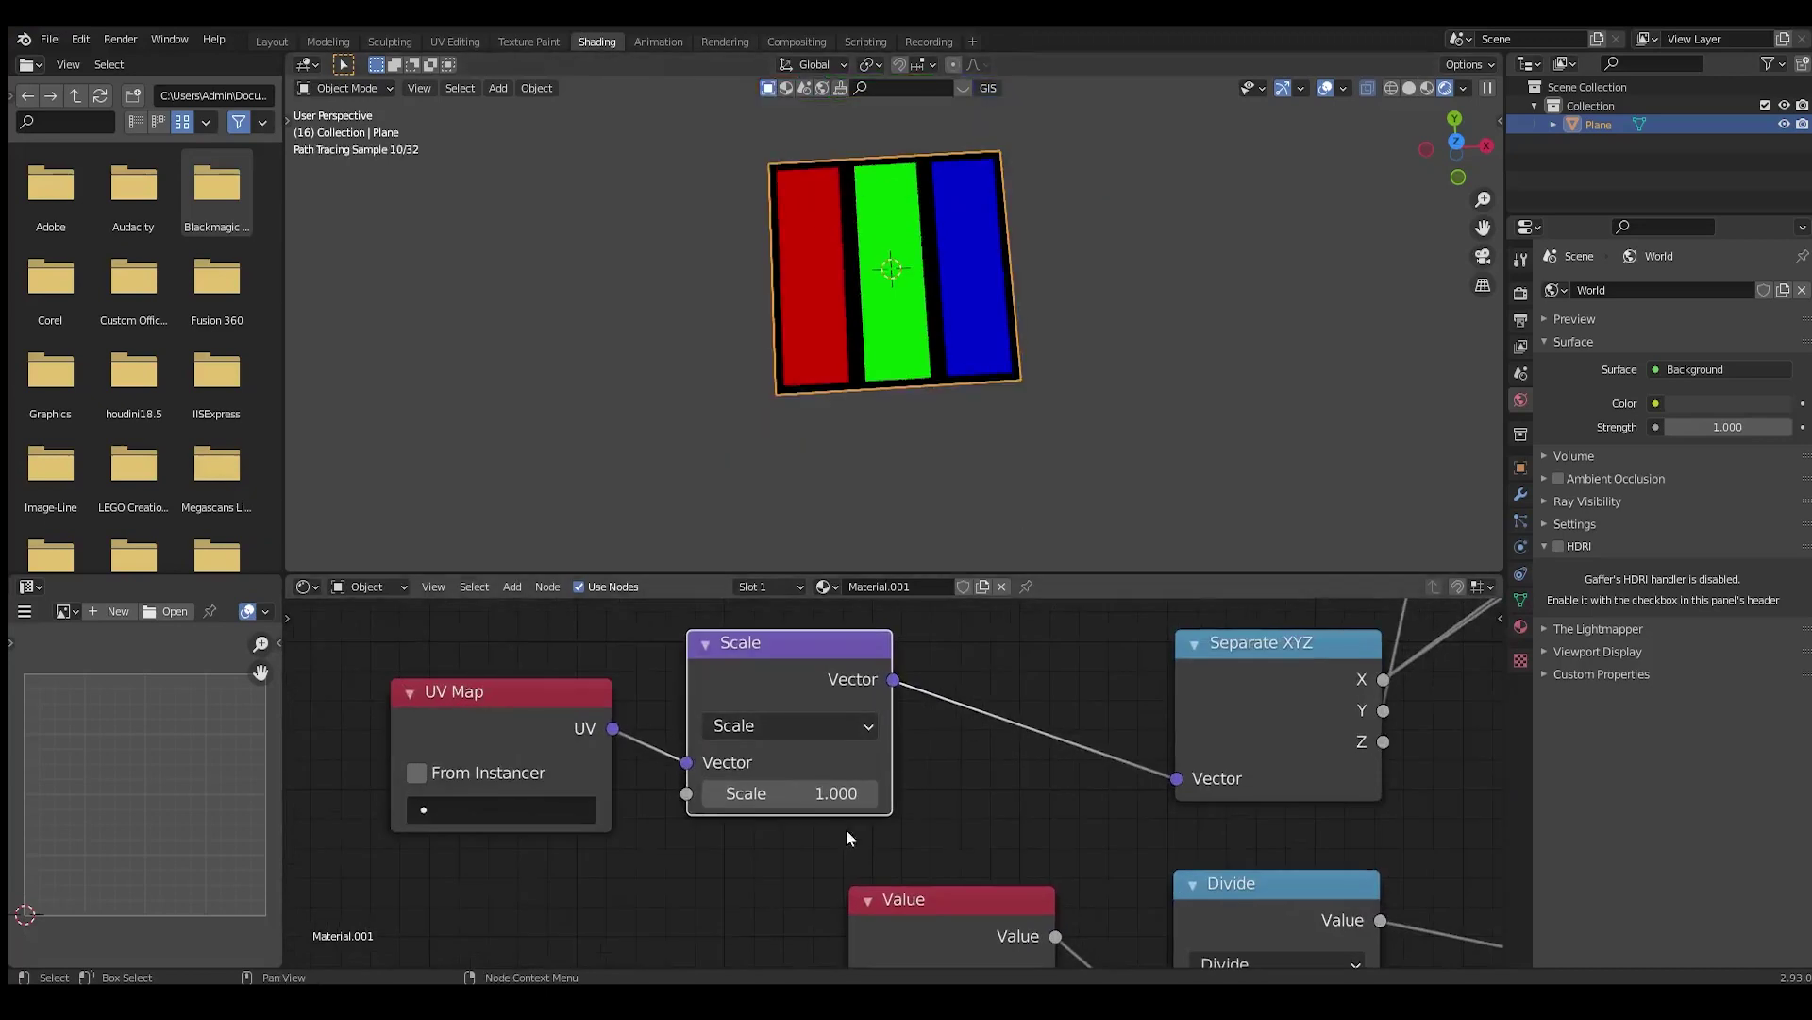
mouse_move(768, 795)
left_mouse_down()
mouse_move(1055, 795)
mouse_move(780, 795)
left_mouse_up()
left_click(780, 799)
type("1.5")
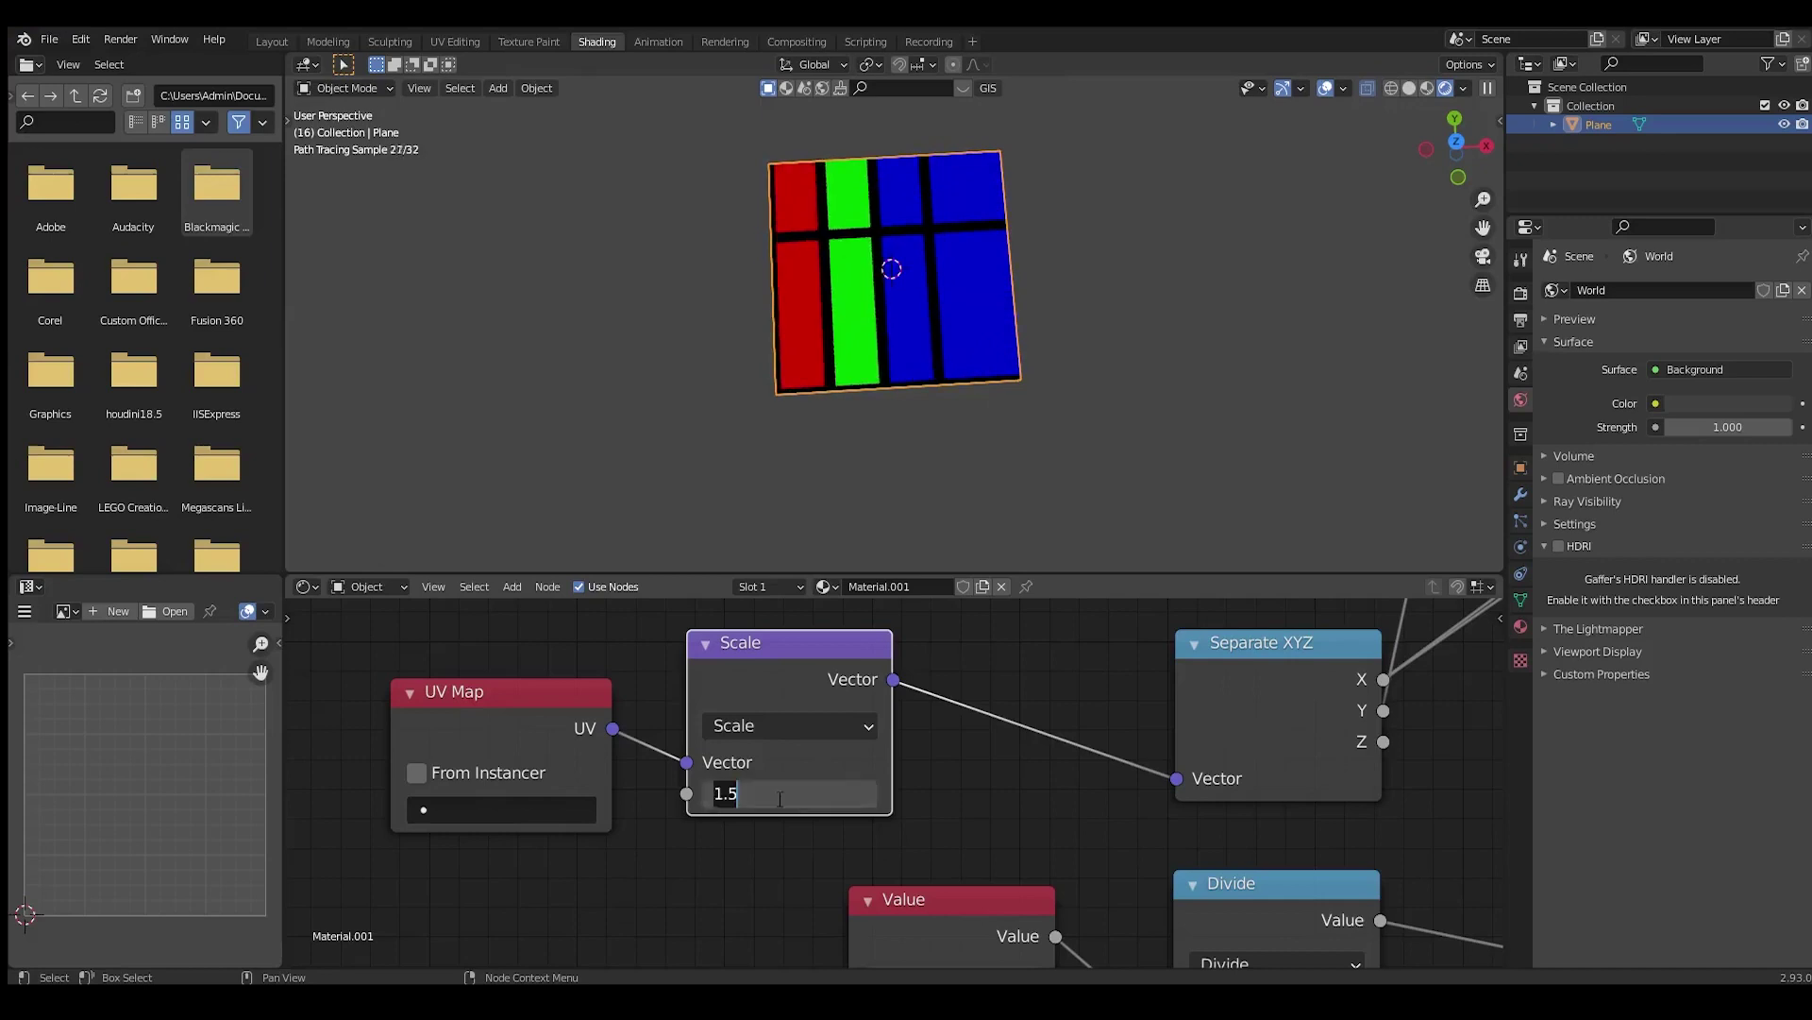
key("Return")
middle_click_drag(901, 268, 897, 355, "shift")
scroll(904, 317, "up", 3)
scroll(926, 368, "down", 3)
Preview the UV Map node's raw output on the plane and move the node slightly away from the Scale node
scroll(1346, 778, "down", 4)
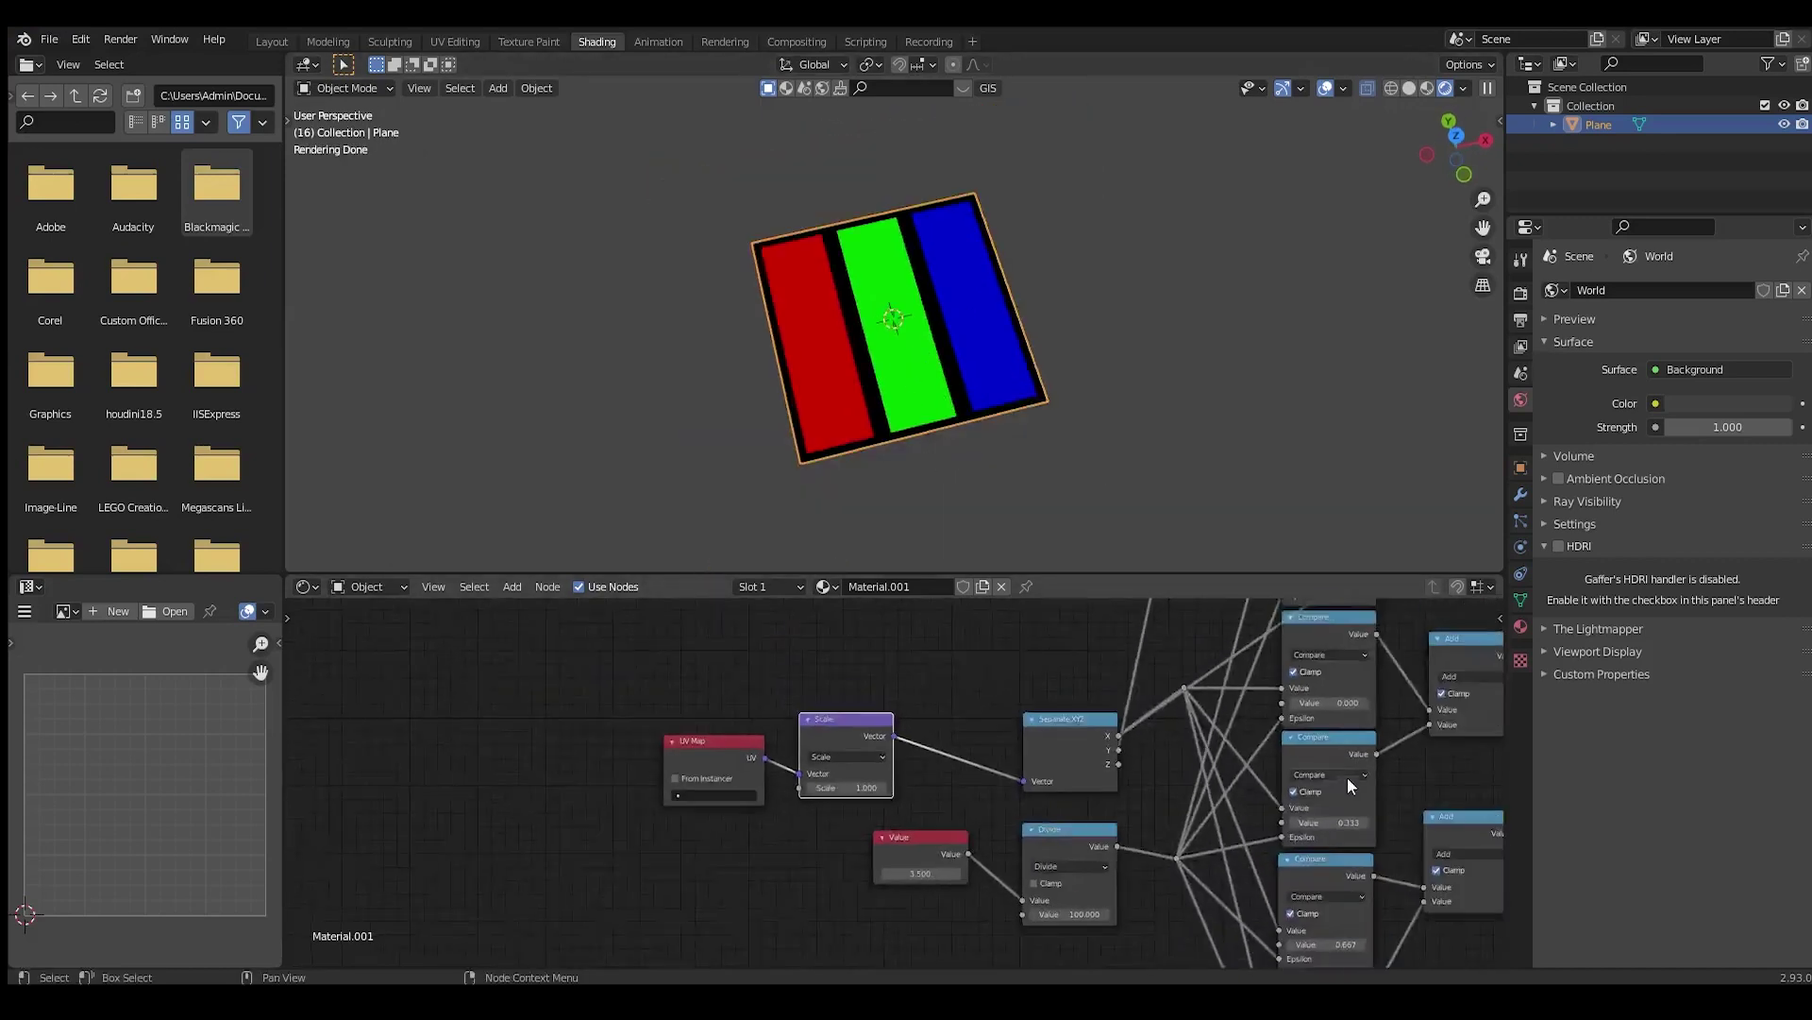
scroll(1128, 752, "down", 3)
scroll(1127, 752, "down", 3)
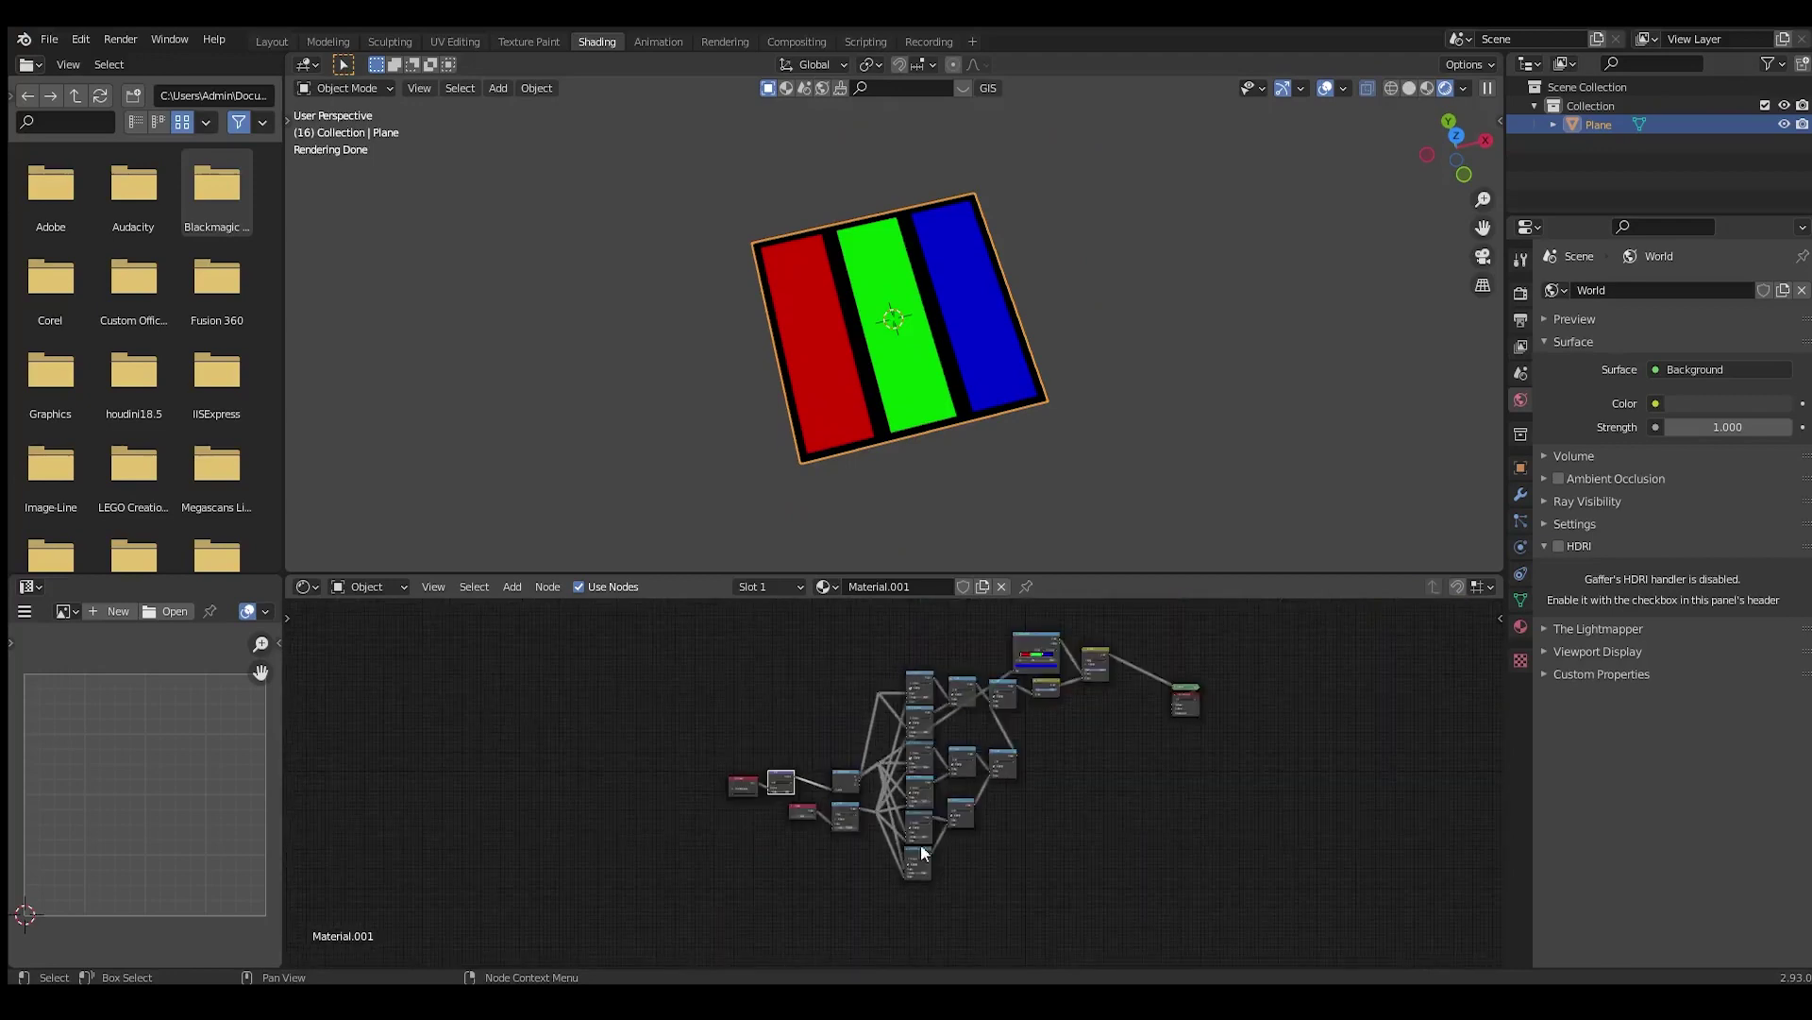
scroll(915, 767, "up", 8)
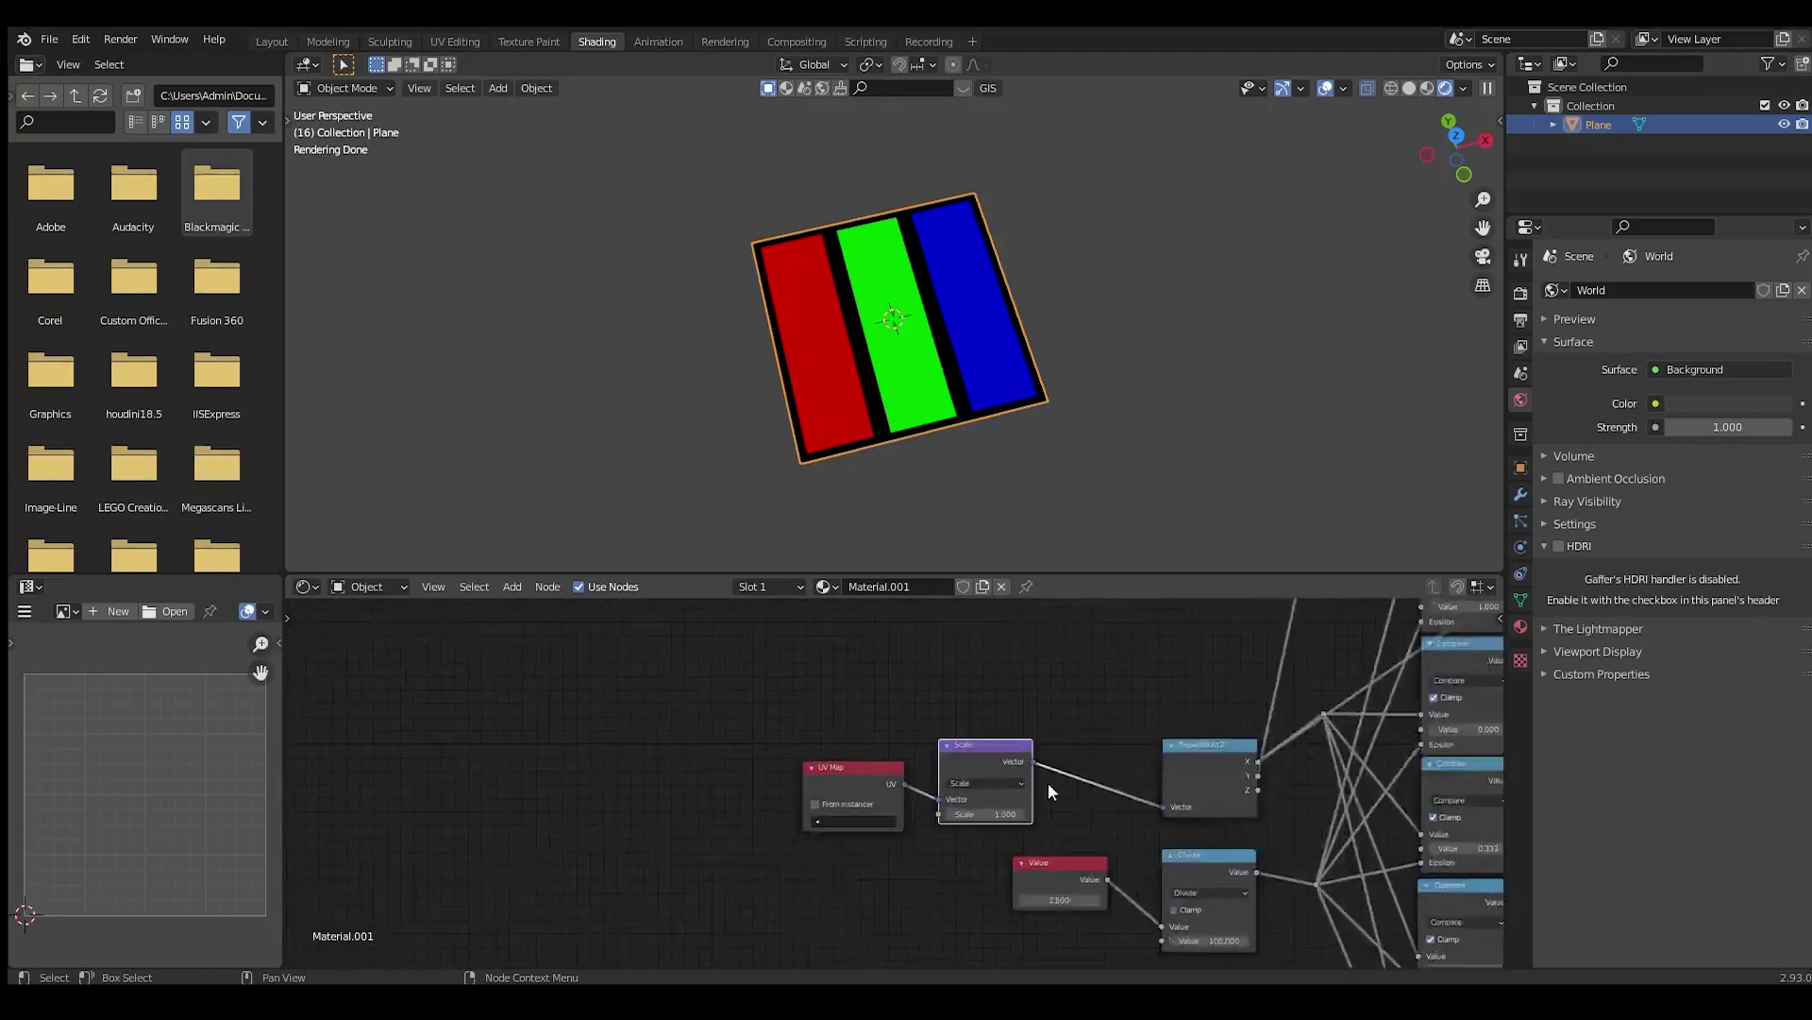
left_click(890, 782, "ctrl+shift")
middle_click_drag(935, 468, 923, 470)
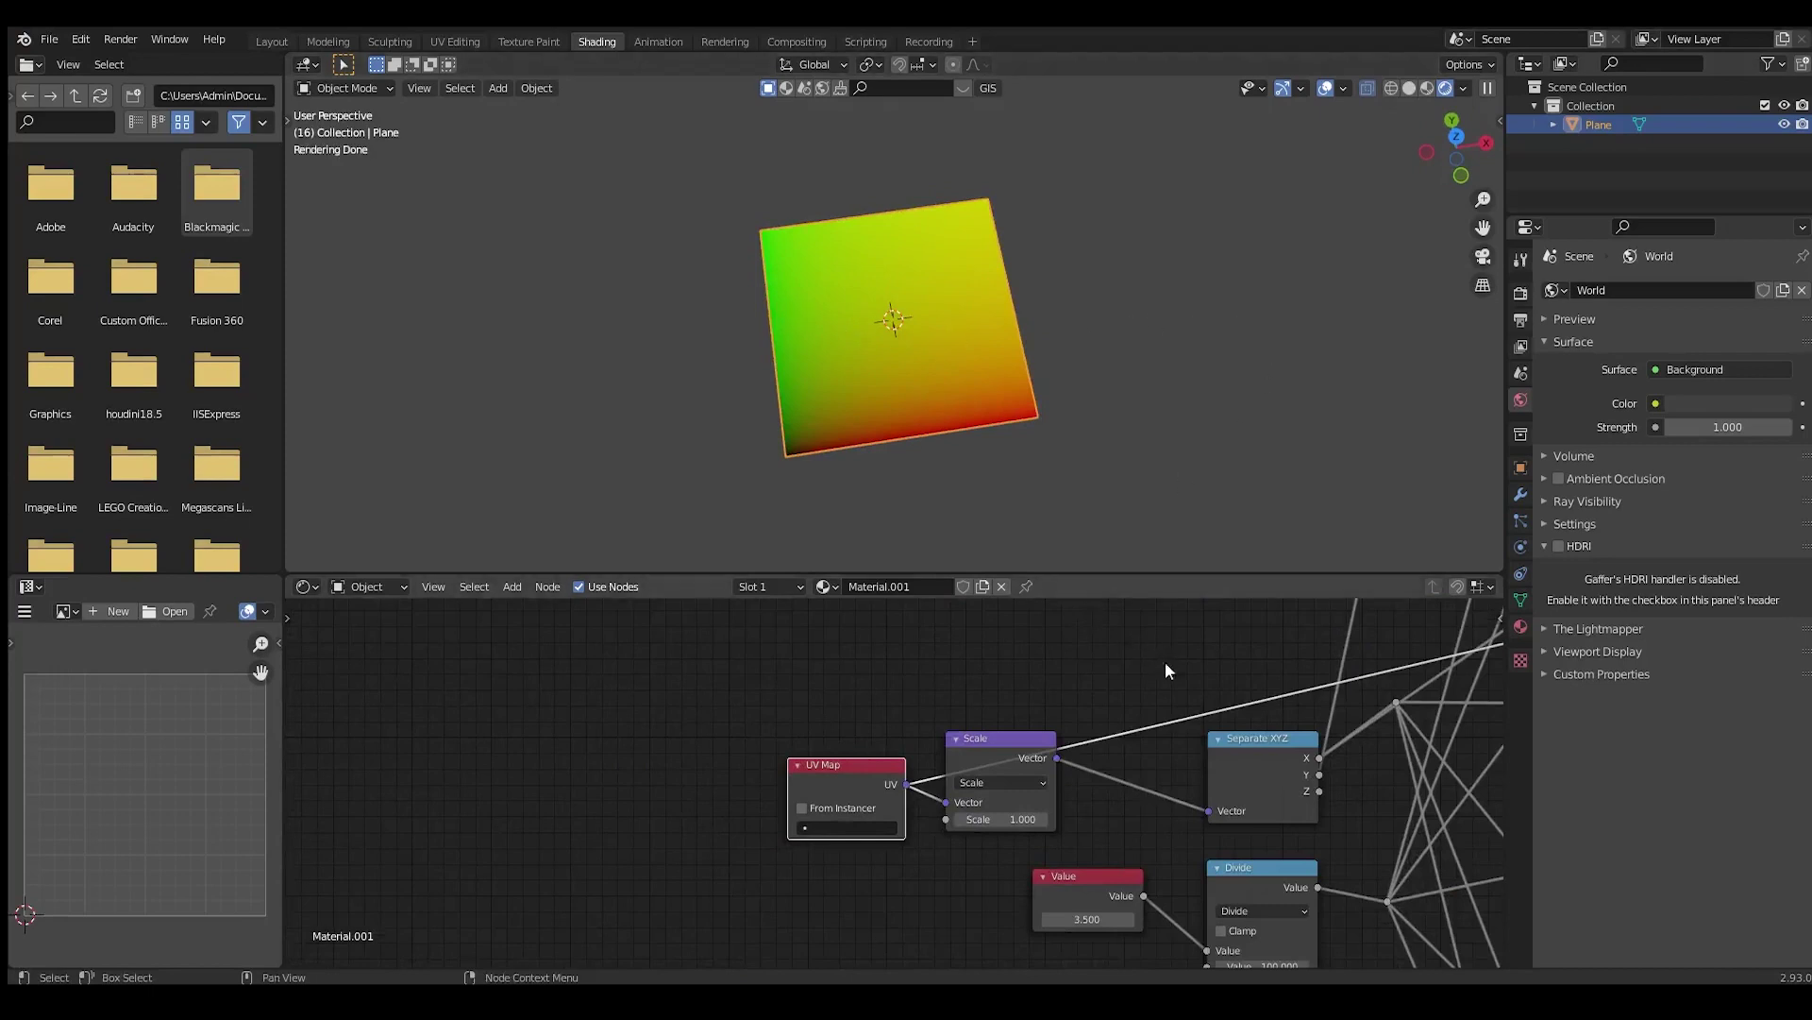
scroll(1133, 685, "down", 1)
left_click_drag(868, 792, 830, 772)
Duplicate the Scale node onto the link from UV Map to Viewer, and feed the first Scale node's output into the copy
scroll(1213, 757, "down", 6)
middle_click_drag(1213, 757, 923, 806)
scroll(921, 804, "down", 2)
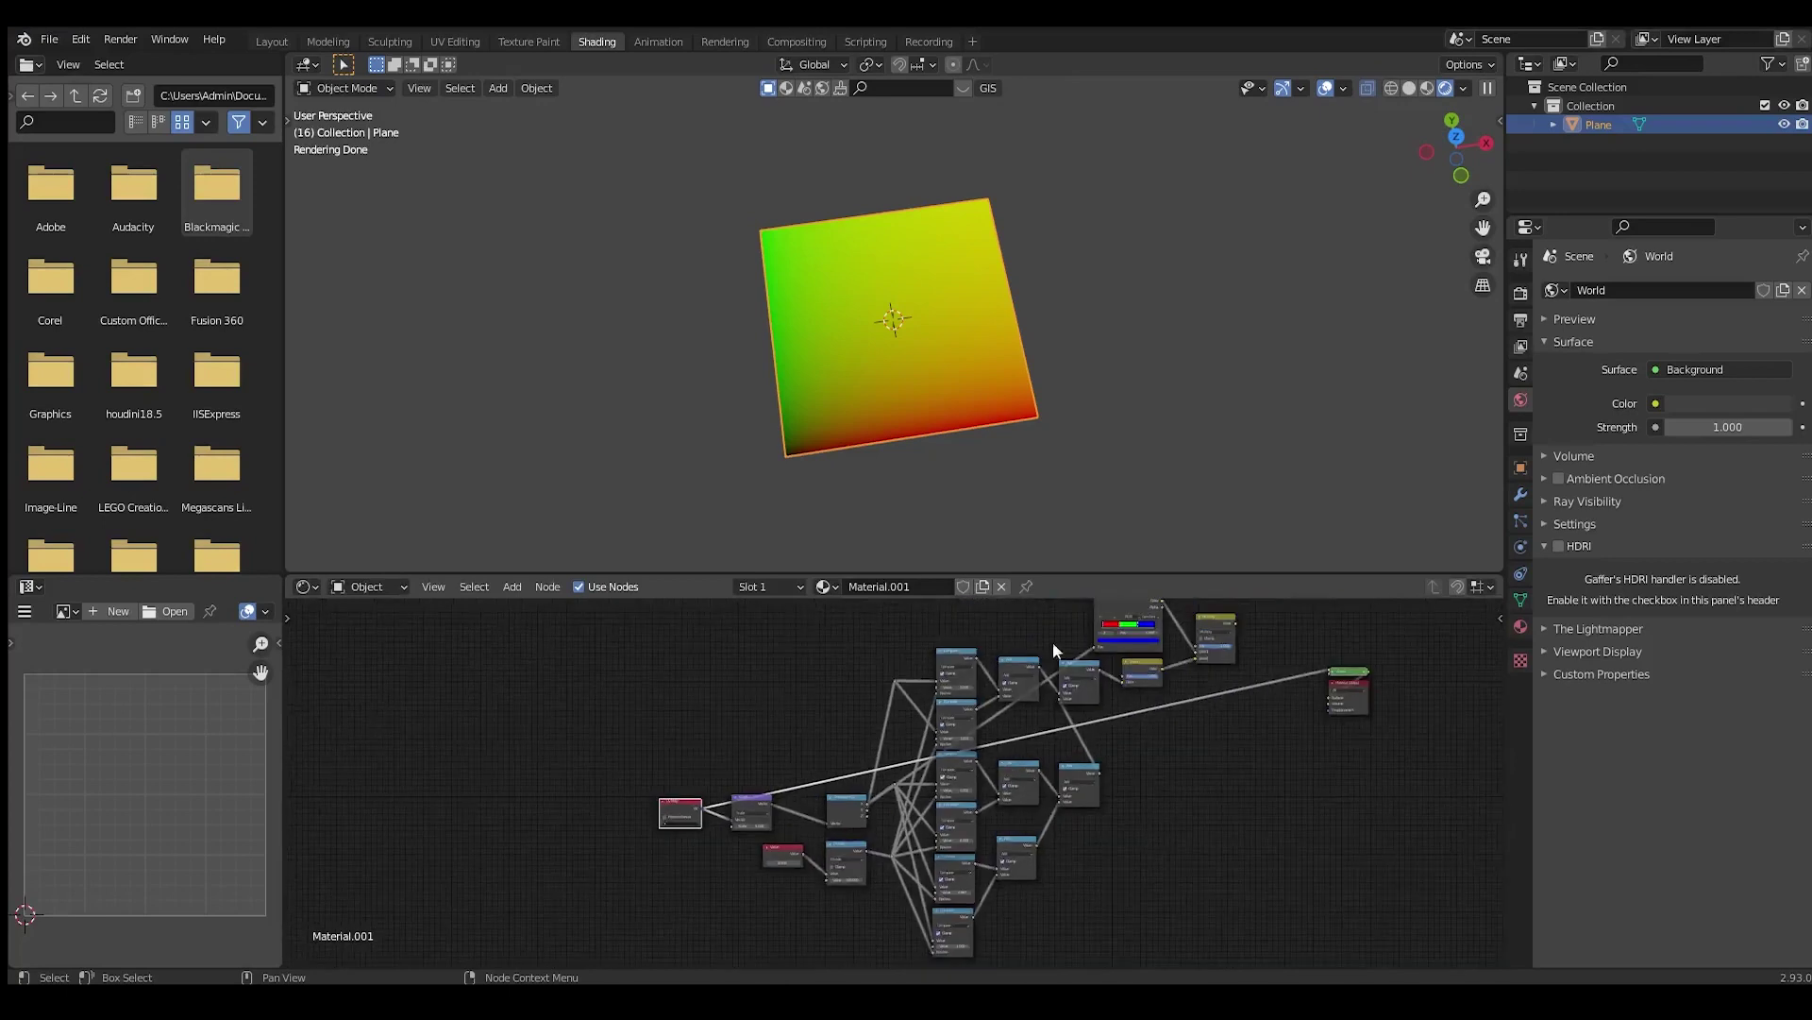
scroll(825, 825, "up", 5)
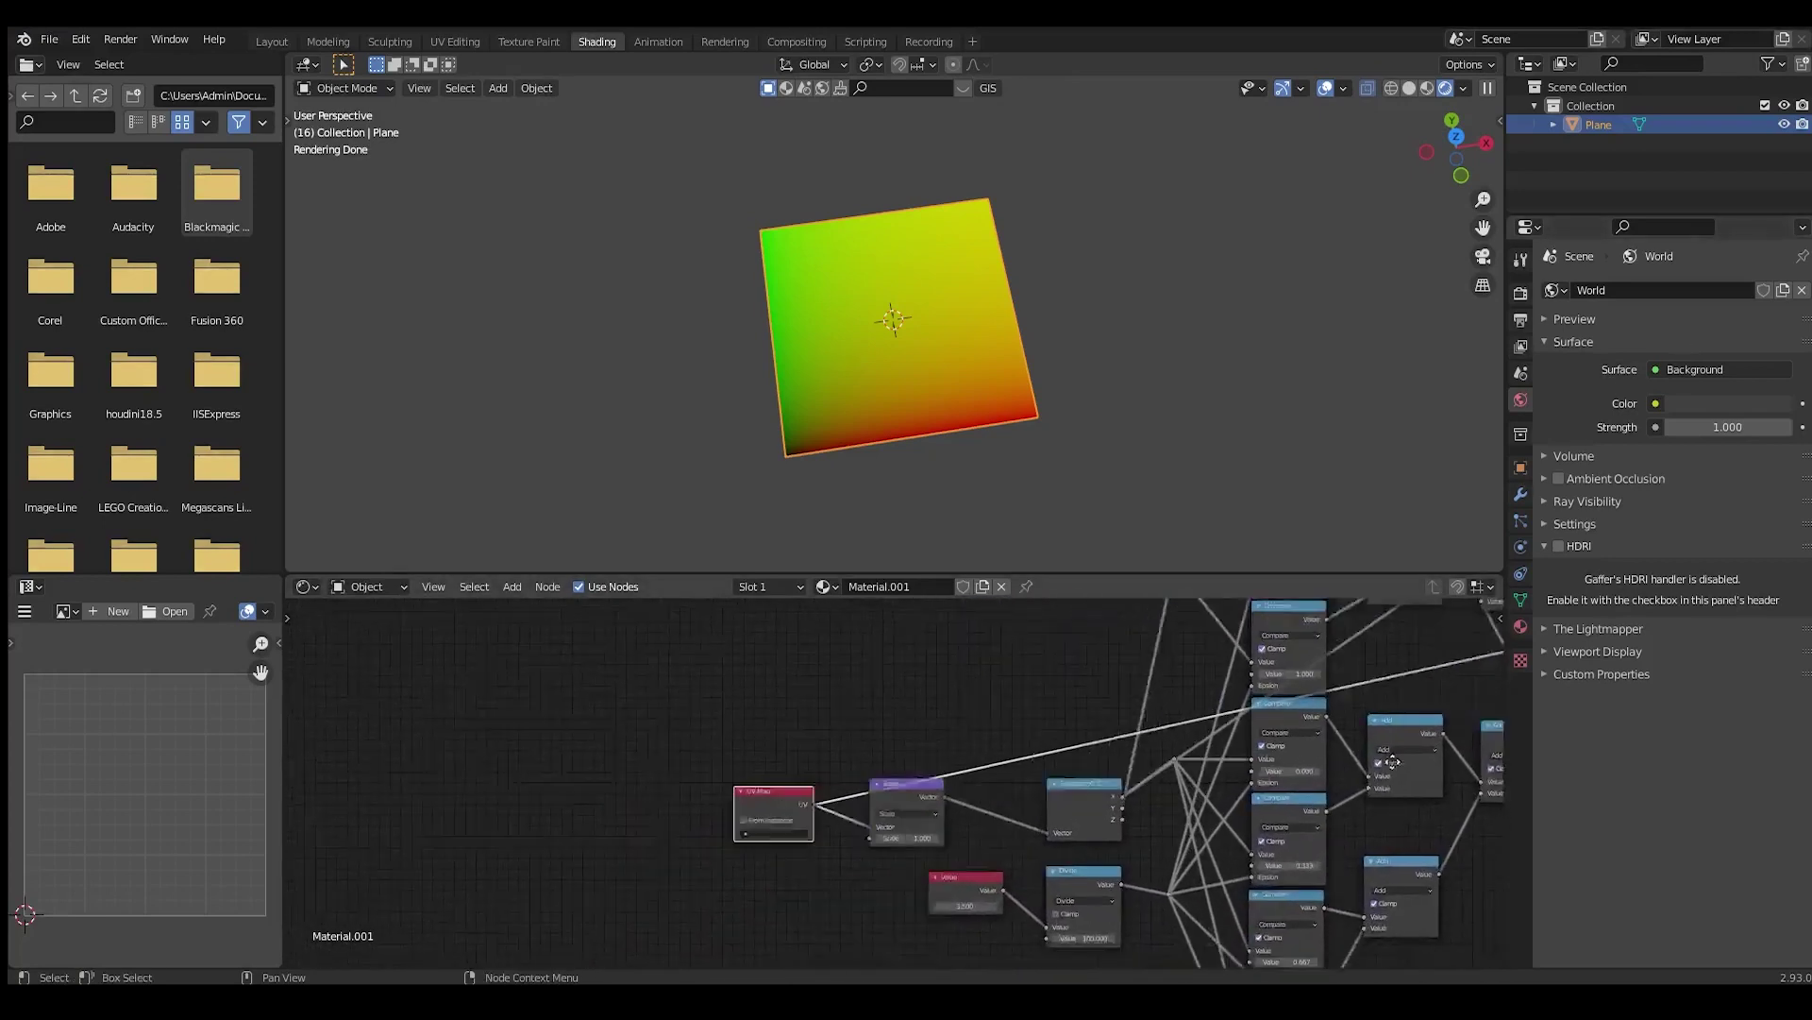
scroll(1260, 800, "up", 3)
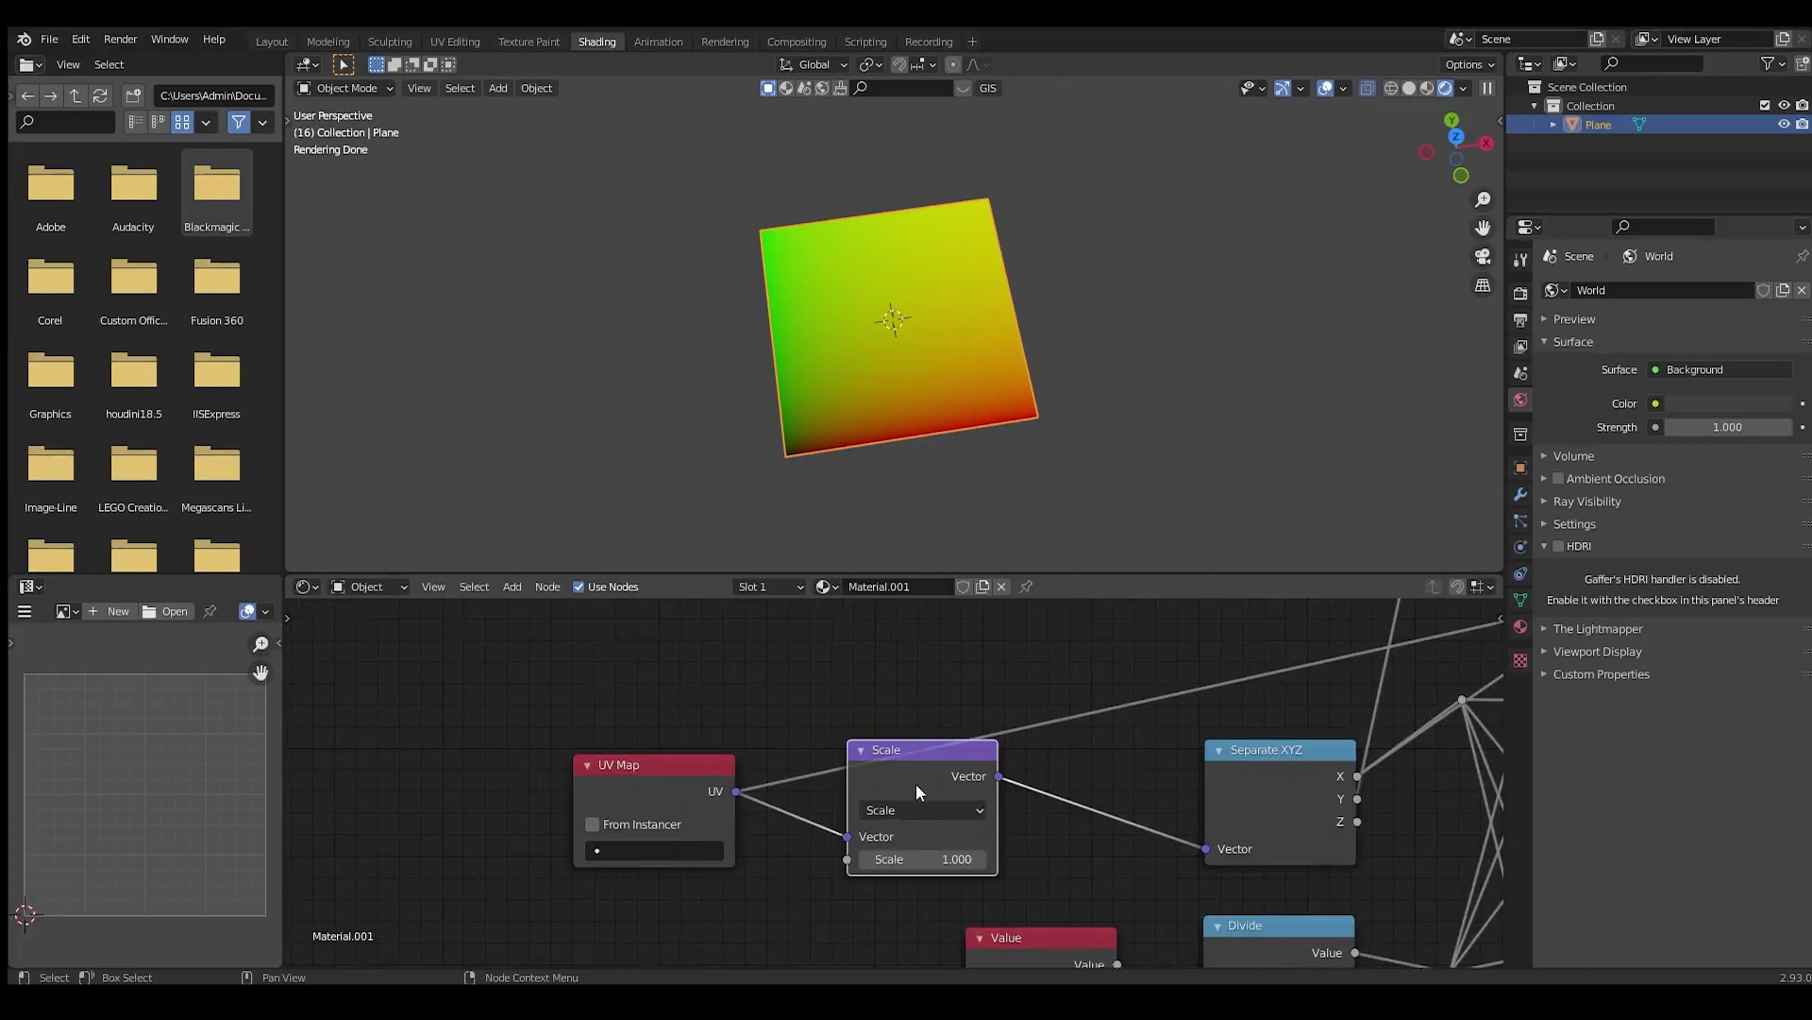
key("shift+d")
left_click(1080, 802)
scroll(960, 809, "up", 2)
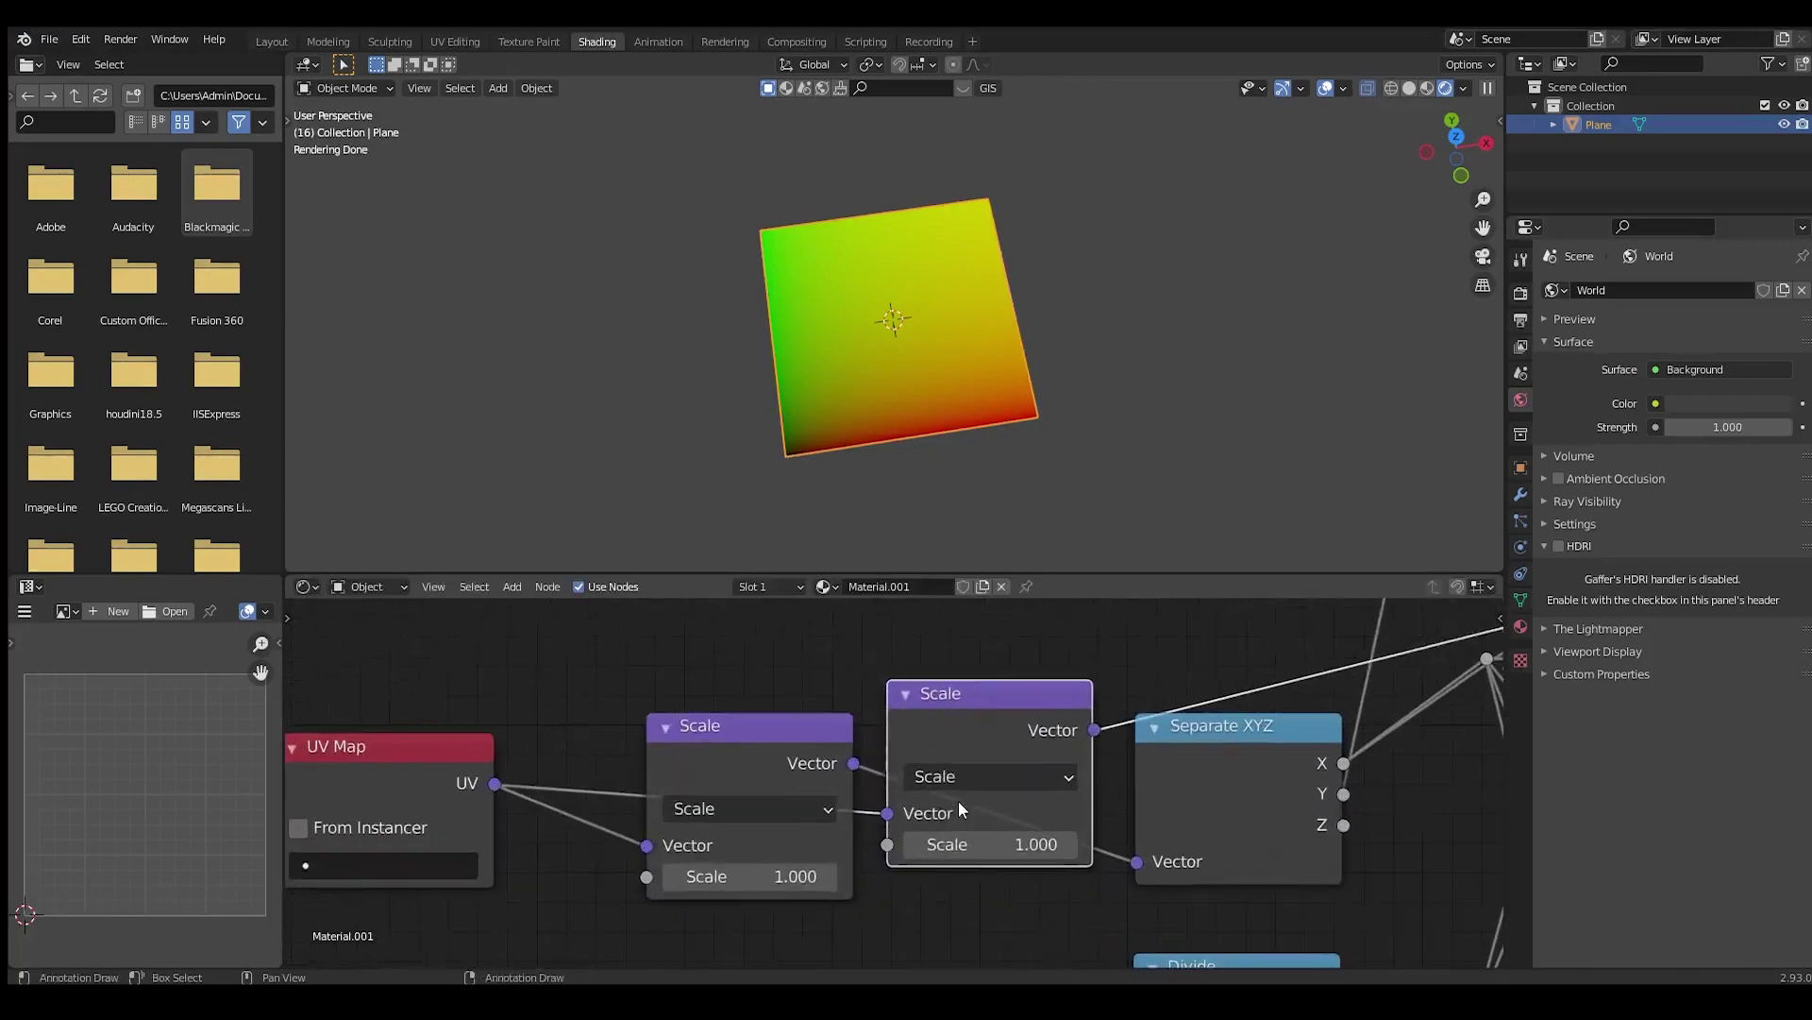
left_click_drag(810, 753, 888, 812)
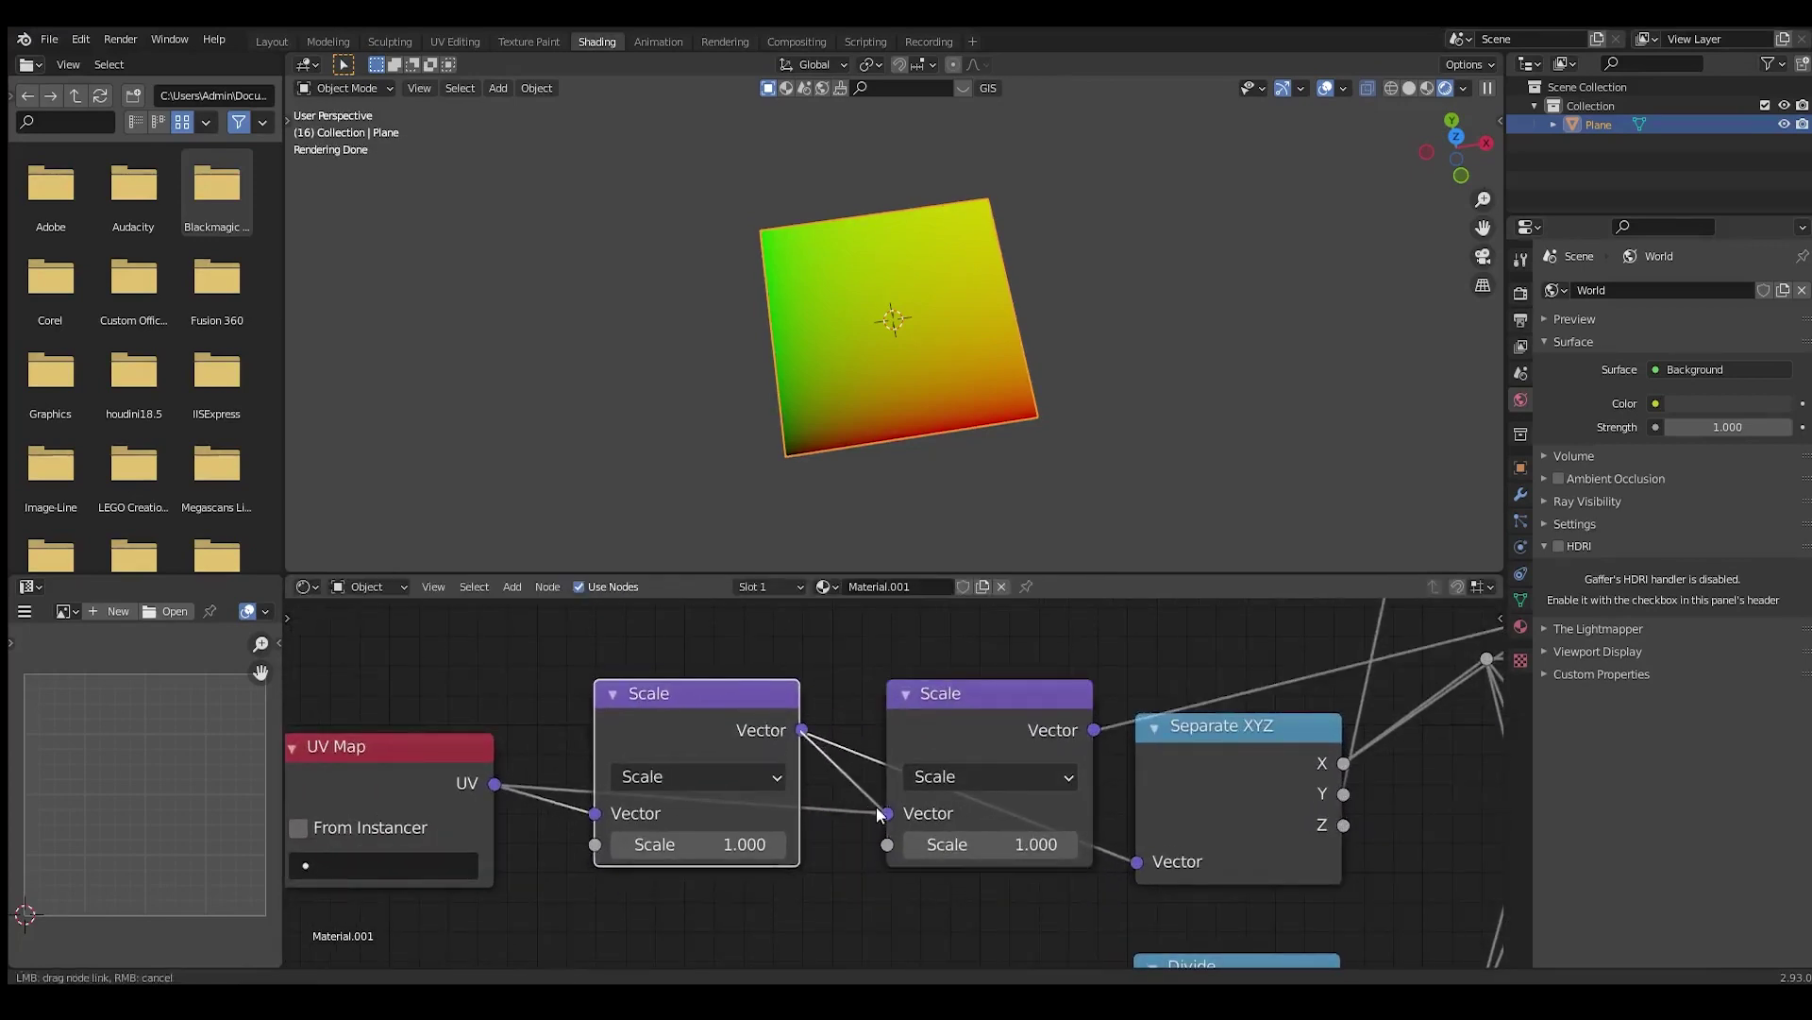
Feed the second Scale node's output into the Separate XYZ vector input and change that node's operation to Fraction
left_click_drag(1093, 730, 1120, 799)
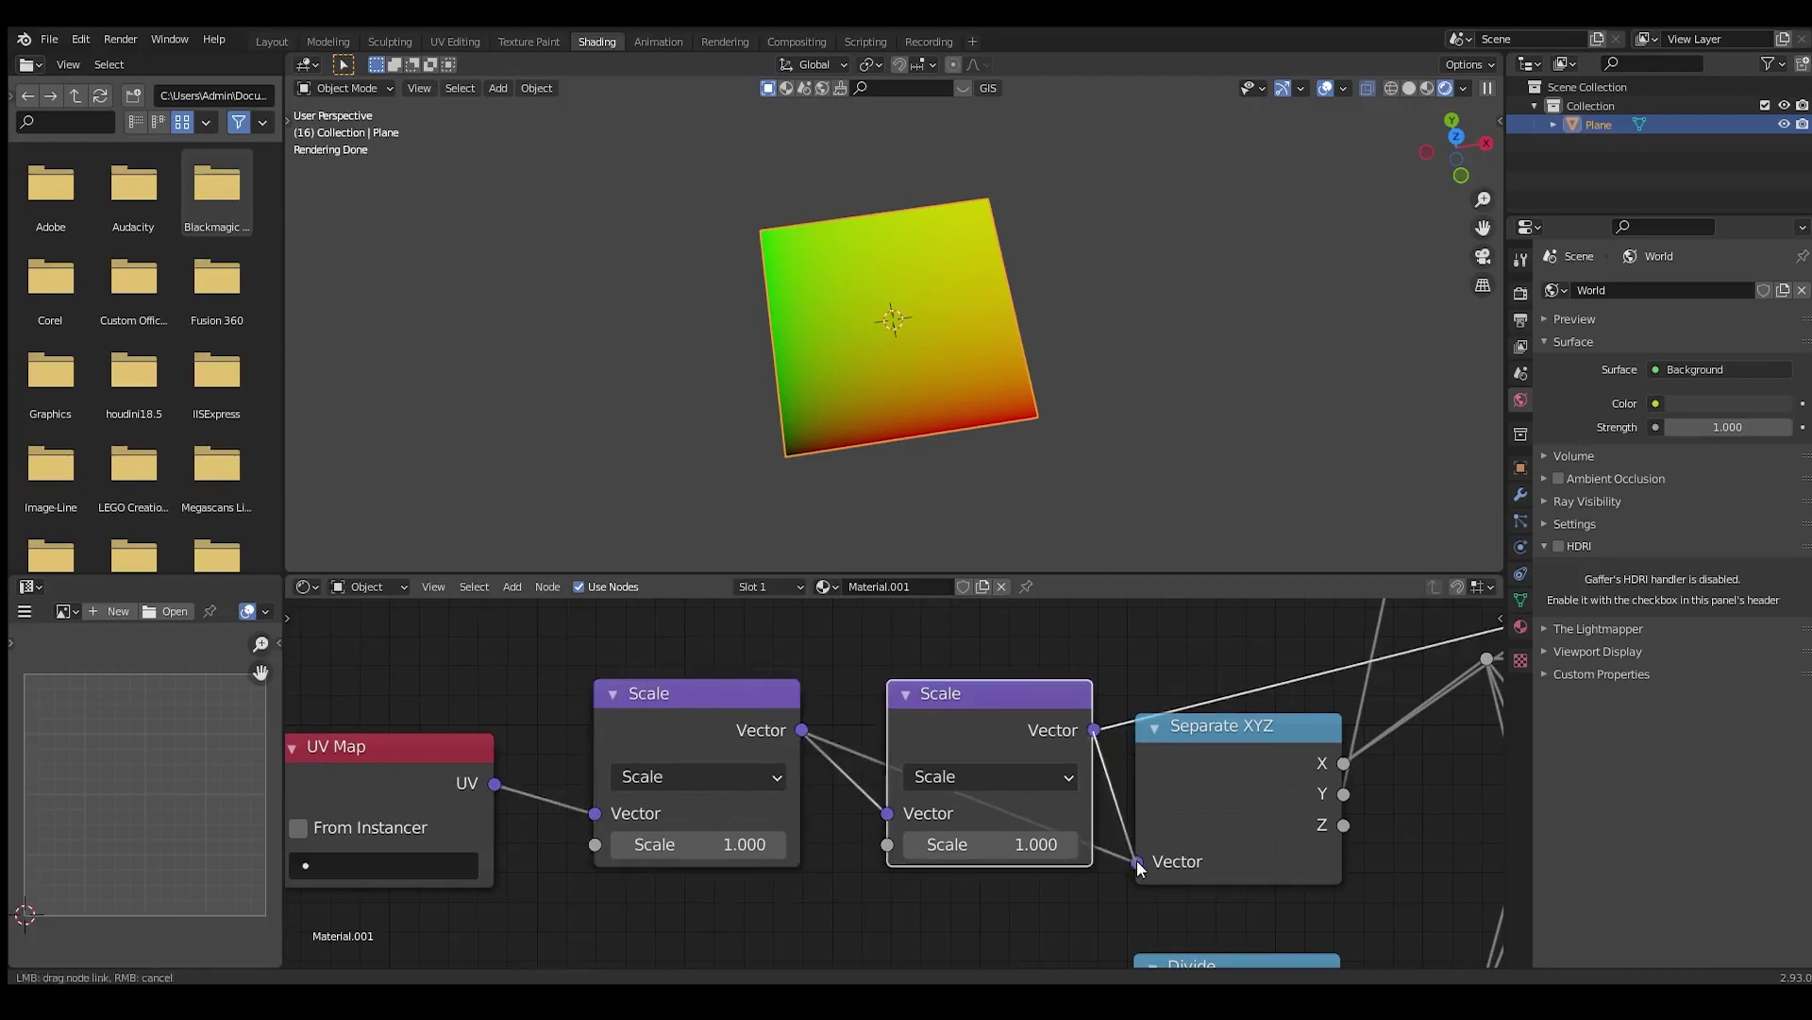
left_click_drag(1138, 861, 1137, 857)
middle_click_drag(1089, 764, 1010, 749)
scroll(1007, 749, "up", 2)
left_click(886, 756)
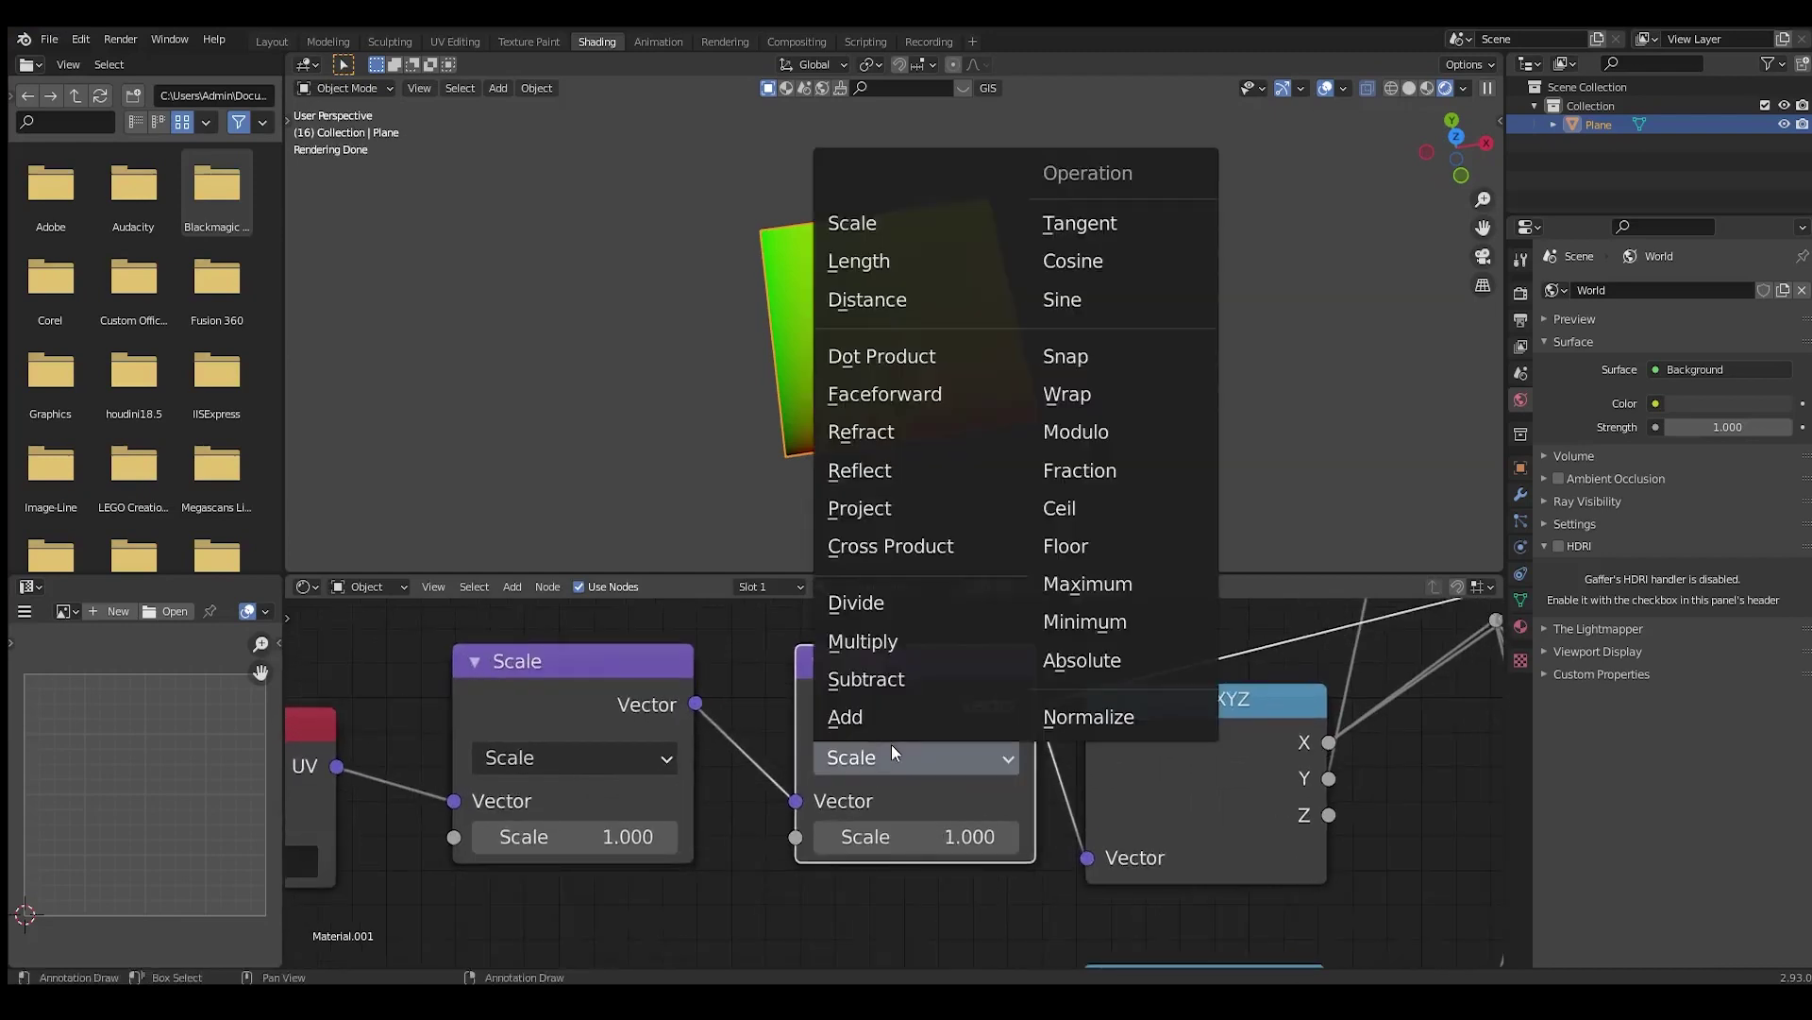
left_click(1101, 472)
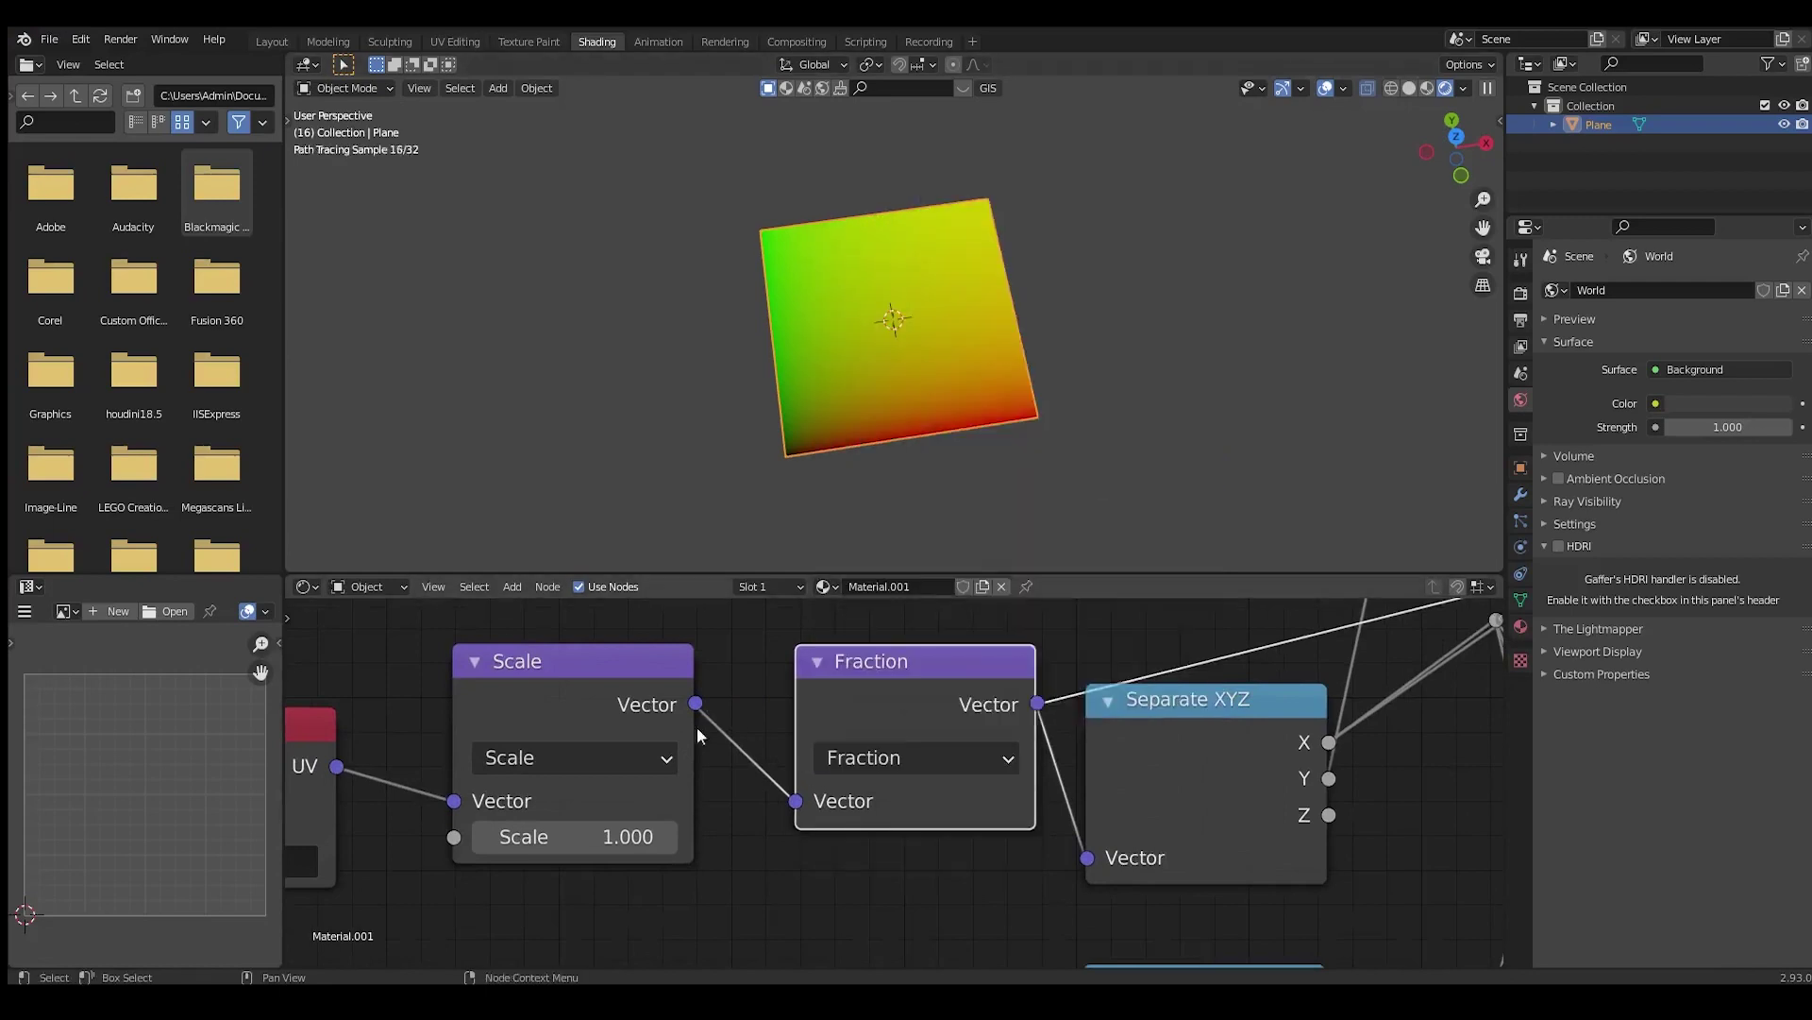
Set the Scale node's factor to 3.9 and preview its output on the plane up close
scroll(1013, 720, "down", 2)
scroll(1013, 720, "up", 2)
left_click_drag(661, 829, 698, 829)
left_click(673, 681, "ctrl+shift")
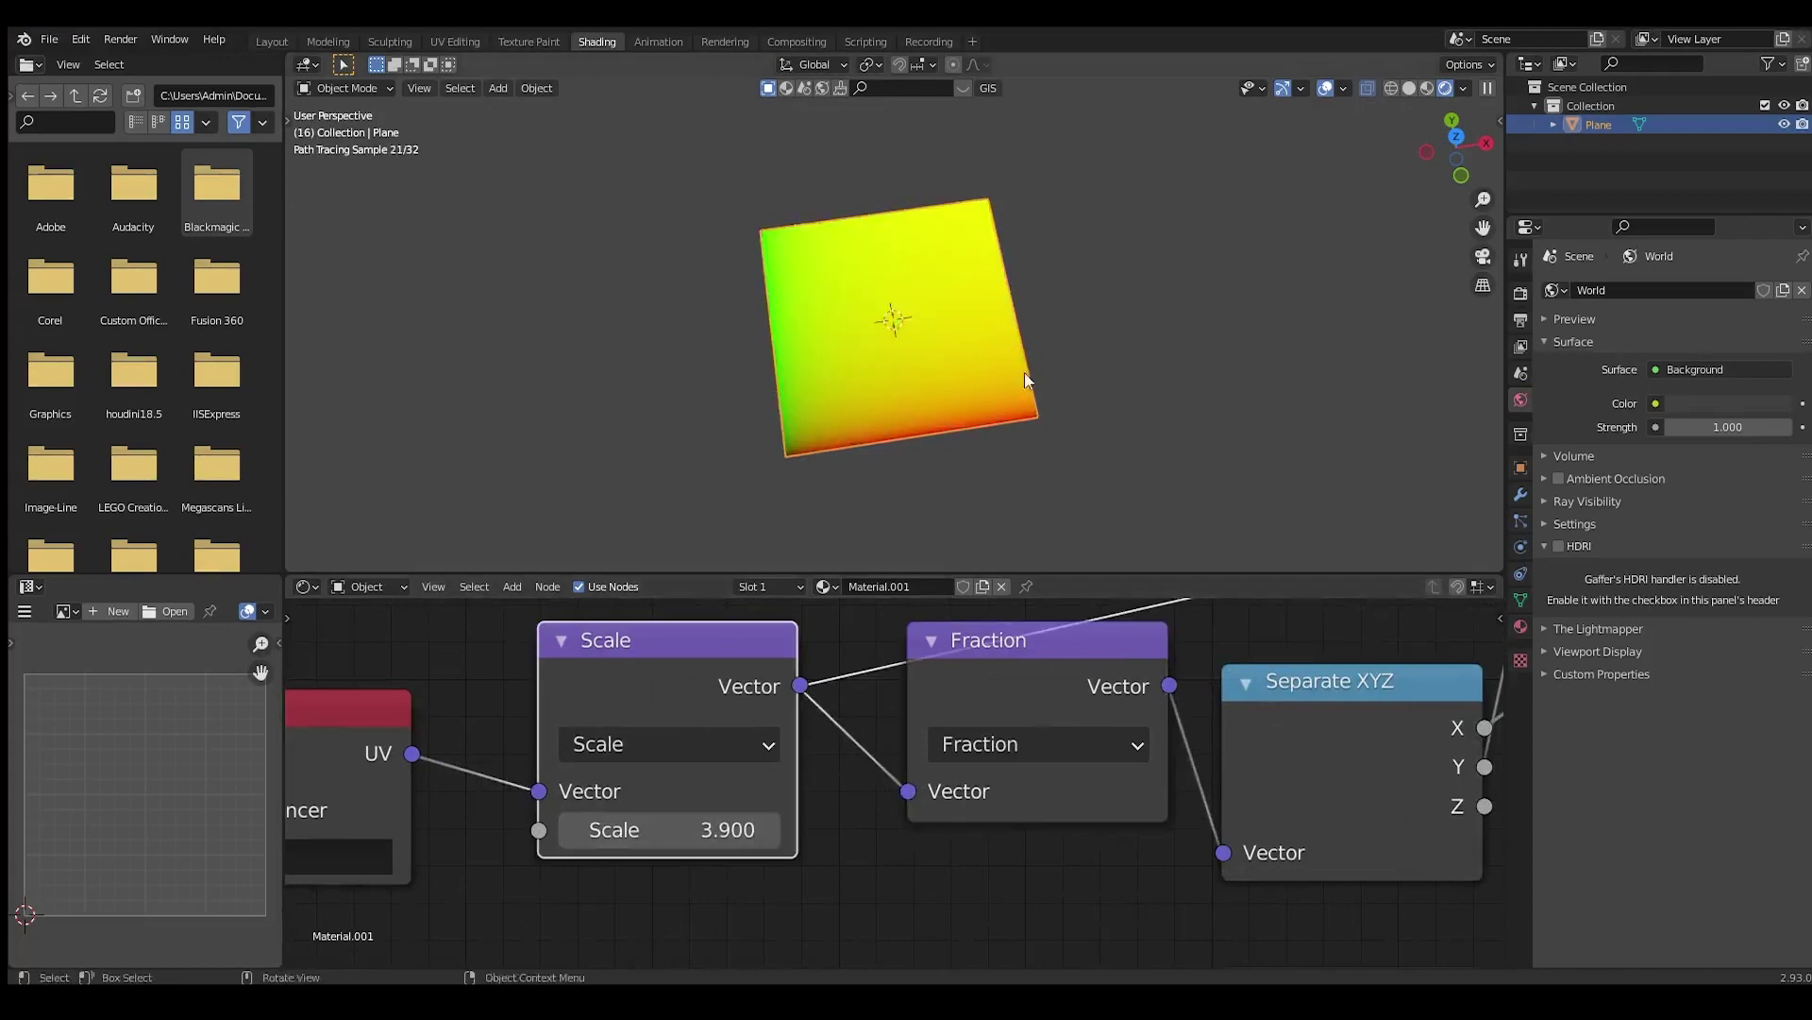
scroll(841, 495, "up", 3)
scroll(892, 445, "up", 3)
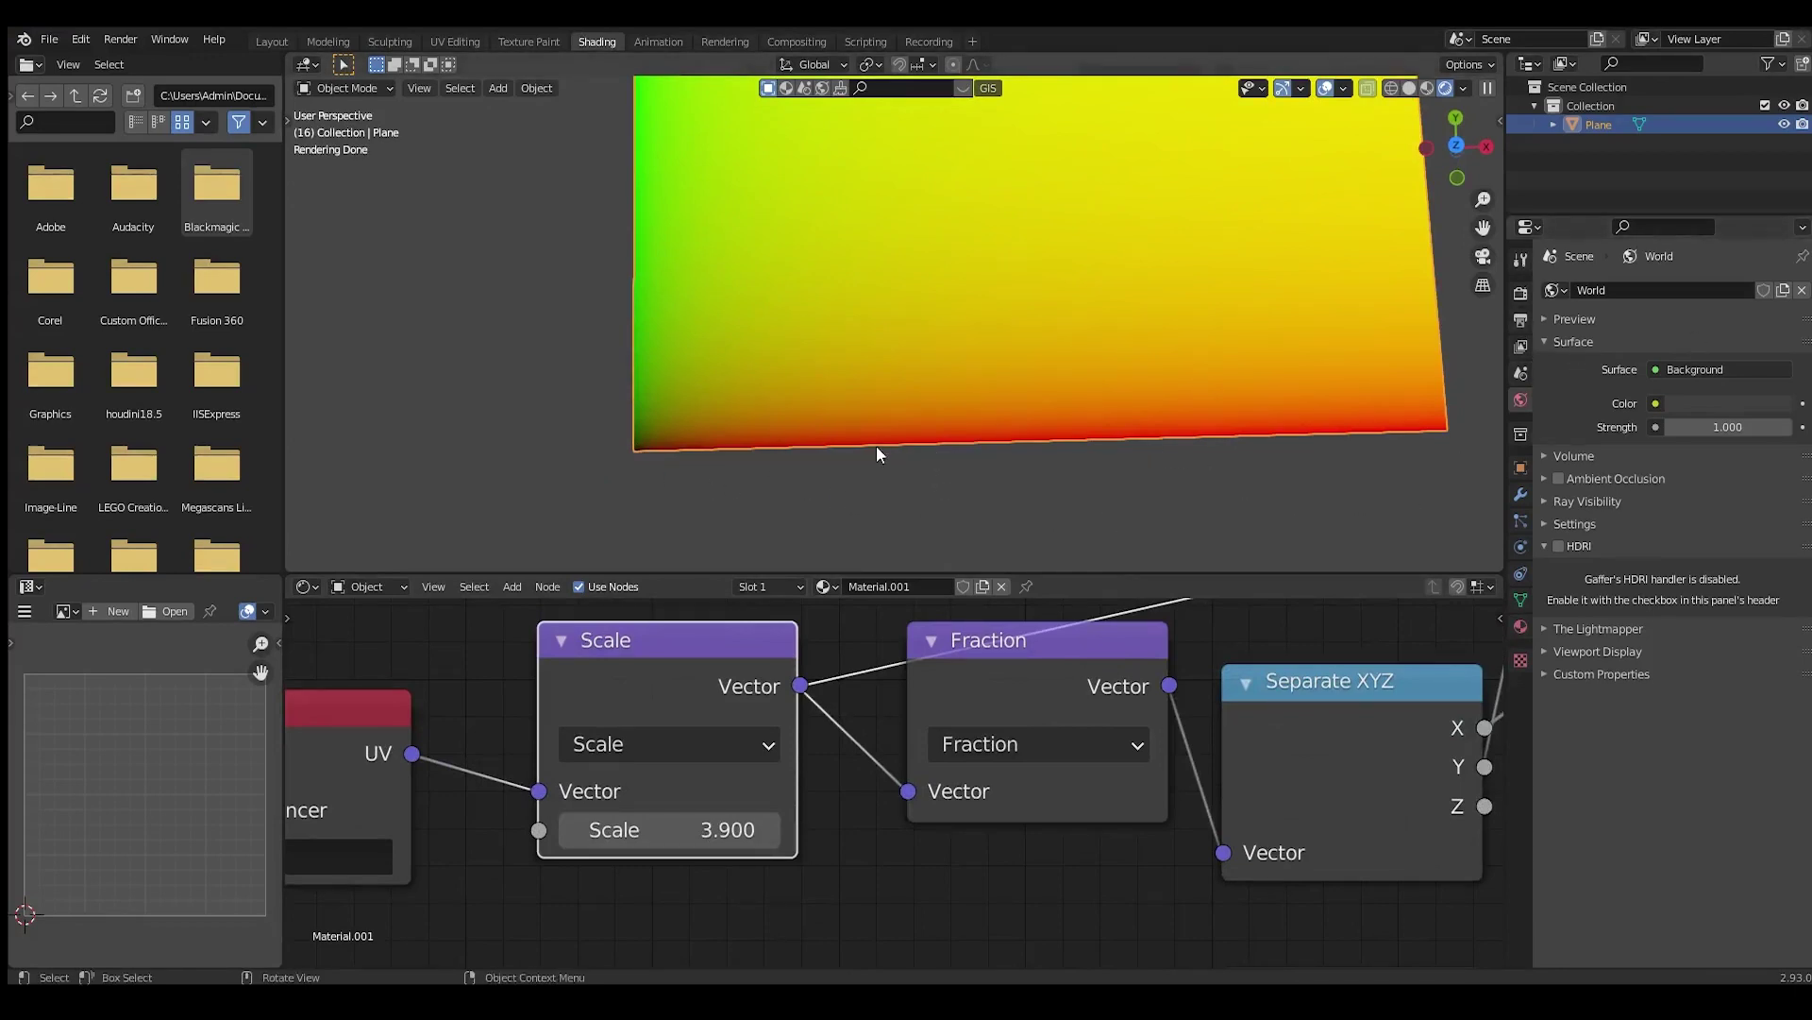
scroll(850, 467, "down", 3)
scroll(914, 746, "down", 2)
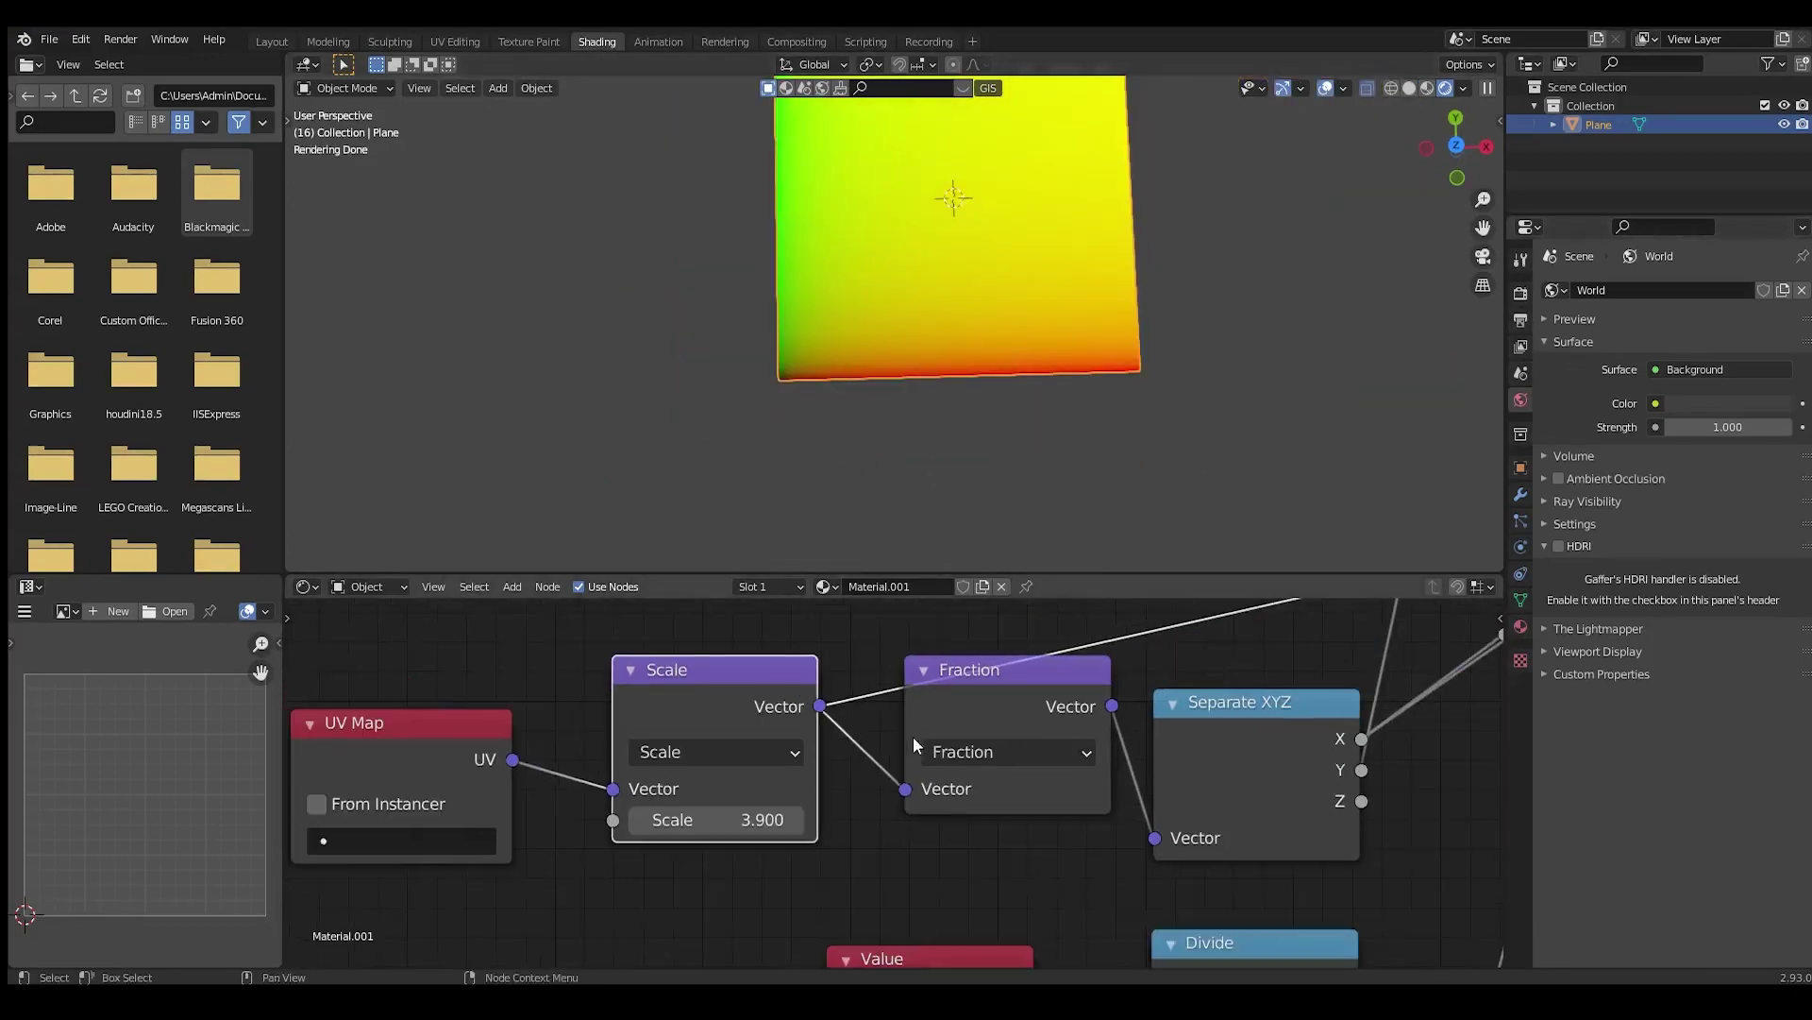
Preview the Fraction node's output on the plane and raise the Scale factor to 5.5
left_click(991, 694, "ctrl+shift")
scroll(870, 457, "up", 5)
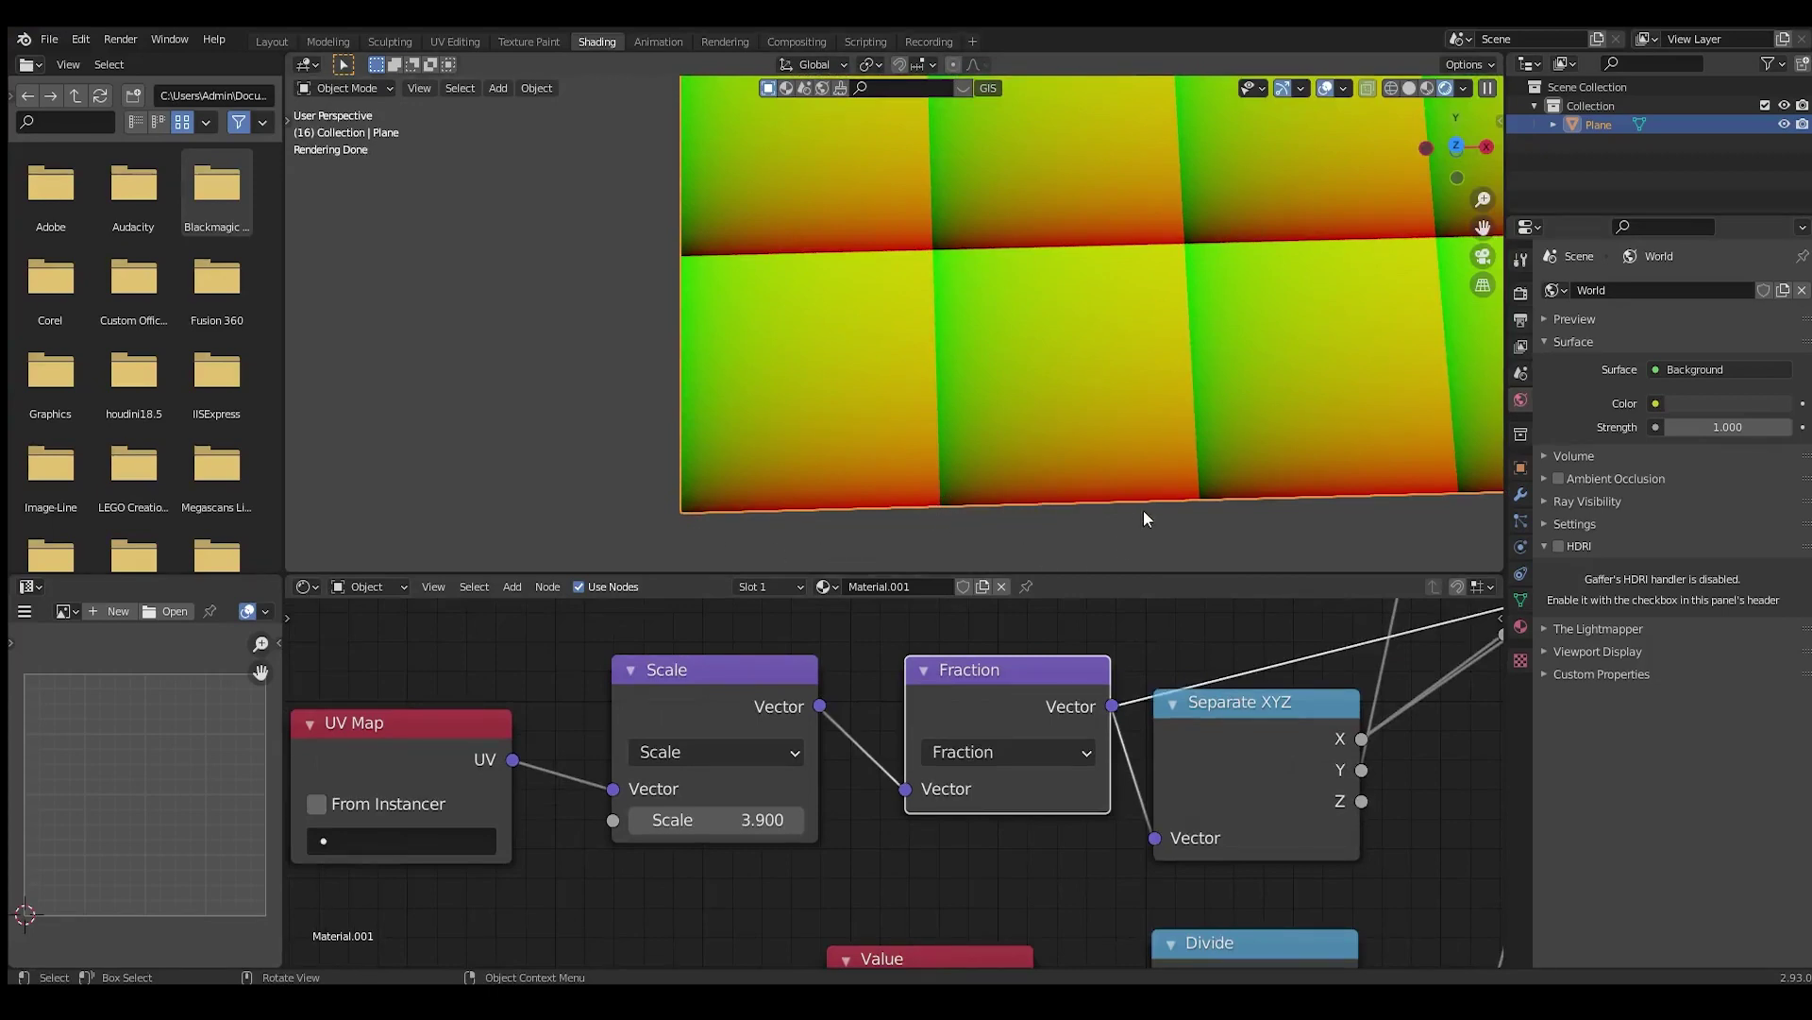
scroll(1171, 467, "down", 1)
scroll(1112, 359, "down", 6)
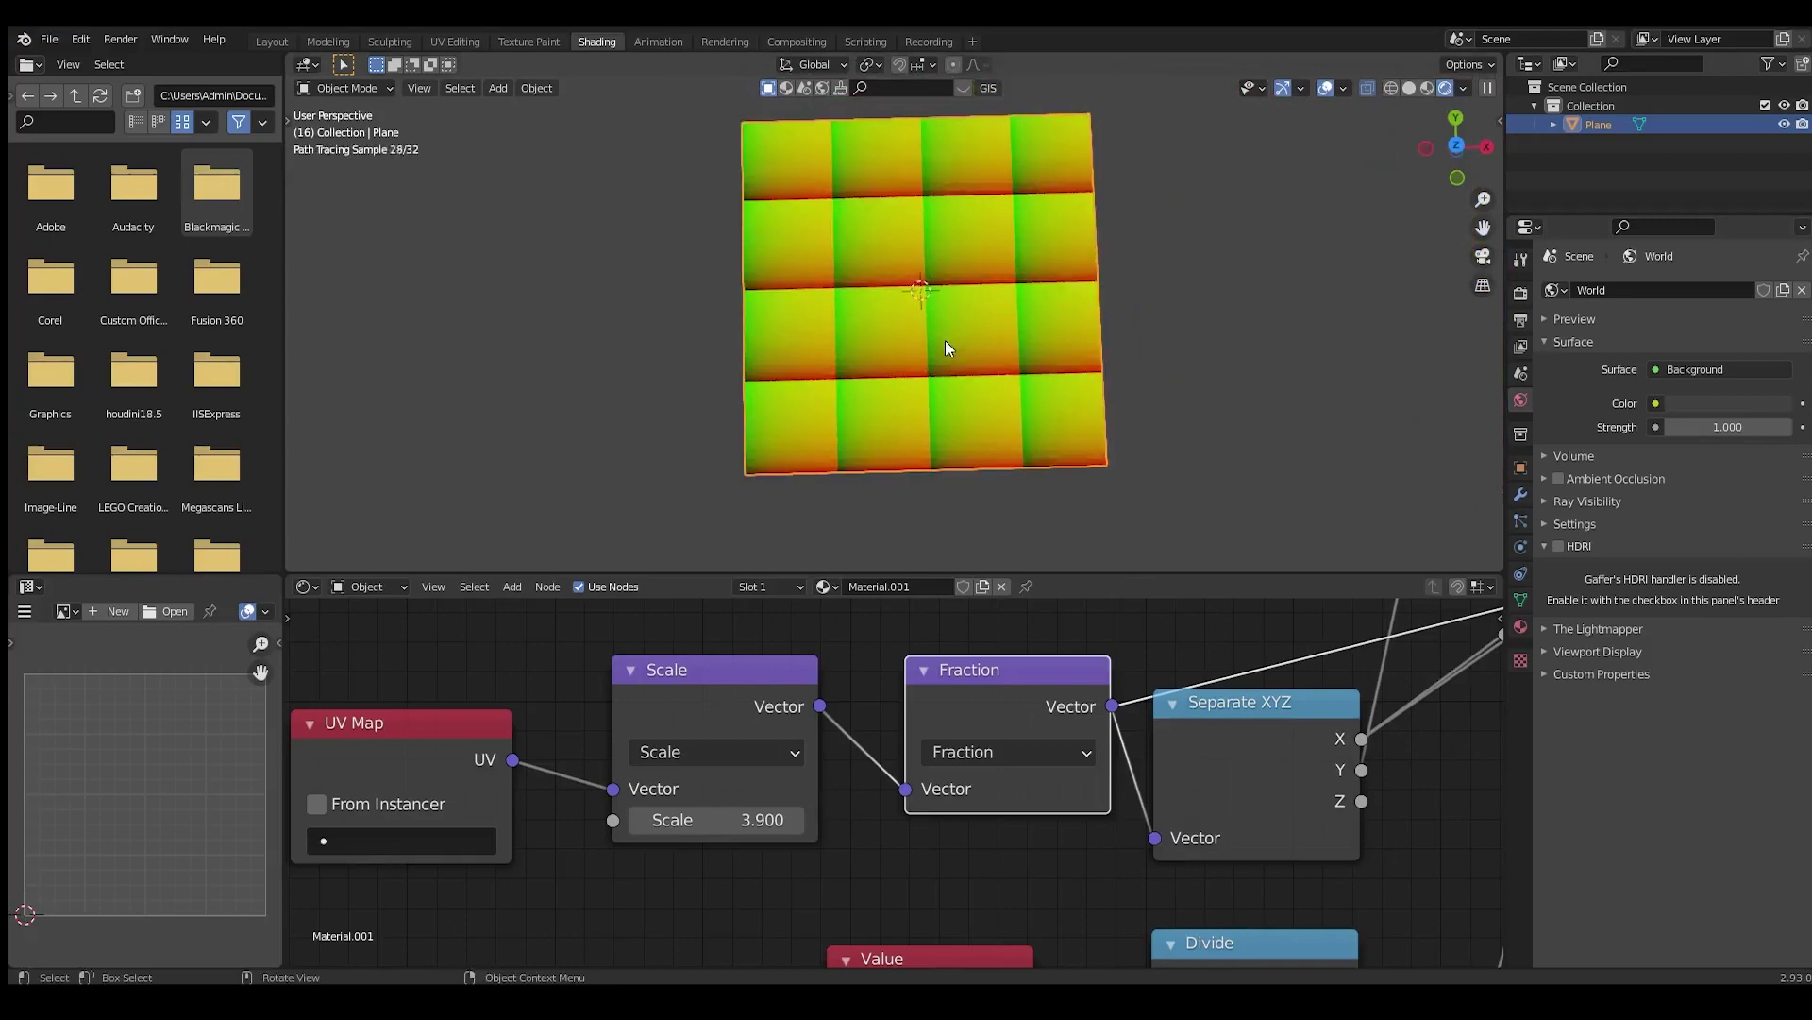
scroll(827, 753, "down", 3)
scroll(984, 751, "up", 2)
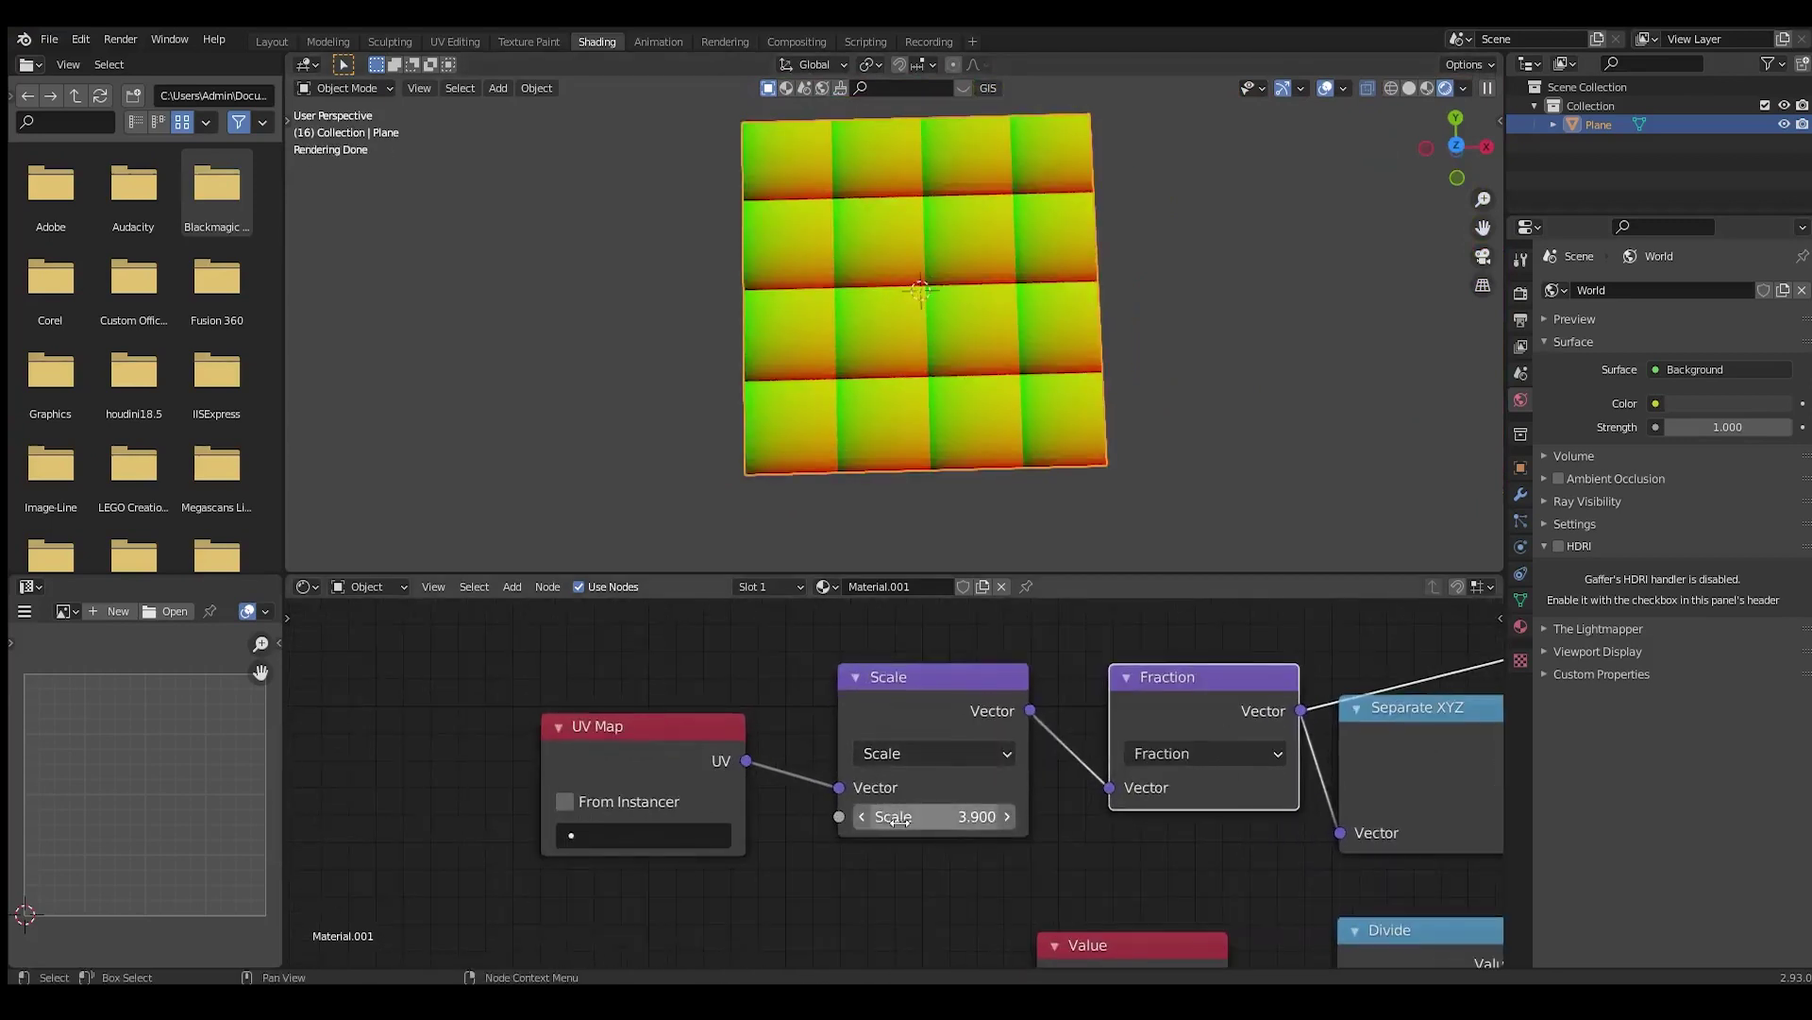
left_click_drag(883, 817, 984, 789)
Preview the Multiply node's combined pixel pattern on the plane
scroll(1164, 725, "down", 5)
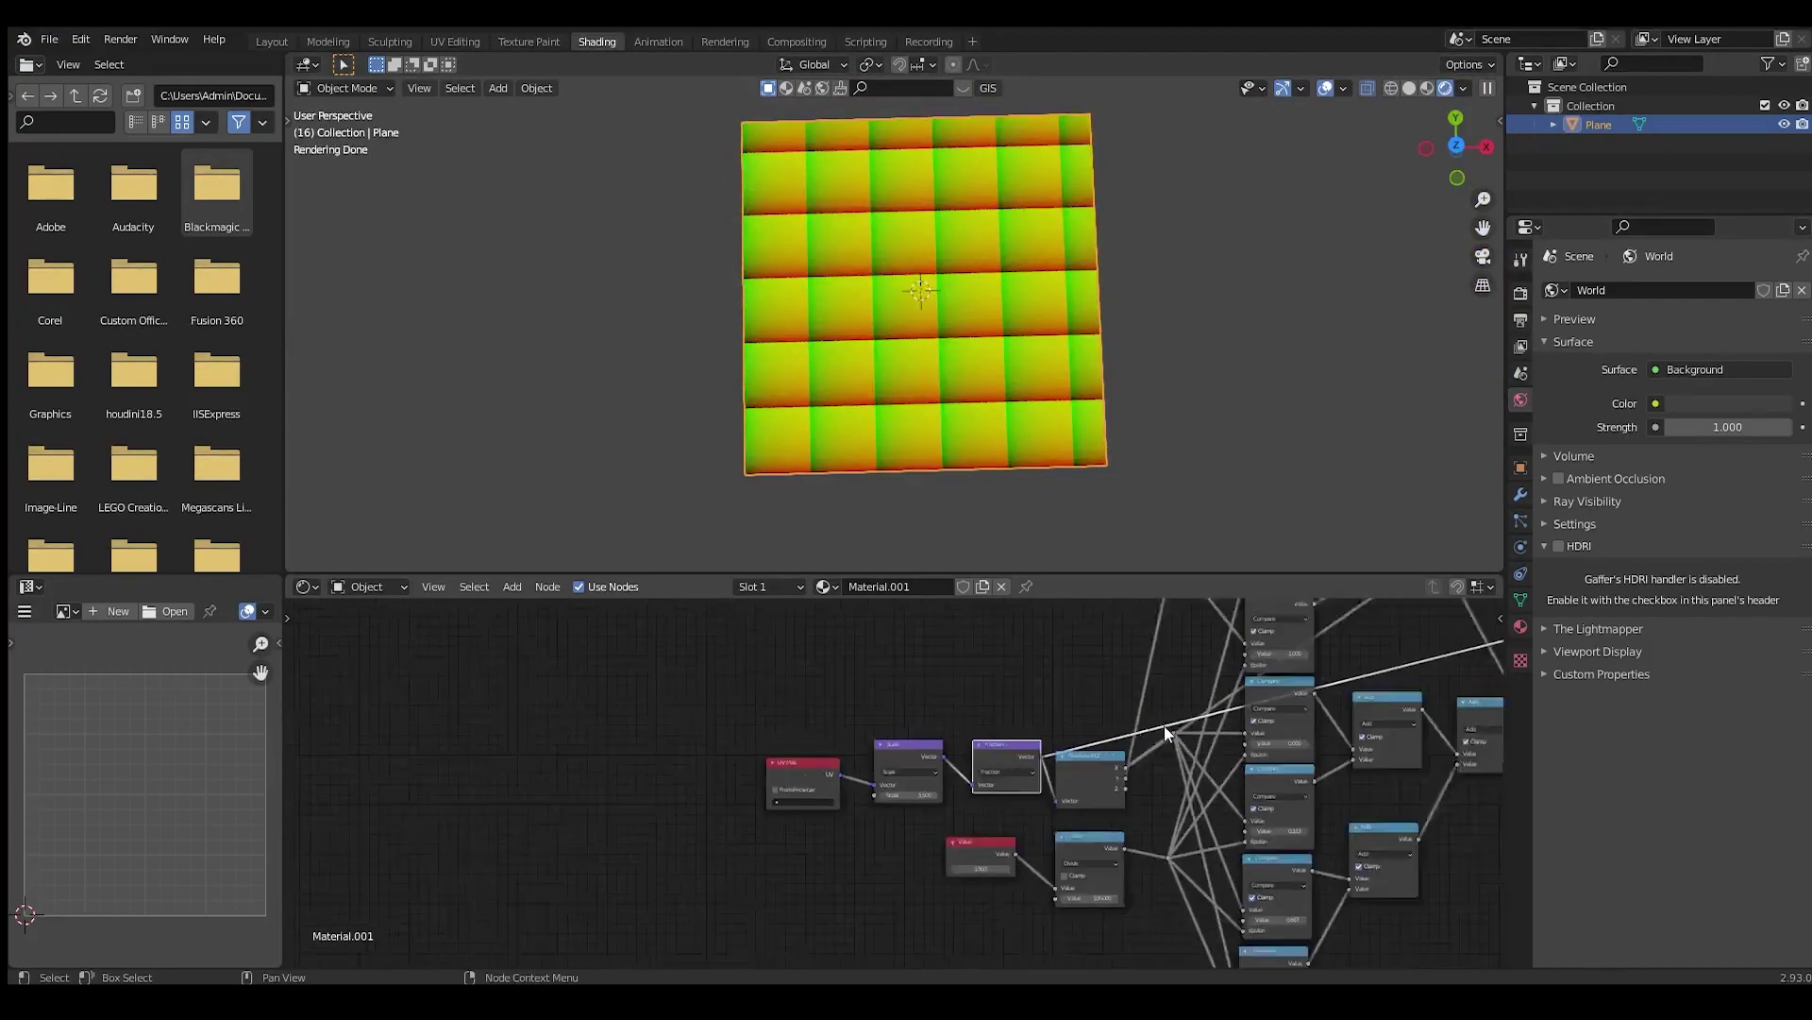
scroll(1038, 746, "up", 2)
scroll(906, 759, "down", 1)
scroll(906, 759, "down", 2)
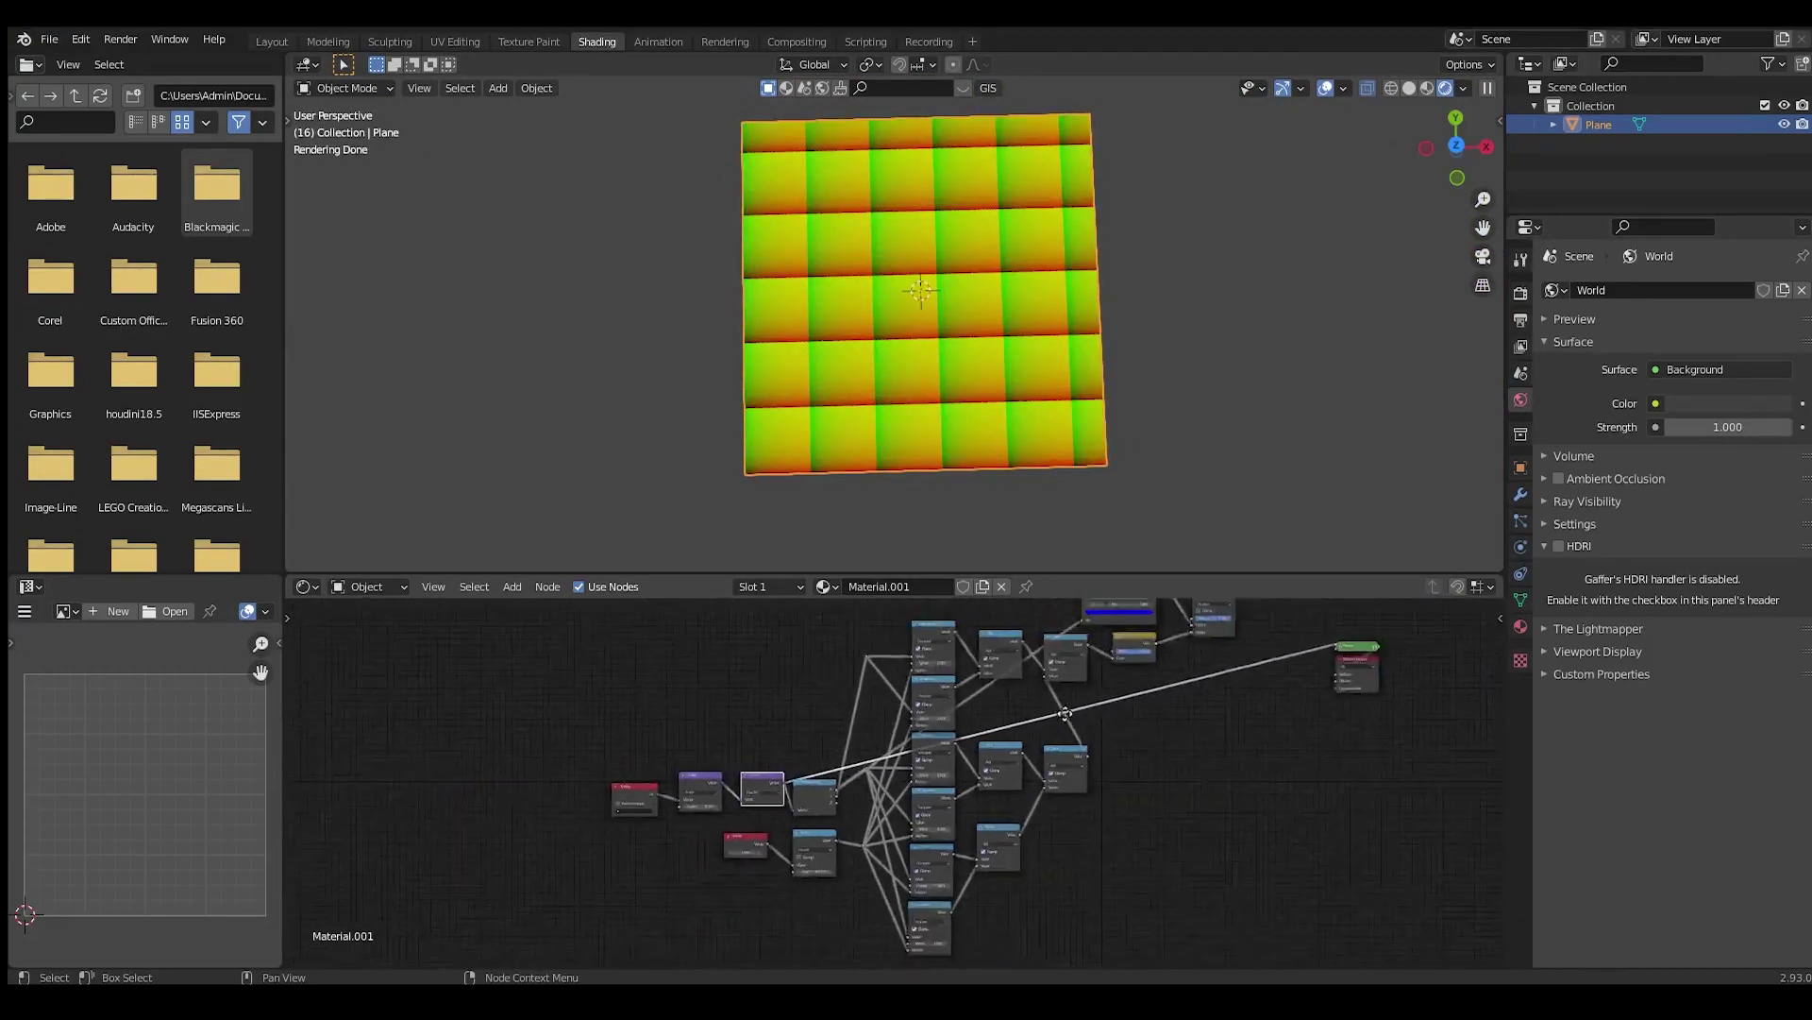
scroll(1014, 714, "up", 3)
scroll(800, 768, "up", 2)
scroll(801, 769, "down", 3)
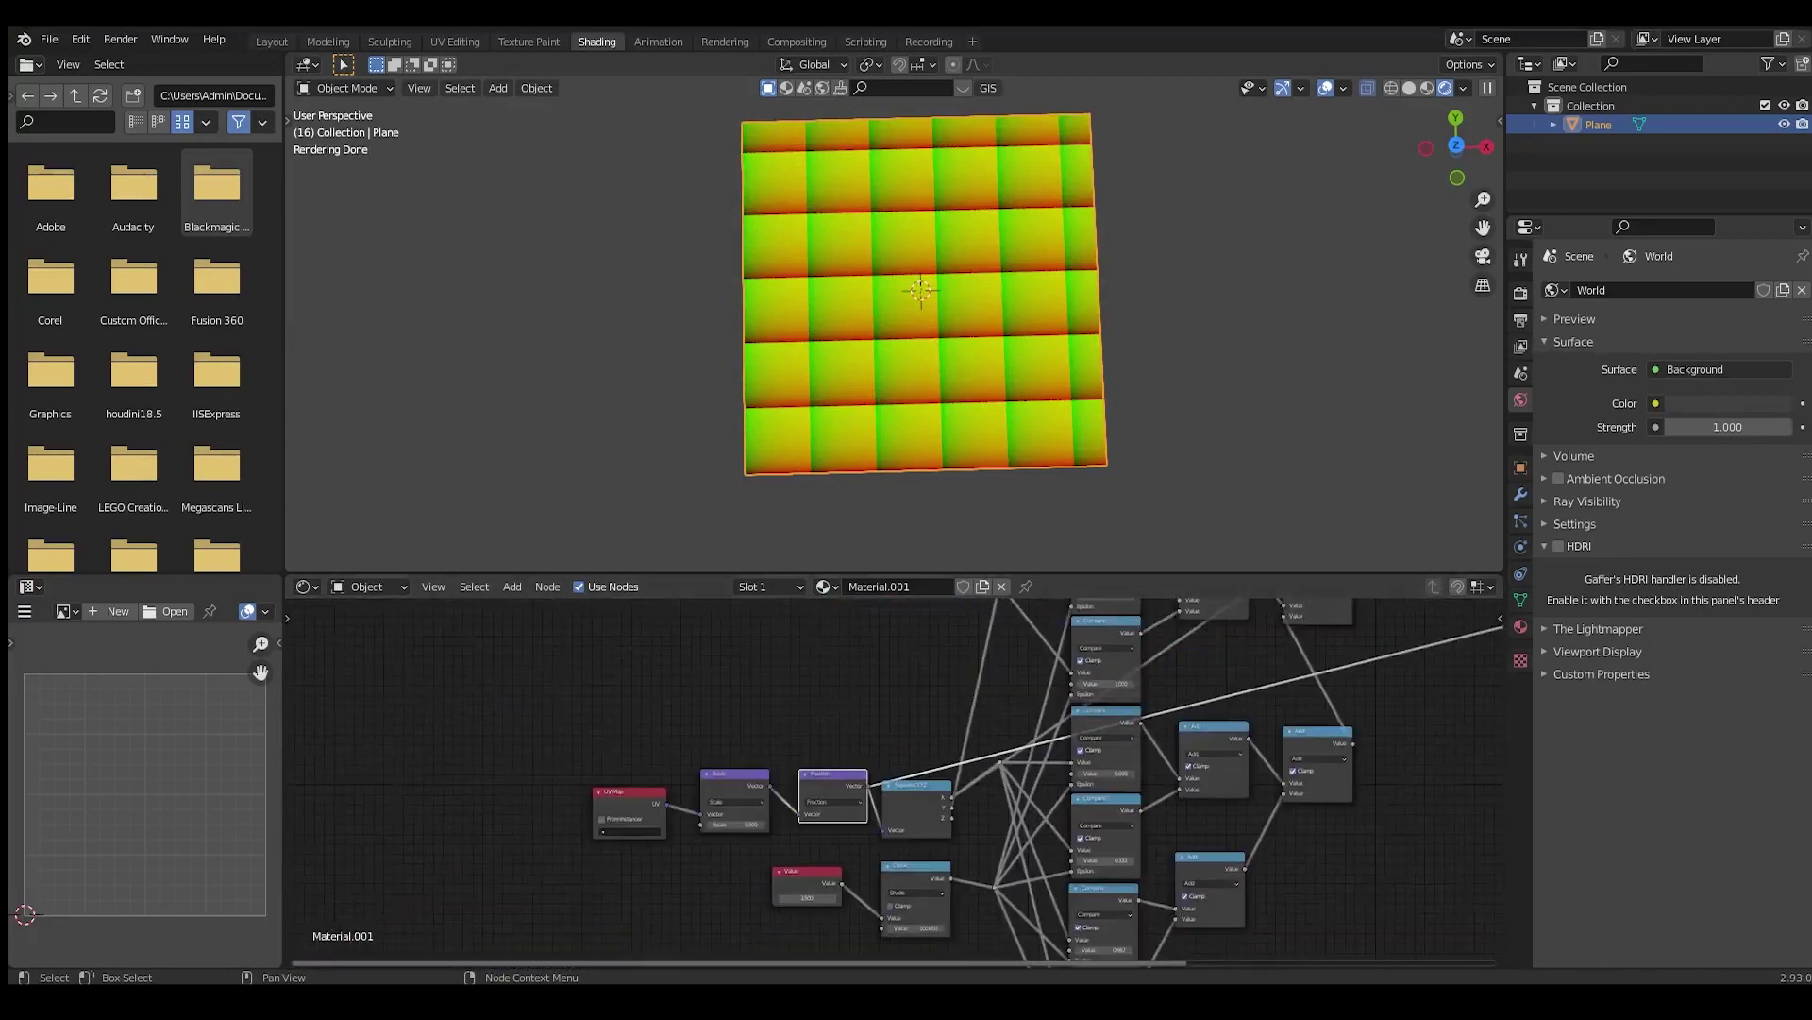
scroll(925, 897, "up", 4)
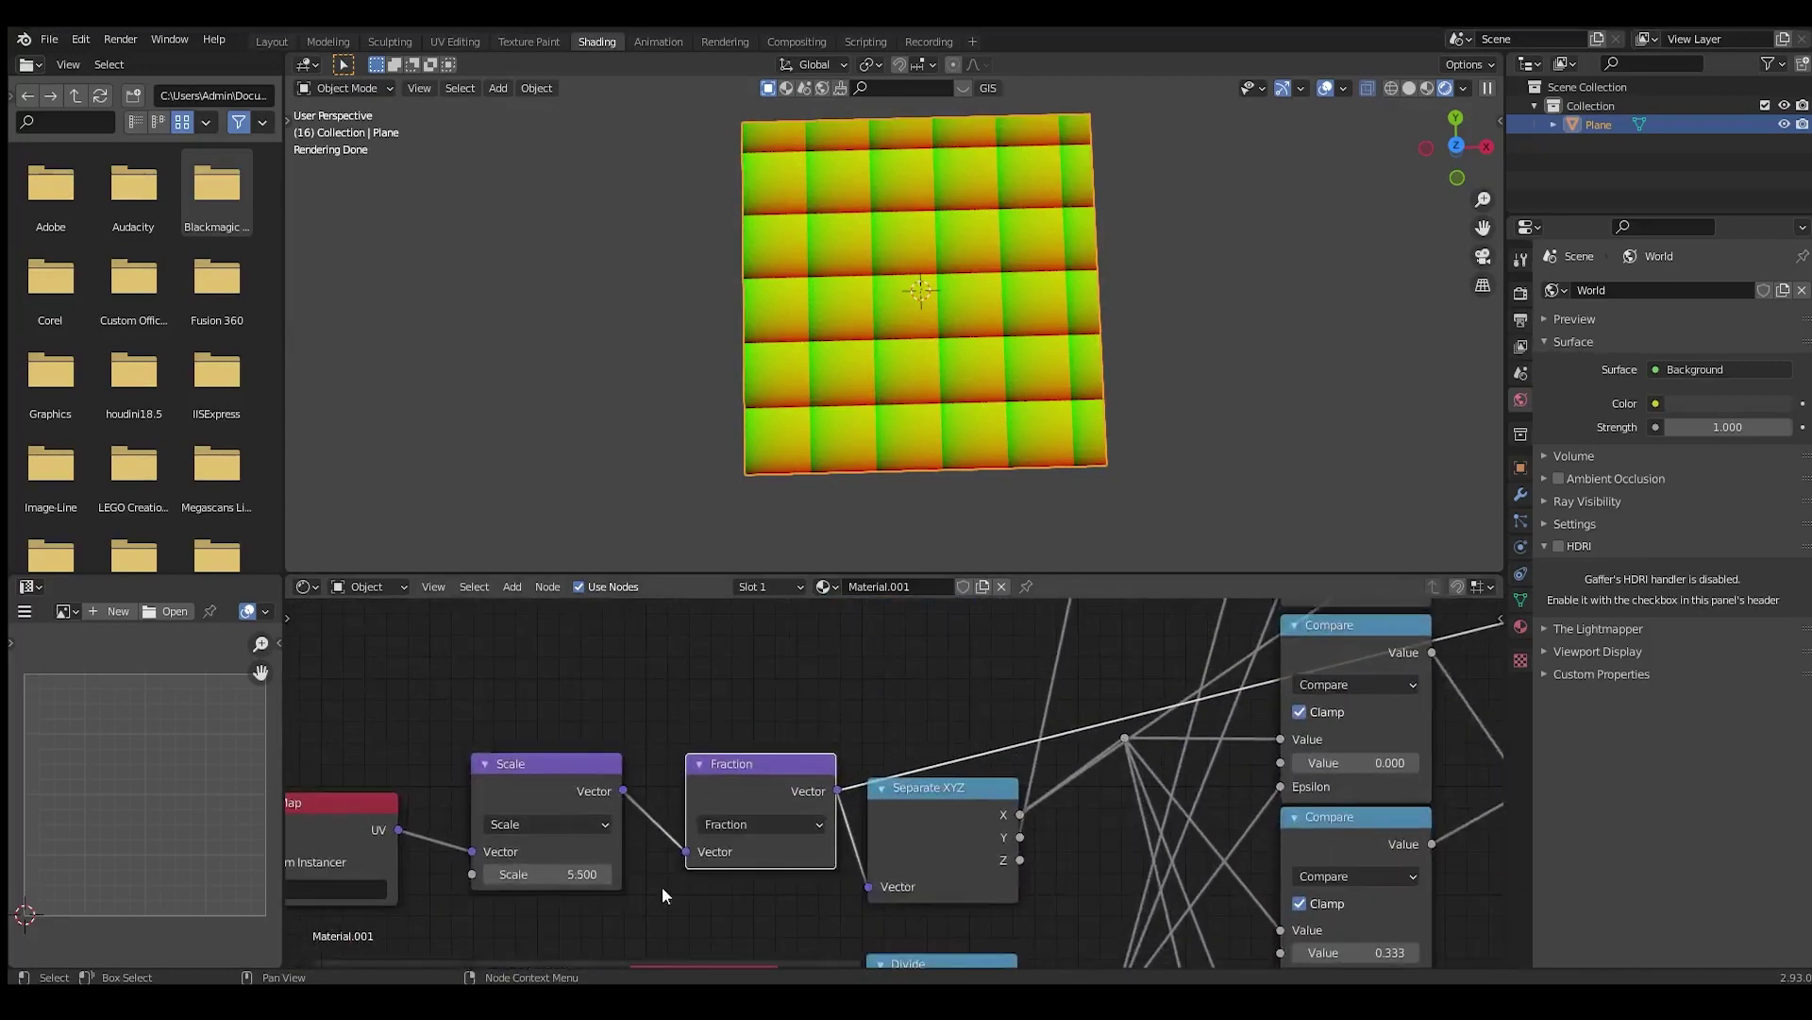
scroll(660, 886, "down", 4)
scroll(966, 774, "up", 3)
left_click(997, 694, "ctrl+shift")
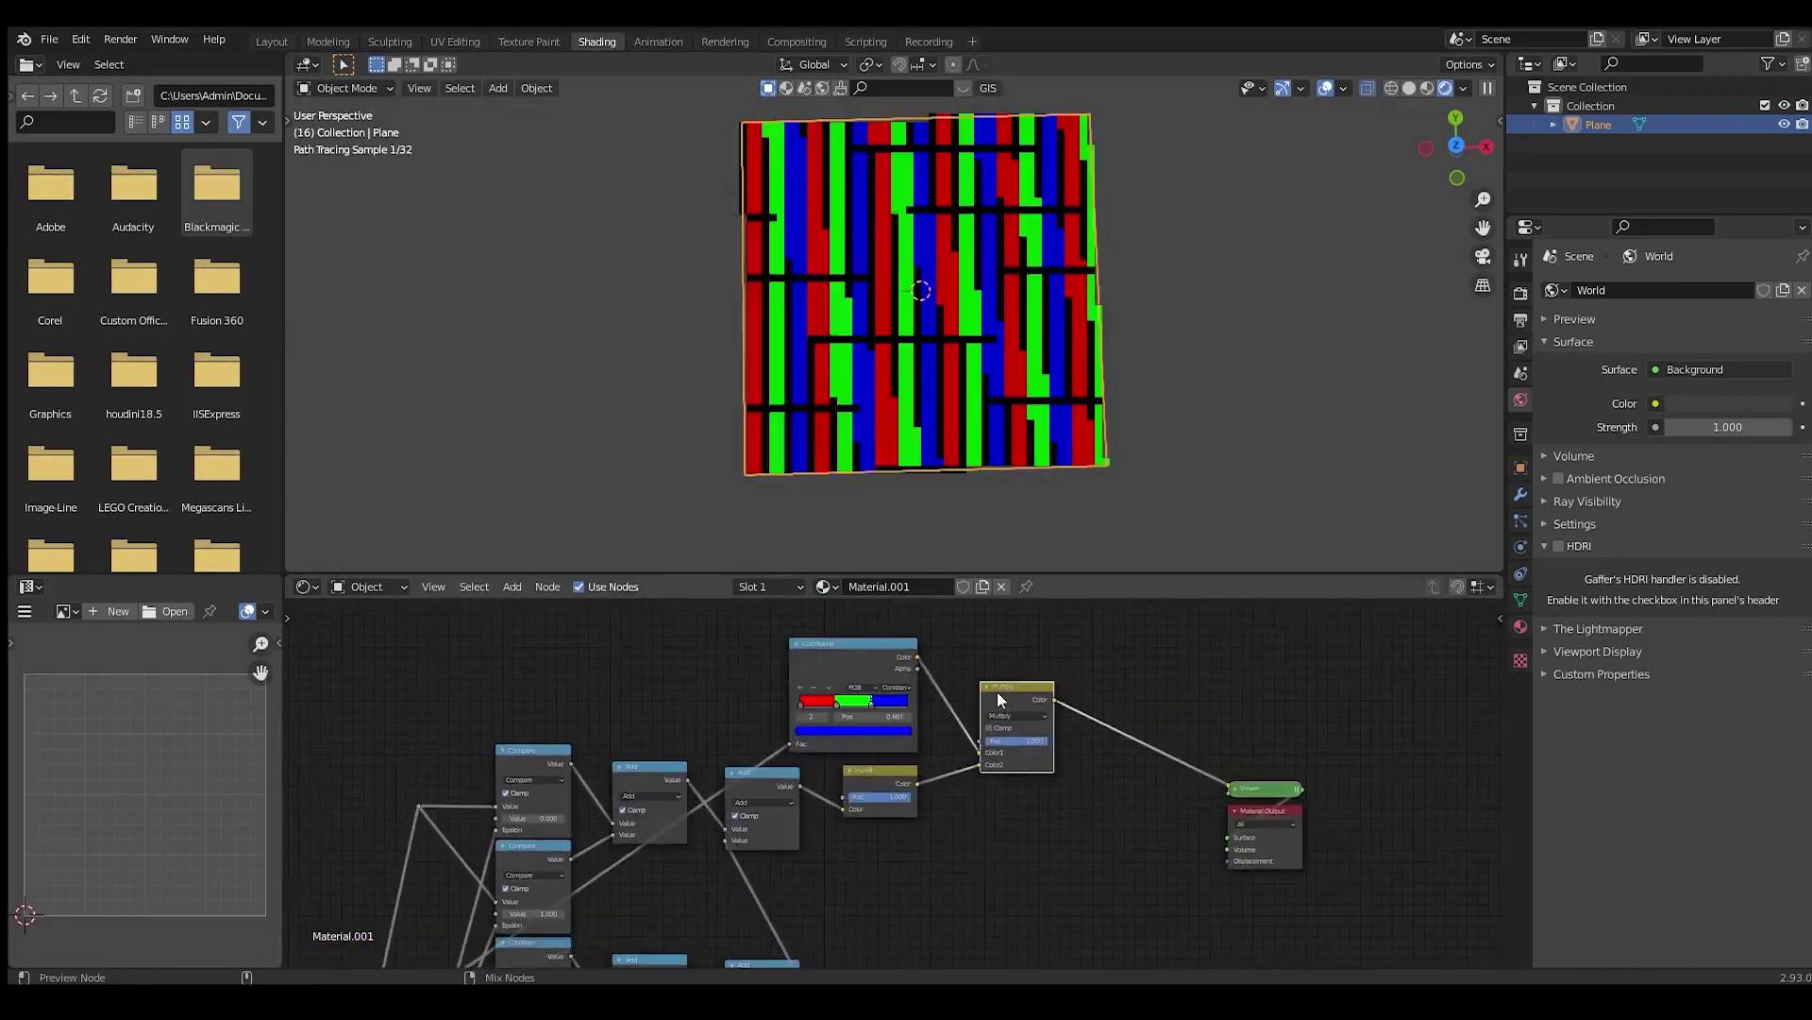
Try a factor of 87.3 on the Scale node that feeds Fraction
scroll(728, 809, "down", 4)
middle_click_drag(728, 809, 1345, 681)
scroll(1199, 939, "up", 10)
middle_click_drag(1087, 823, 1001, 912)
scroll(908, 760, "up", 3)
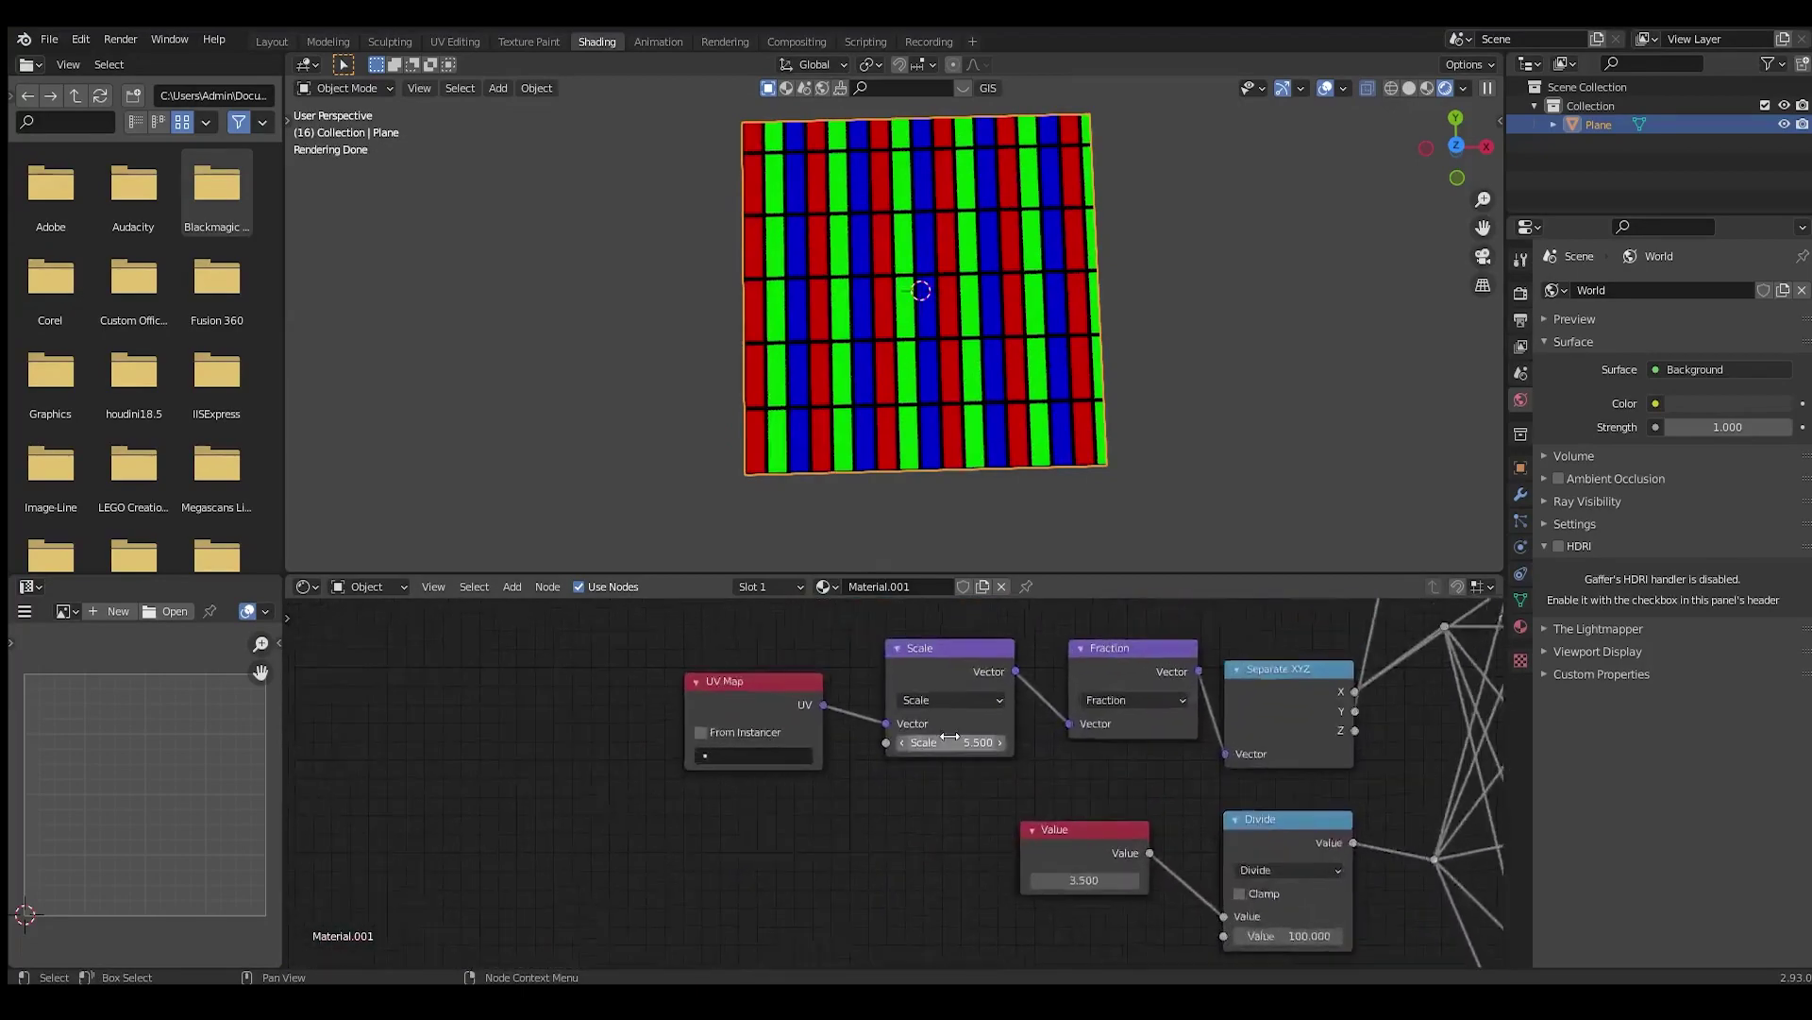
left_click_drag(944, 736, 1133, 736)
left_click_drag(1000, 736, 1038, 736)
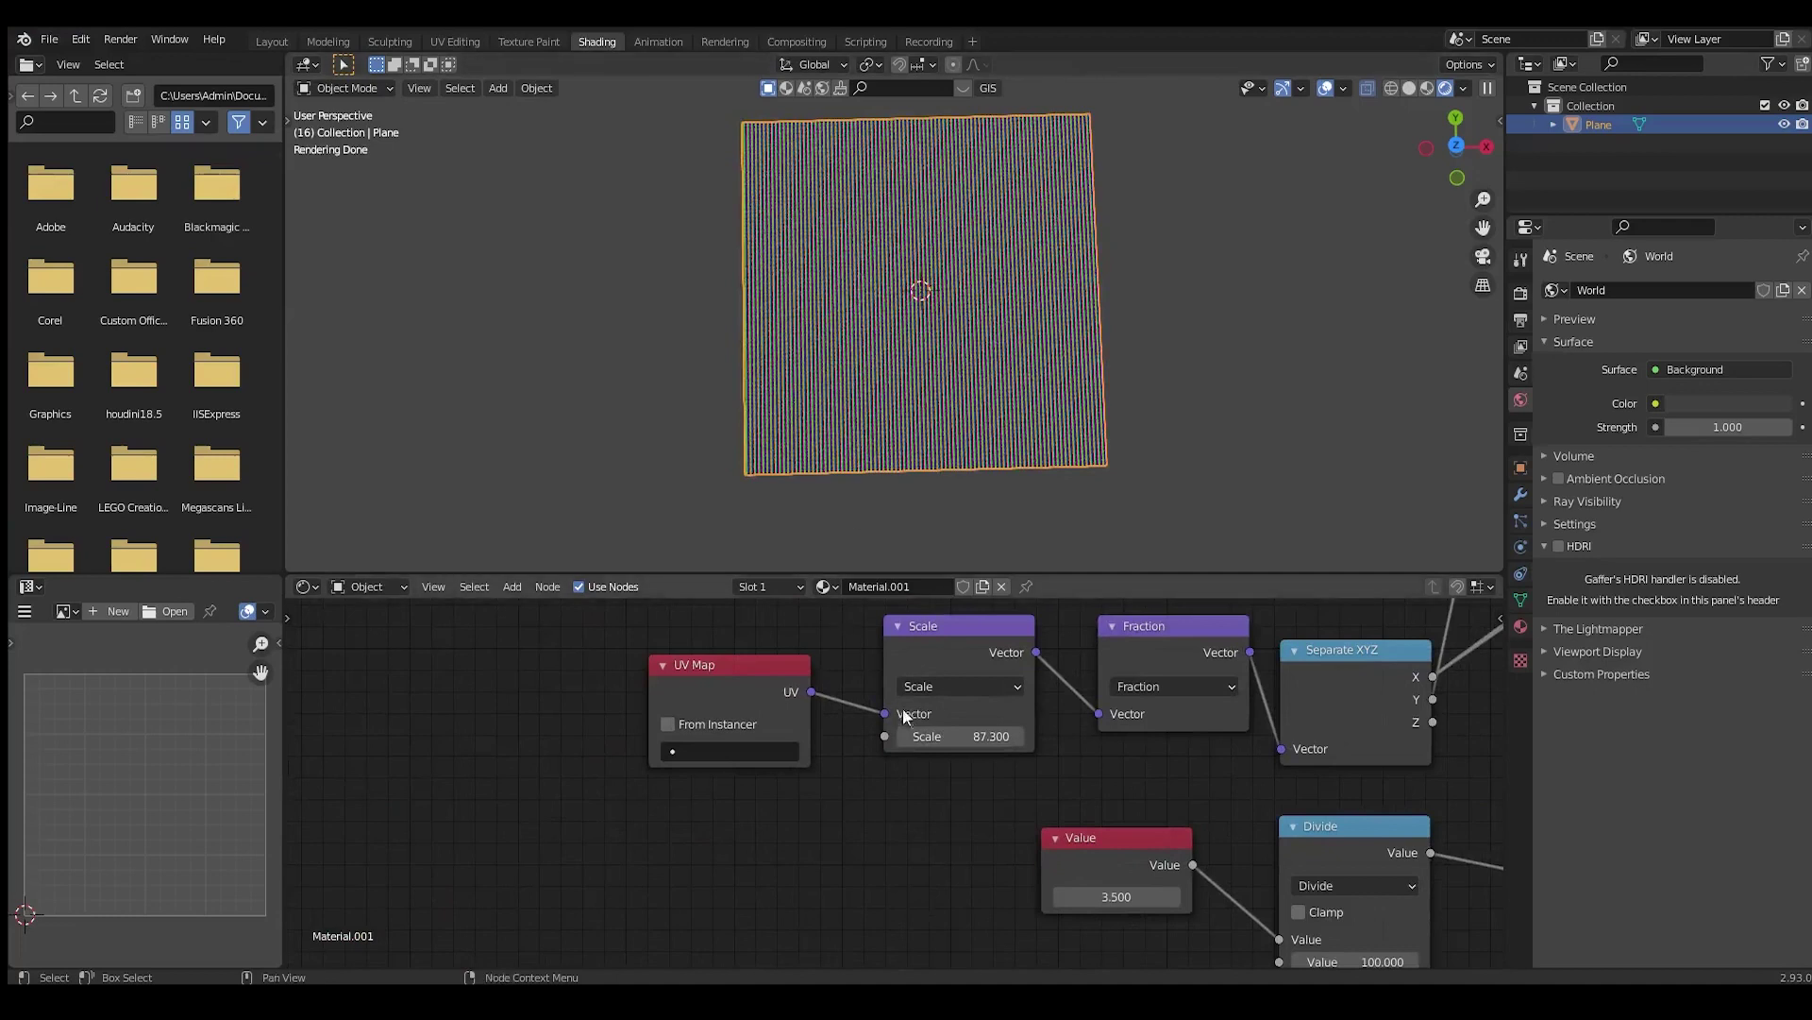
Set the Scale node's factor to 10 and move the UV Map node farther away from it
left_click(932, 737)
type("10")
key("Return")
scroll(995, 855, "down", 3)
scroll(802, 704, "up", 3)
left_click_drag(803, 704, 754, 652)
scroll(1008, 786, "down", 8)
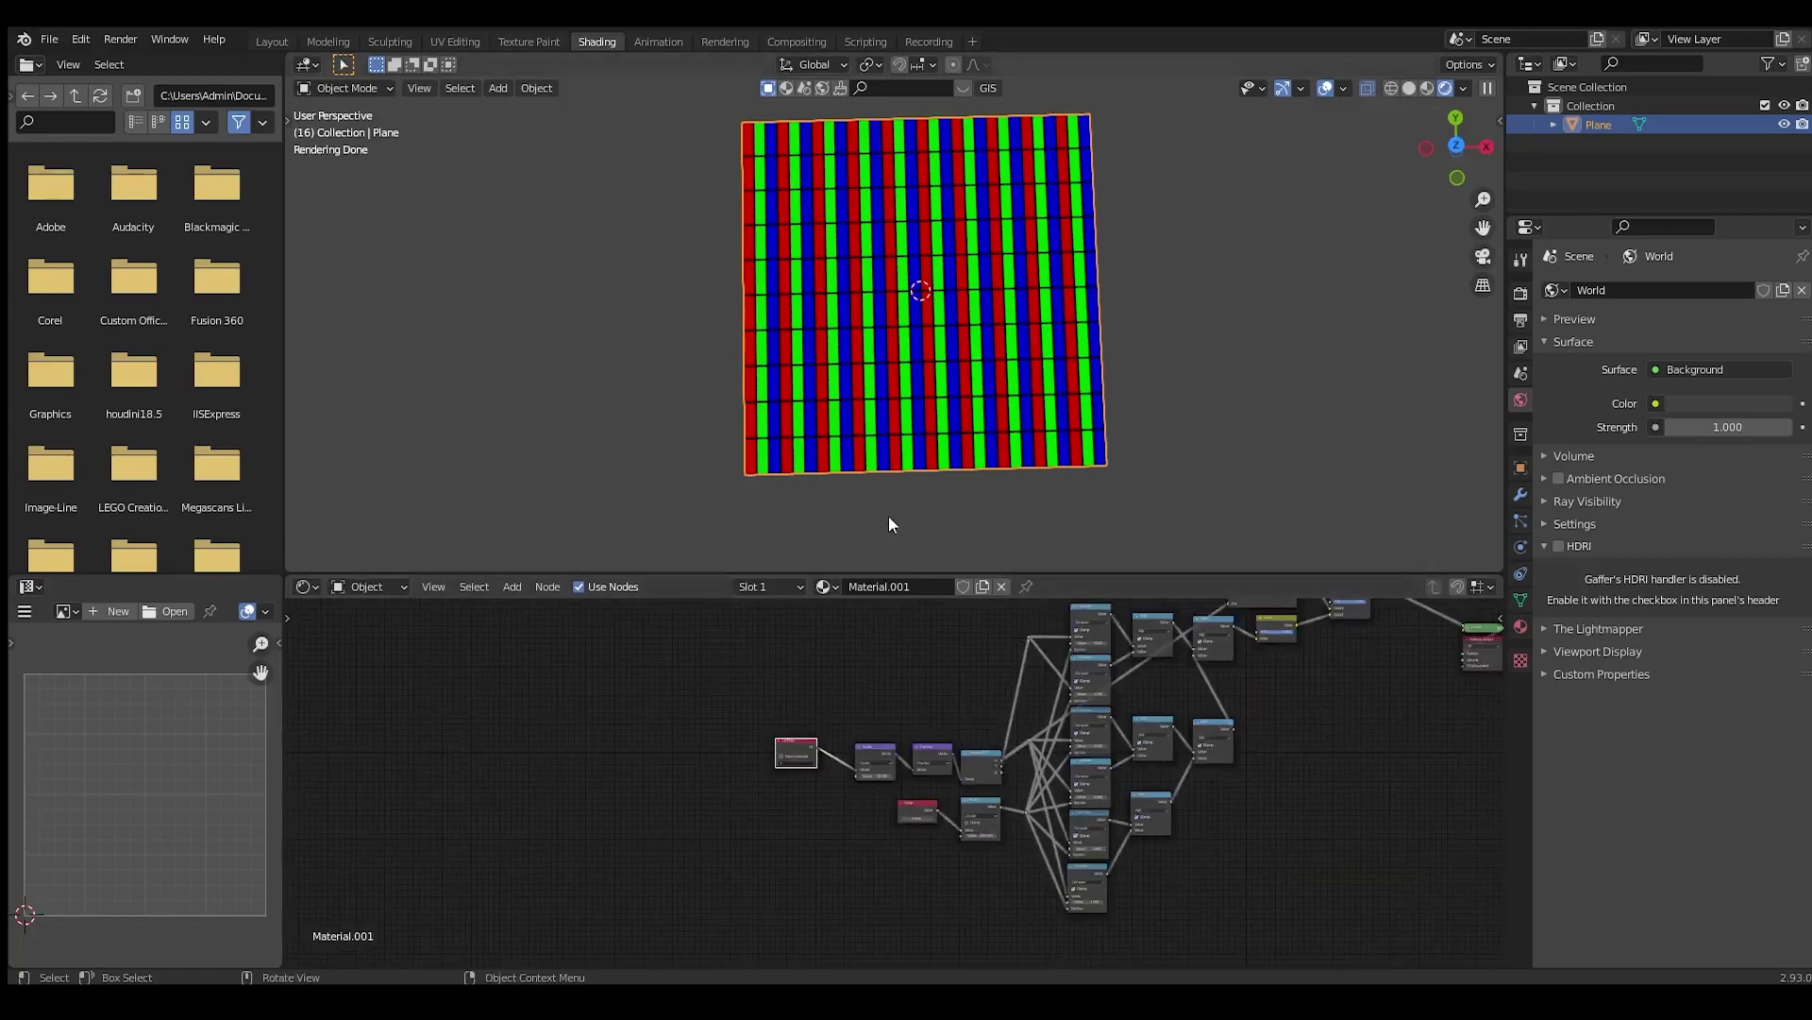
scroll(881, 837, "up", 6)
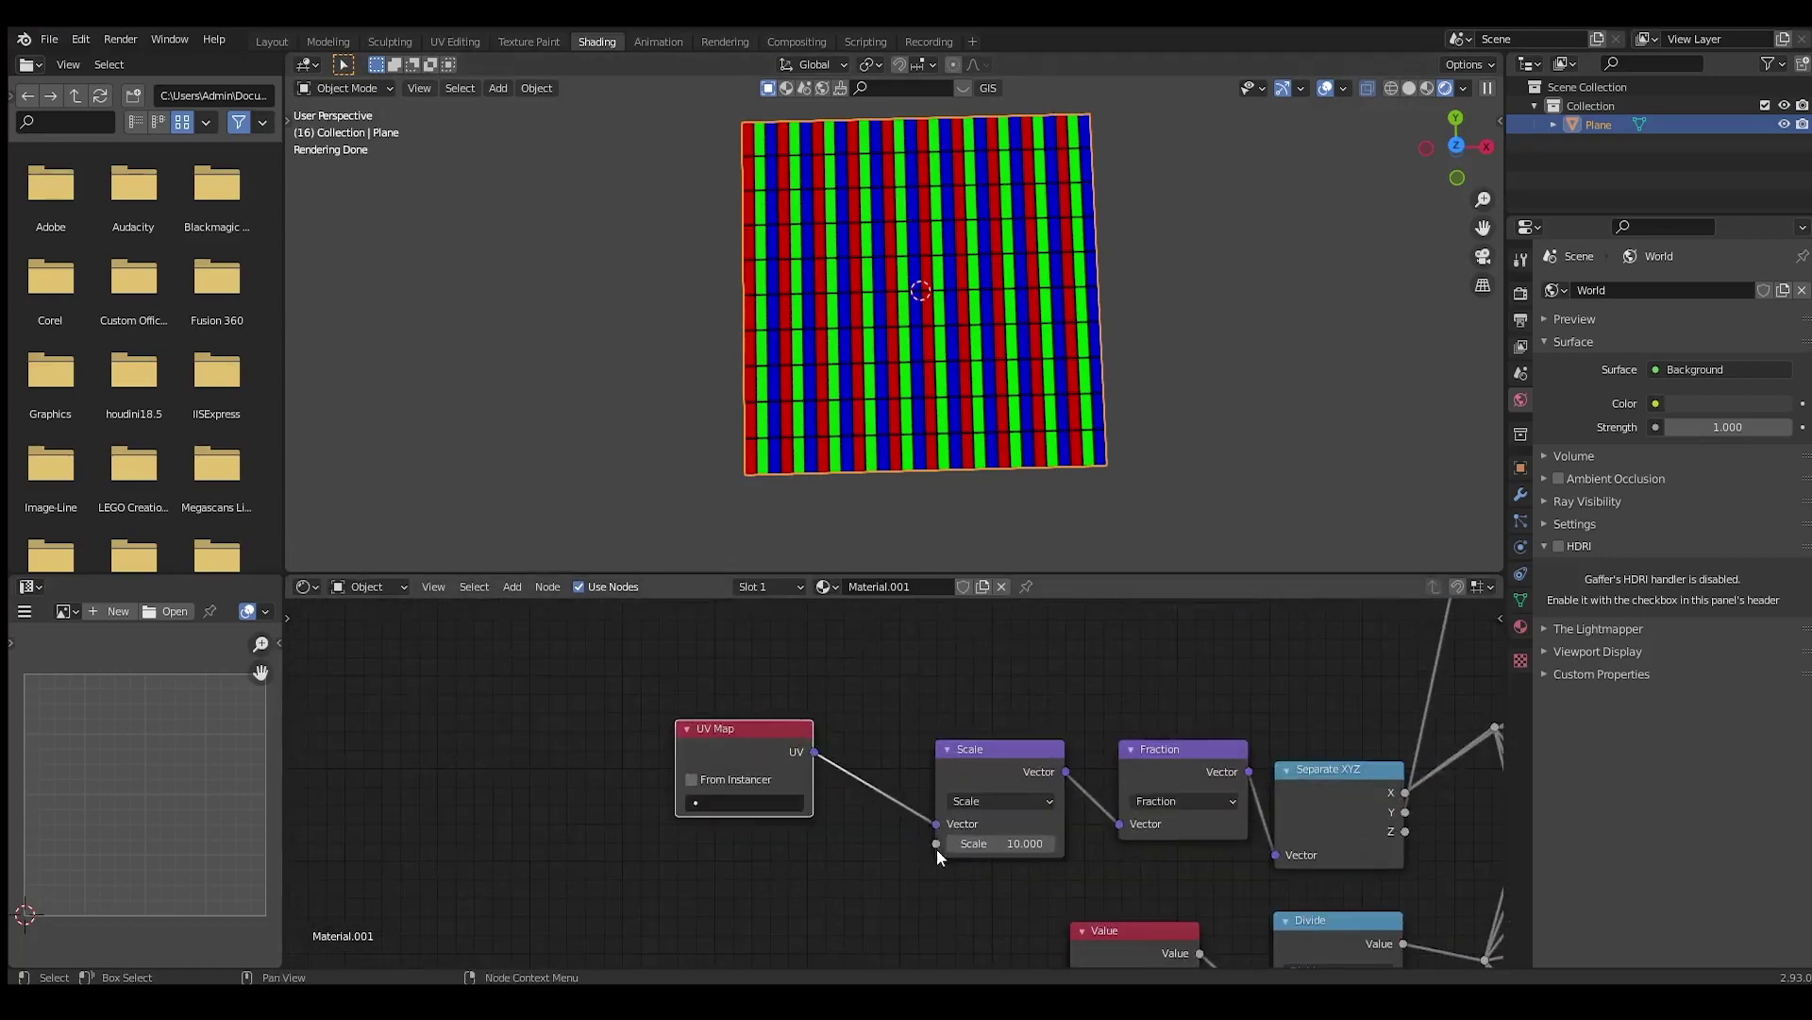
Move the Value node that feeds Divide horizontally to widen the gap between the two nodes
mouse_move(933, 843)
left_mouse_down()
mouse_move(853, 855)
mouse_move(931, 845)
left_mouse_up()
scroll(940, 843, "down", 4)
middle_click_drag(948, 842, 765, 732)
scroll(765, 731, "up", 4)
left_click_drag(804, 768, 765, 768)
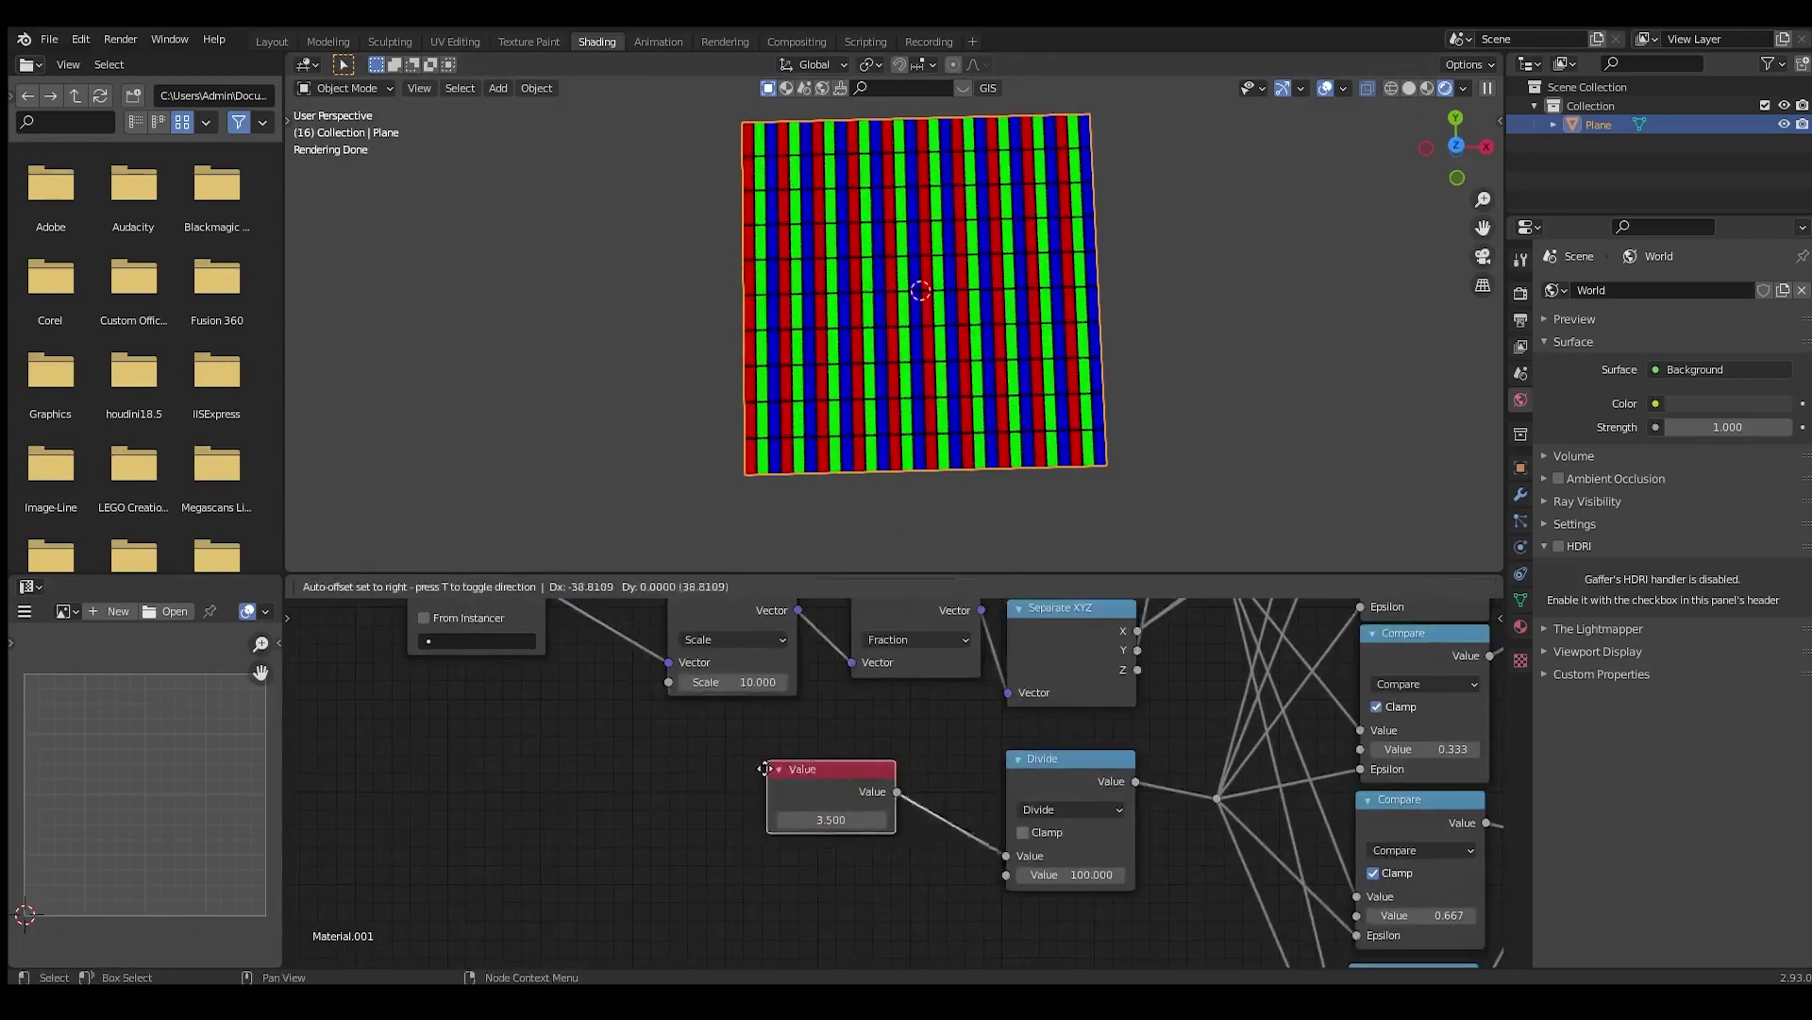
left_click(764, 769)
Duplicate the Value node below UV Map, set the copy to 10, and connect it to the Scale node's factor input
scroll(819, 780, "up", 4)
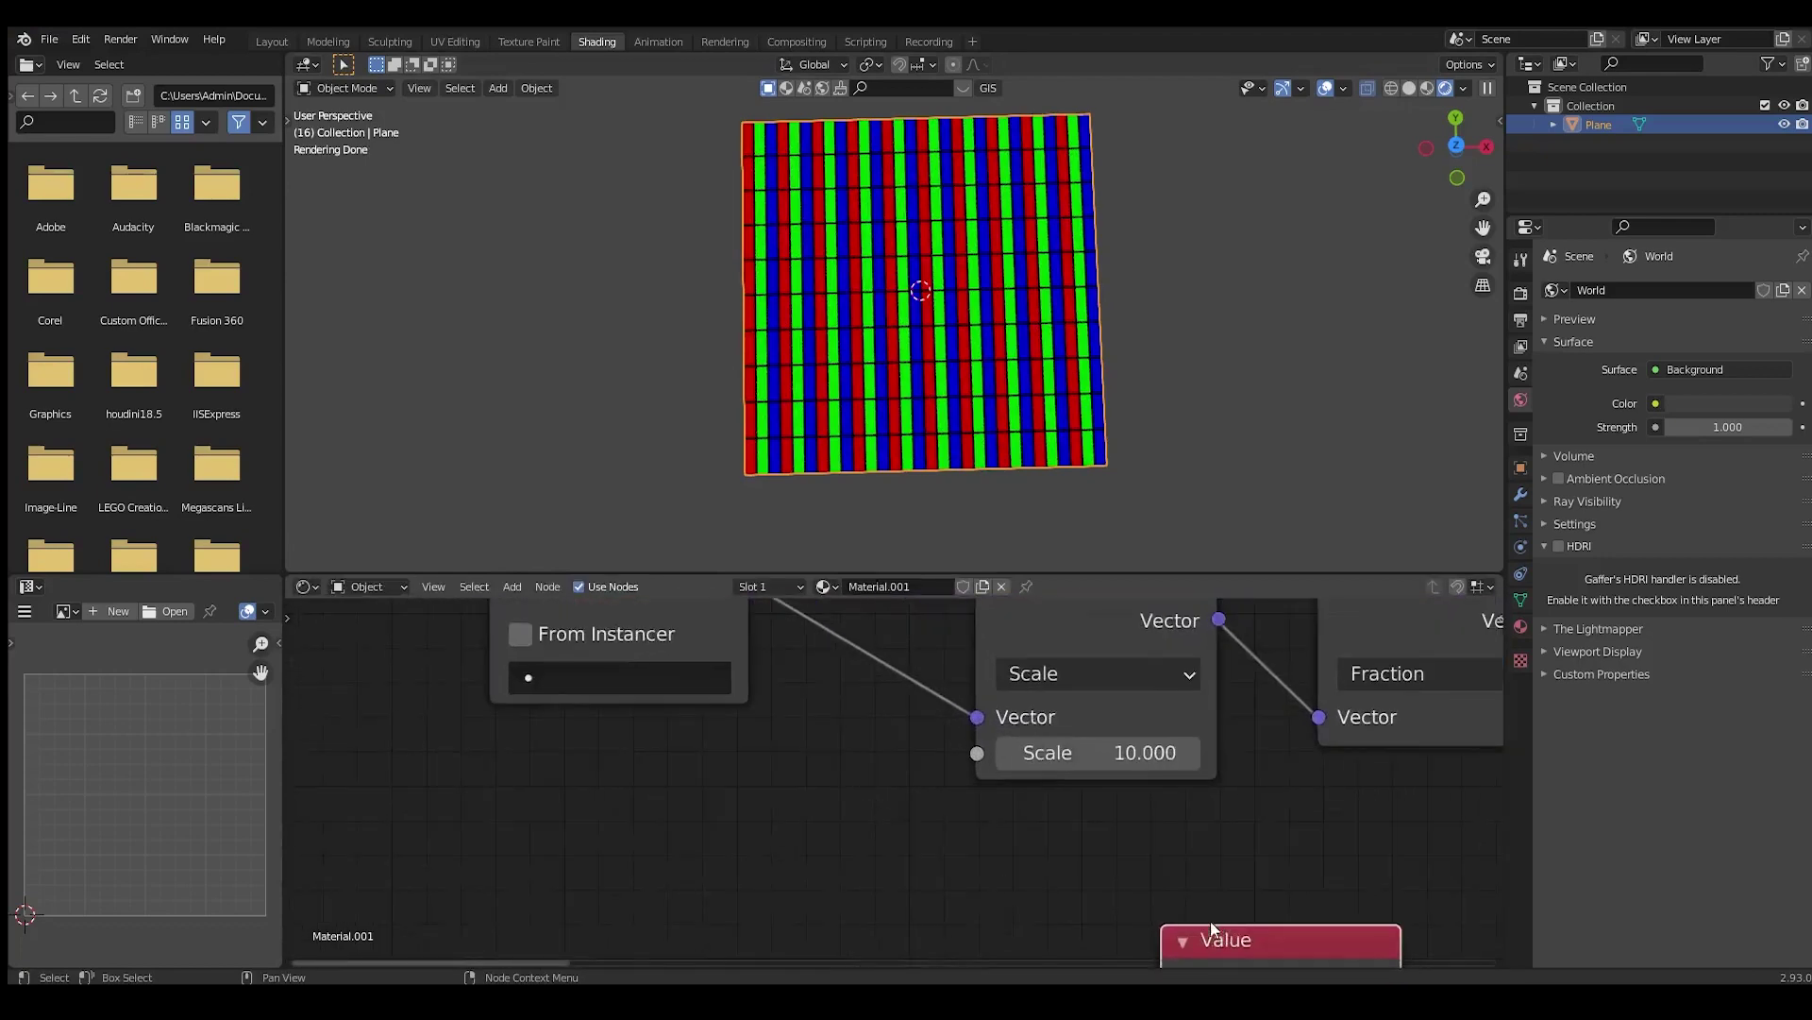
scroll(1213, 930, "down", 2)
key("shift+d")
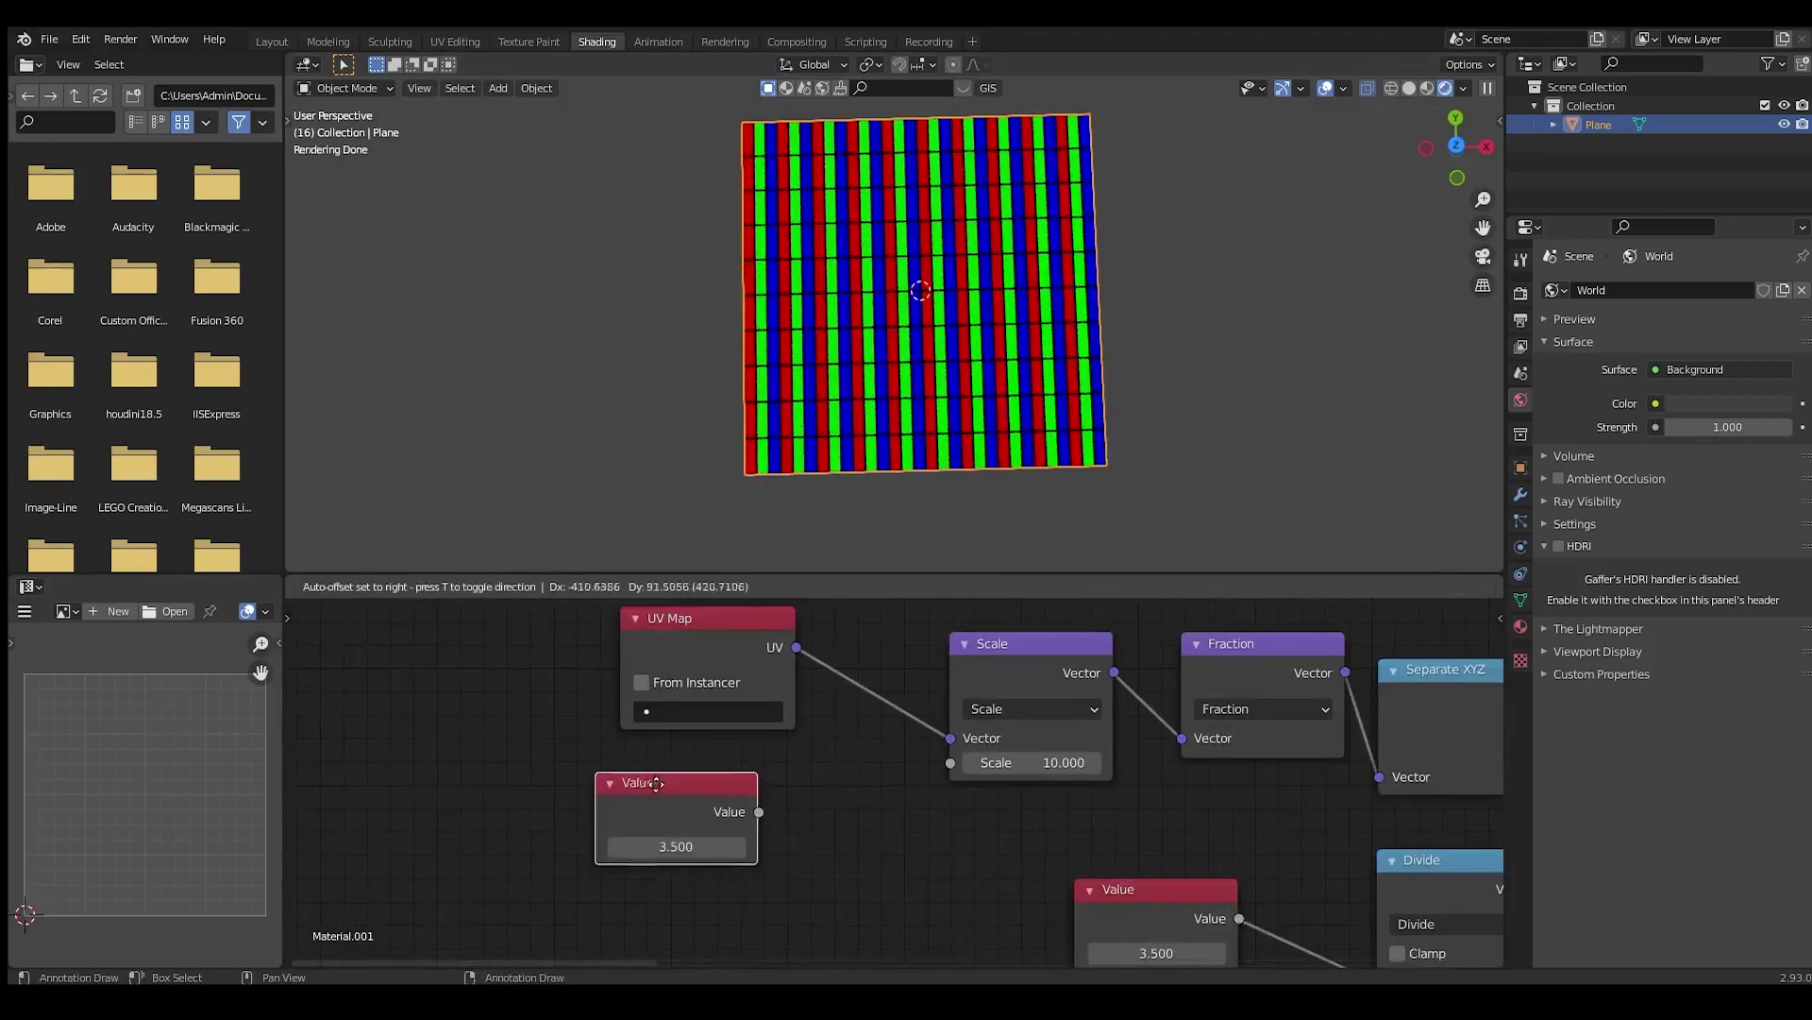
left_click(667, 780)
left_click(695, 841)
type("10")
key("Return")
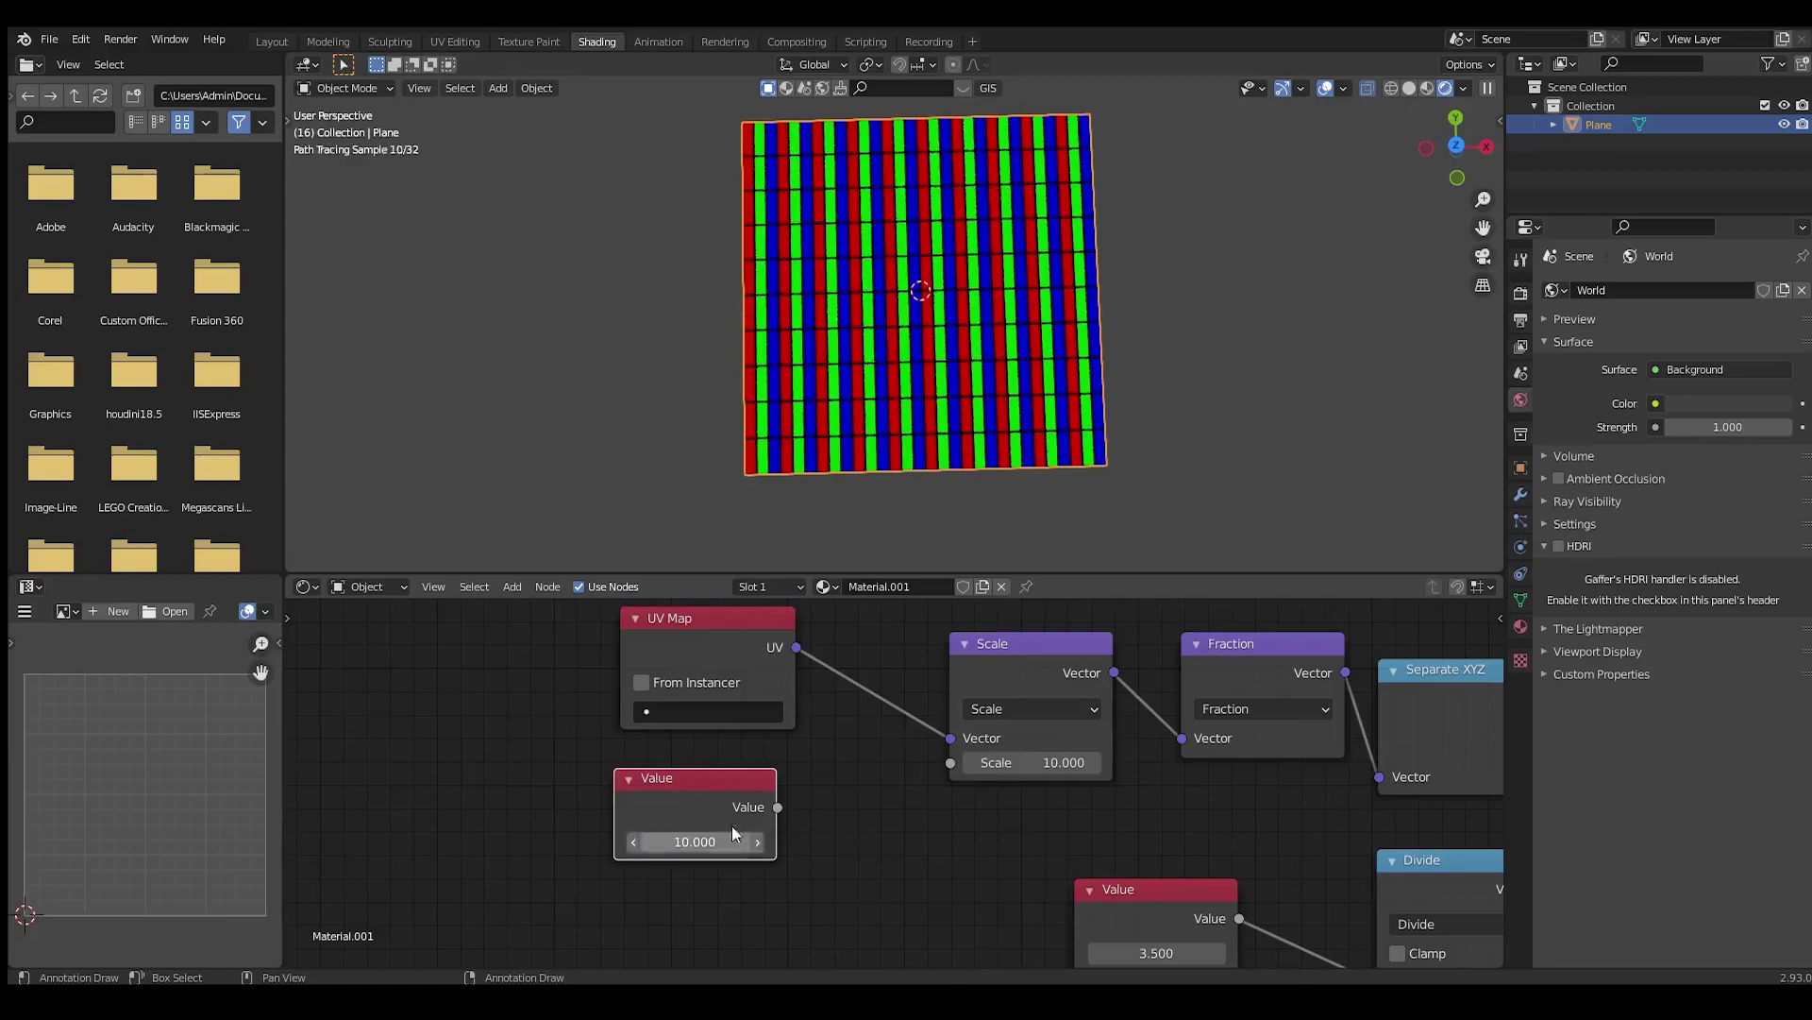
left_click_drag(778, 806, 951, 763)
Examine the full node tree and the repeated RGB pixel pattern on the plane from an angled close view
scroll(1078, 812, "down", 2)
scroll(1078, 812, "down", 4)
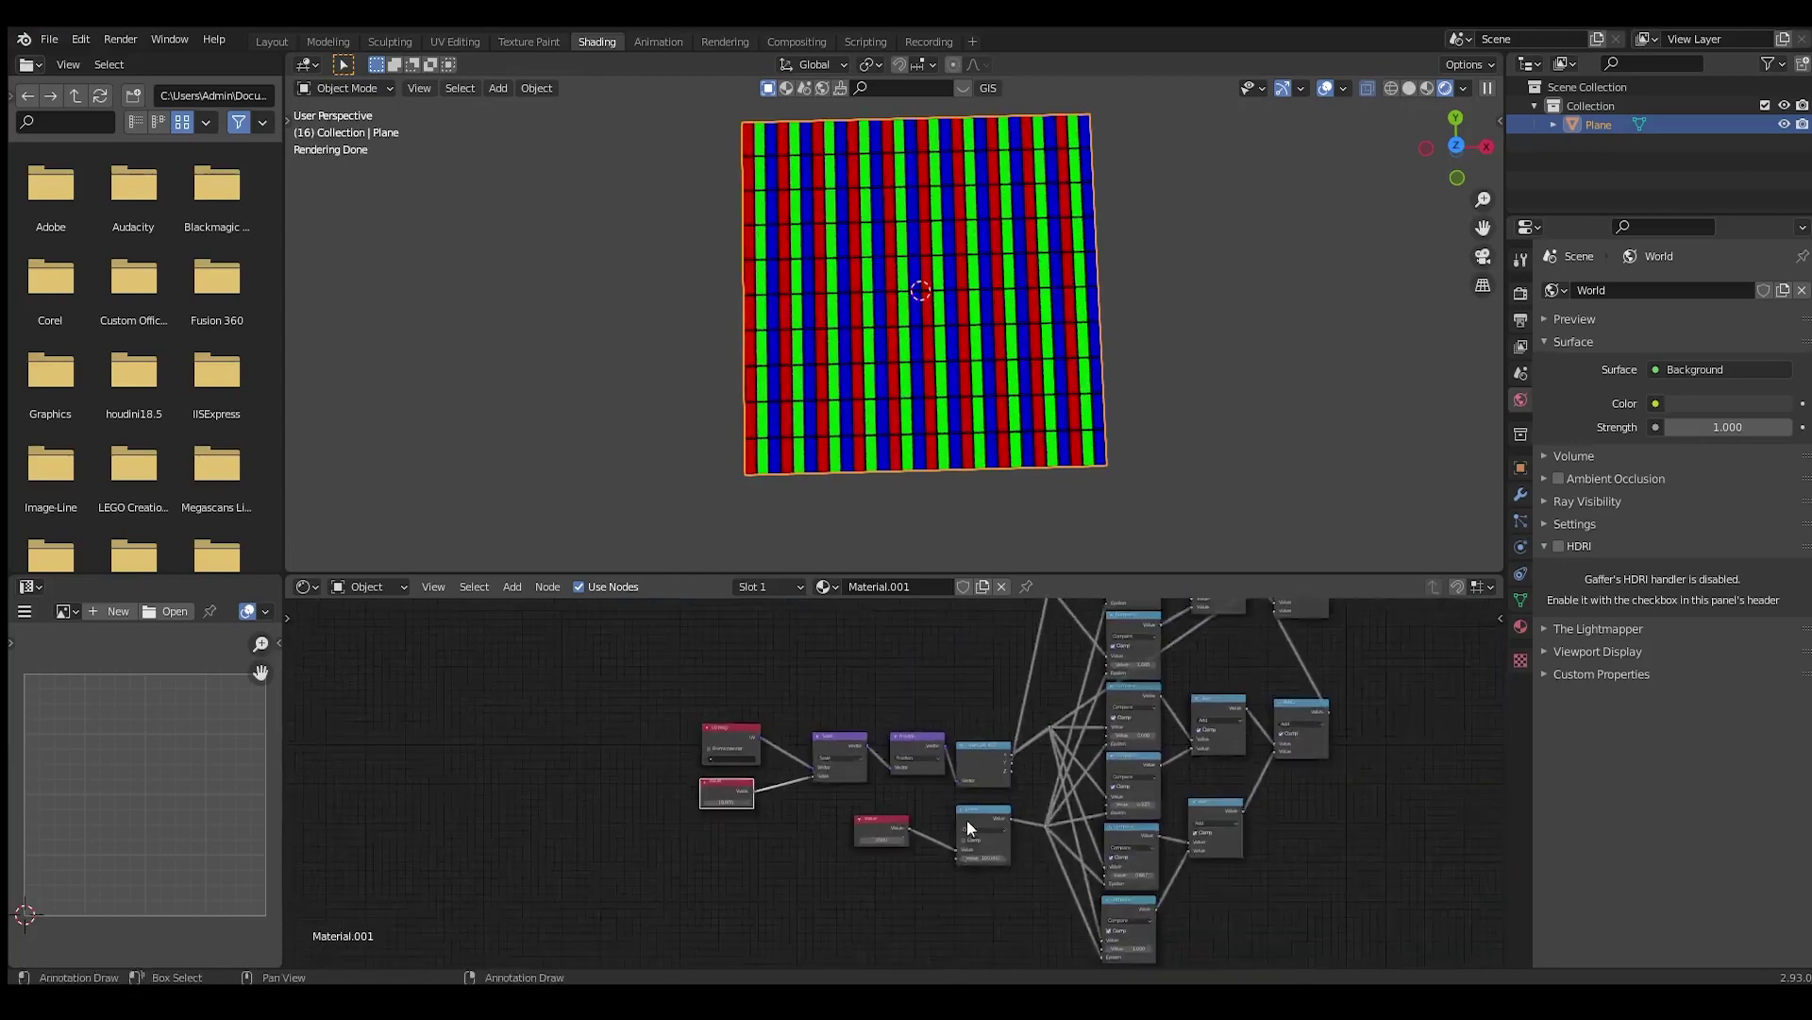
middle_click_drag(1095, 815, 1382, 770)
scroll(1382, 770, "up", 4)
scroll(1321, 755, "down", 8)
middle_click_drag(1264, 731, 861, 844)
scroll(860, 844, "up", 6)
scroll(859, 835, "up", 2)
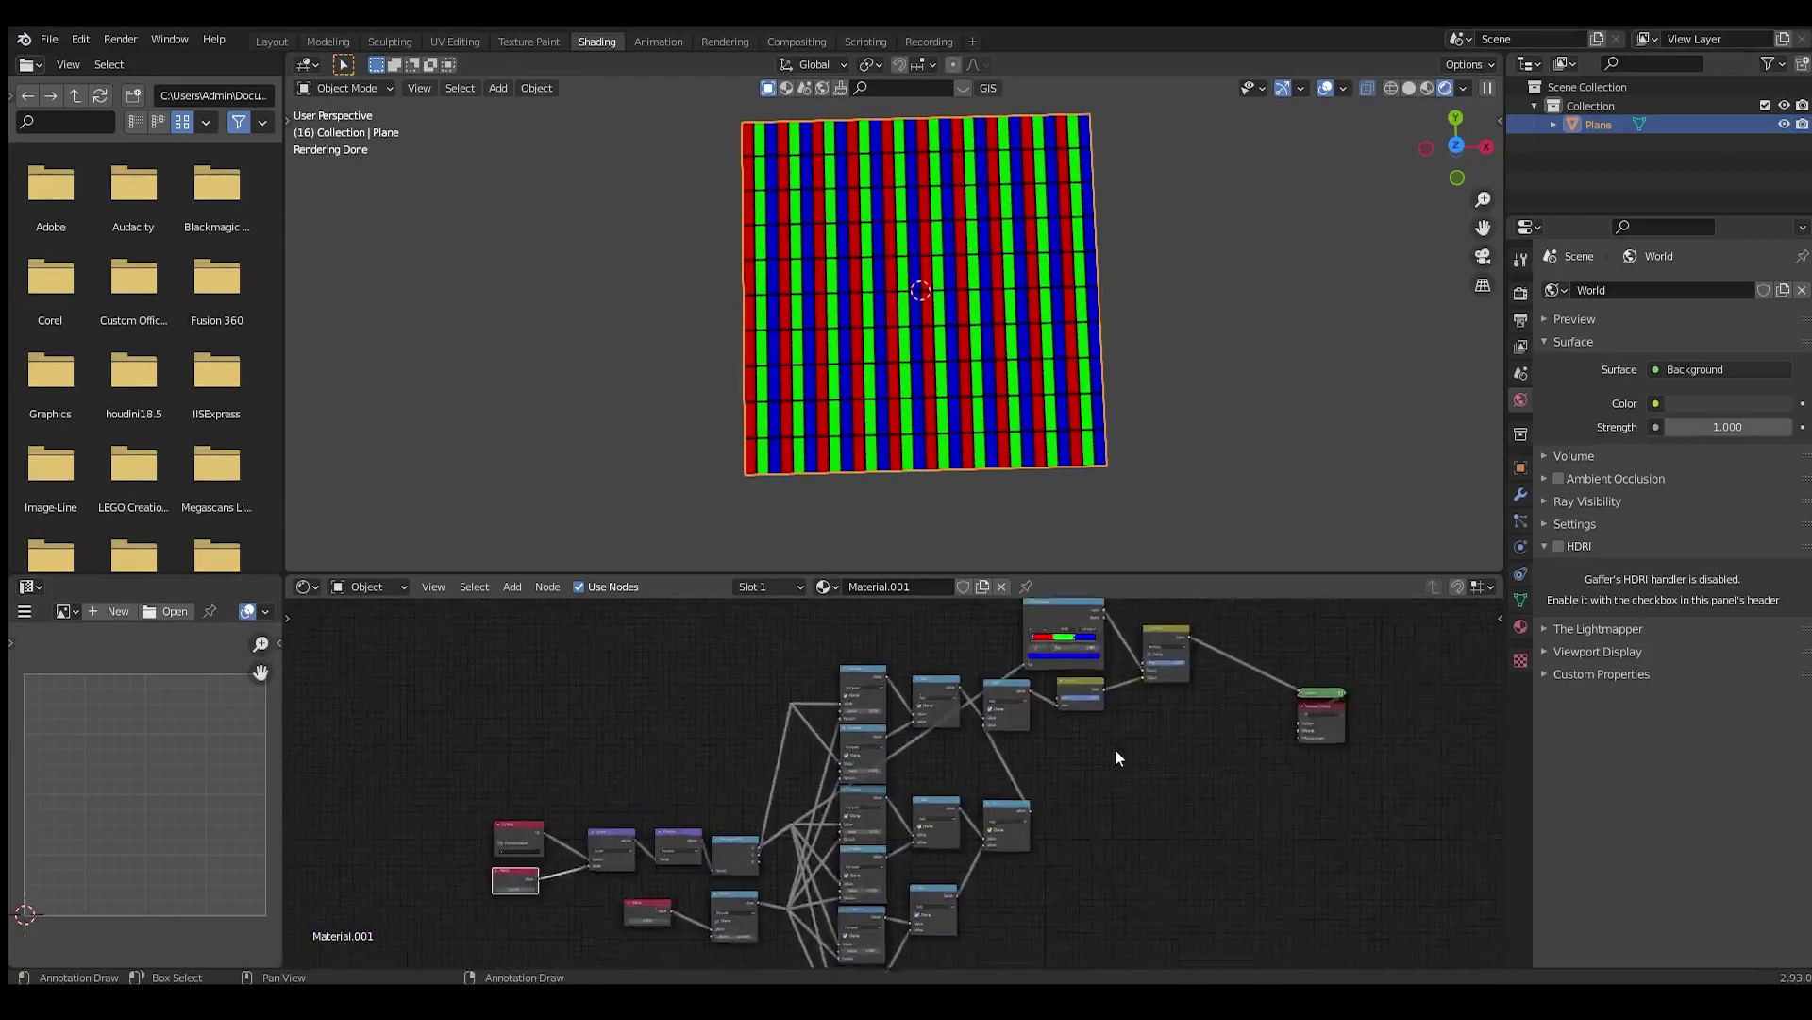
scroll(1113, 749, "up", 1)
mouse_move(796, 477)
middle_mouse_down()
mouse_move(880, 472)
mouse_move(880, 382)
middle_mouse_up()
scroll(880, 463, "up", 4)
scroll(880, 382, "up", 2)
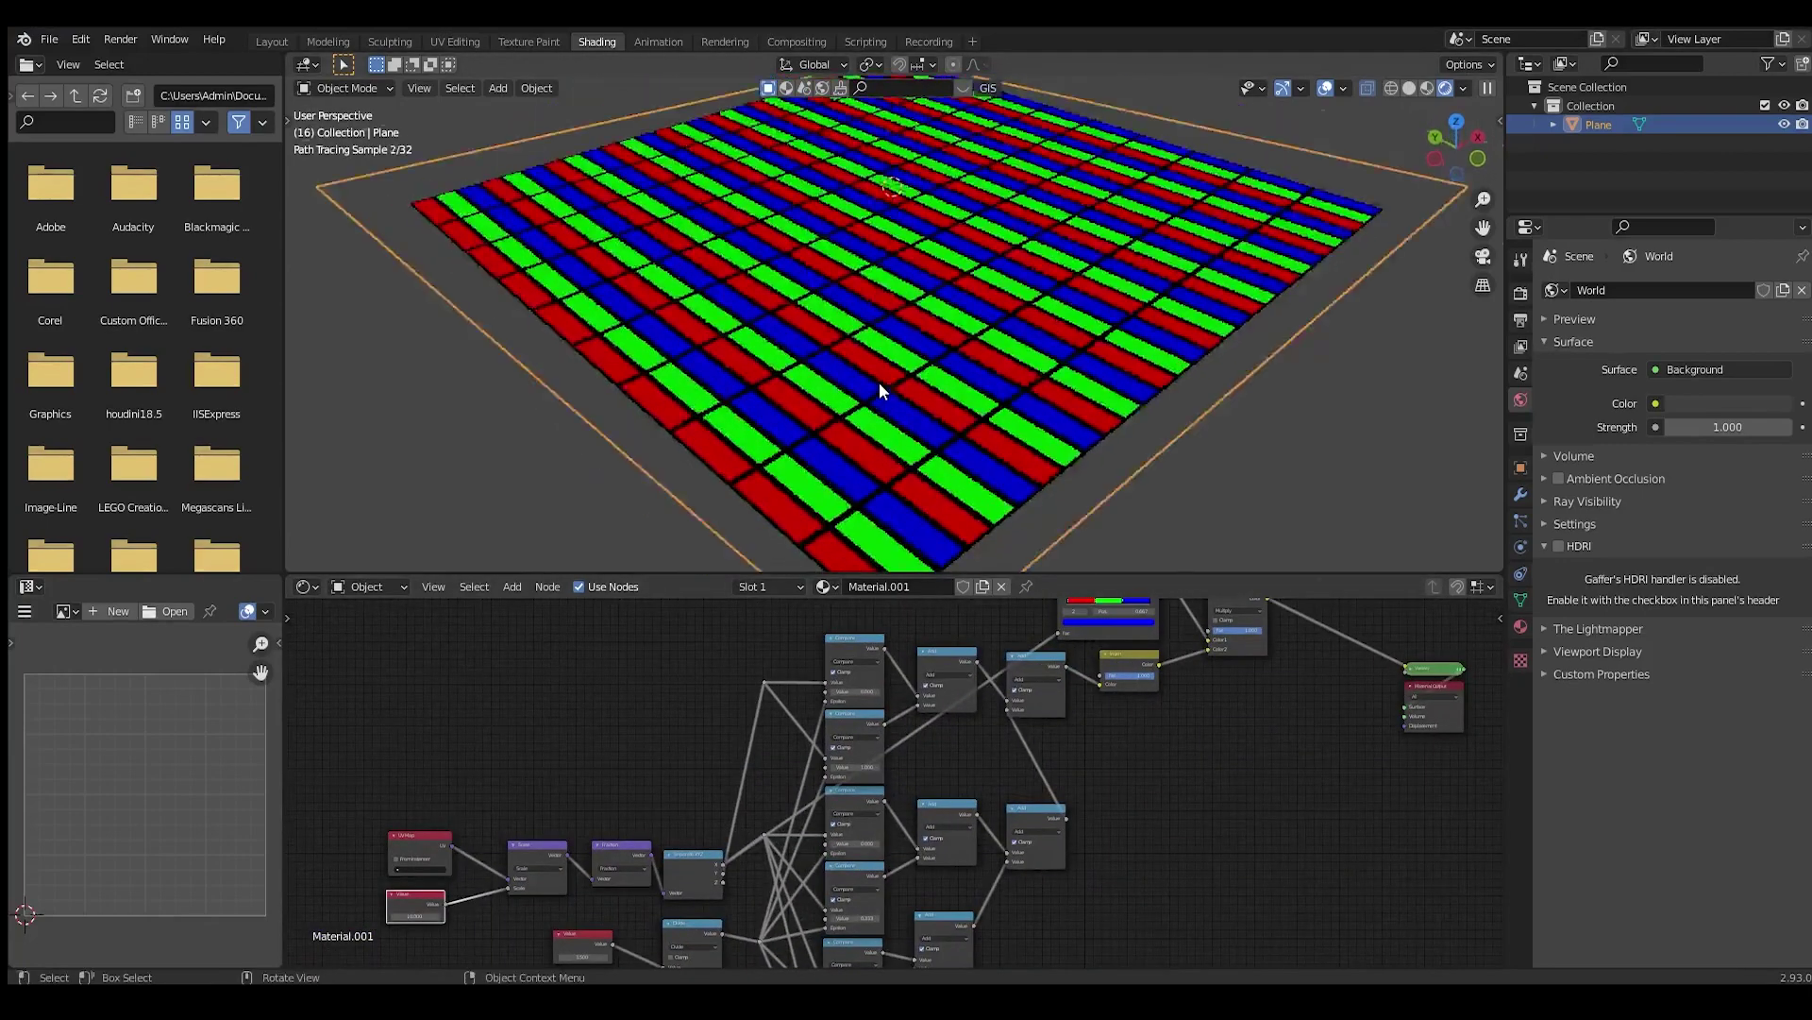
Try a value of 5.8 on the Value node feeding Divide and view the pixel gaps on the plane
middle_click_drag(709, 936, 902, 798)
scroll(975, 607, "up", 3)
scroll(909, 782, "up", 10)
left_click_drag(769, 760, 882, 760)
middle_click_drag(938, 473, 921, 377)
scroll(925, 523, "down", 4)
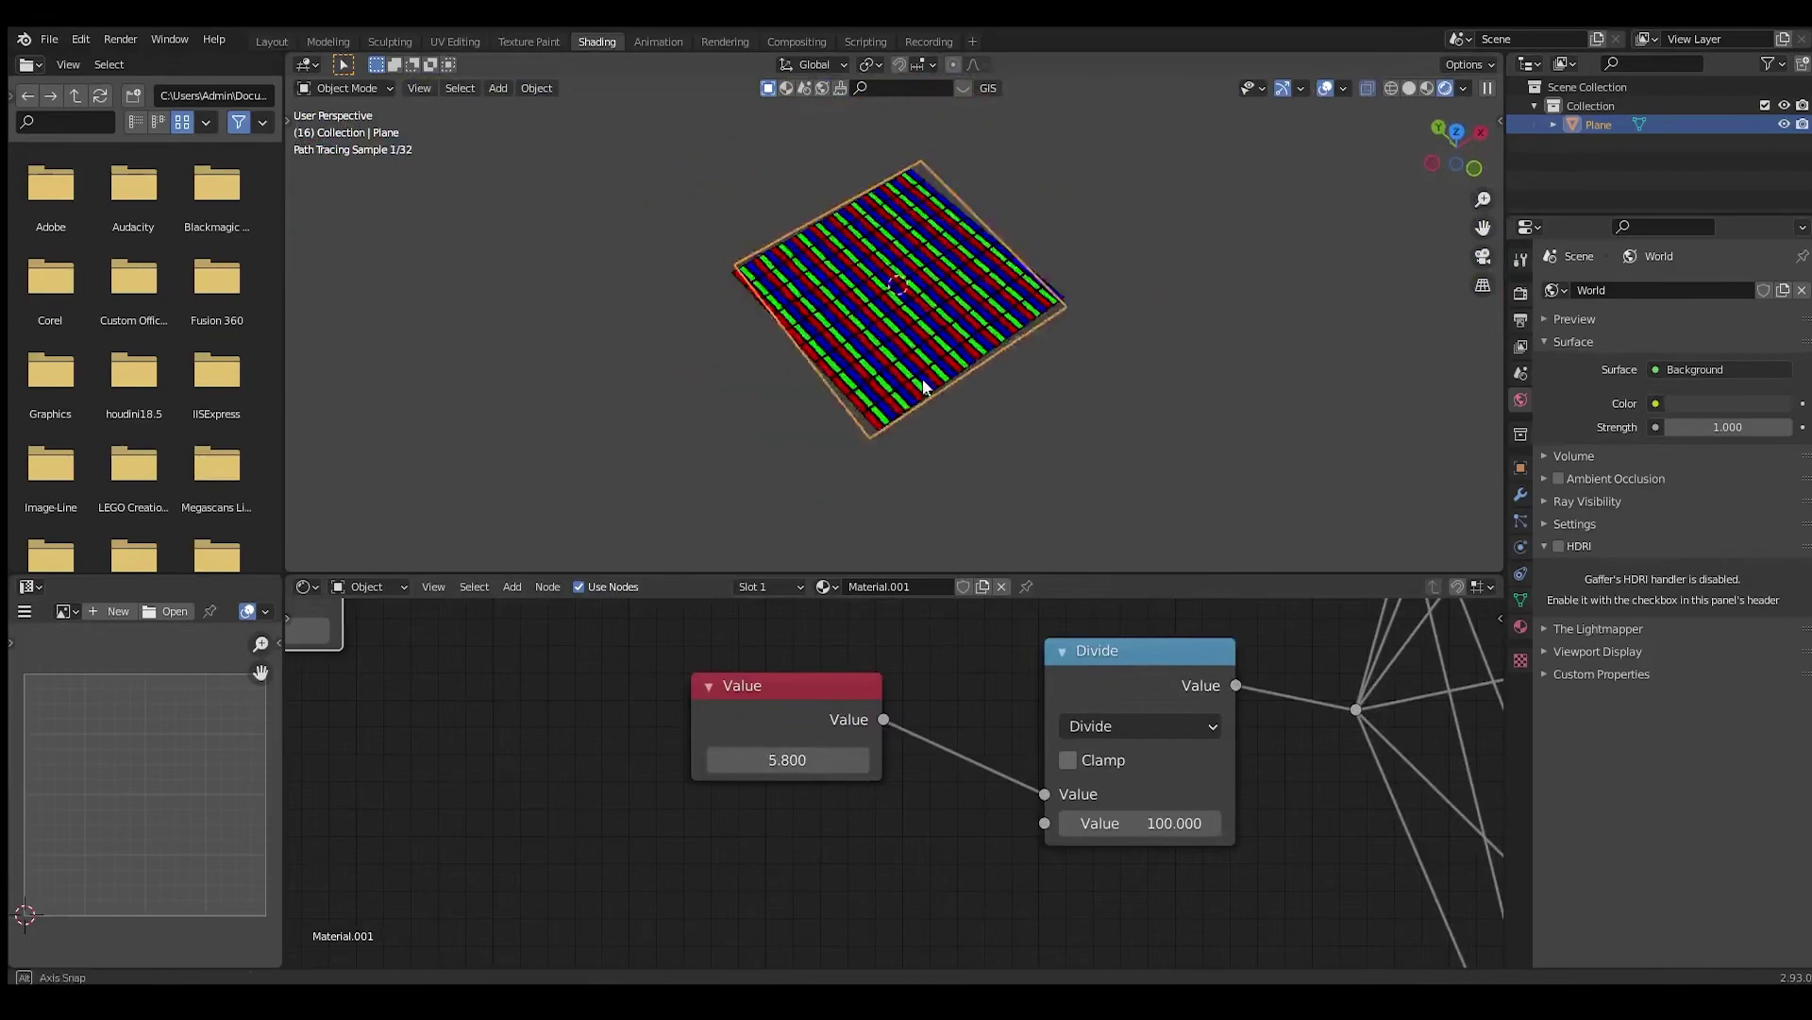
Set the Value node feeding Divide to 8.7
scroll(930, 382, "up", 5)
scroll(762, 738, "up", 2)
left_click_drag(762, 752, 816, 752)
Examine the pixel spacing across the plane from several angles and review the whole node tree
scroll(1133, 377, "down", 2)
middle_click_drag(1067, 366, 915, 415)
scroll(904, 456, "down", 3)
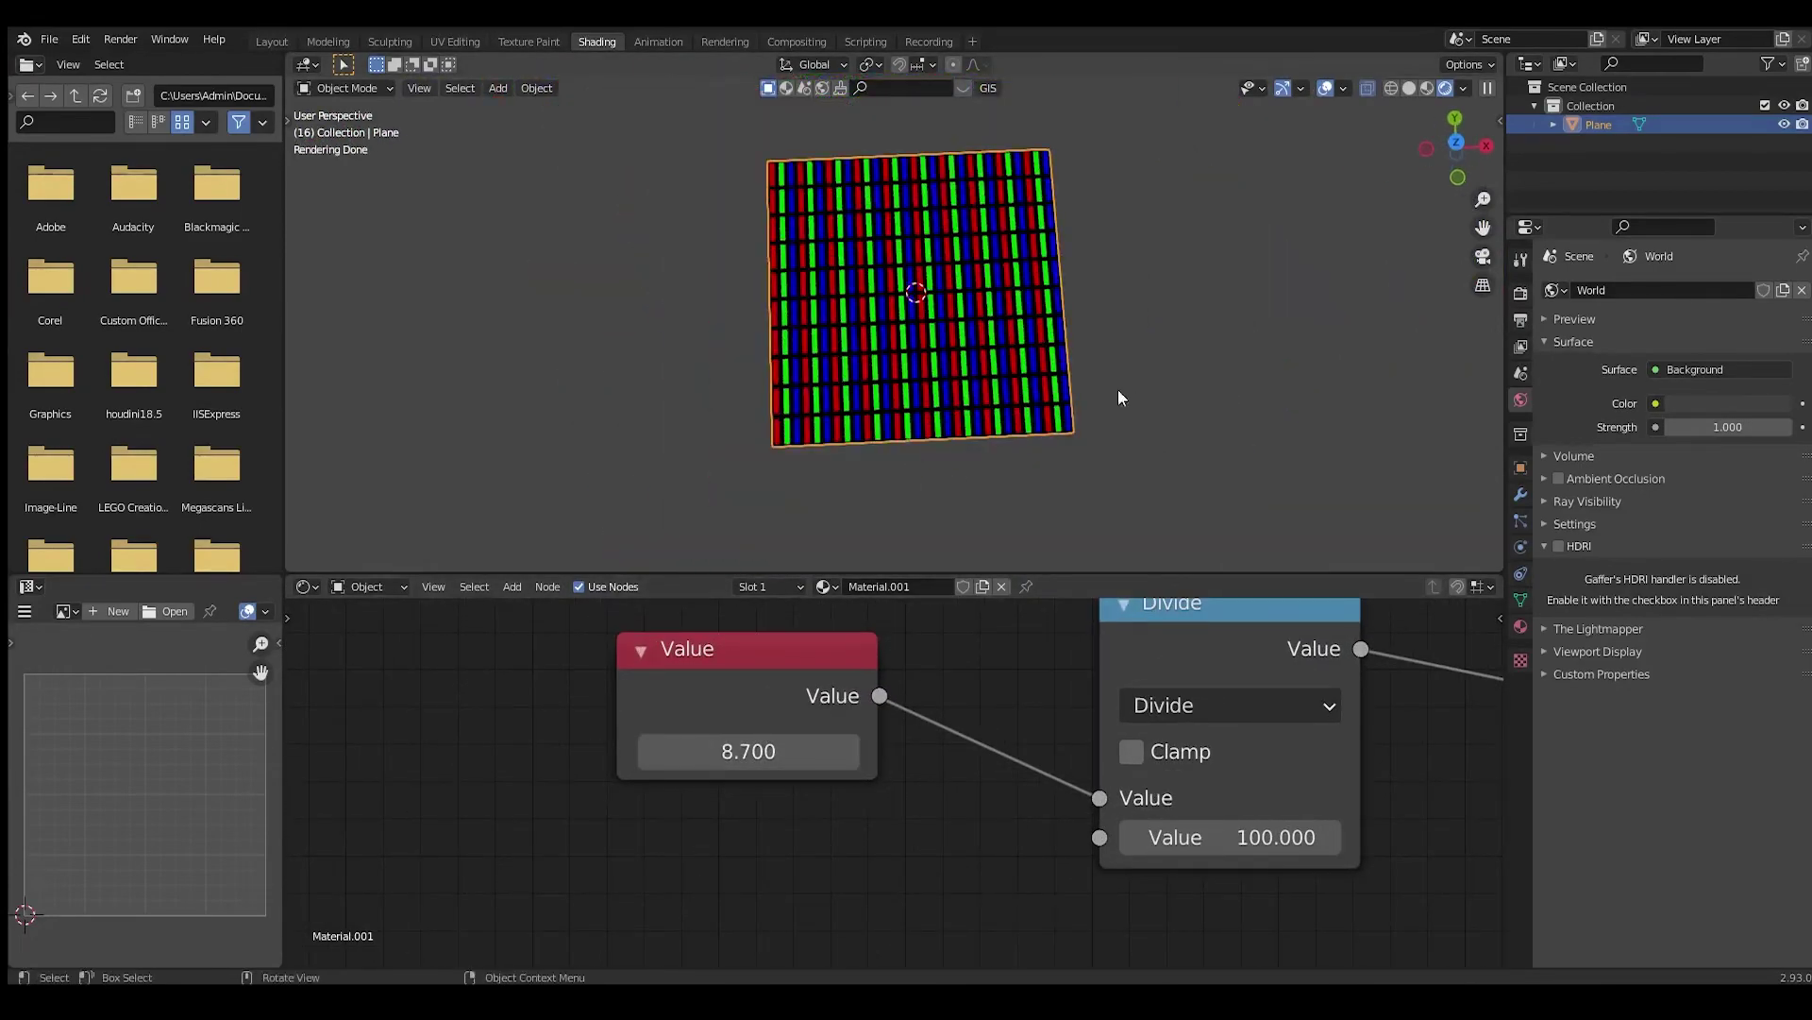
scroll(1158, 712, "down", 8)
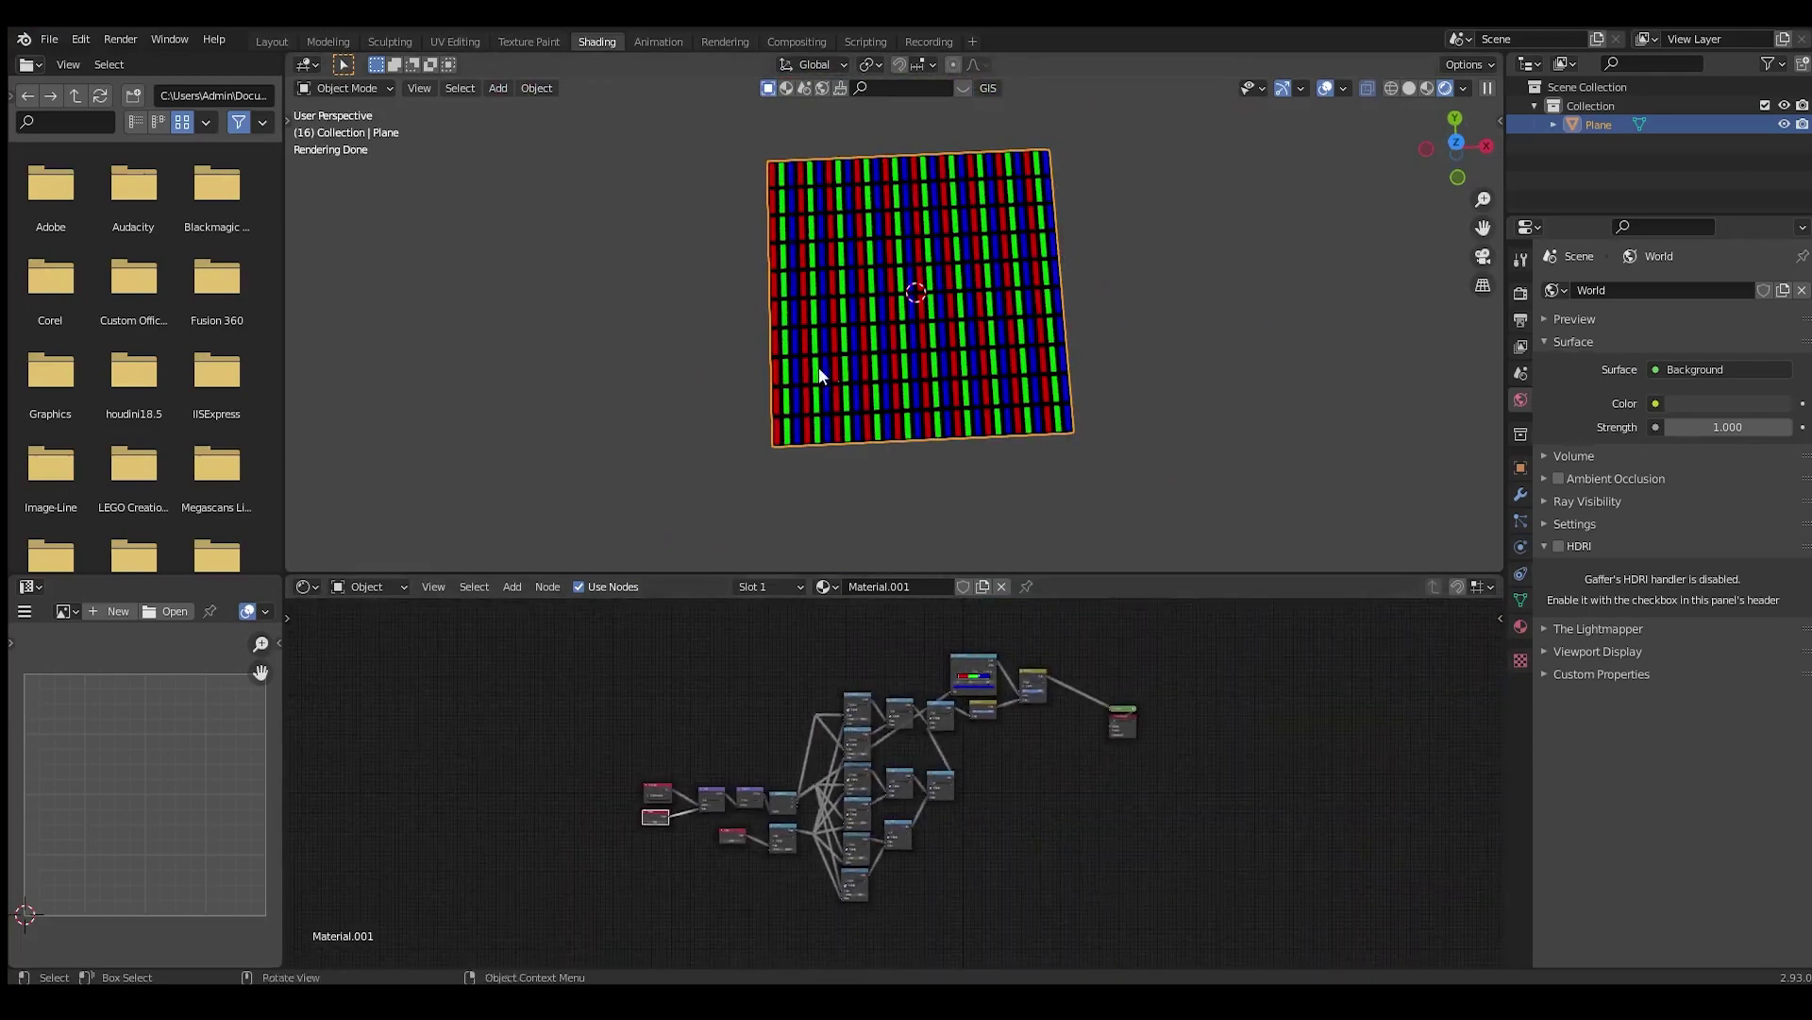
middle_click_drag(819, 375, 848, 343)
scroll(859, 359, "up", 5)
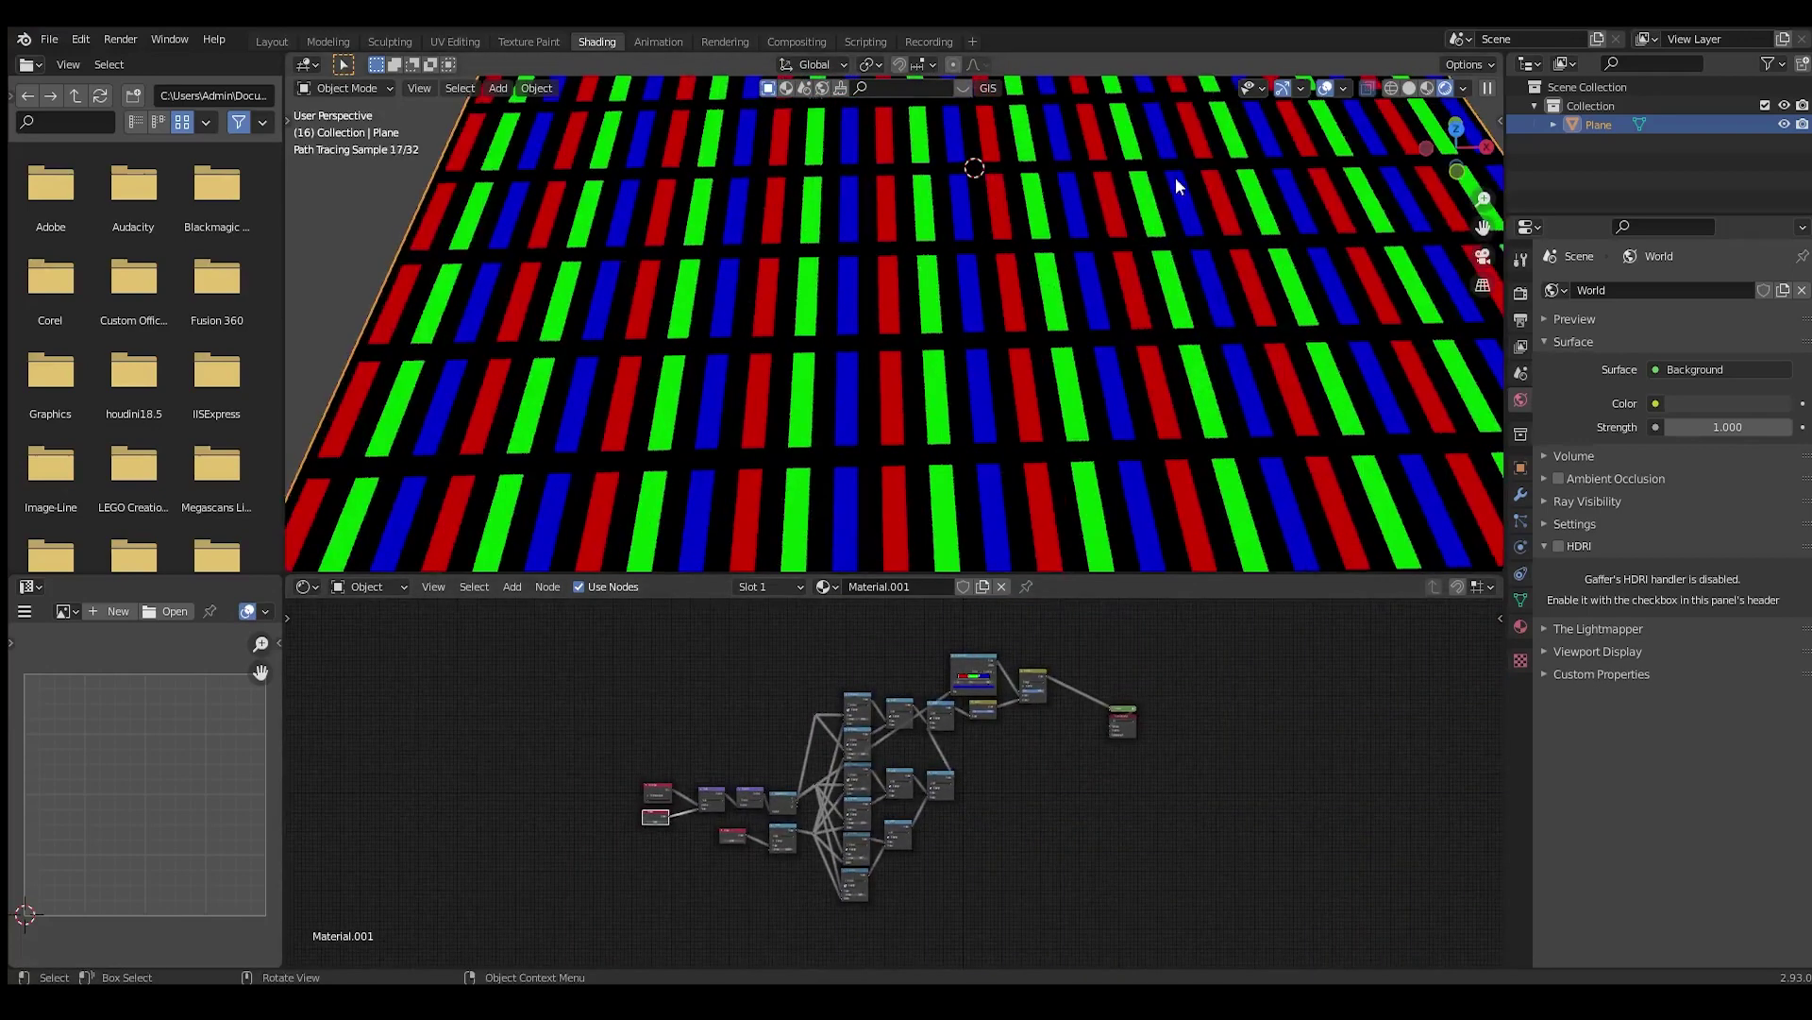
scroll(810, 447, "down", 6)
scroll(849, 837, "up", 5)
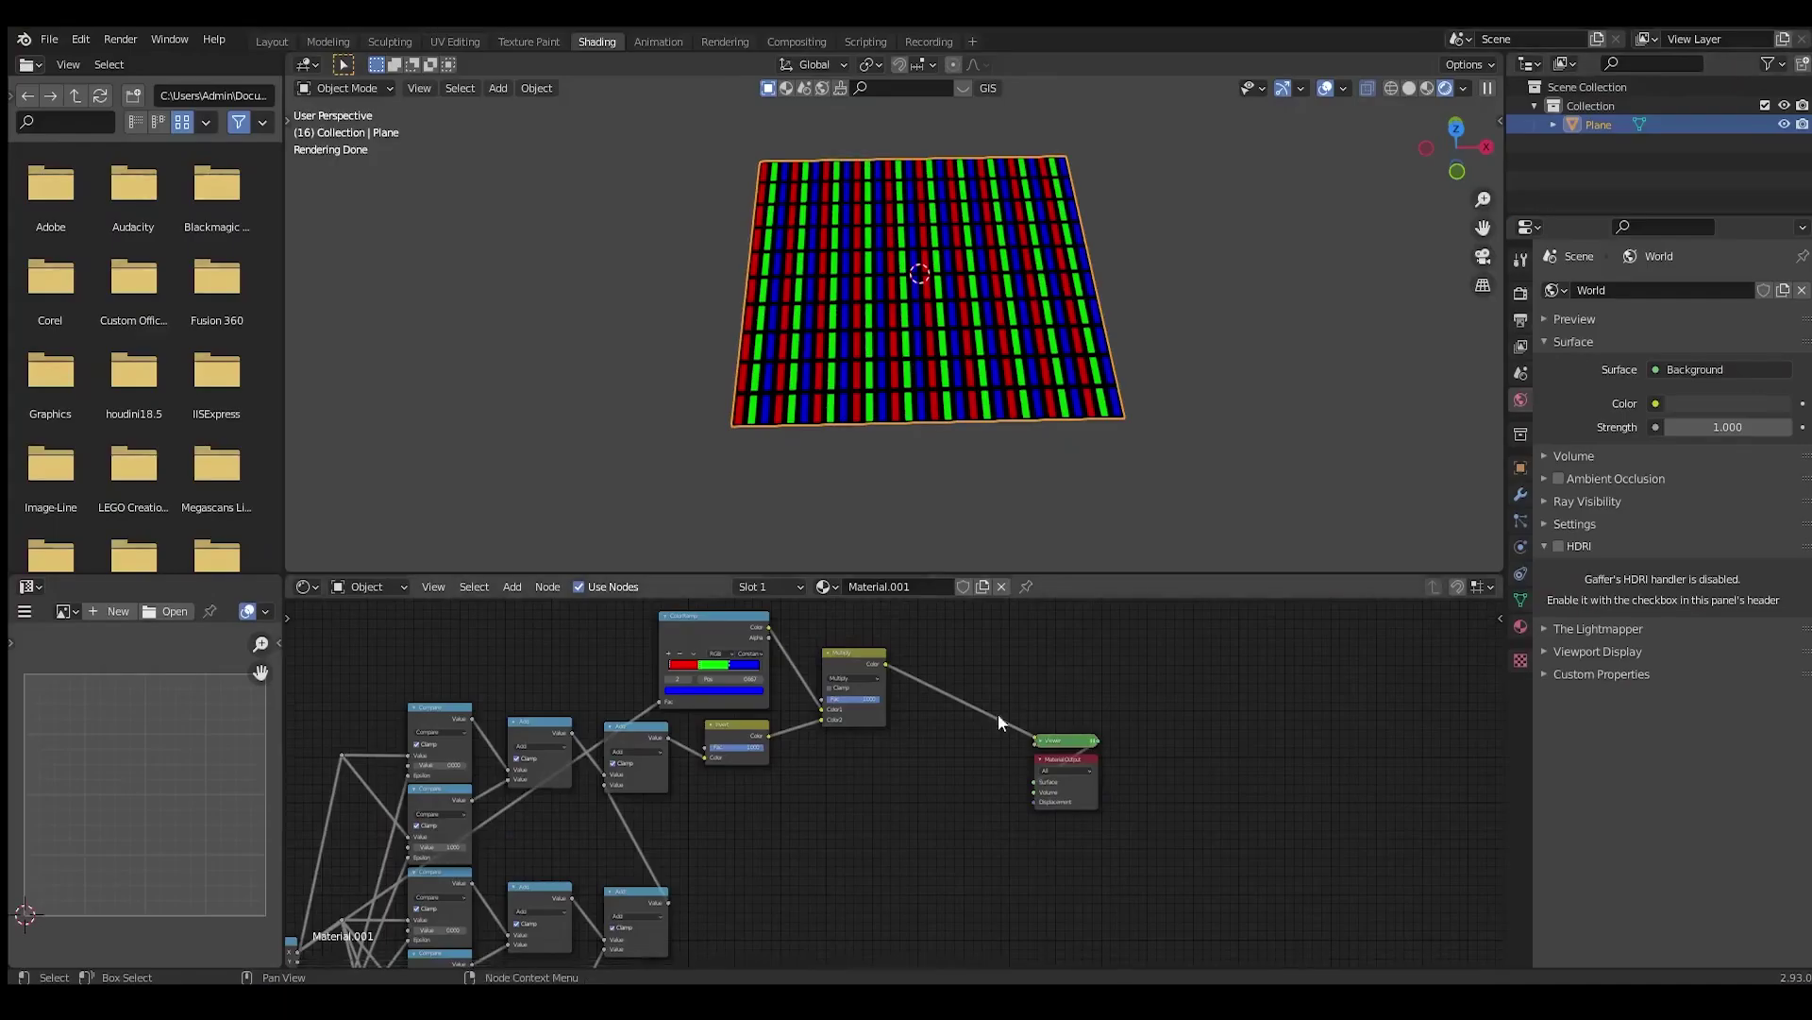
Add a landscape photo as an Image Texture node and place it below the Invert node
scroll(999, 714, "up", 2)
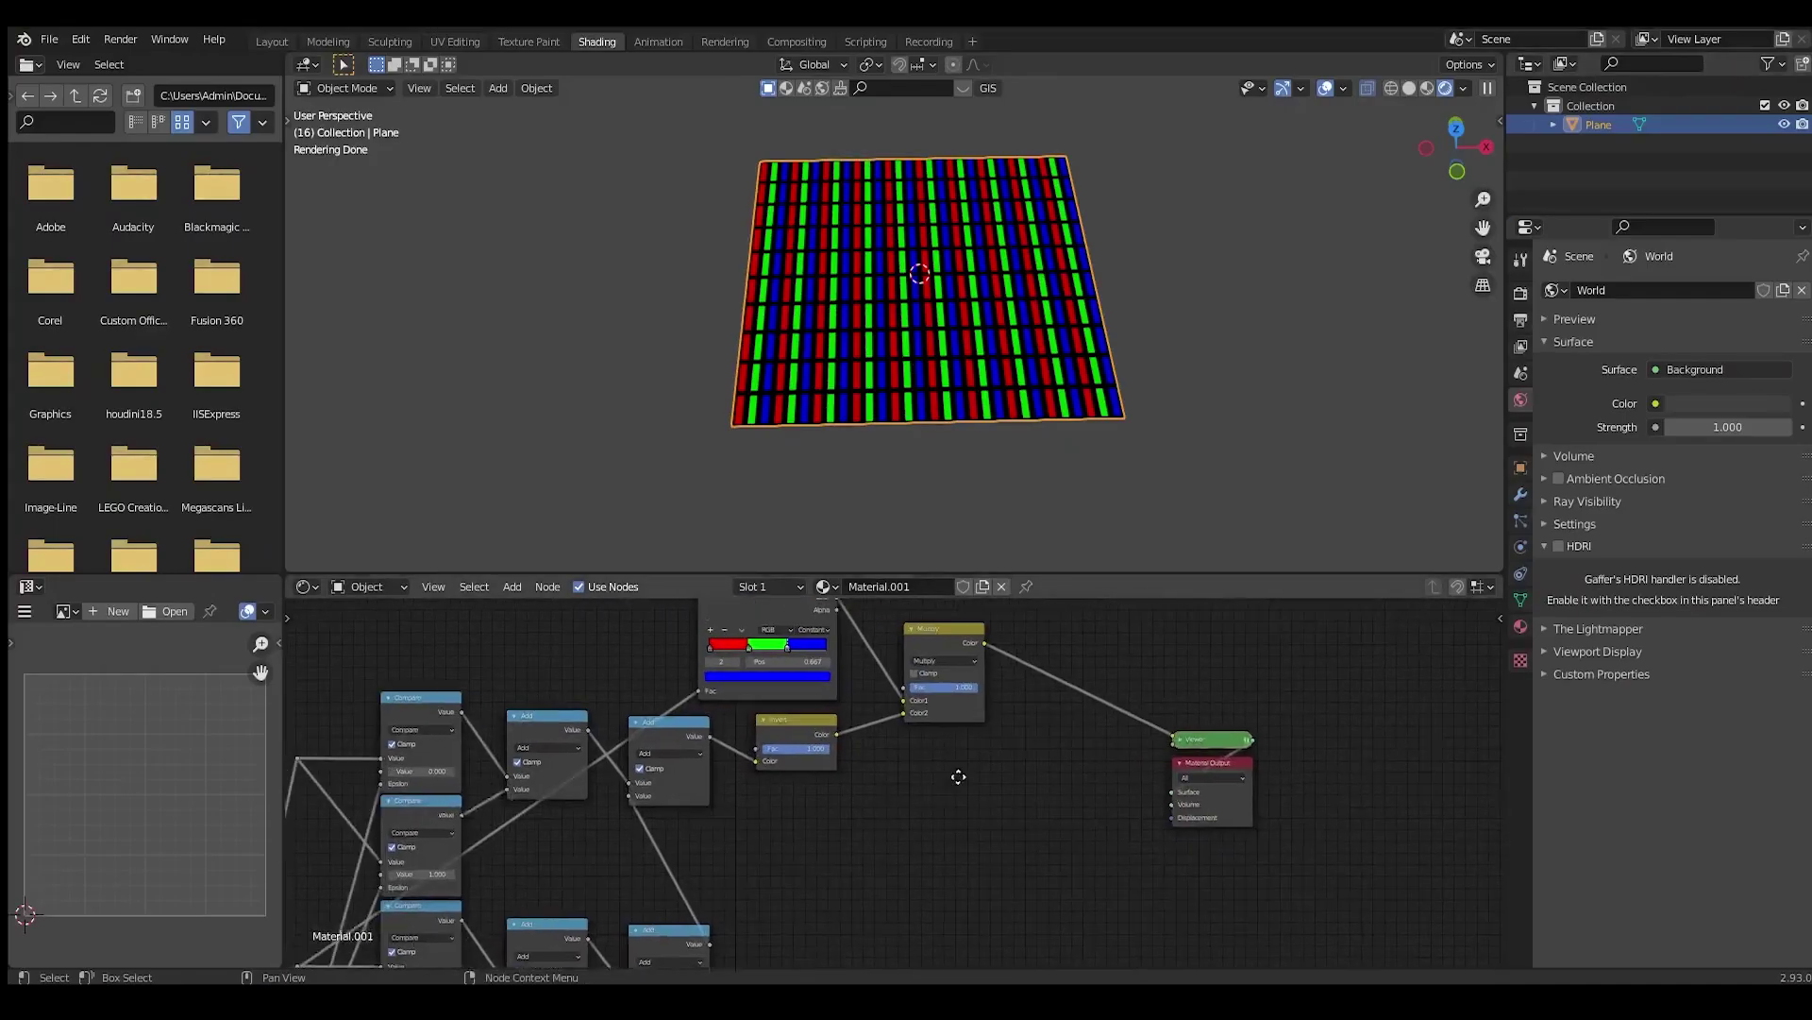
left_click(148, 613)
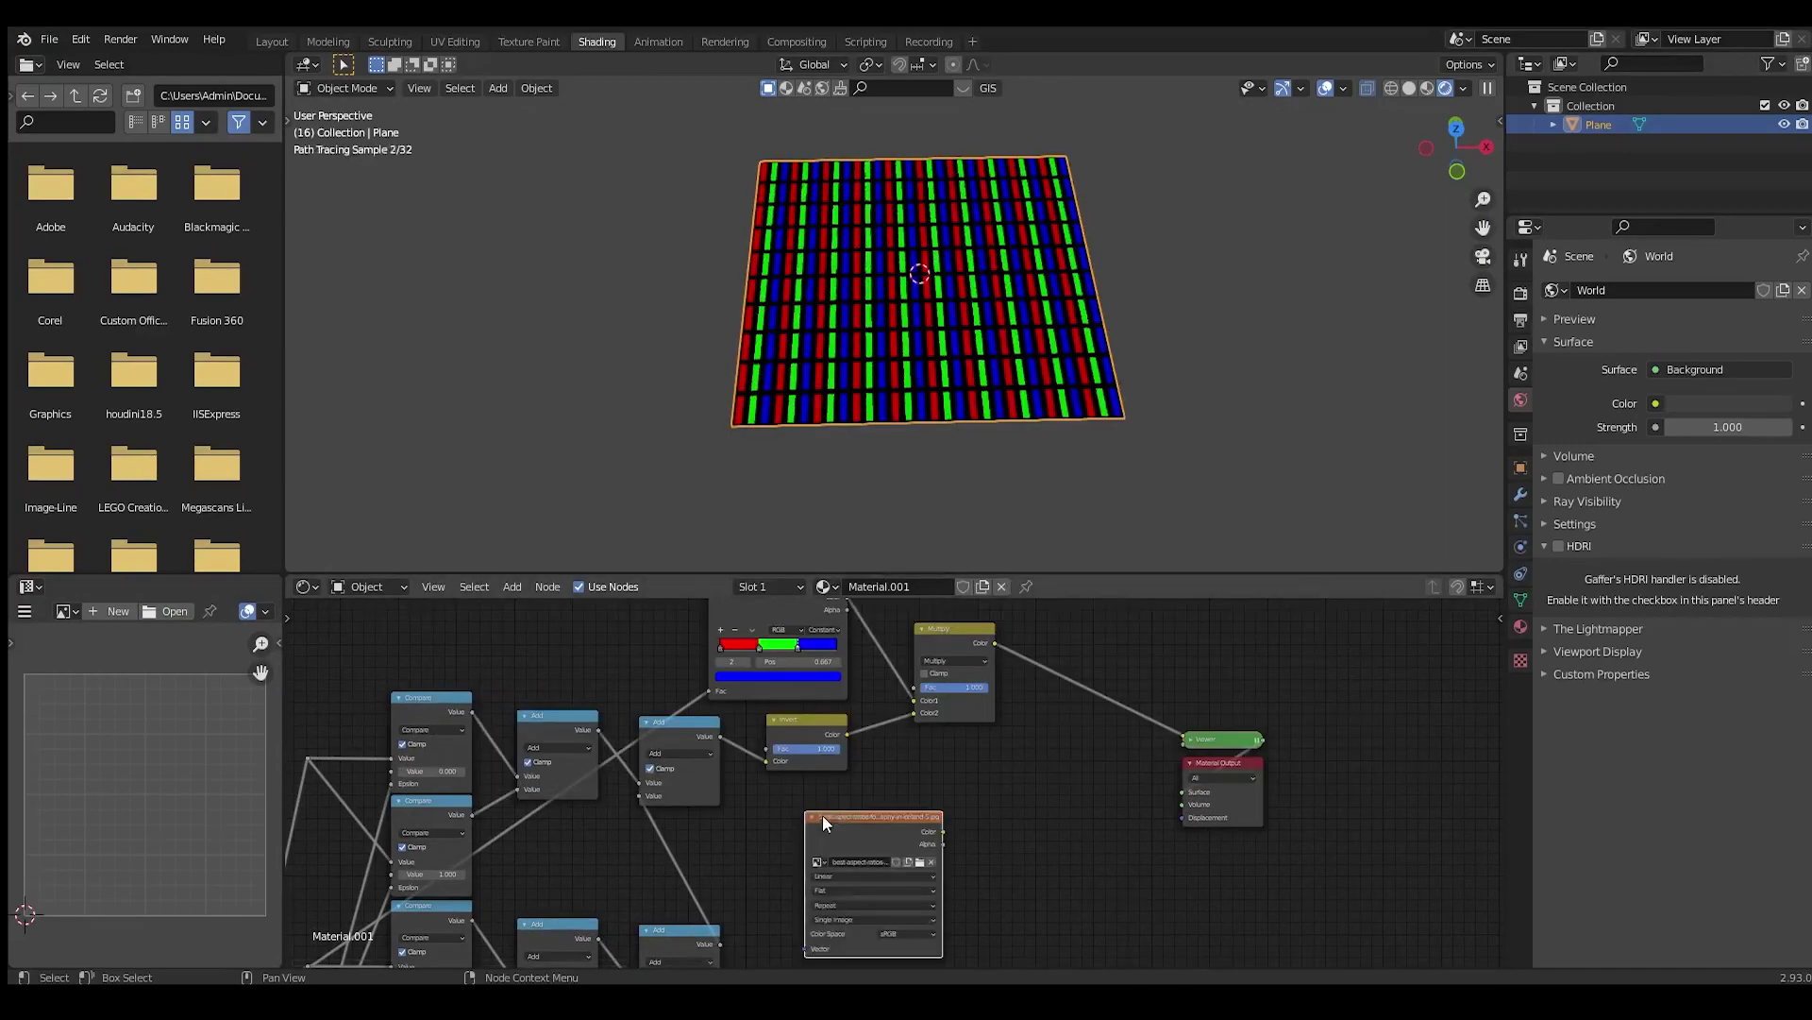
scroll(821, 755, "up", 3)
left_click_drag(923, 793, 943, 772)
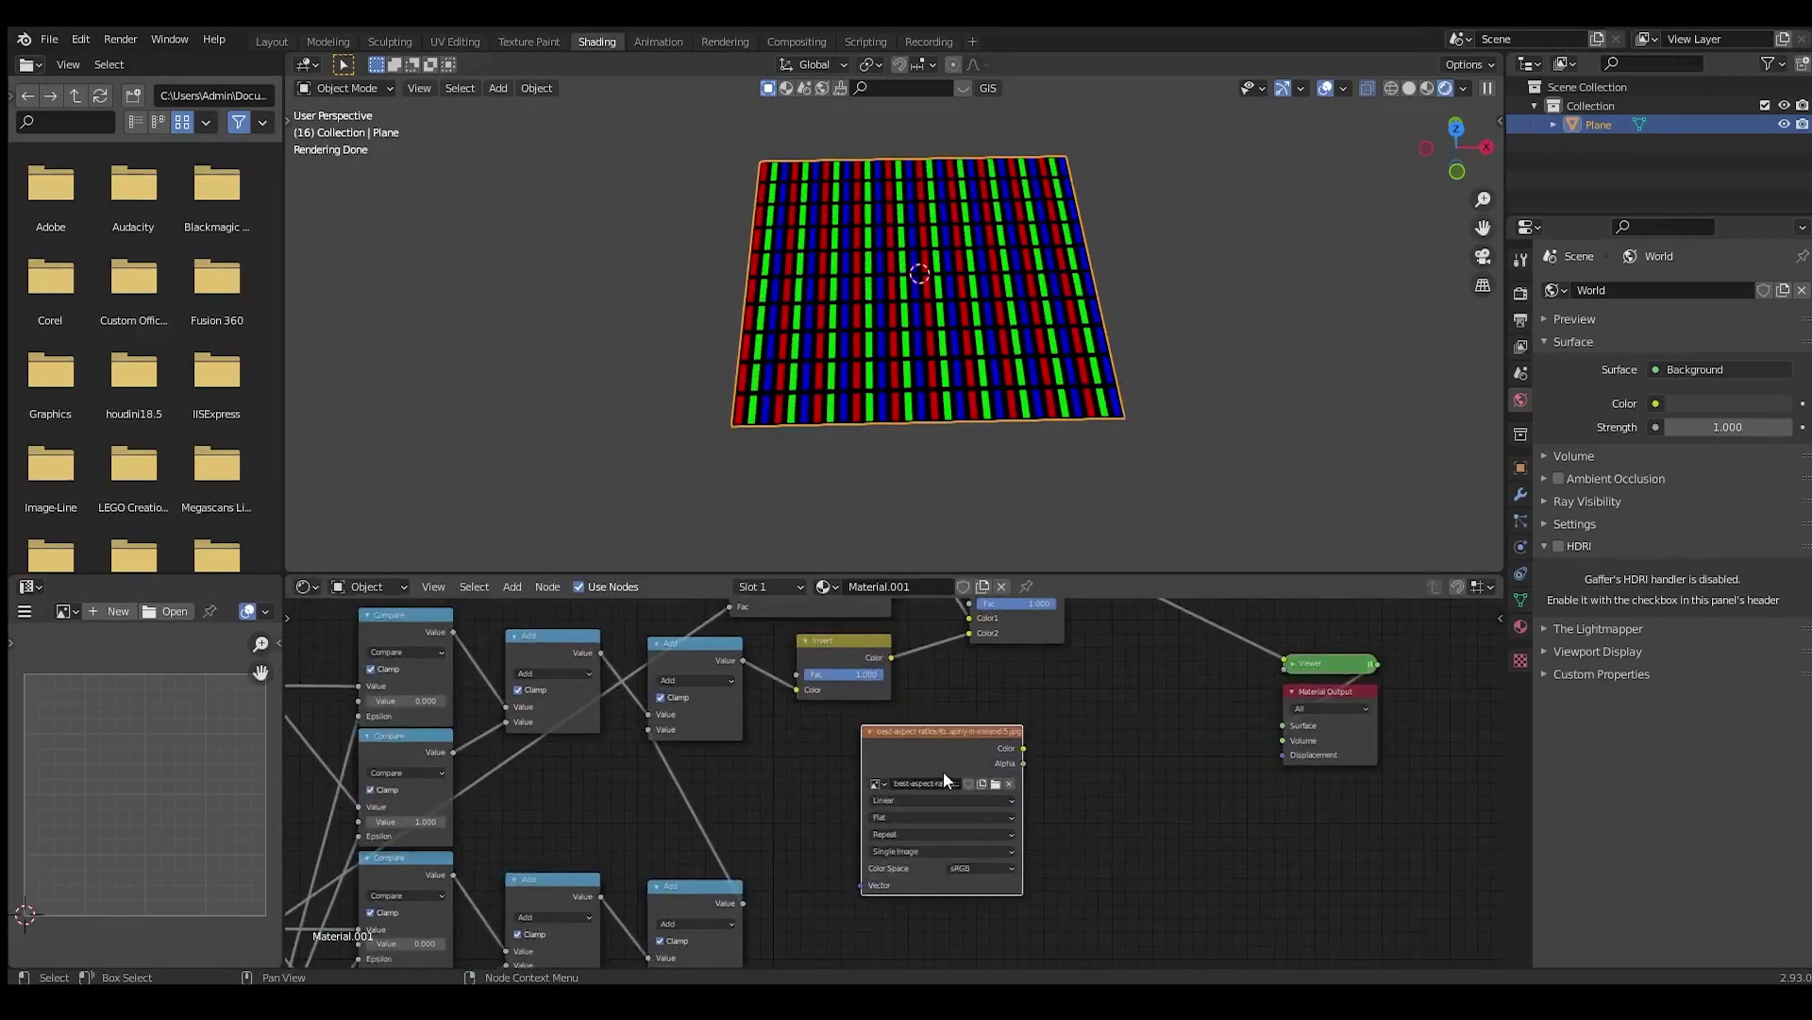
Preview the Image Texture node's landscape photo on the plane
scroll(943, 772, "up", 3)
left_click(942, 737, "ctrl+shift")
scroll(903, 321, "up", 1)
middle_click_drag(888, 260, 965, 321)
scroll(904, 325, "up", 5)
scroll(889, 299, "down", 6)
scroll(846, 756, "down", 5)
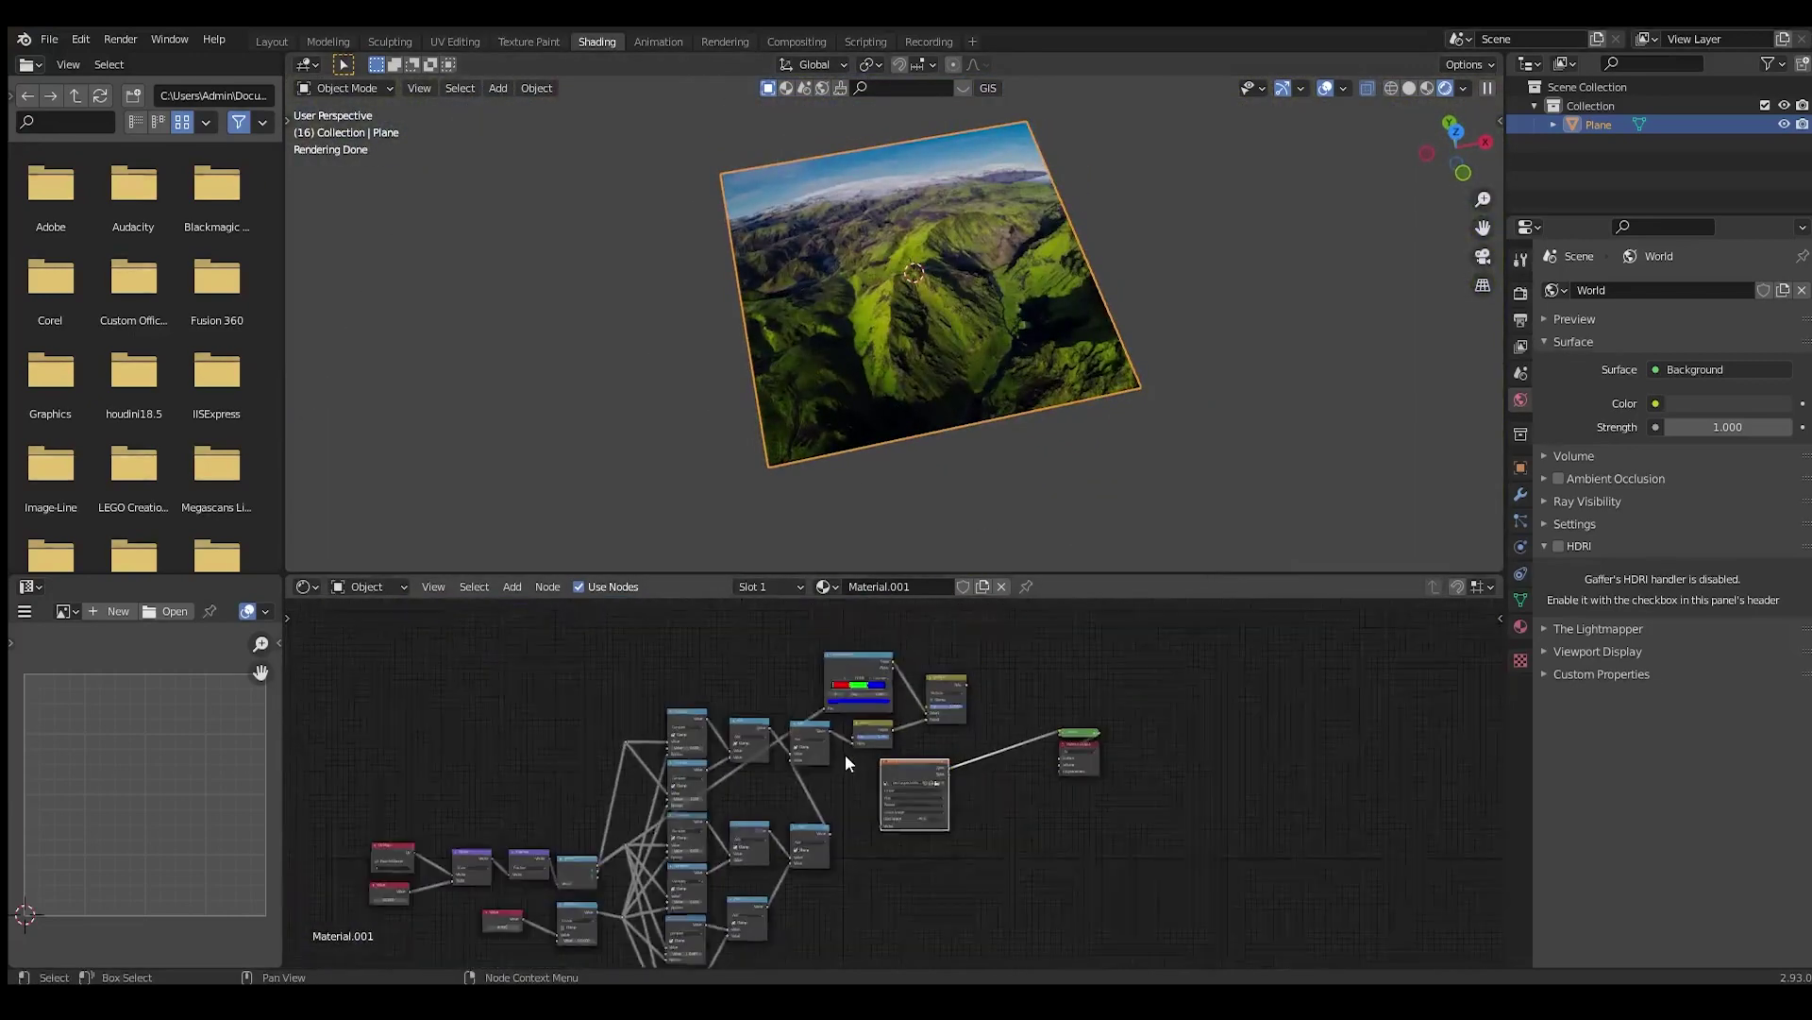
Move the Image Texture node down beside the lowest Add node
scroll(1011, 693, "up", 2)
left_click_drag(1010, 693, 897, 856)
scroll(871, 808, "up", 2)
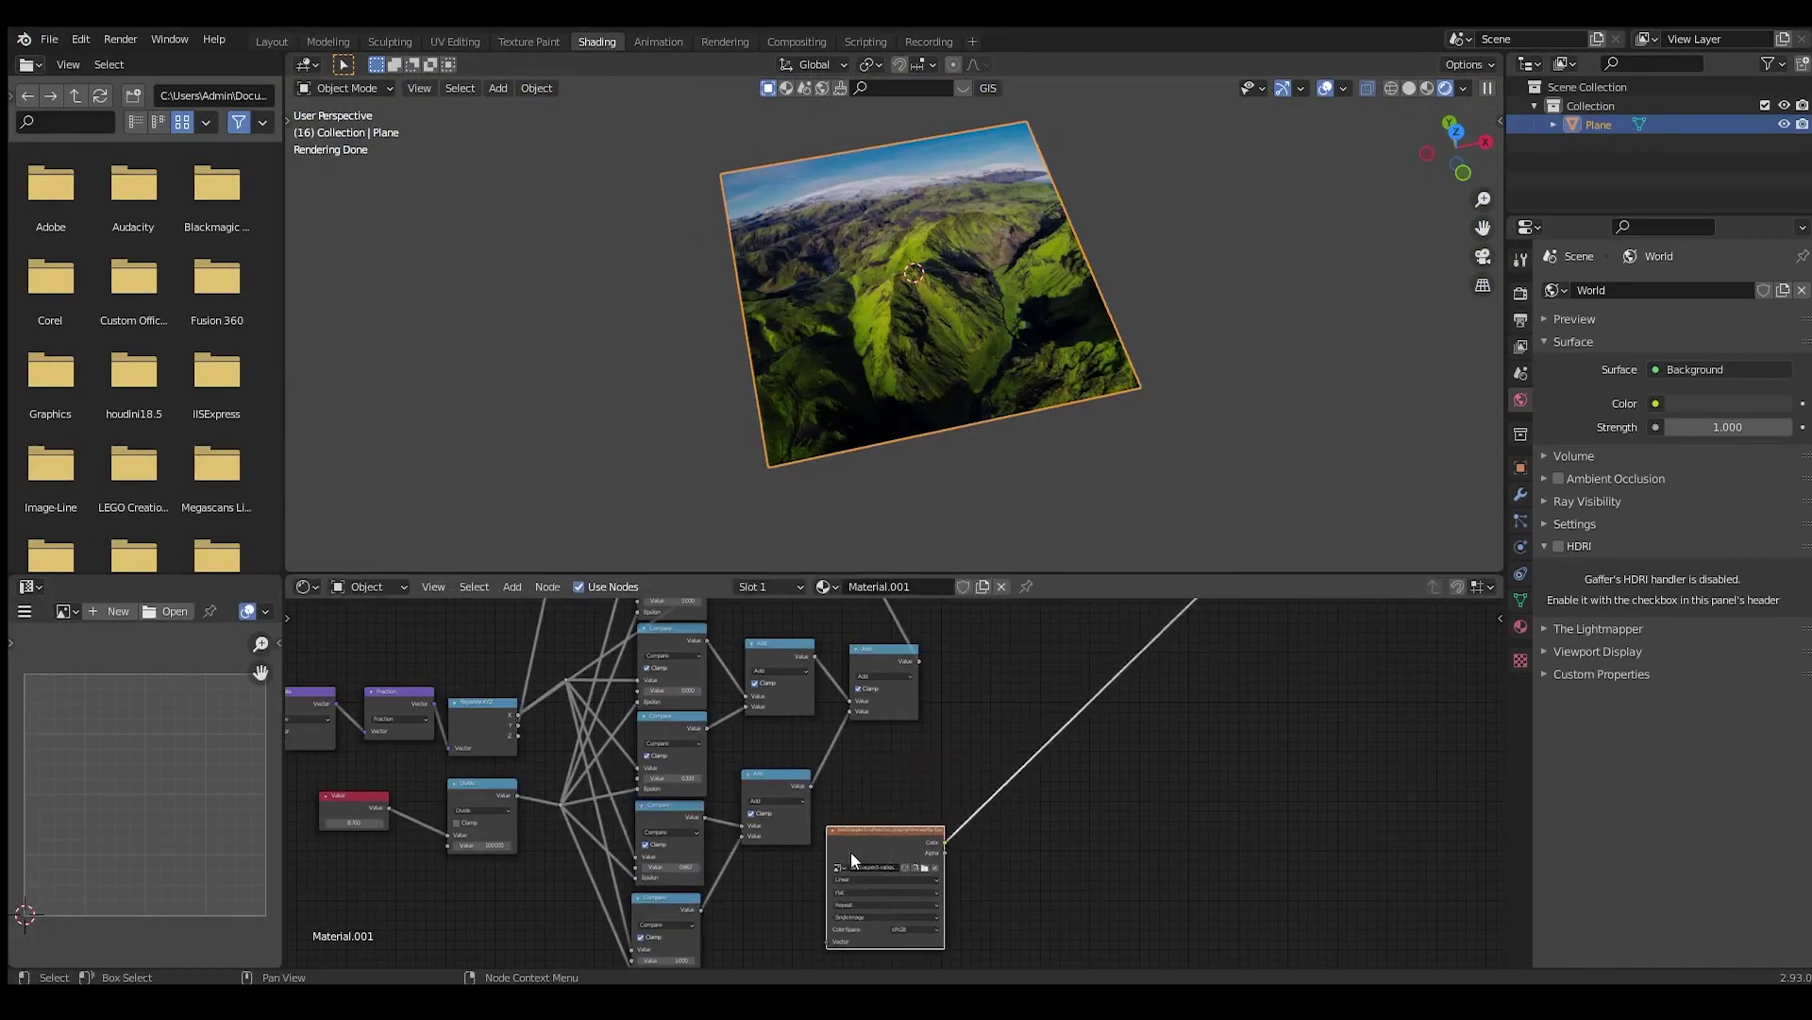
Shift the Image Texture node aside and move the UV Map and 10.000 Value nodes down, below and left of the Scale node
scroll(852, 852, "up", 1)
middle_click_drag(852, 852, 932, 779)
left_click_drag(932, 779, 846, 821)
scroll(965, 778, "down", 5)
middle_click_drag(811, 783, 972, 769)
scroll(972, 768, "up", 2)
left_click_drag(618, 625, 446, 752)
left_click_drag(626, 672, 682, 737)
scroll(598, 821, "up", 2)
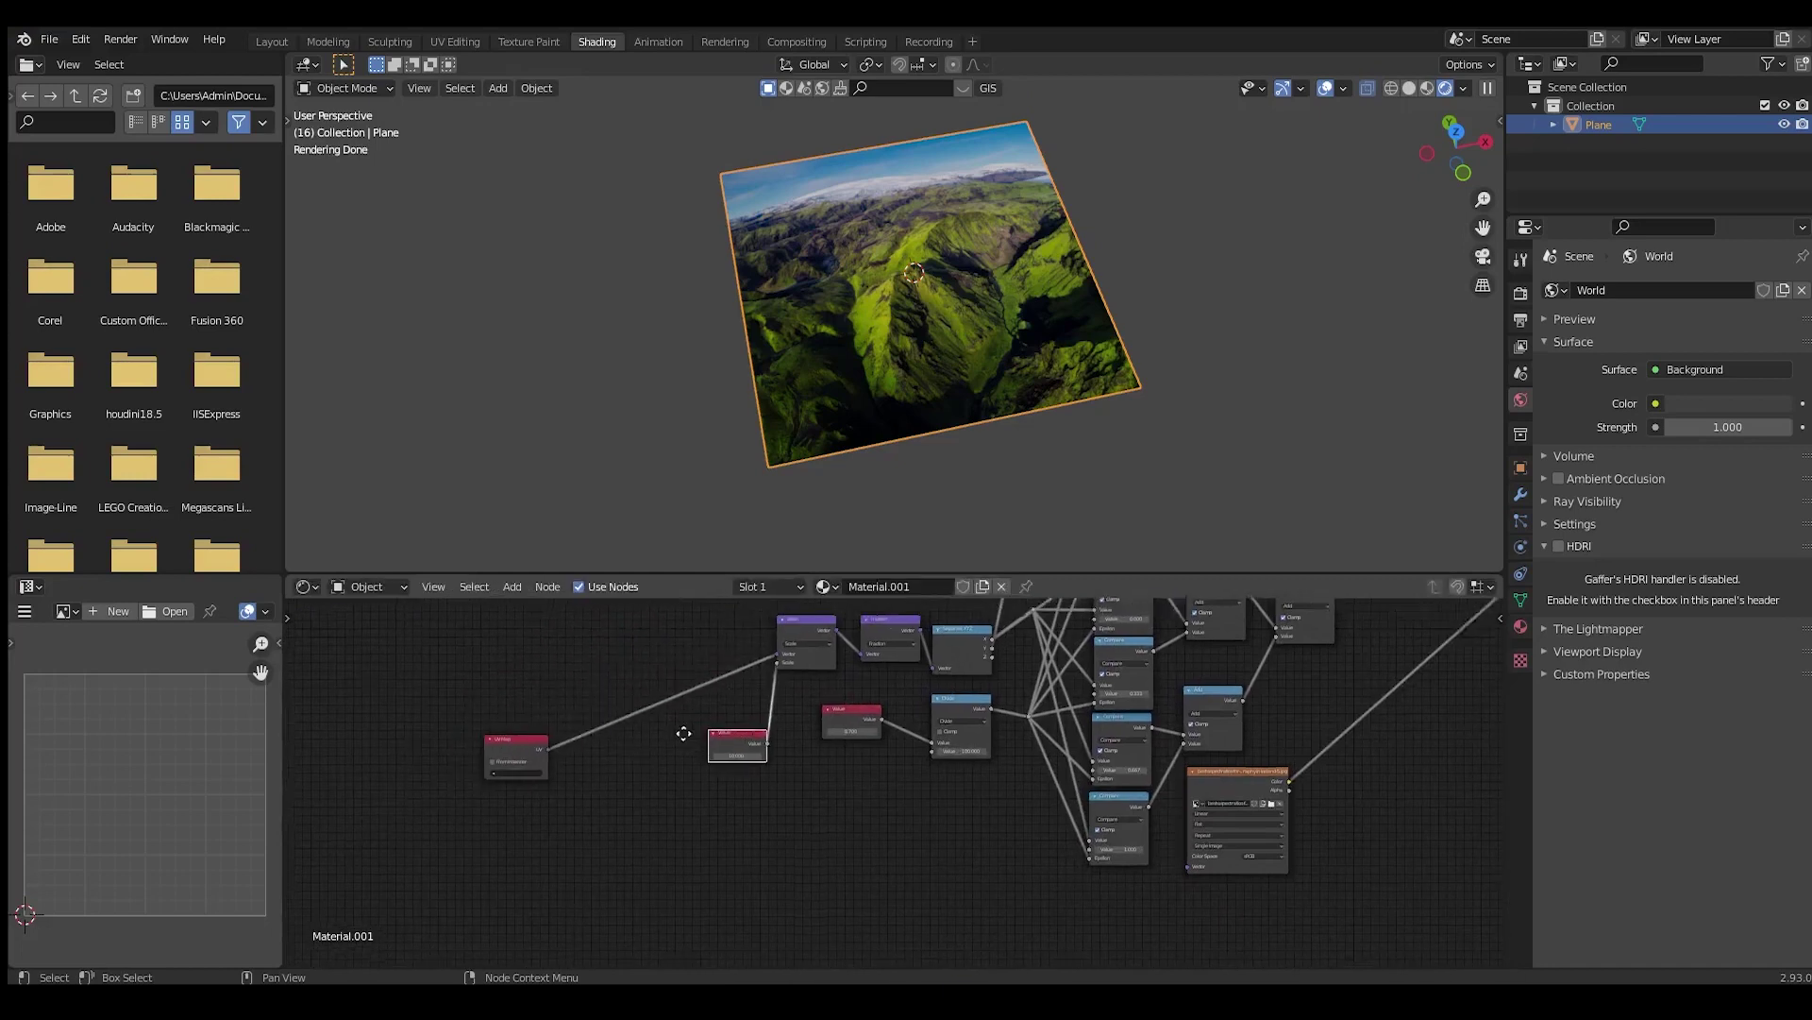
scroll(1033, 821, "down", 2)
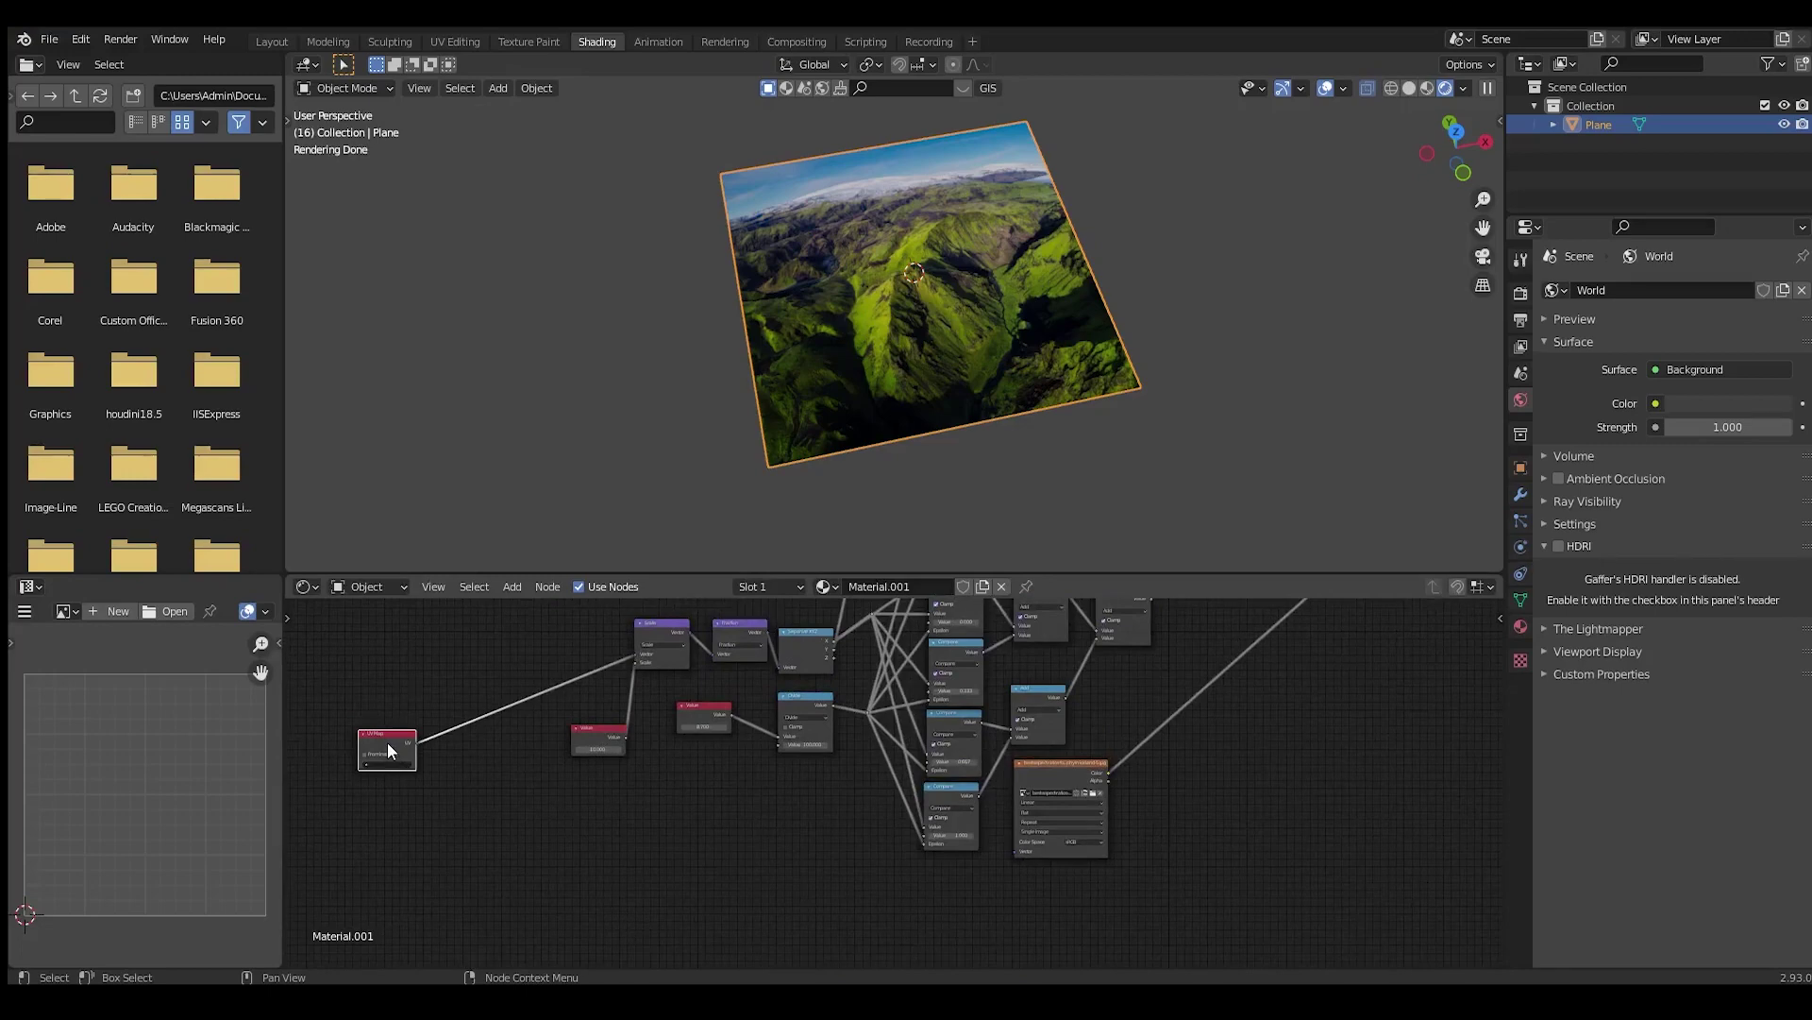
key("shift+d")
left_click(697, 822)
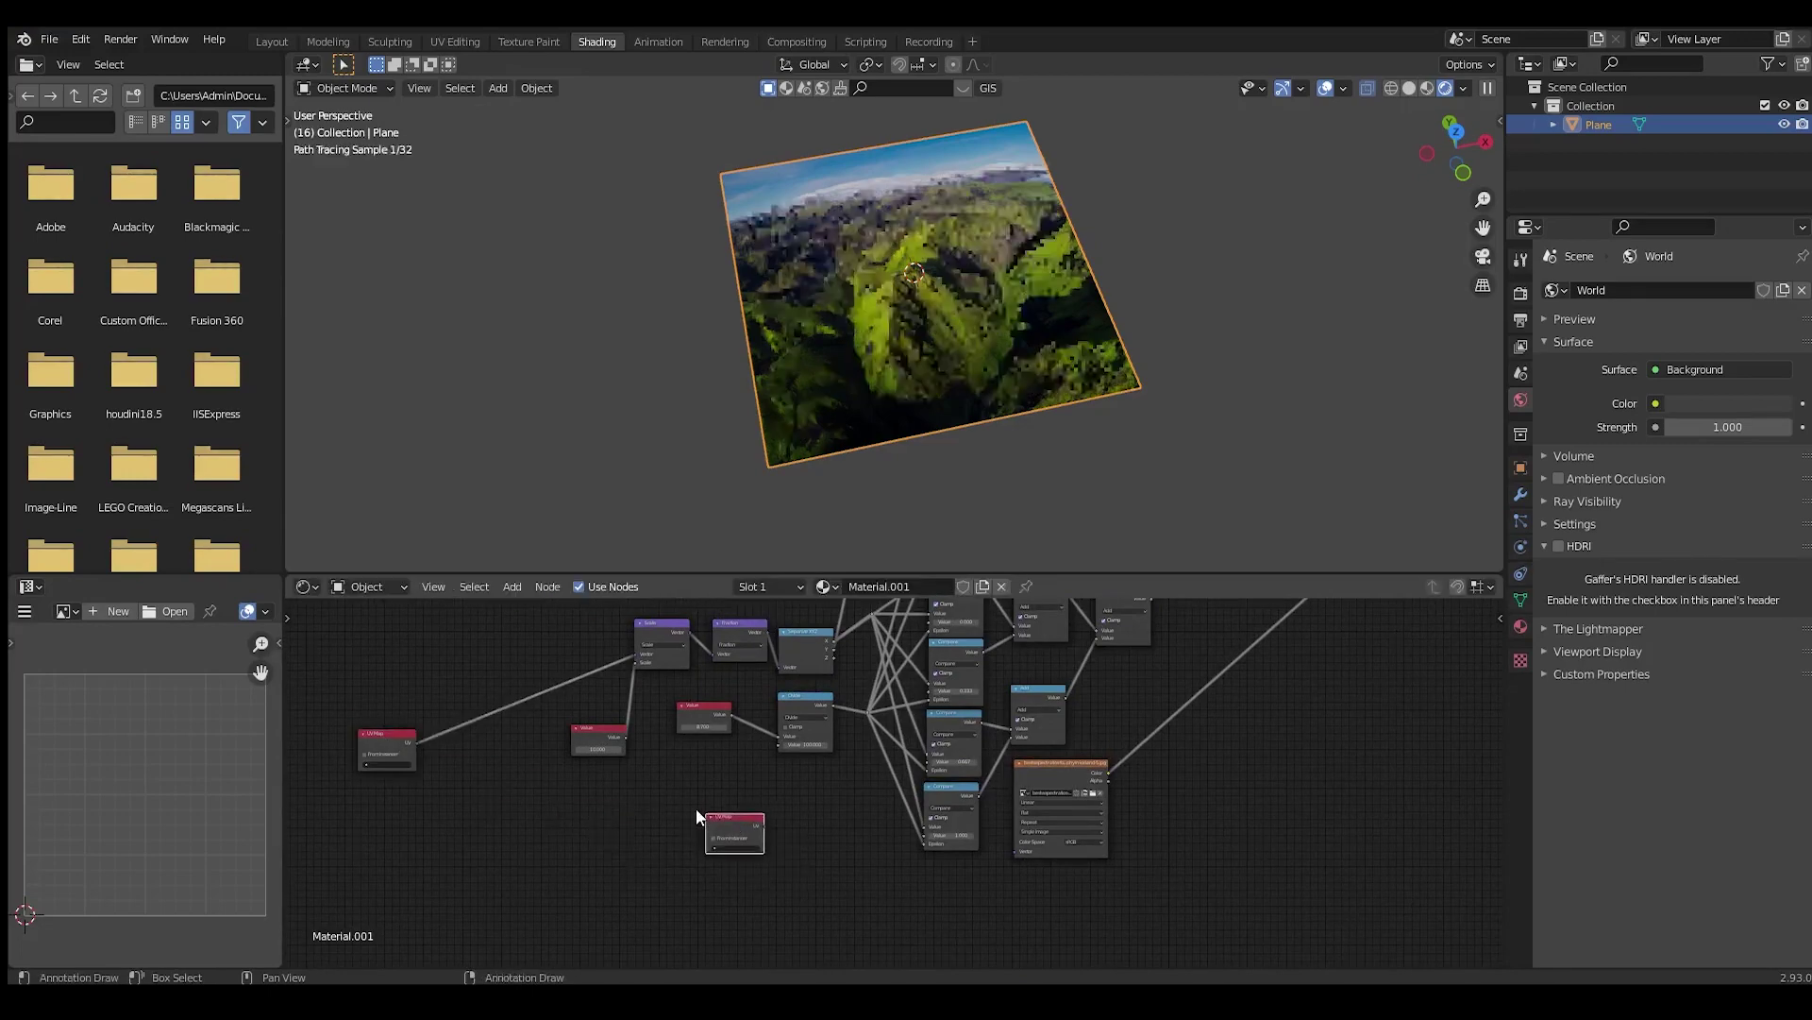
key("BackSpace")
scroll(676, 861, "up", 4)
key("x")
scroll(599, 829, "down", 4)
middle_click_drag(598, 829, 691, 810)
scroll(693, 804, "up", 3)
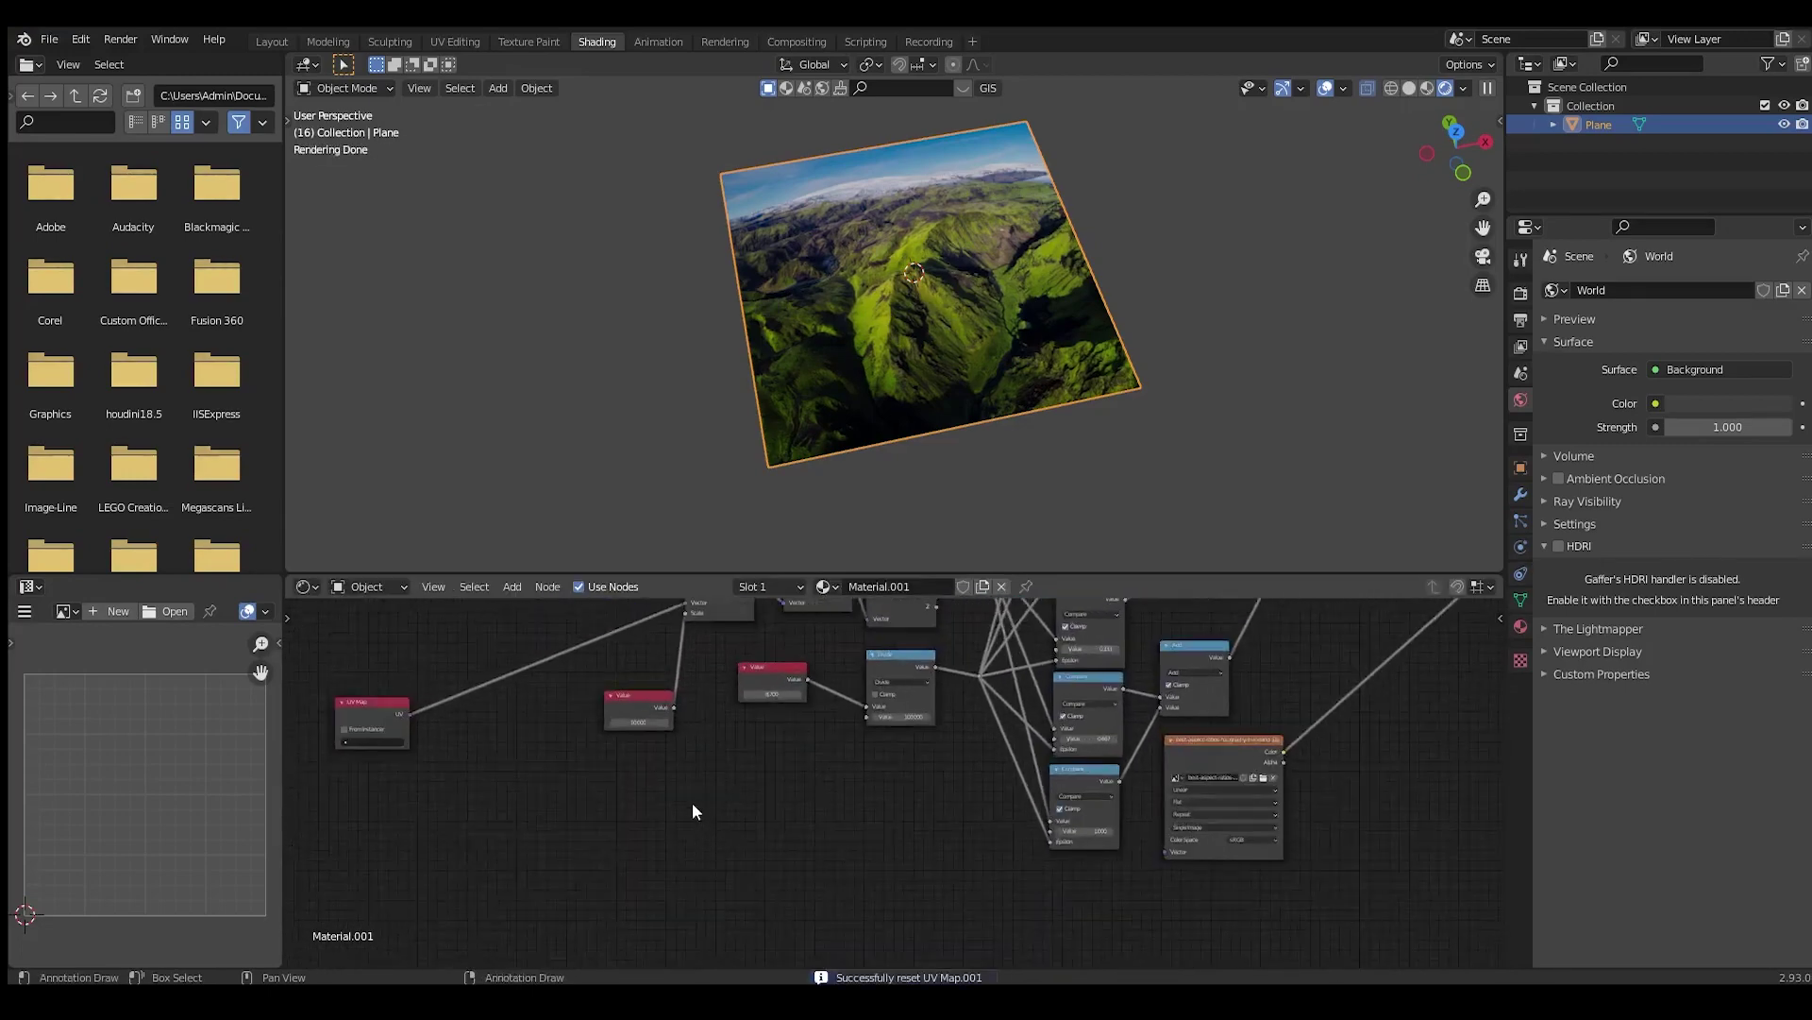
Move the Image Texture node left to sit directly below the Divide node
scroll(944, 826, "up", 1)
left_click_drag(1256, 750, 855, 760)
middle_click_drag(854, 760, 1062, 802)
scroll(1062, 802, "up", 4)
middle_click_drag(805, 796, 864, 788)
scroll(864, 788, "down", 3)
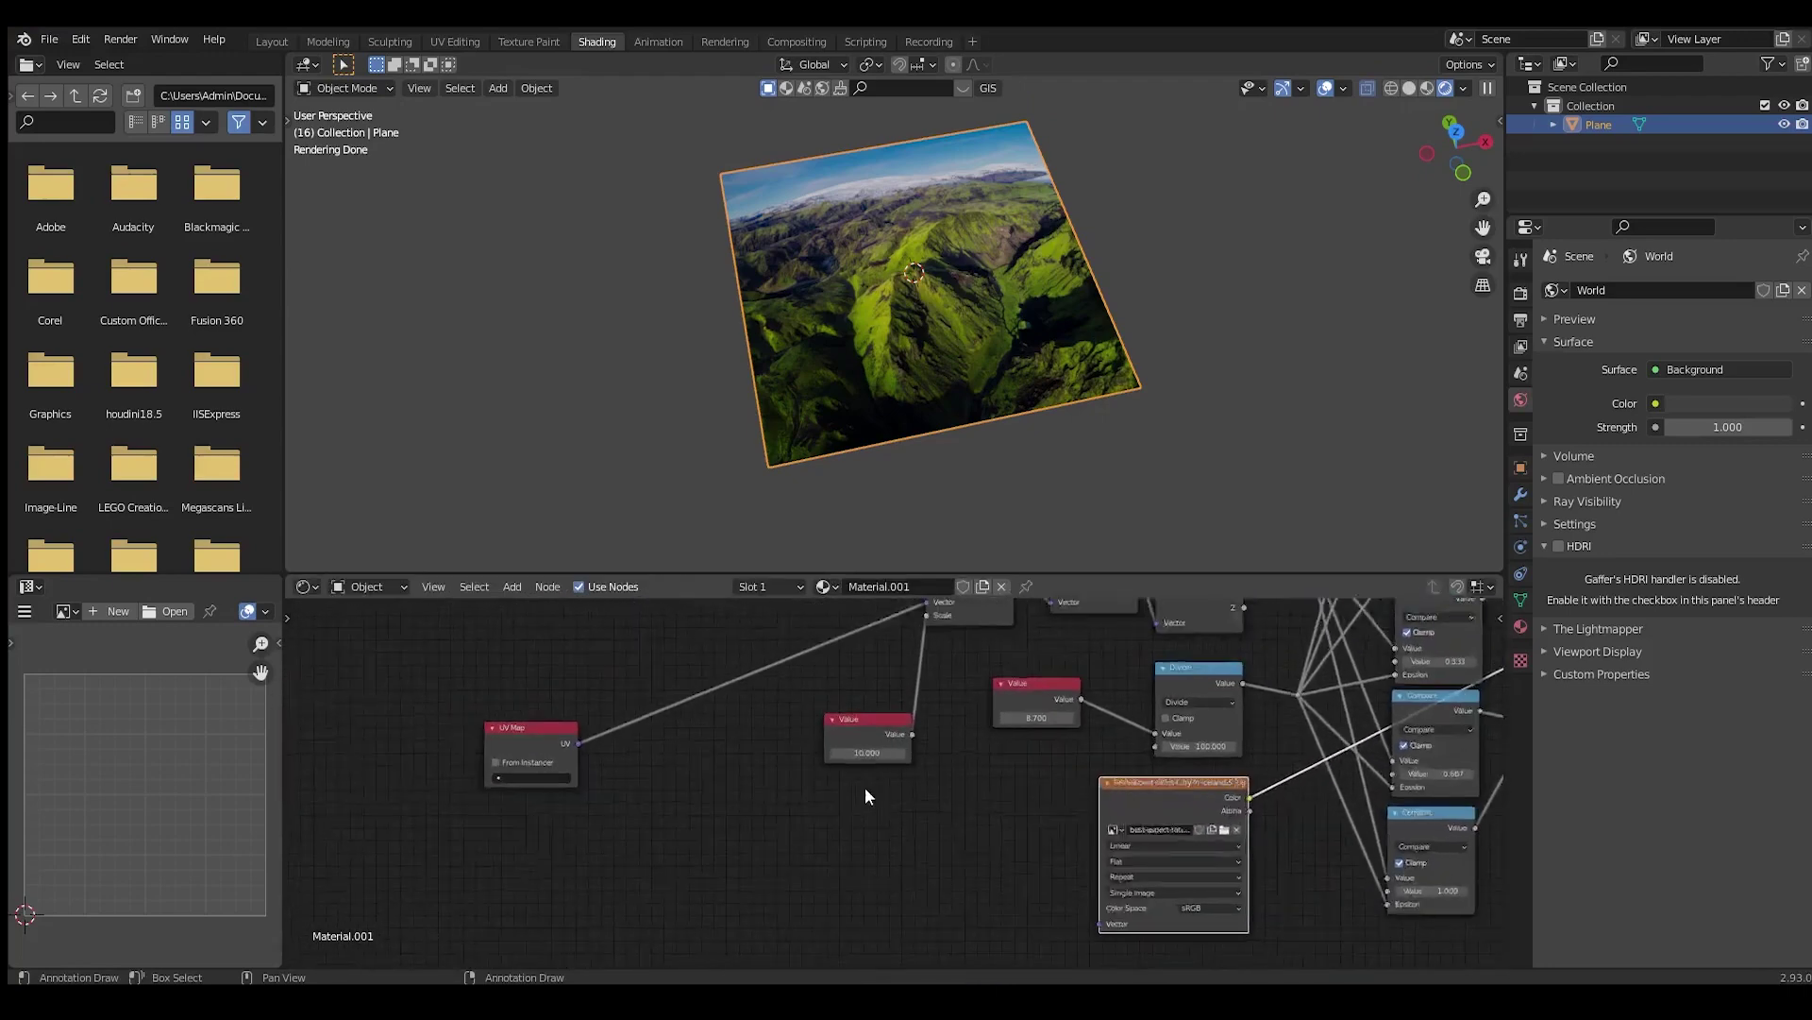
Add a Vector Math node and place it below the 10.000 Value node
scroll(865, 787, "up", 2)
scroll(793, 739, "up", 1)
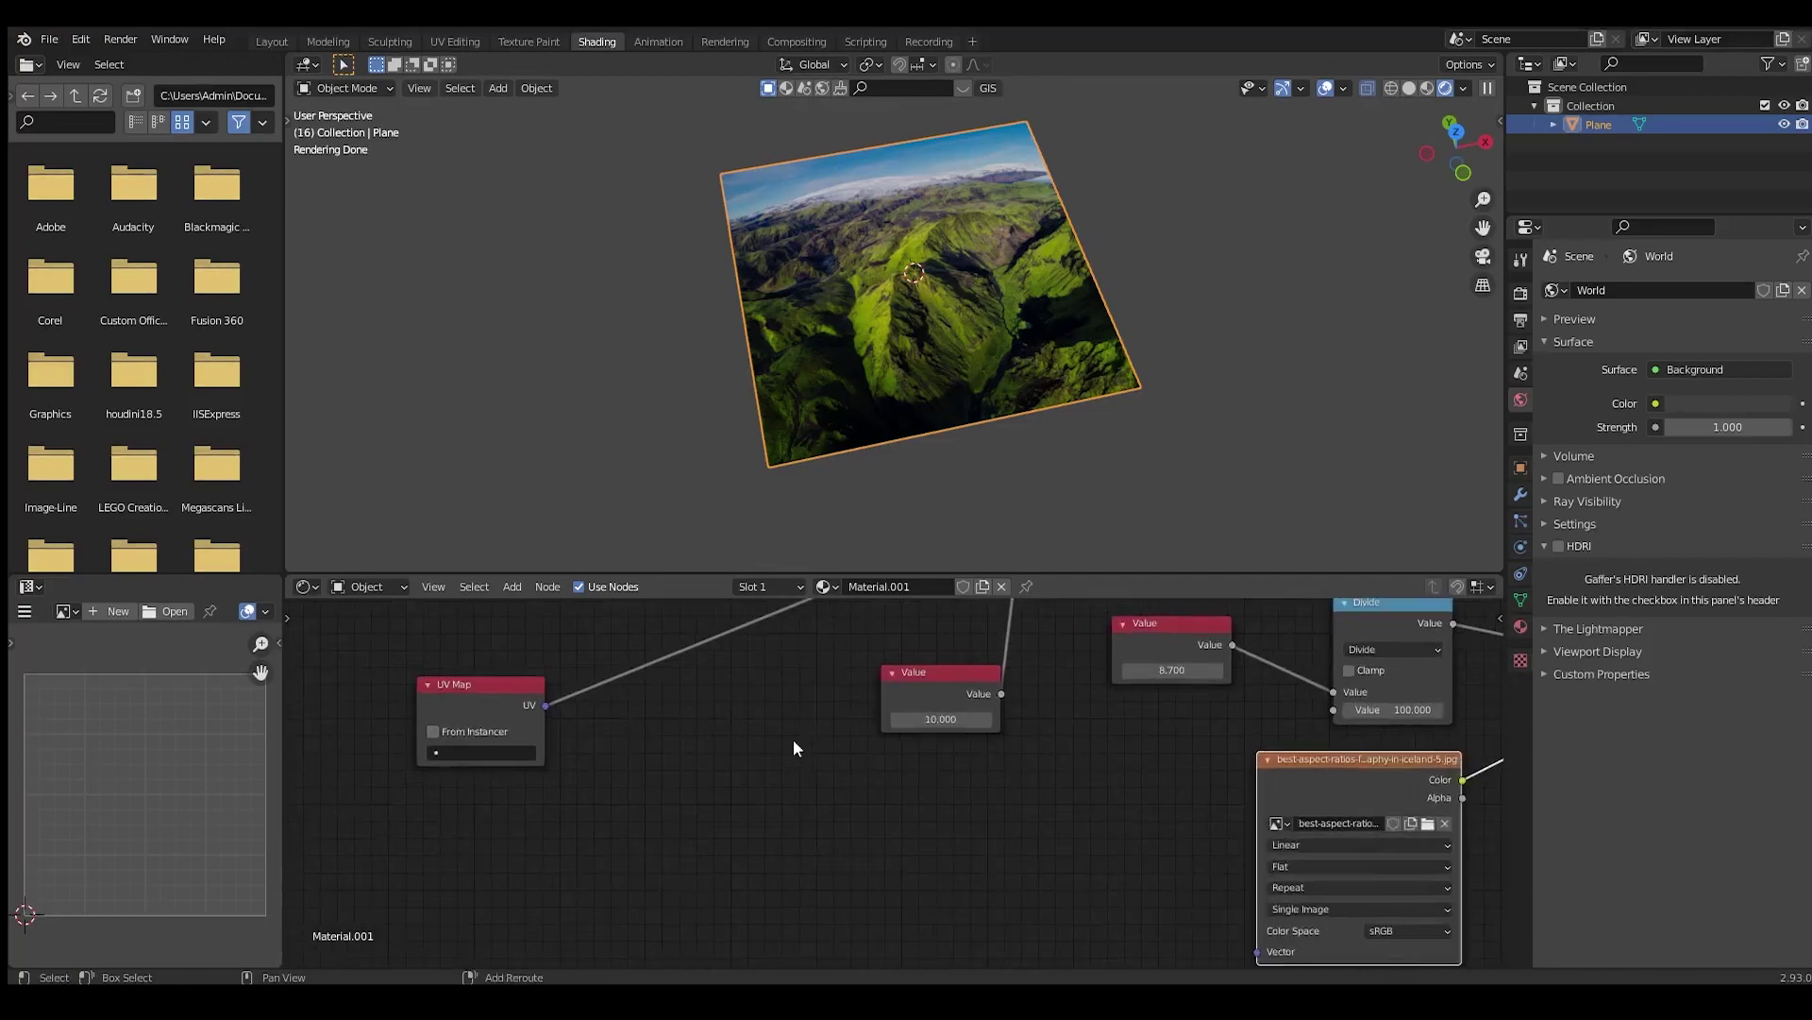
key("shift+a")
left_click(789, 740)
type("vect")
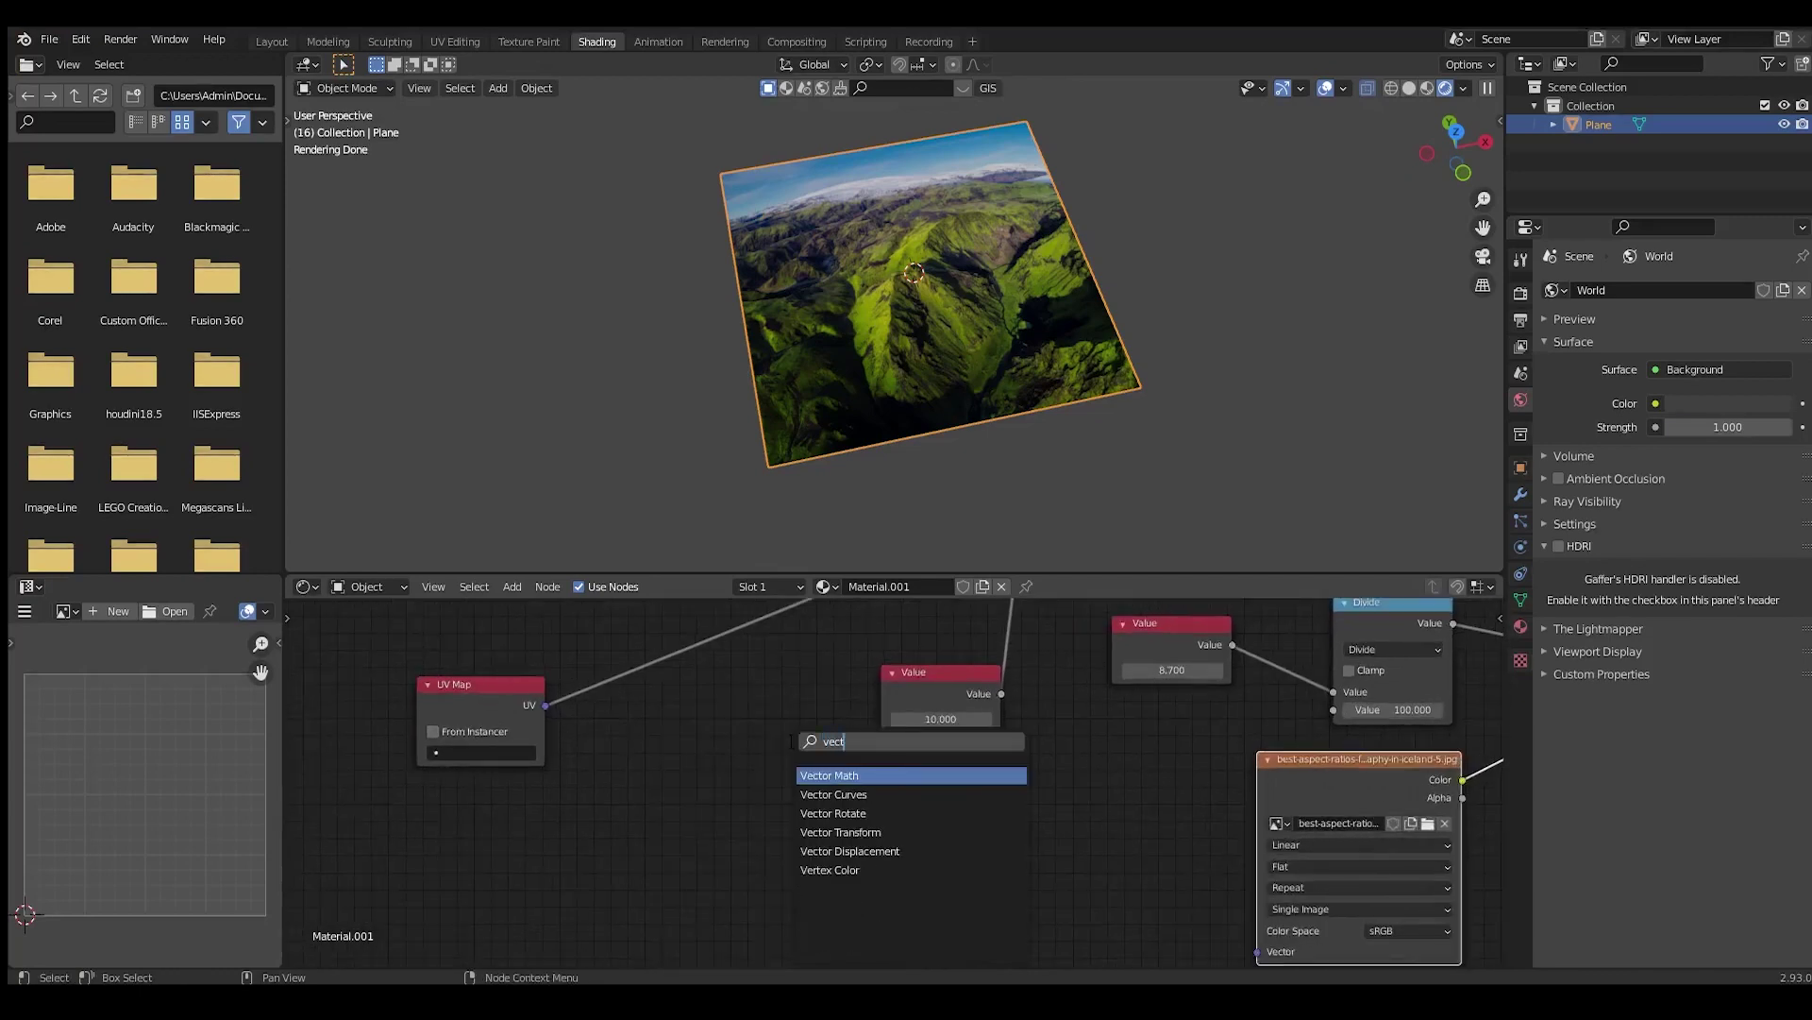
type("or")
left_click(840, 775)
left_click(953, 798)
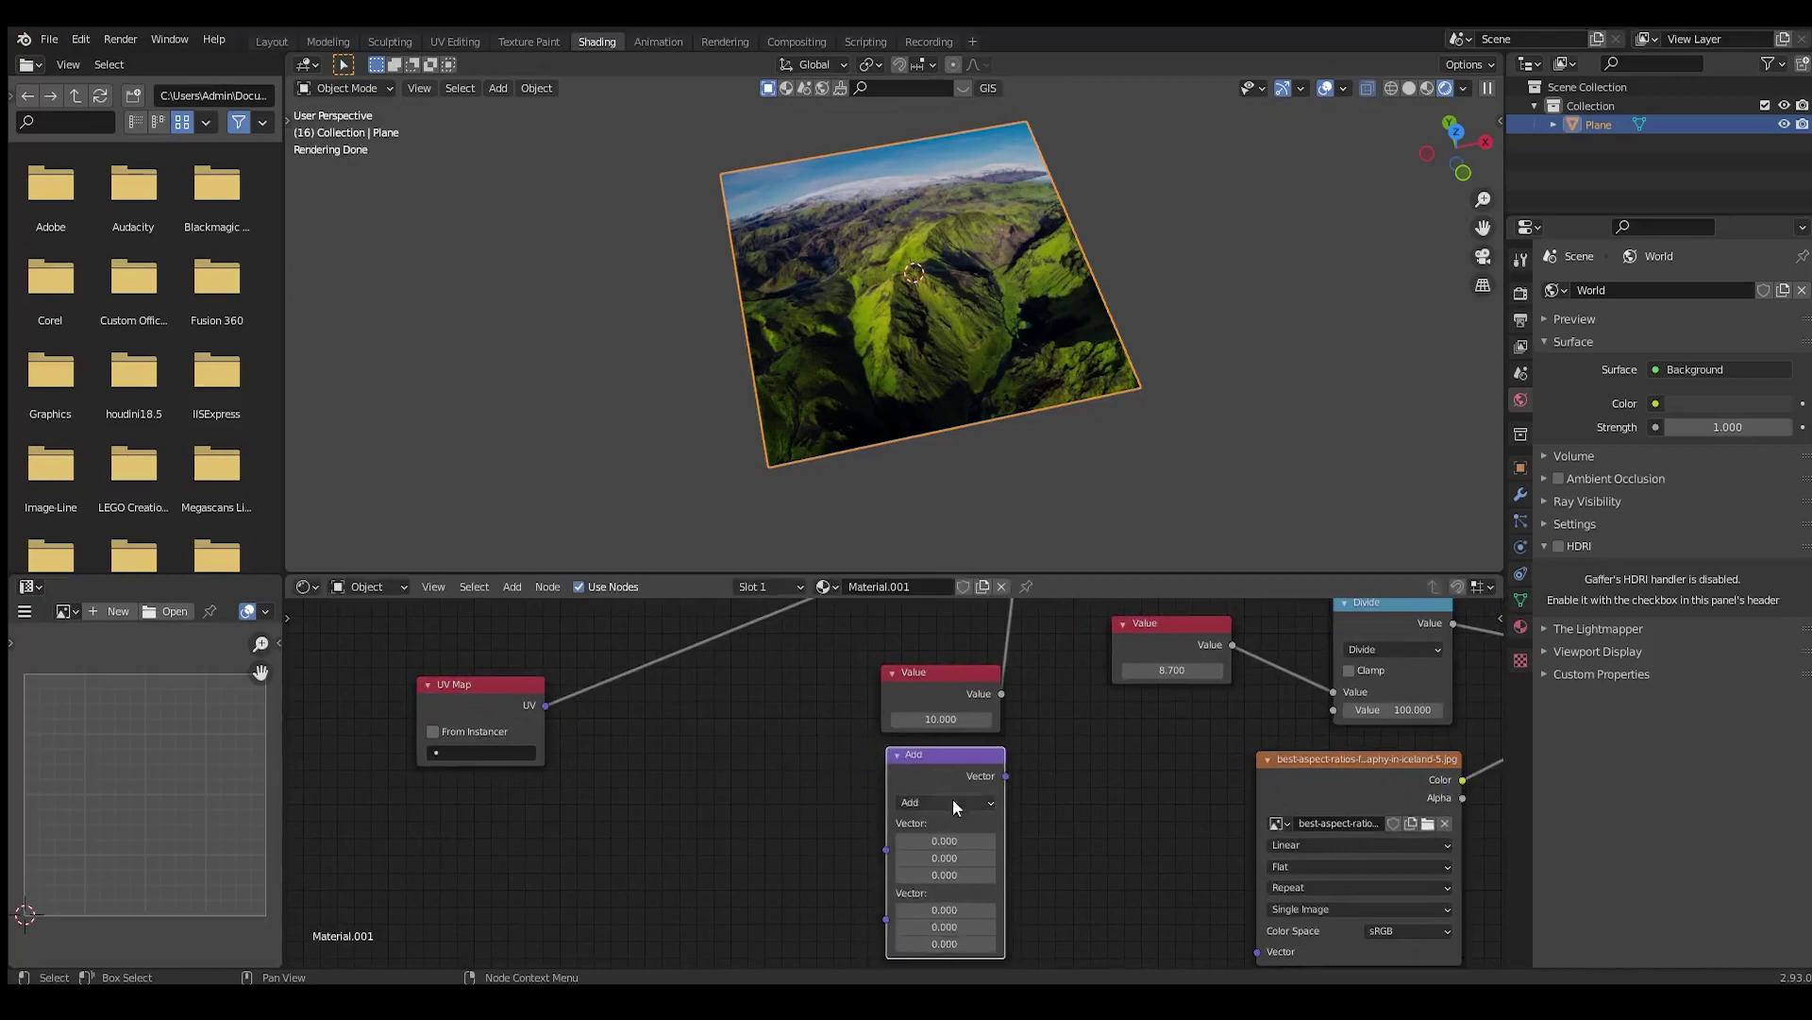
Change the new Vector Math node's operation to Snap
scroll(842, 755, "up", 1)
left_click(849, 773)
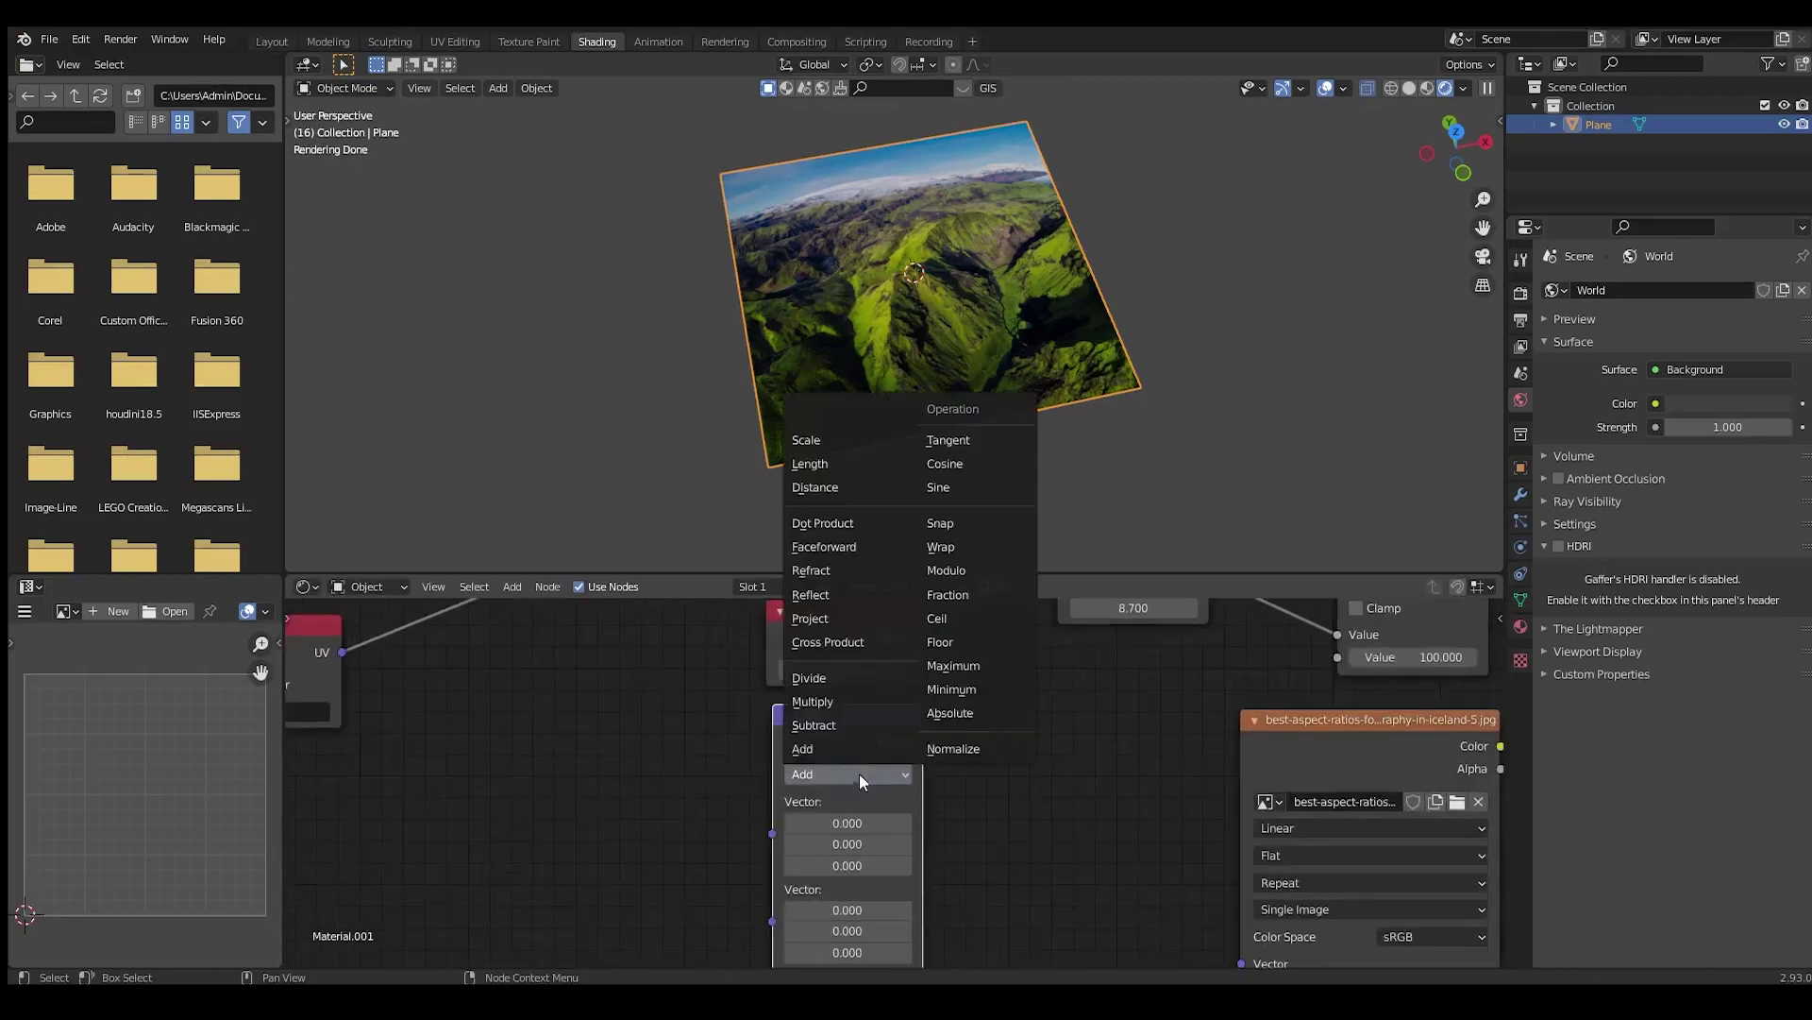
left_click(941, 523)
scroll(981, 764, "up", 2)
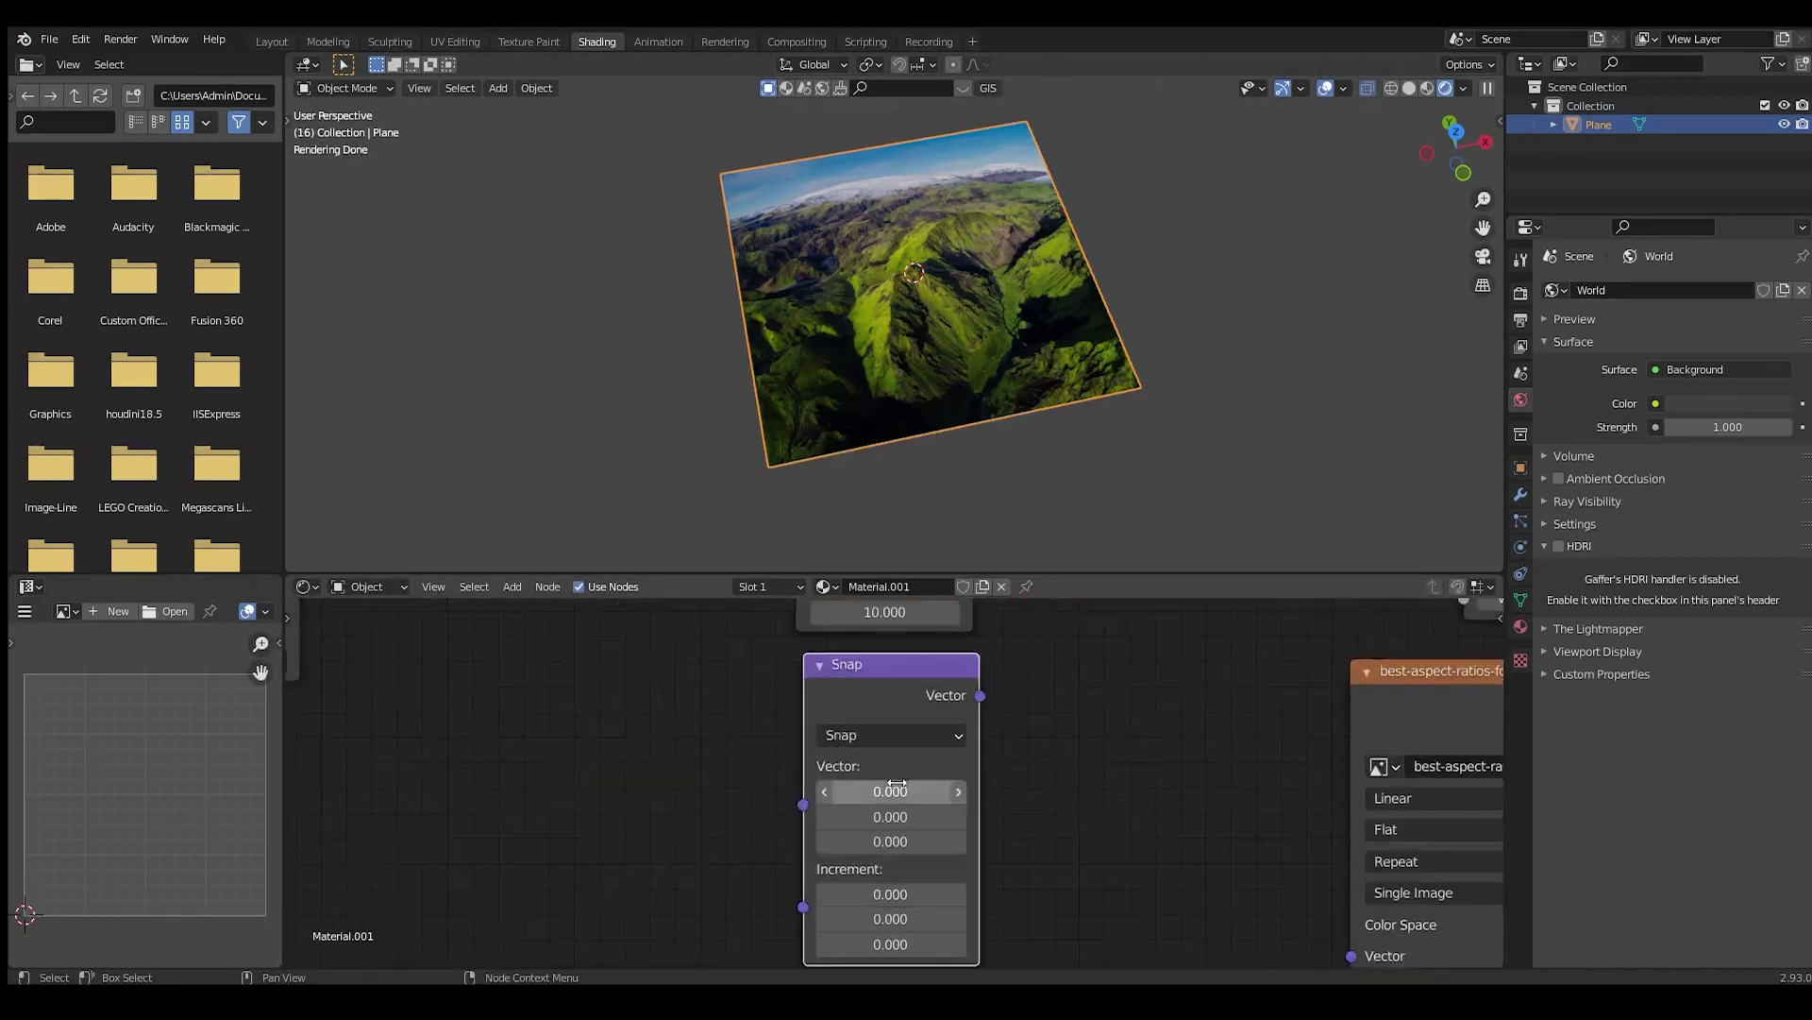
scroll(897, 788, "down", 2)
scroll(961, 790, "up", 1)
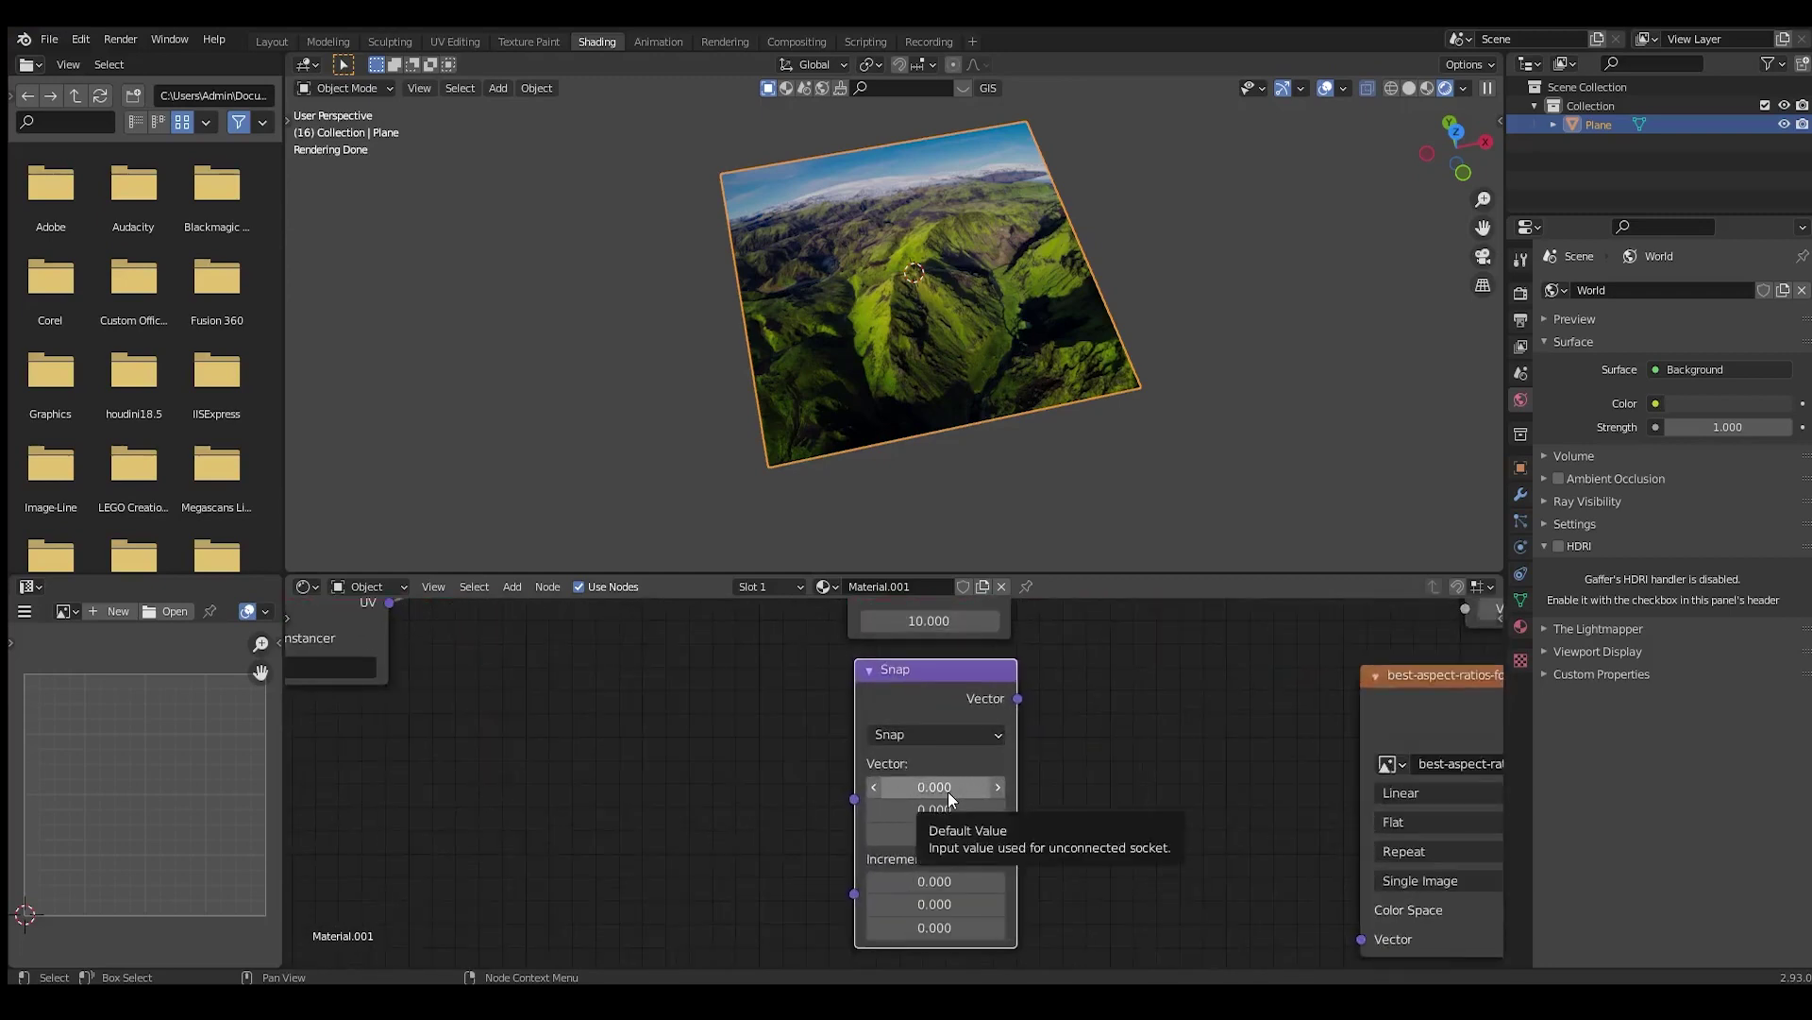
Connect the UV Map output to the Snap node's Vector input and preview the Snap node on the plane
scroll(520, 682, "down", 2)
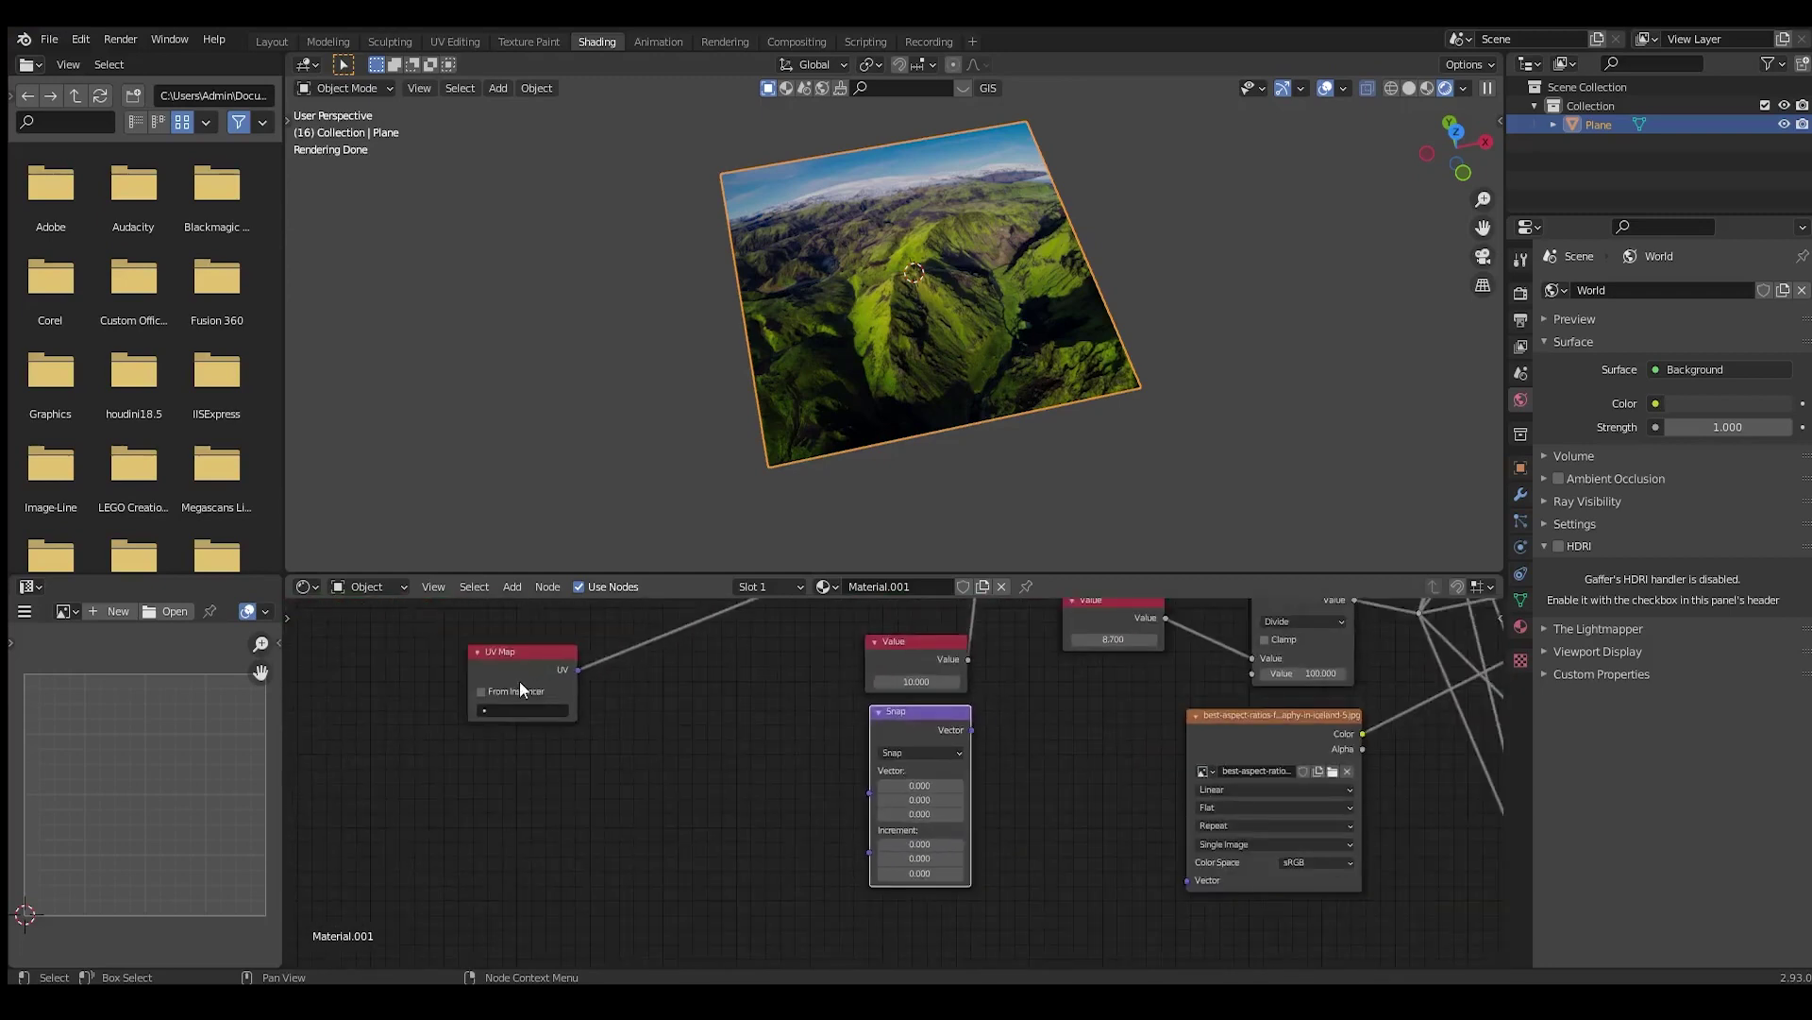
left_click_drag(581, 672, 870, 793)
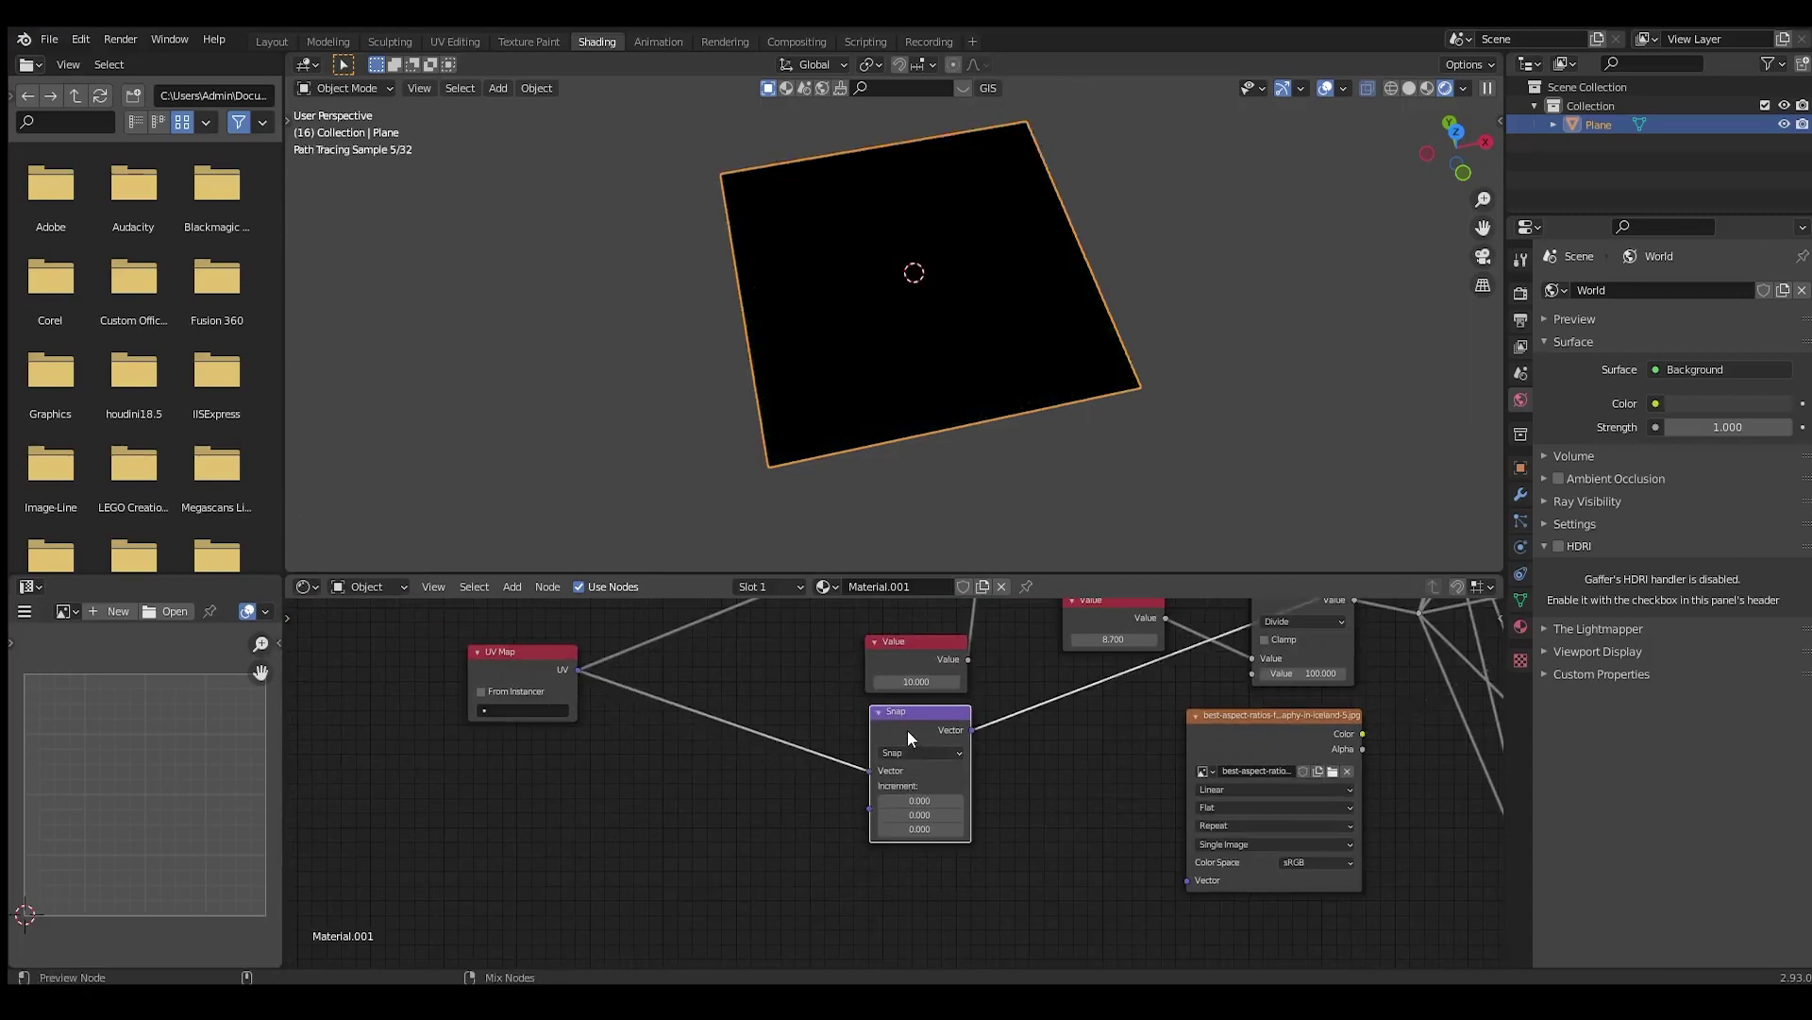
scroll(817, 823, "up", 2)
middle_click_drag(818, 831, 875, 831)
Set all three Increment values of the Snap node to 0.1
left_click(991, 809)
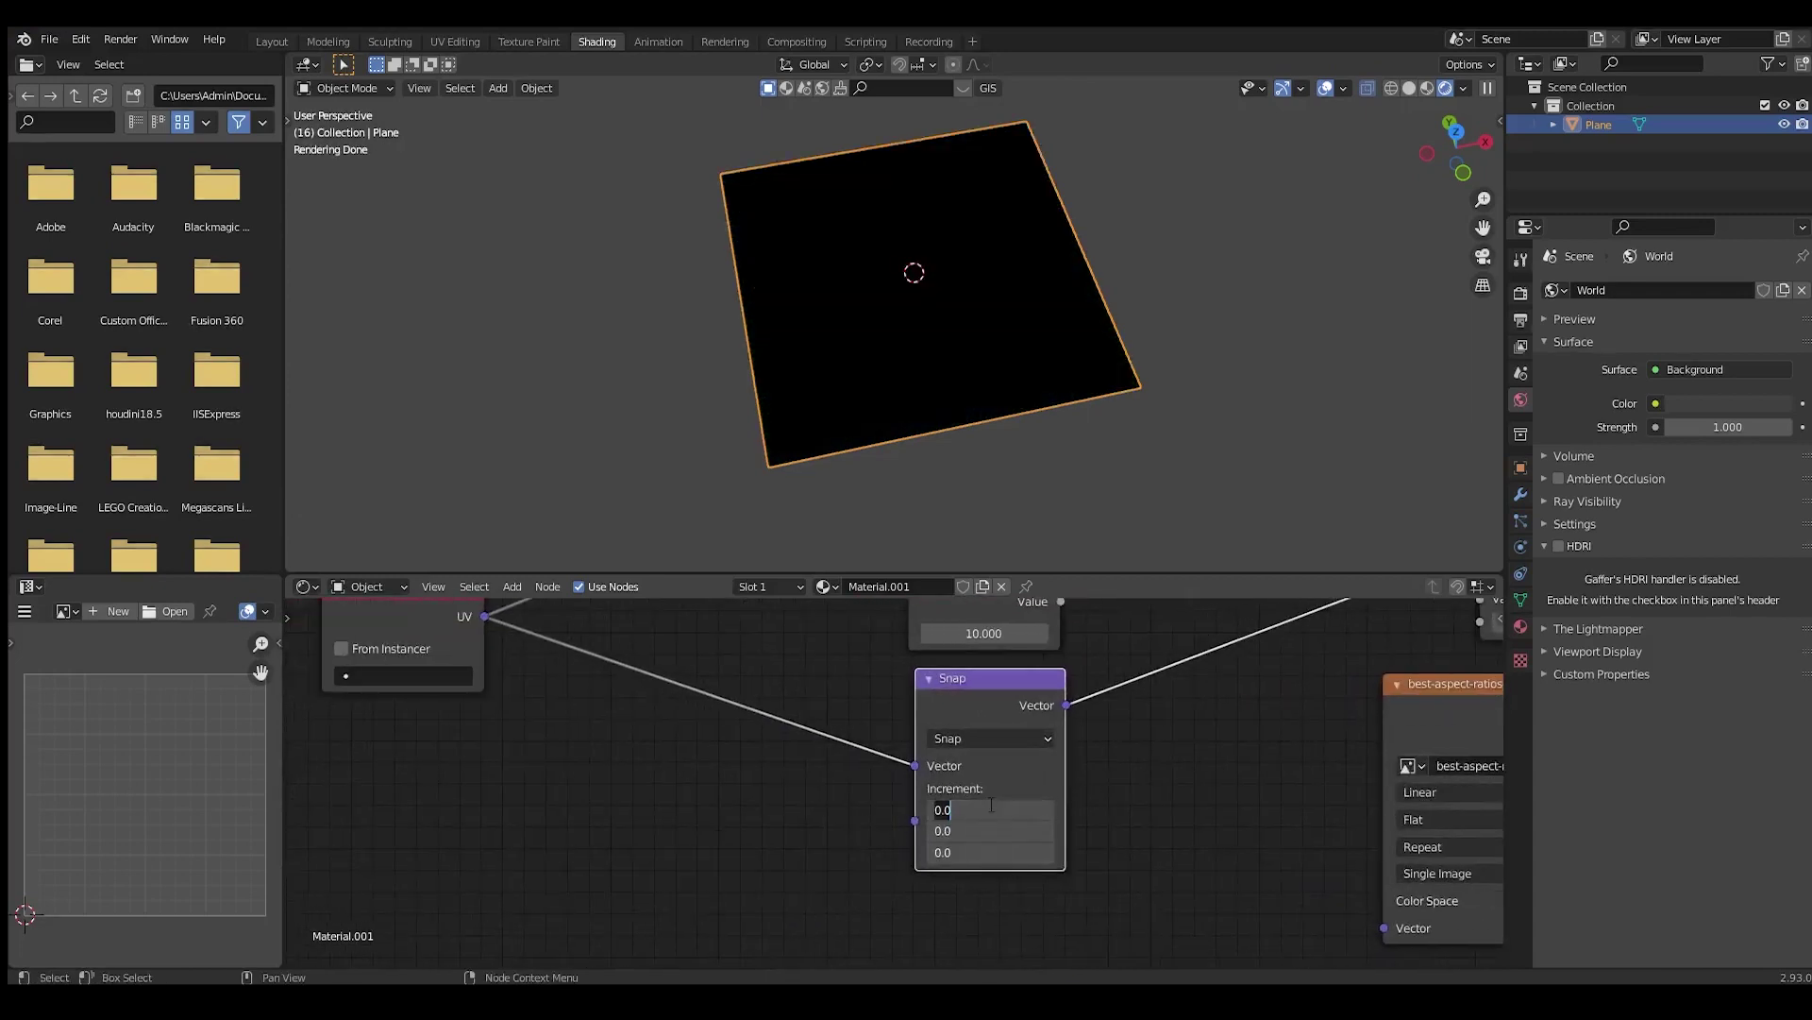
key("Return")
left_click_drag(972, 809, 972, 851)
type(".1")
key("Return")
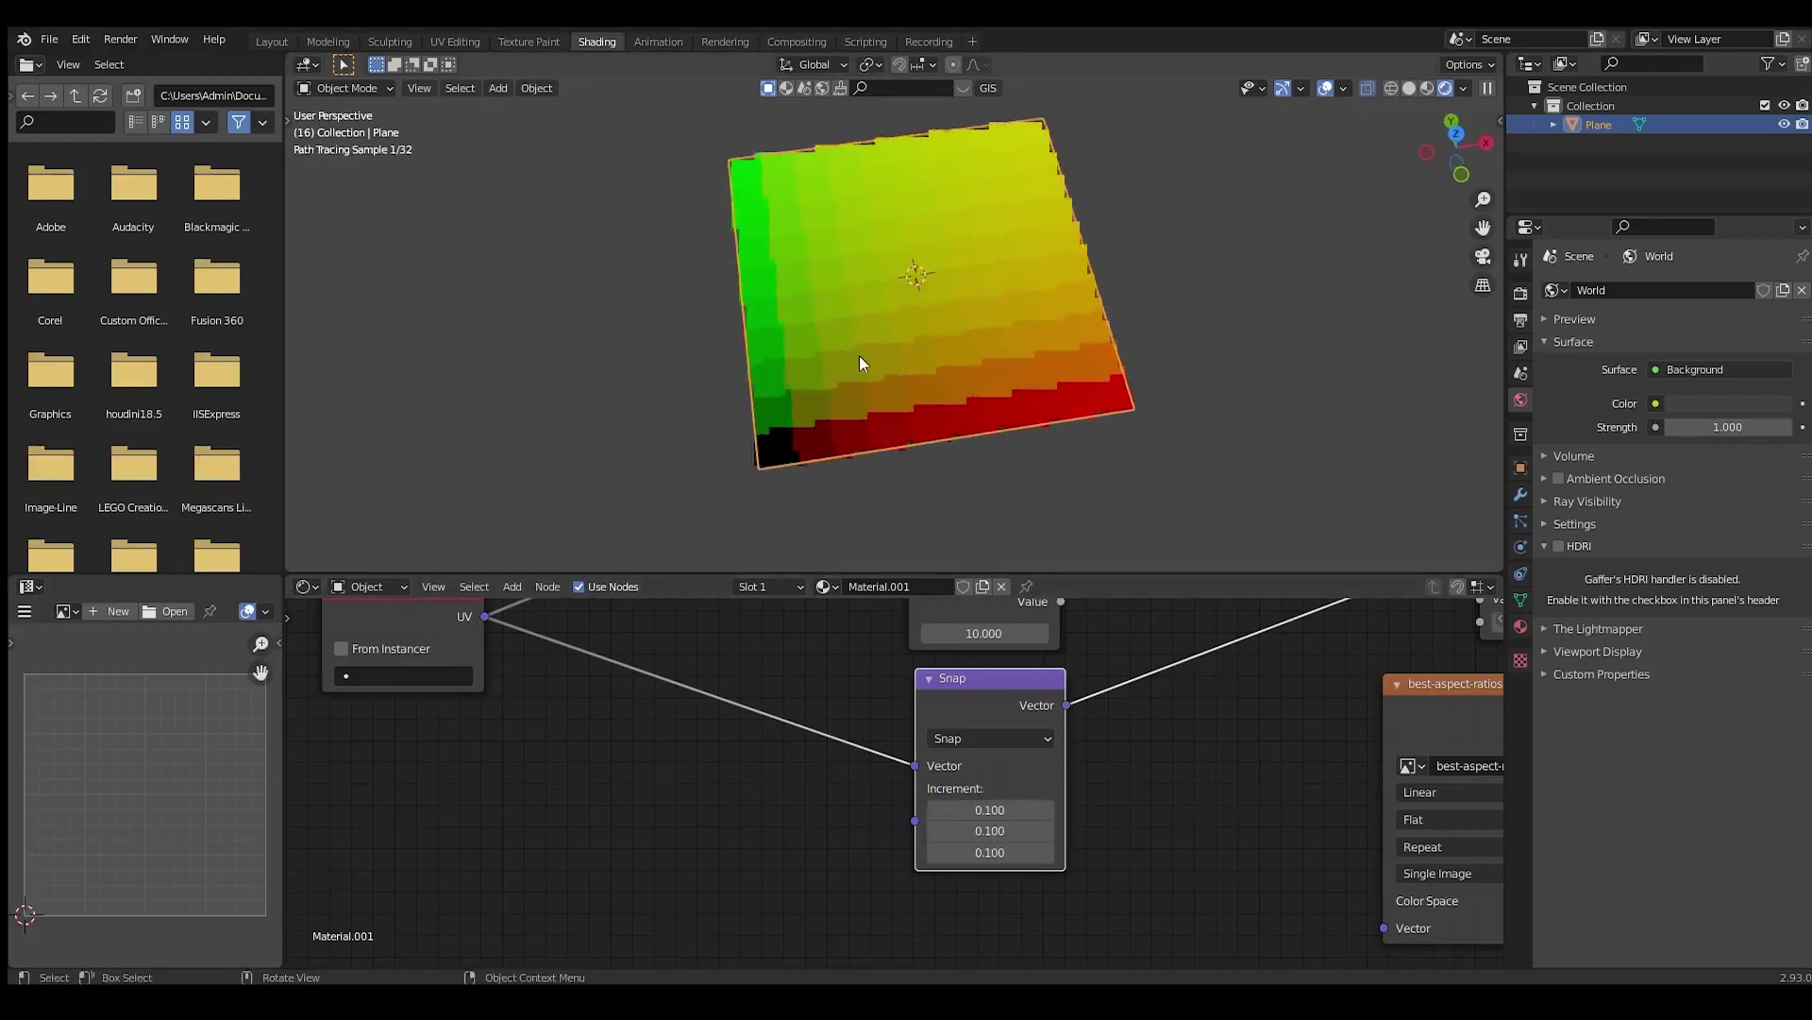
middle_click_drag(898, 744, 1006, 744)
scroll(1006, 744, "down", 4)
key("shift+a")
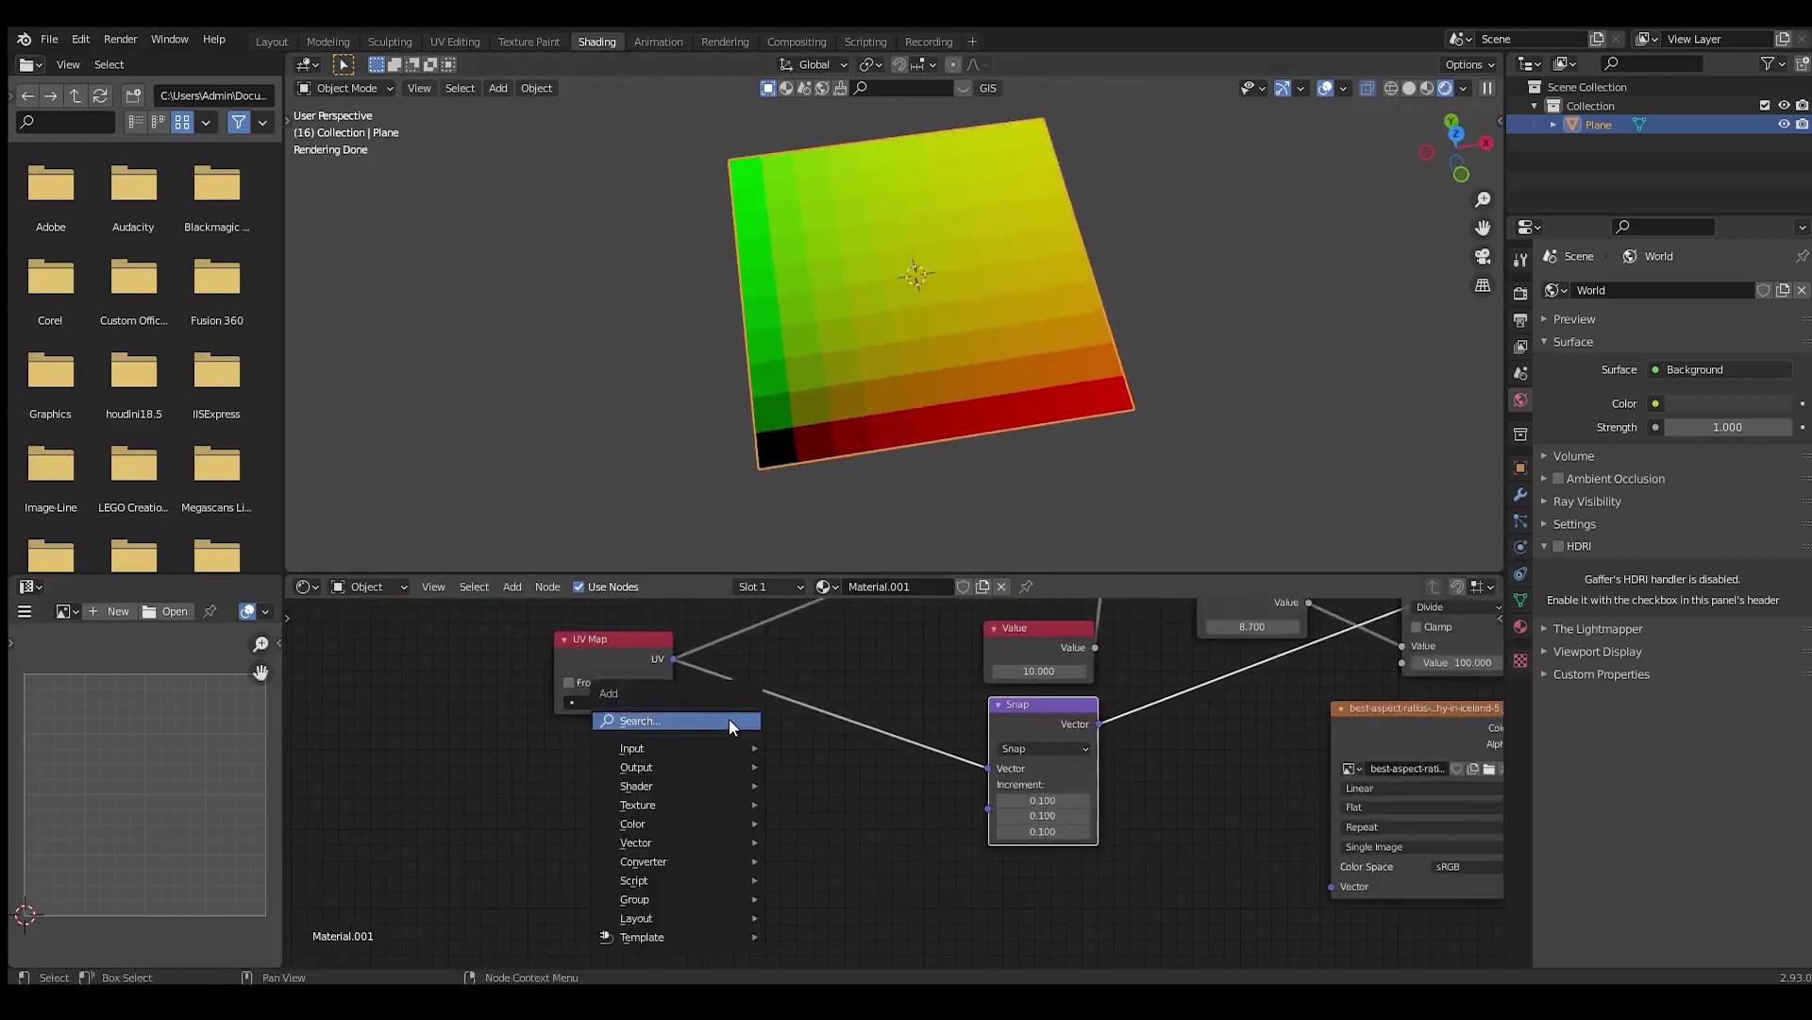
left_click(729, 719)
type("v")
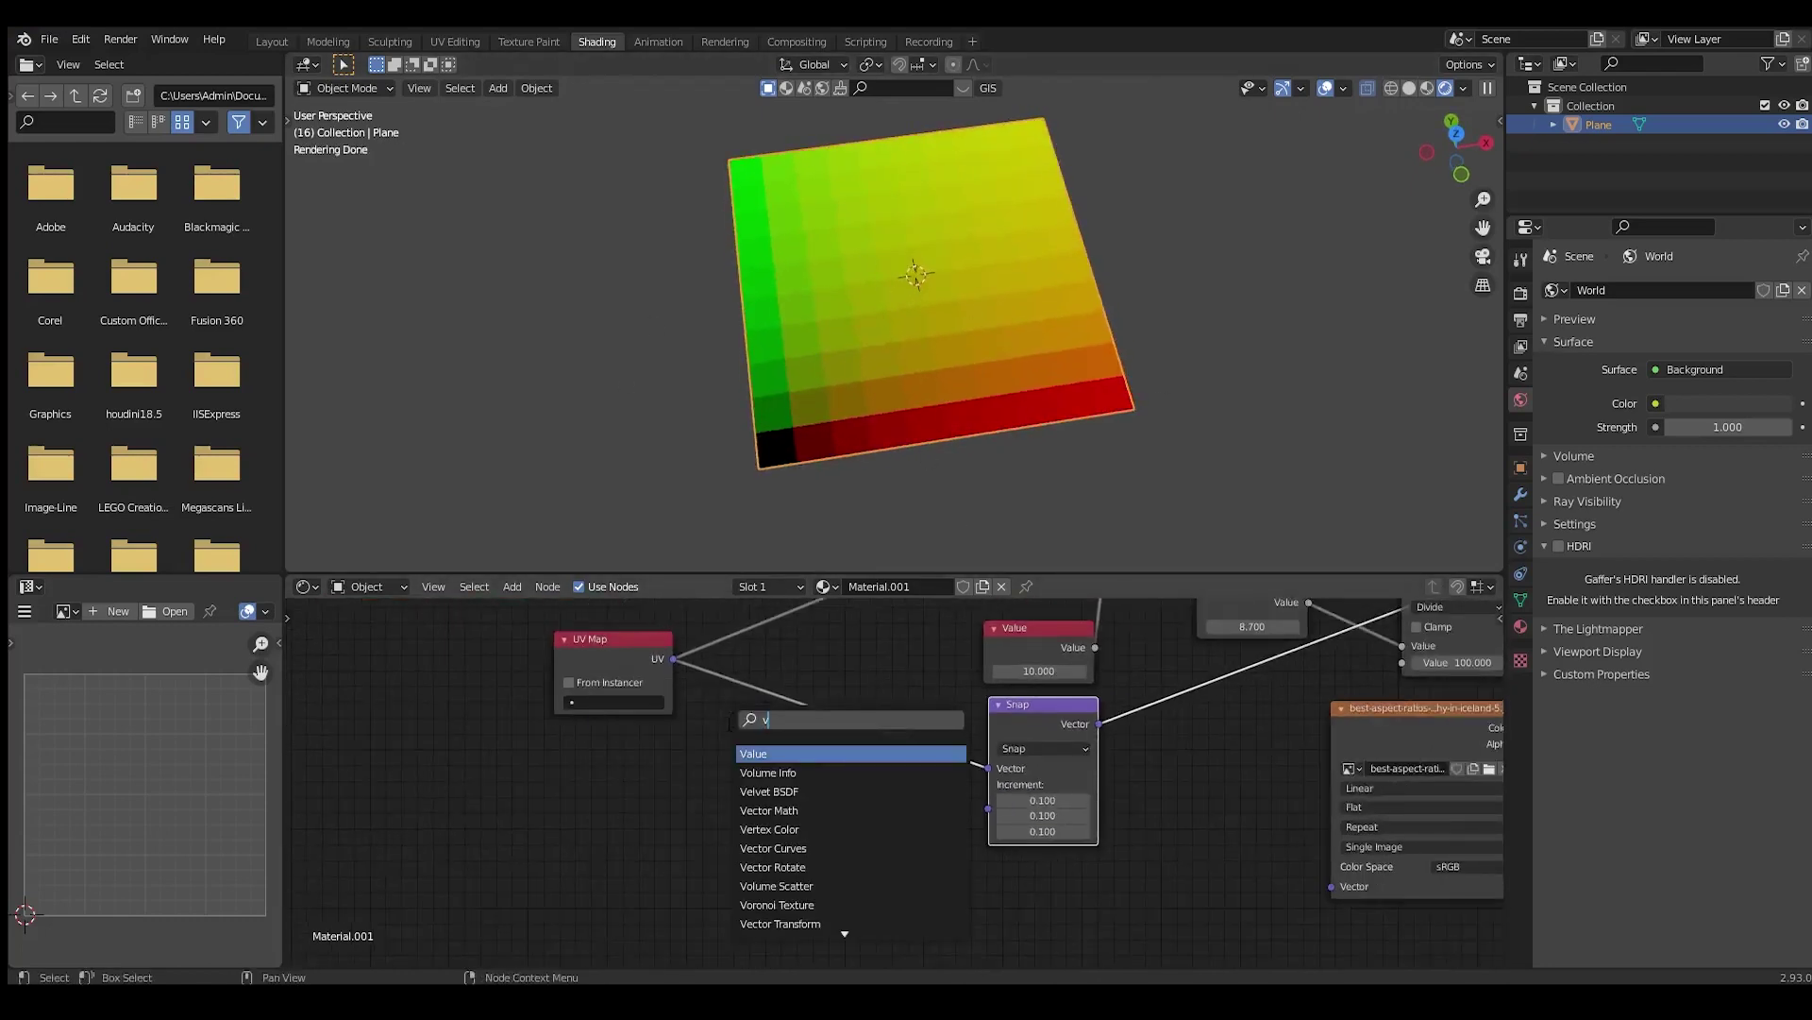
left_click(1010, 627)
Move the 10.000 Value node left, between the UV Map and Snap nodes, and view the plane closer at an angle
scroll(1010, 627, "down", 4)
middle_click_drag(1010, 627, 931, 784)
scroll(934, 782, "up", 2)
left_click(940, 780)
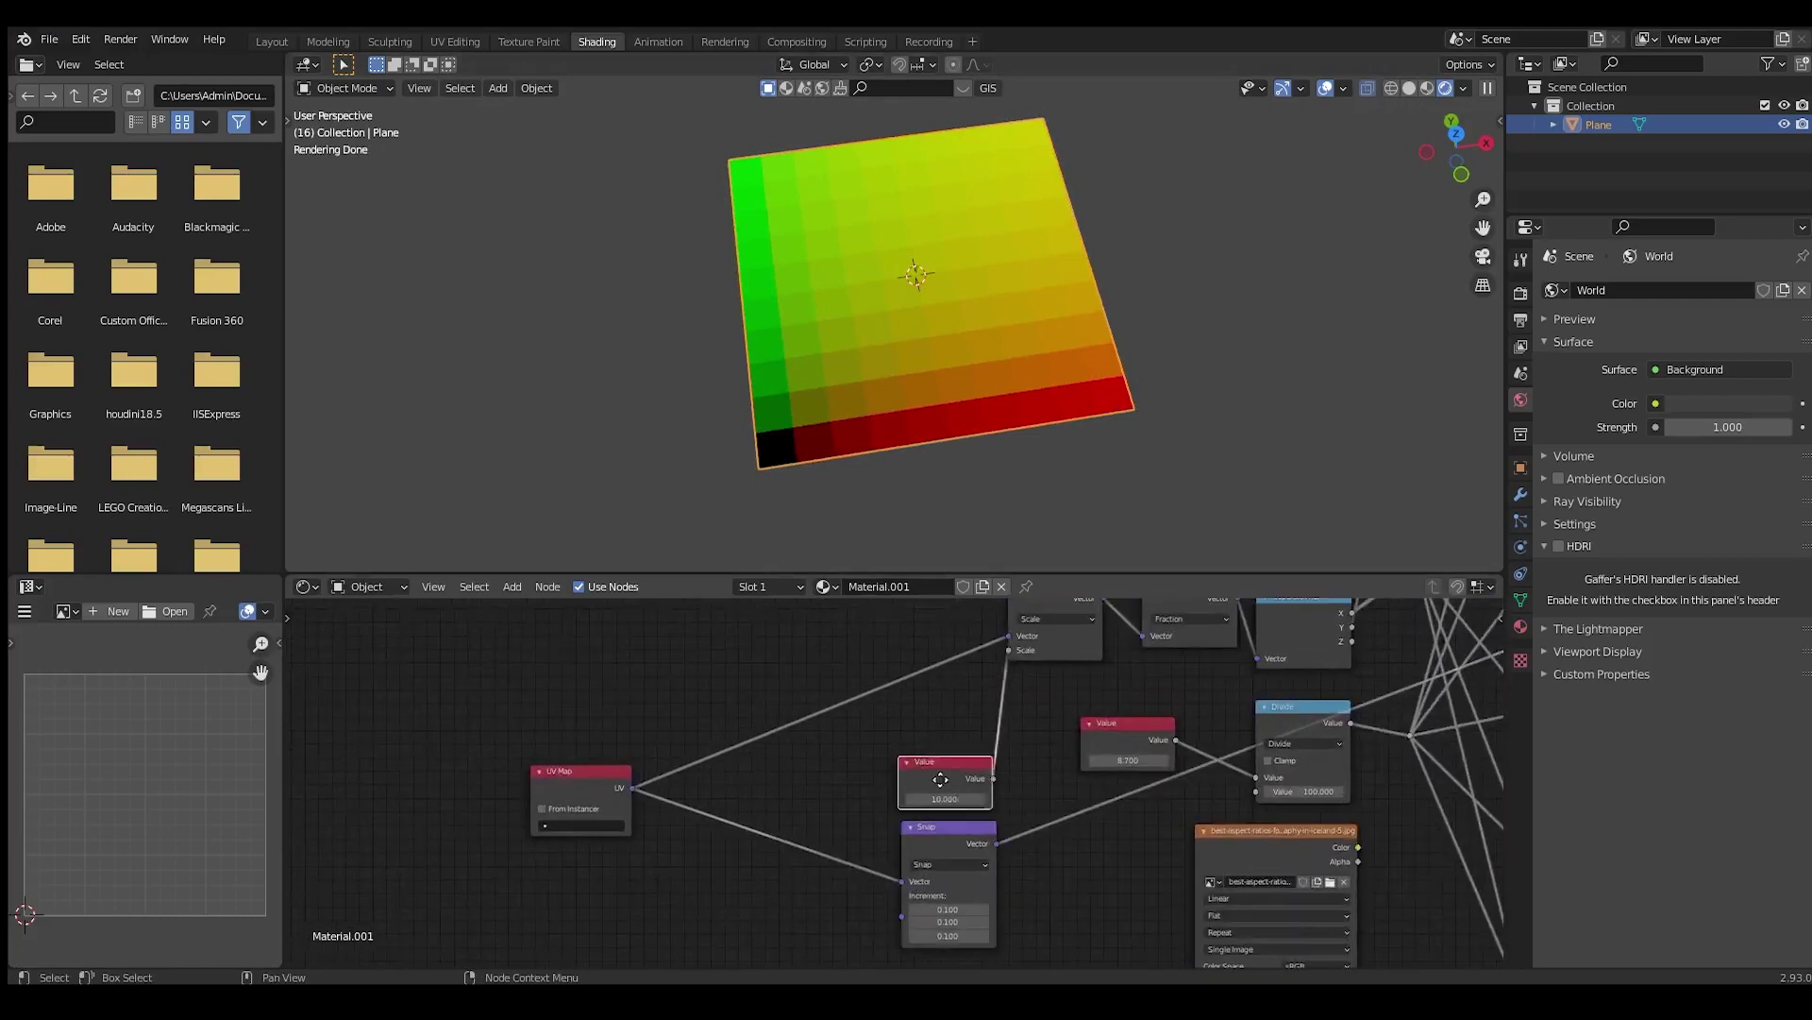
left_click_drag(942, 780, 873, 759)
middle_click_drag(887, 792, 978, 727)
scroll(978, 727, "up", 1)
left_click_drag(960, 669, 871, 687)
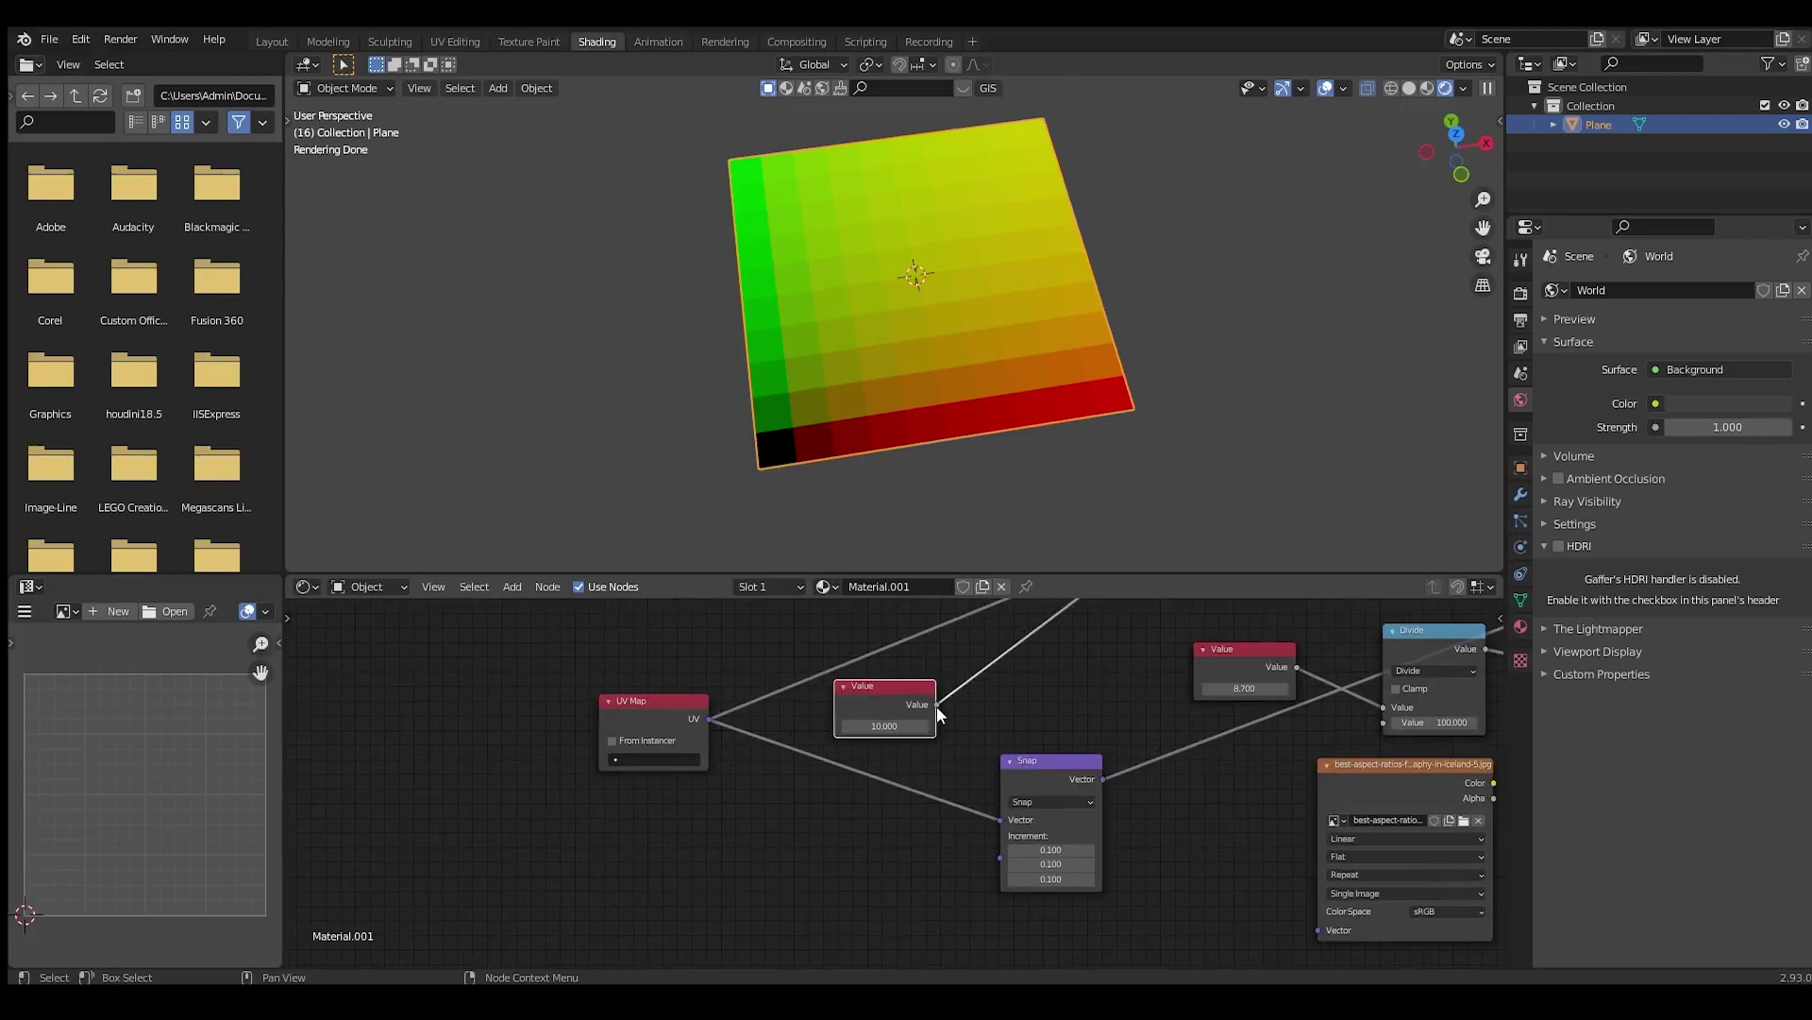
middle_click_drag(947, 419, 908, 355)
scroll(882, 697, "up", 1)
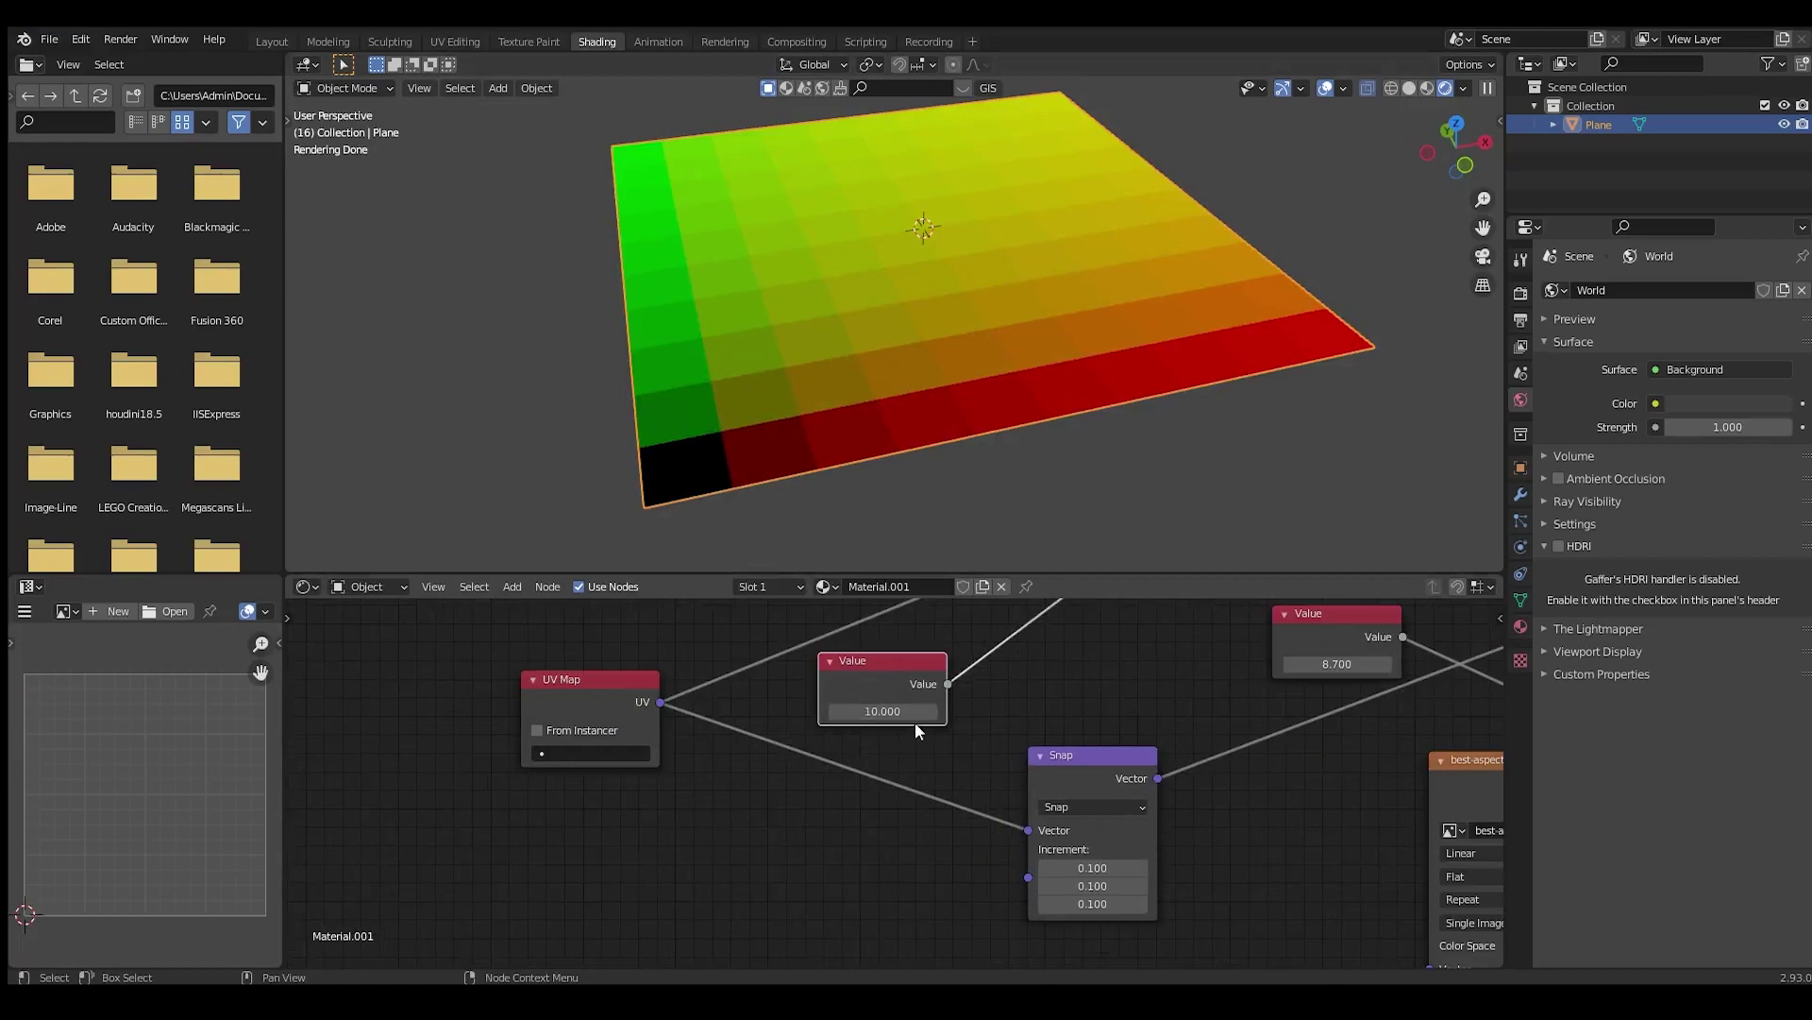
Add a Math node to the lower left of the Snap node
key("shift+a")
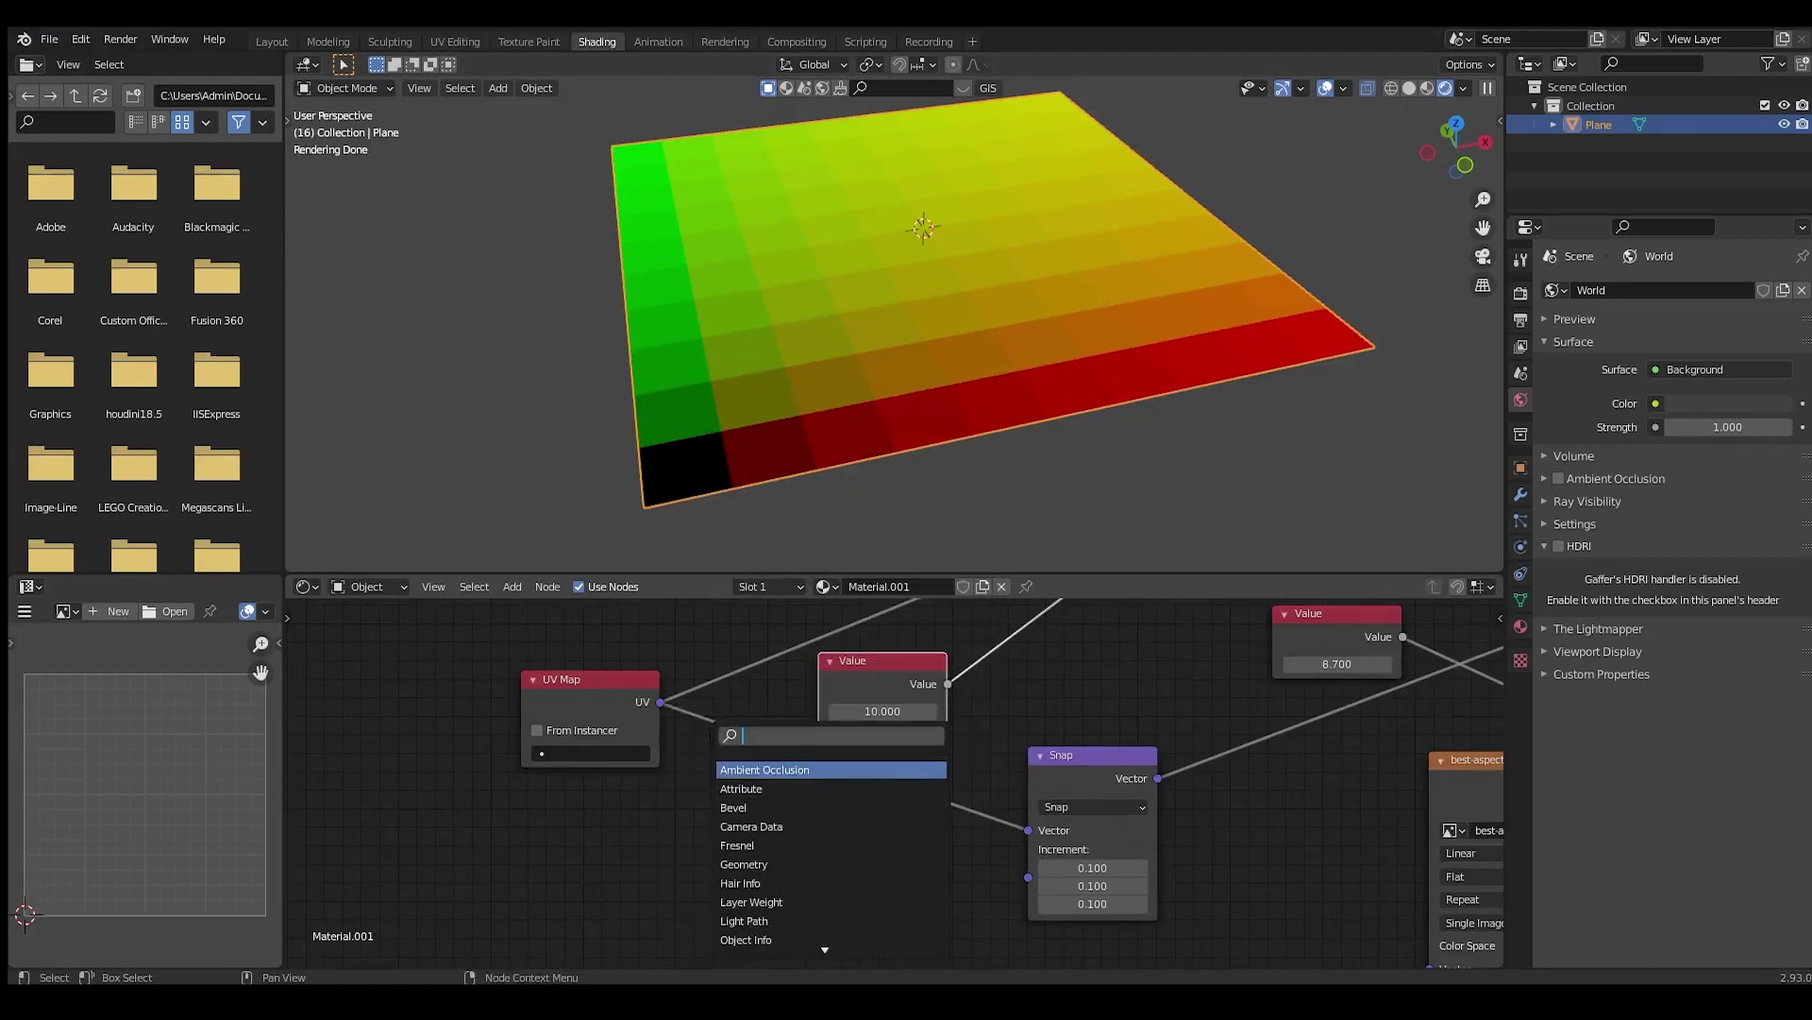
type("math")
left_click(734, 769)
left_click(765, 804)
Place the 10.000 Value node directly beneath the UV Map node
left_click(885, 659)
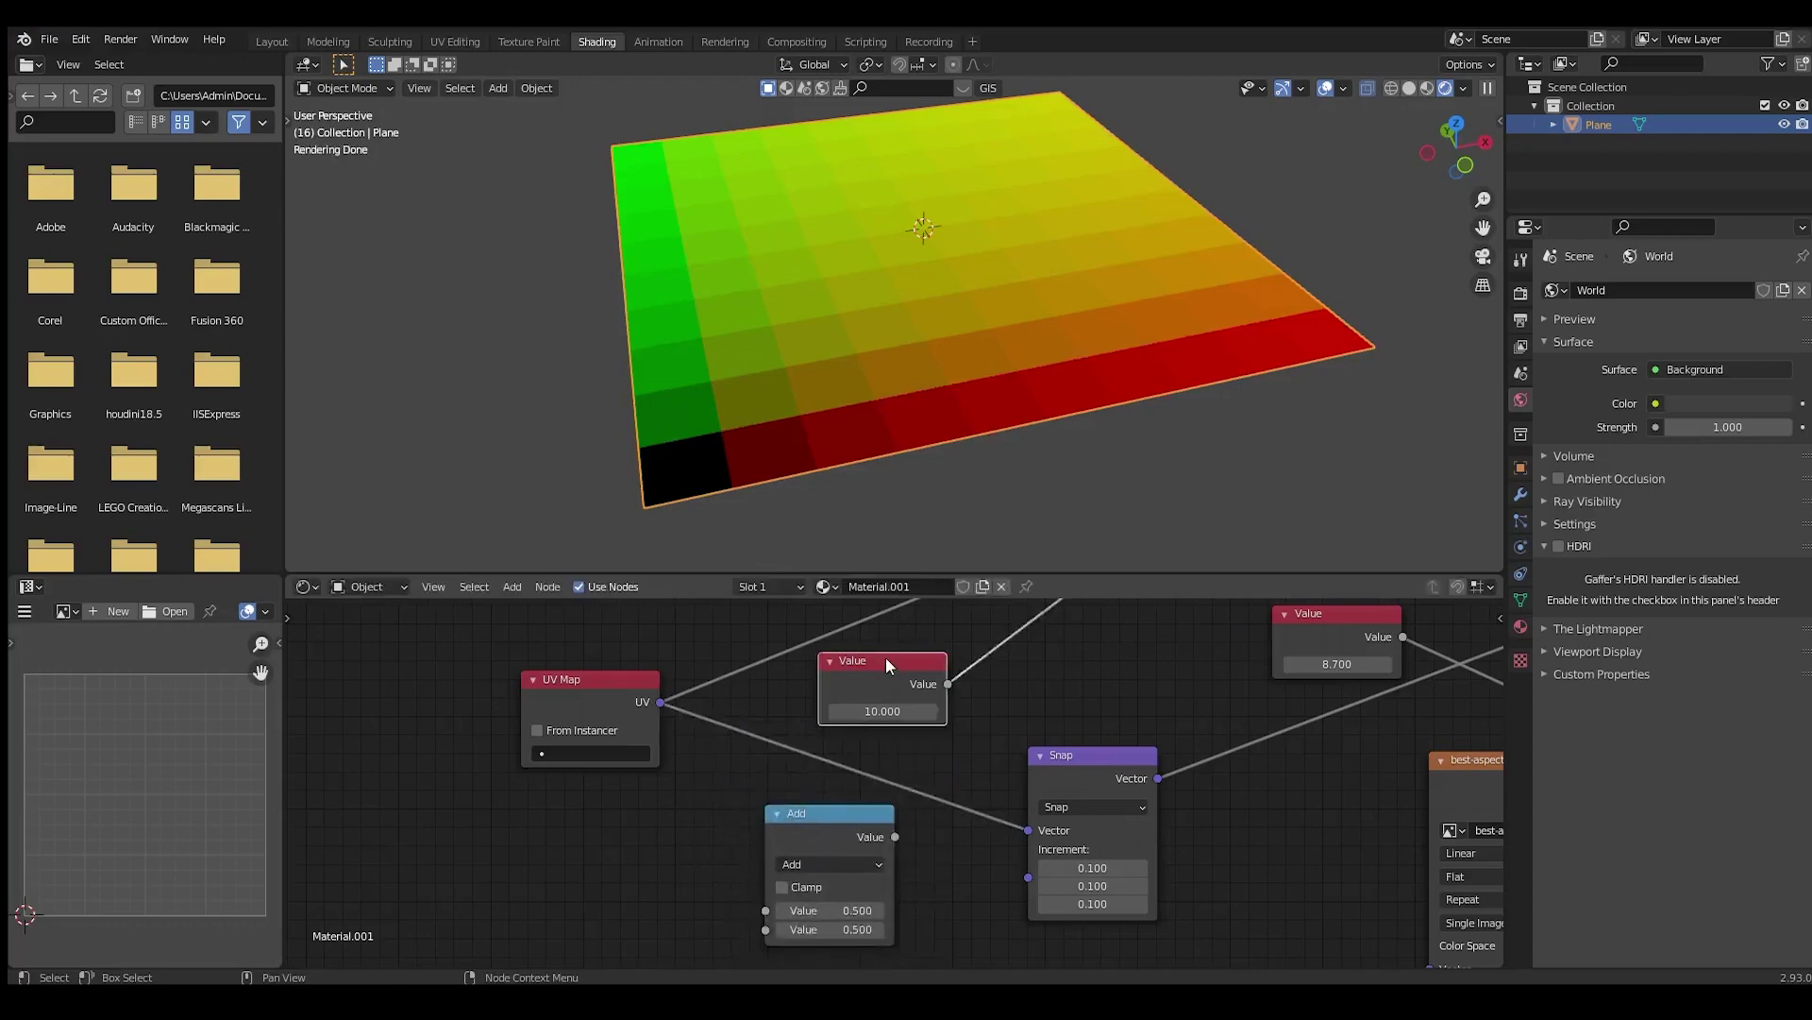
left_click_drag(886, 663, 609, 812)
scroll(661, 784, "up", 2)
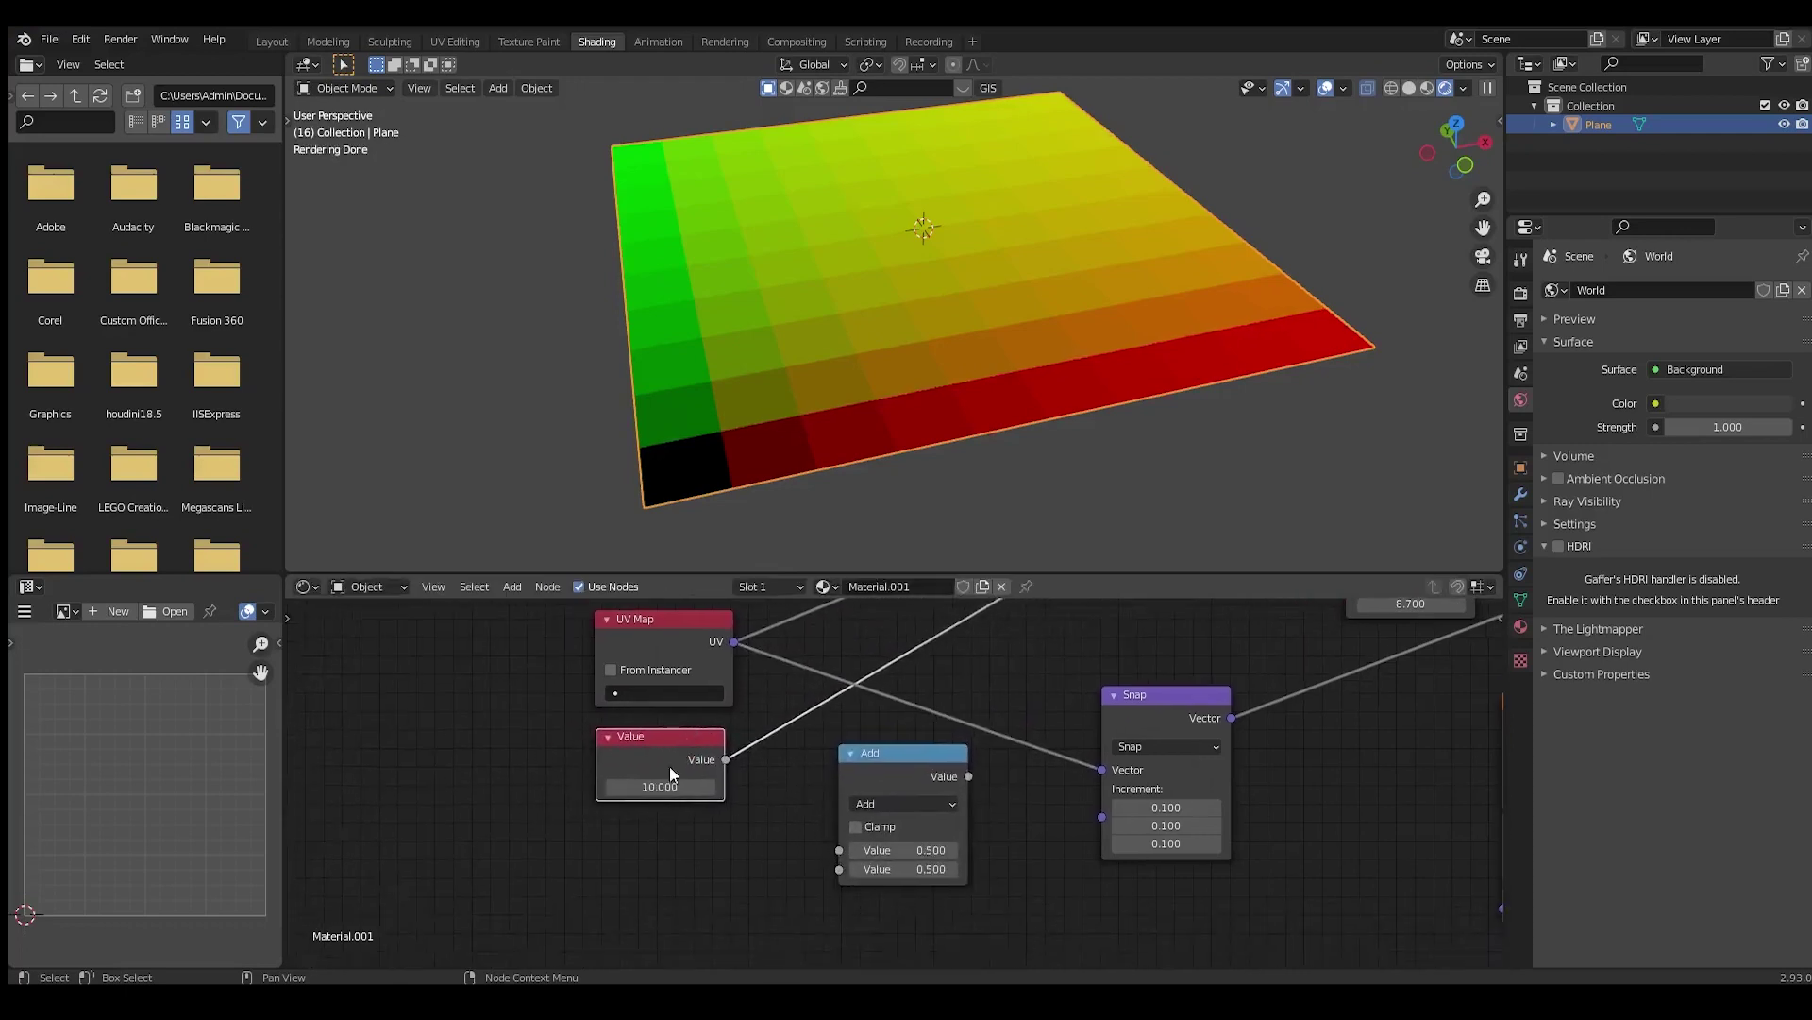
Set the new Math node to Divide and connect the 10.000 Value node to its second value input
left_click(898, 810)
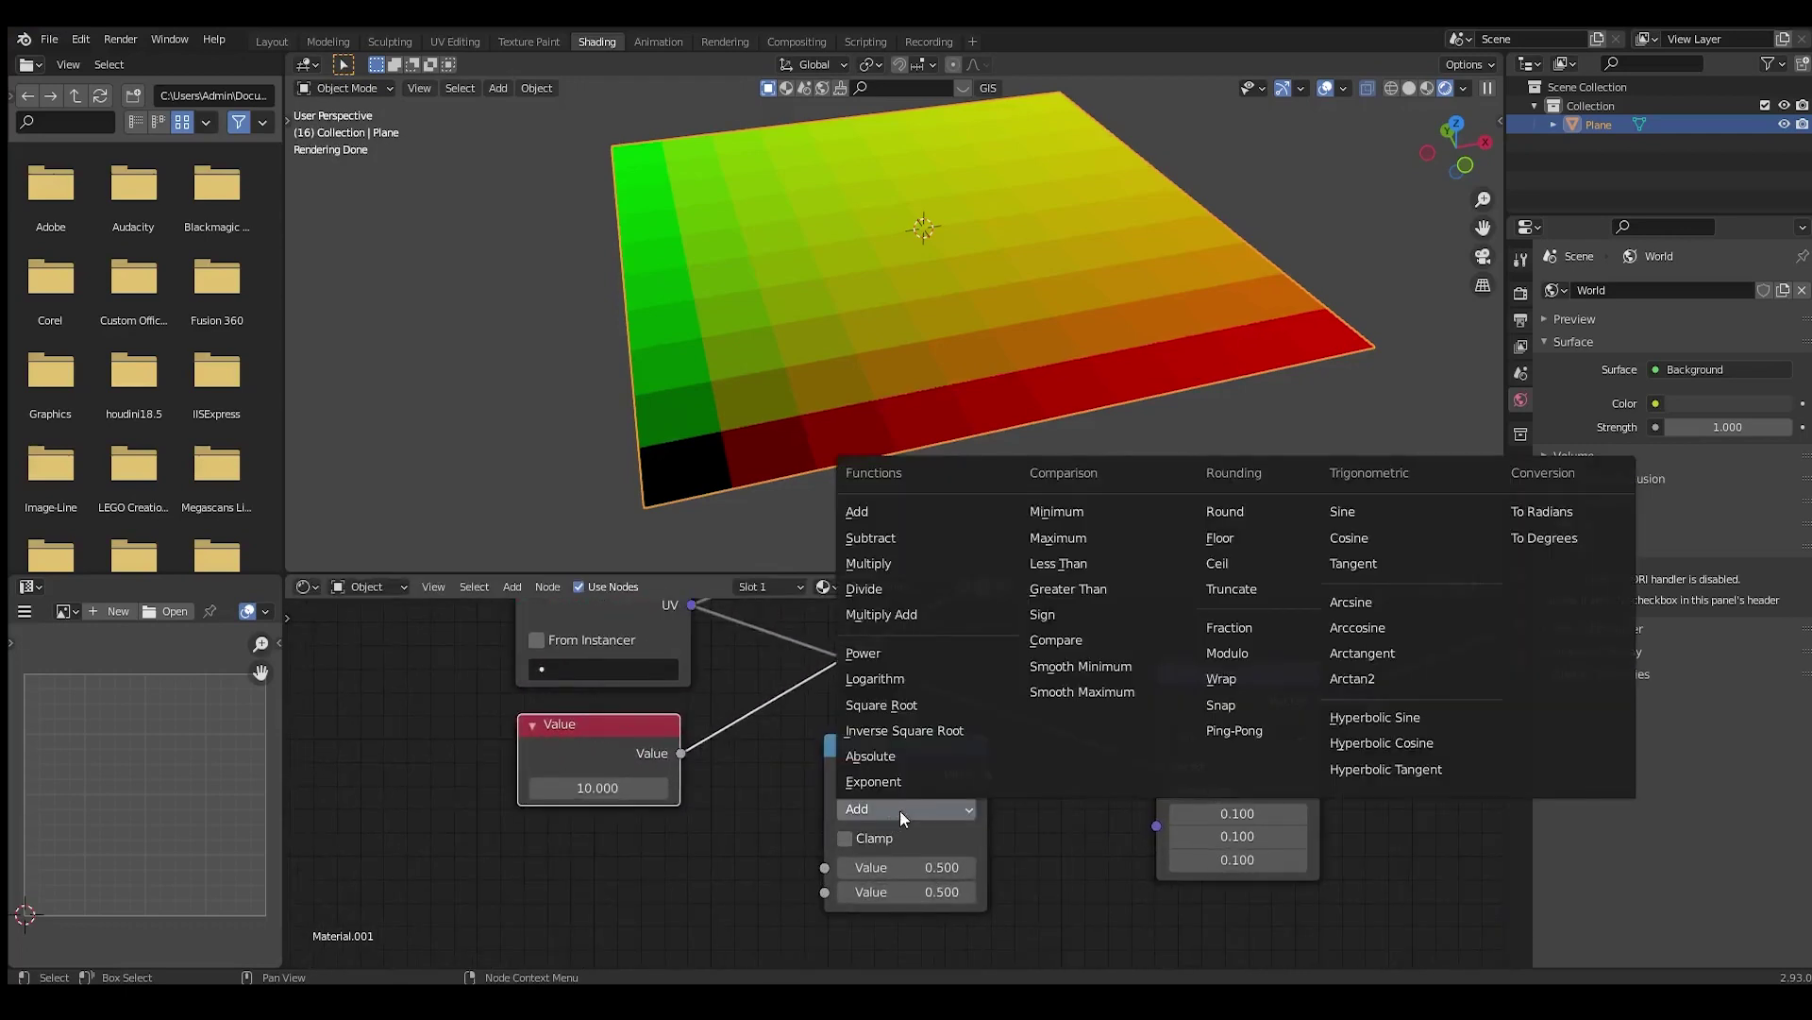
left_click(895, 587)
left_click_drag(682, 753, 731, 801)
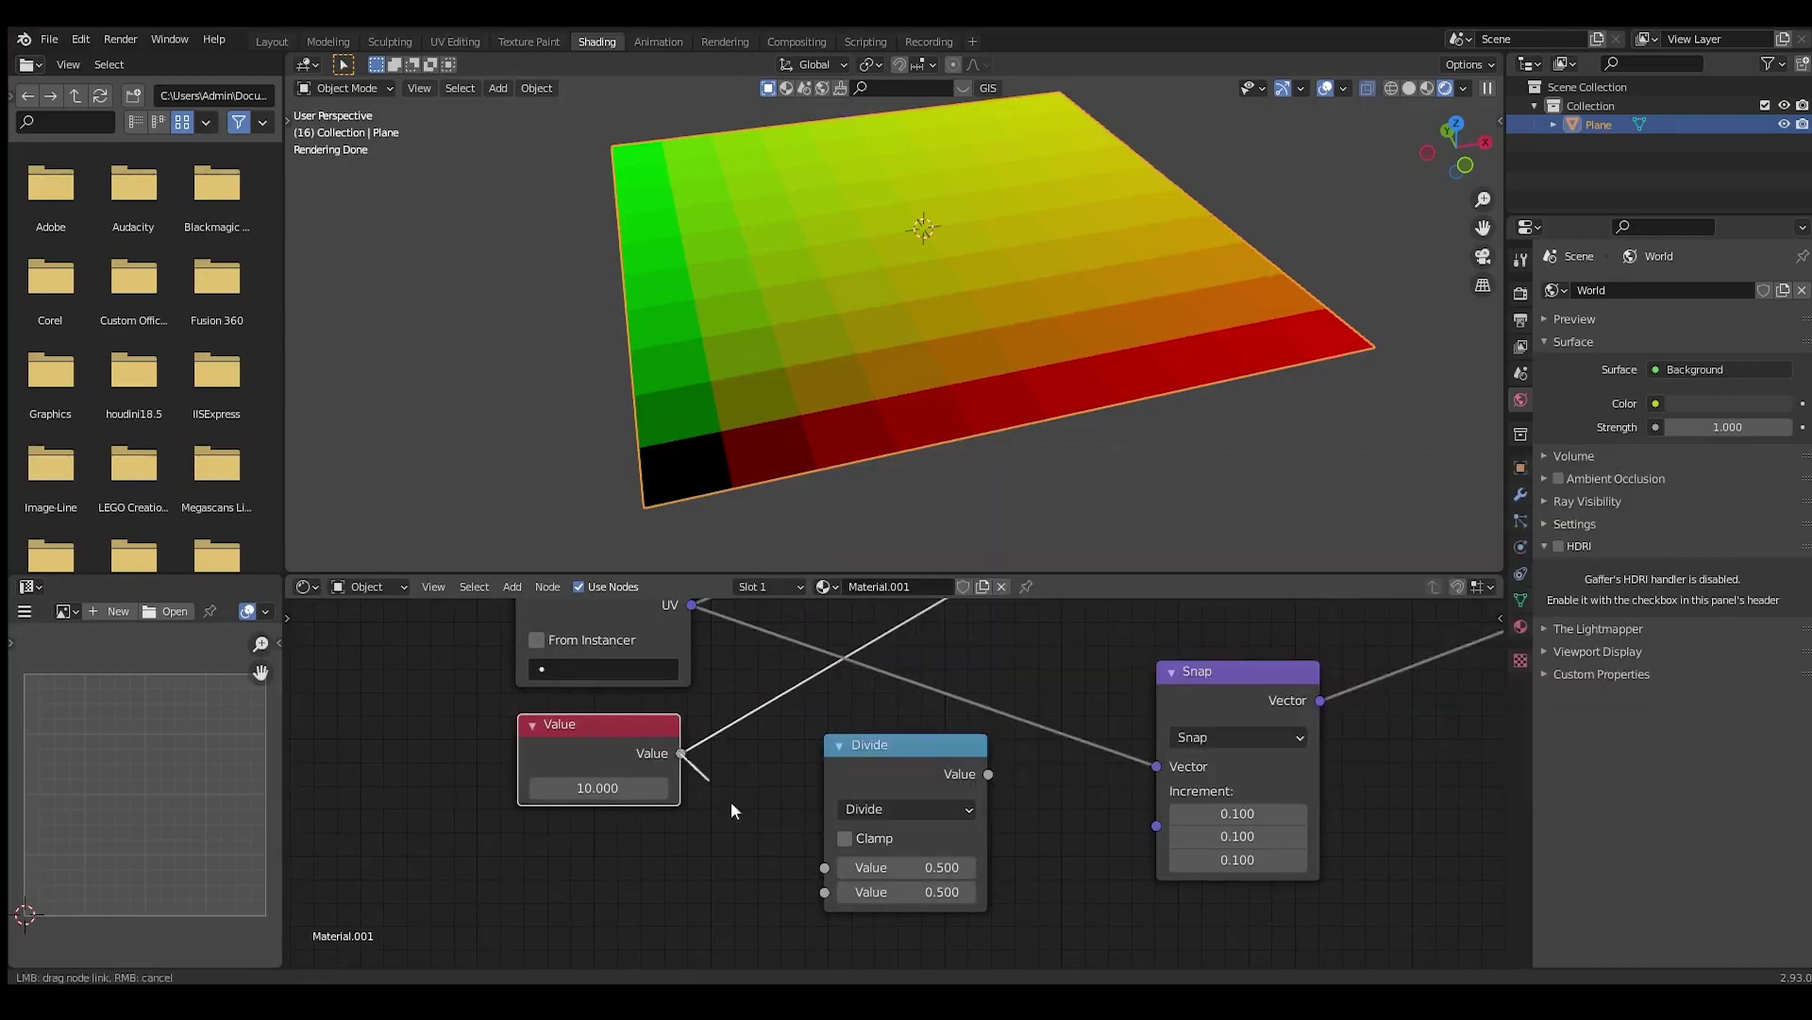
left_click_drag(831, 887, 826, 891)
Set the Divide node's first value to 1 and connect its output to the Snap node's Increment
left_click(888, 868)
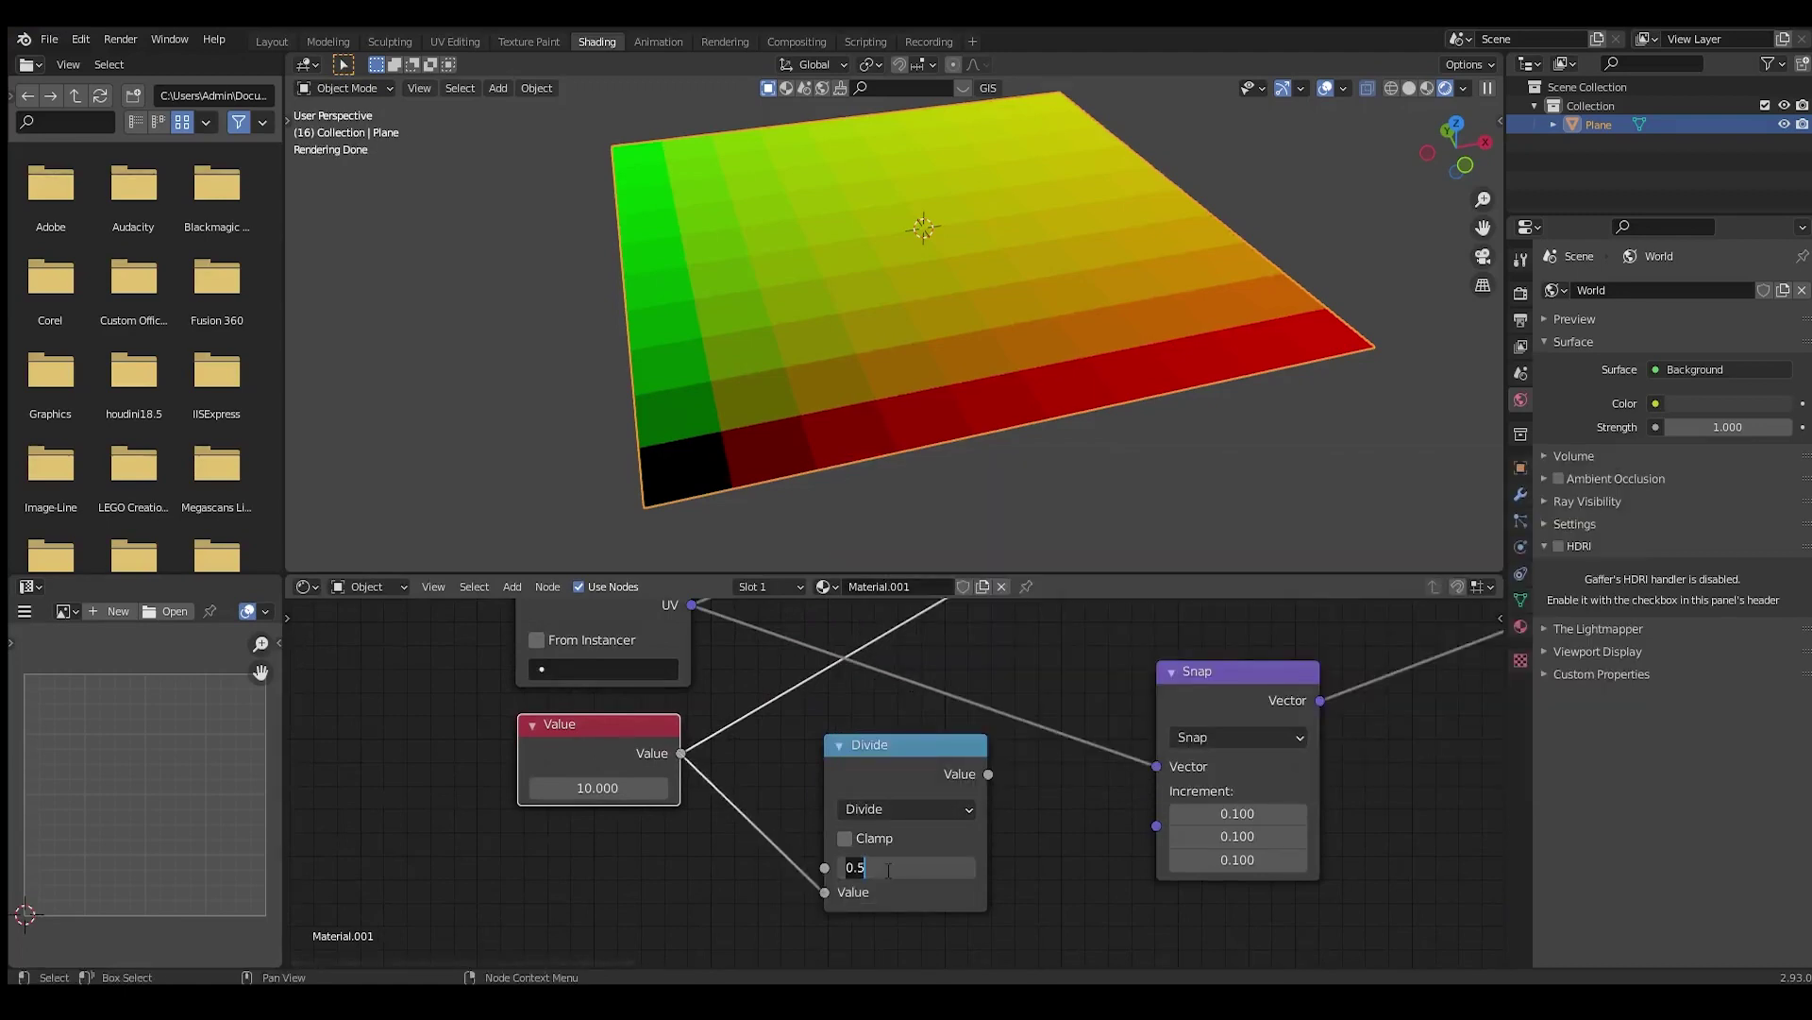
type("1")
key("Return")
scroll(1045, 814, "down", 1)
scroll(1044, 814, "up", 2)
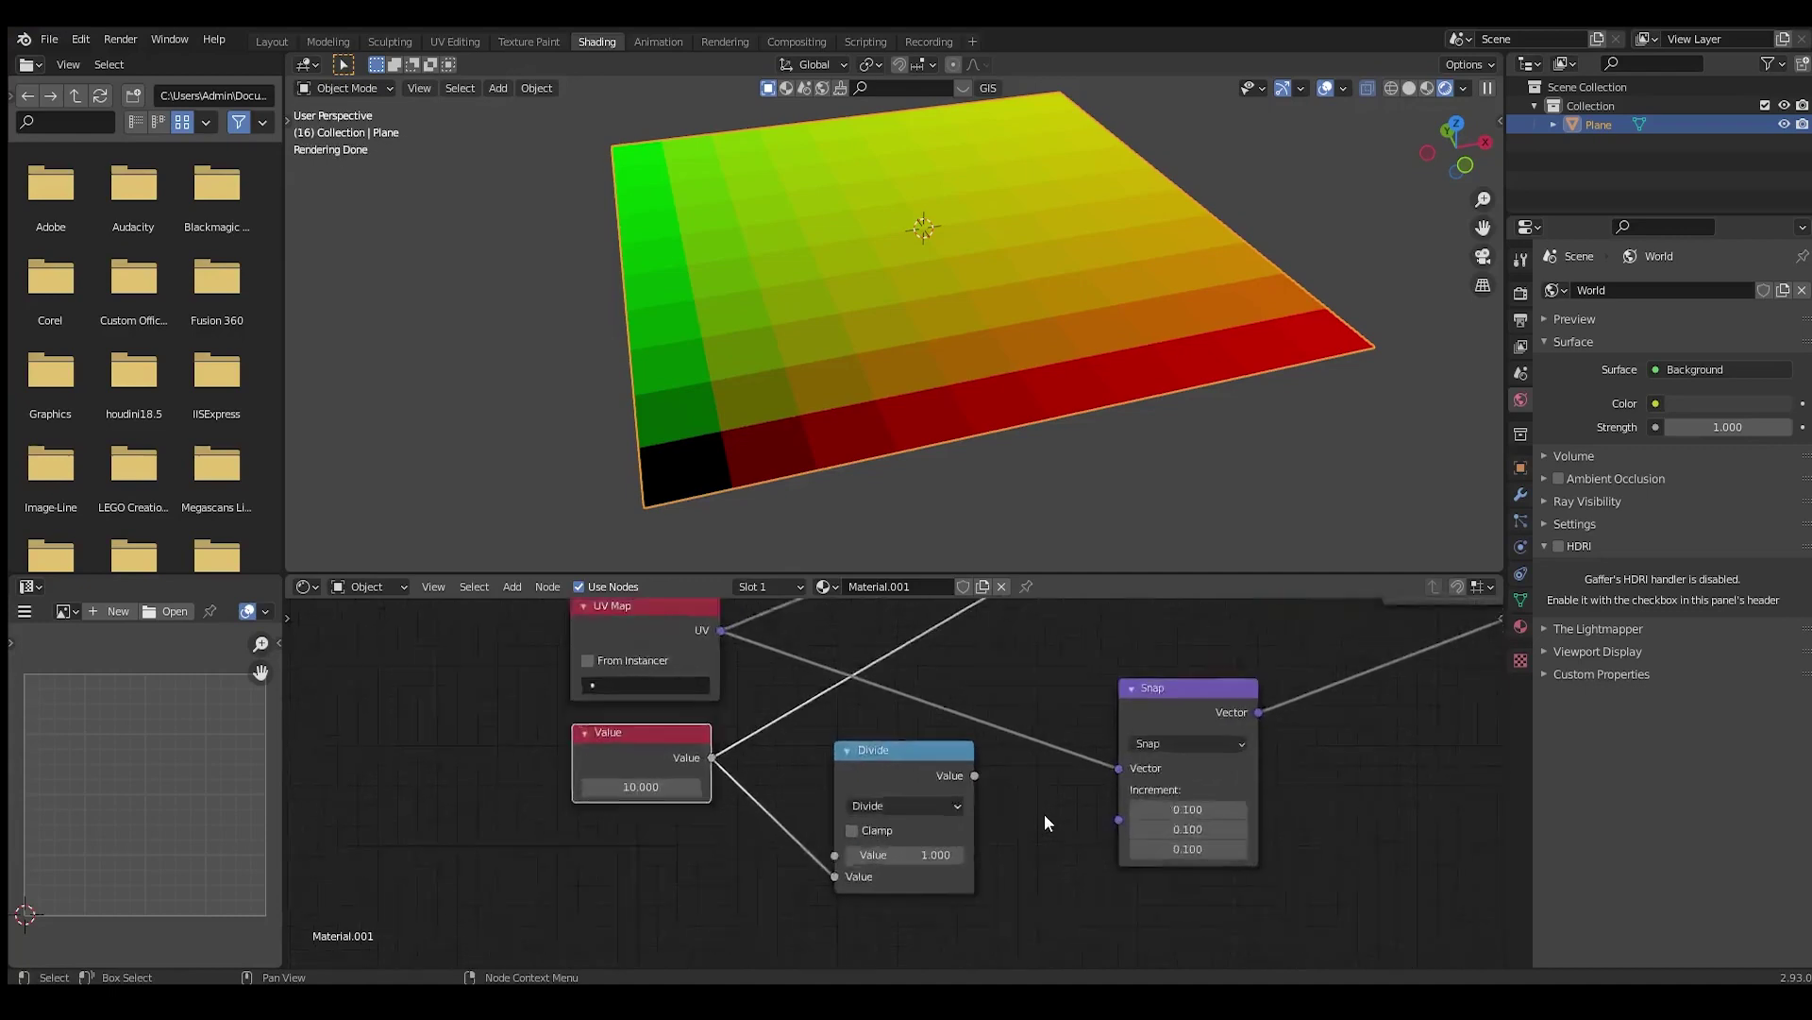
middle_click_drag(1044, 814, 903, 814)
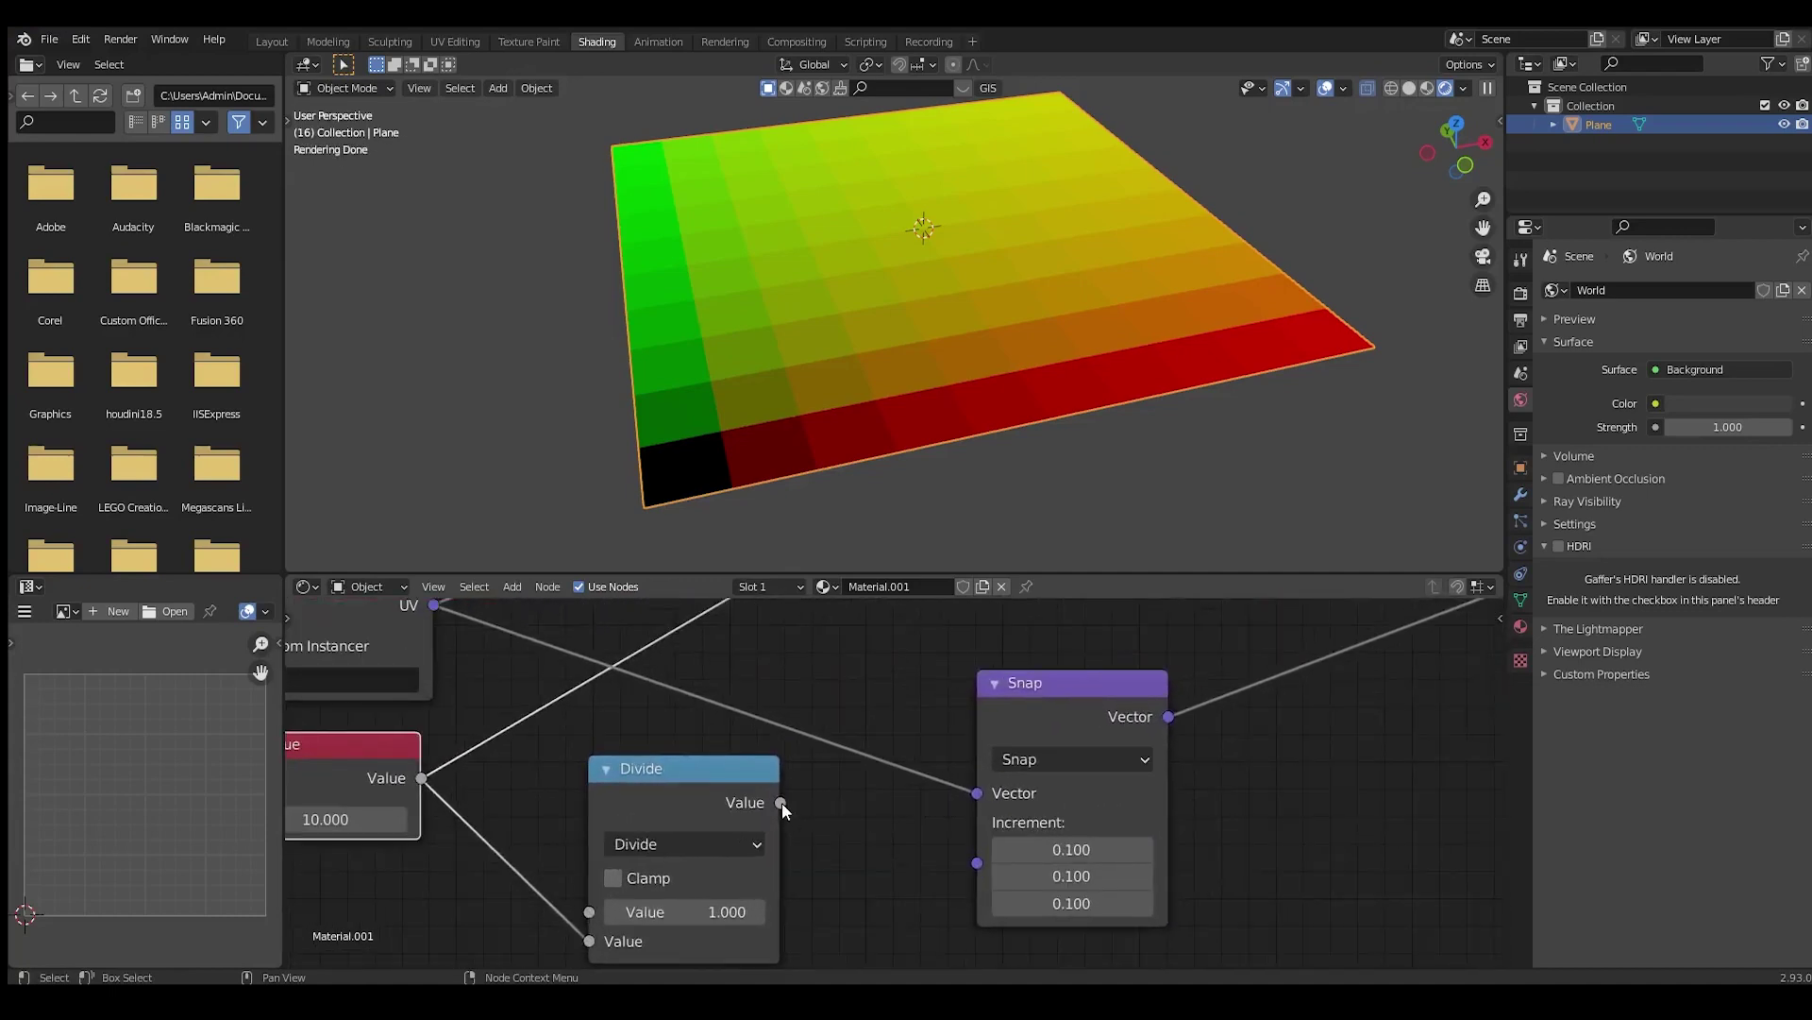
left_click_drag(782, 802, 719, 795)
mouse_move(993, 874)
left_mouse_down()
mouse_move(930, 880)
mouse_move(723, 806)
mouse_move(977, 862)
left_mouse_up()
left_click(707, 798)
Connect the Snap node's output to the Image Texture's Vector input and preview the Image Texture on the plane
scroll(1102, 685, "down", 2)
scroll(1103, 685, "up", 1)
middle_click_drag(1102, 685, 992, 768)
scroll(992, 768, "down", 14)
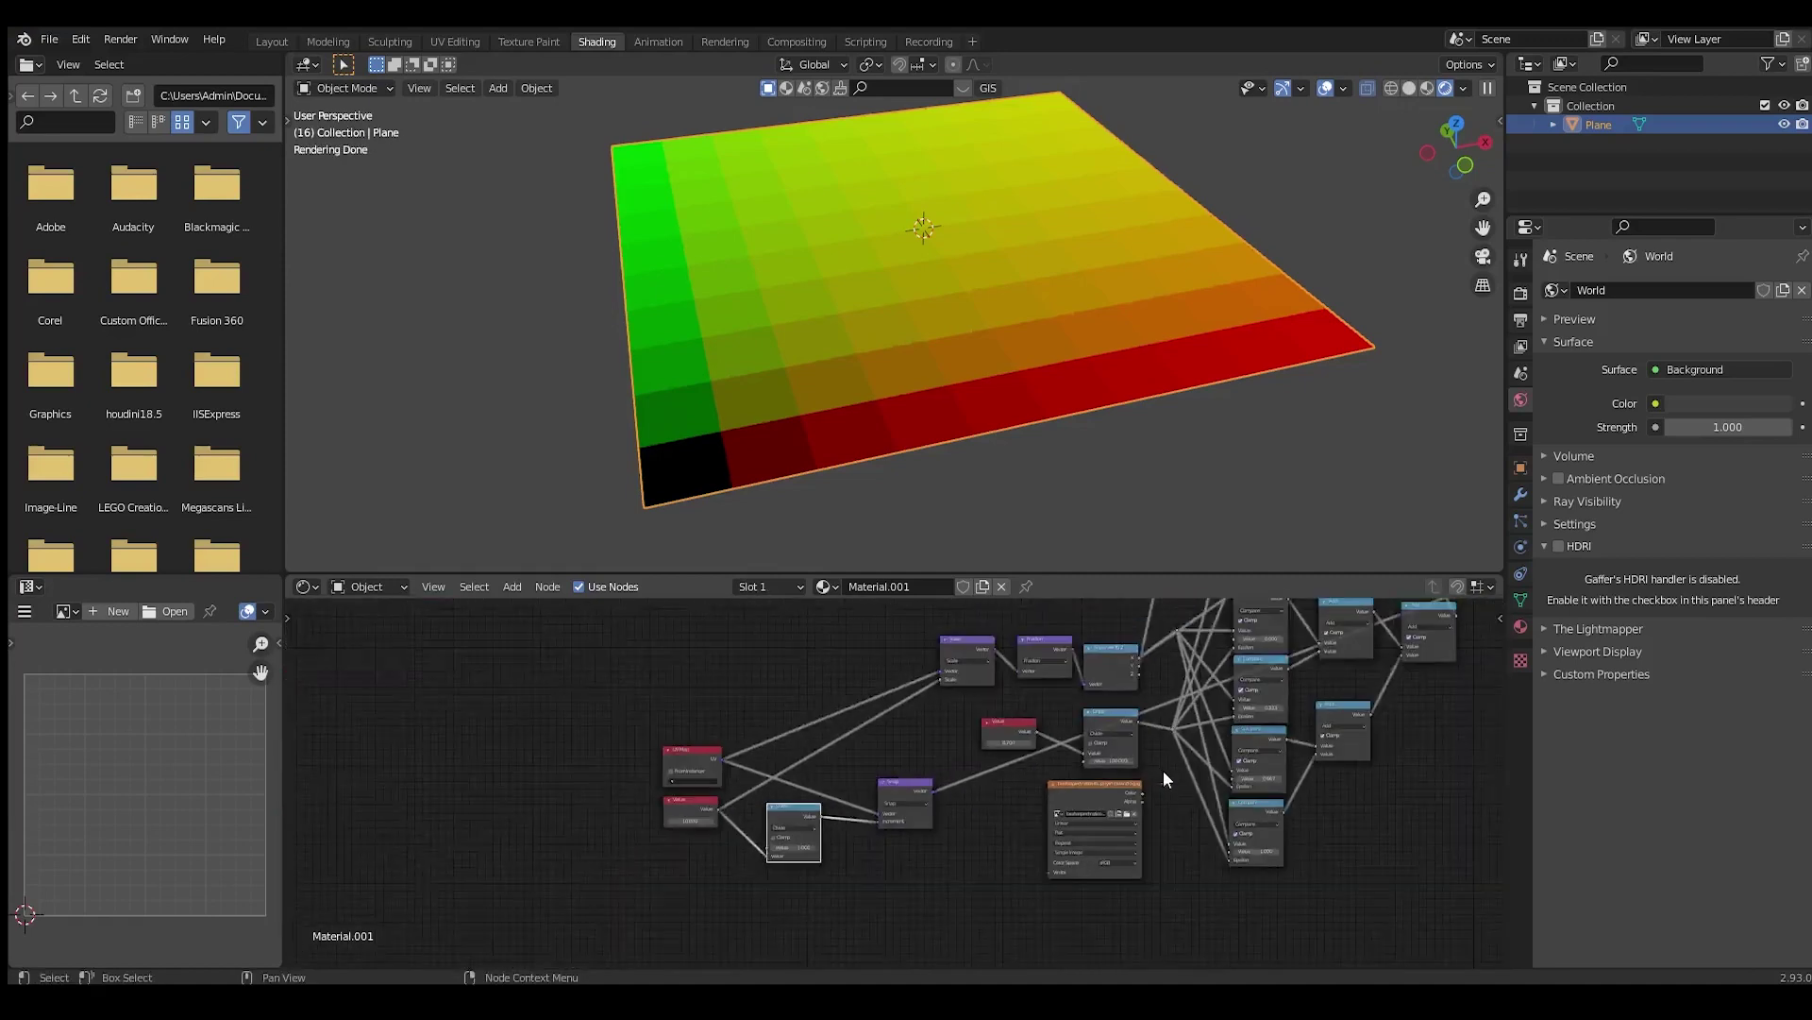
middle_click_drag(1163, 770, 846, 831)
scroll(846, 831, "up", 6)
middle_click_drag(619, 810, 644, 757)
scroll(774, 780, "up", 1)
left_click_drag(609, 770, 825, 920)
left_click(922, 768, "ctrl+shift")
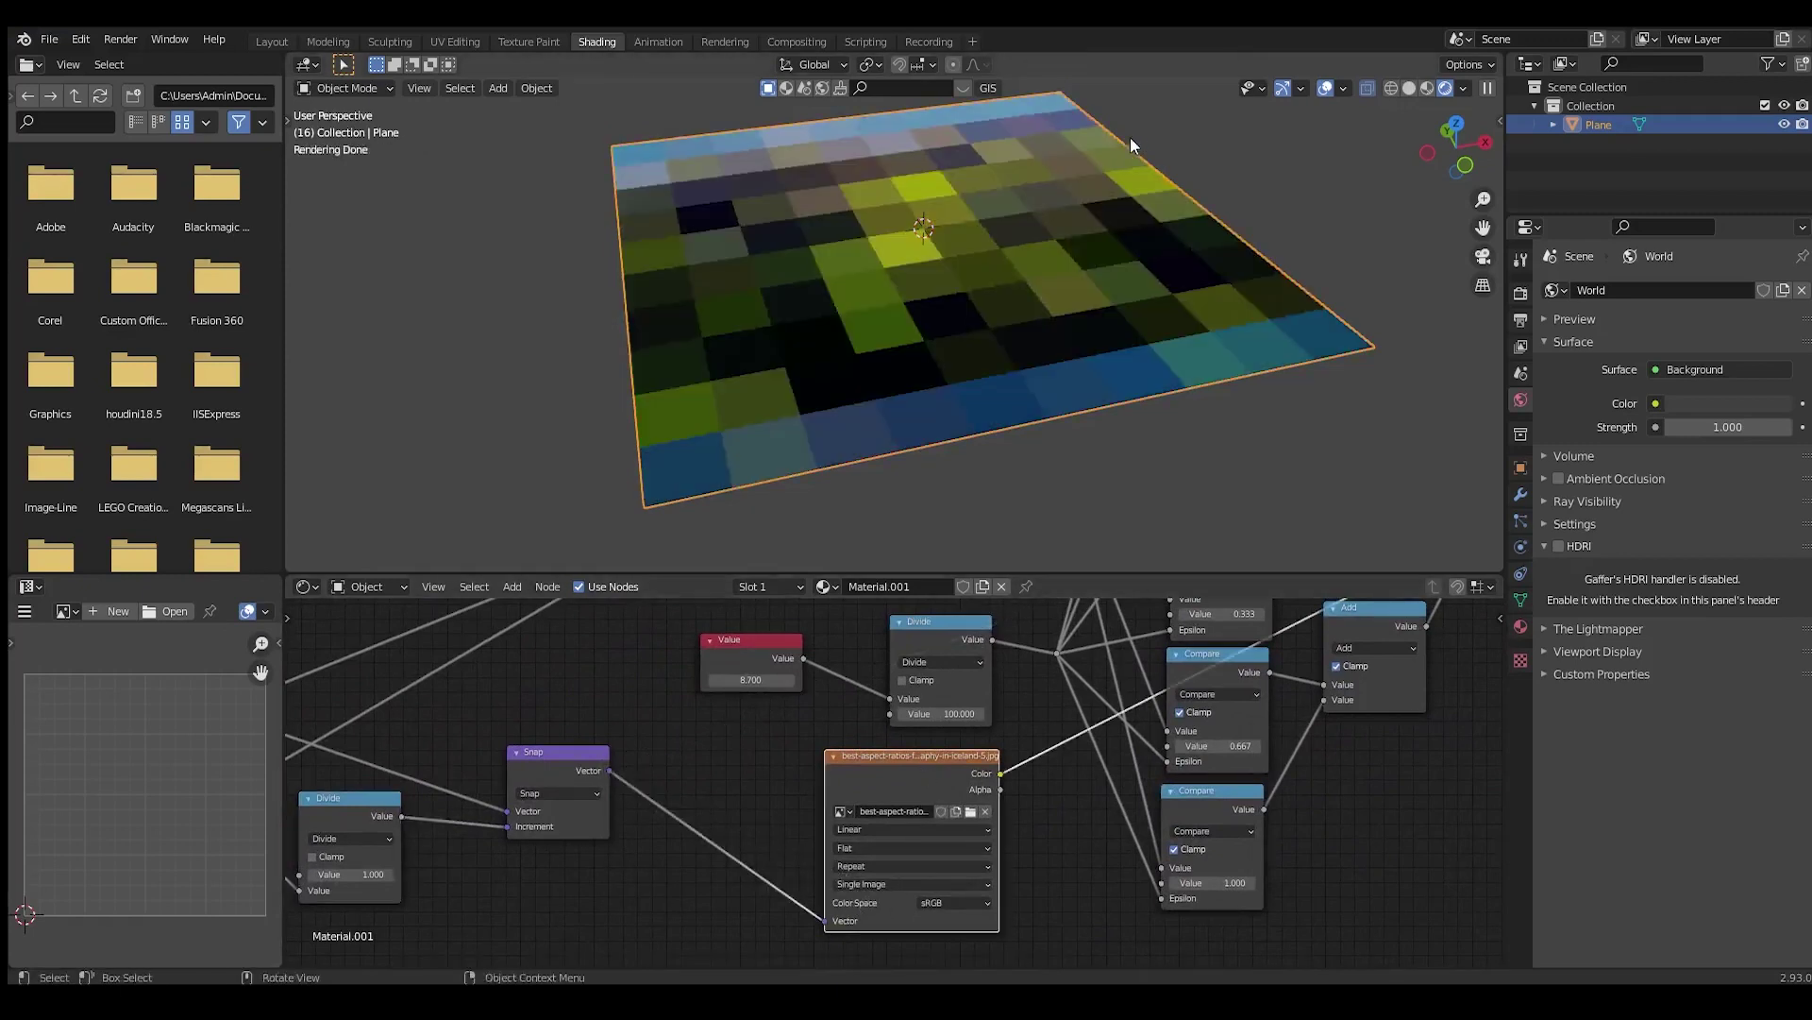
Move the Image Texture node right, below the Multiply mix node and near the Material Output
scroll(1046, 327, "down", 5)
scroll(767, 706, "down", 1)
scroll(766, 706, "down", 2)
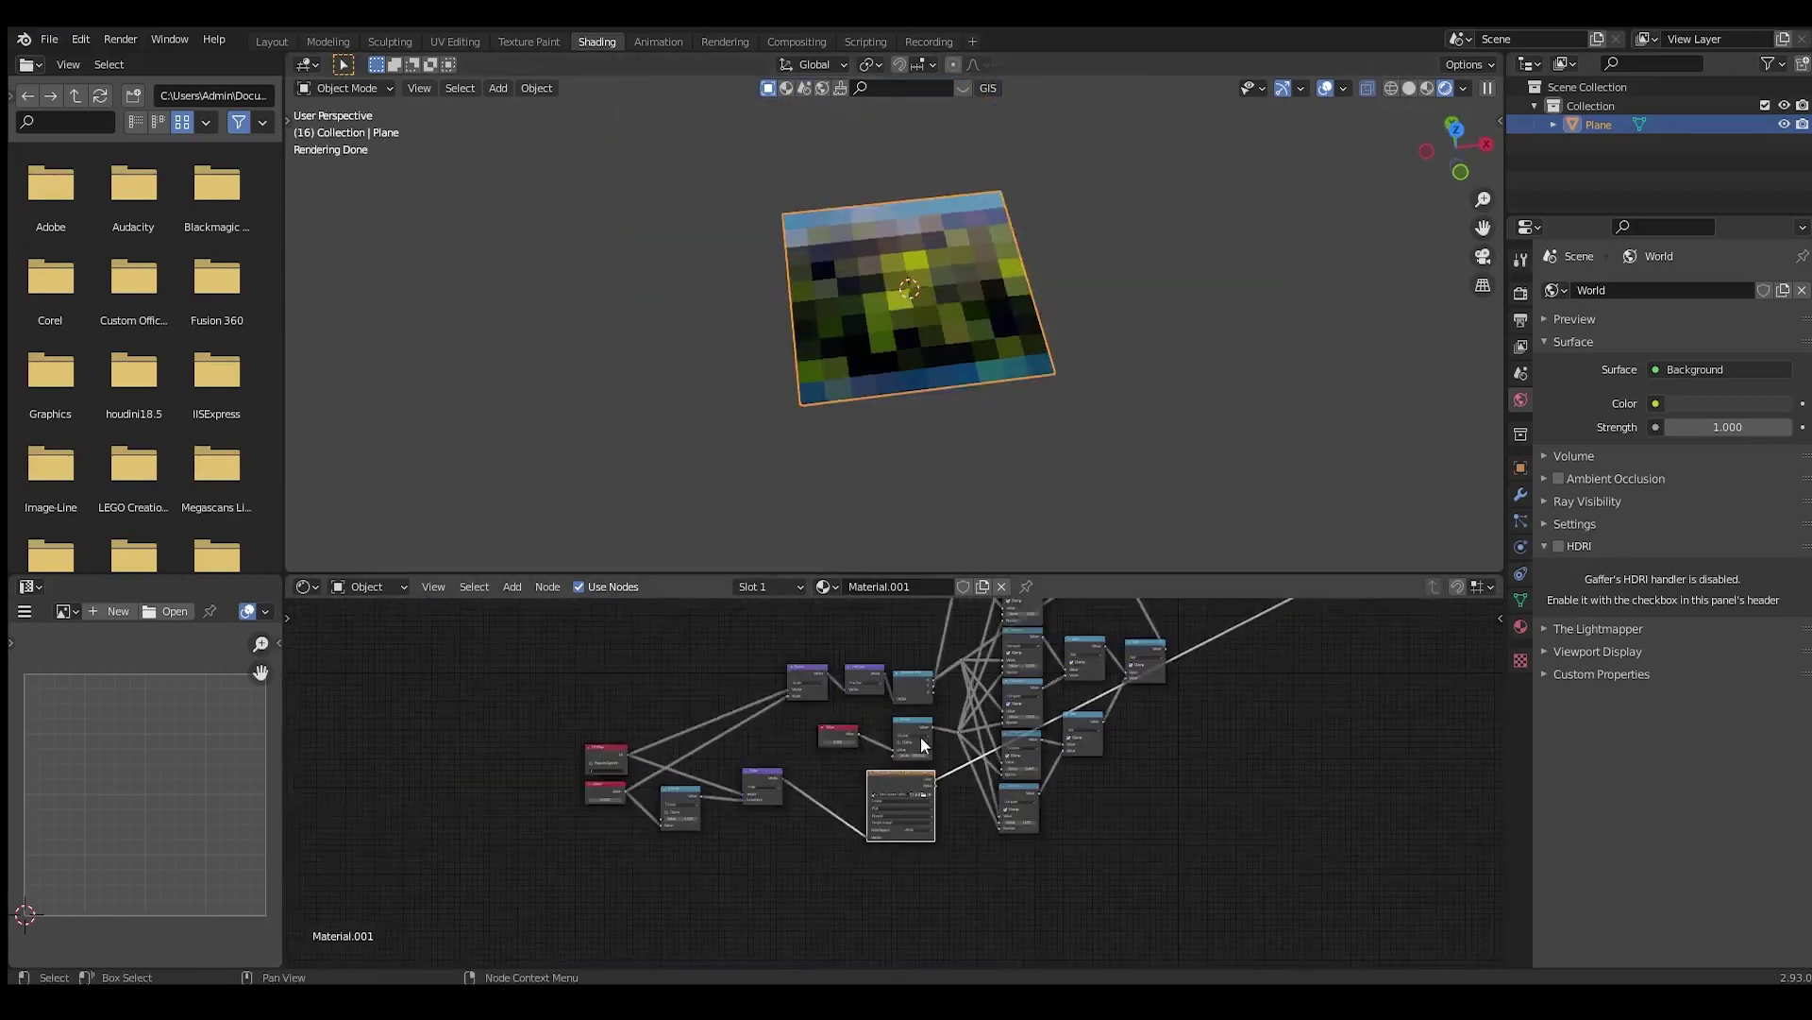
middle_click_drag(920, 737, 751, 833)
key("g")
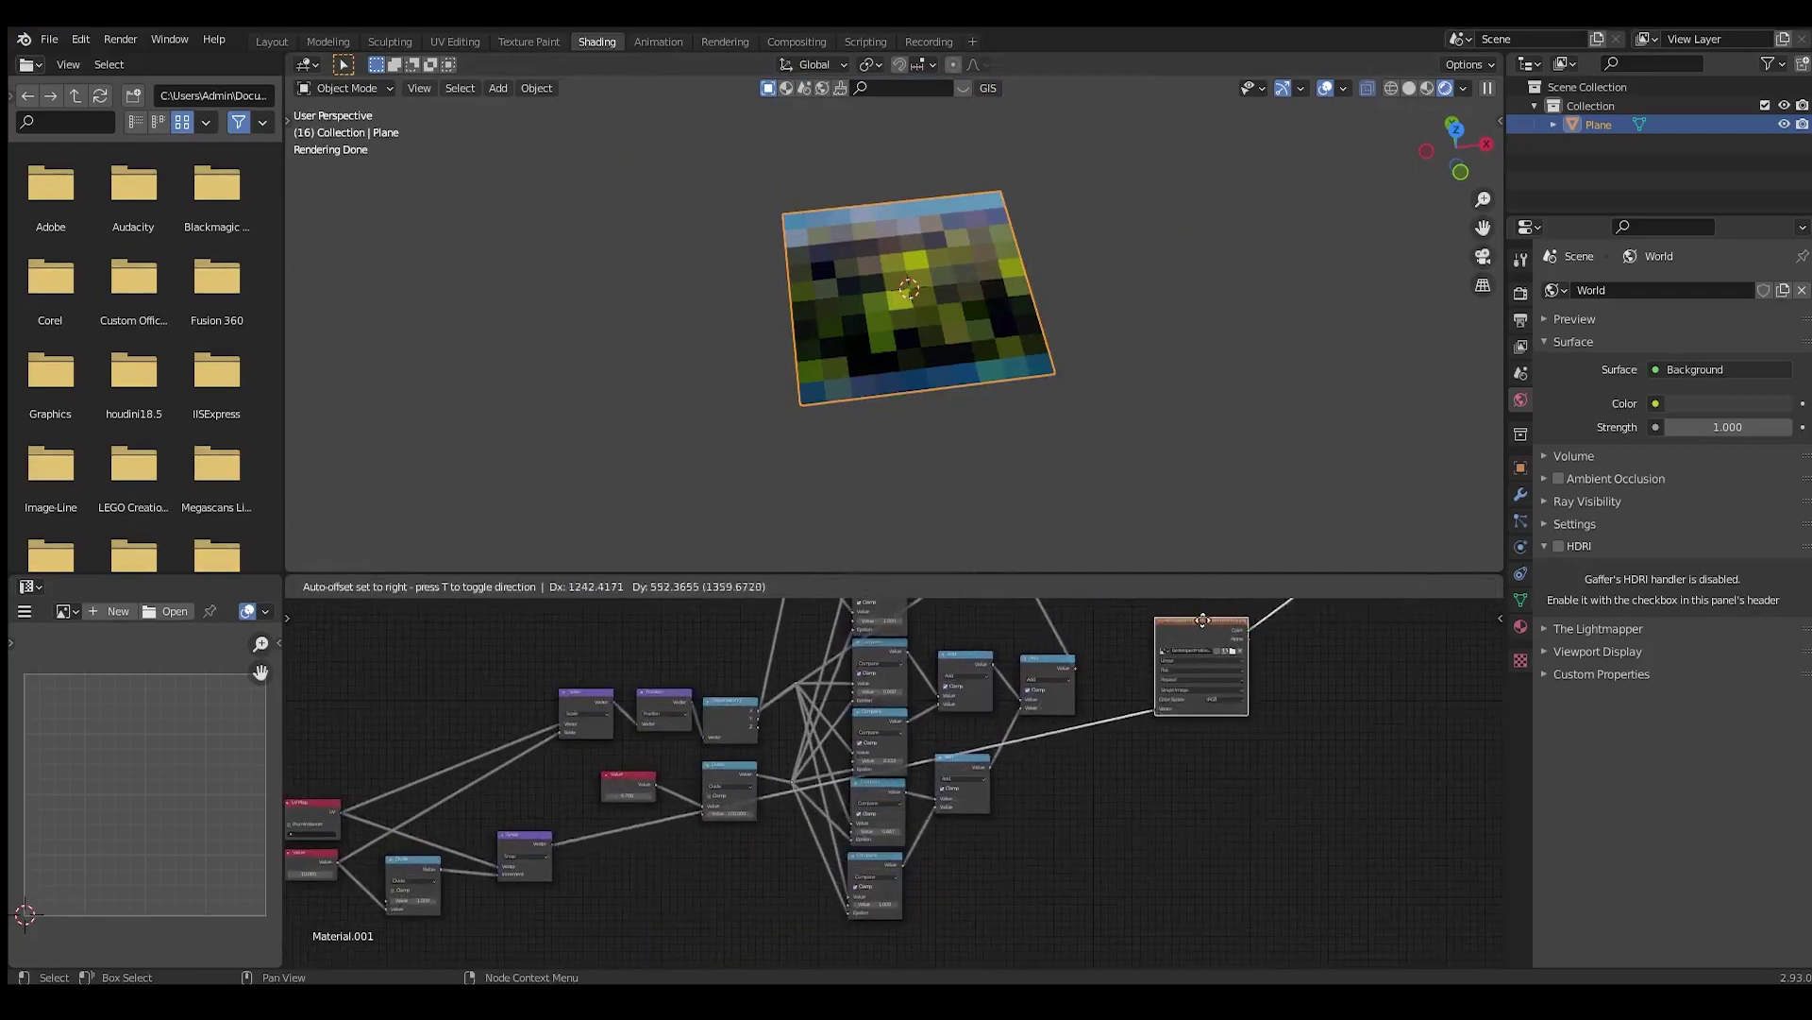
left_click(1278, 587)
scroll(1261, 629, "down", 1)
middle_click_drag(1261, 630, 876, 830)
scroll(738, 829, "up", 2)
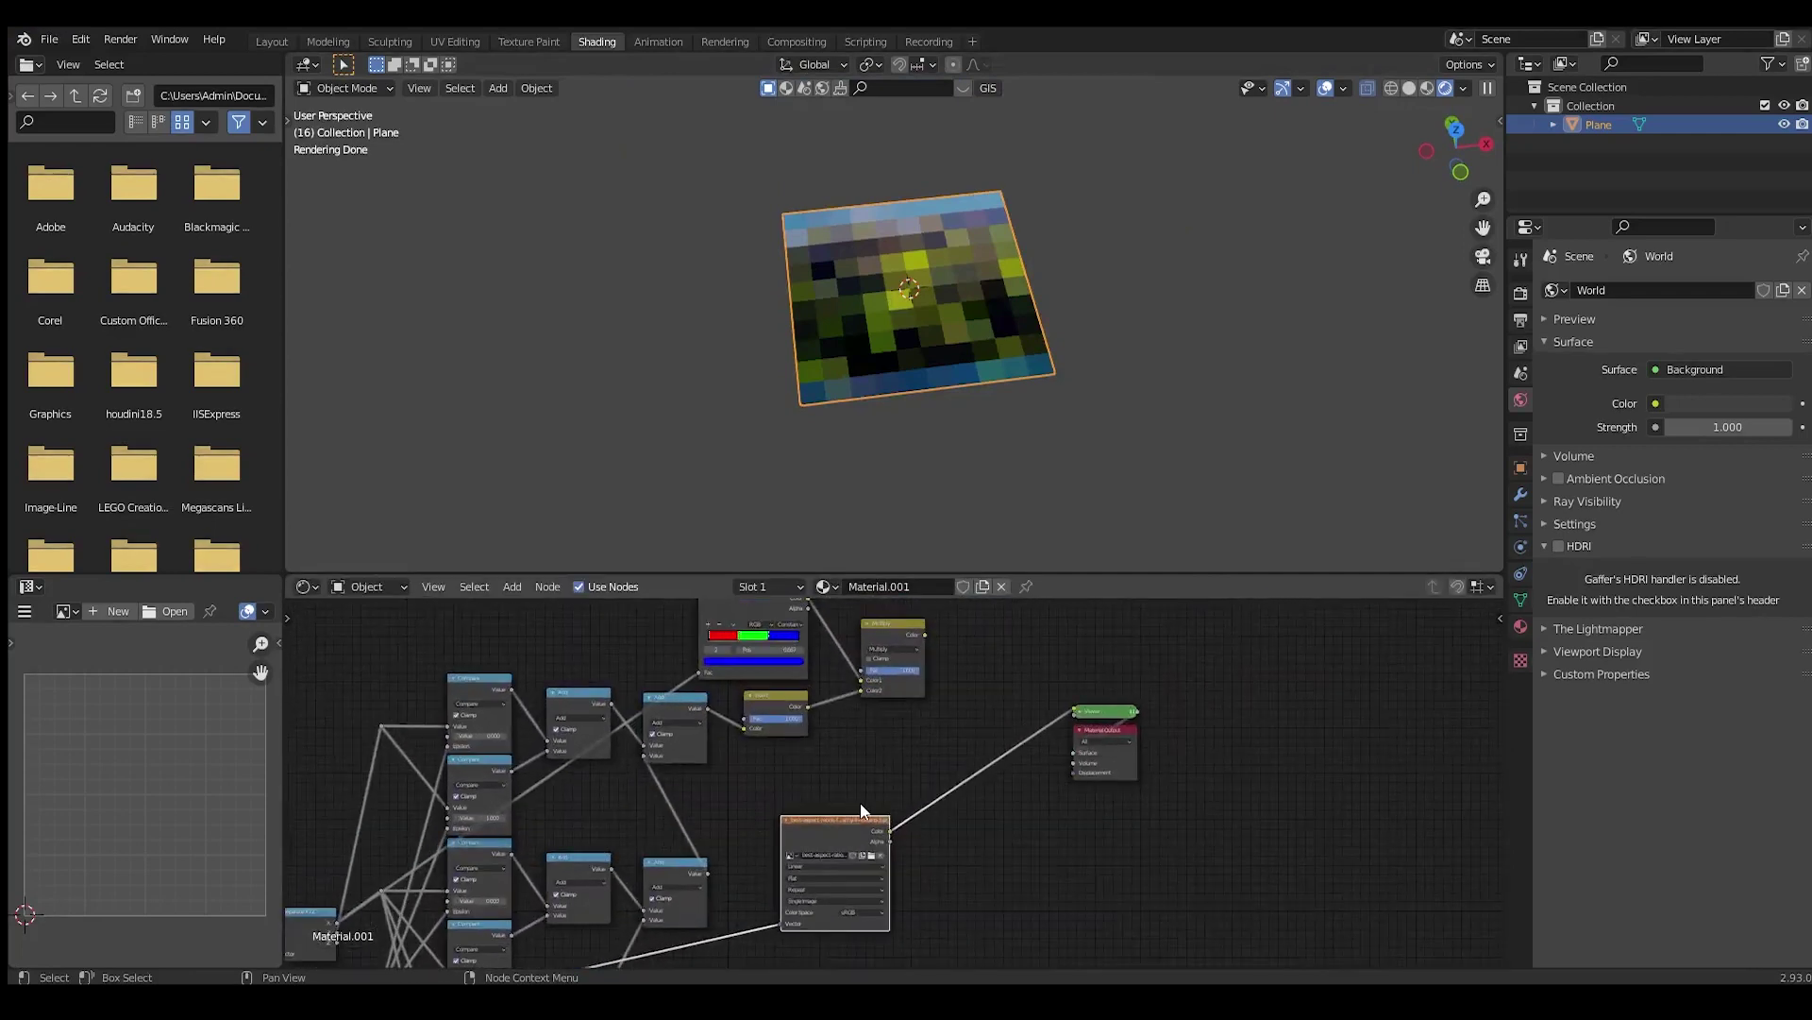
Combine the Image Texture with the Multiply node's RGB pixel pattern through a new Mix node feeding the viewer
left_click(856, 839, "ctrl+shift")
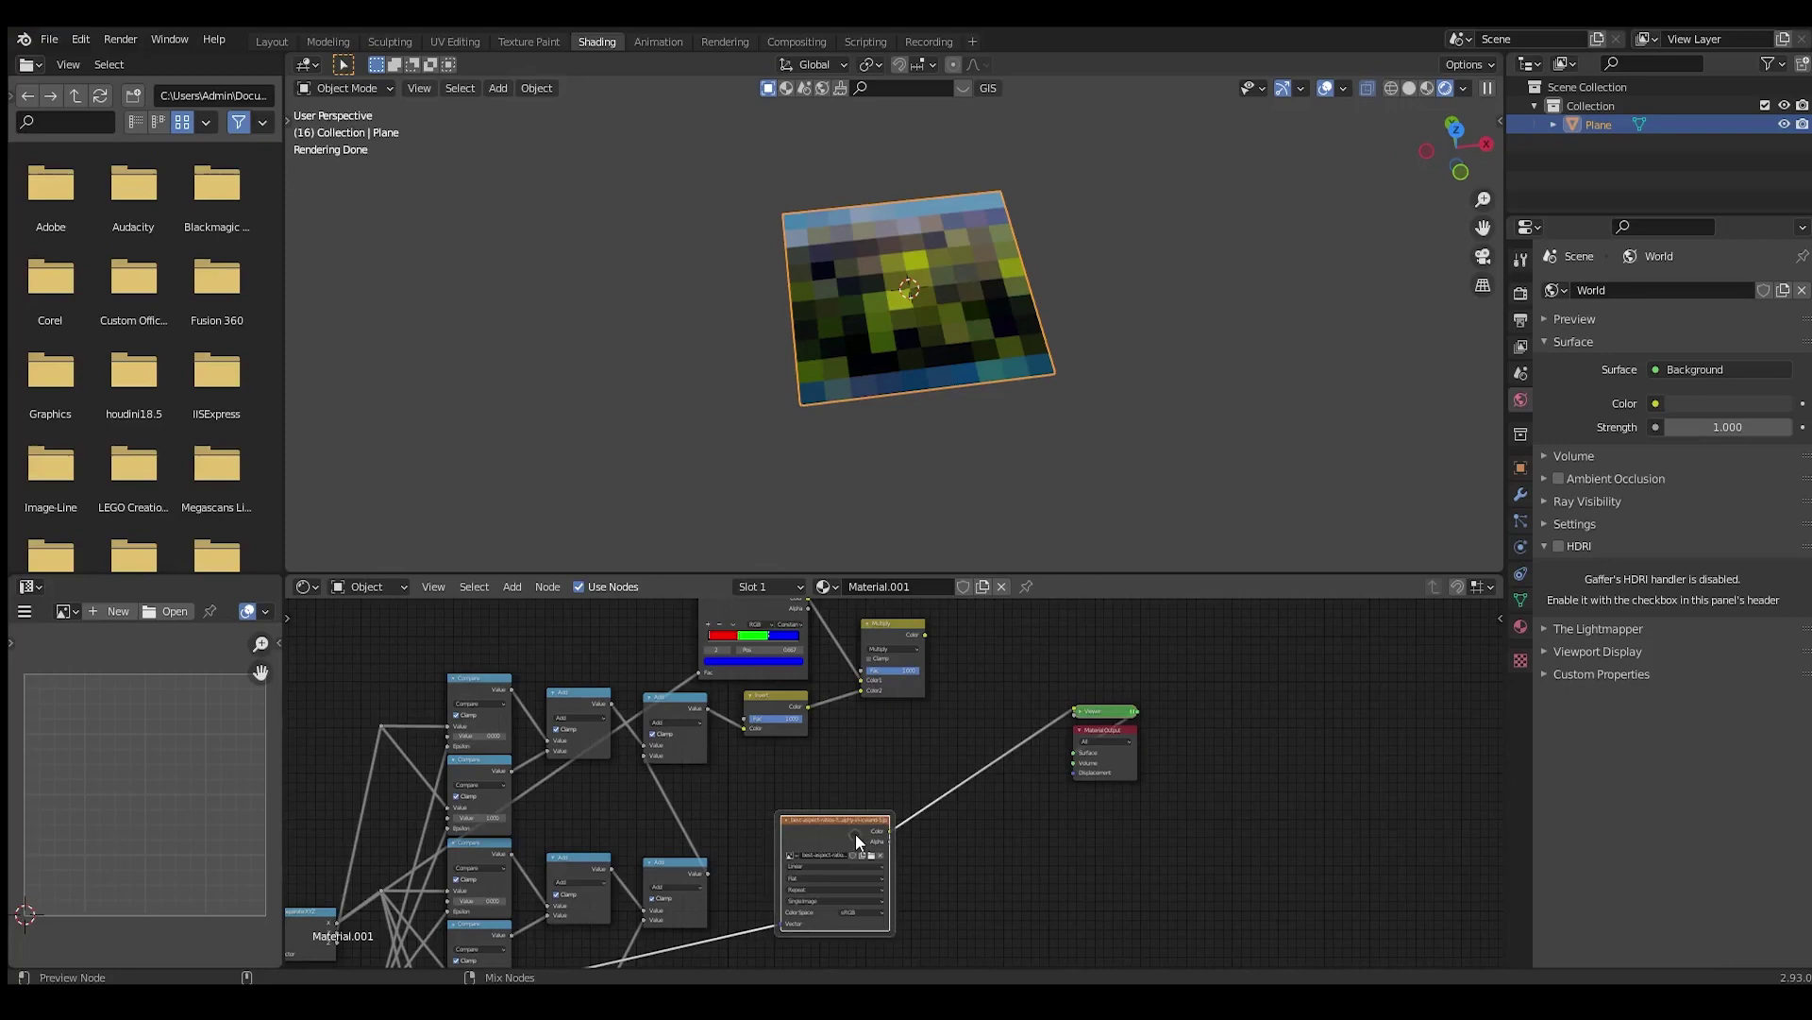
right_click_drag(855, 835, 910, 640, "ctrl+shift")
scroll(999, 713, "up", 5)
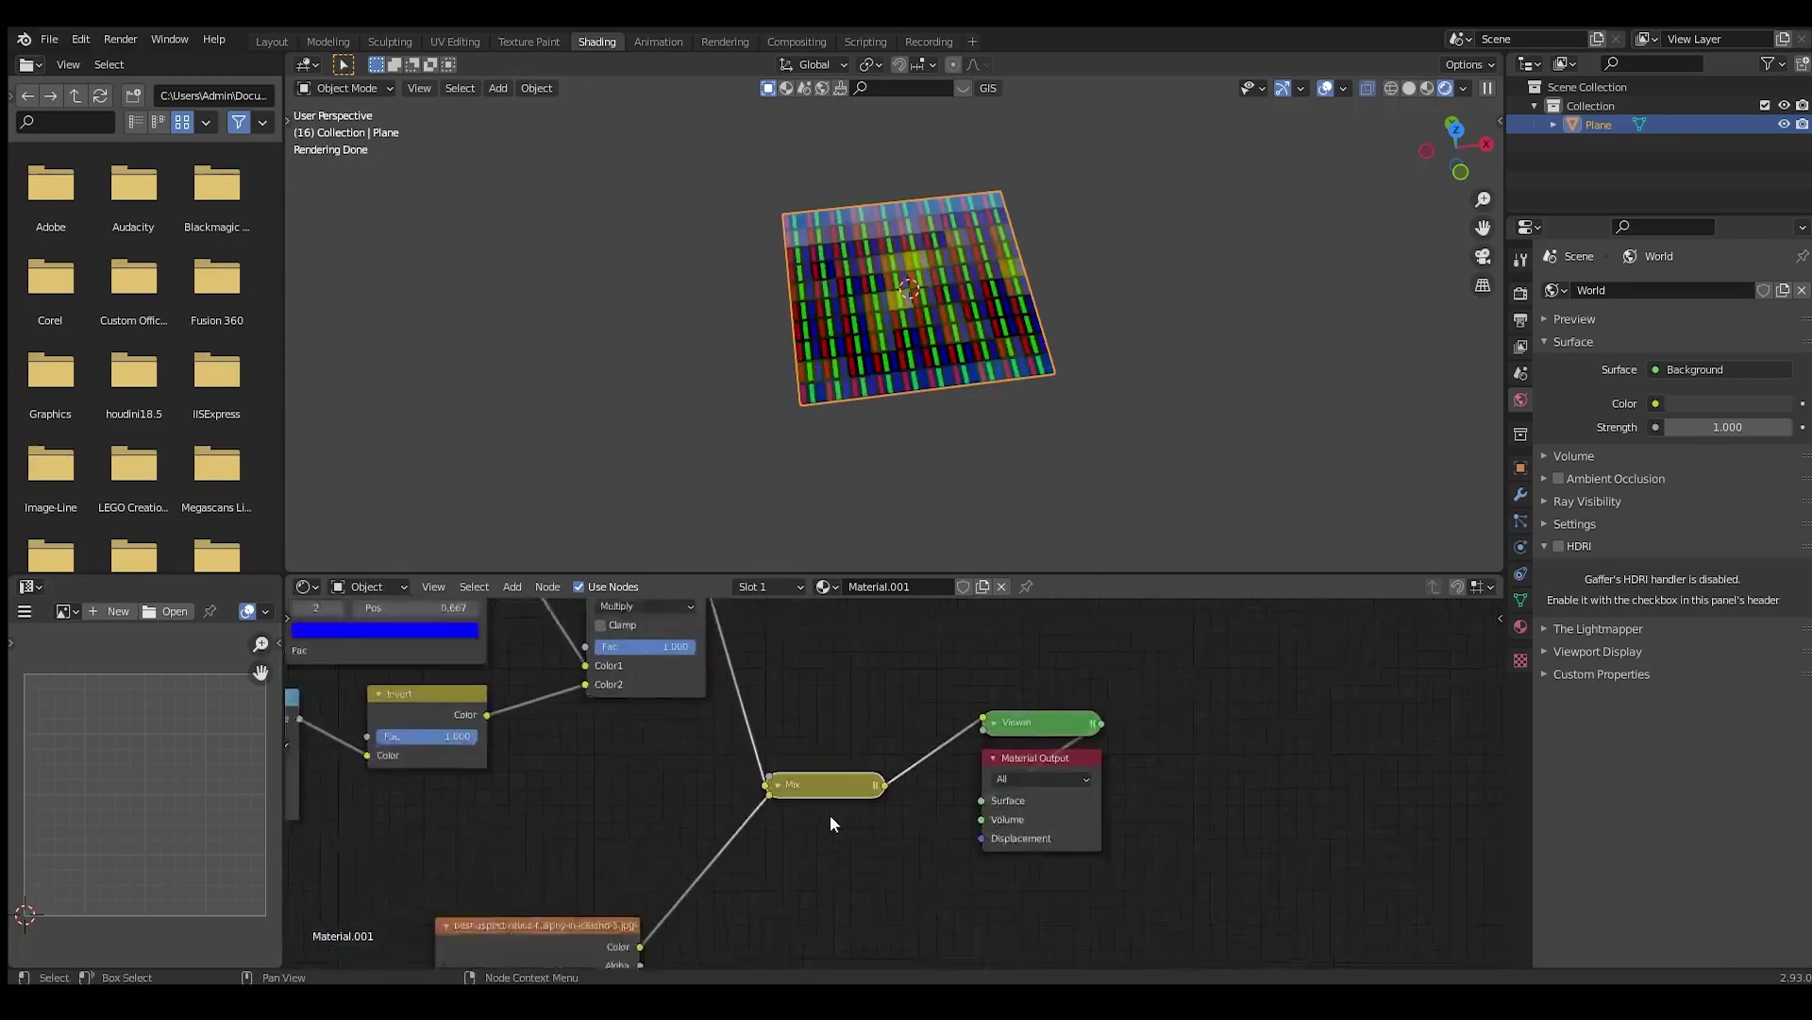
Expand the new Mix node, switch its blending mode to Multiply, and set Fac to 1.000
left_click(752, 788)
left_click(821, 843)
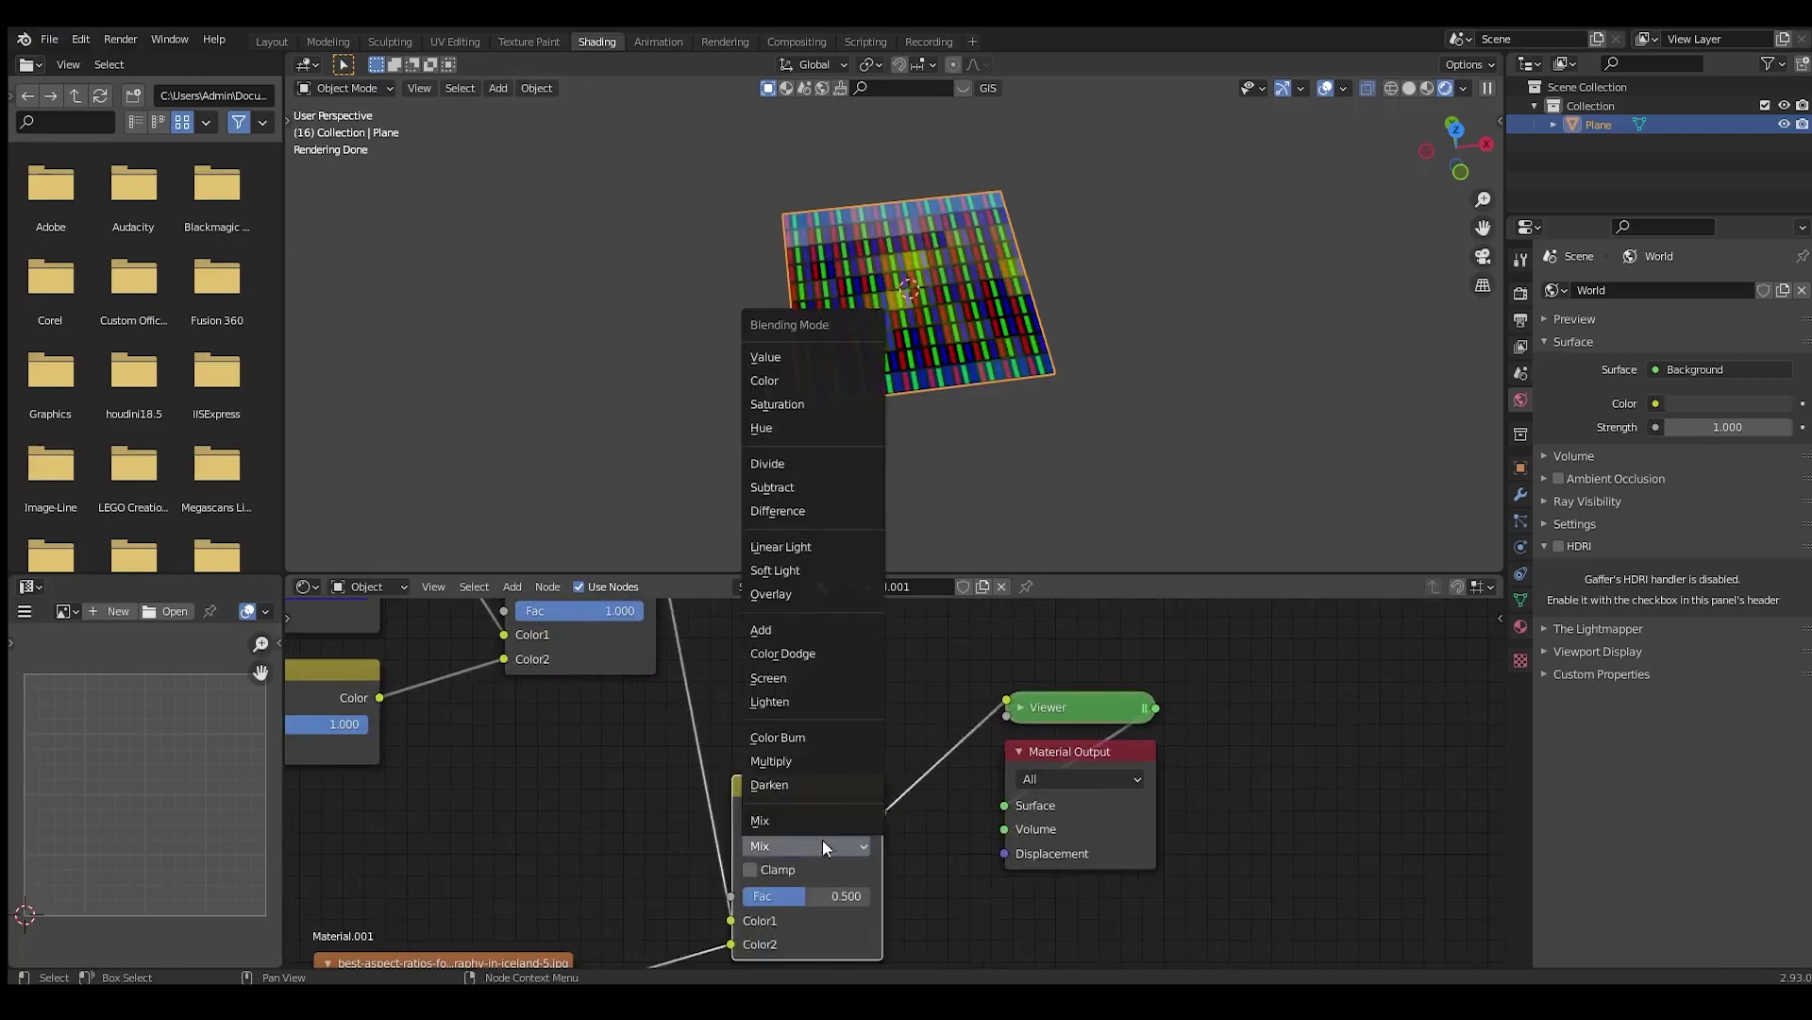
left_click_drag(766, 895, 873, 895)
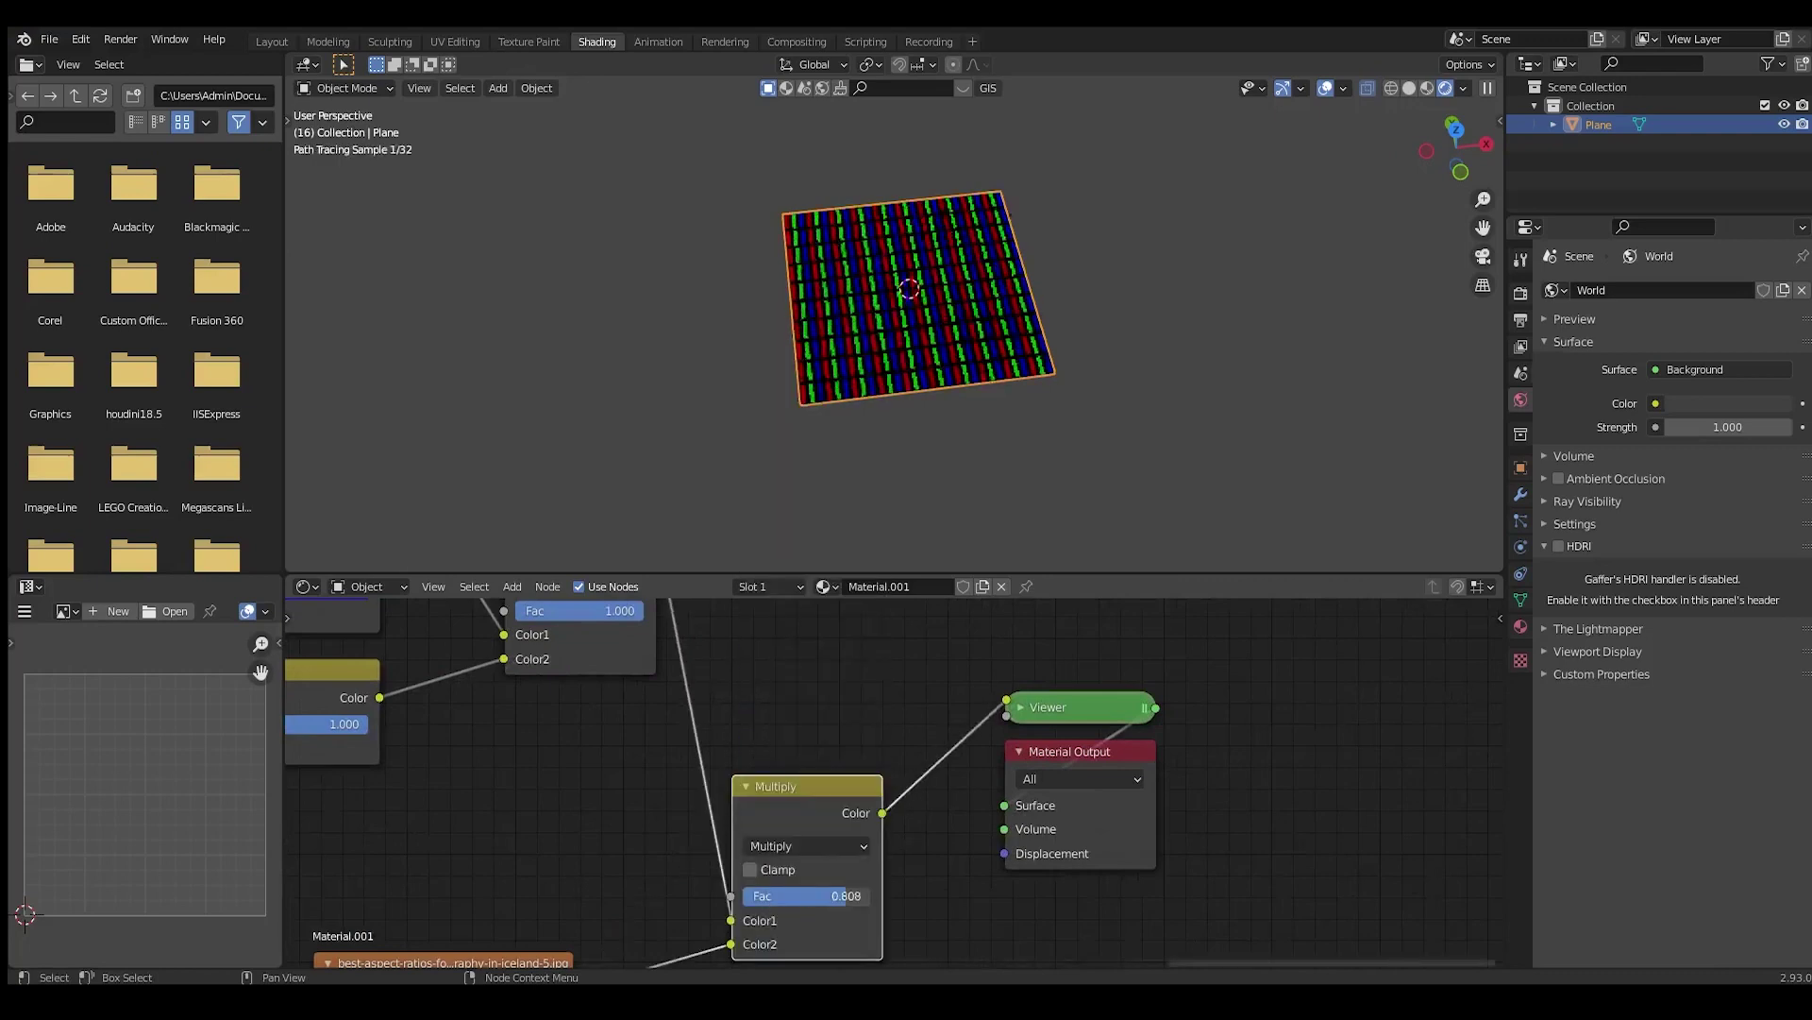
scroll(878, 557, "up", 6)
scroll(891, 501, "down", 8)
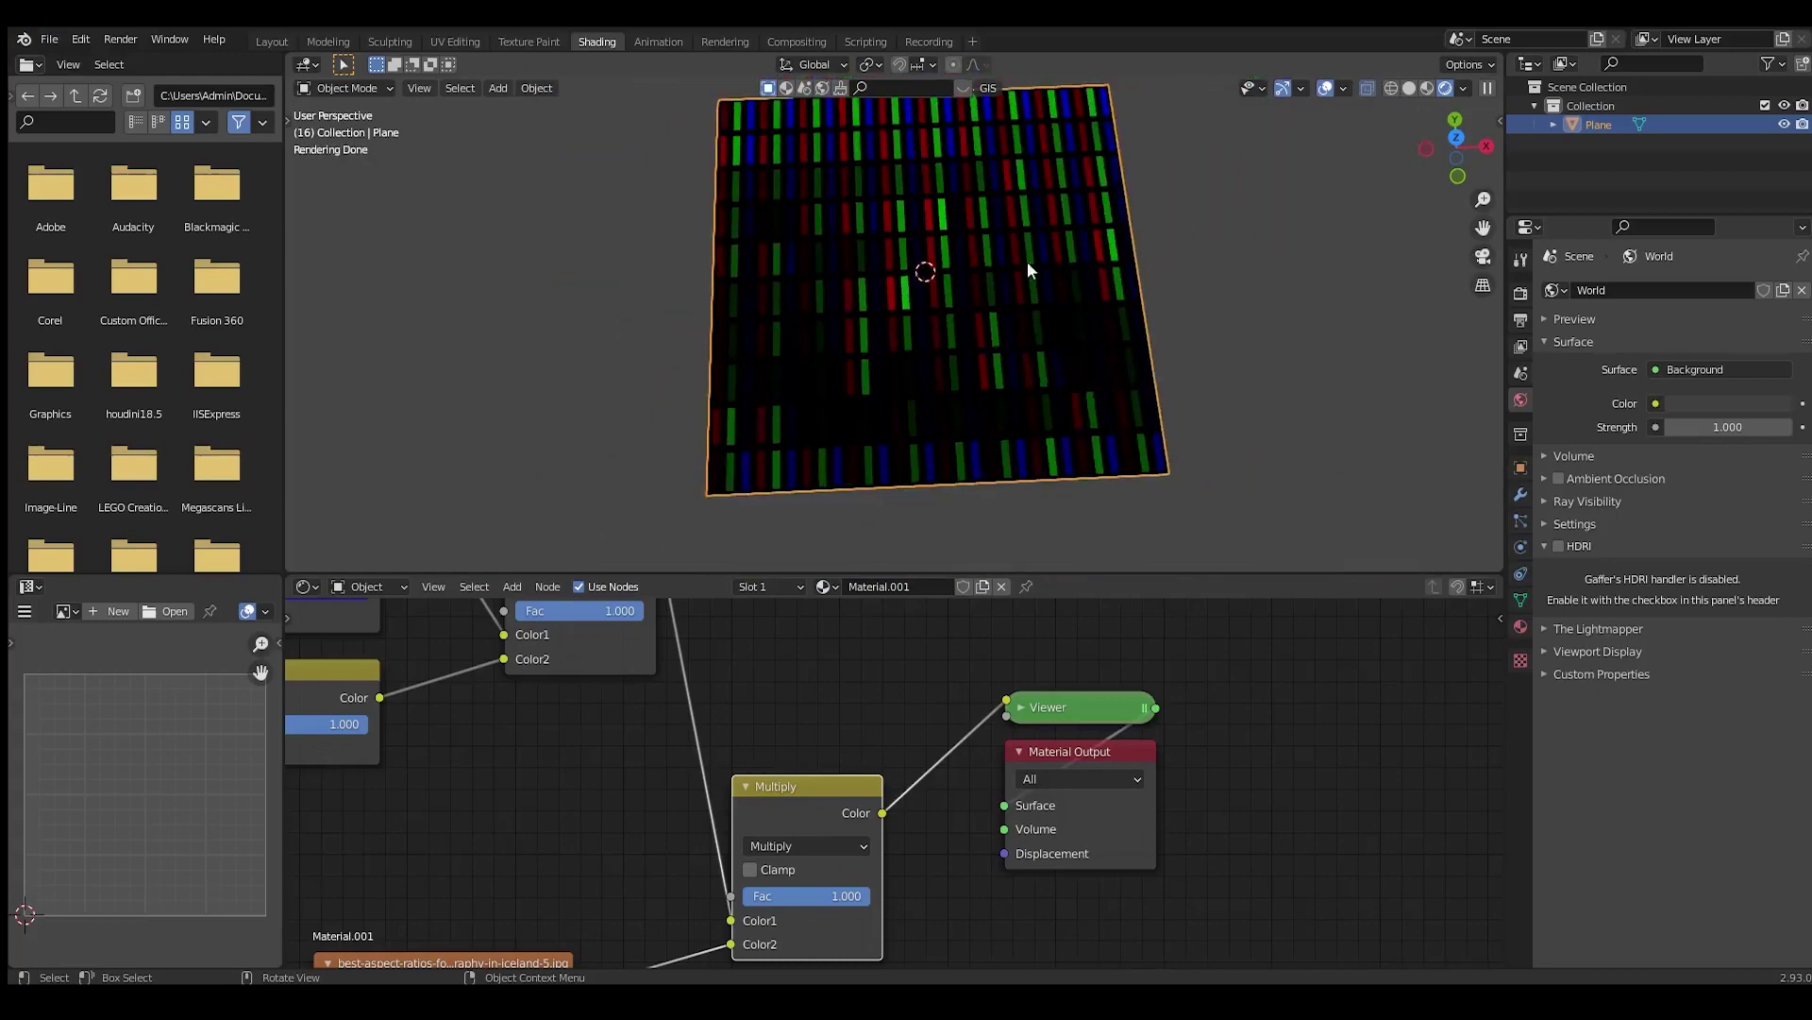
mouse_move(867, 162)
middle_mouse_down()
mouse_move(944, 148)
mouse_move(943, 289)
mouse_move(907, 321)
middle_mouse_up()
Raise the Value node that drives the tiling and the Divide node to 177.600
scroll(684, 745, "down", 5)
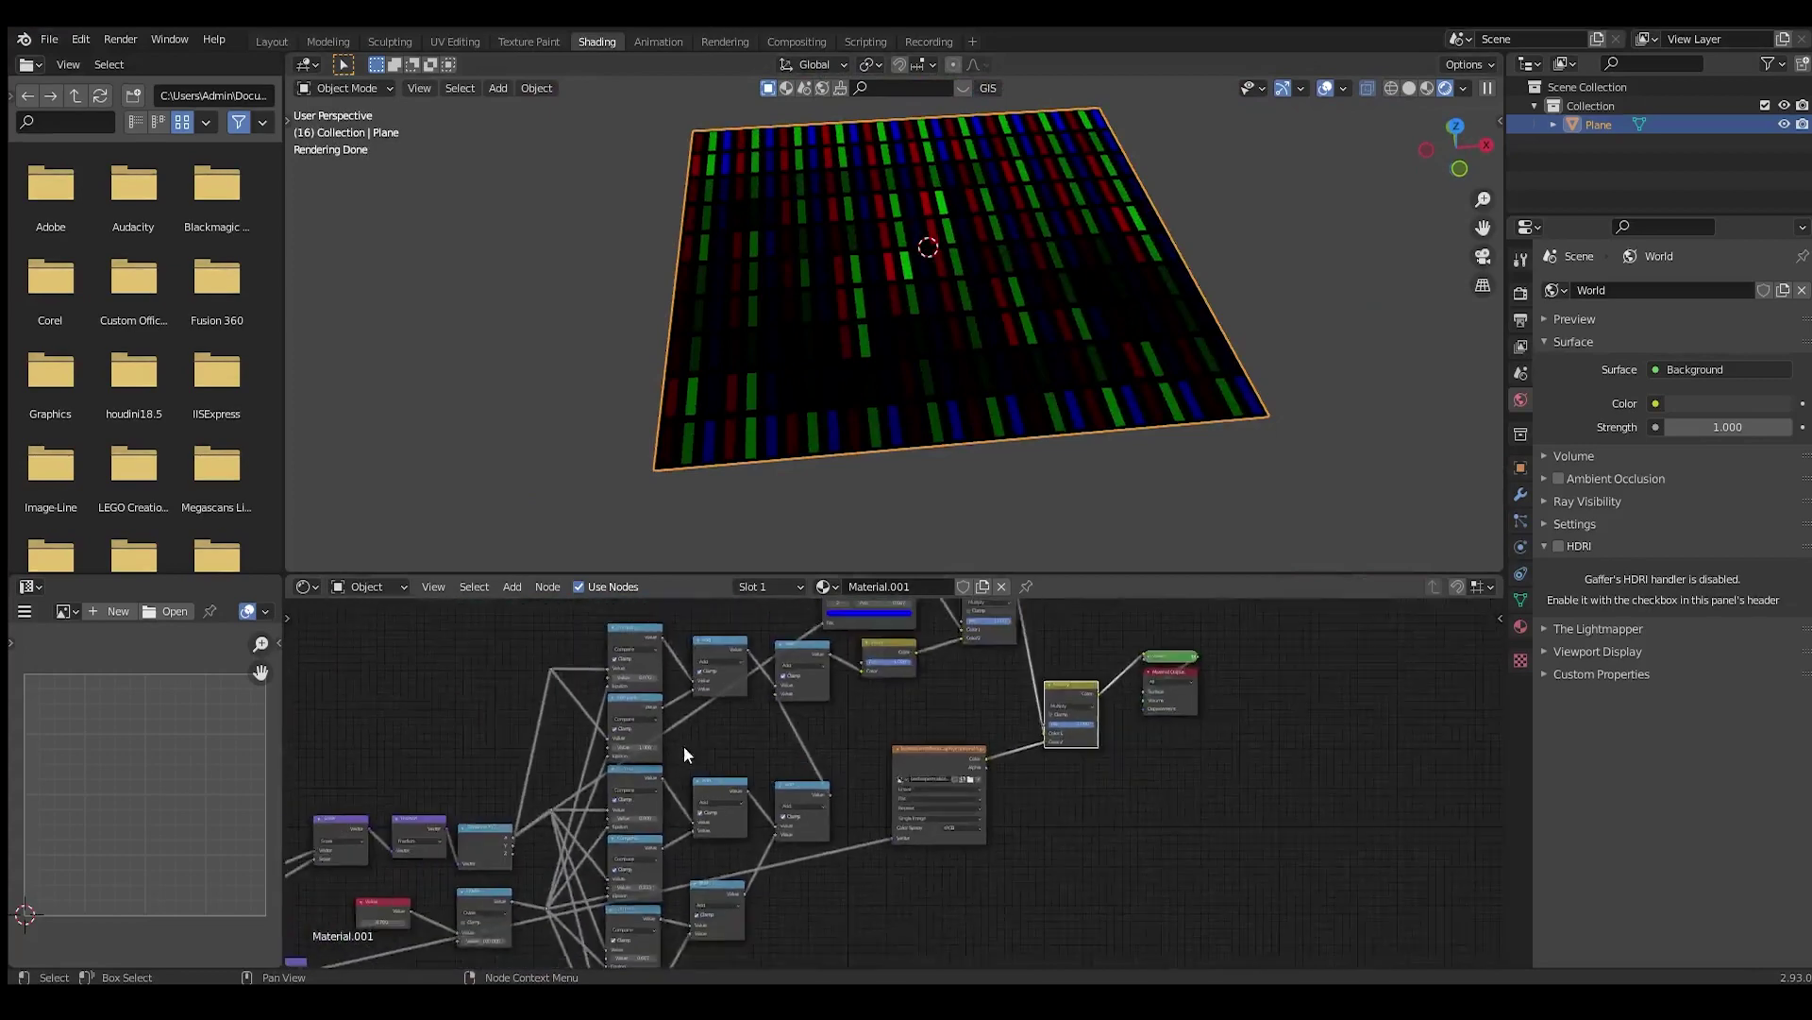
middle_click_drag(685, 747, 1197, 599)
middle_click_drag(863, 855, 1043, 772)
scroll(914, 796, "up", 12)
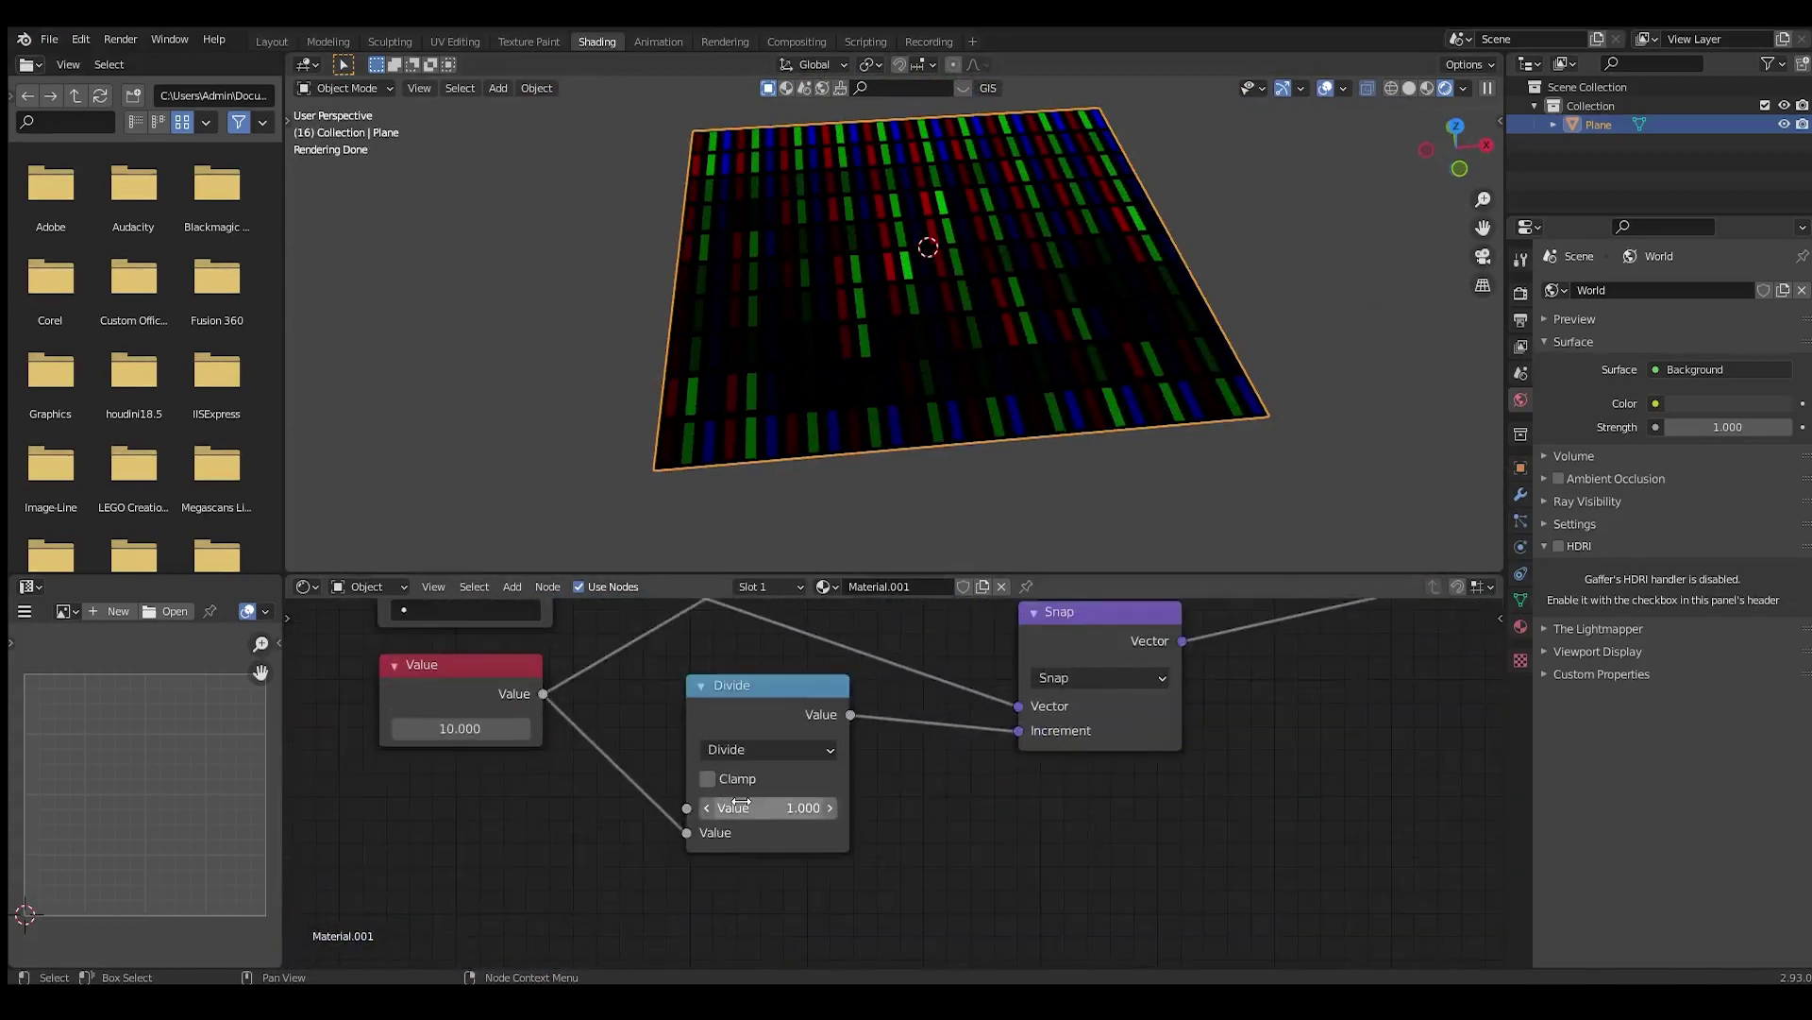
scroll(1170, 802, "down", 4)
middle_click_drag(855, 759, 1144, 845)
scroll(1170, 802, "up", 3)
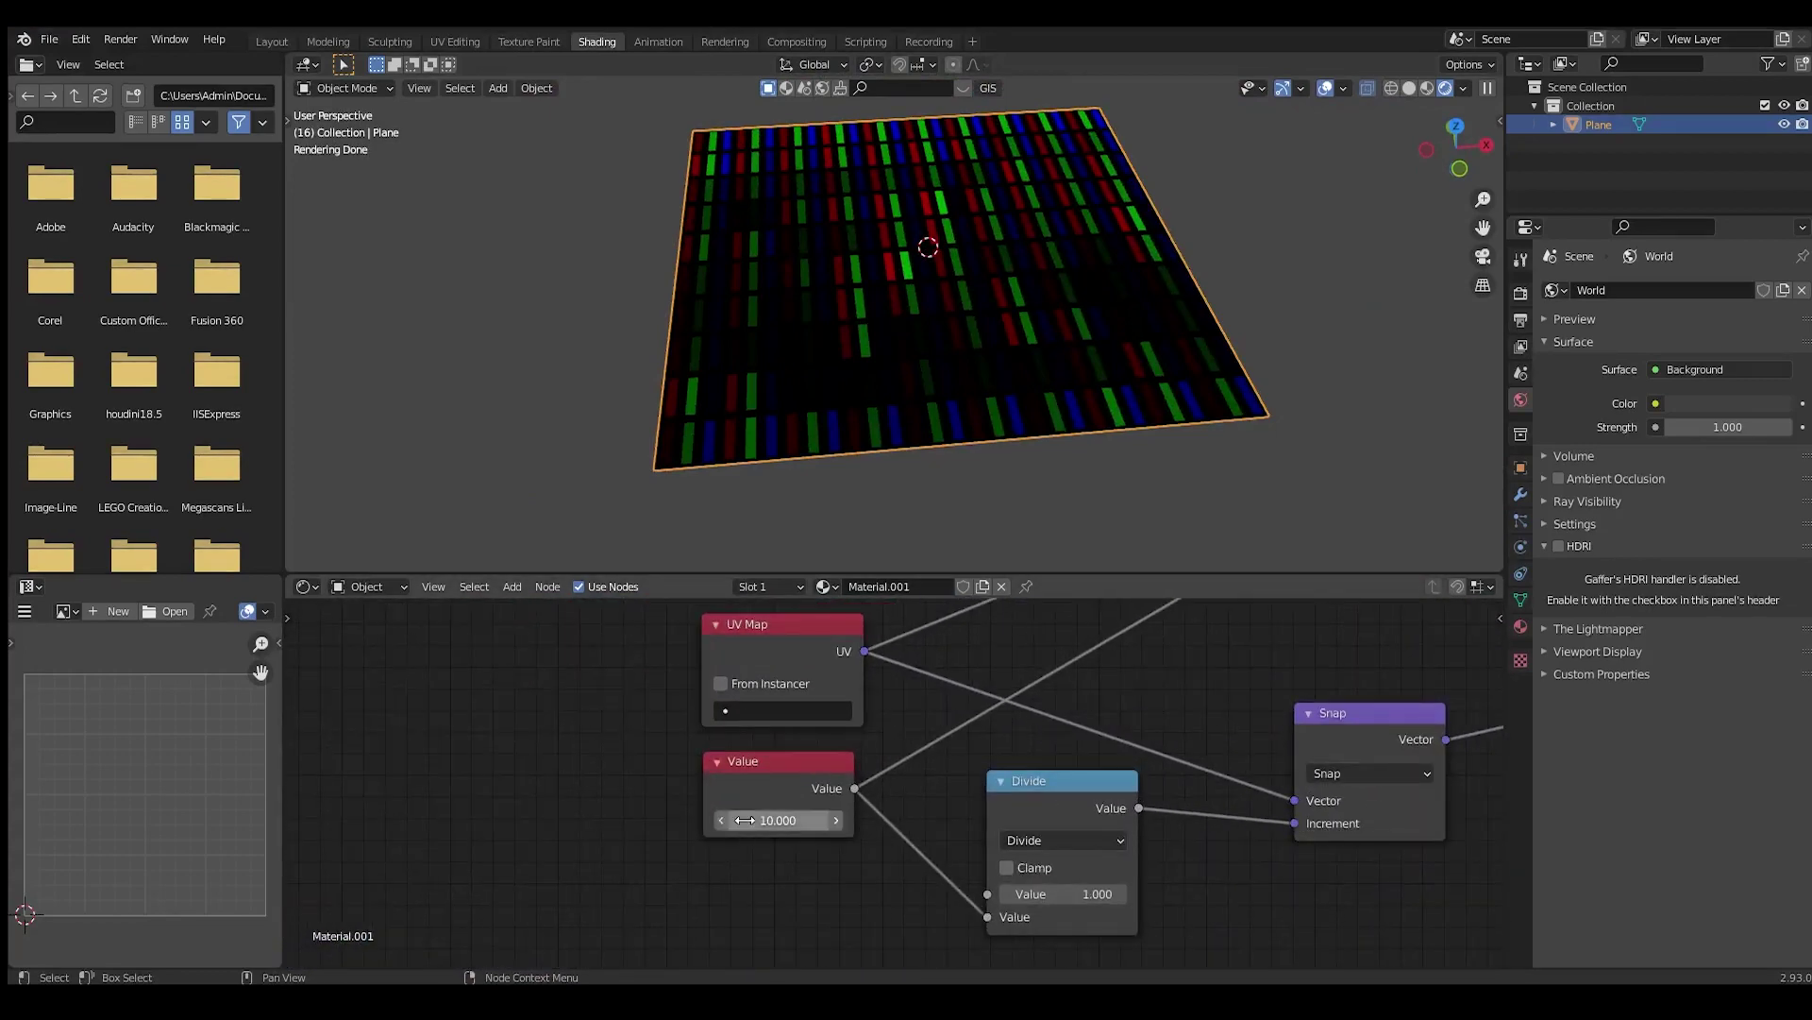
left_click_drag(745, 819, 1003, 819)
mouse_move(973, 248)
middle_mouse_down()
mouse_move(976, 366)
mouse_move(1010, 364)
mouse_move(1005, 303)
mouse_move(1080, 298)
mouse_move(818, 415)
mouse_move(816, 443)
mouse_move(901, 348)
mouse_move(944, 444)
middle_mouse_up()
scroll(977, 367, "up", 1)
scroll(984, 384, "down", 5)
scroll(1006, 312, "up", 3)
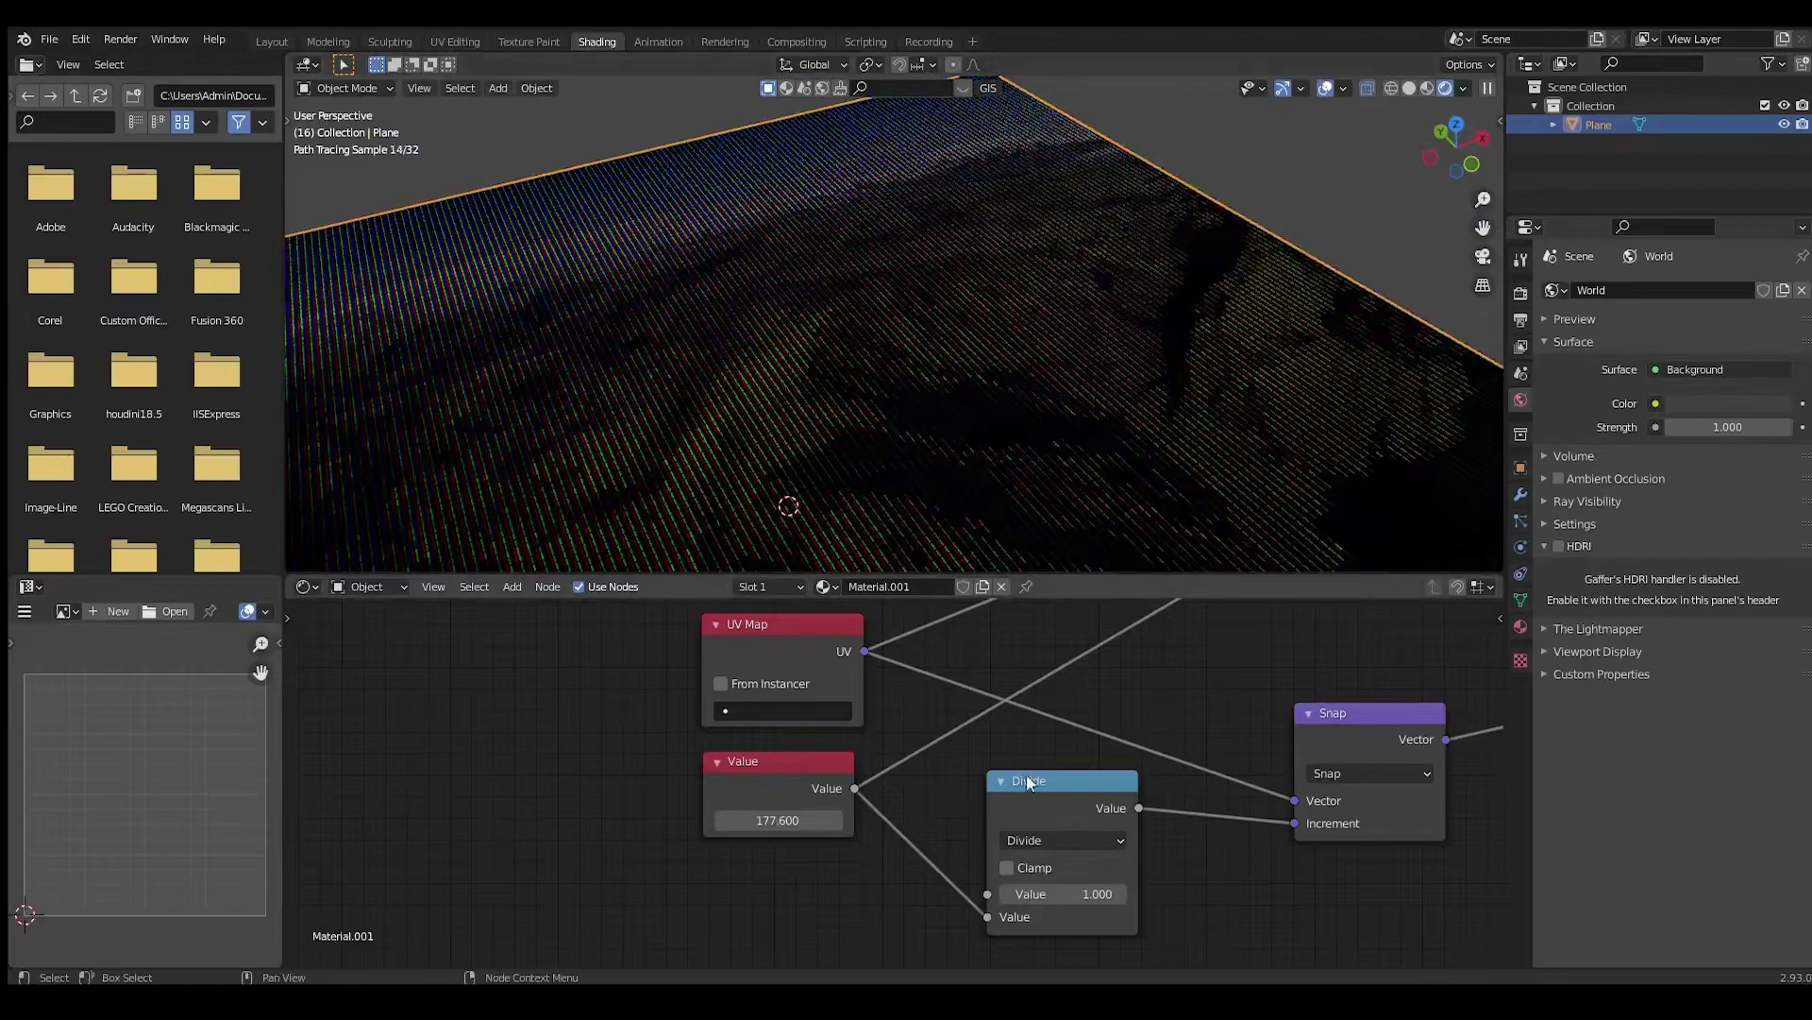
Move the Viewer and Material Output nodes together to the right, making room after the final Multiply node
scroll(1027, 782, "down", 12)
middle_click_drag(1257, 783, 651, 895)
scroll(702, 872, "up", 4)
scroll(874, 798, "down", 4)
middle_click_drag(874, 799, 771, 892)
scroll(626, 873, "up", 4)
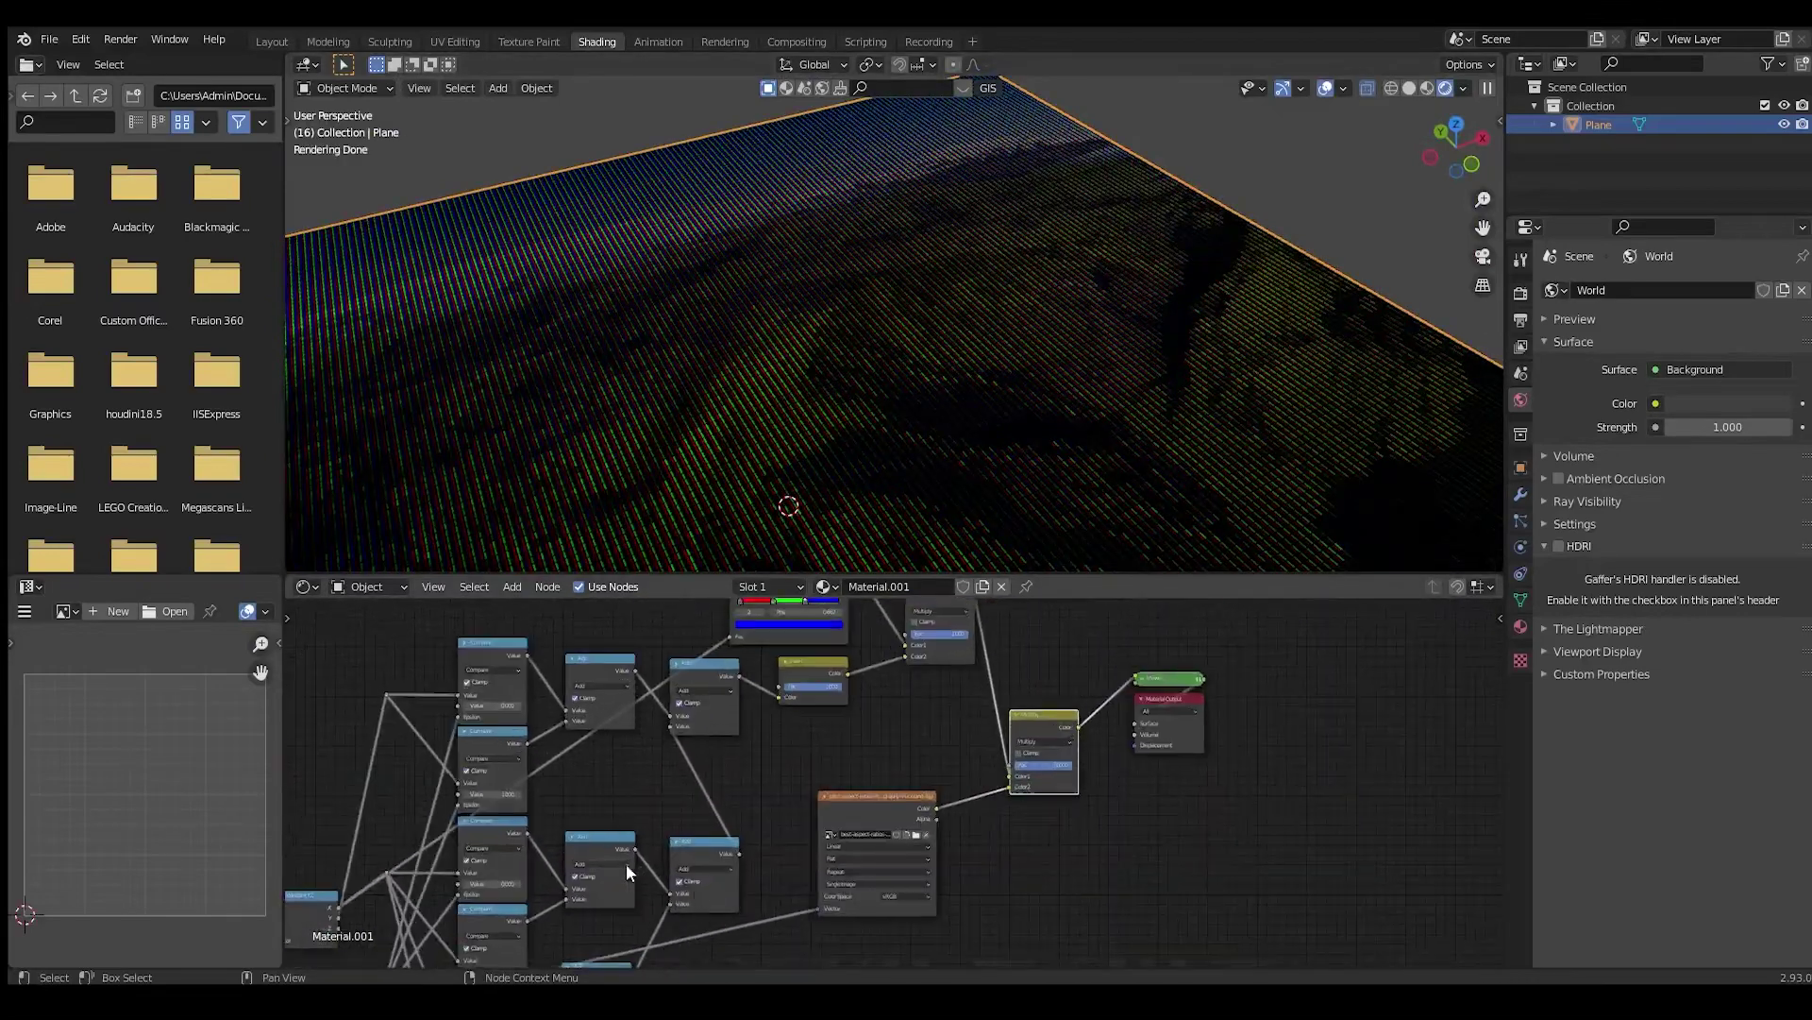
scroll(950, 785, "down", 5)
middle_click_drag(951, 784, 832, 830)
scroll(833, 830, "up", 15)
middle_click_drag(915, 752, 813, 752)
left_click_drag(976, 639, 1082, 843)
left_click_drag(995, 754, 1282, 801)
Insert an Emission shader fed by the final Multiply node's color and output it to the Material Output's Surface
scroll(955, 788, "down", 5)
middle_click_drag(954, 788, 920, 782)
scroll(921, 781, "up", 6)
key("shift+a")
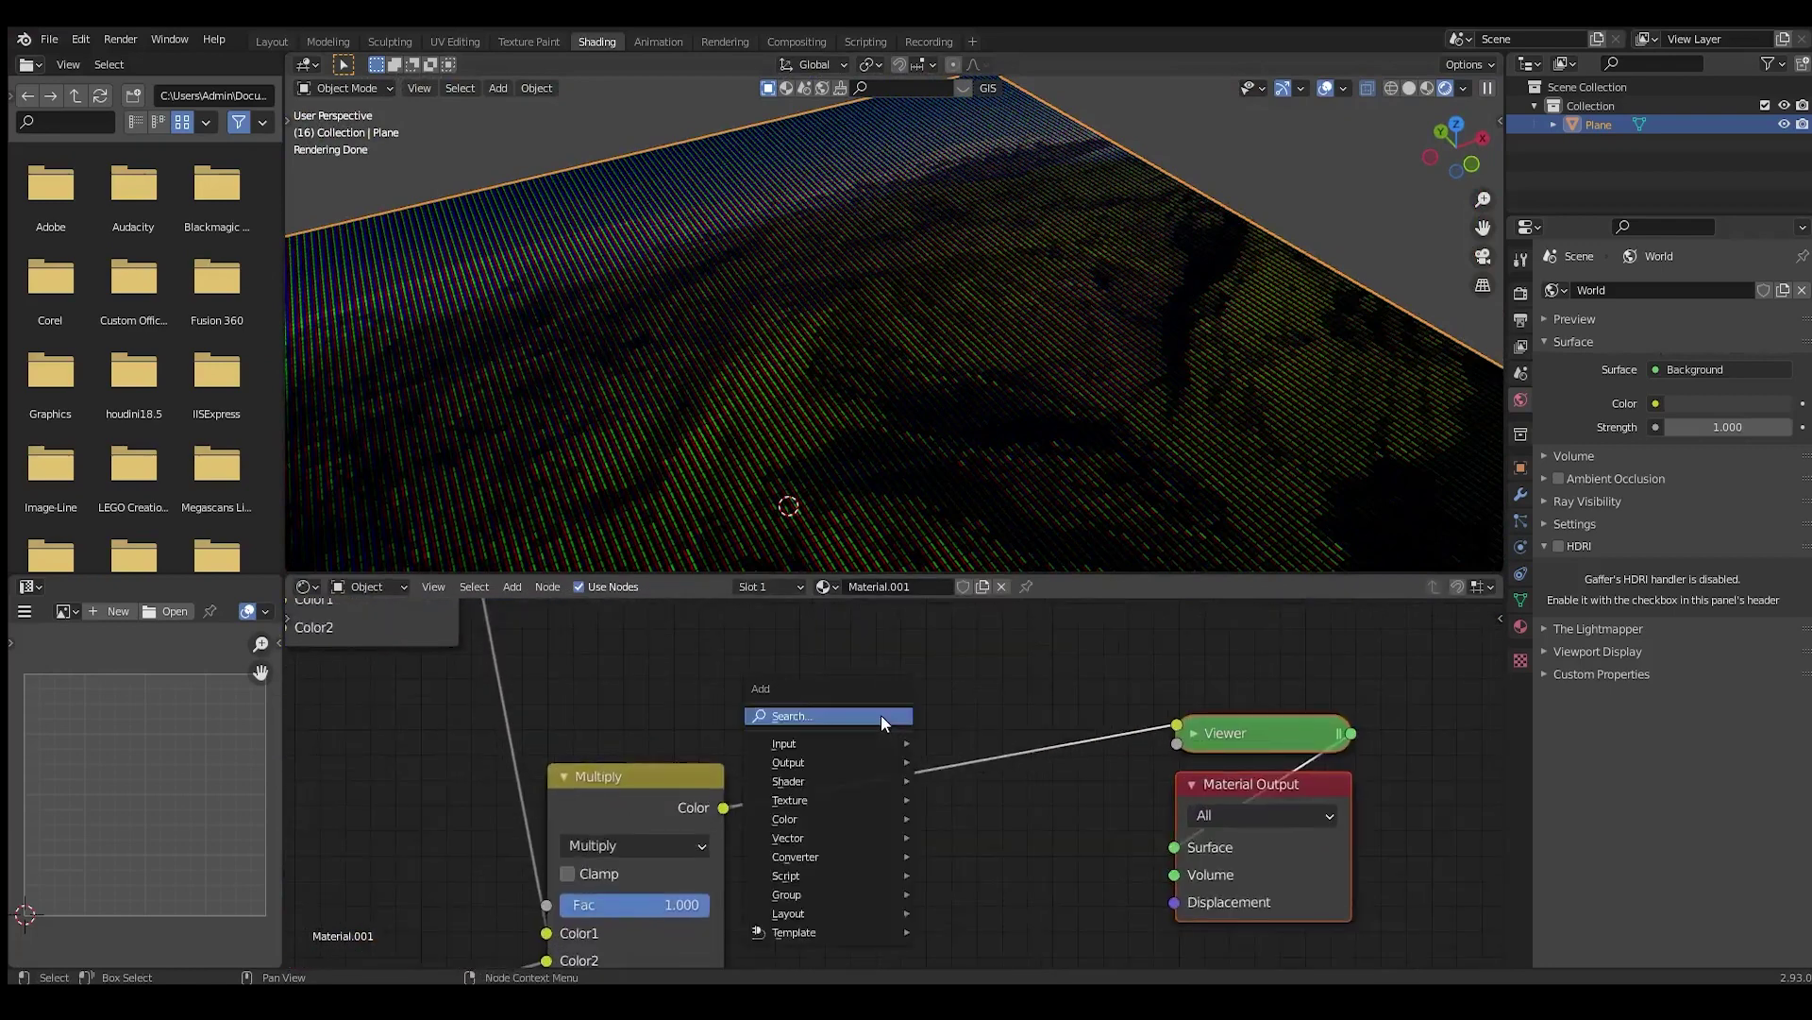
left_click(881, 715)
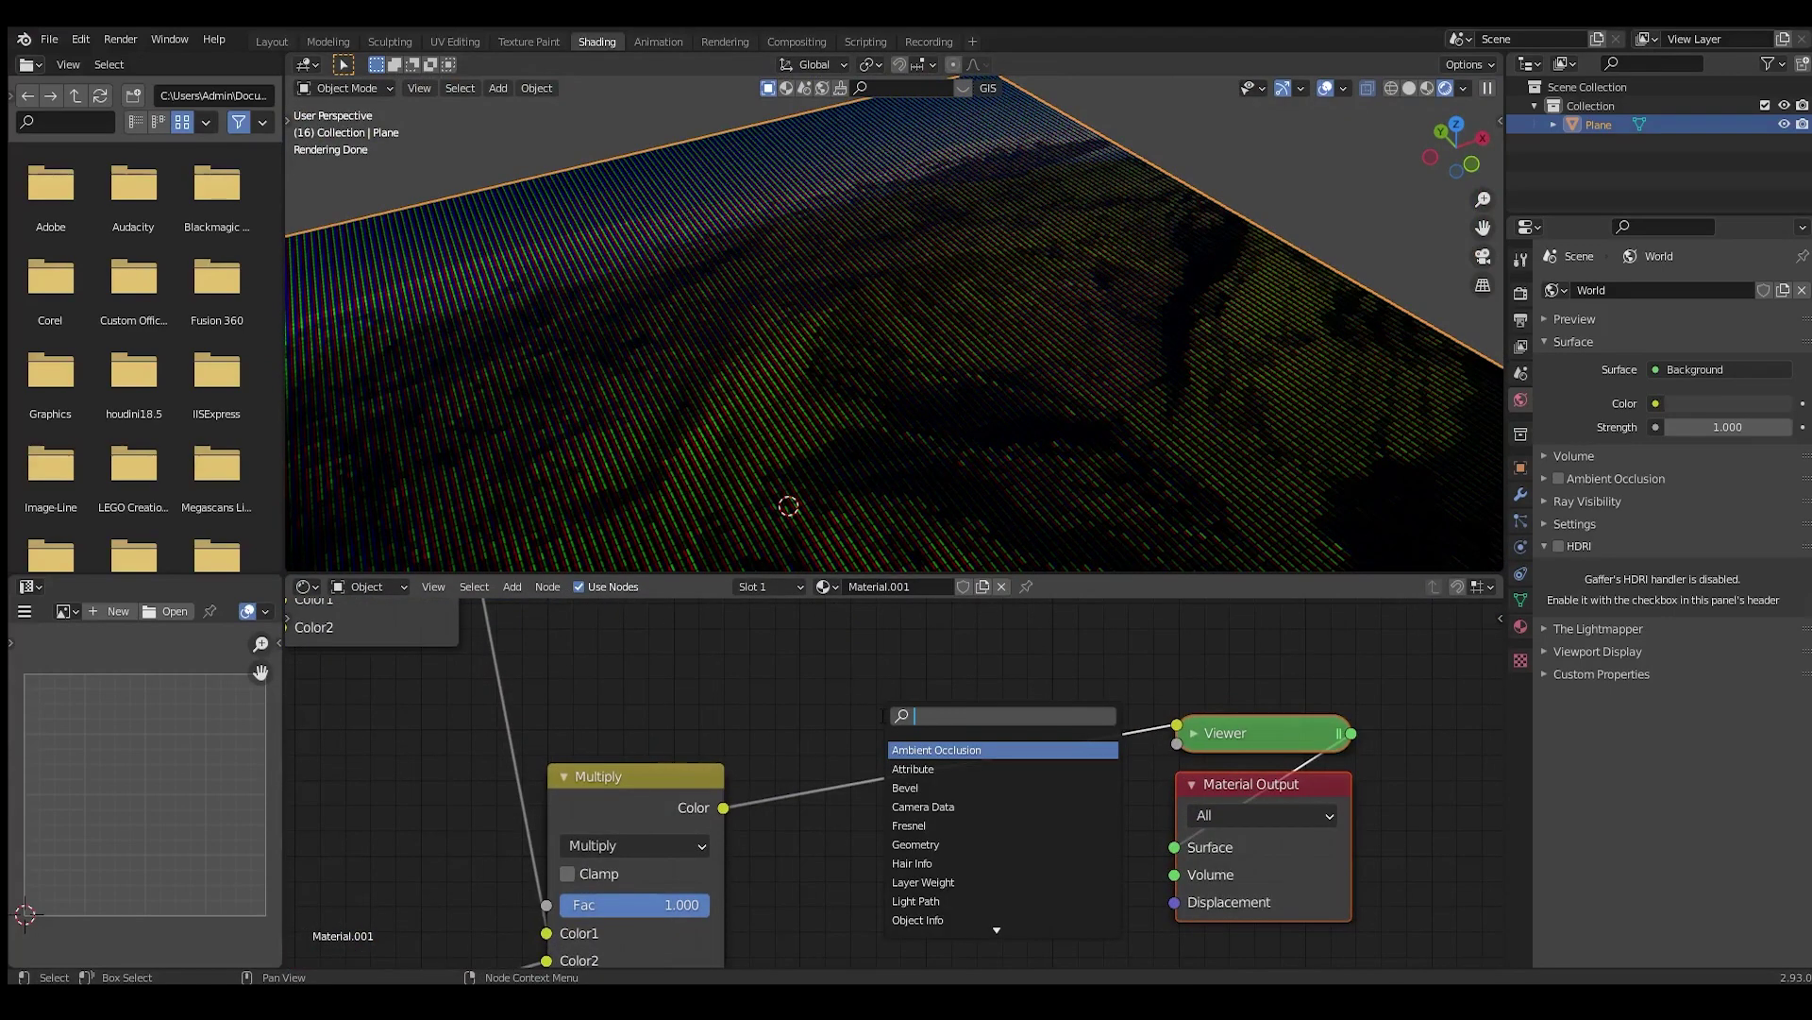
type("em")
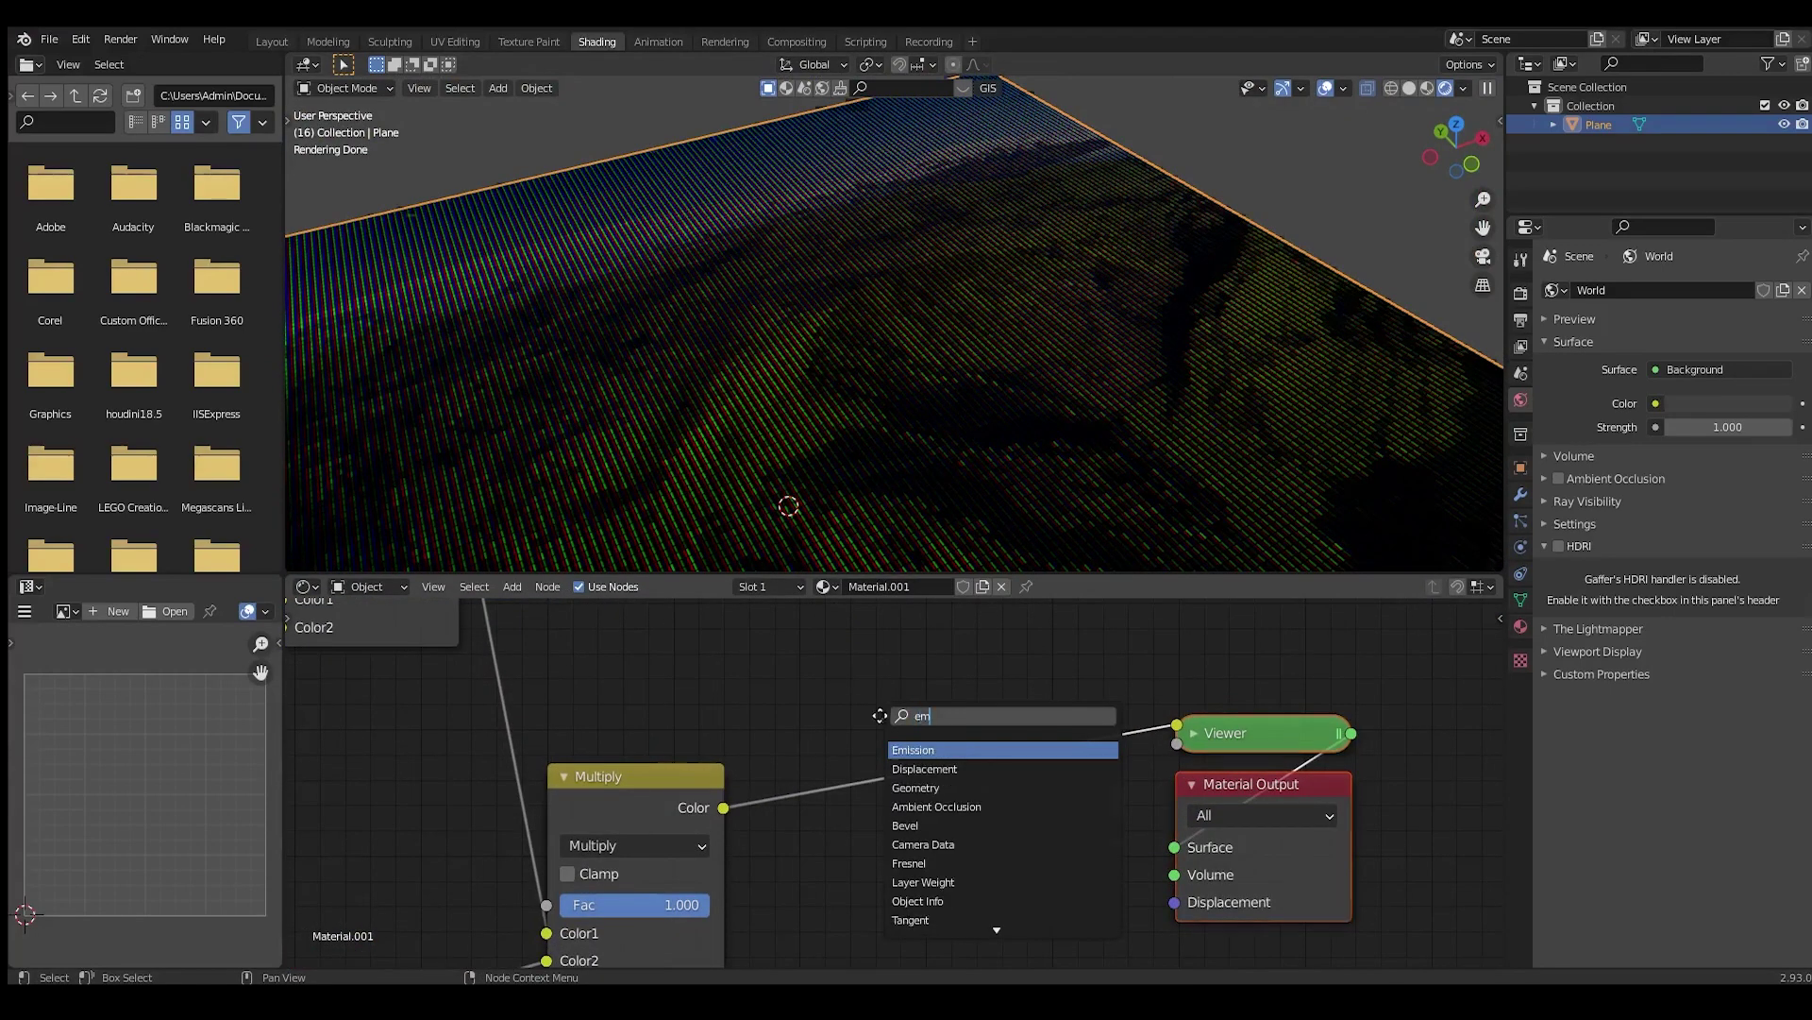
left_click(918, 750)
left_click(867, 774)
left_click(846, 767, "ctrl+shift")
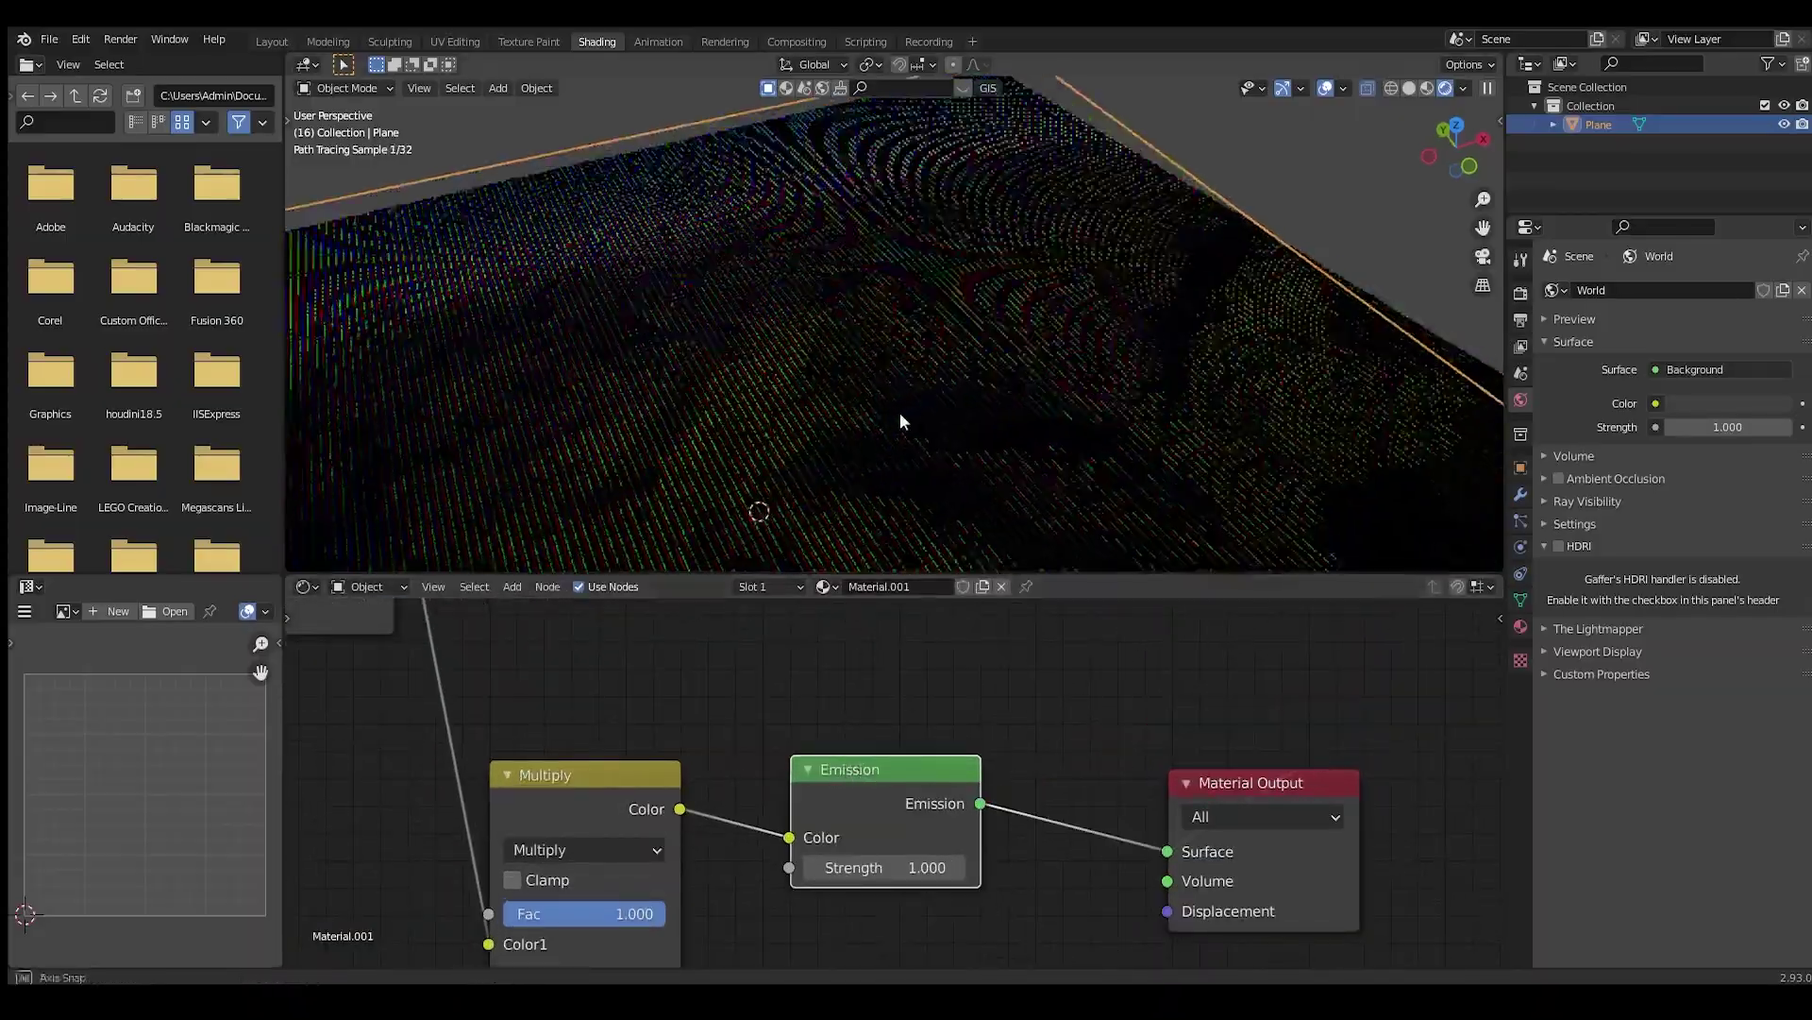
Set the Emission node's Strength to 11.400
left_click_drag(829, 867, 944, 867)
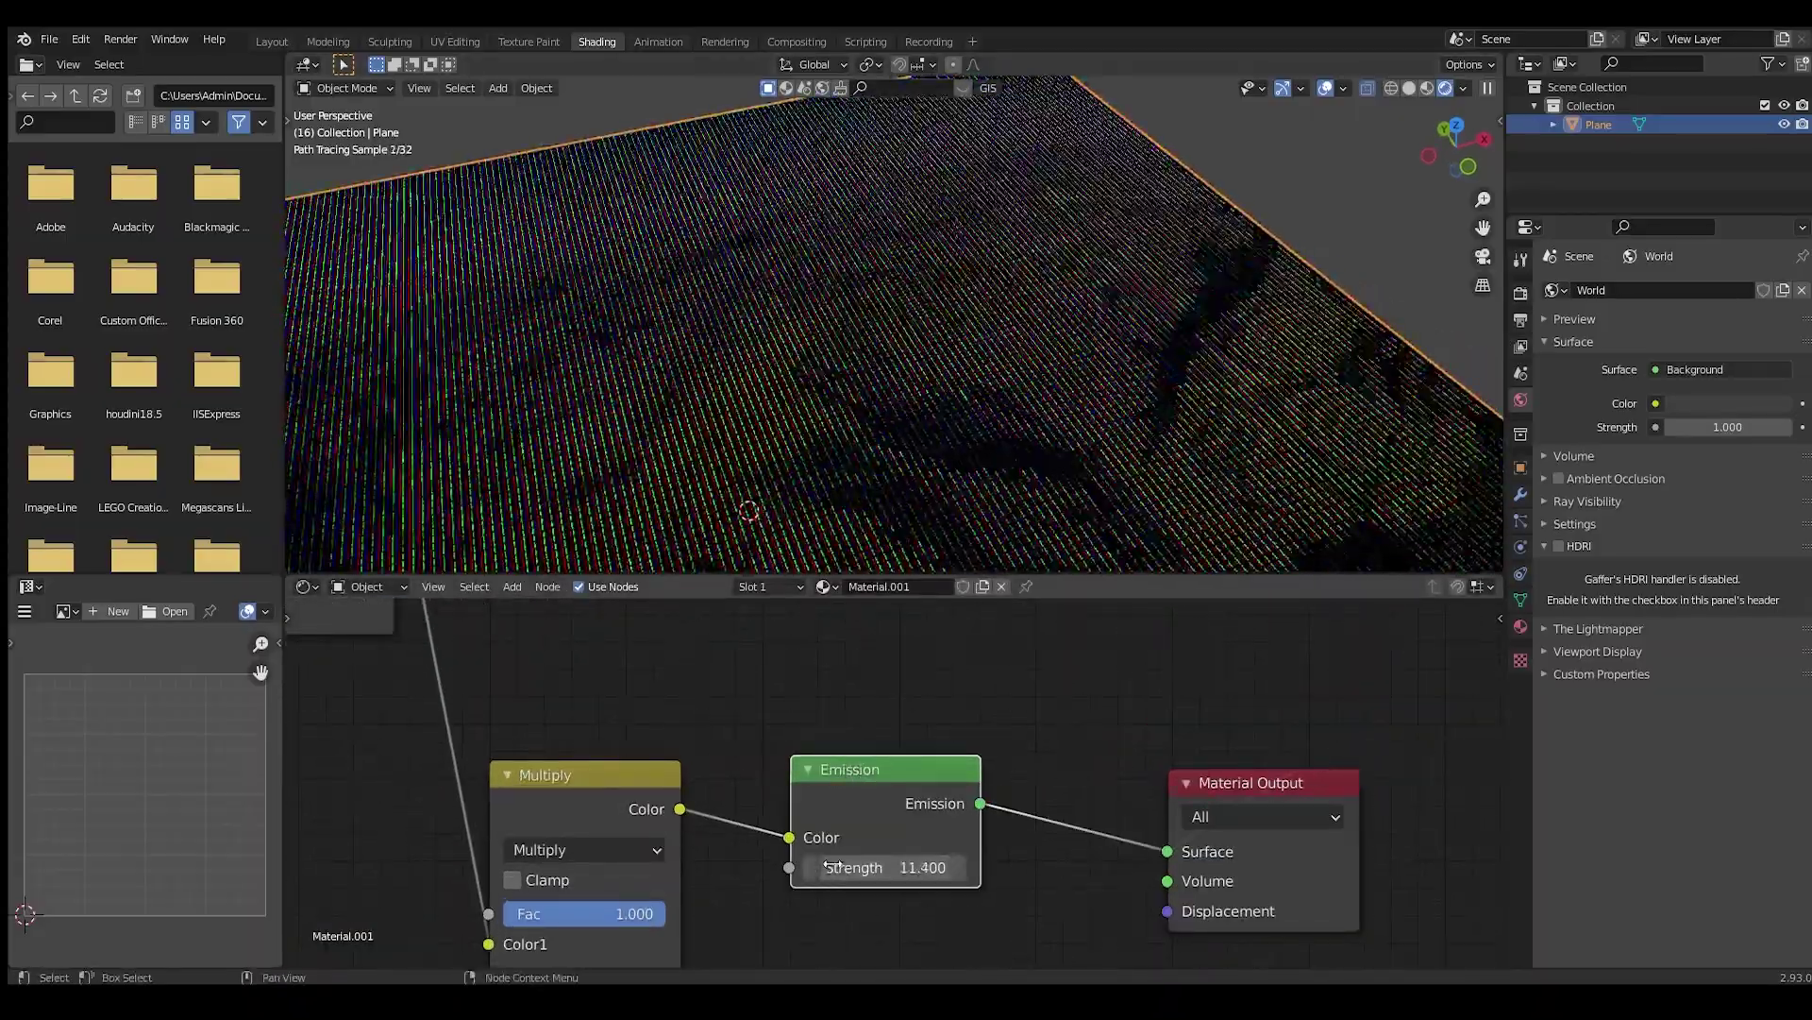
scroll(835, 476, "down", 10)
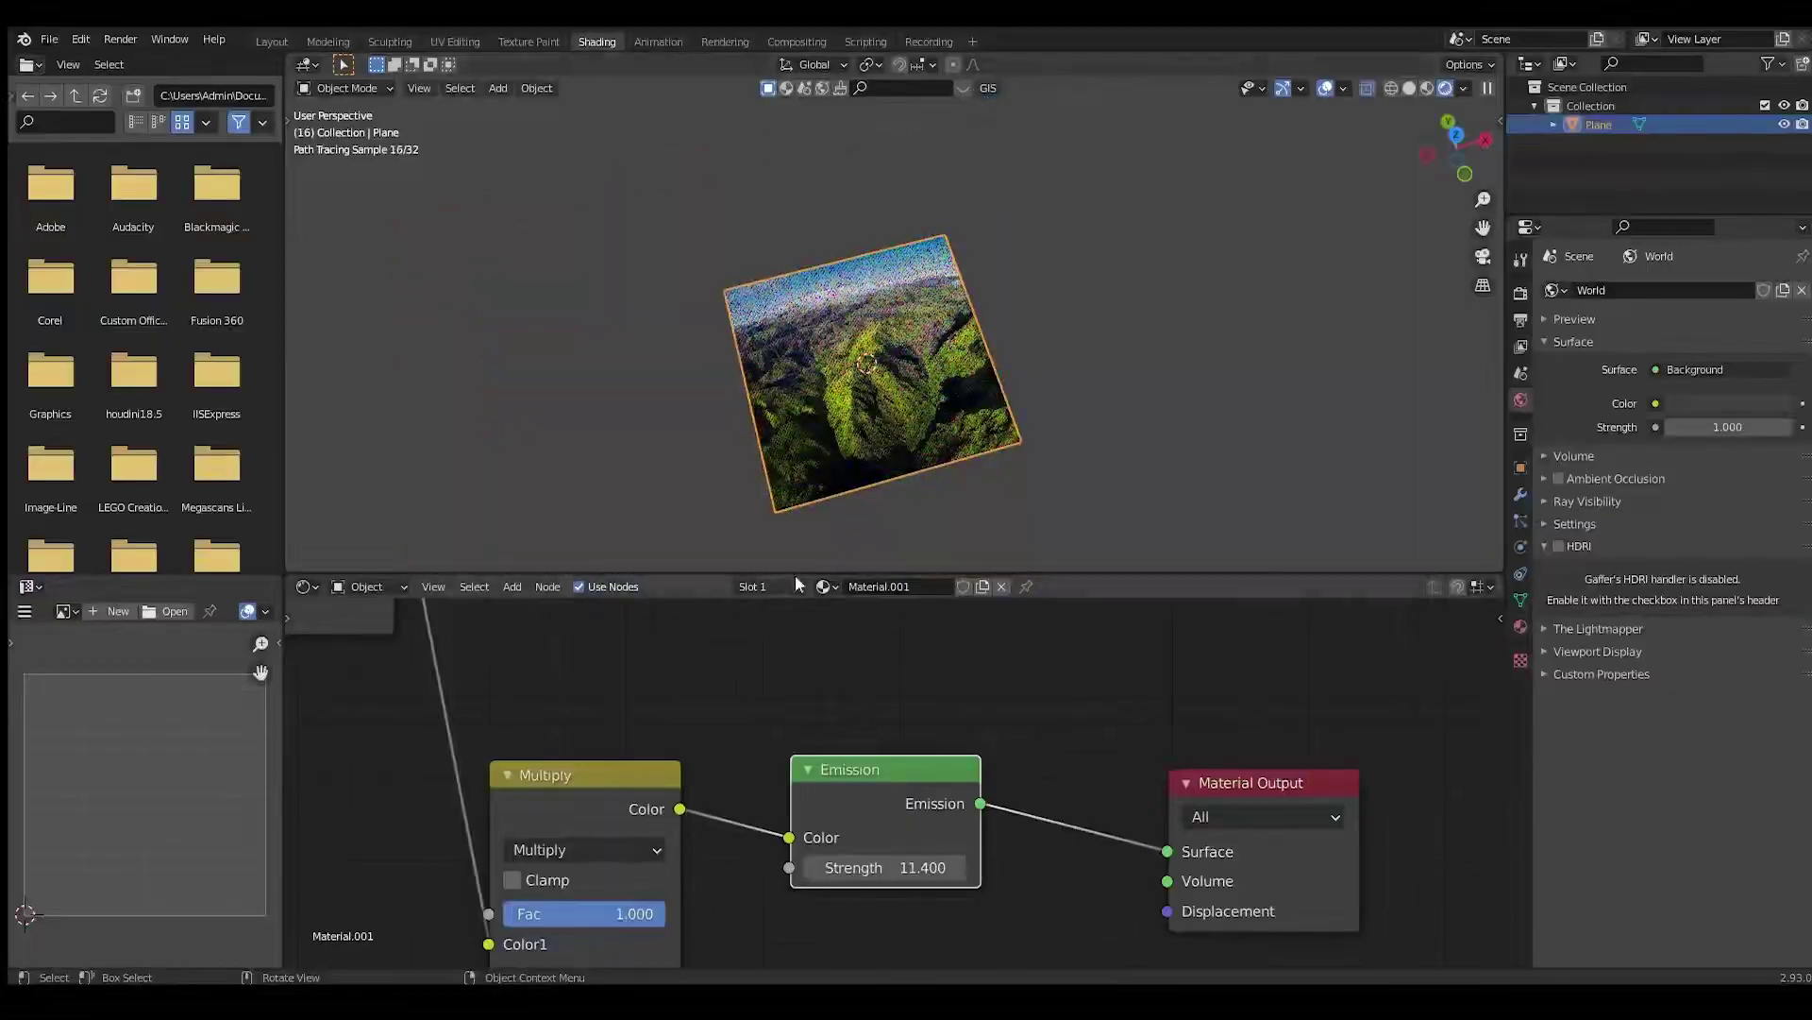
scroll(871, 421, "up", 8)
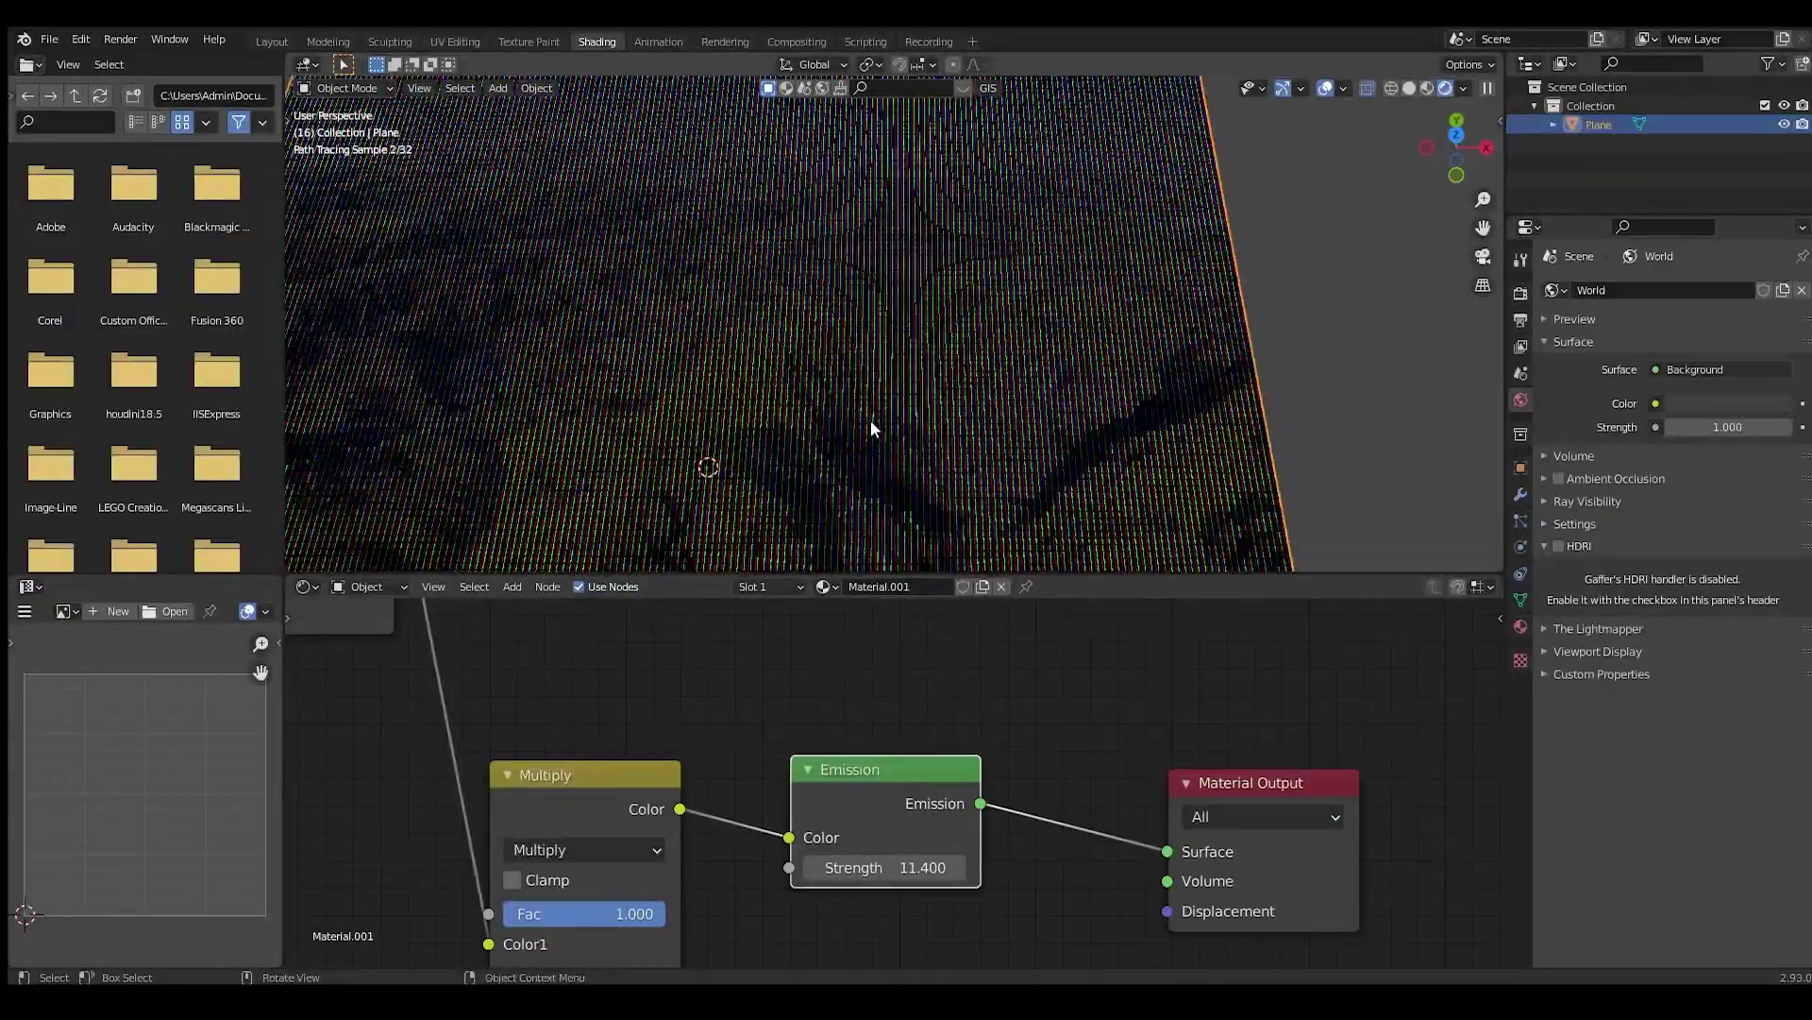
Examine the emissive RGB pixels on the plane up close, at grazing angles, and from a distance
scroll(544, 911, "down", 3)
middle_click_drag(1048, 397, 951, 270)
scroll(951, 265, "up", 10)
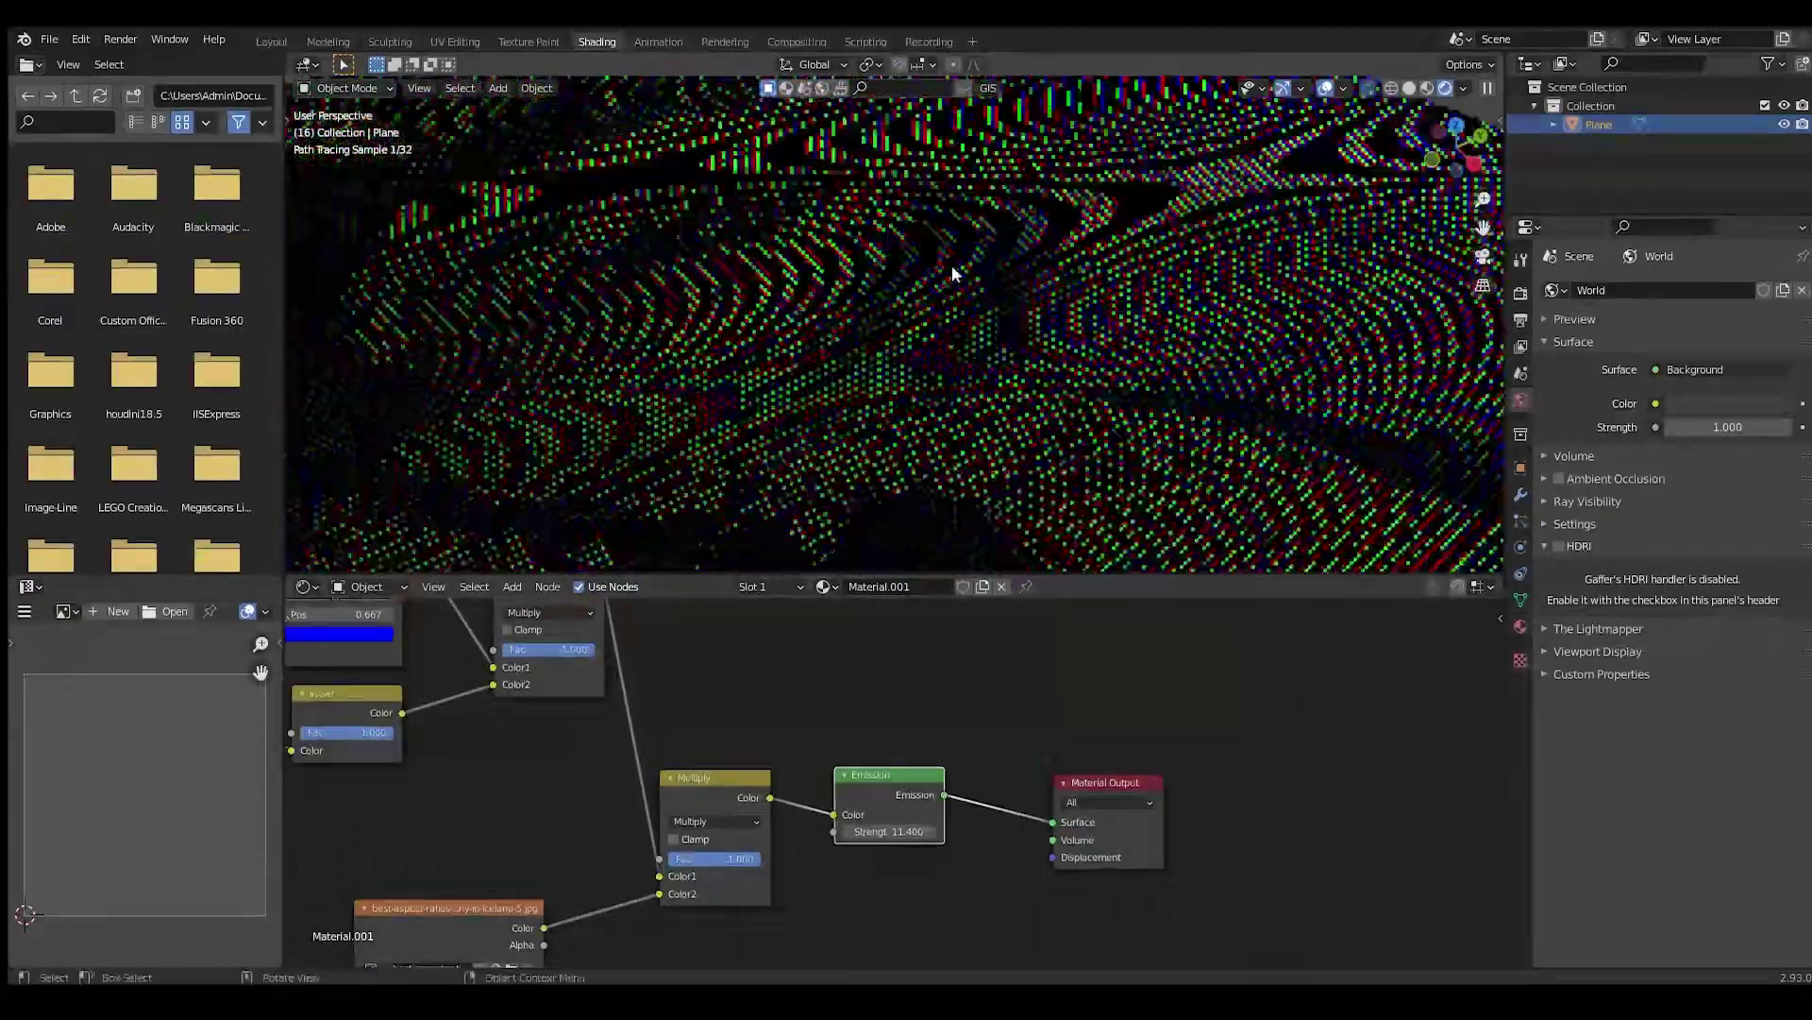
middle_click_drag(935, 377, 933, 234)
scroll(916, 456, "down", 8)
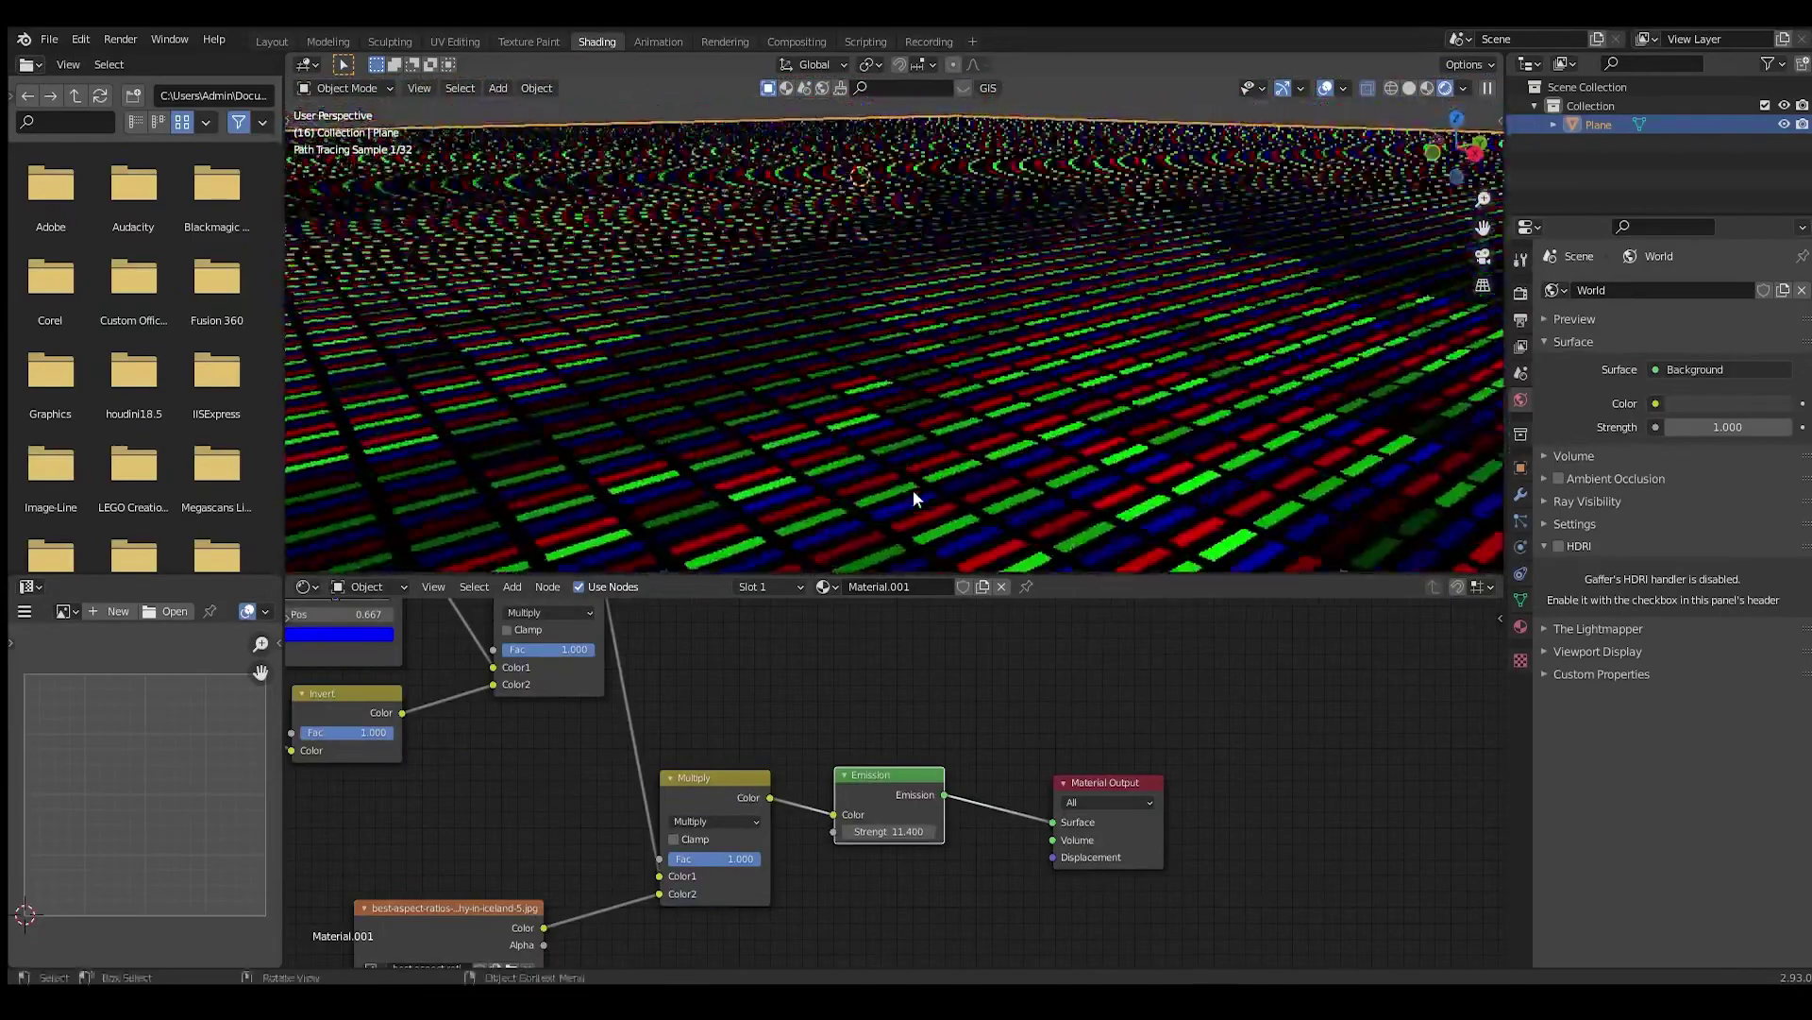
middle_click_drag(898, 340, 1150, 376)
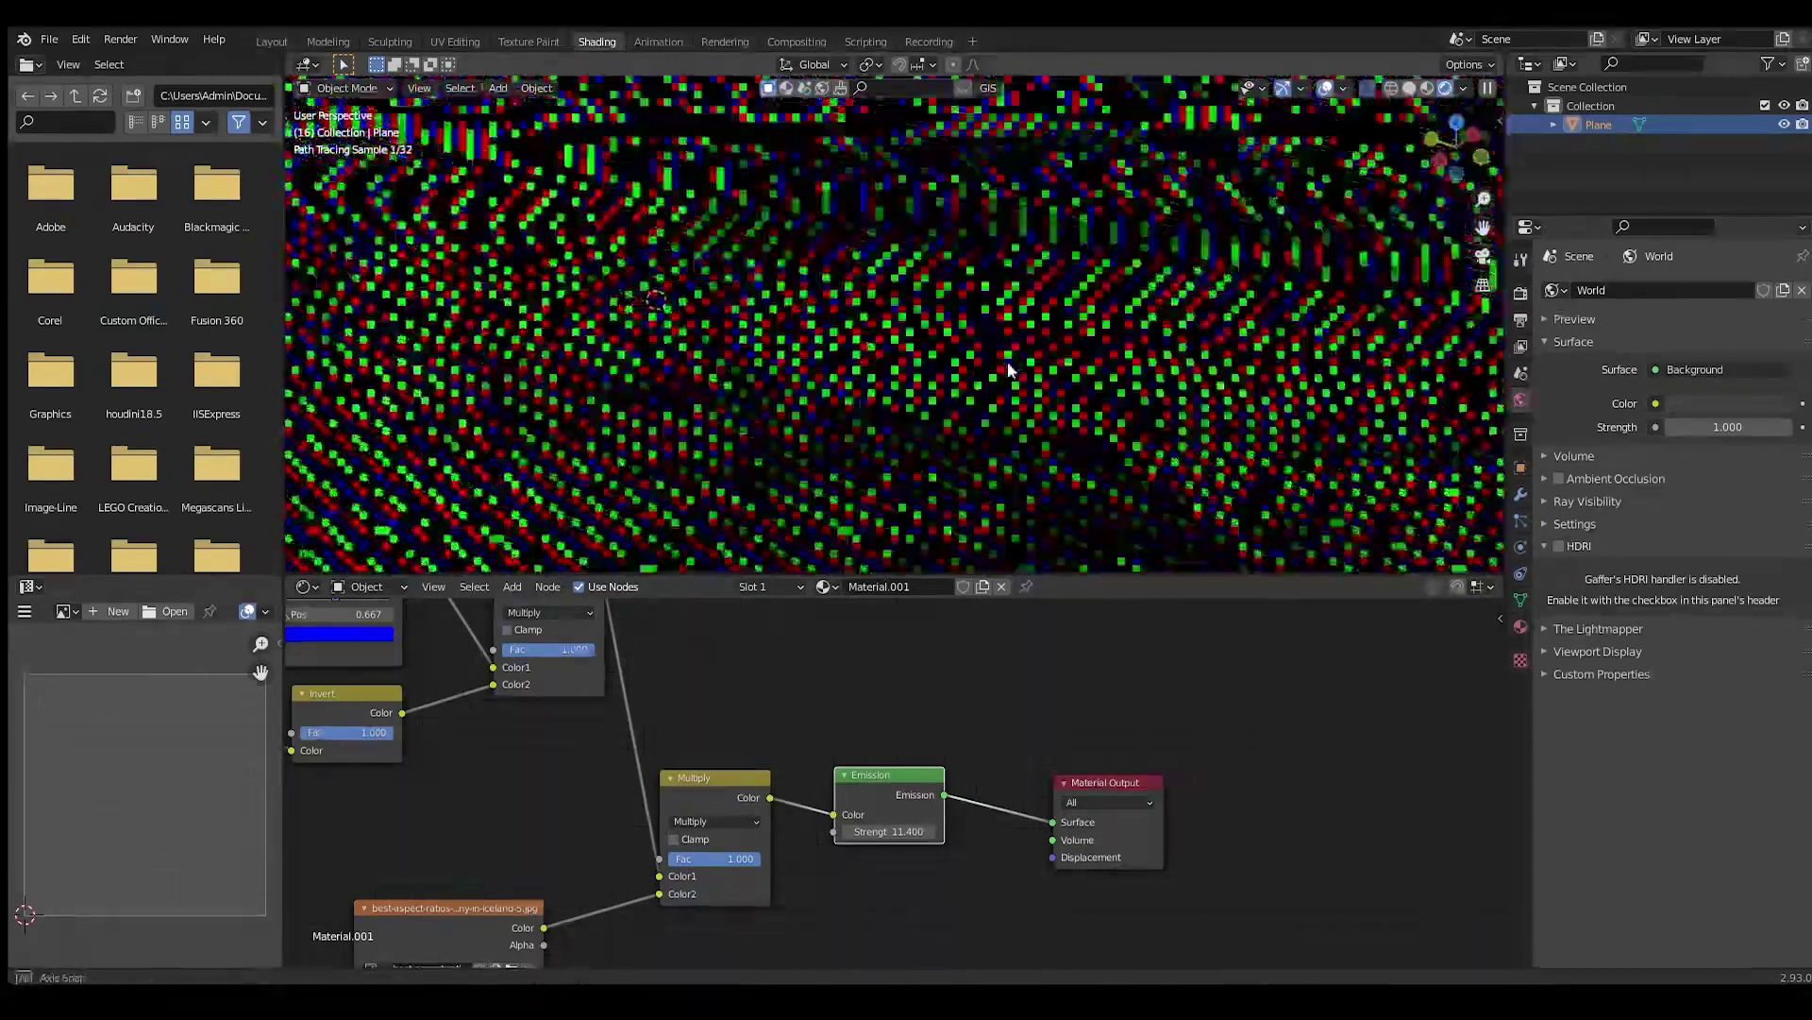
key("shift+a")
mouse_move(942, 315)
scroll(818, 323, "down", 10)
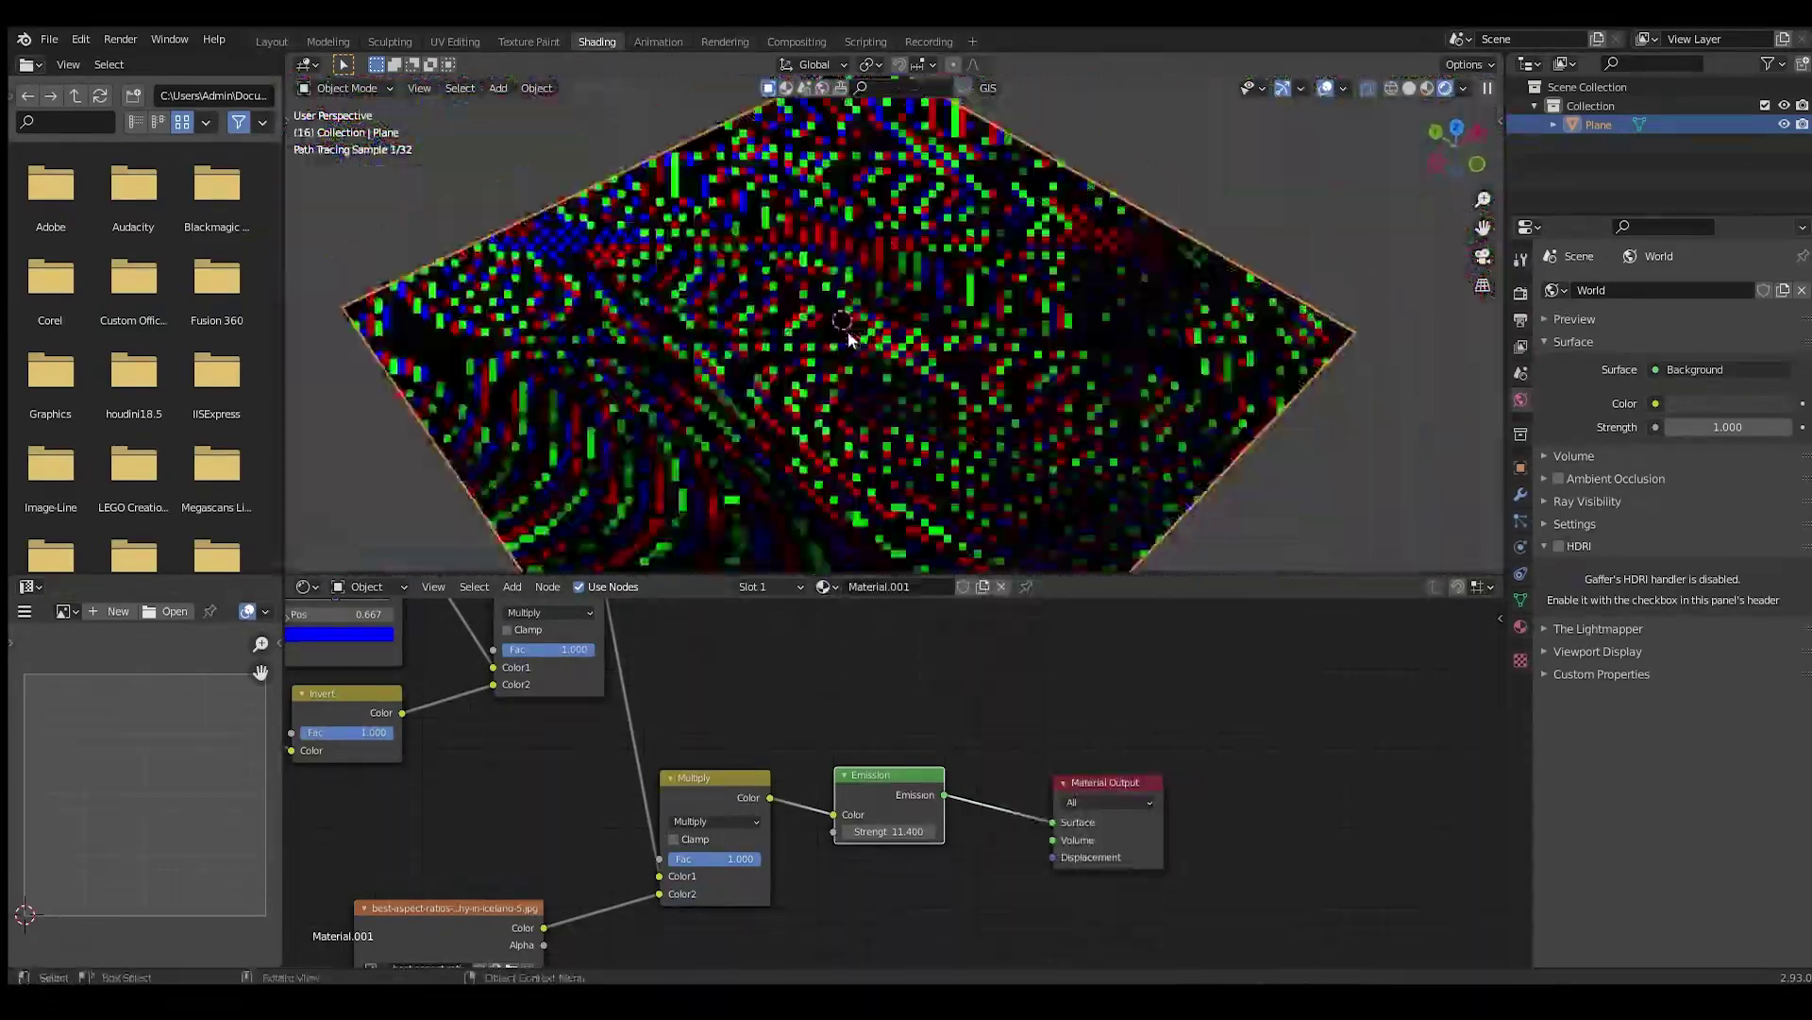
middle_click_drag(847, 330, 870, 436)
scroll(880, 401, "up", 9)
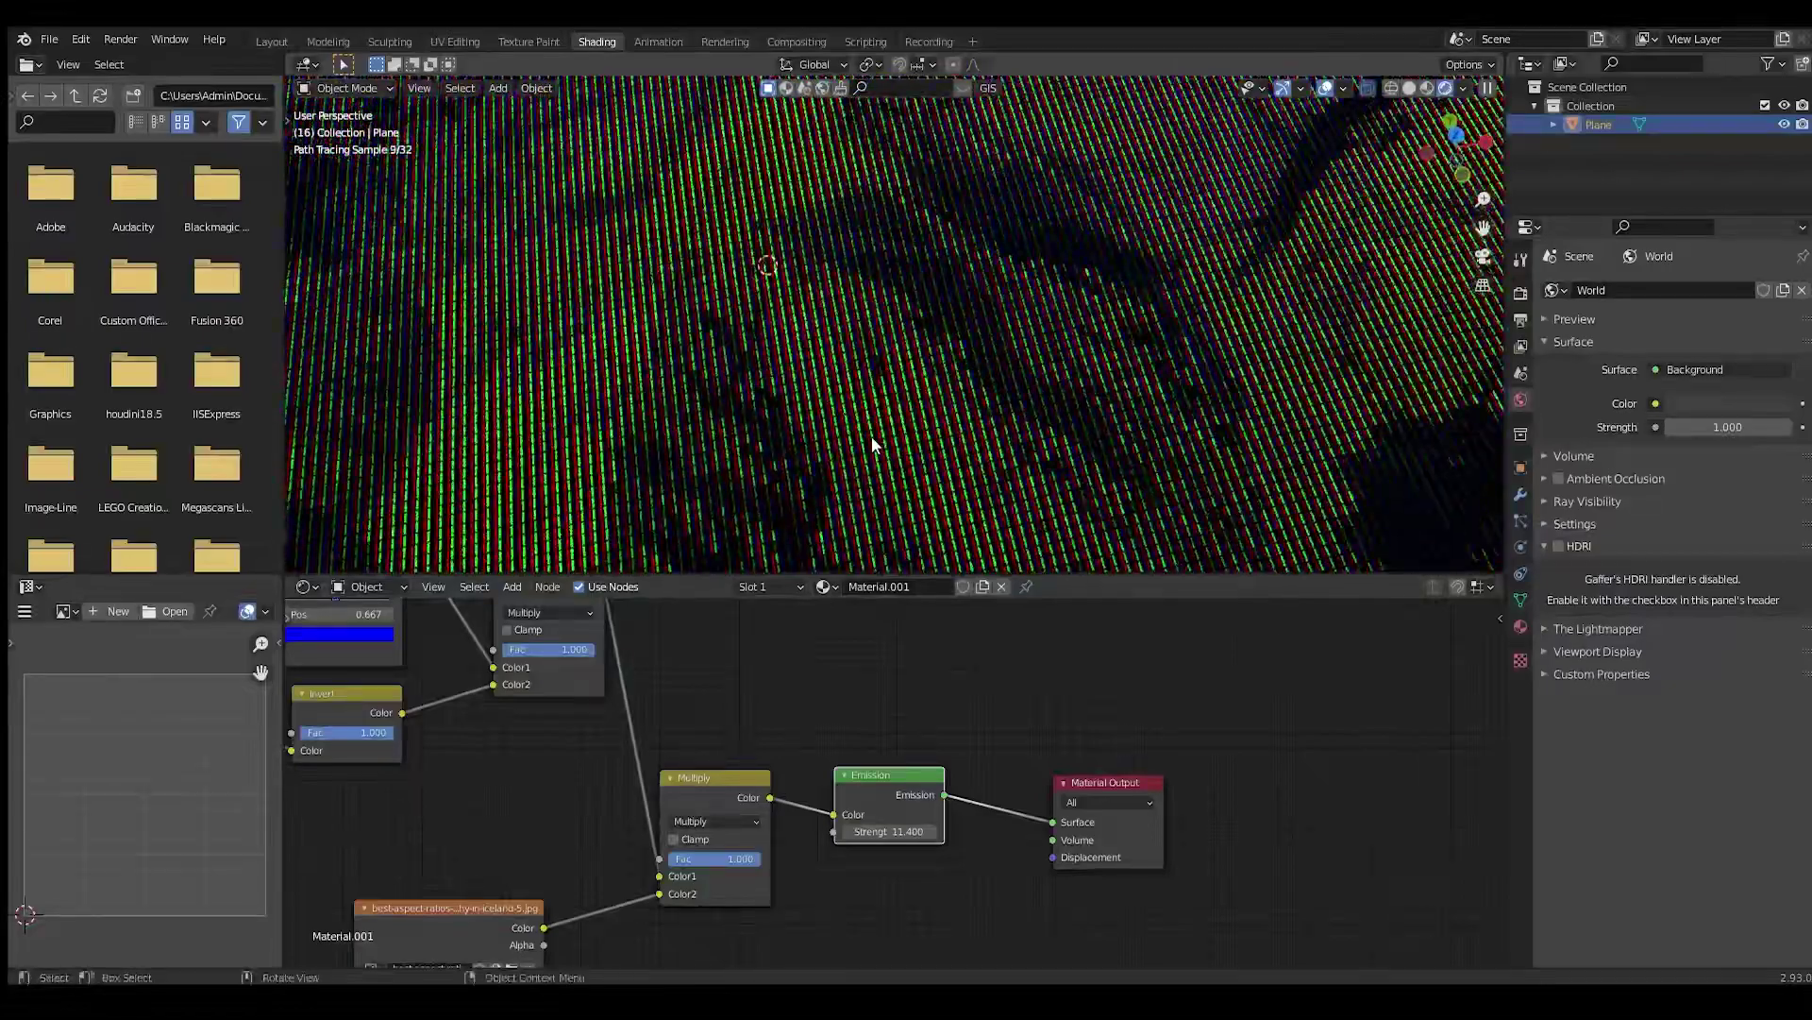
scroll(881, 439, "up", 7)
scroll(881, 438, "down", 6)
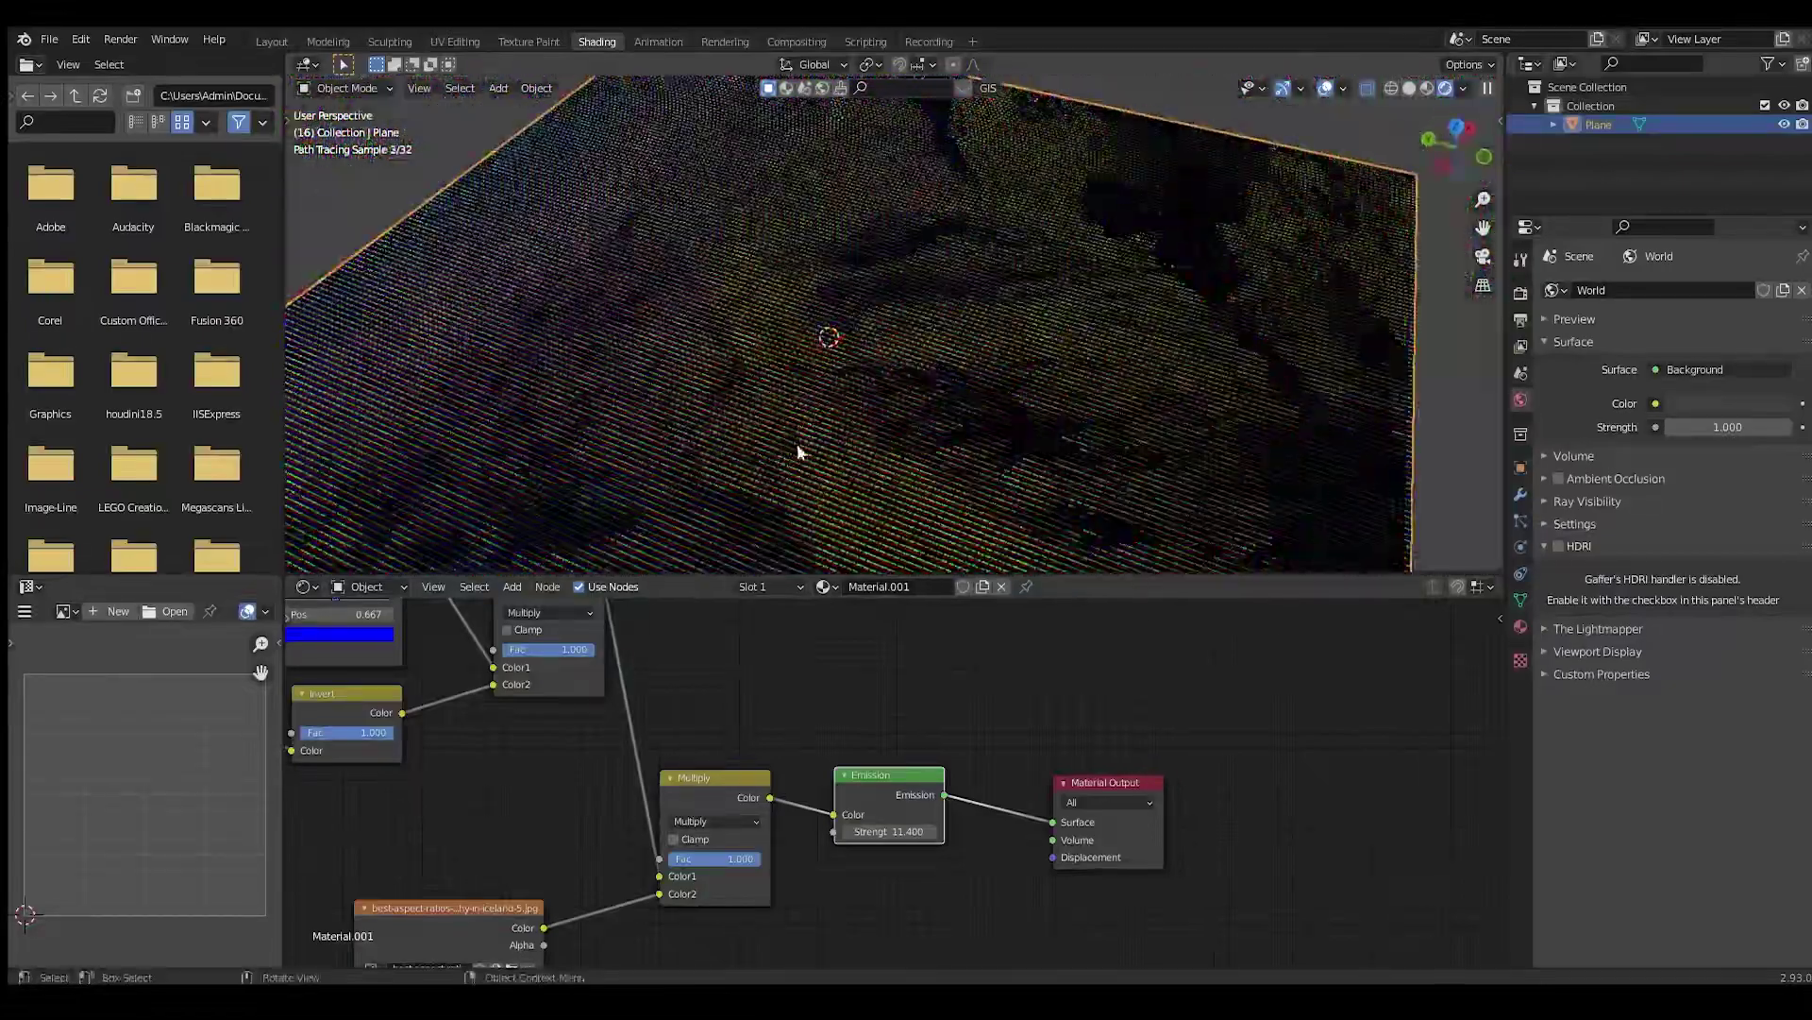
Nudge the Image Texture node slightly up and left, away from the final Multiply node
scroll(646, 772, "down", 4)
scroll(646, 772, "down", 5)
middle_click_drag(646, 772, 844, 733)
scroll(801, 733, "up", 4)
middle_click_drag(635, 863, 510, 836)
scroll(761, 768, "up", 1)
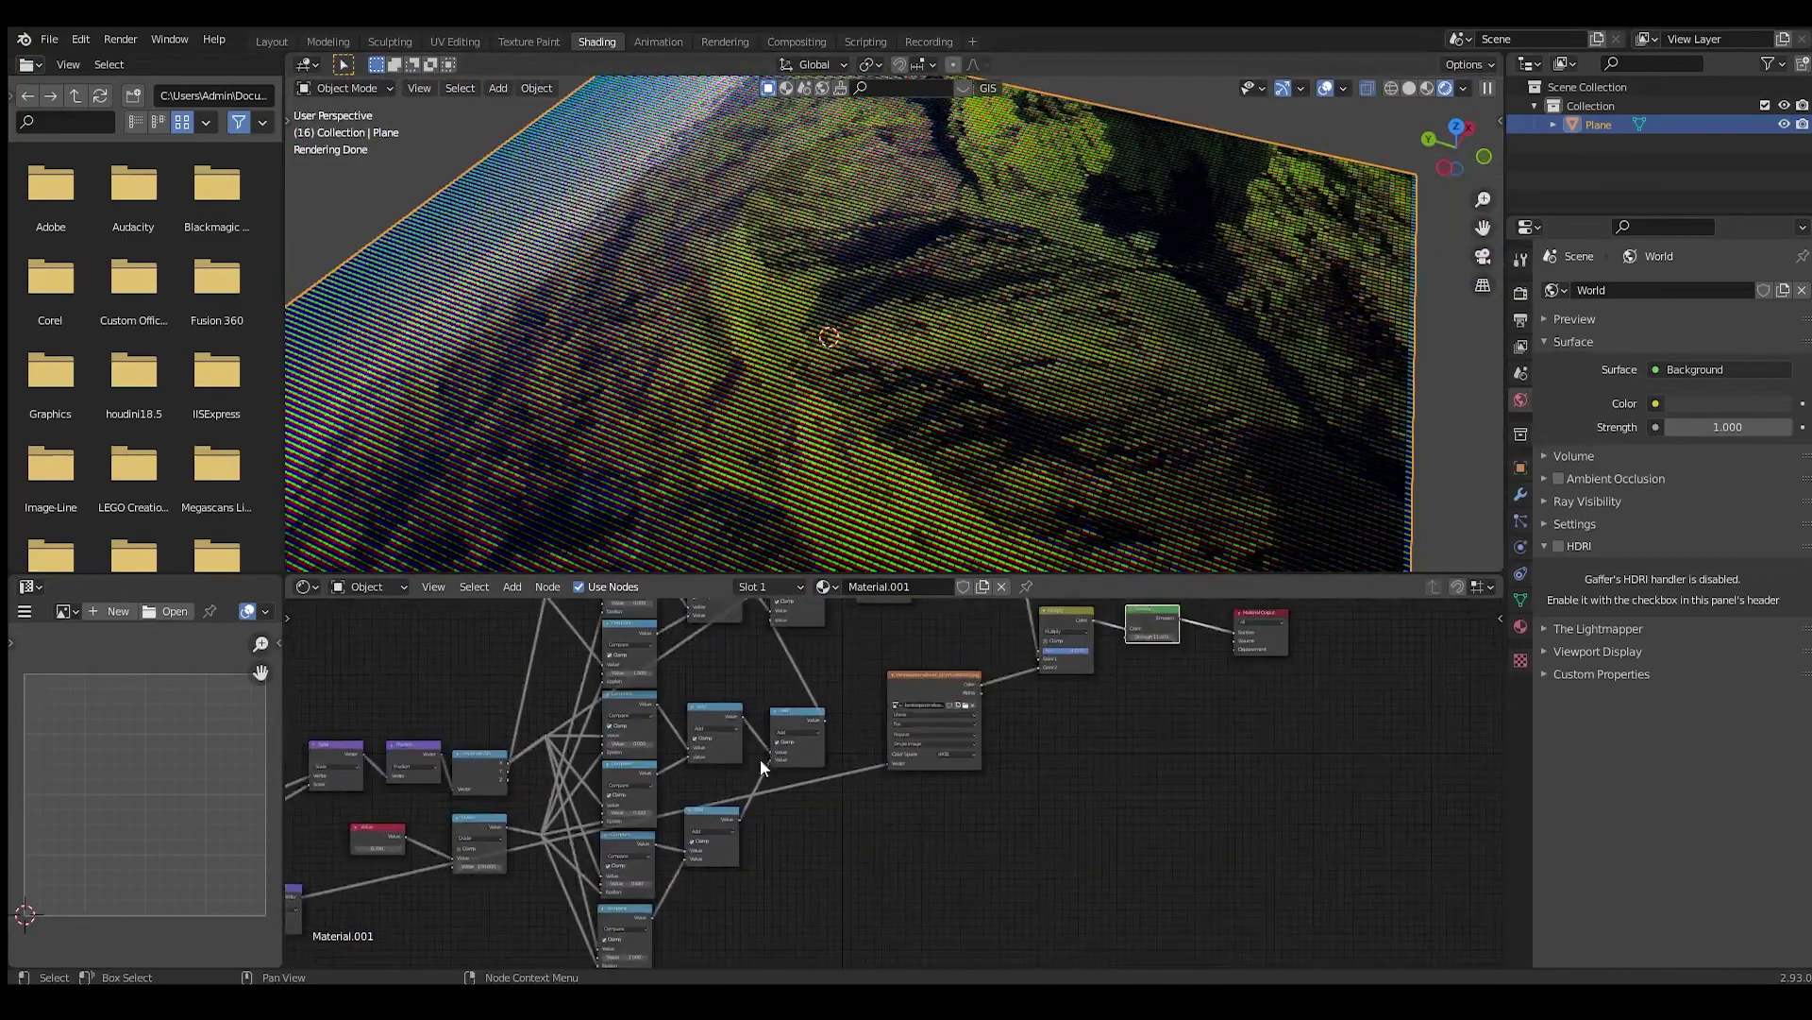
scroll(788, 773, "up", 3)
middle_click_drag(787, 772, 725, 774)
middle_click_drag(897, 639, 757, 751)
scroll(756, 750, "up", 2)
mouse_move(767, 753)
left_mouse_down()
mouse_move(785, 776)
mouse_move(789, 711)
mouse_move(754, 730)
left_mouse_up()
Set the Value node that controls the pixel resolution to 205.200
scroll(976, 693, "down", 4)
scroll(923, 282, "down", 4)
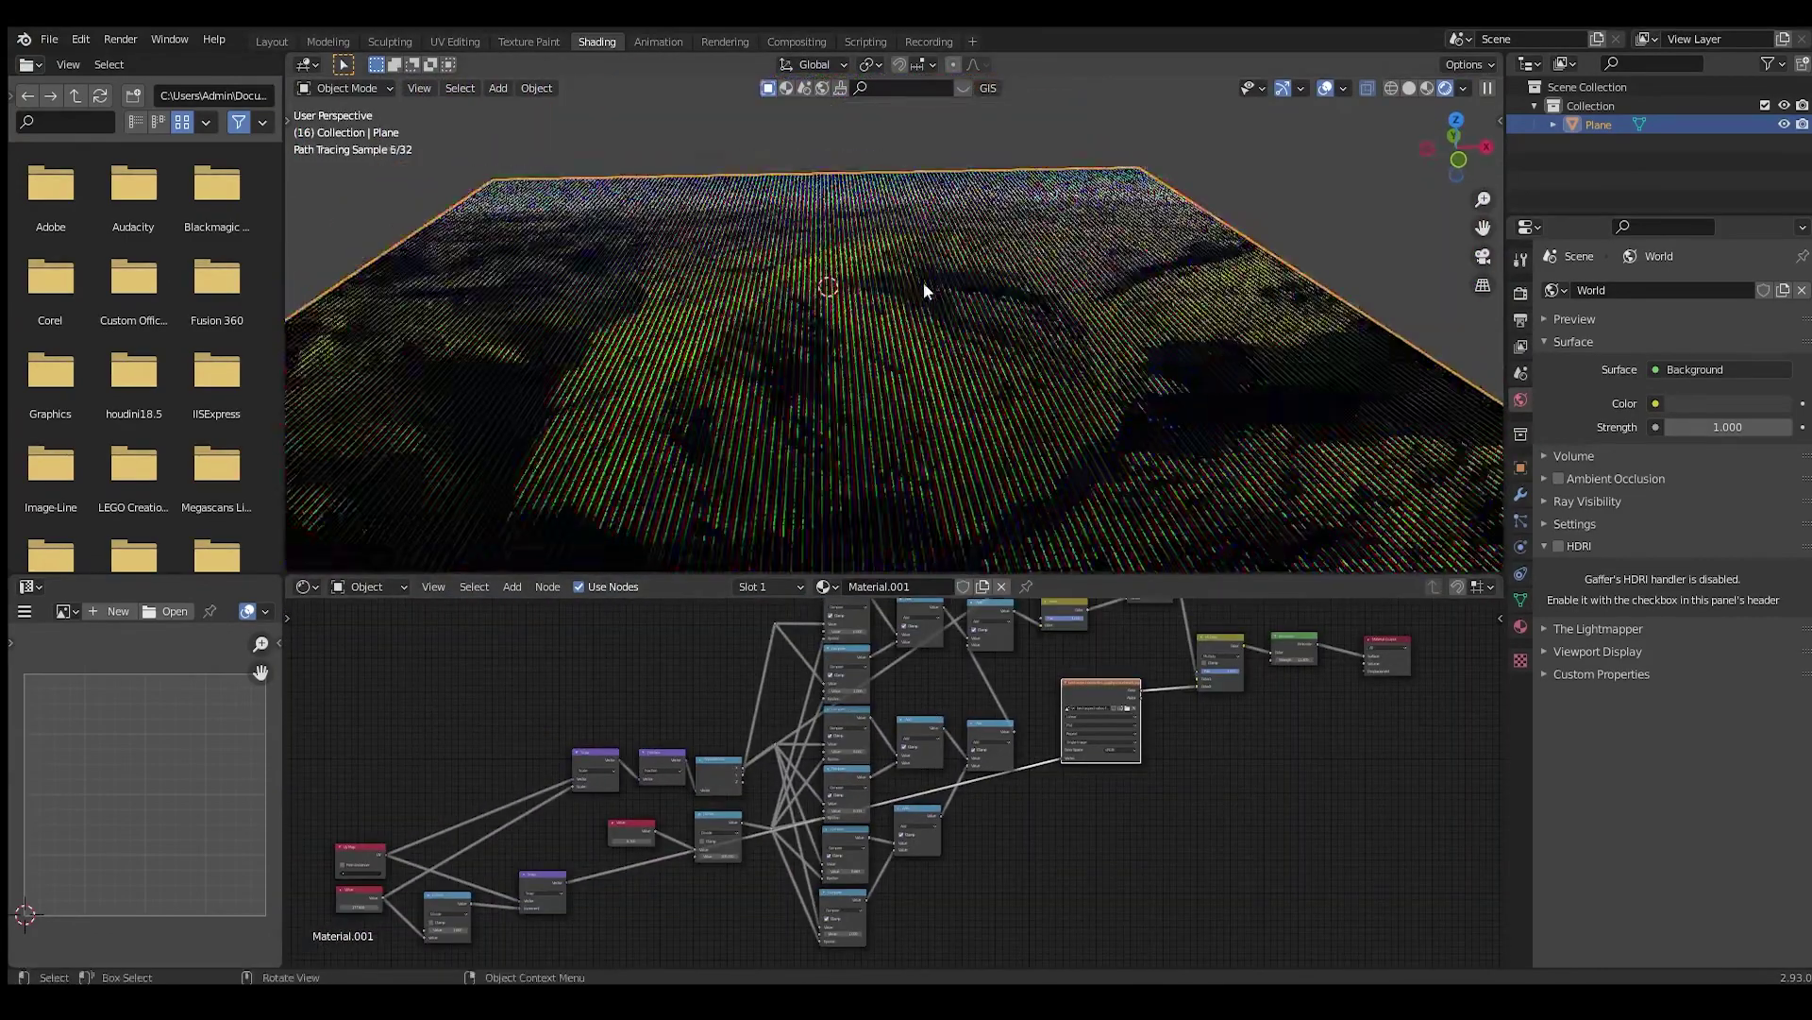
scroll(703, 717, "down", 1)
middle_click_drag(702, 718, 1036, 660)
scroll(1055, 676, "up", 12)
middle_click_drag(1114, 746, 992, 699)
scroll(706, 857, "up", 8)
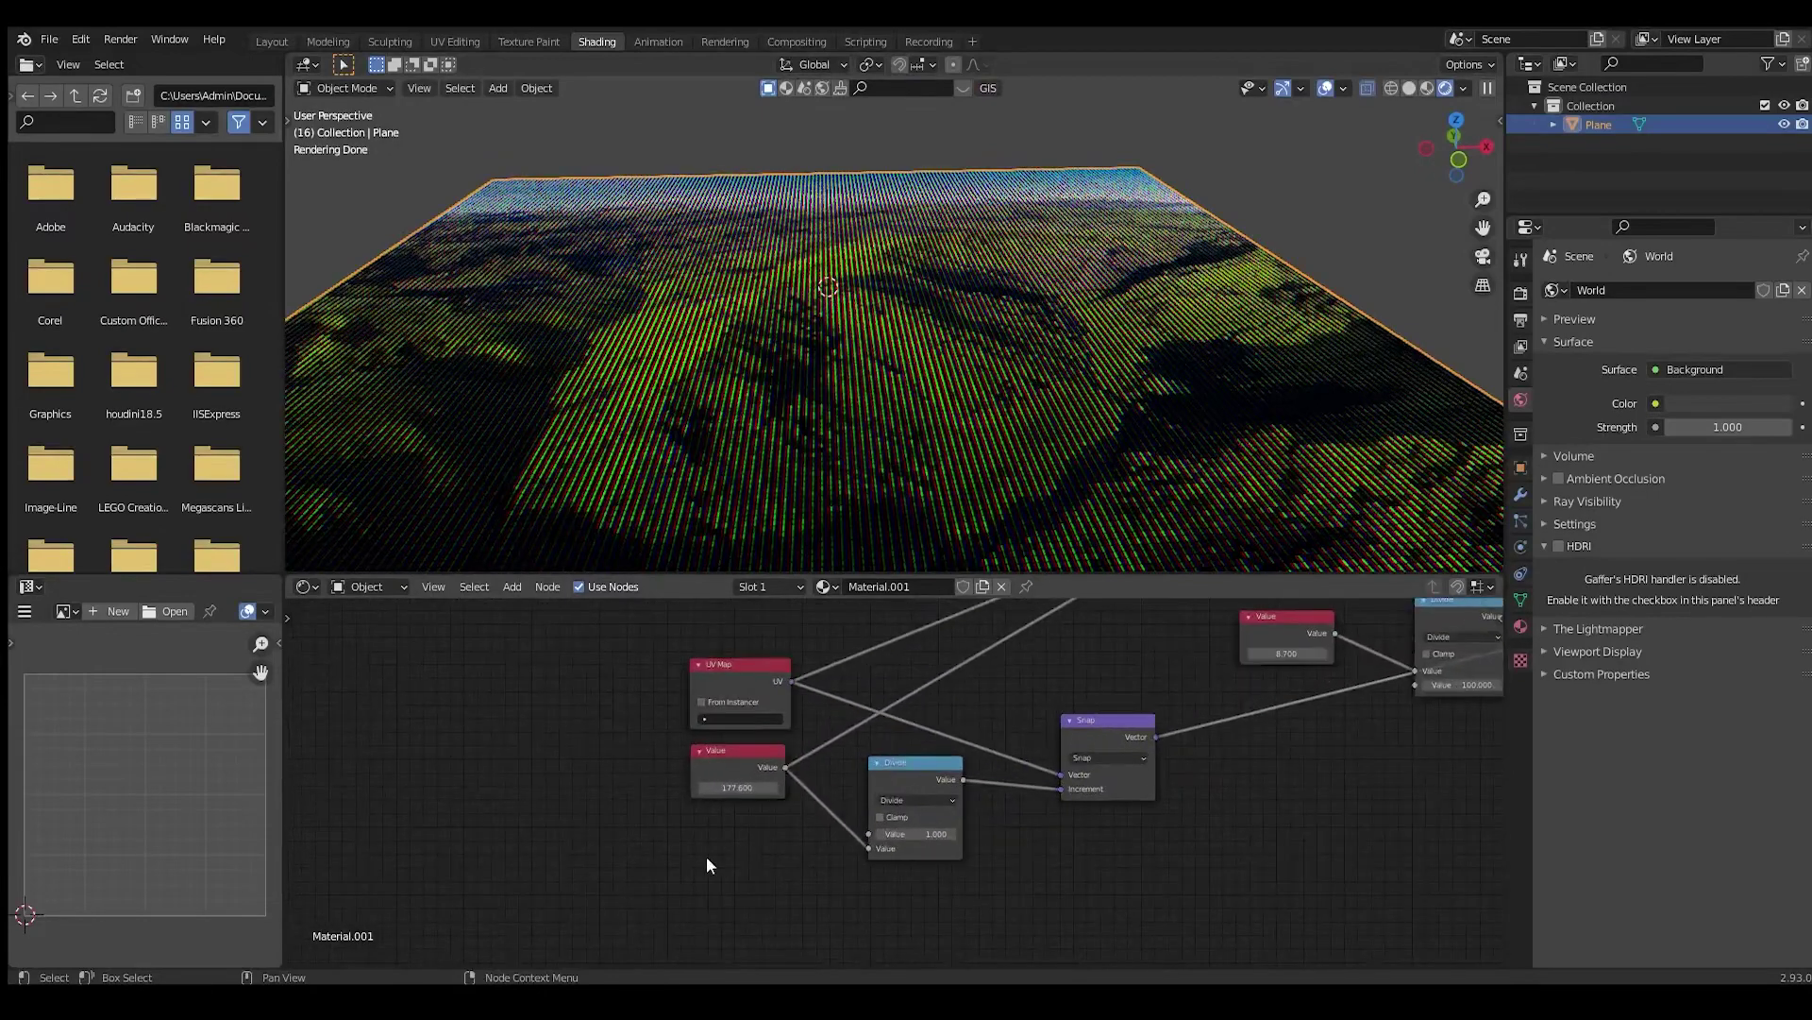
scroll(698, 807, "up", 2)
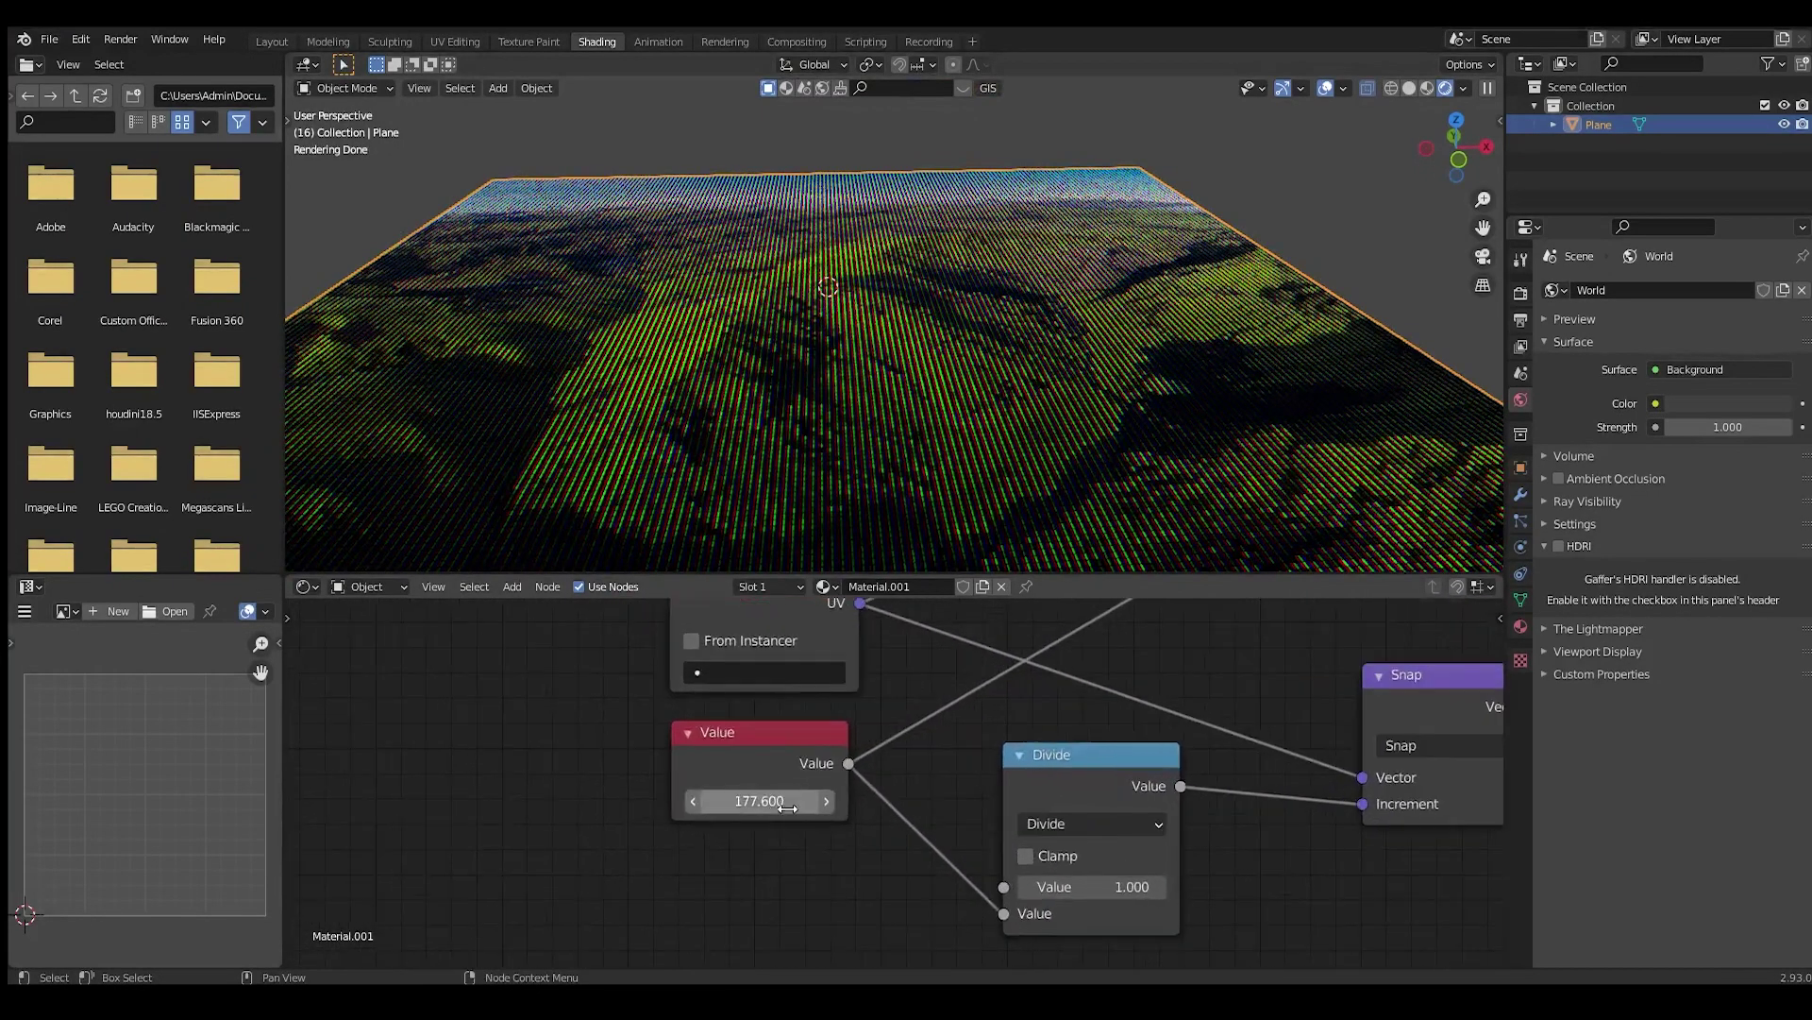
left_click_drag(737, 803, 804, 801)
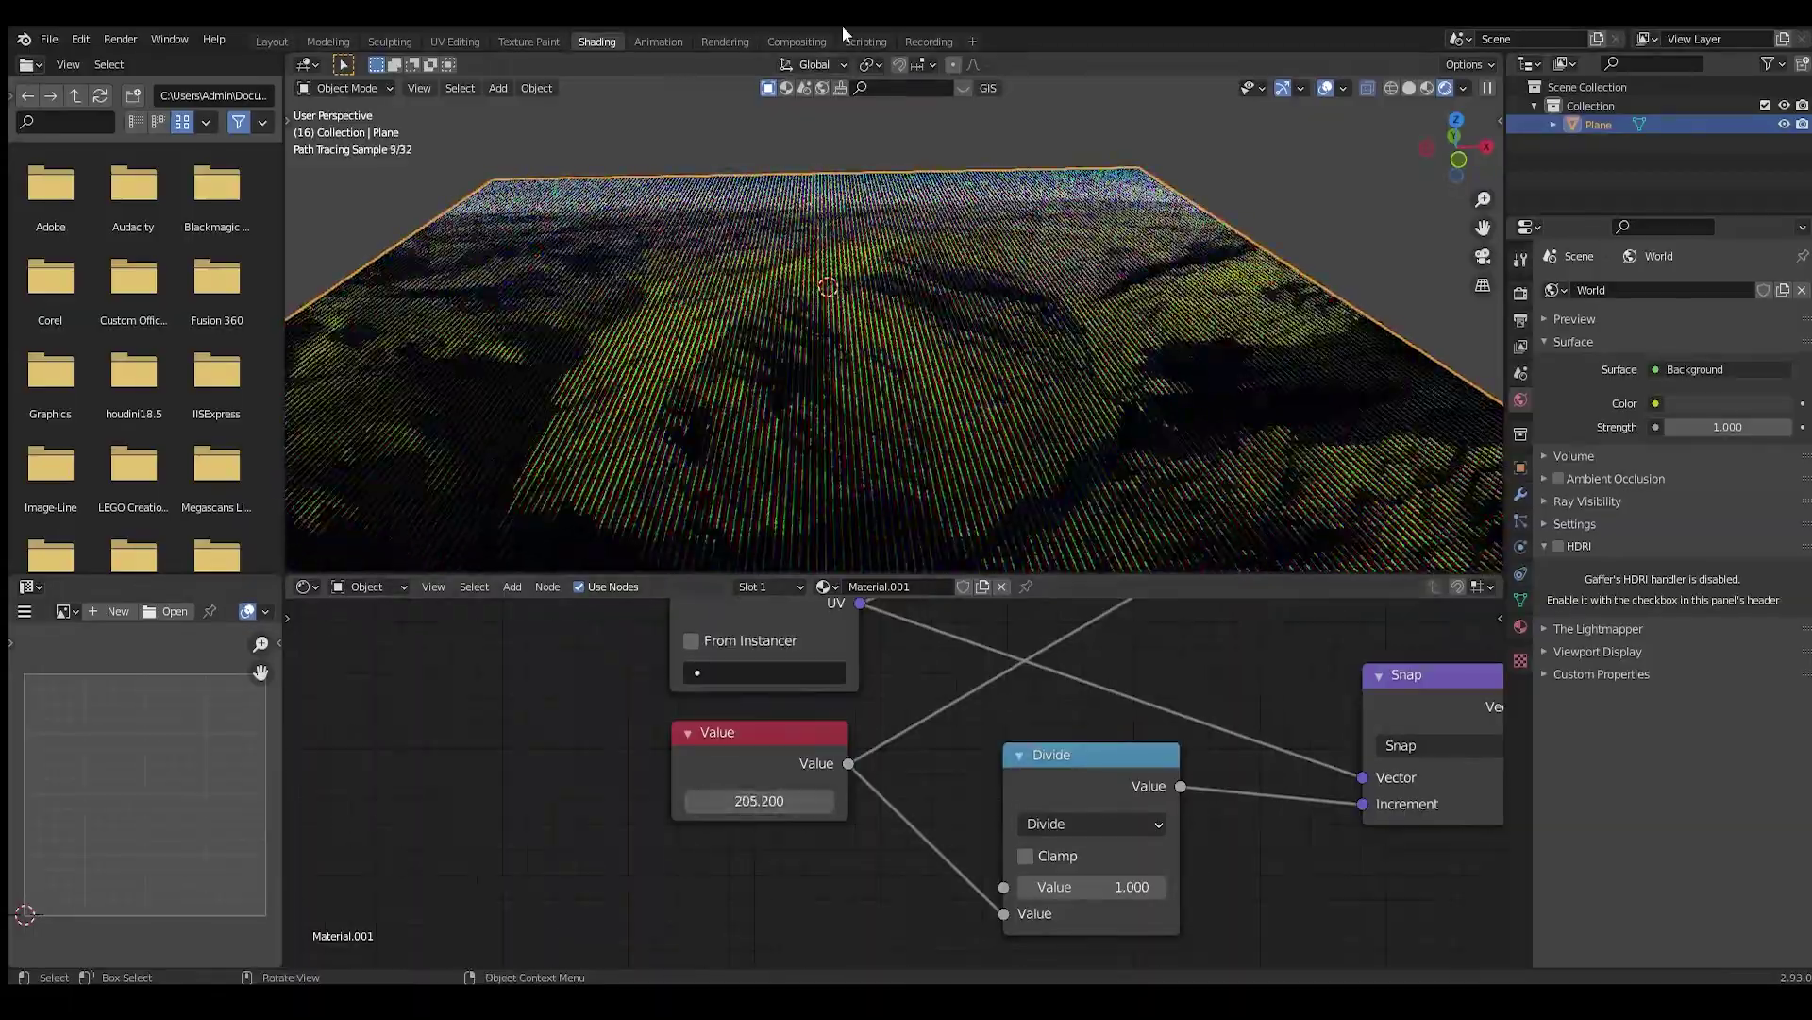
Inspect the pixelated landscape on the plane from a steeper angle and deselect the plane
middle_click_drag(871, 189, 886, 319)
scroll(885, 320, "down", 3)
middle_click_drag(795, 439, 881, 365)
scroll(890, 370, "up", 4)
scroll(897, 377, "up", 3)
scroll(859, 339, "down", 4)
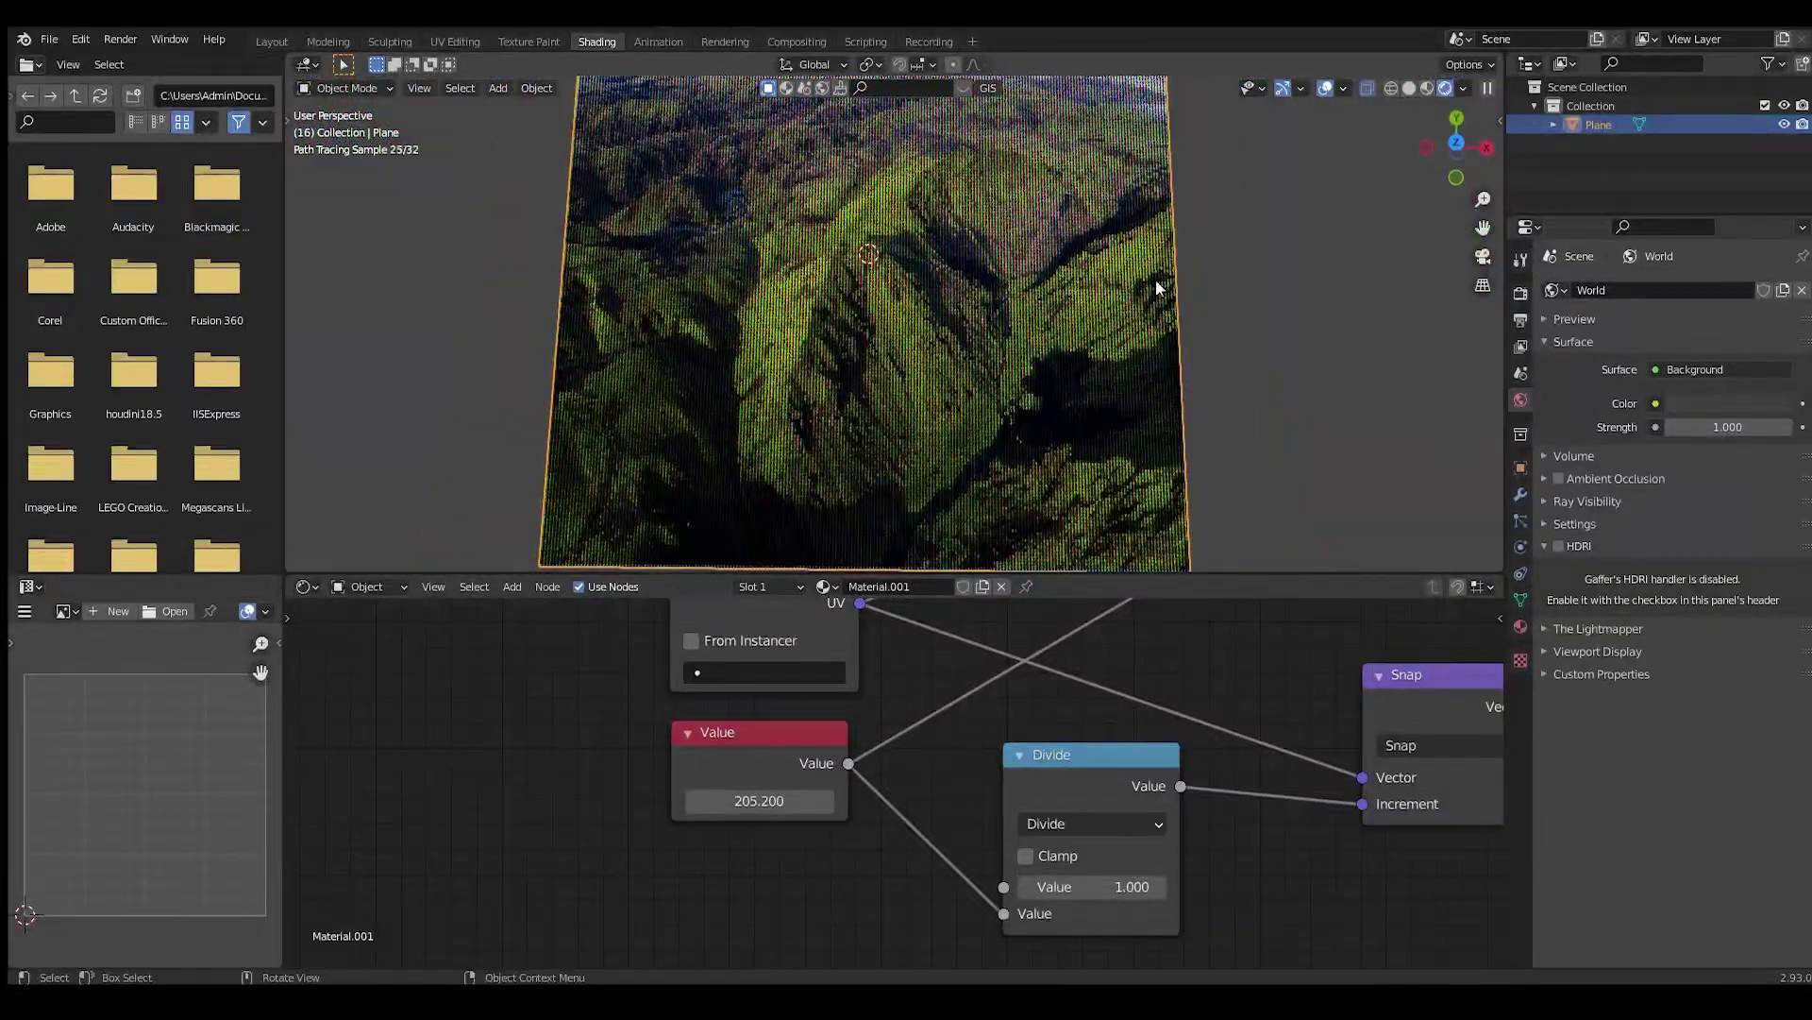
left_click(1221, 253)
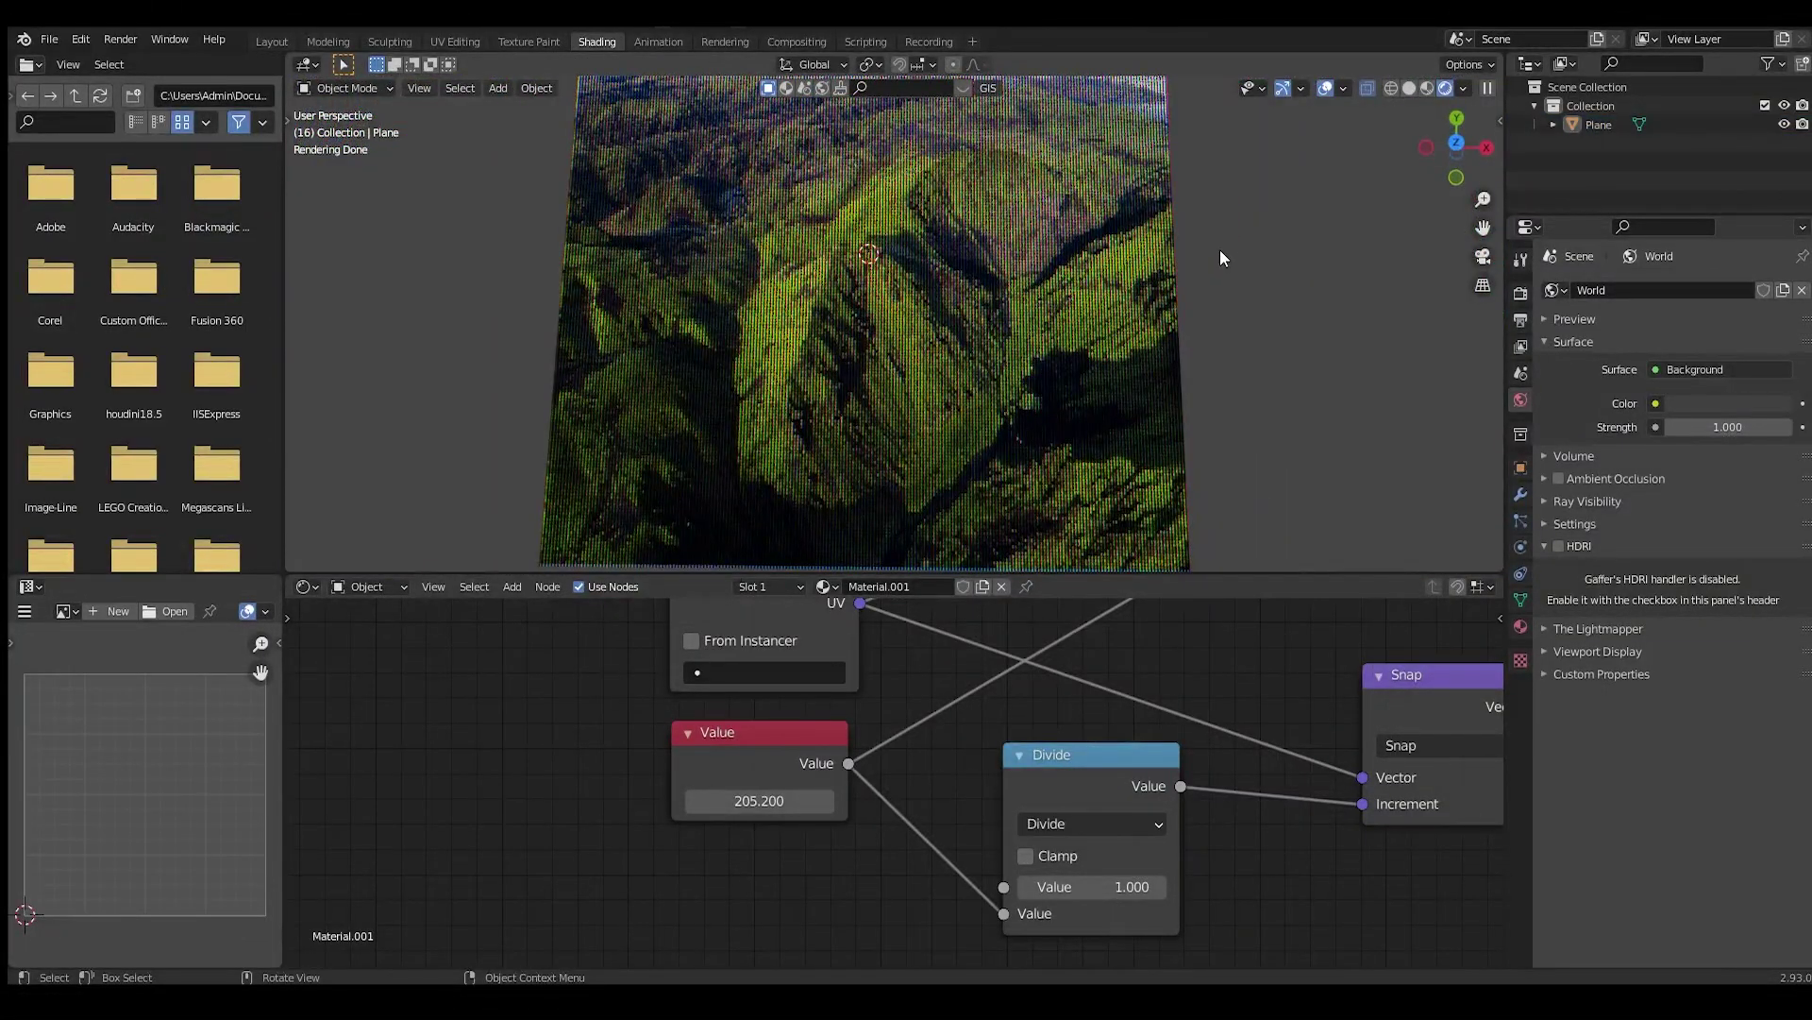